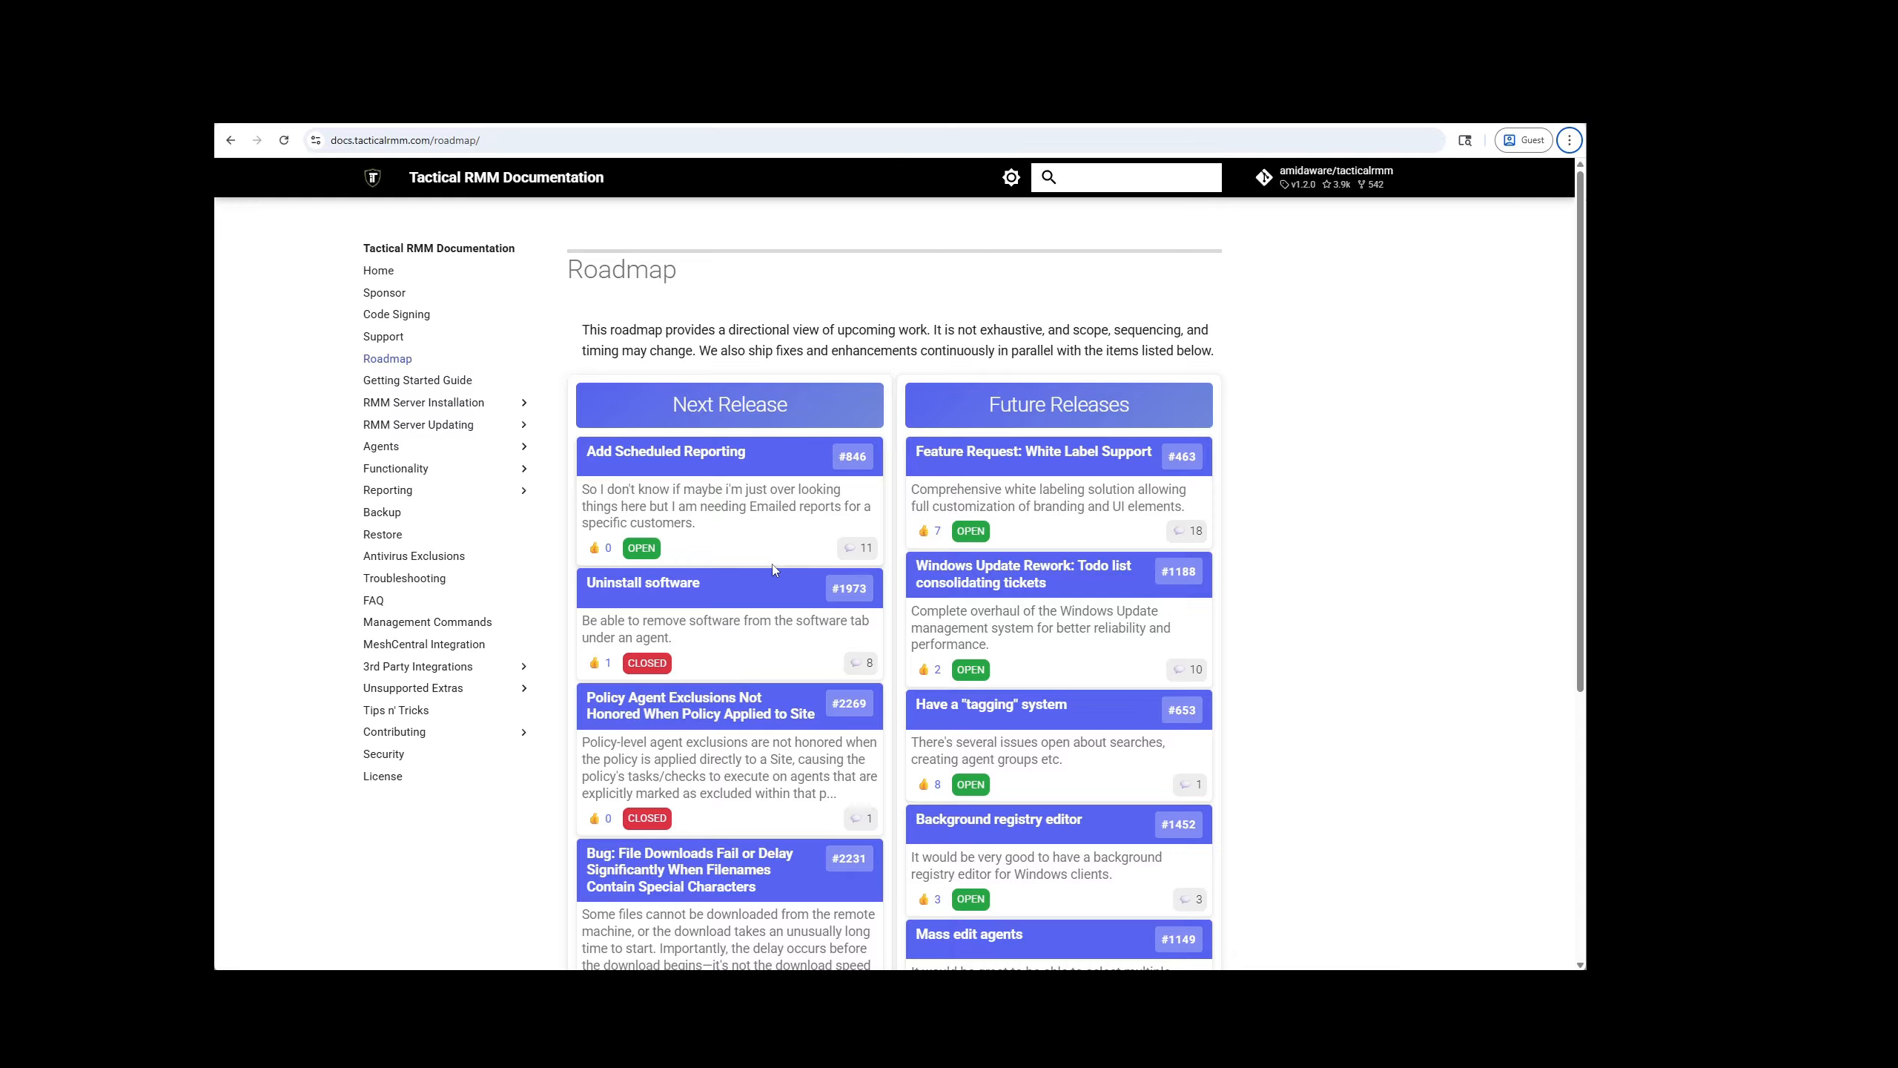
pyautogui.click(773, 564)
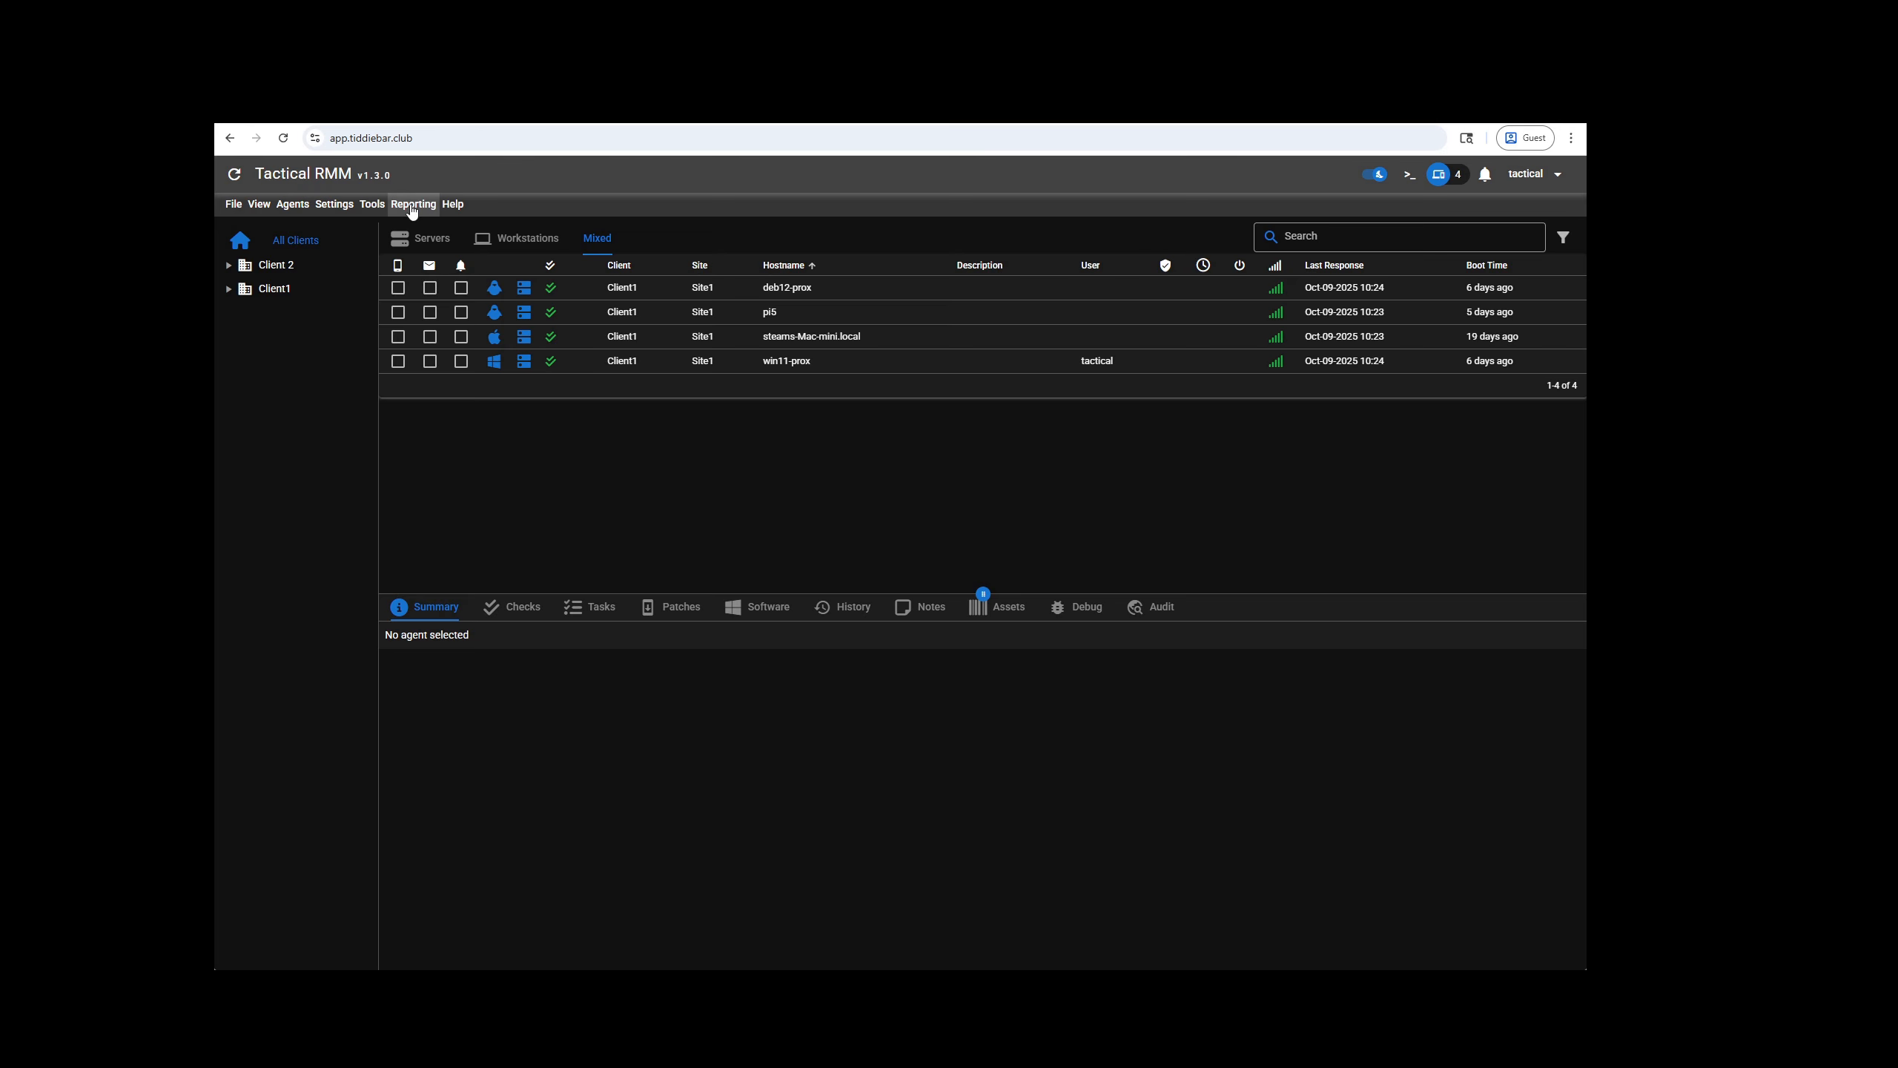
# Step: Open the Reports Manager, look through the report templates and filter them by "os"
pyautogui.click(412, 209)
pyautogui.click(423, 227)
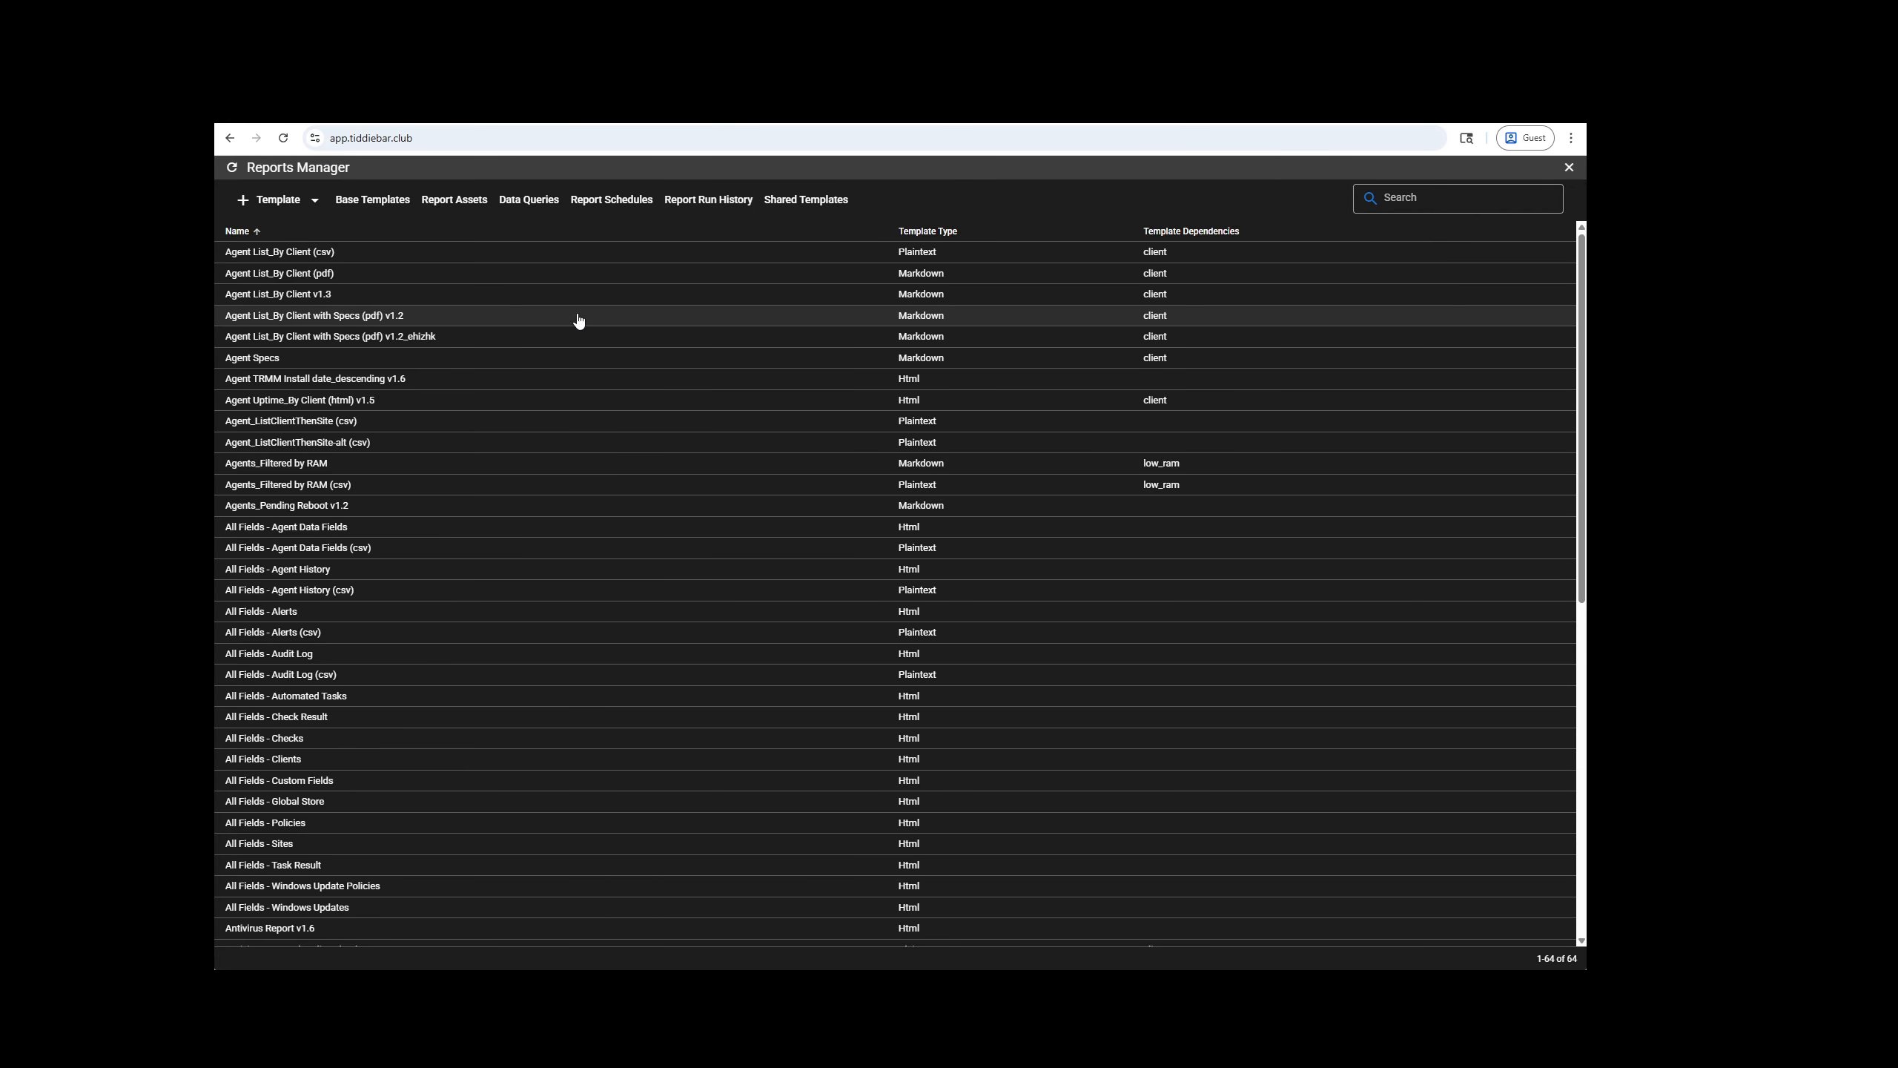
pyautogui.scroll(-5, 556, 474)
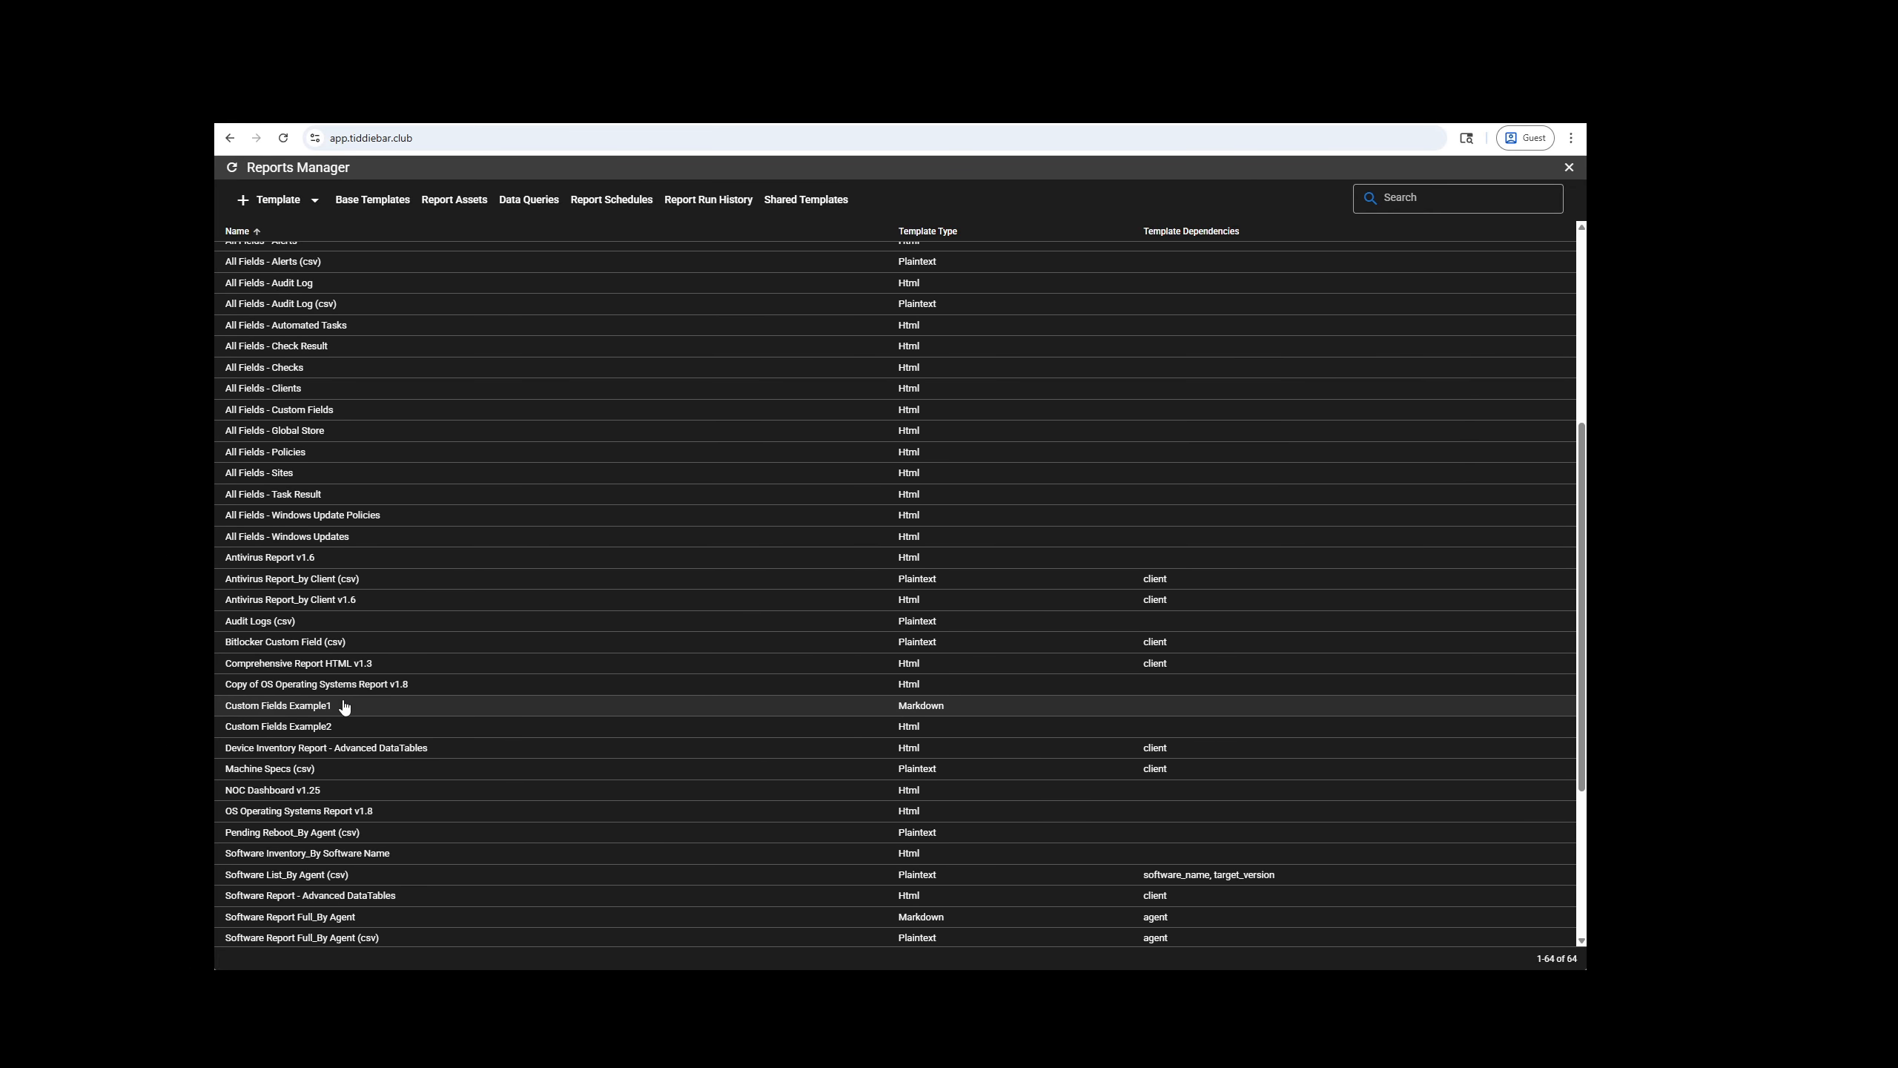
pyautogui.scroll(-1, 328, 639)
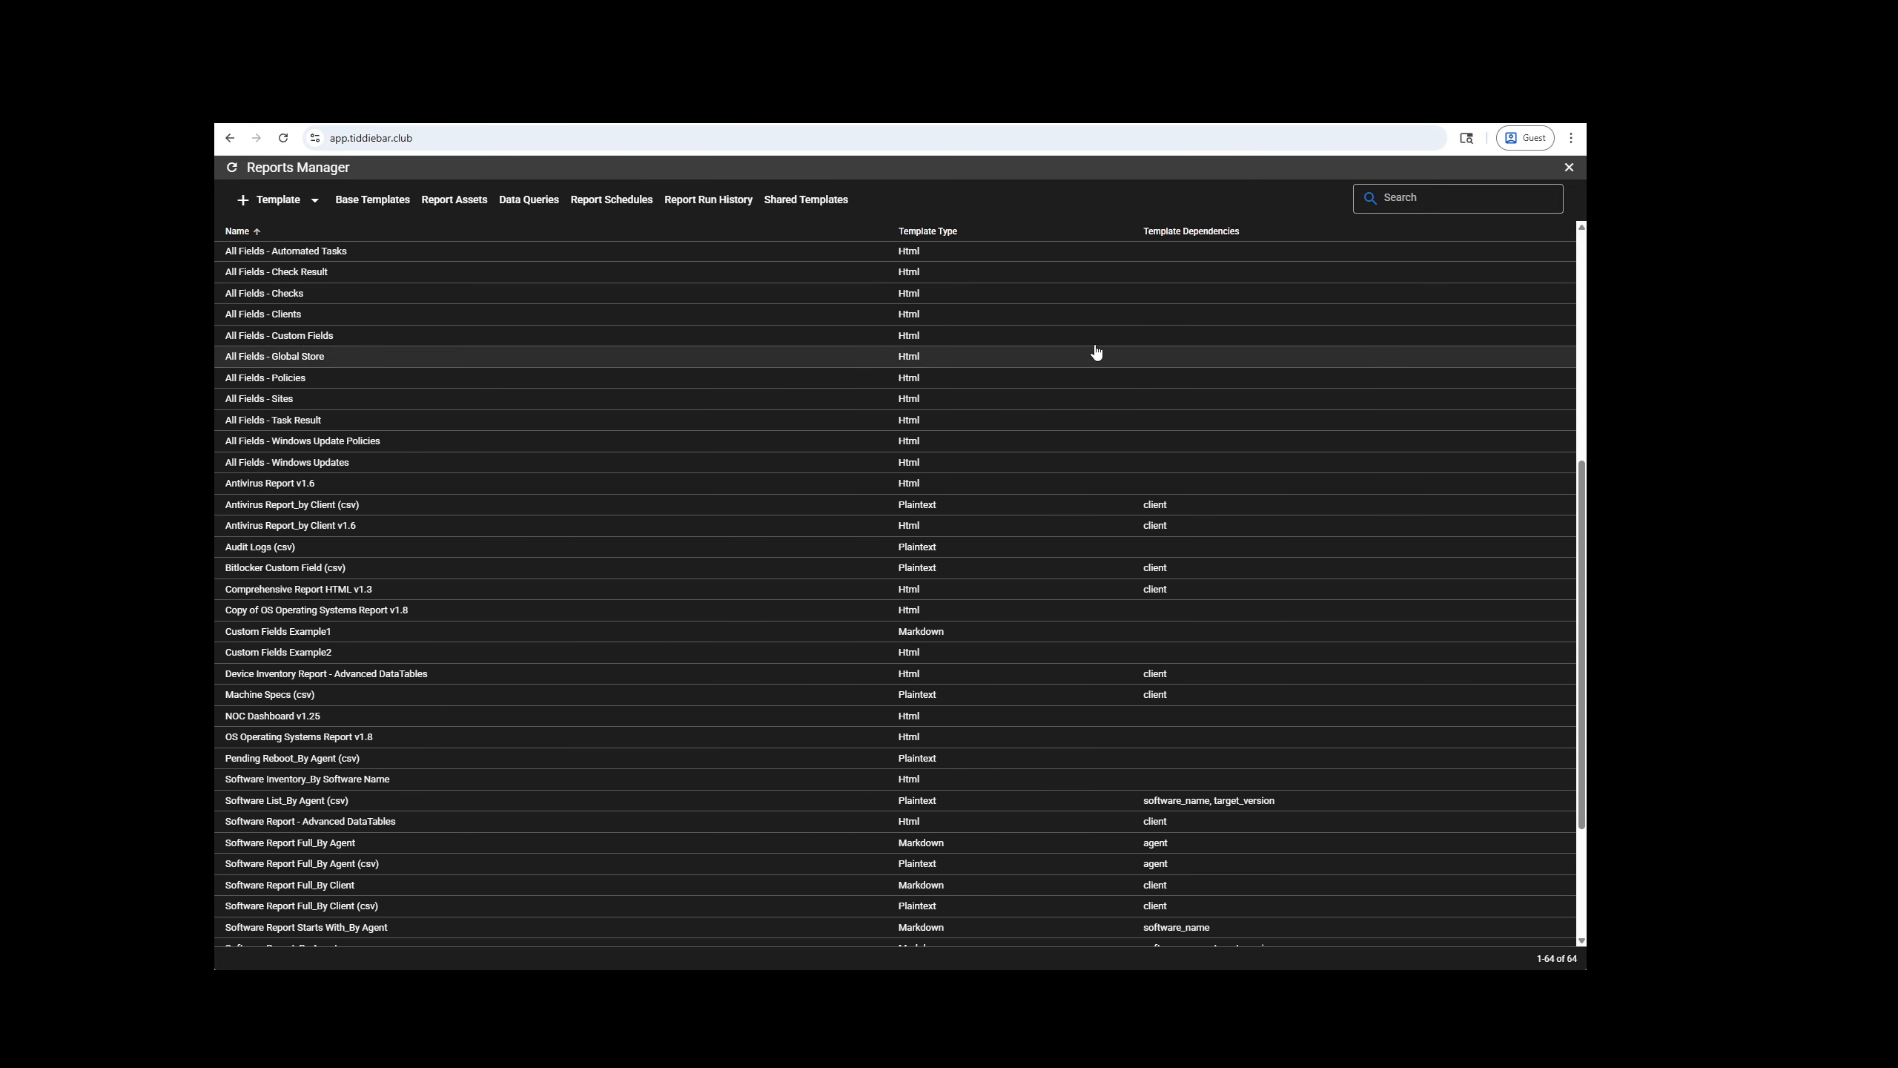
pyautogui.click(1442, 201)
pyautogui.write('os')
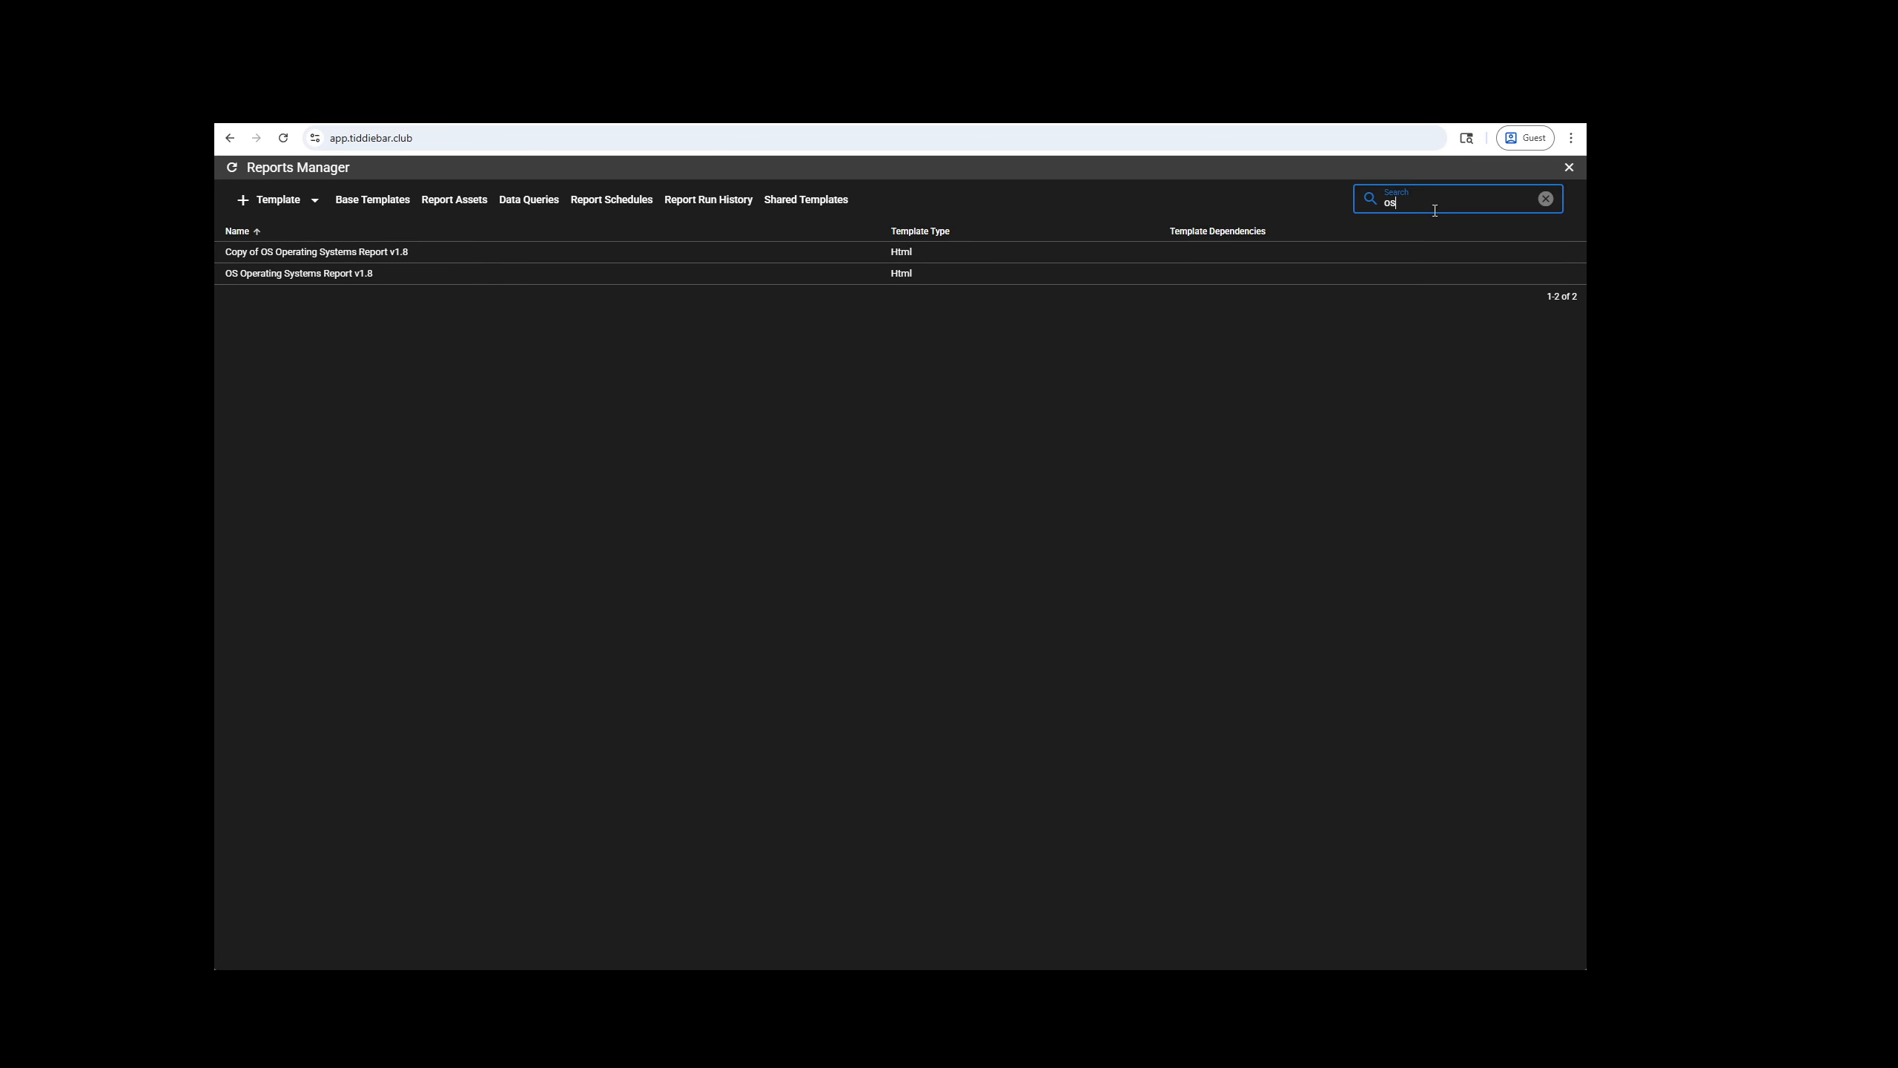
# Step: Look through the shared templates available for import, then return to the Reports Manager
pyautogui.click(800, 203)
pyautogui.scroll(-5, 360, 623)
pyautogui.scroll(5, 345, 575)
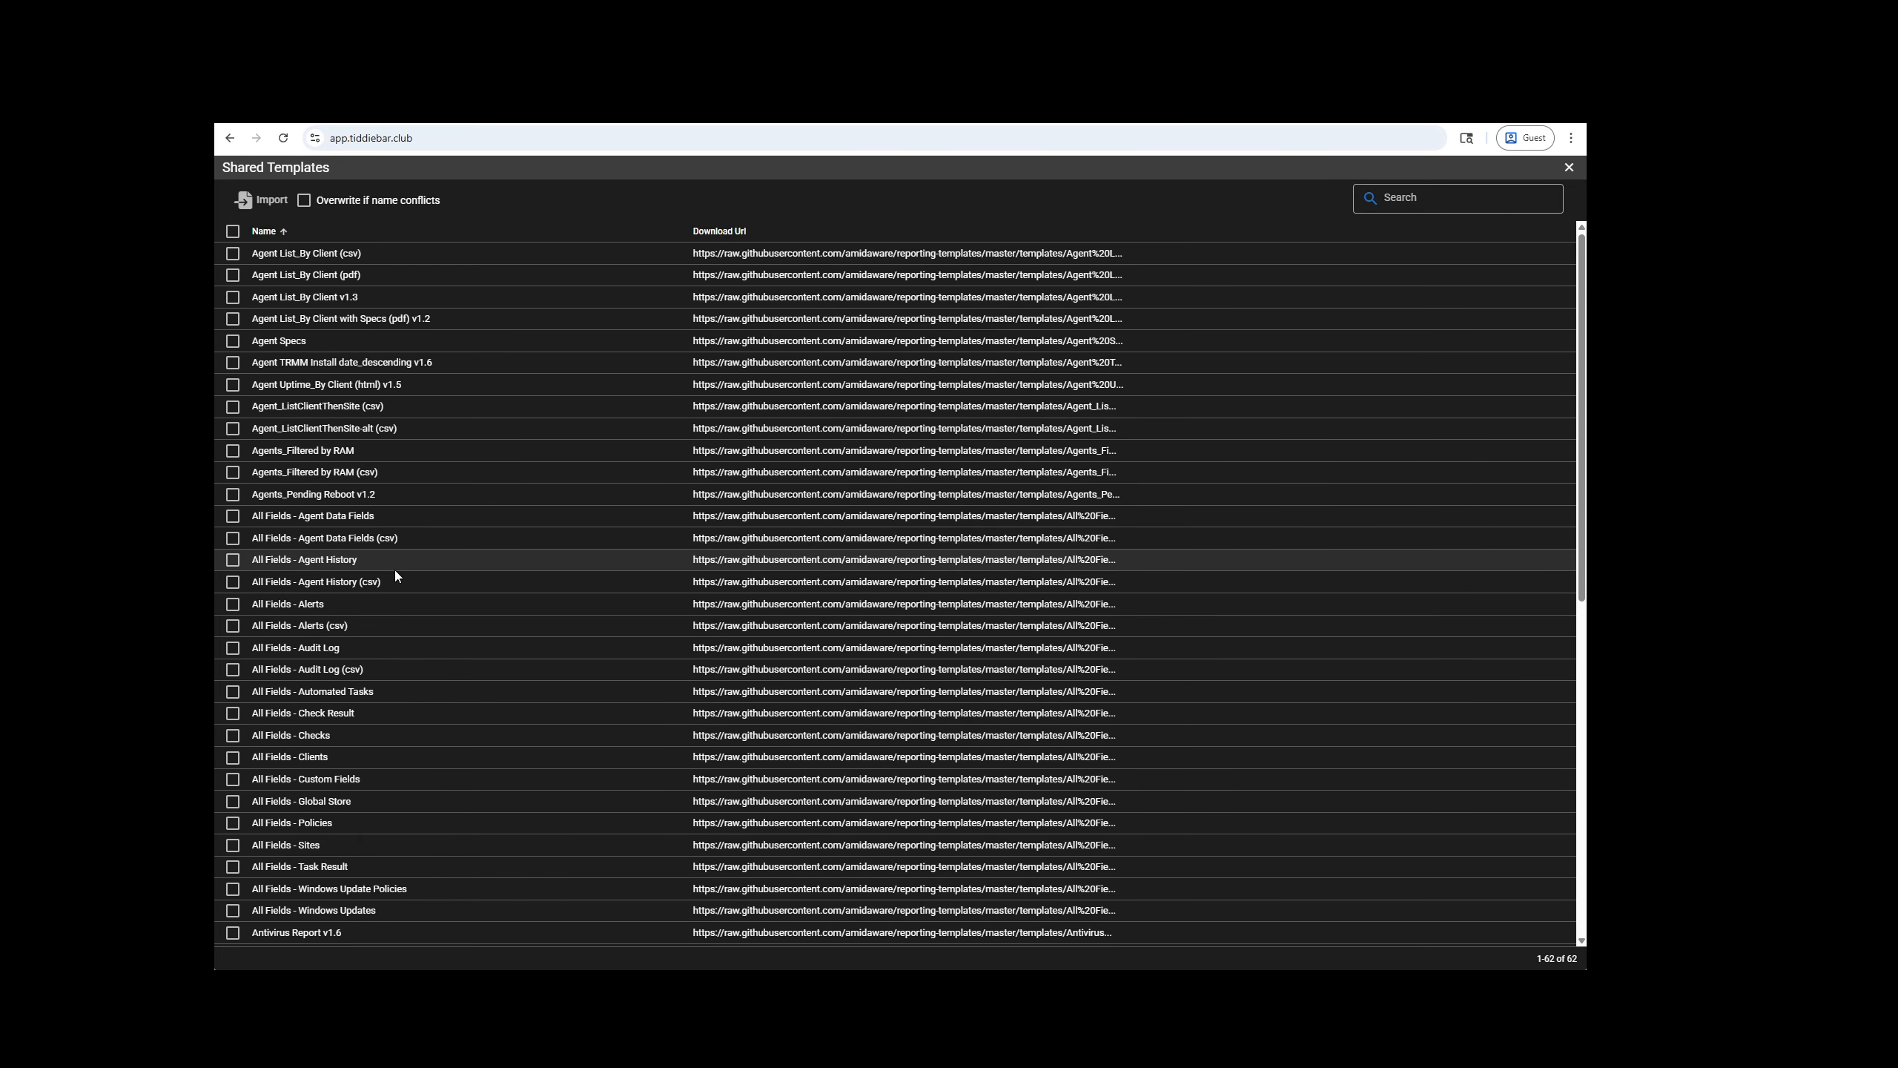
pyautogui.click(1569, 167)
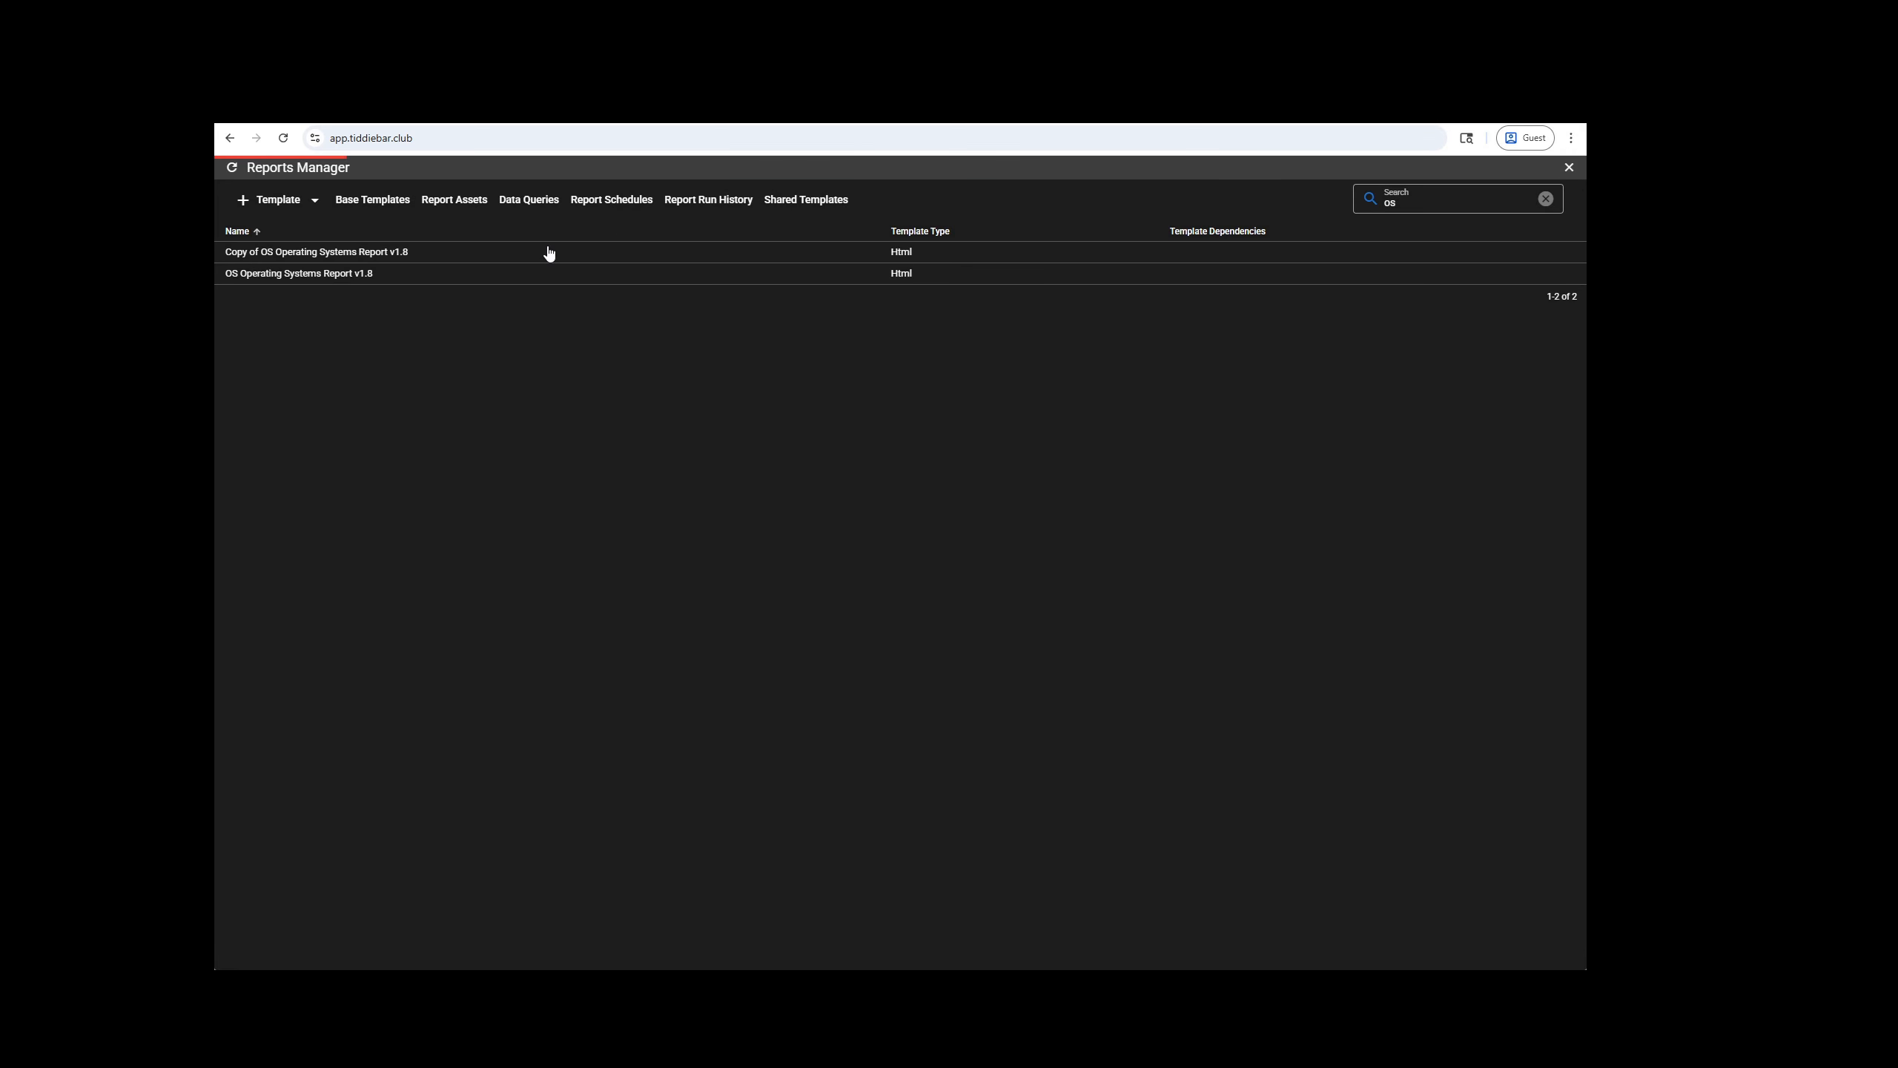
# Step: Open the OS Operating Systems Report v1.8 as HTML and filter its version breakdown by several operating systems, ending on All
pyautogui.click(350, 281)
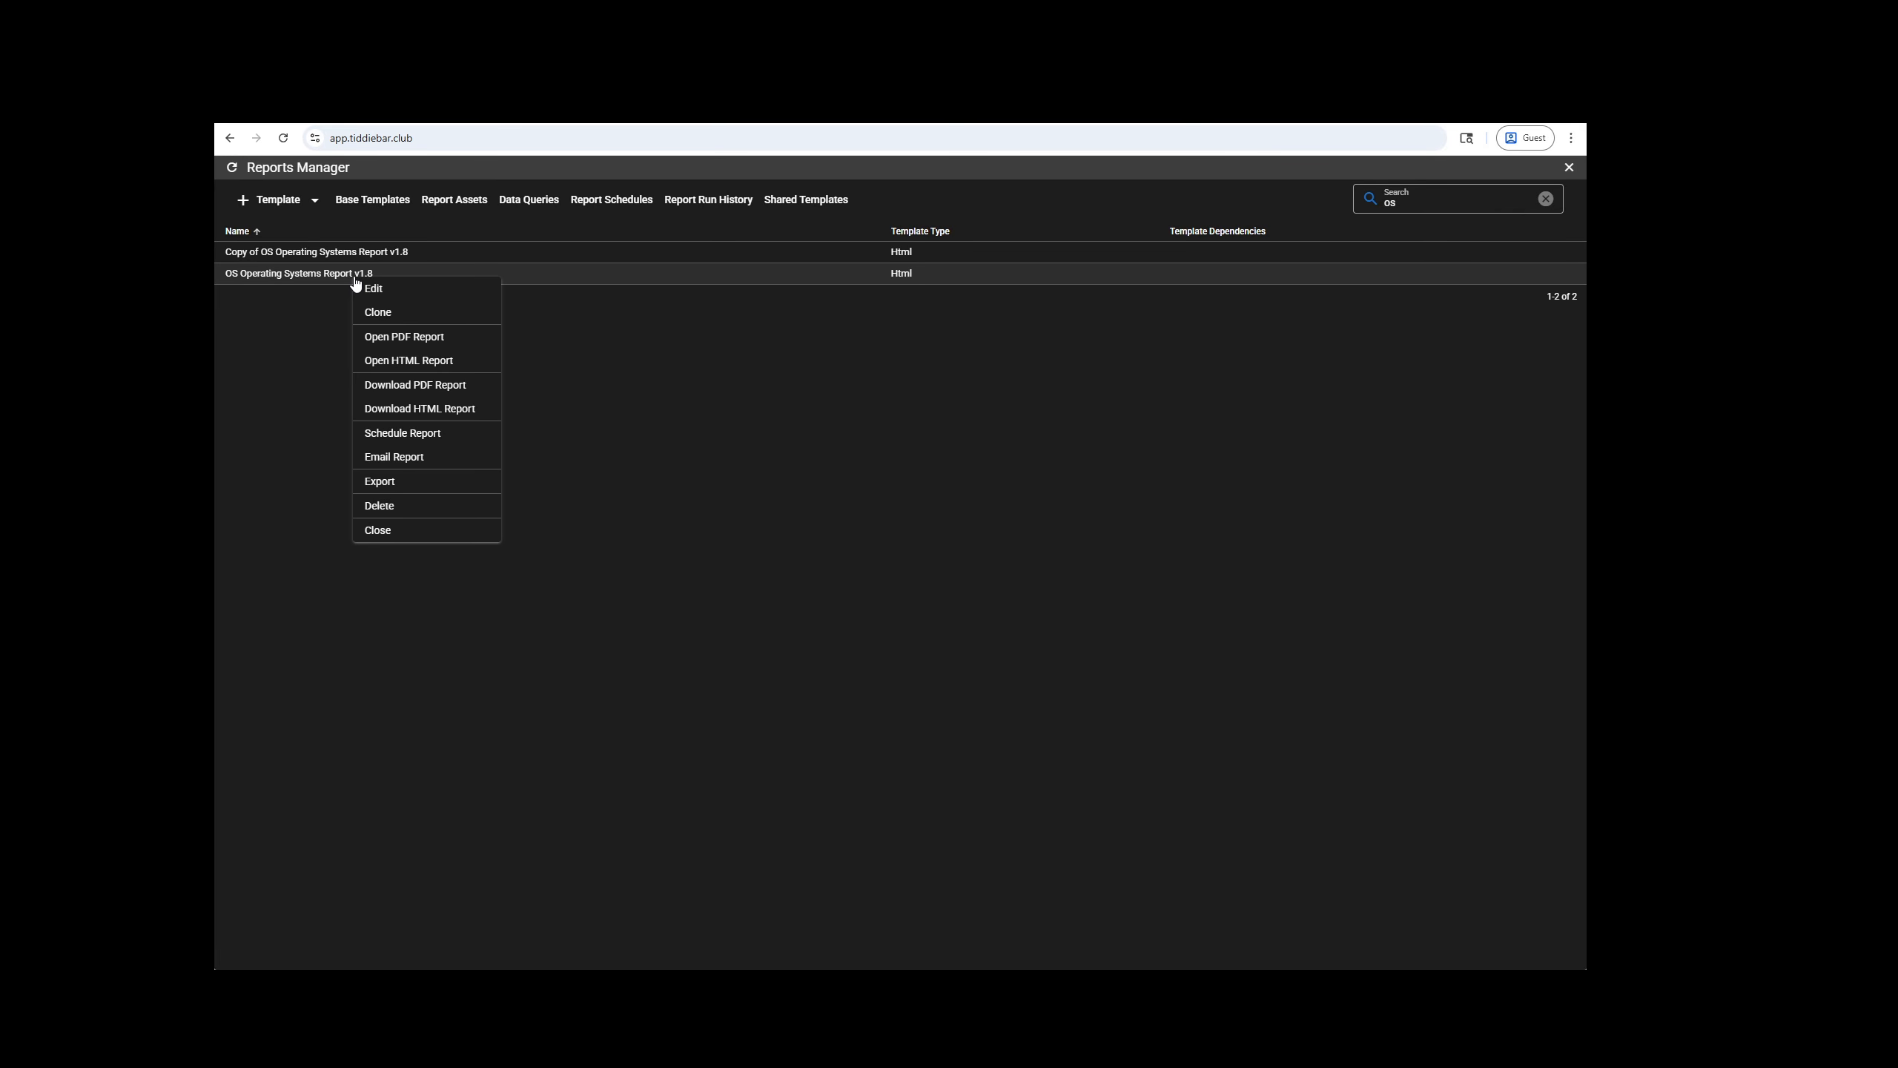
pyautogui.click(420, 363)
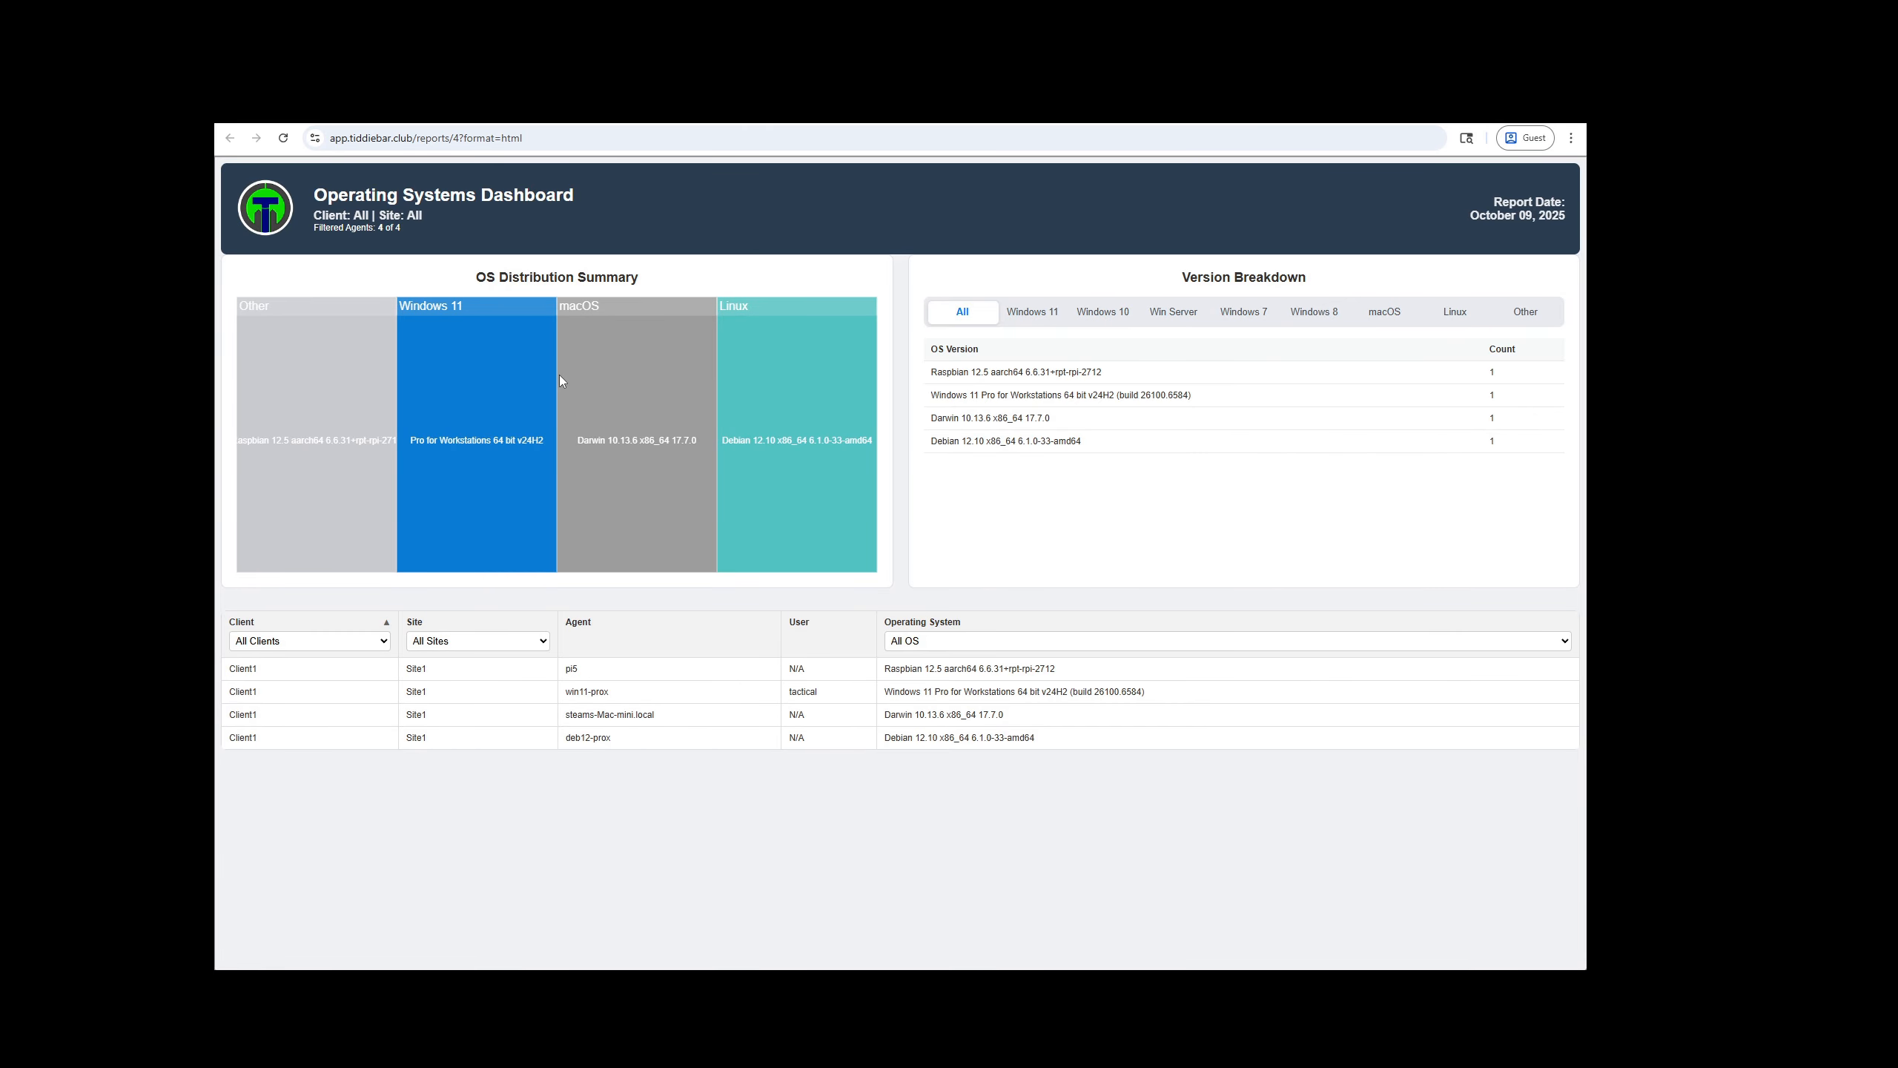
pyautogui.click(1045, 320)
pyautogui.click(1098, 314)
pyautogui.click(1244, 314)
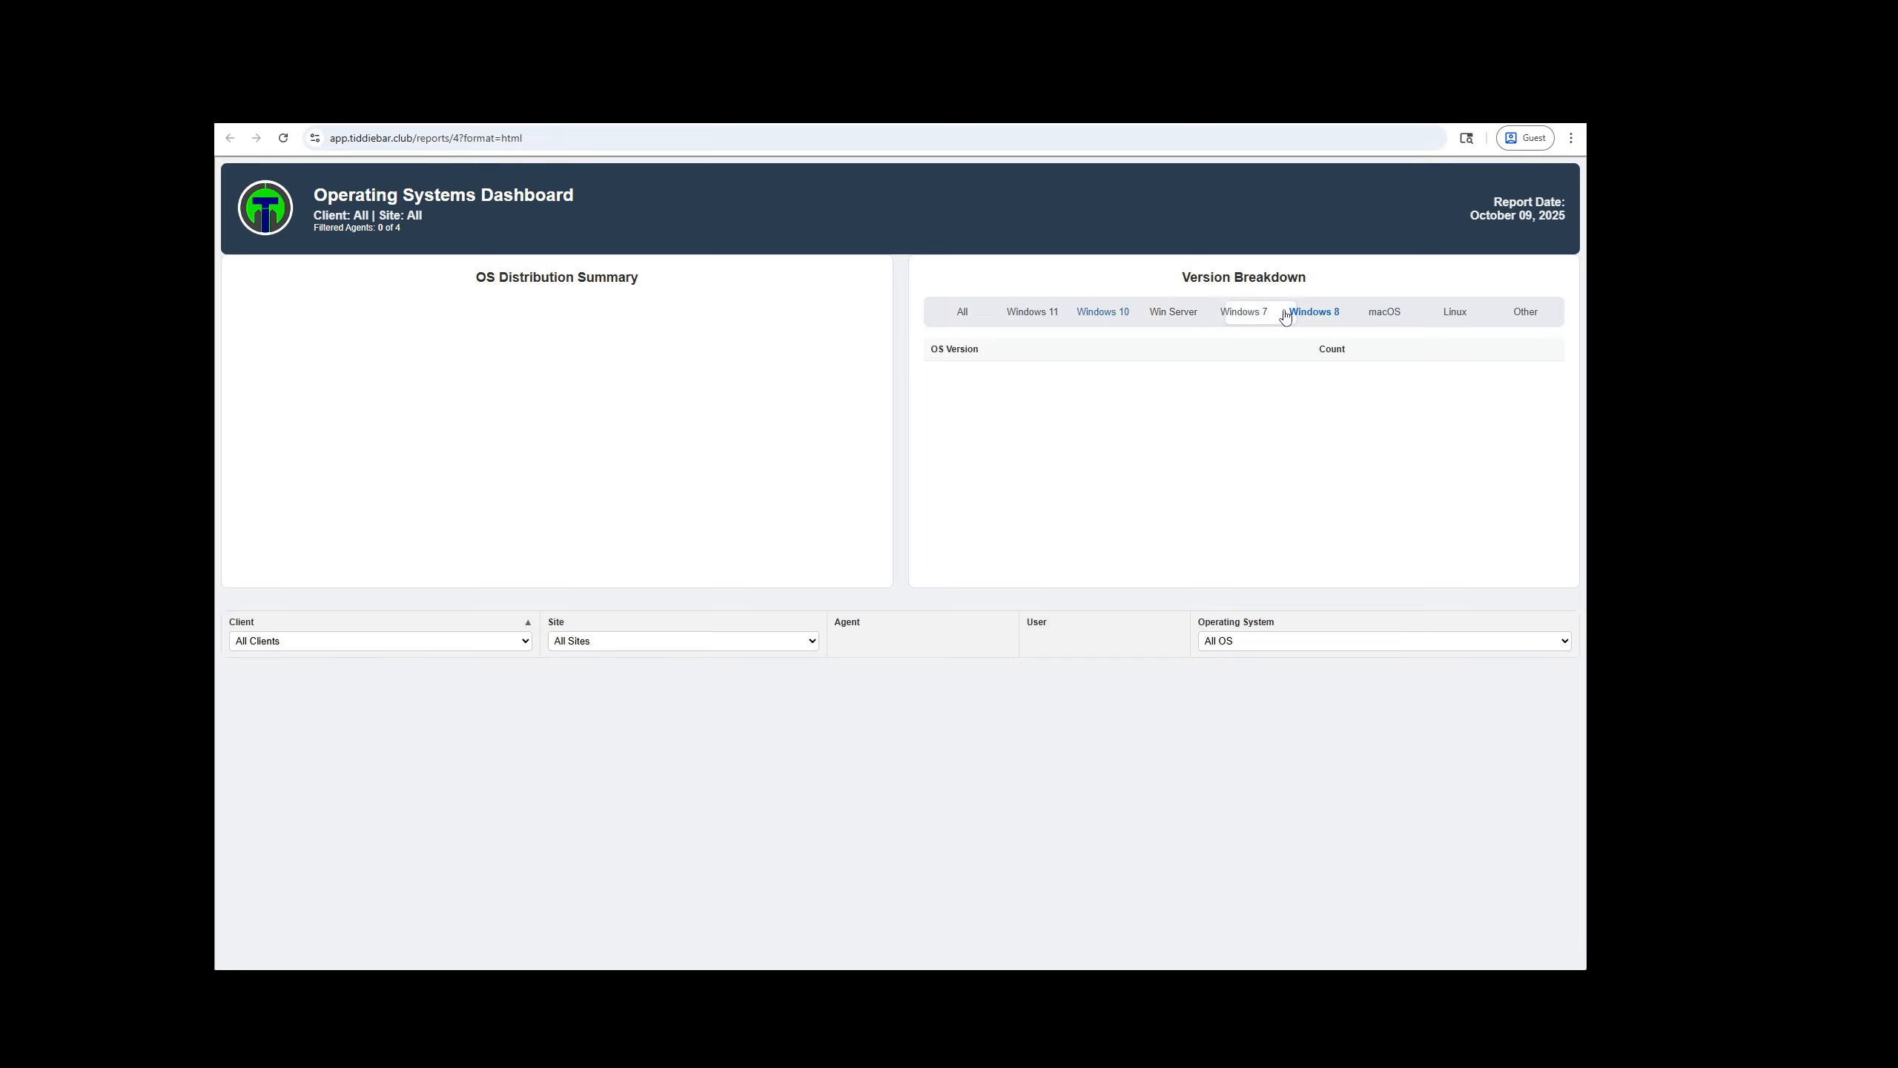
pyautogui.click(1315, 314)
pyautogui.click(1357, 318)
pyautogui.click(1455, 313)
pyautogui.click(962, 313)
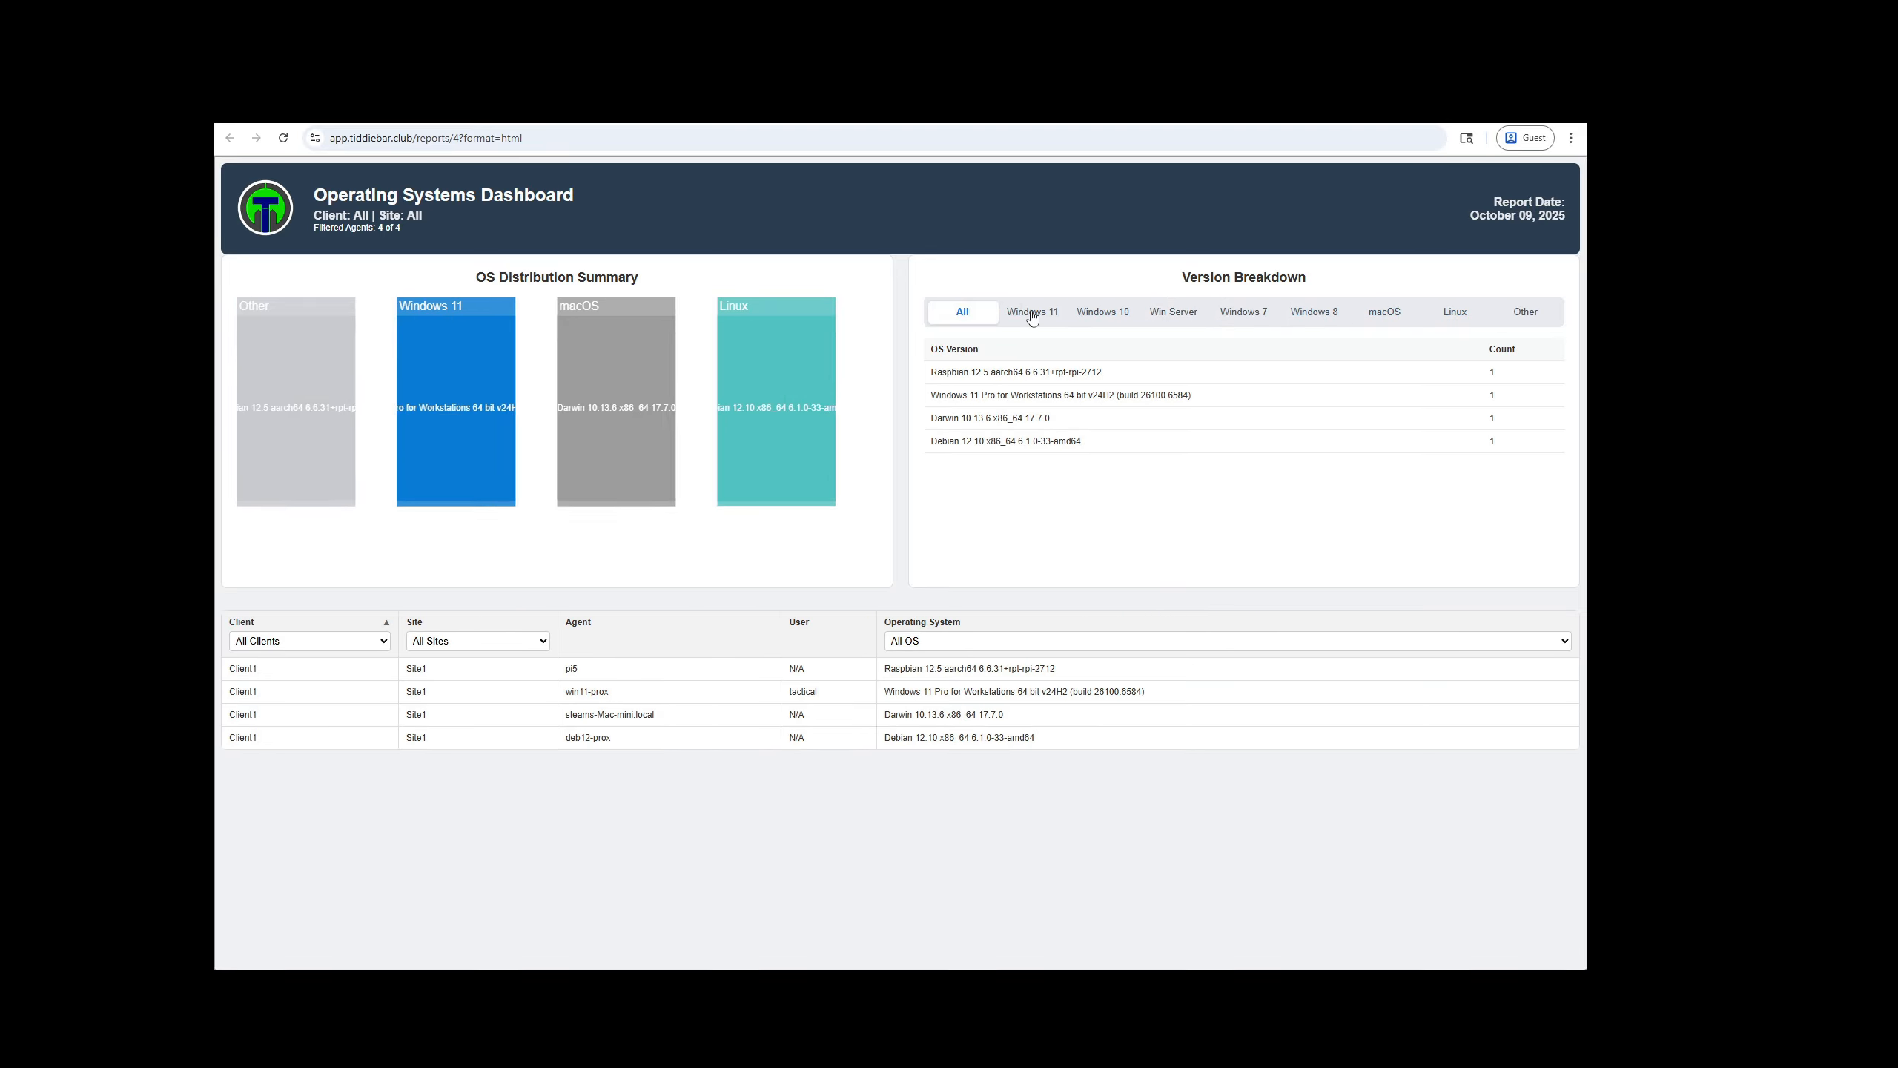
pyautogui.click(1032, 312)
pyautogui.click(1120, 317)
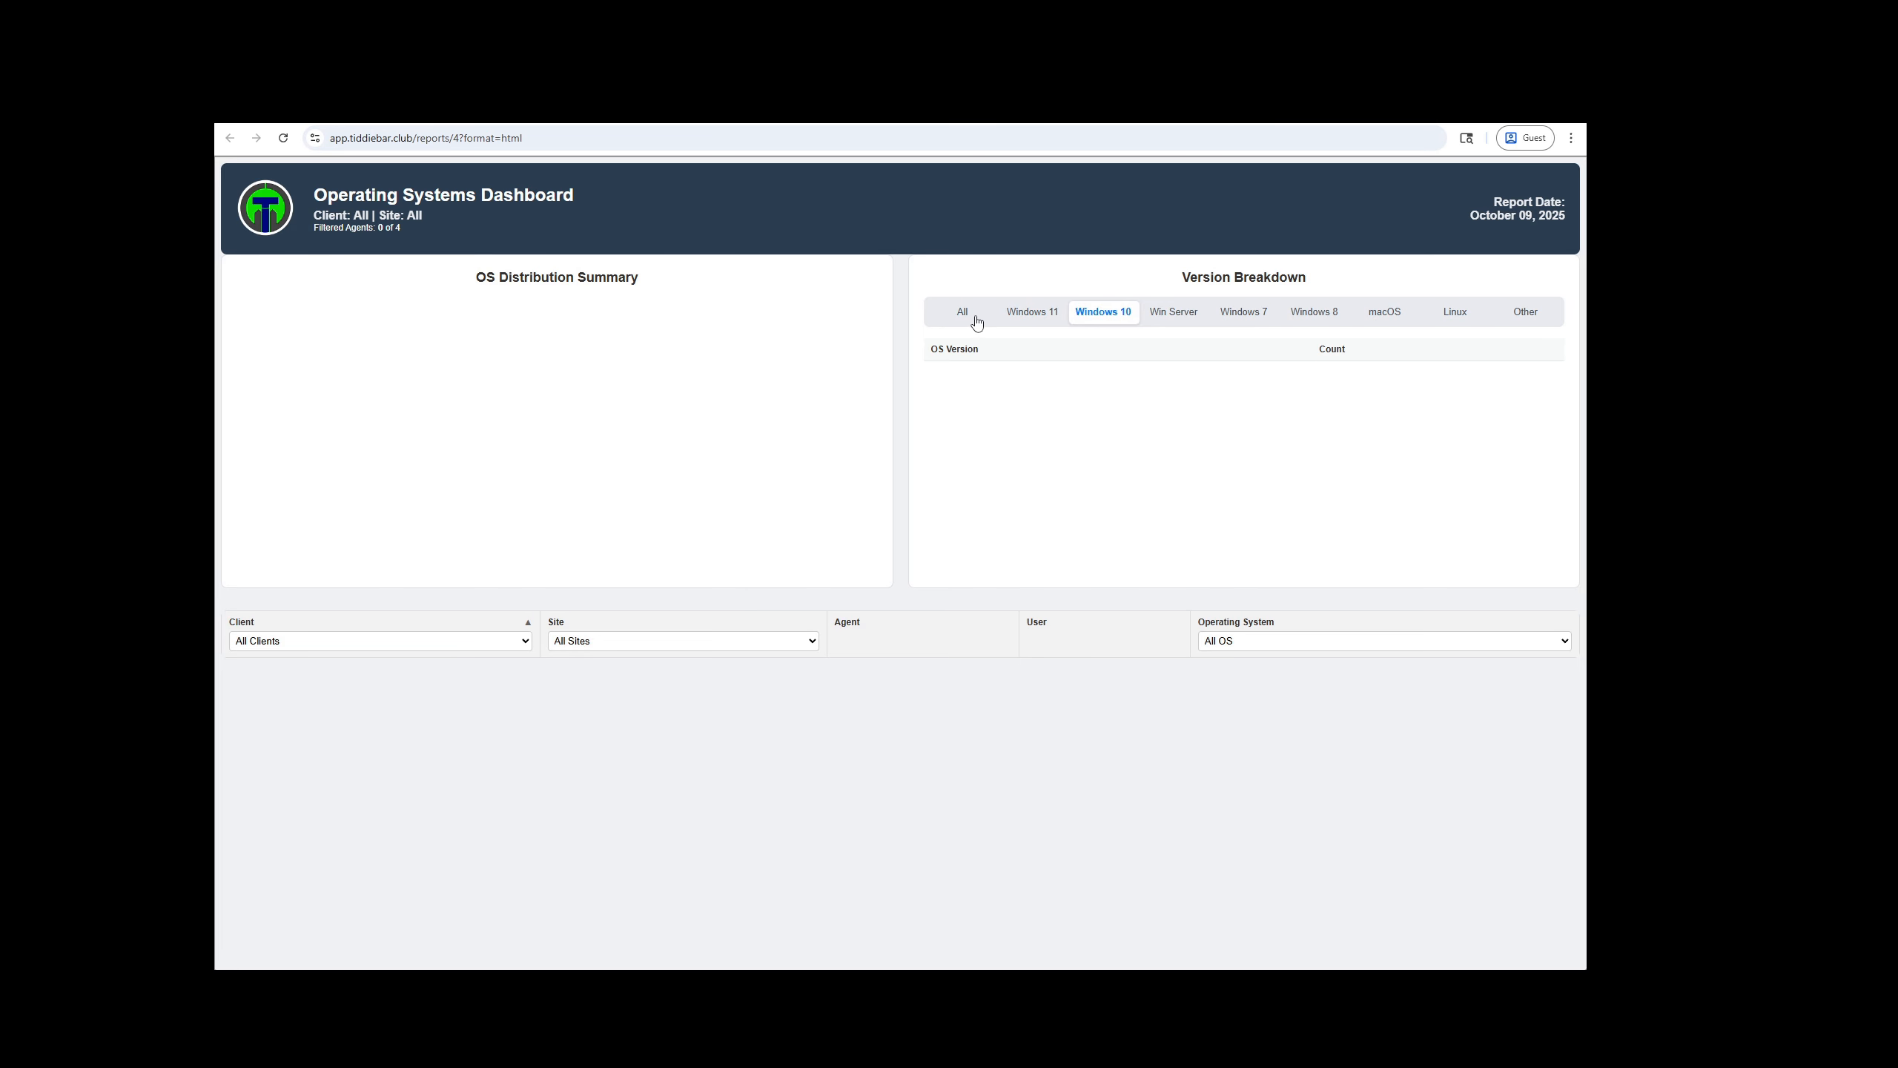
pyautogui.click(968, 315)
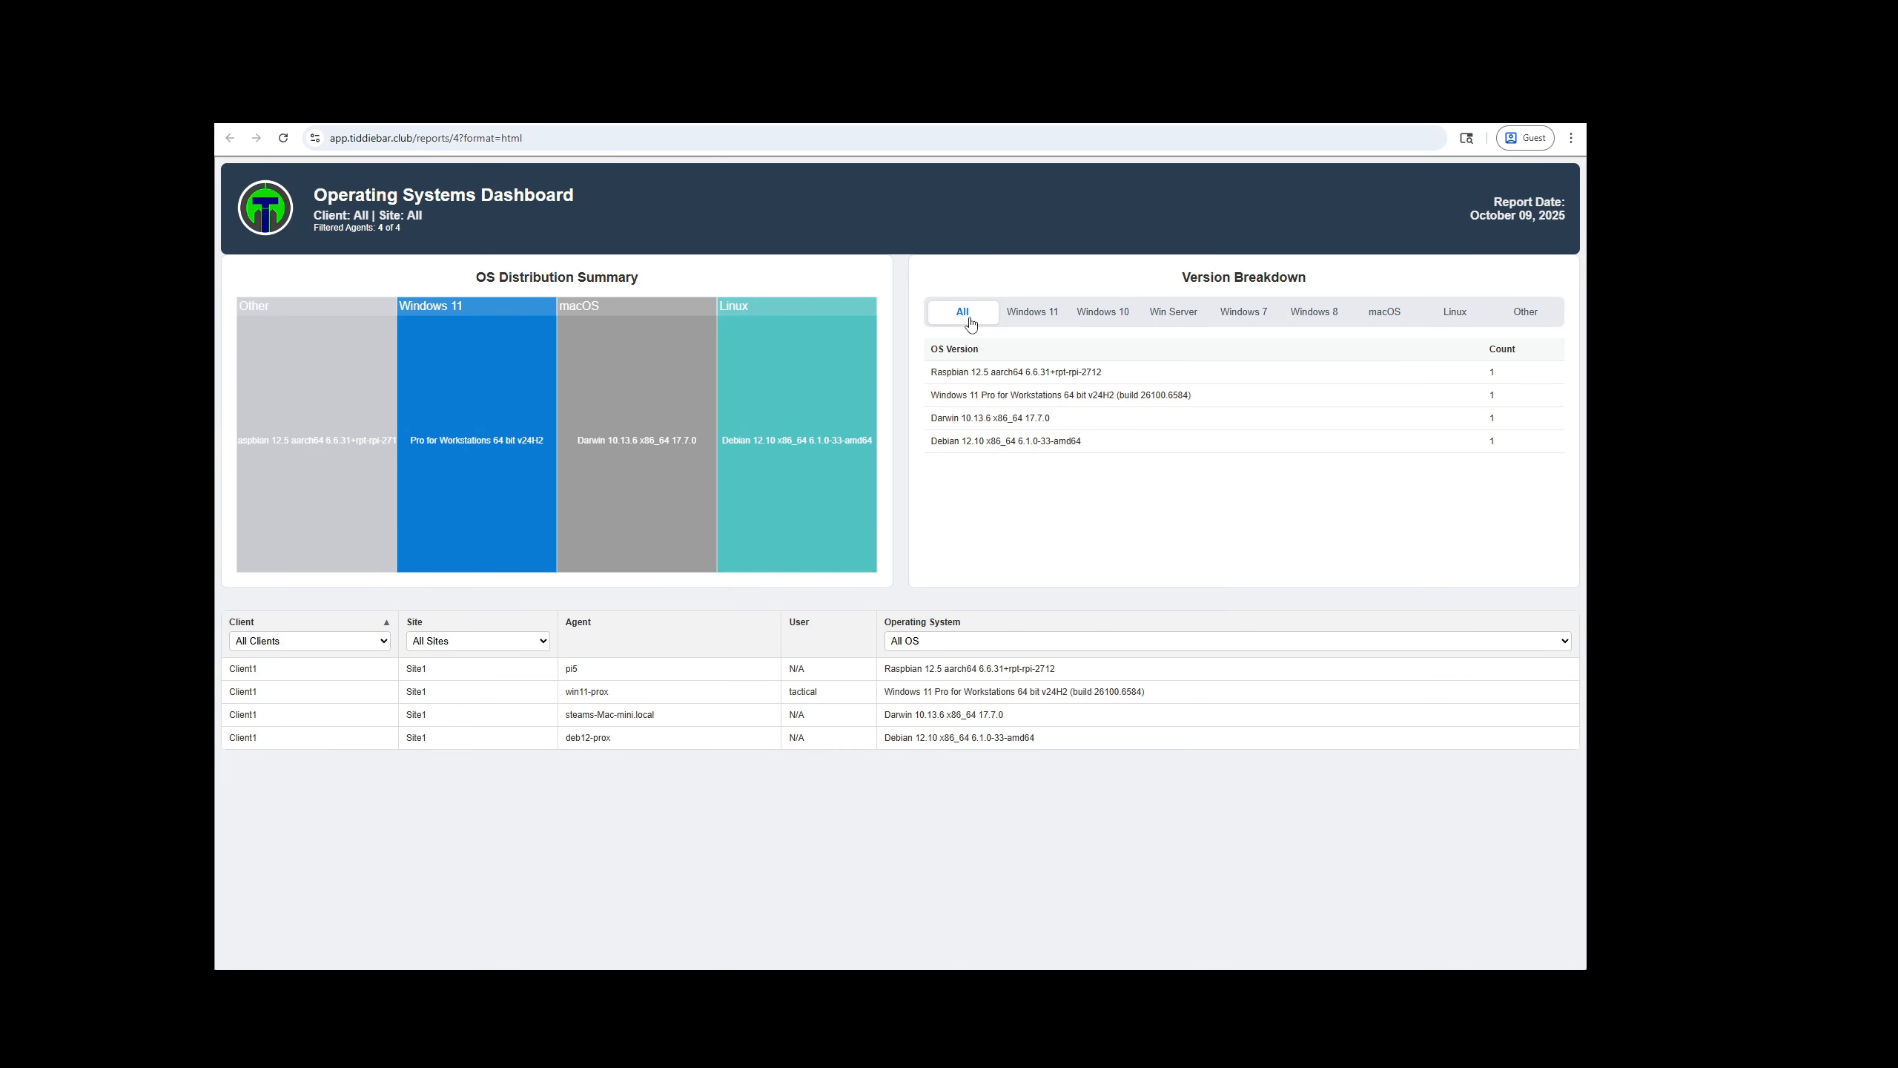
# Step: Go to the report run history and open the stored OS Operating Systems Report v1.8 run as HTML
pyautogui.click(334, 122)
pyautogui.click(702, 207)
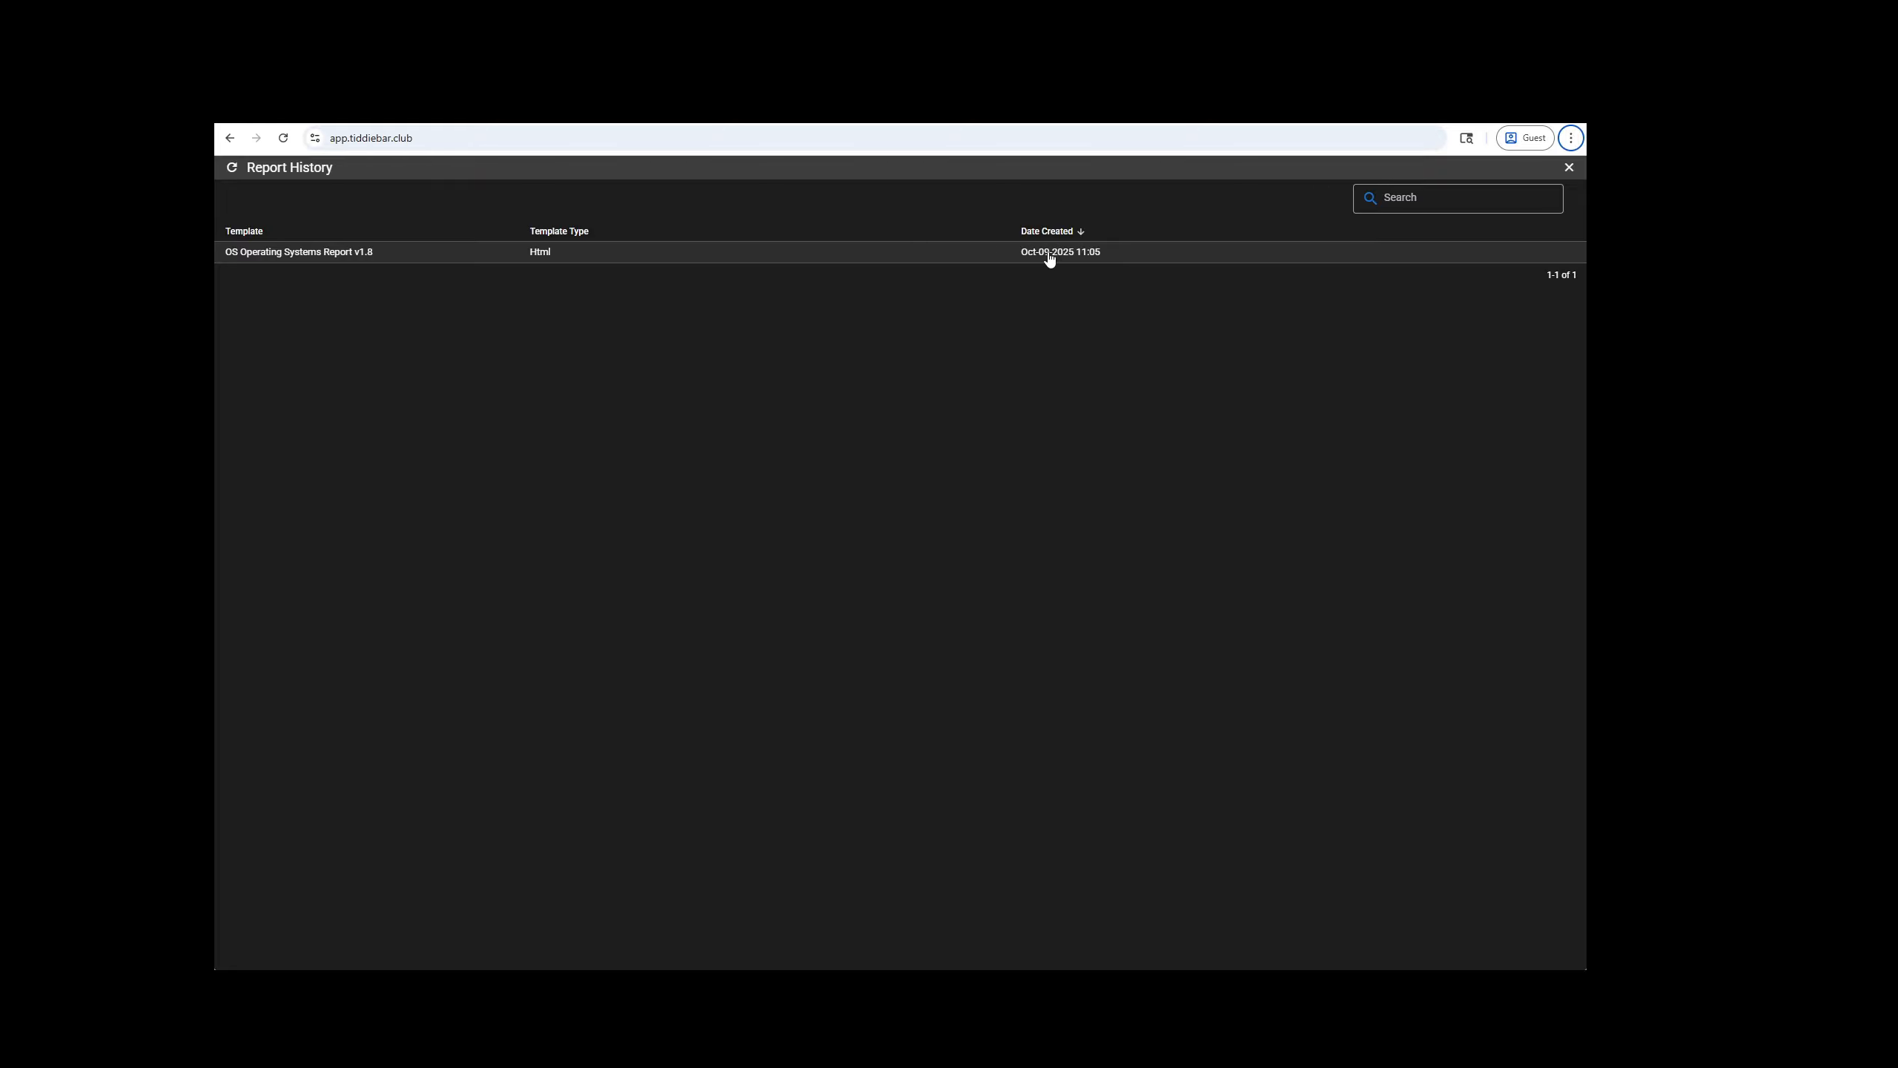
pyautogui.click(554, 258)
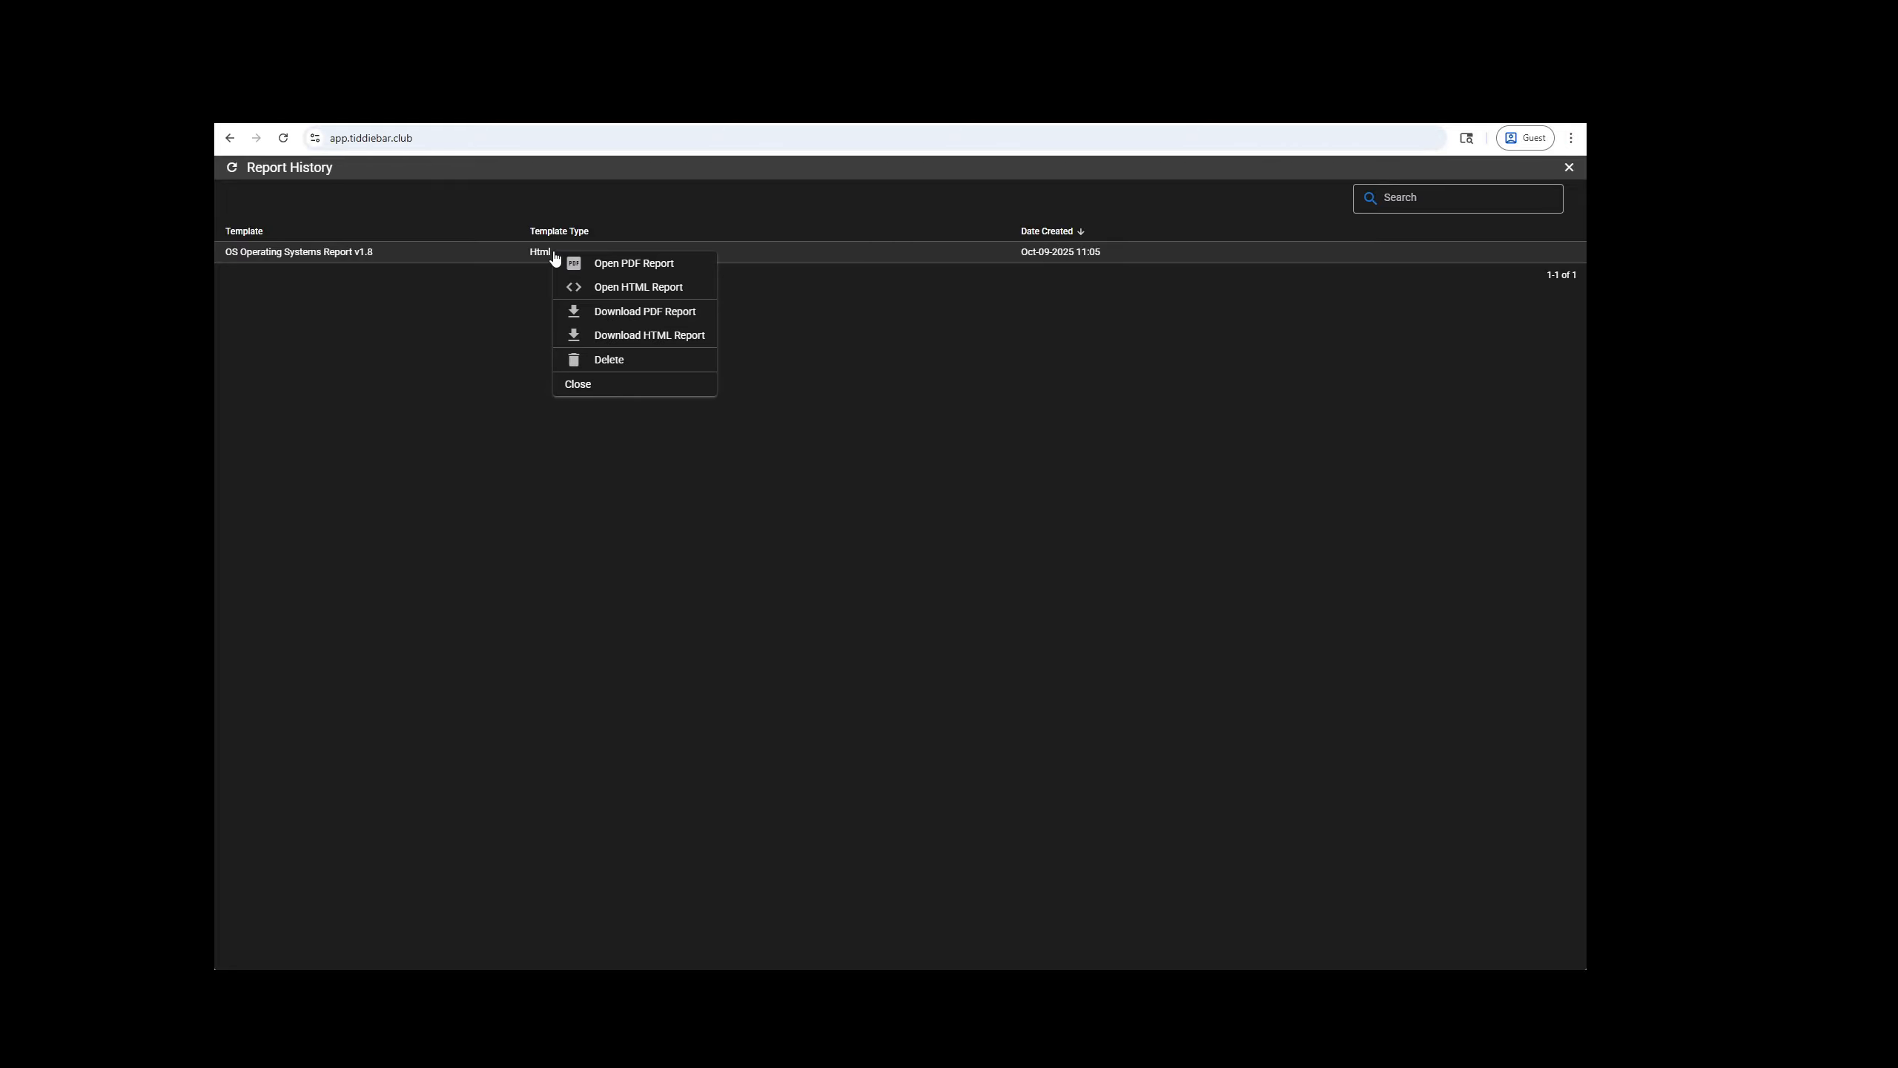
pyautogui.click(608, 295)
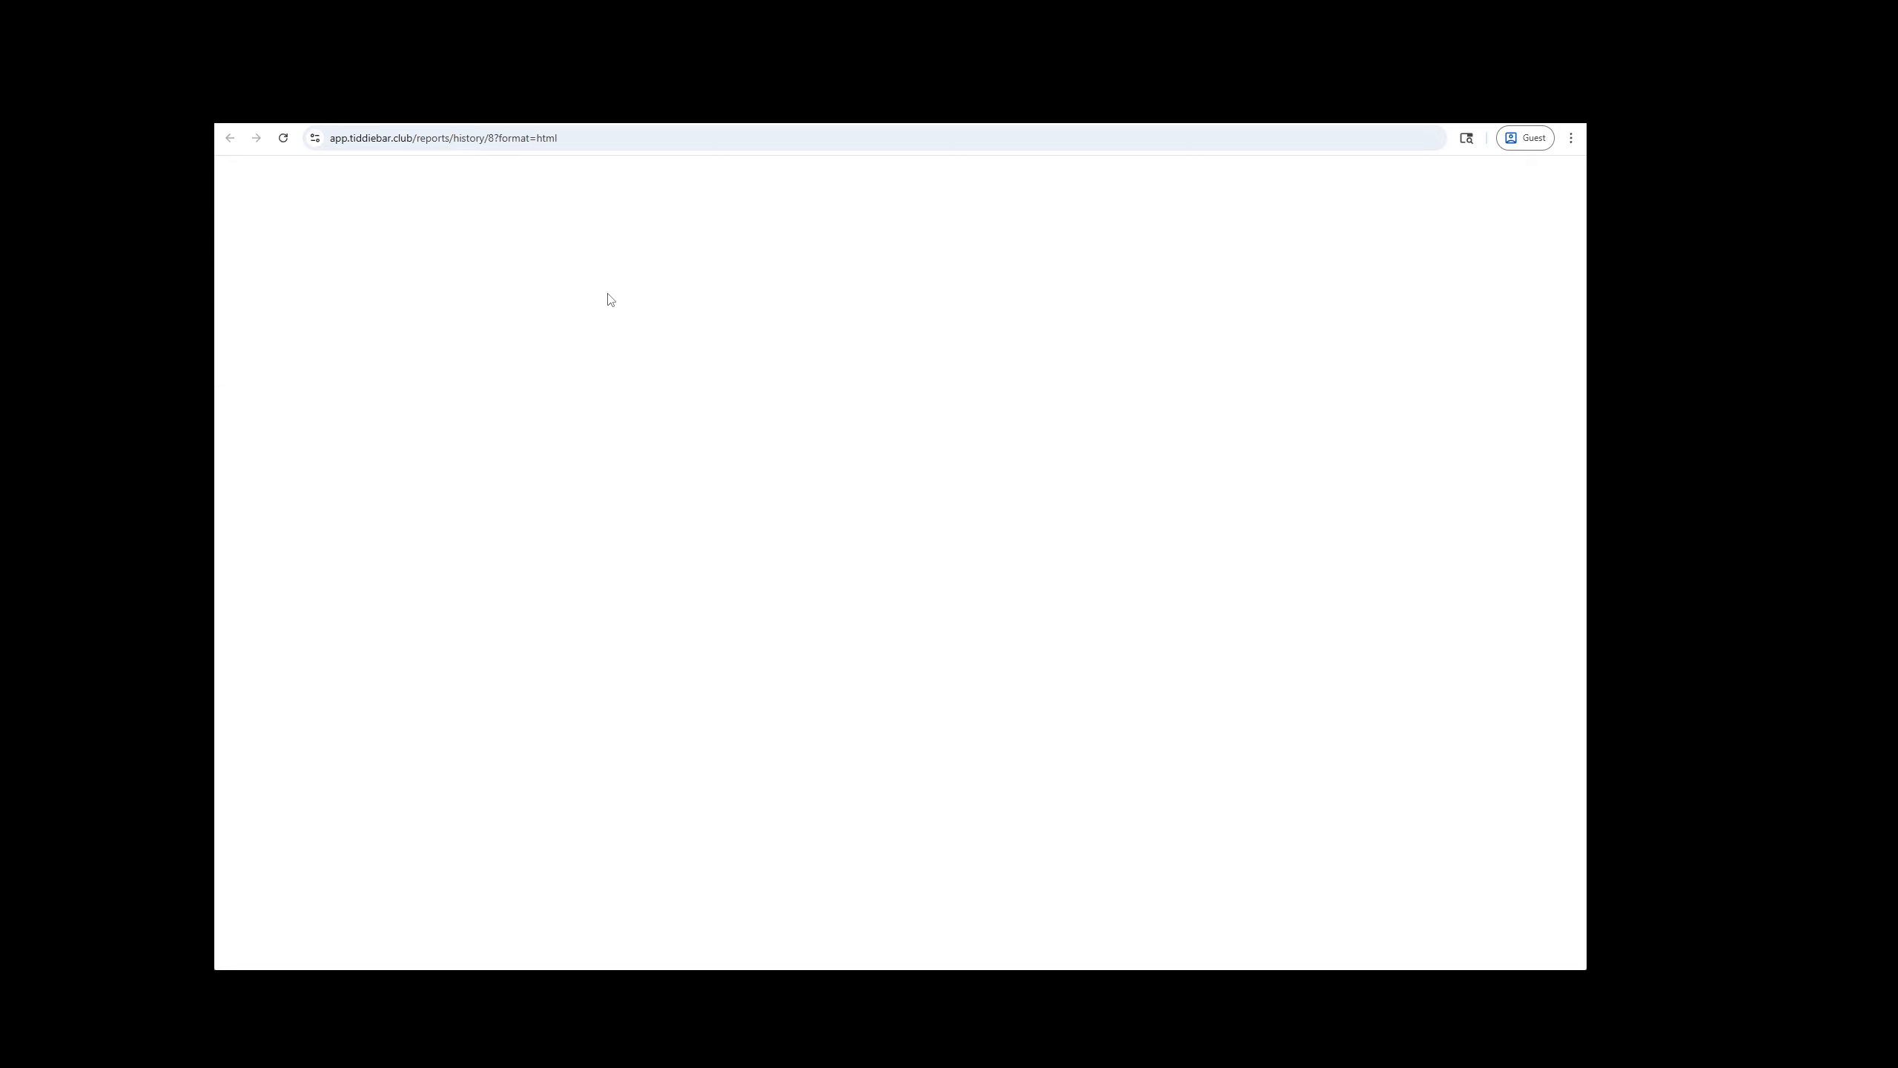
pyautogui.moveTo(484, 406)
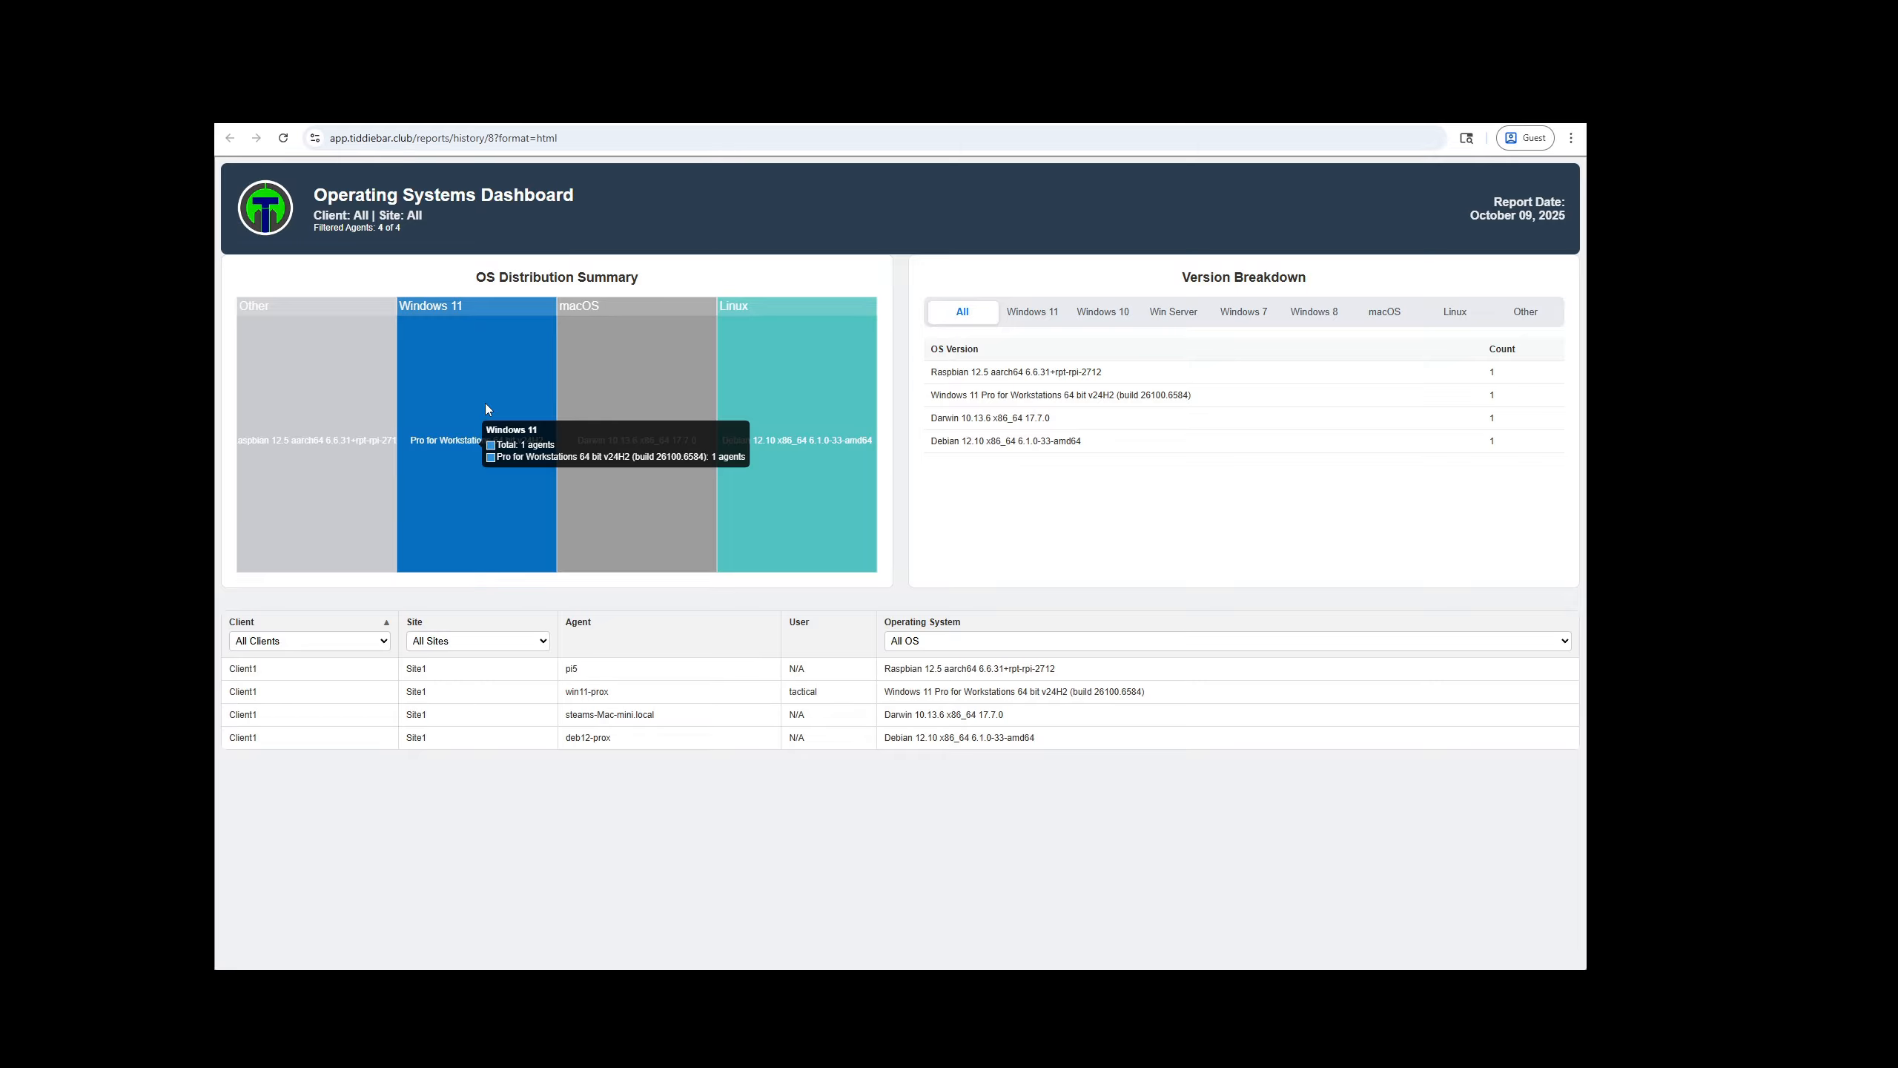
# Step: Compare the report opened from the run history with the directly generated operating systems report
pyautogui.press('alt')
pyautogui.click(616, 110)
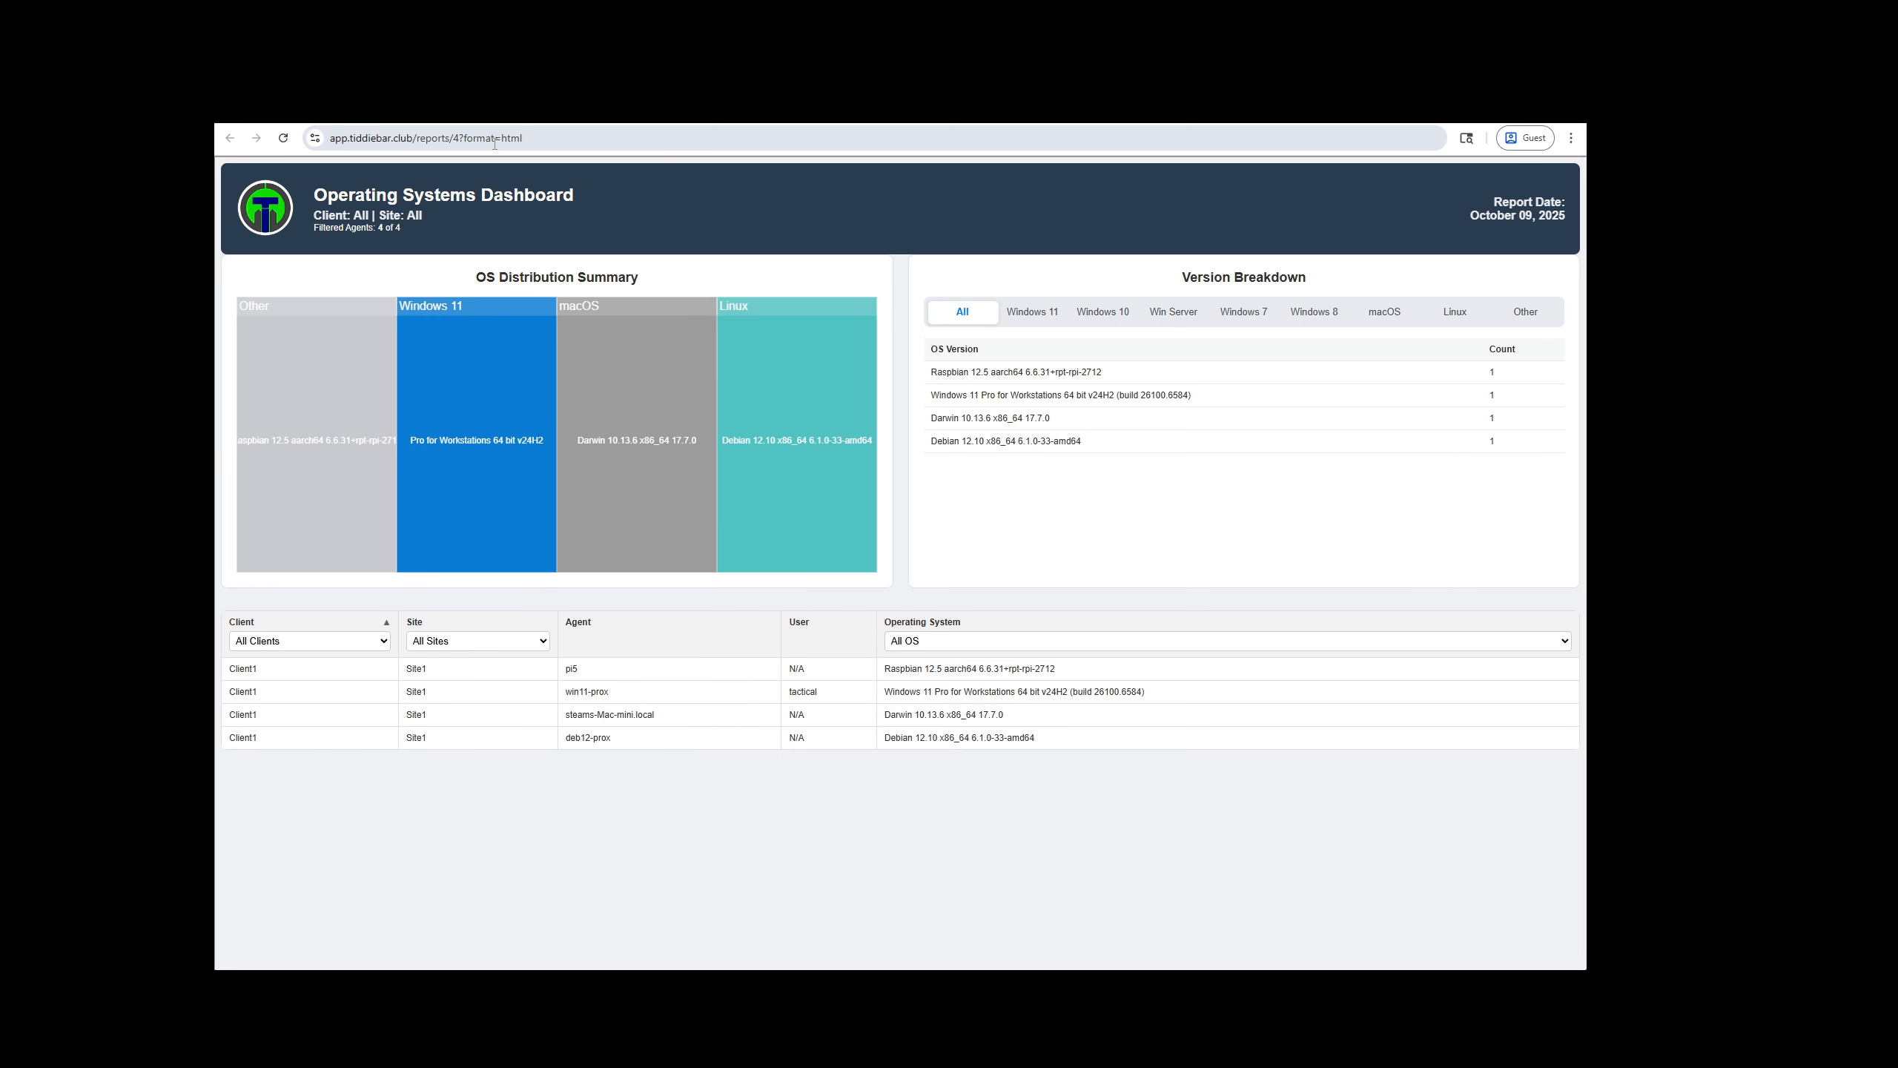
pyautogui.click(487, 111)
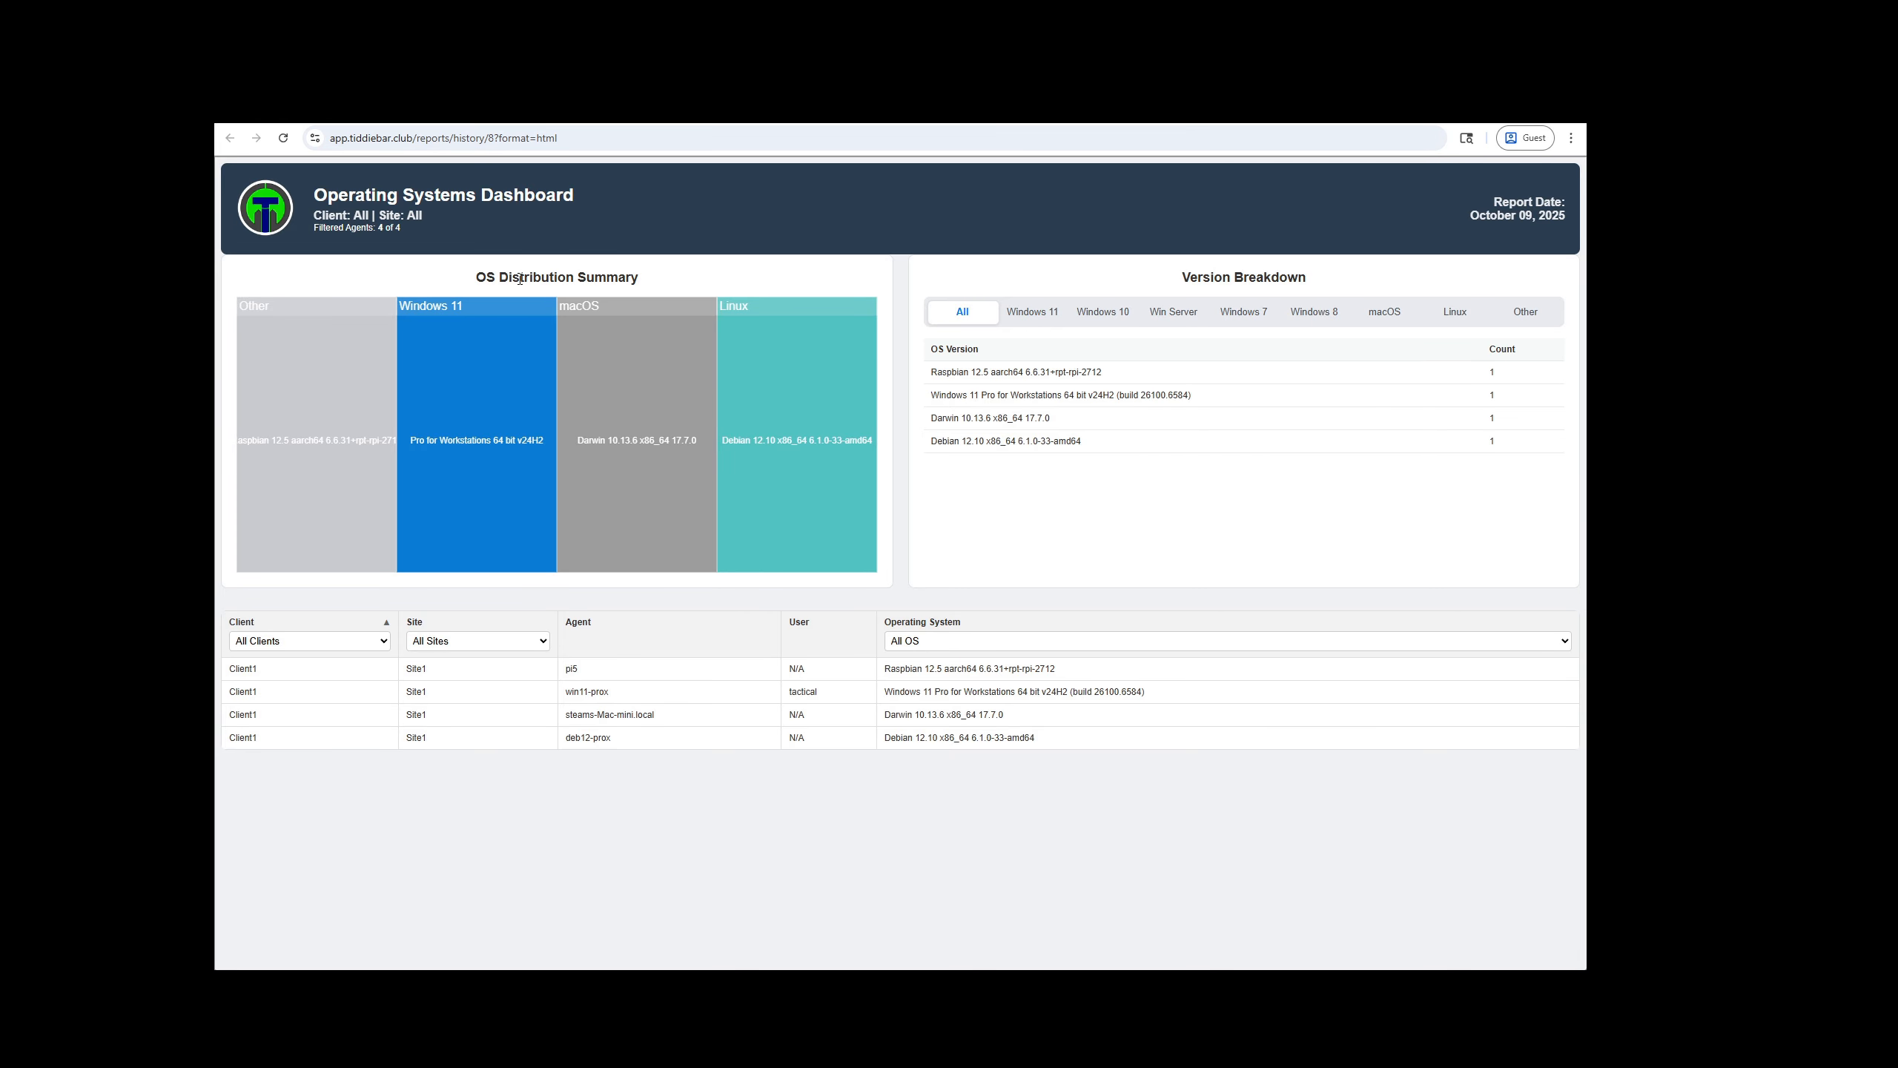
pyautogui.click(590, 110)
pyautogui.click(478, 110)
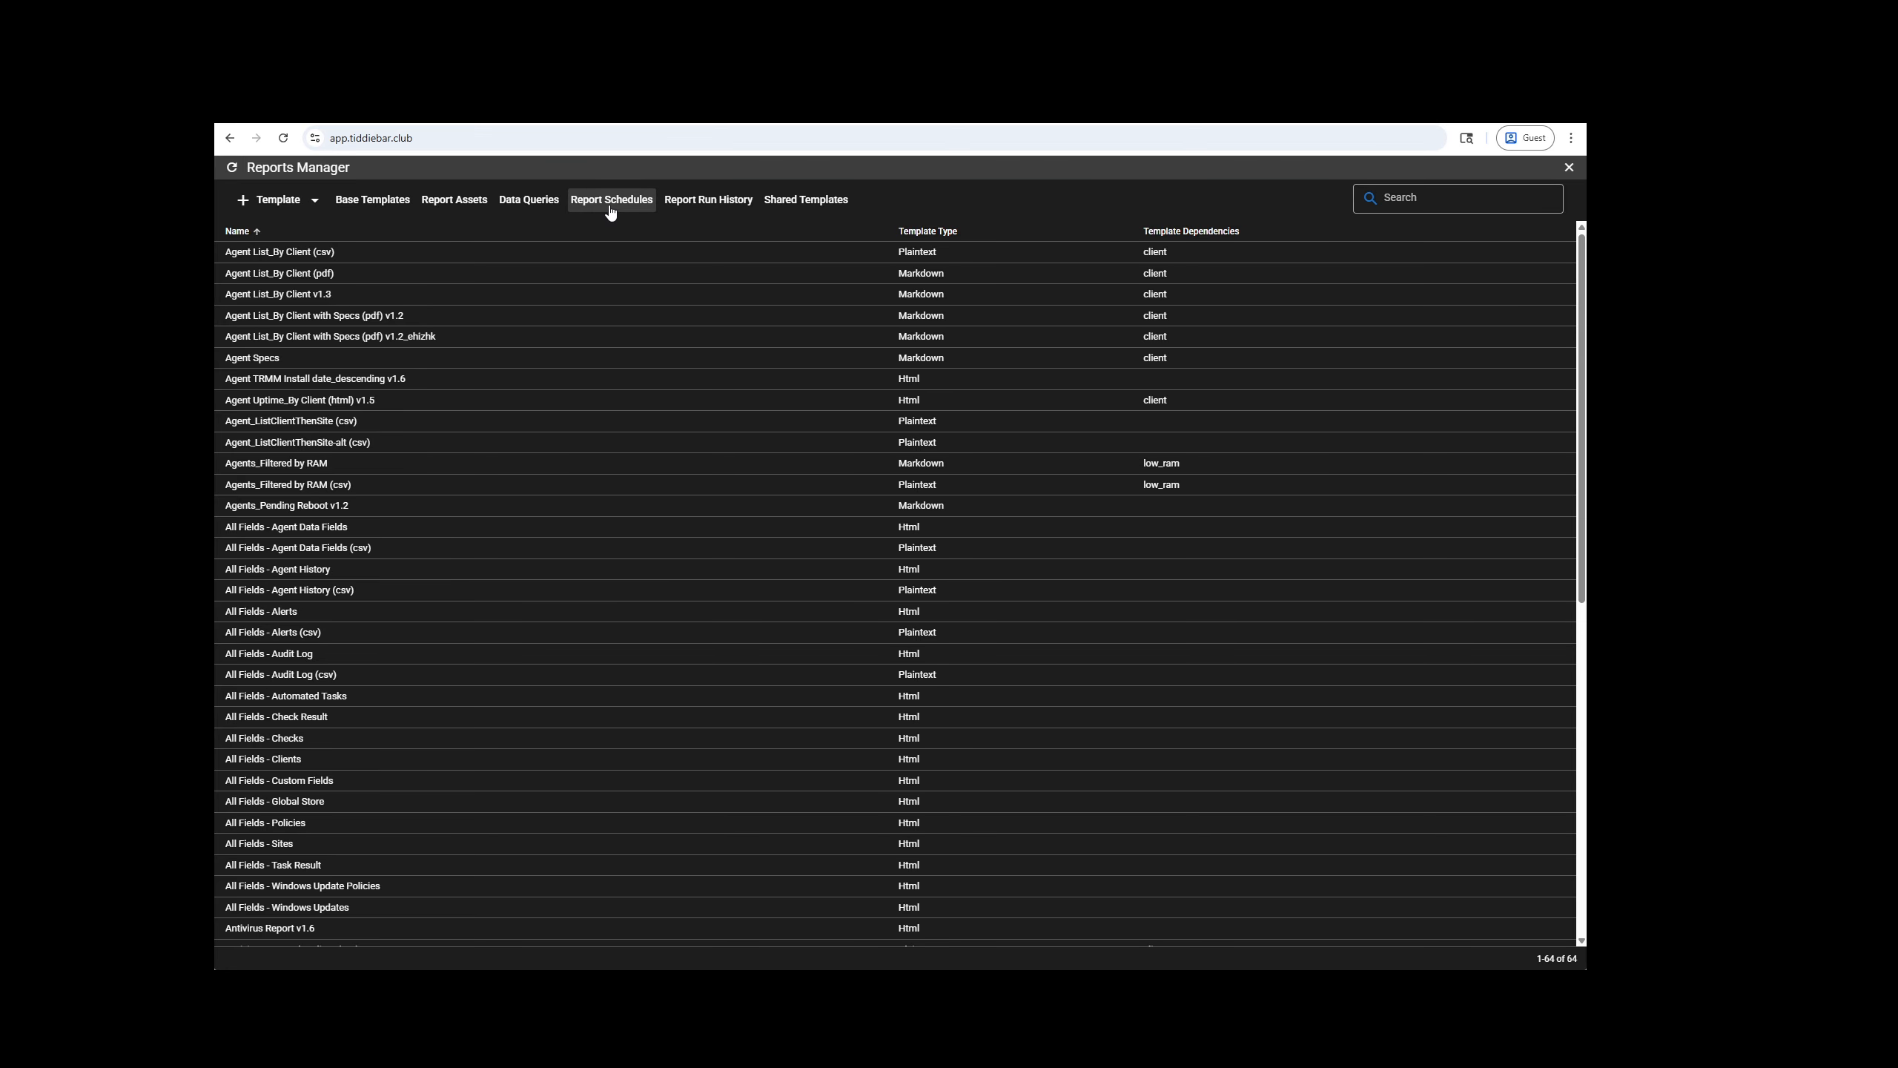
# Step: Start a new report schedule and name it "Daily OS report for customer XYZ"
pyautogui.click(601, 200)
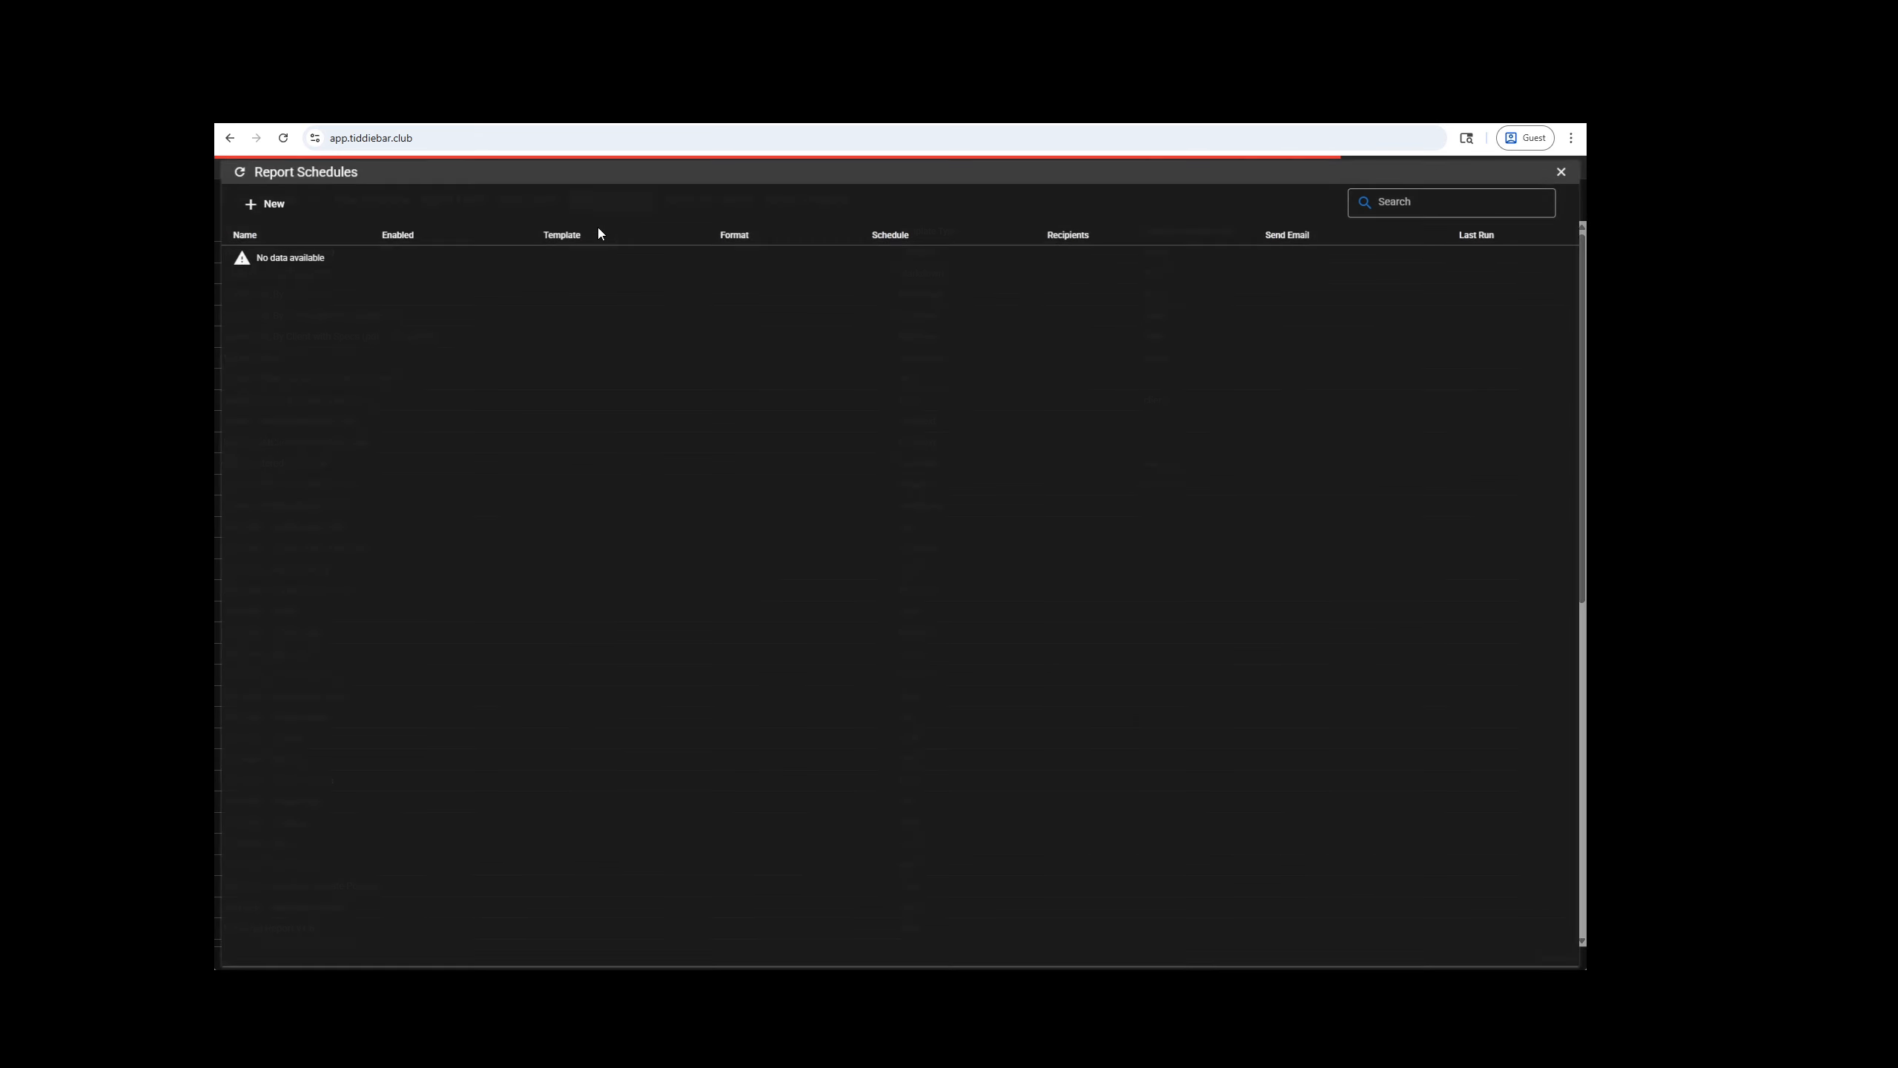
pyautogui.click(267, 200)
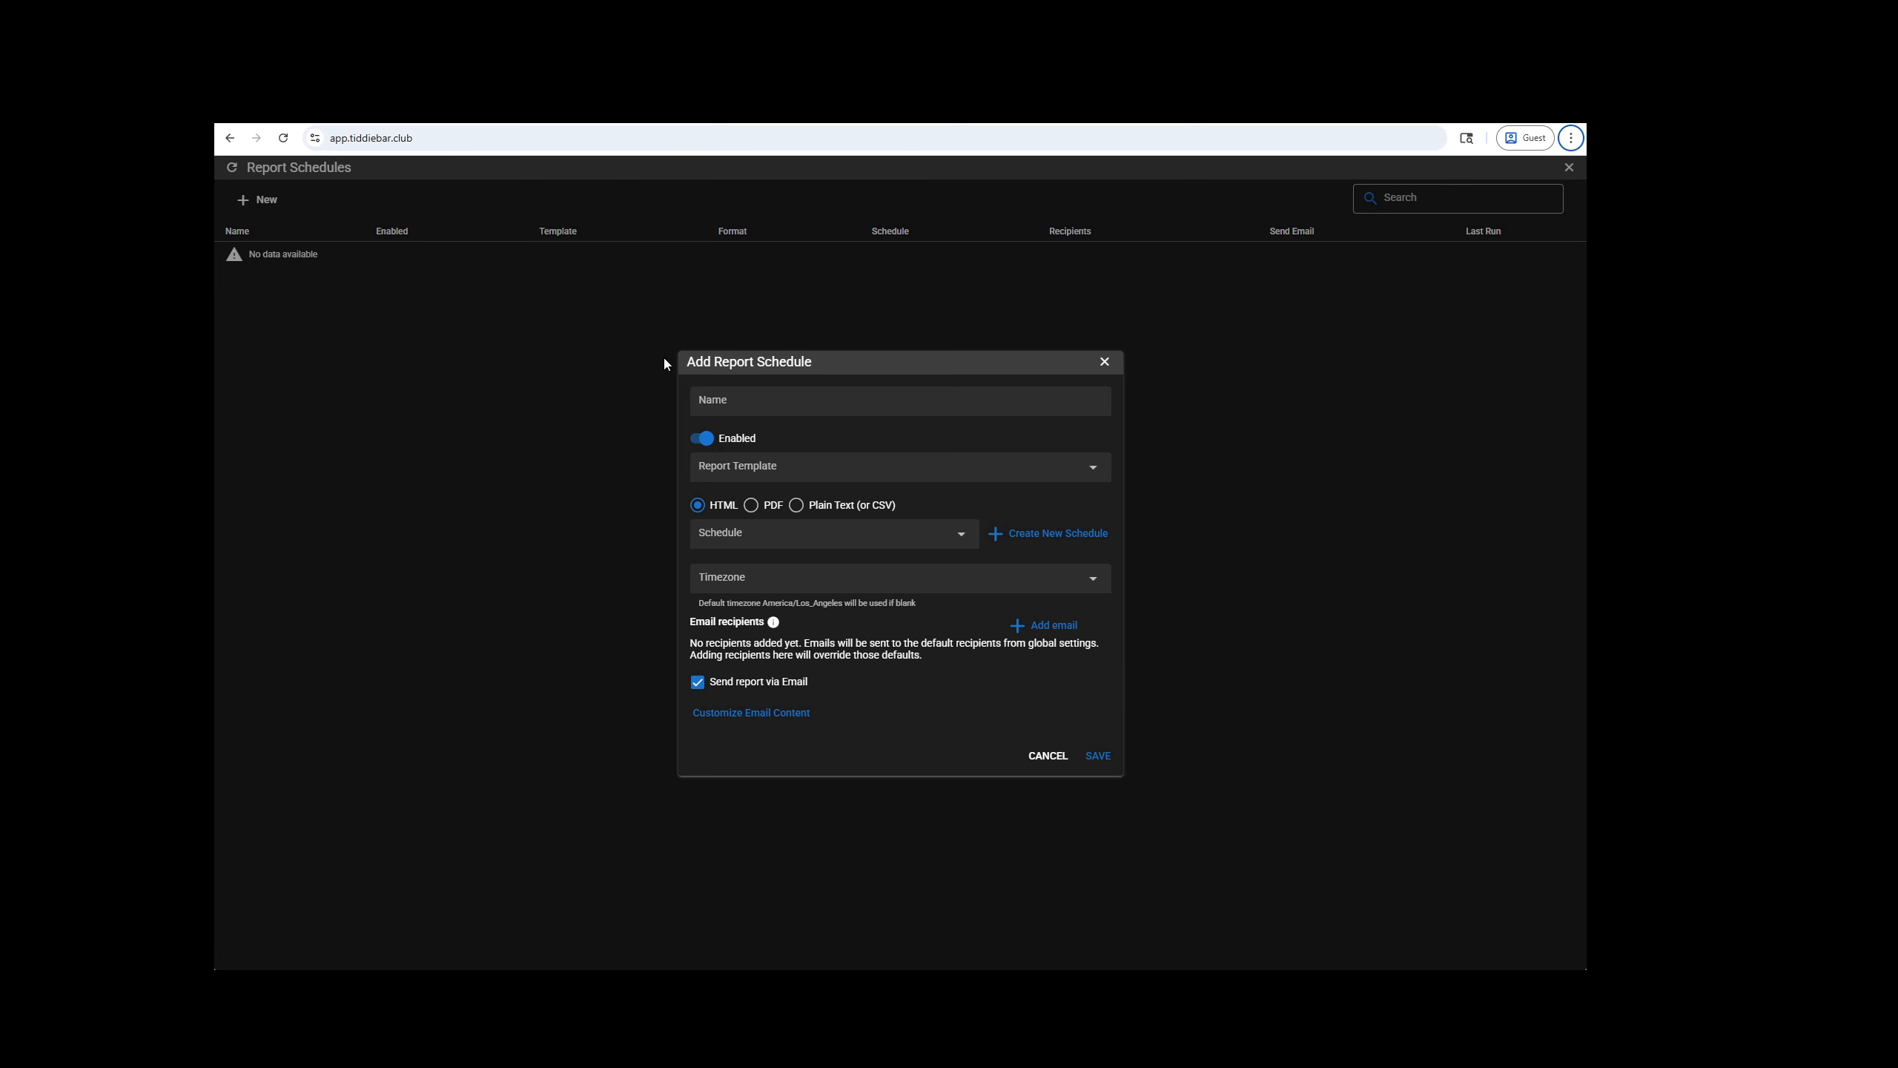
pyautogui.click(794, 407)
pyautogui.write('Dail')
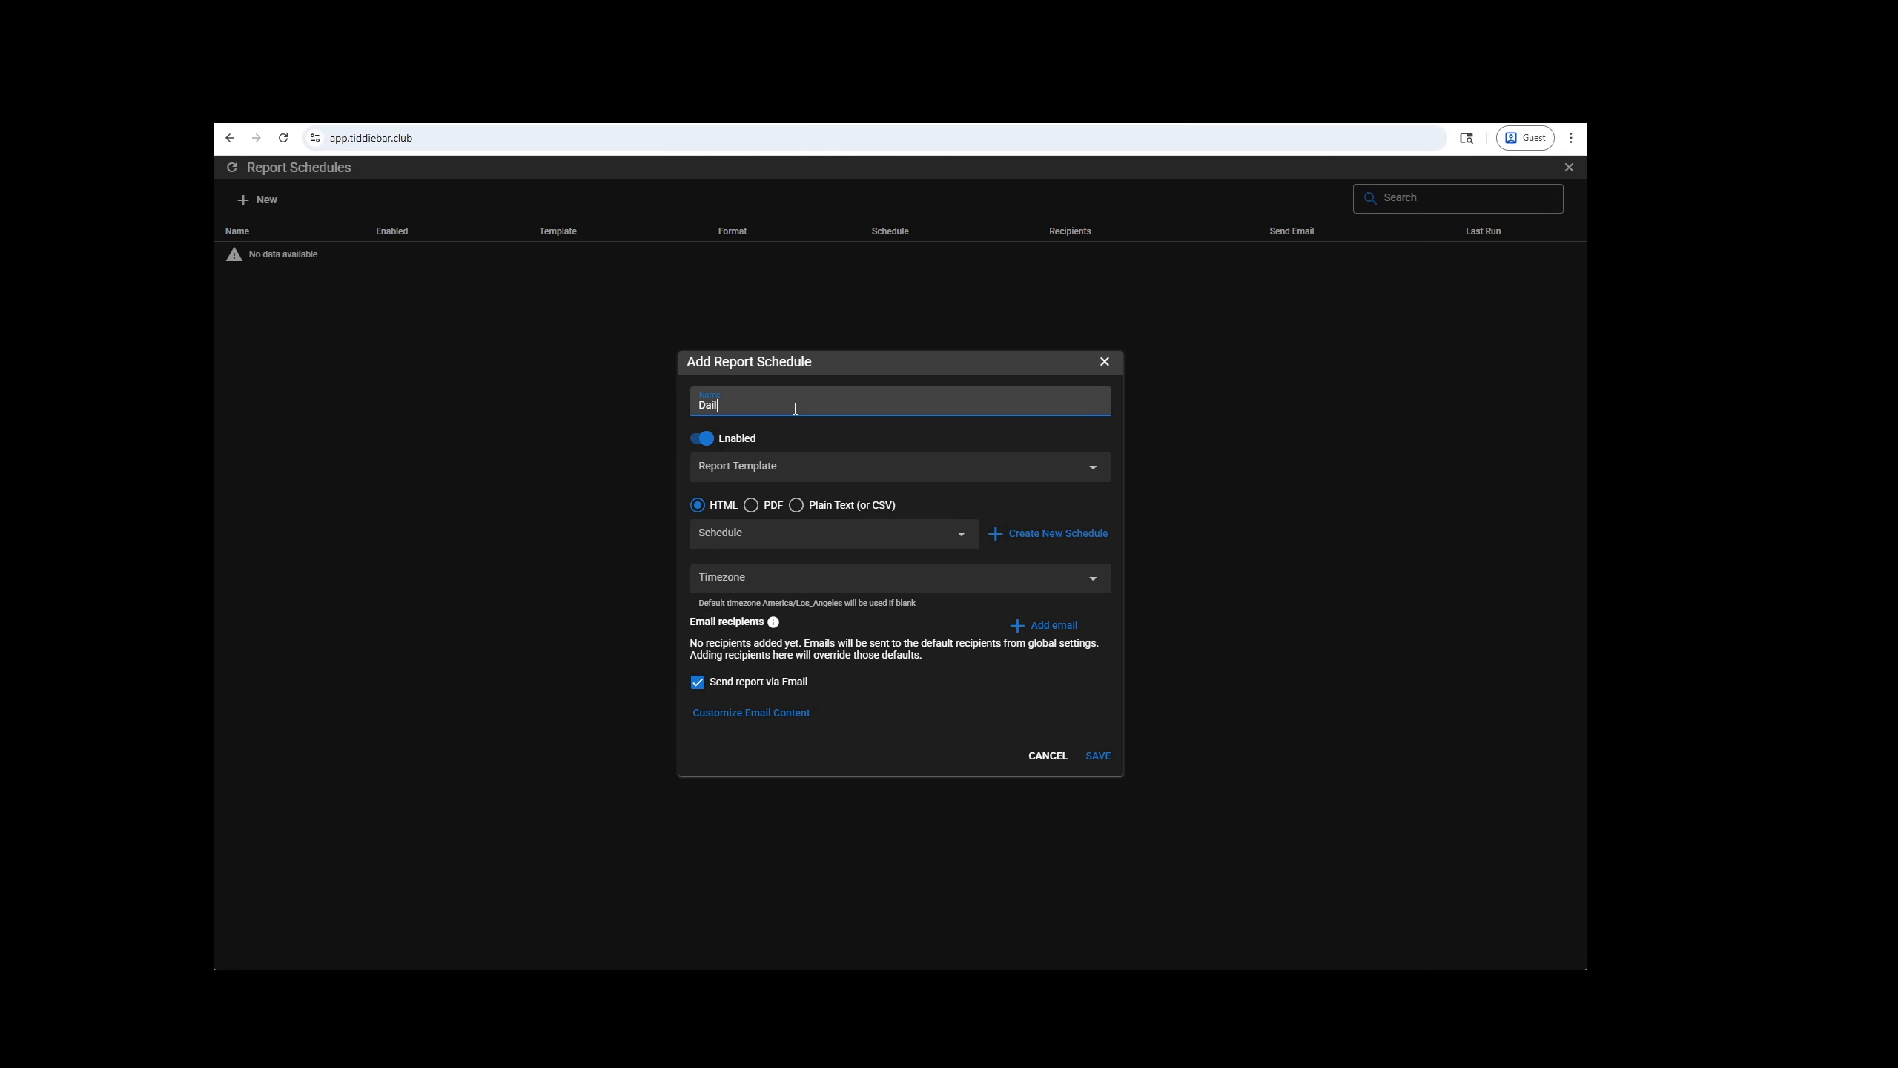
pyautogui.write('y OS report for customer XYU')
# Step: Choose Comprehensive Report HTML v1.3 as the report template for the schedule
pyautogui.click(830, 466)
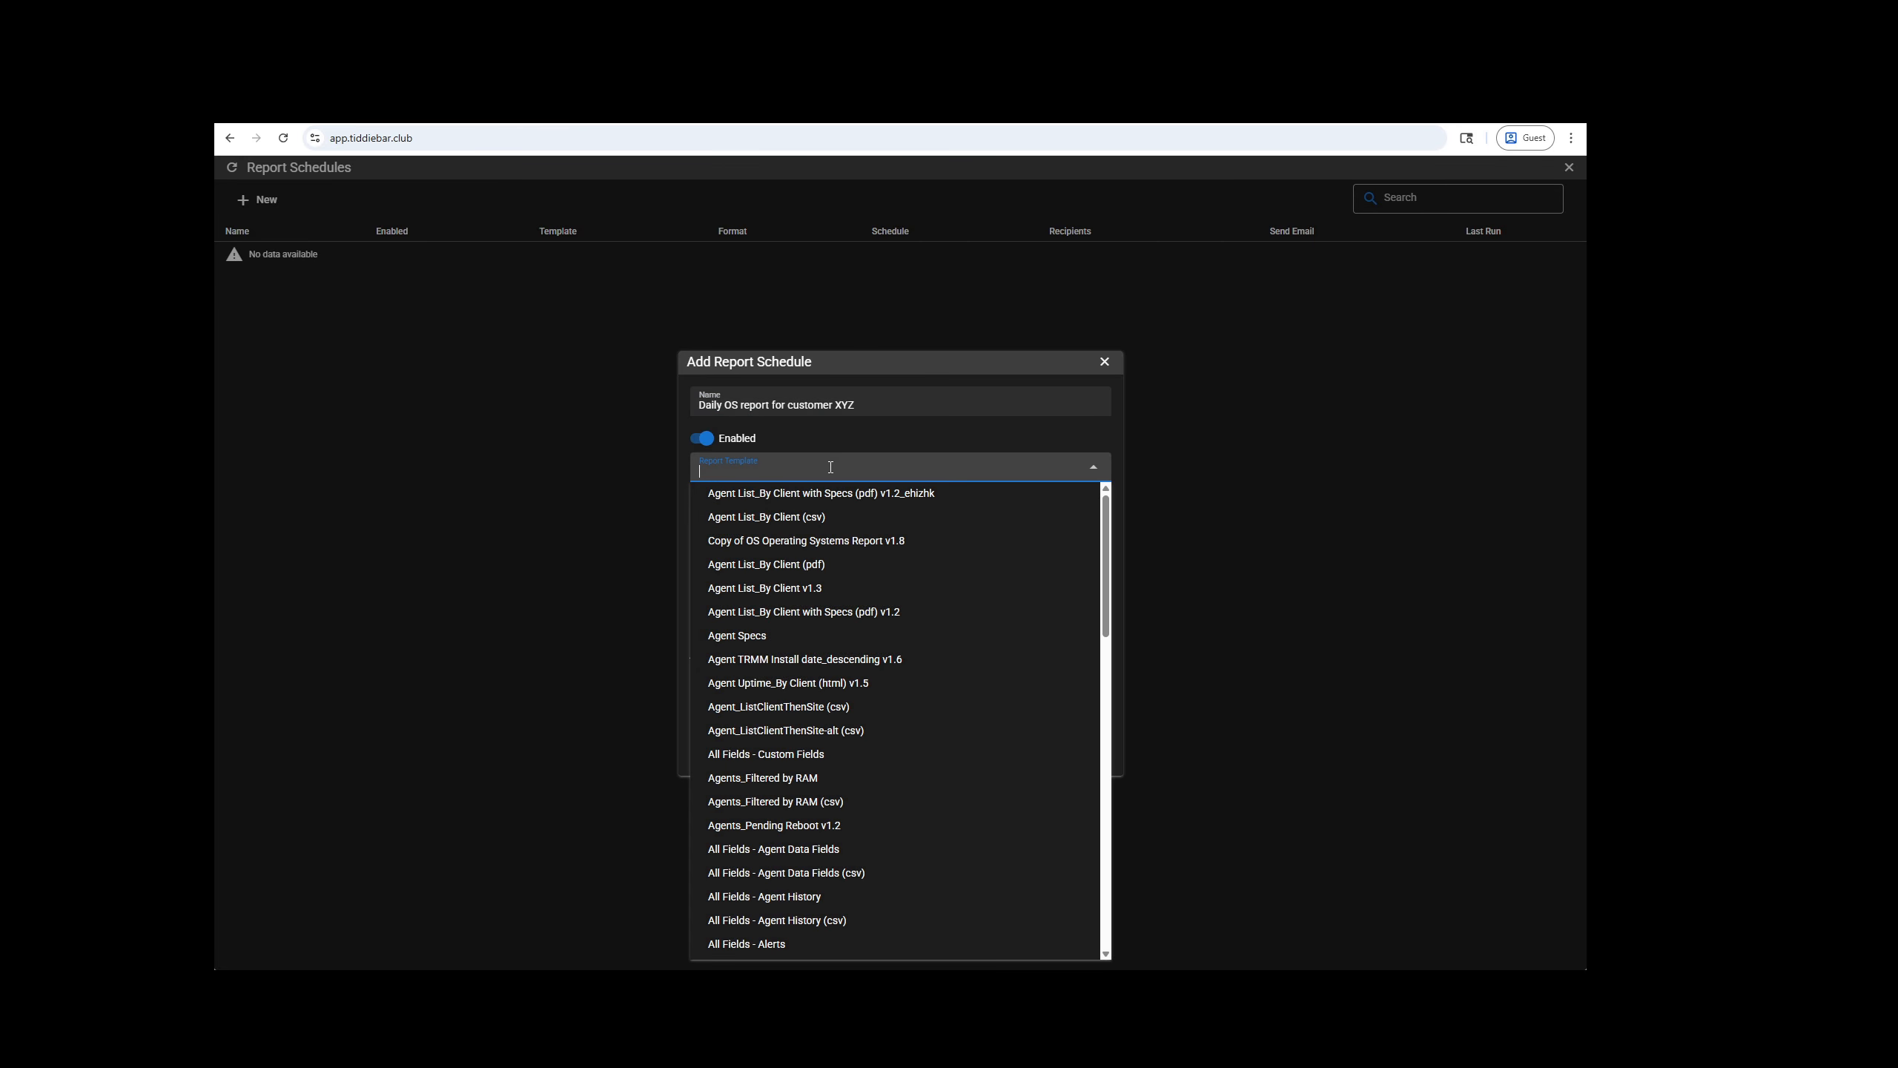
pyautogui.write('compre')
pyautogui.click(819, 495)
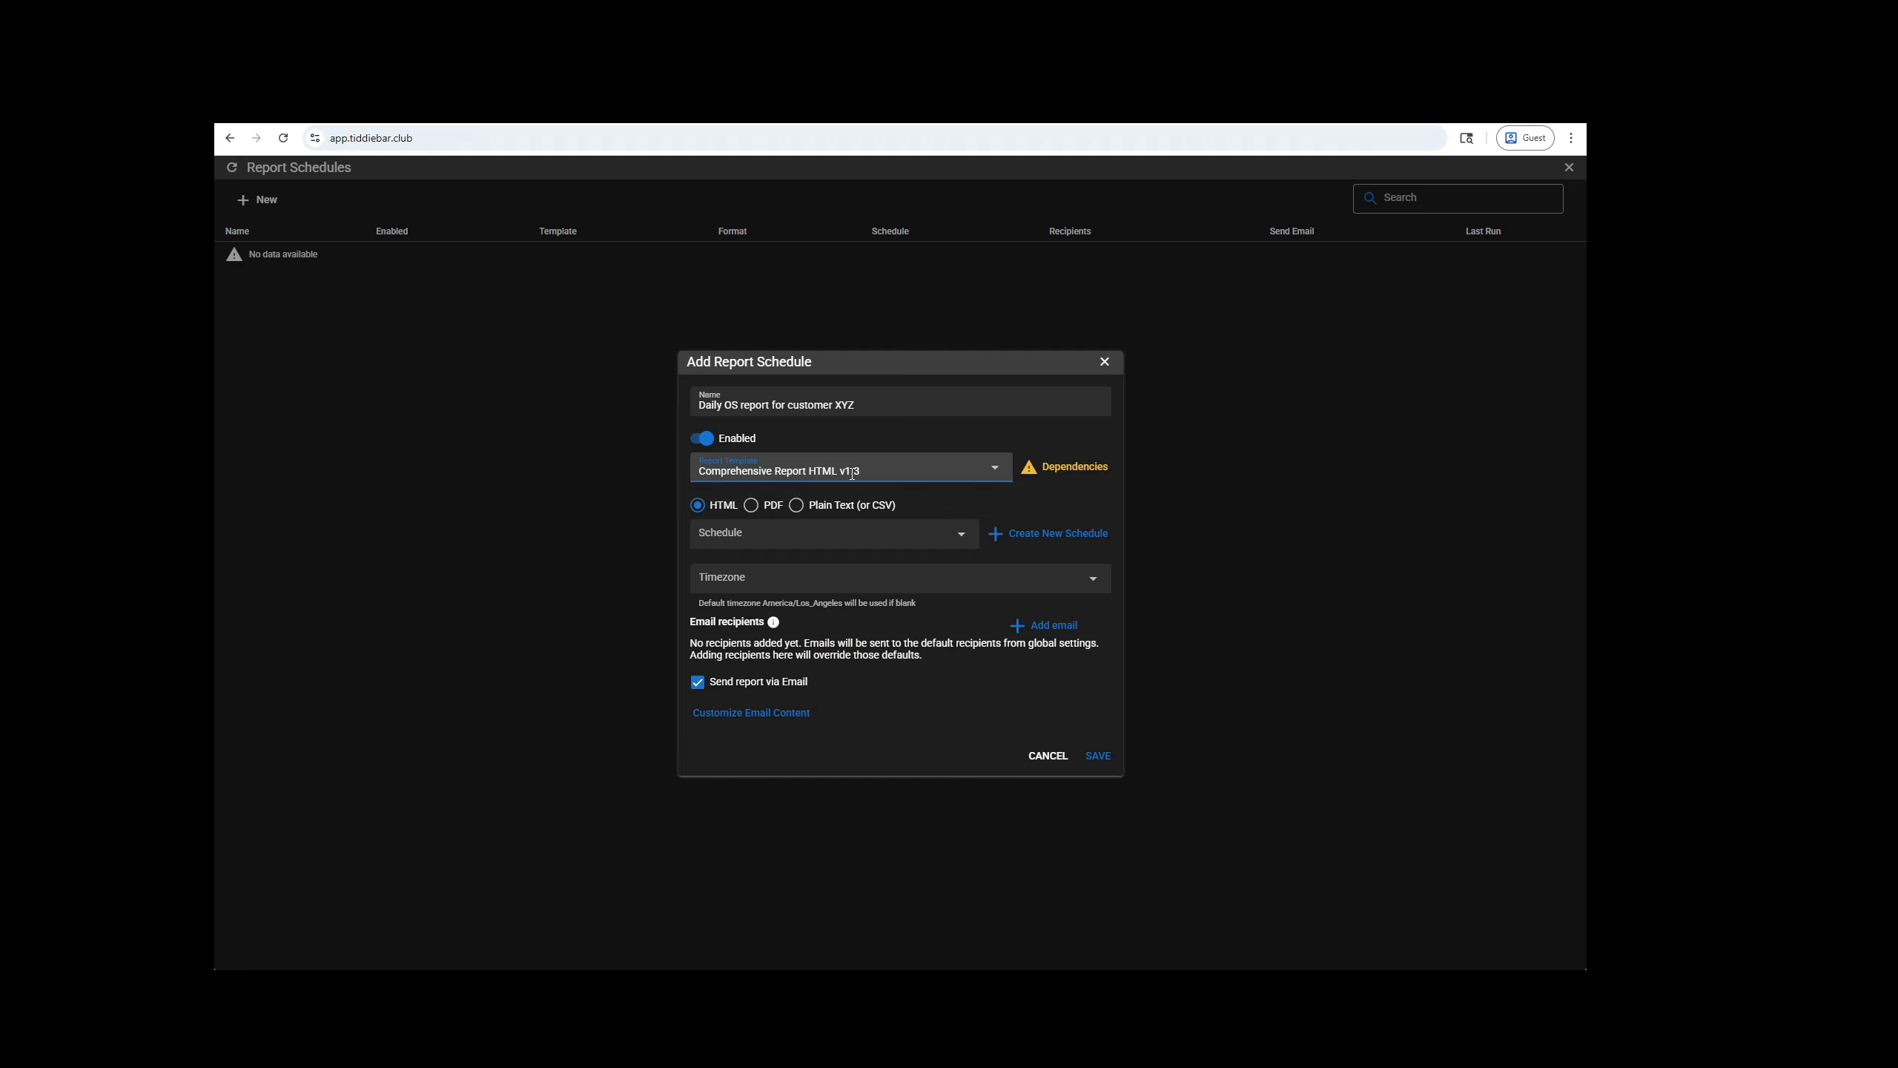
# Step: Set the report template's client dependency to Client1 and submit it
pyautogui.click(1059, 473)
pyautogui.click(821, 559)
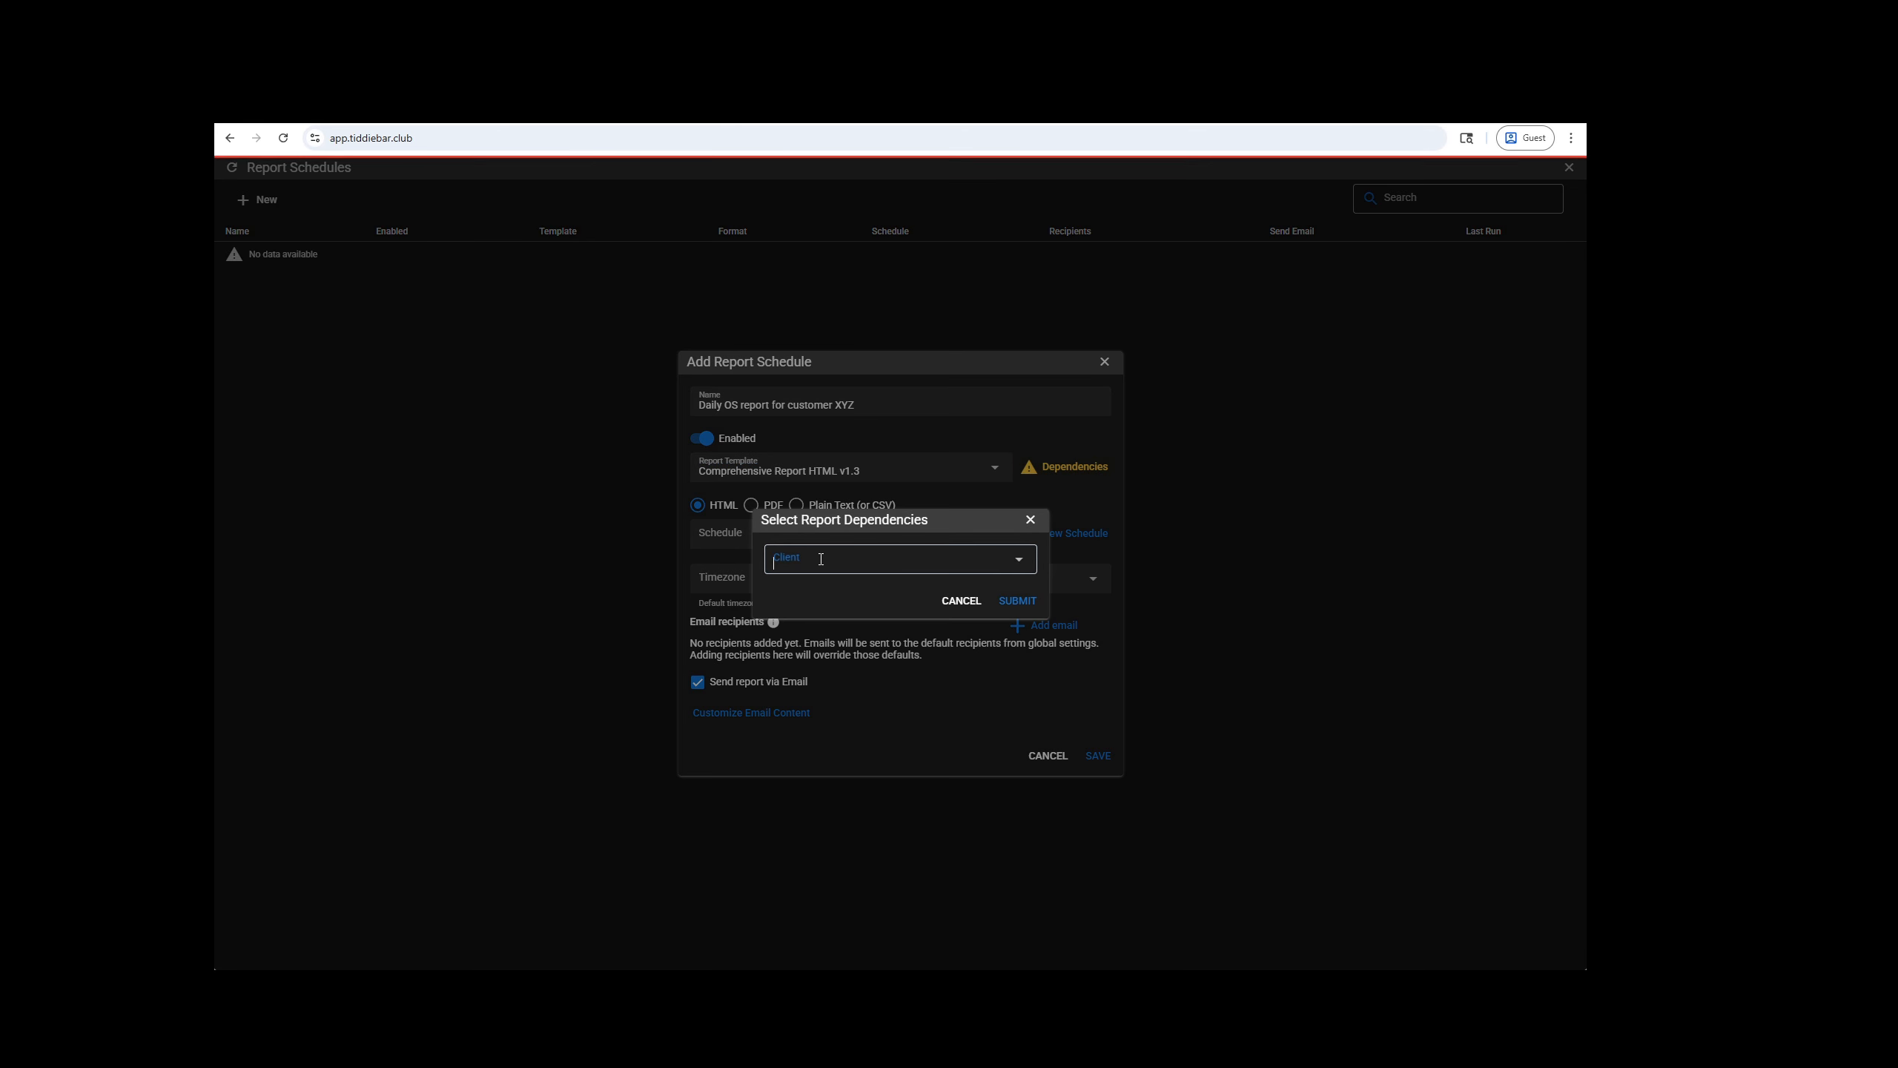
pyautogui.click(818, 589)
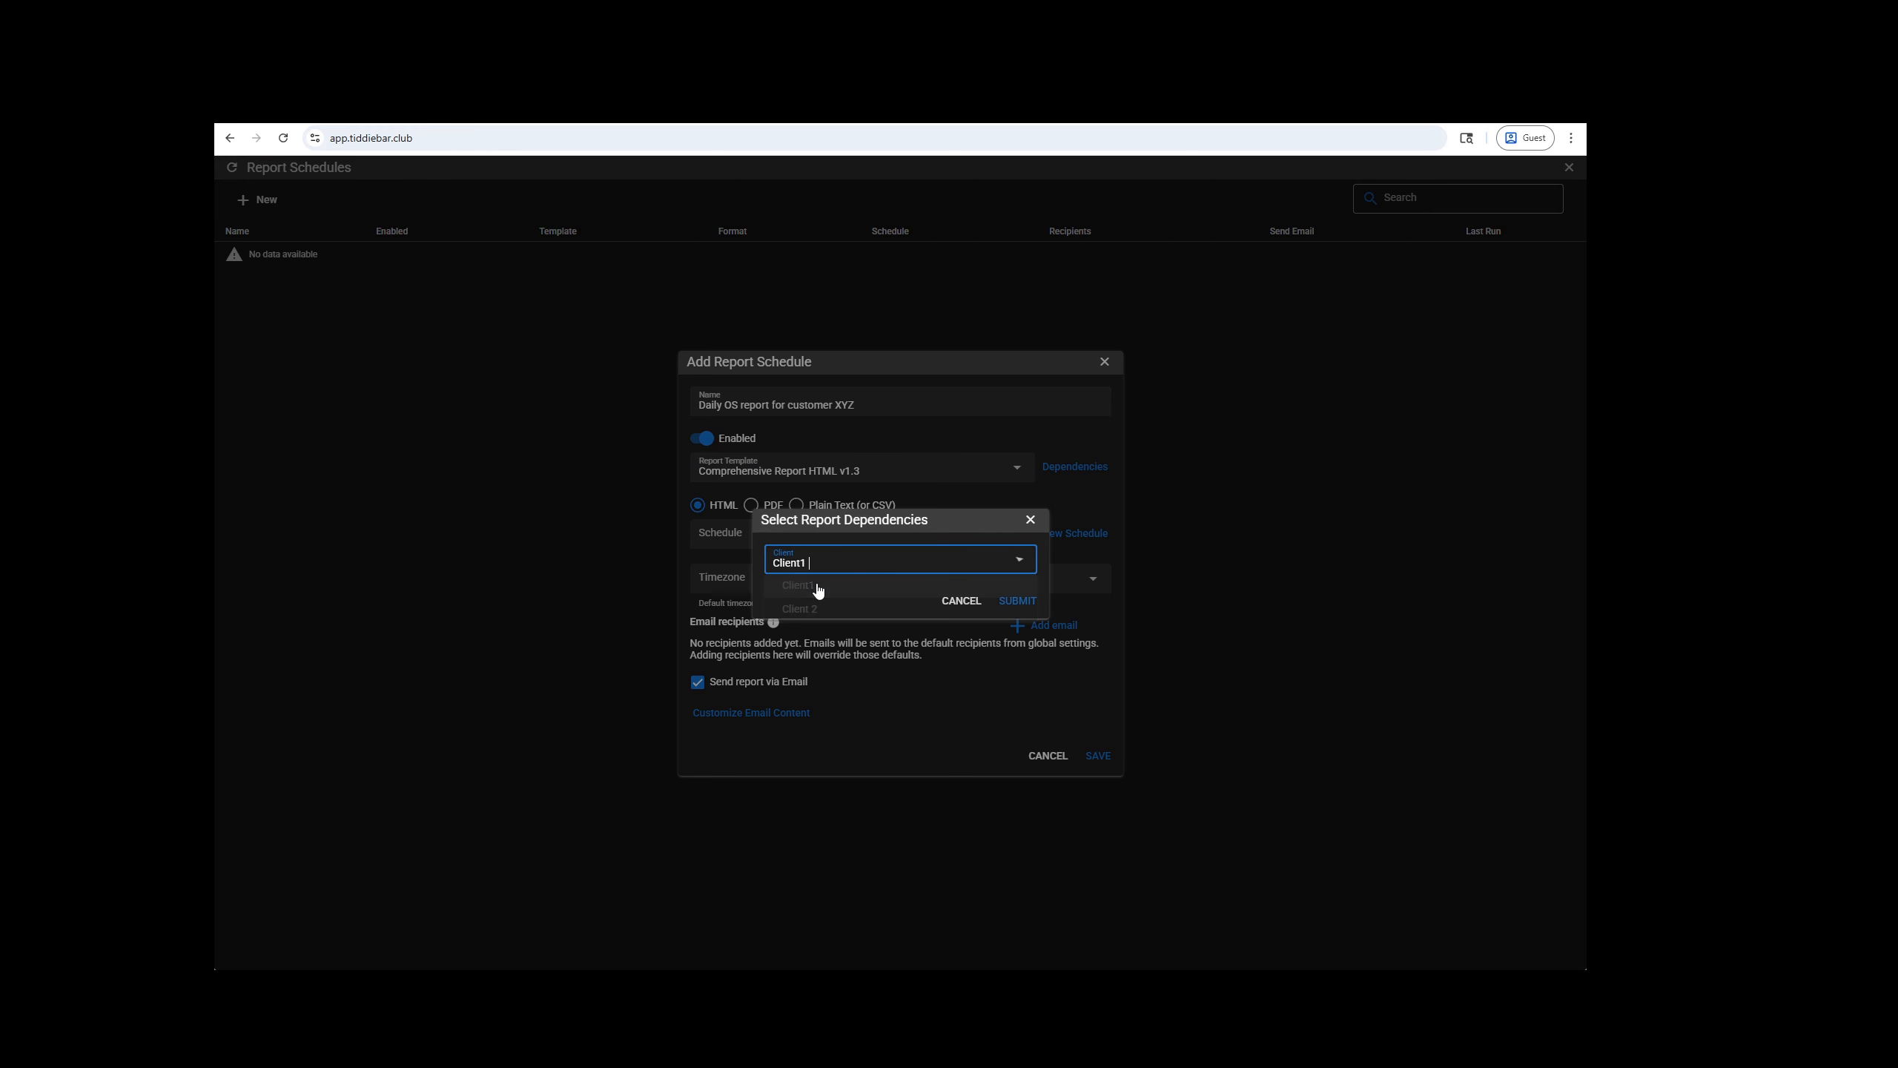
pyautogui.click(1003, 603)
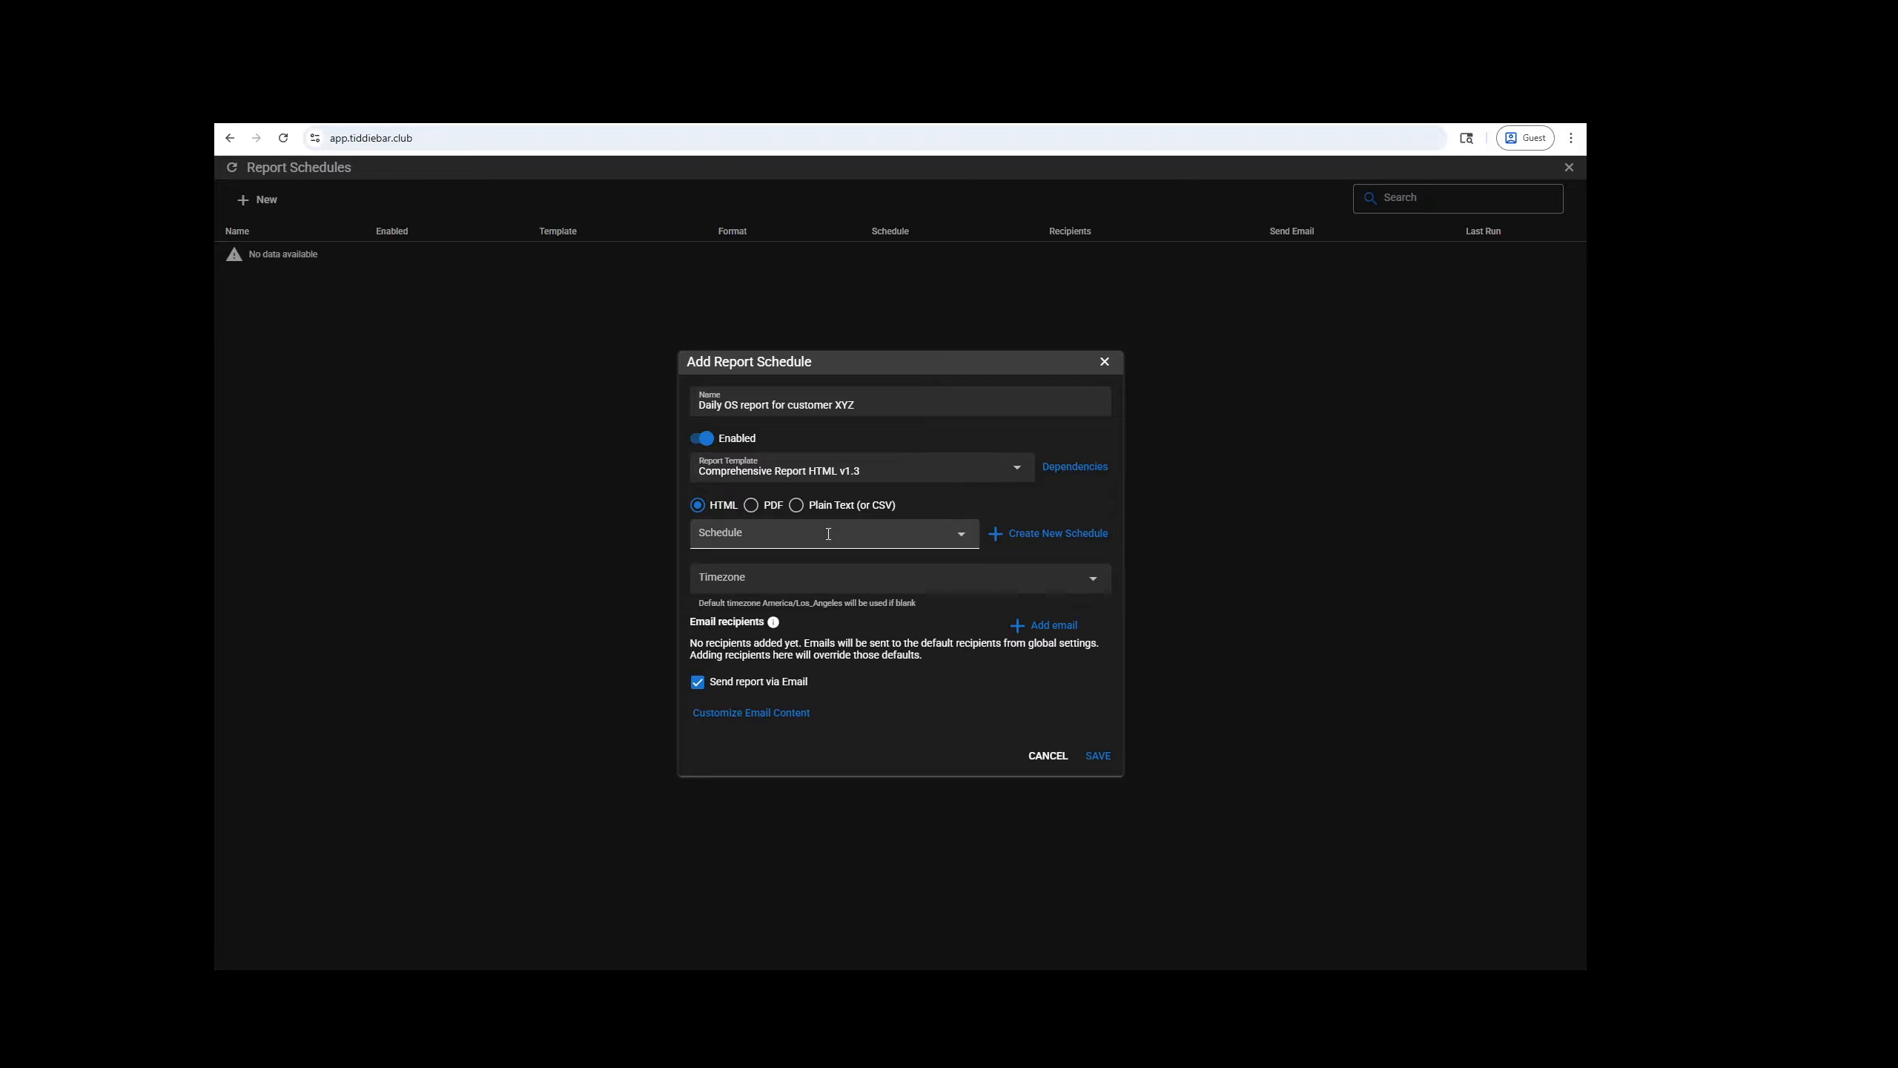
# Step: Create and save a new daily schedule named "daily at 5pm" that runs at 05:00 PM
pyautogui.click(913, 531)
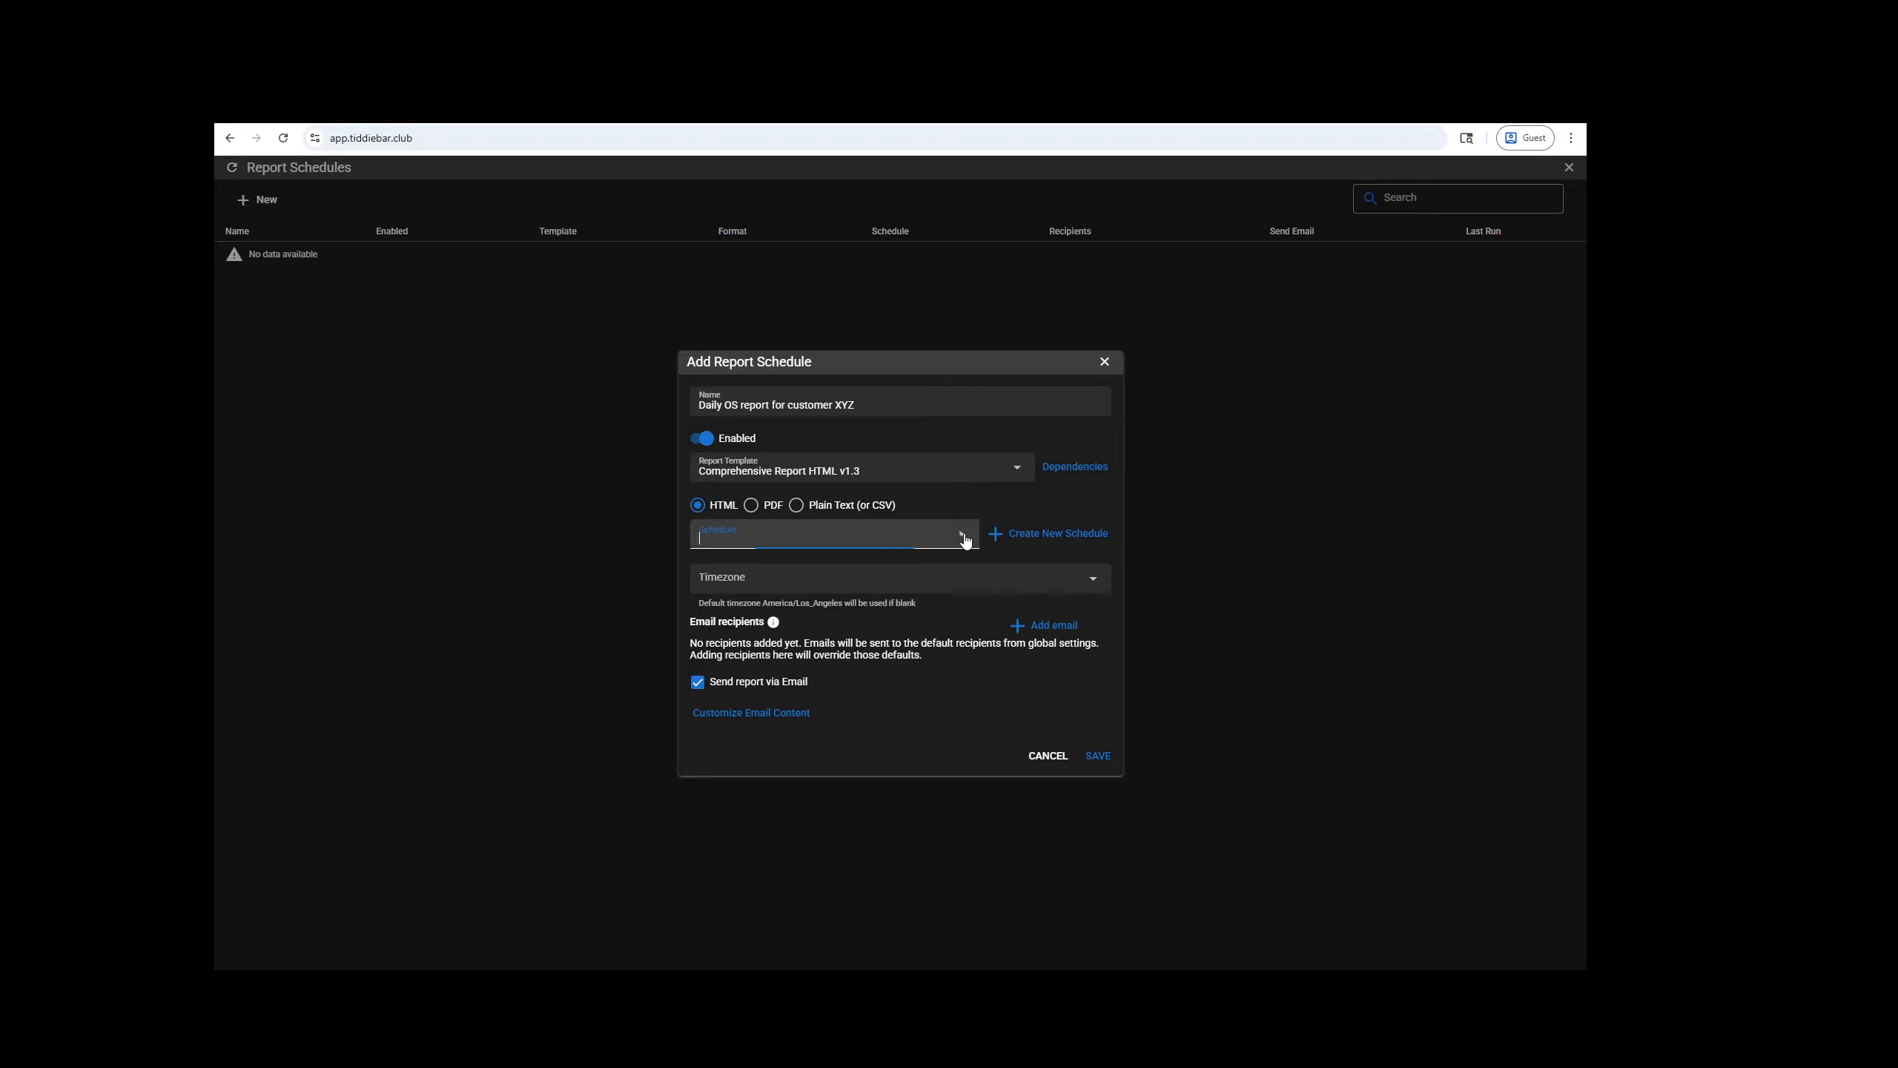
pyautogui.click(1010, 543)
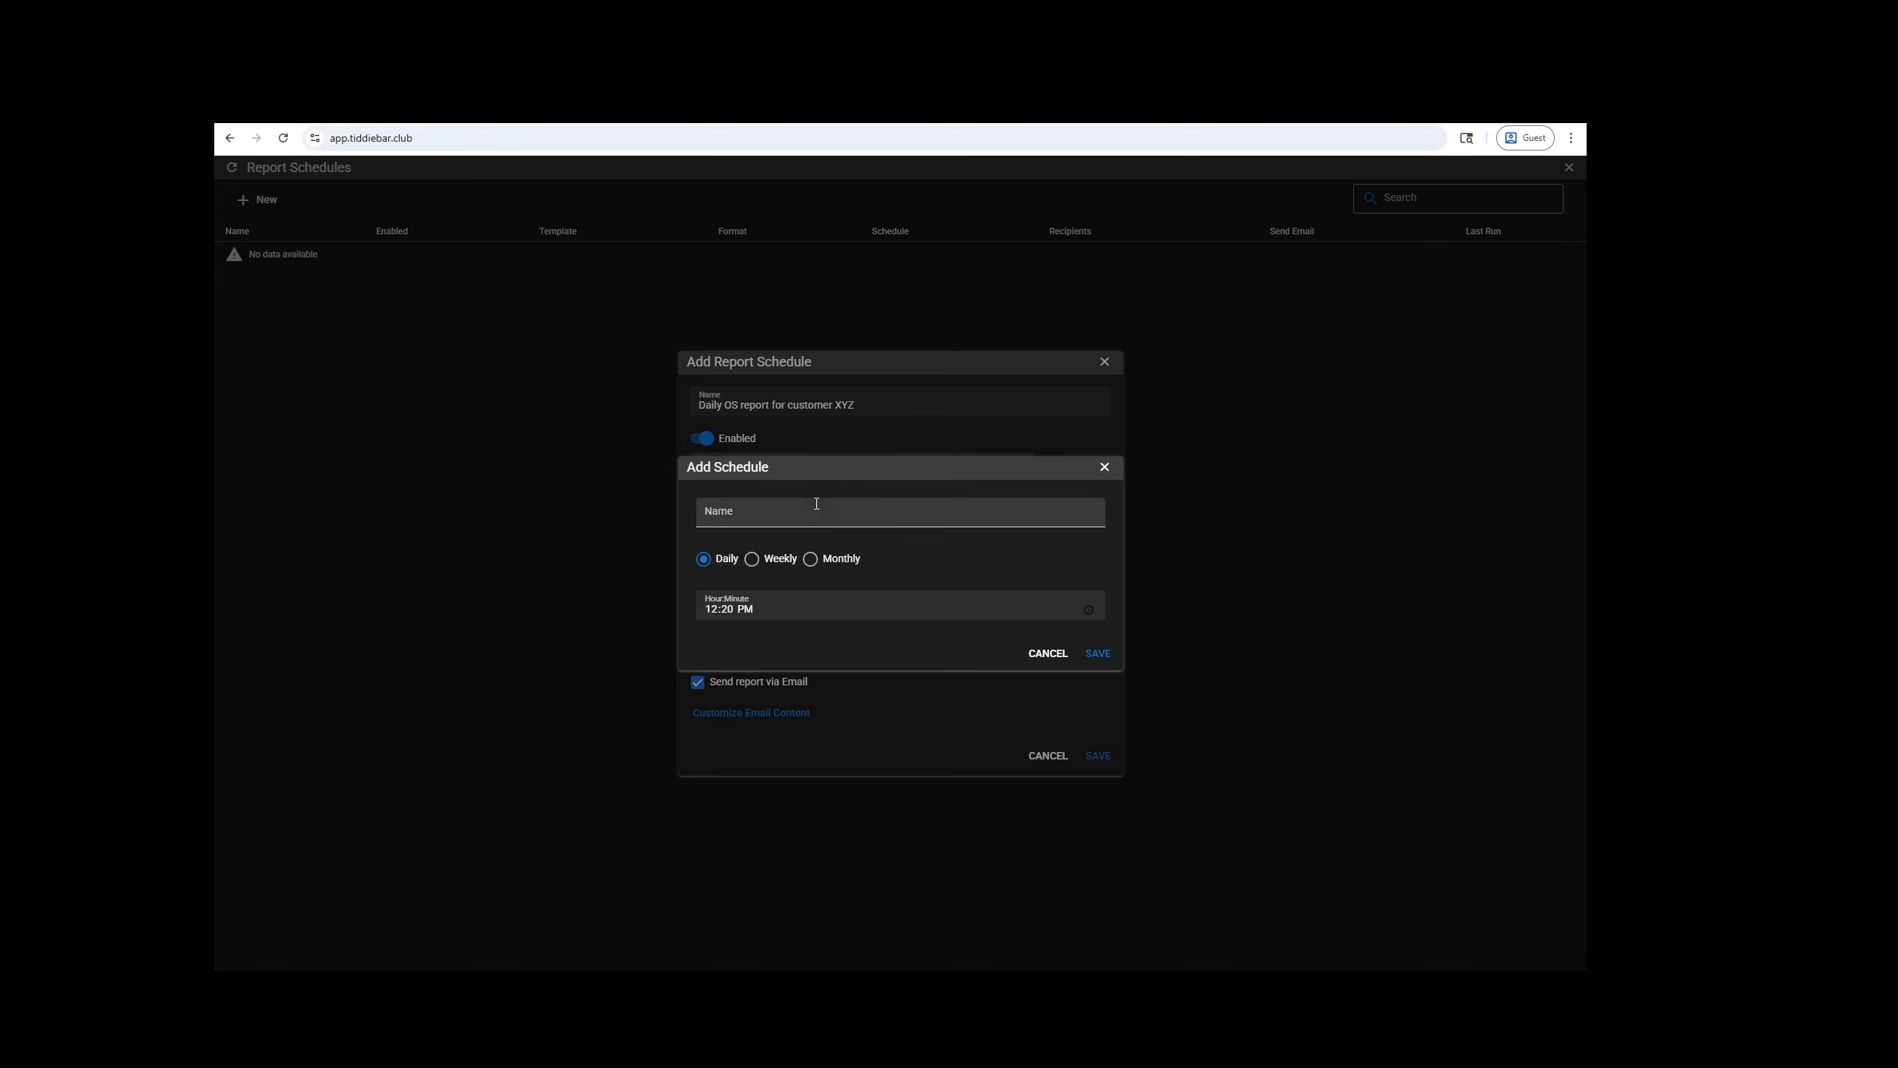
pyautogui.click(797, 511)
pyautogui.write('d')
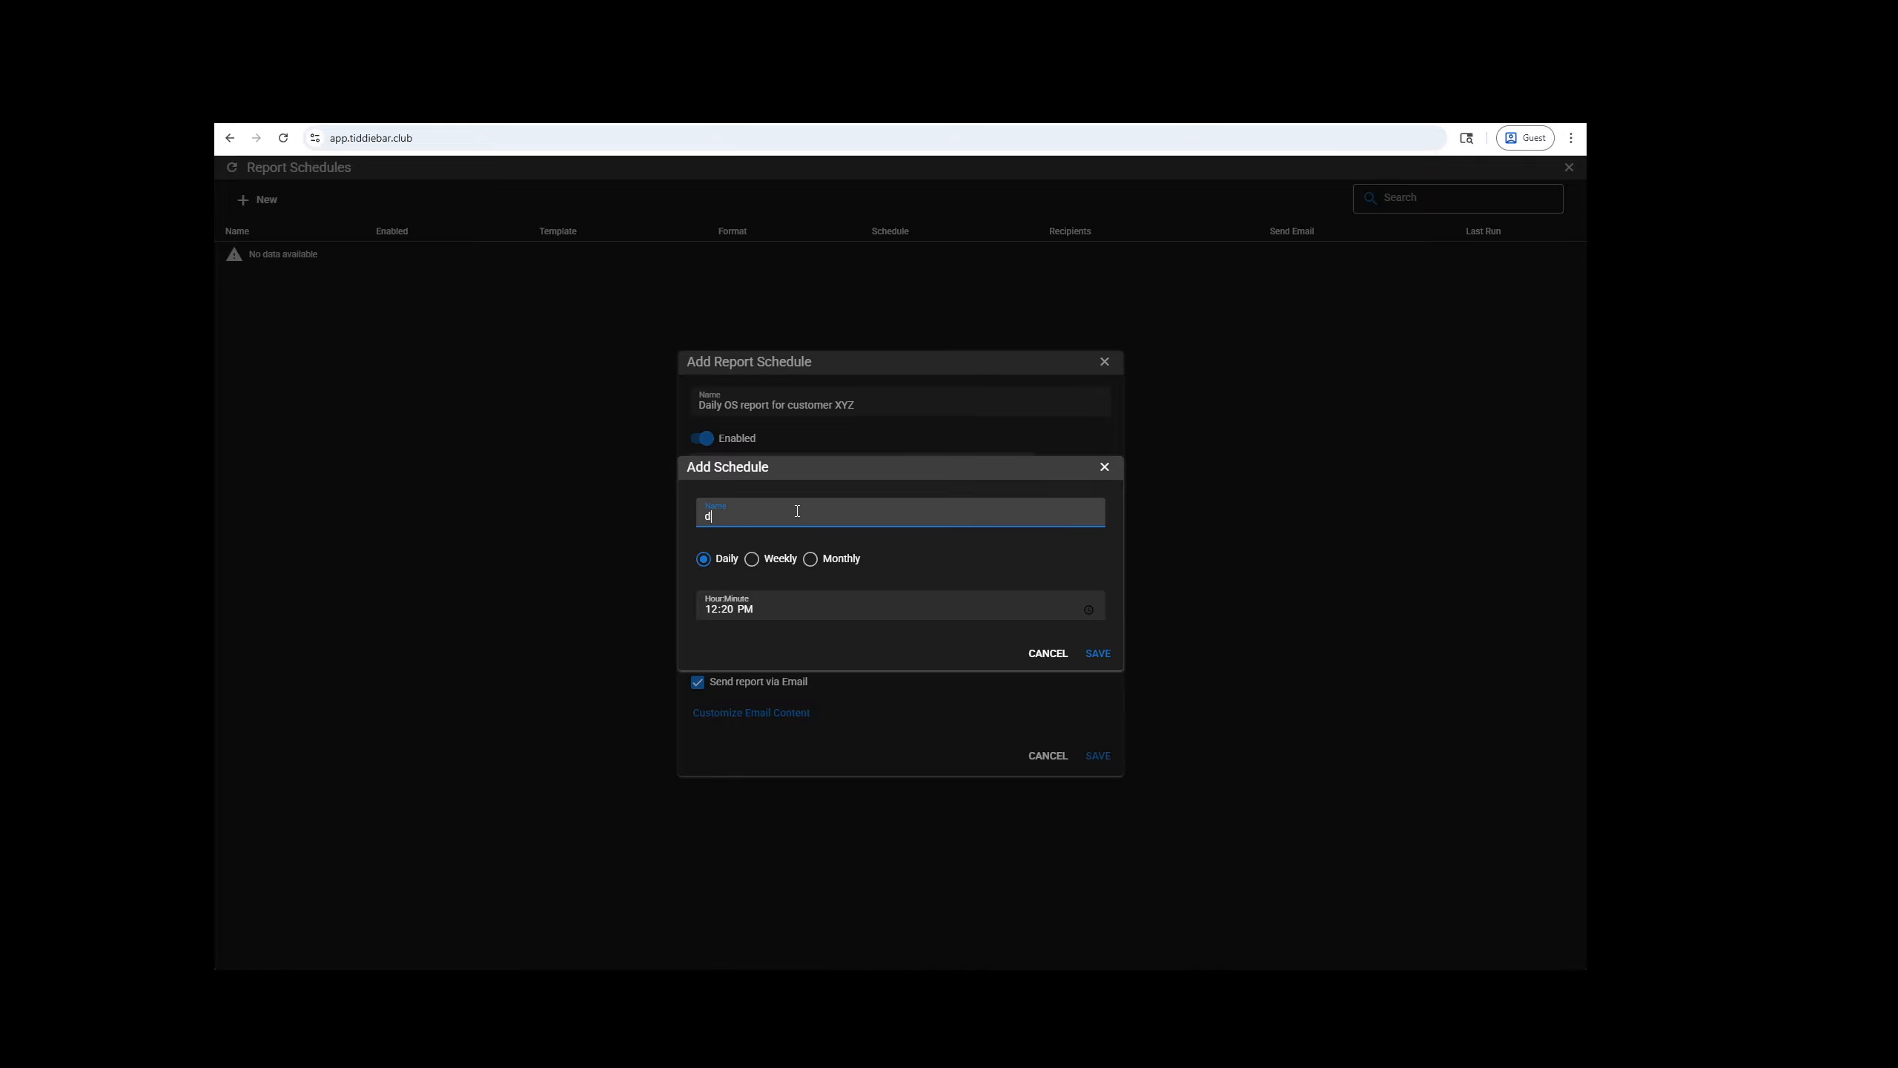
pyautogui.write('aily at 5pm')
pyautogui.click(1088, 609)
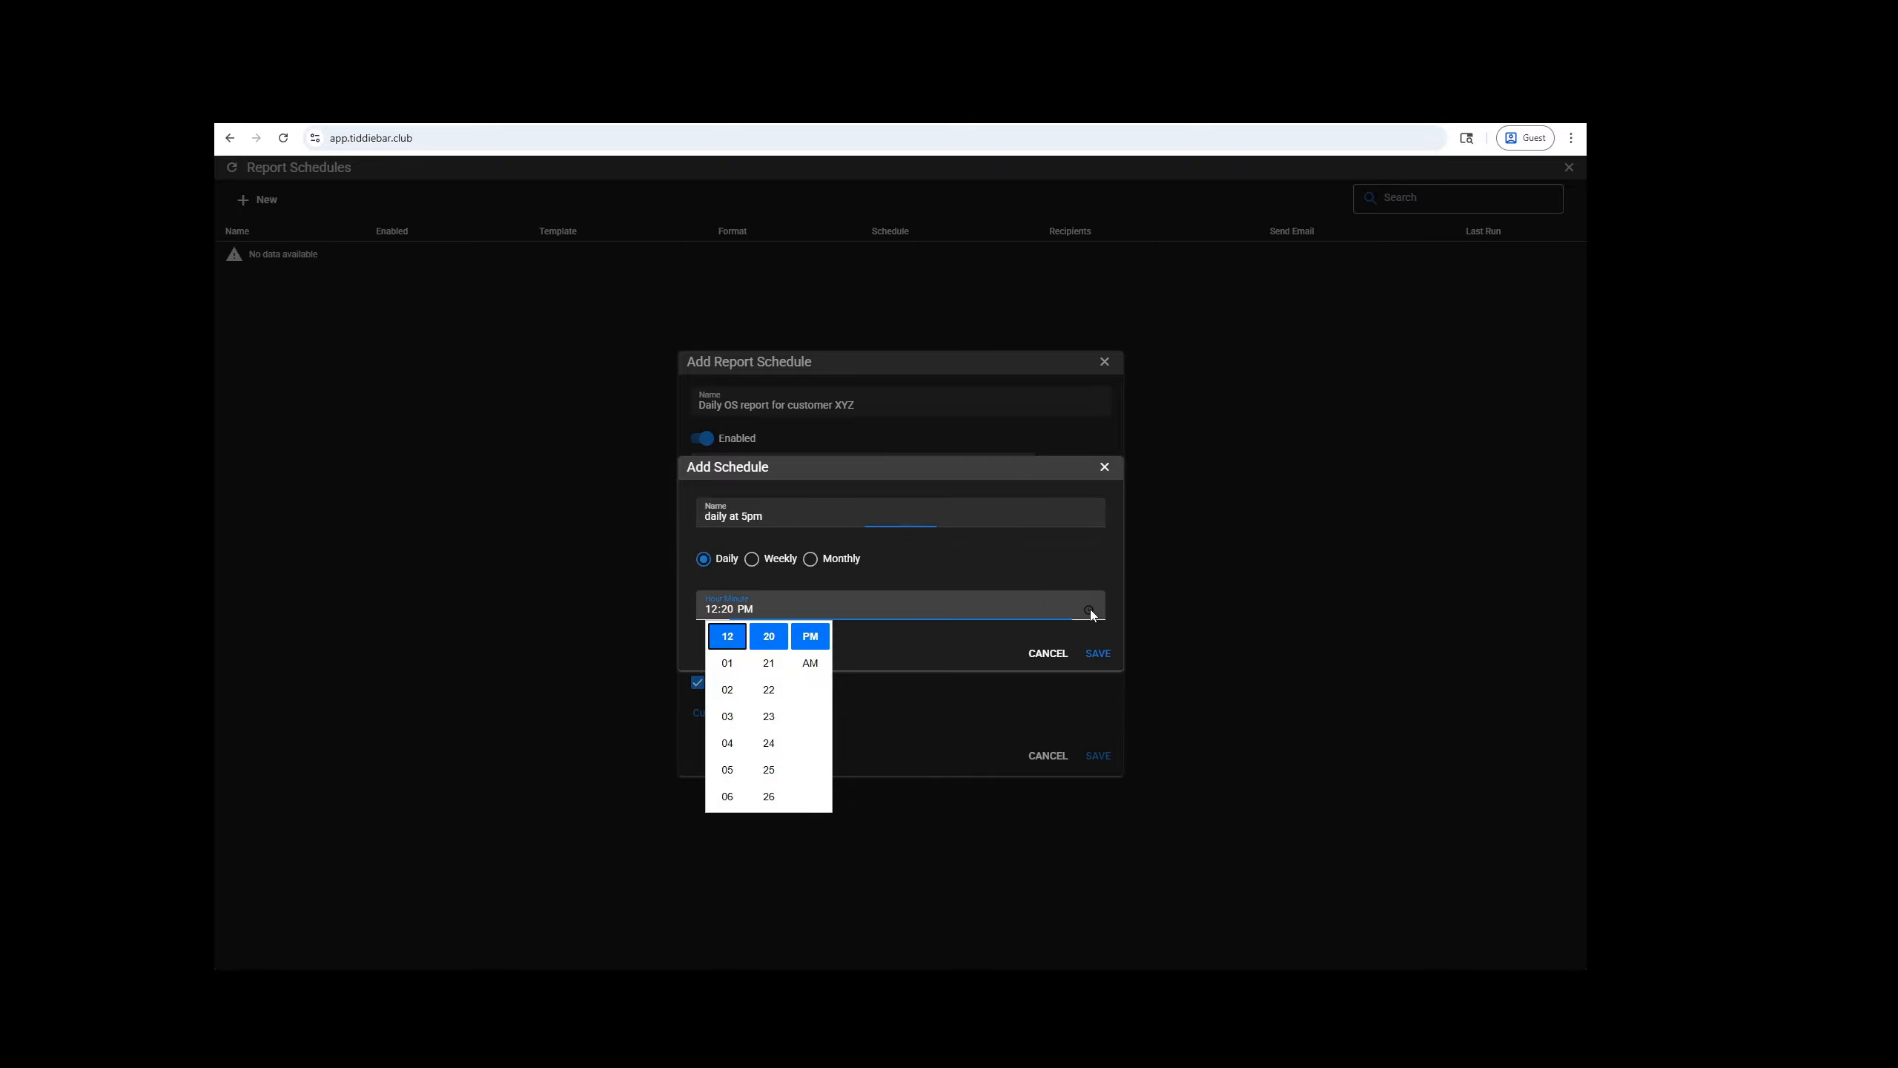
pyautogui.click(743, 768)
pyautogui.scroll(7, 768, 747)
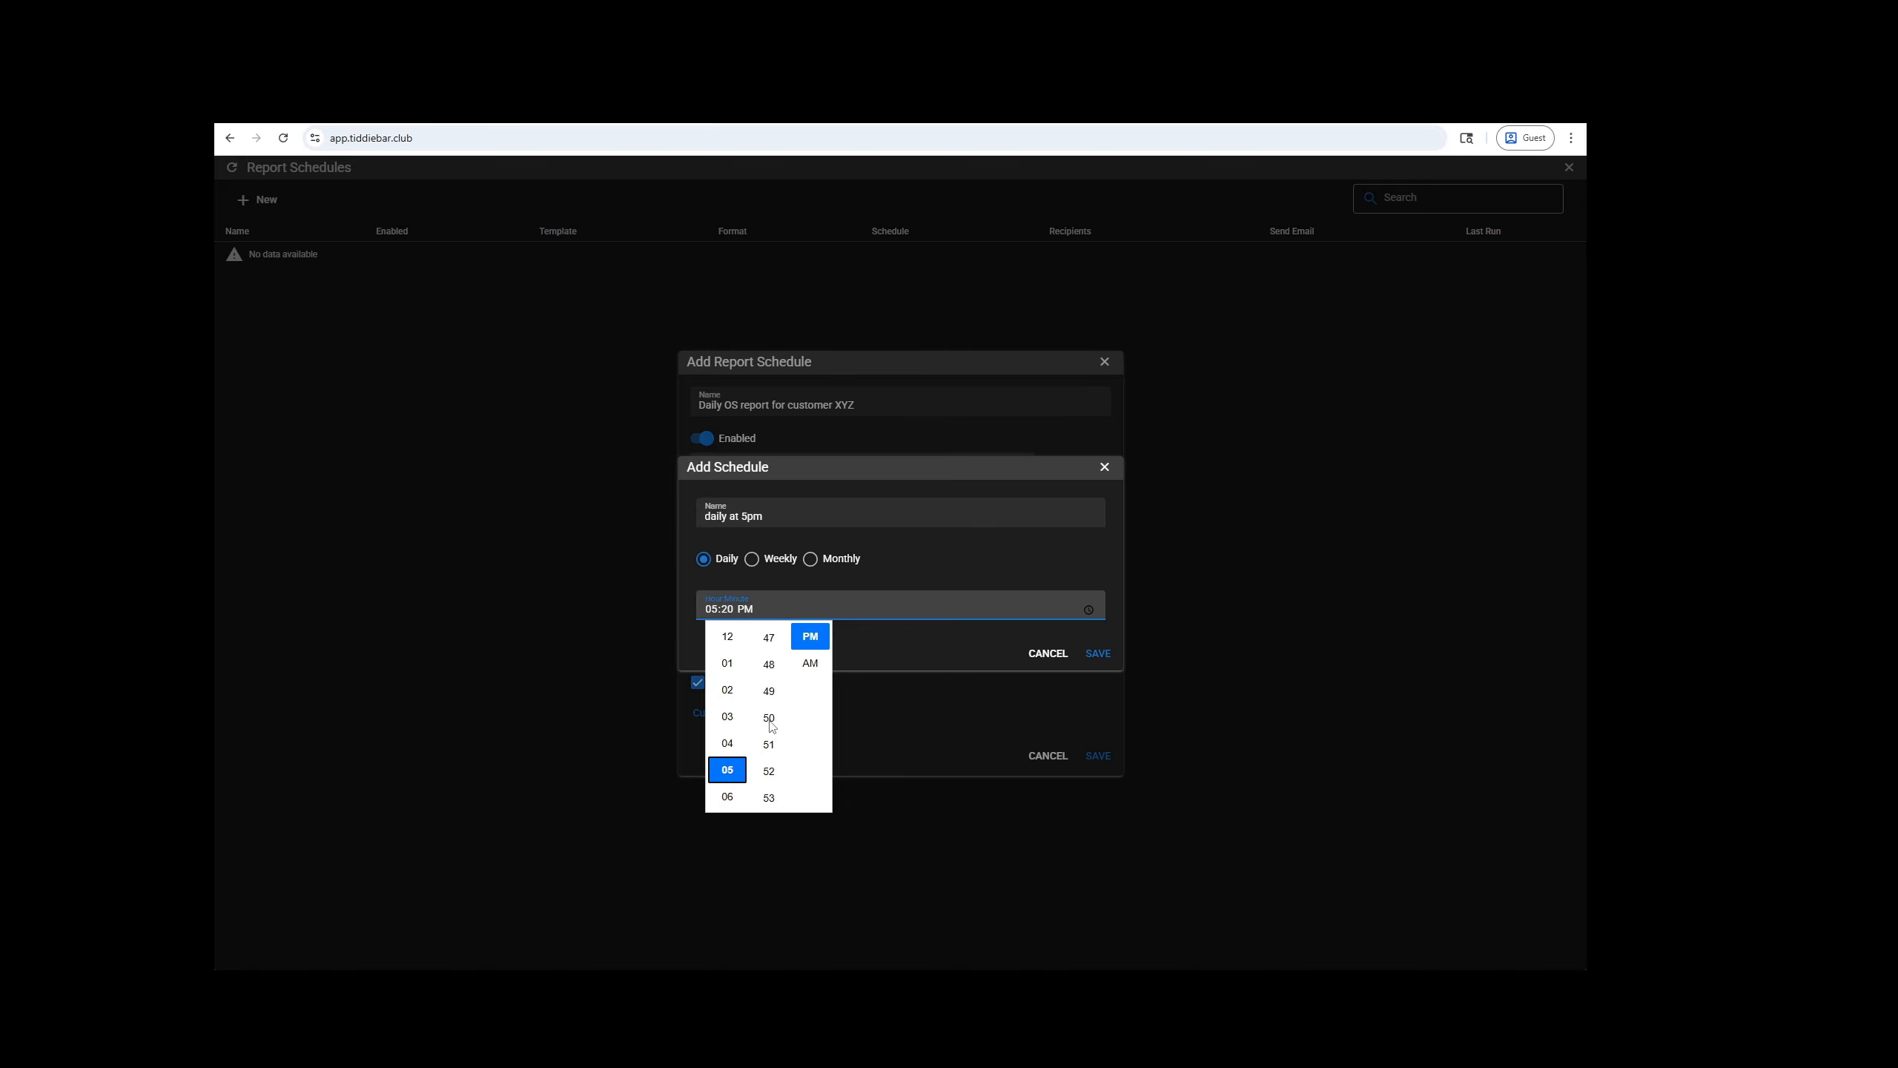
pyautogui.click(773, 721)
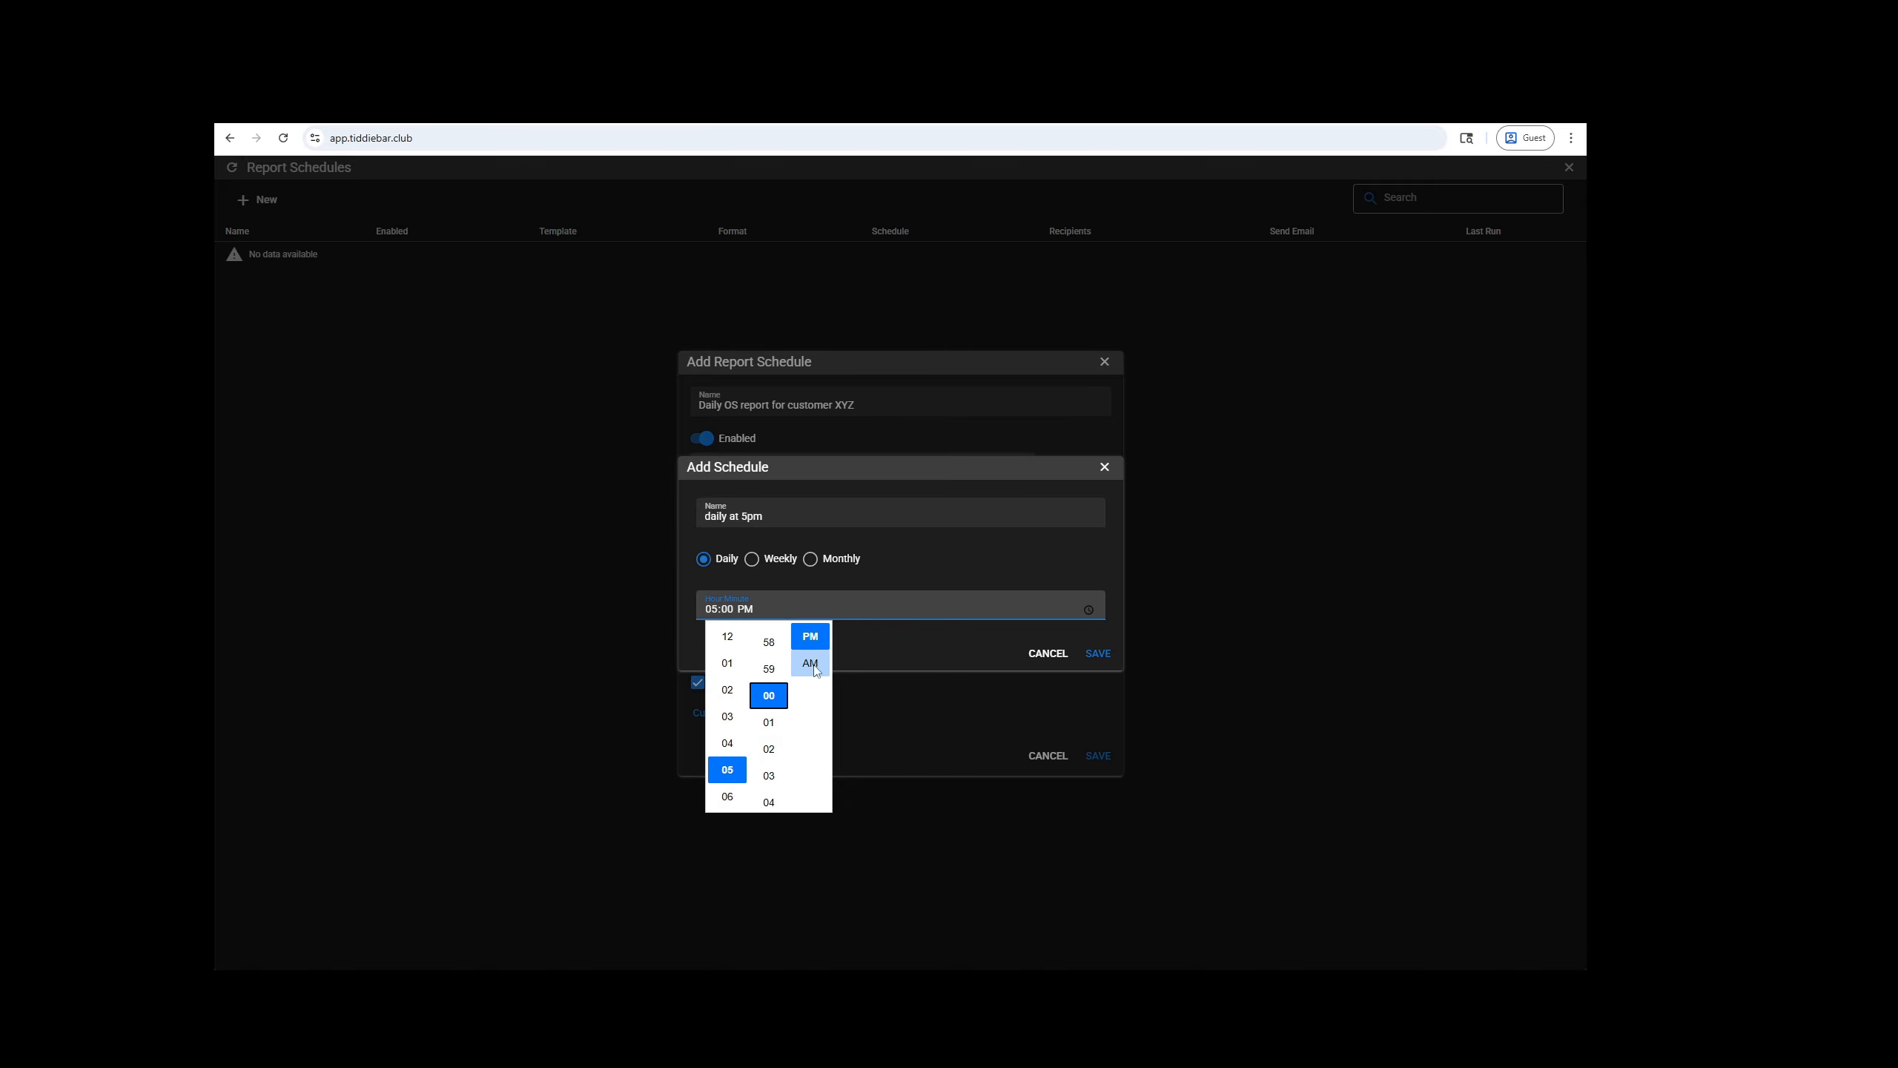
pyautogui.click(1097, 653)
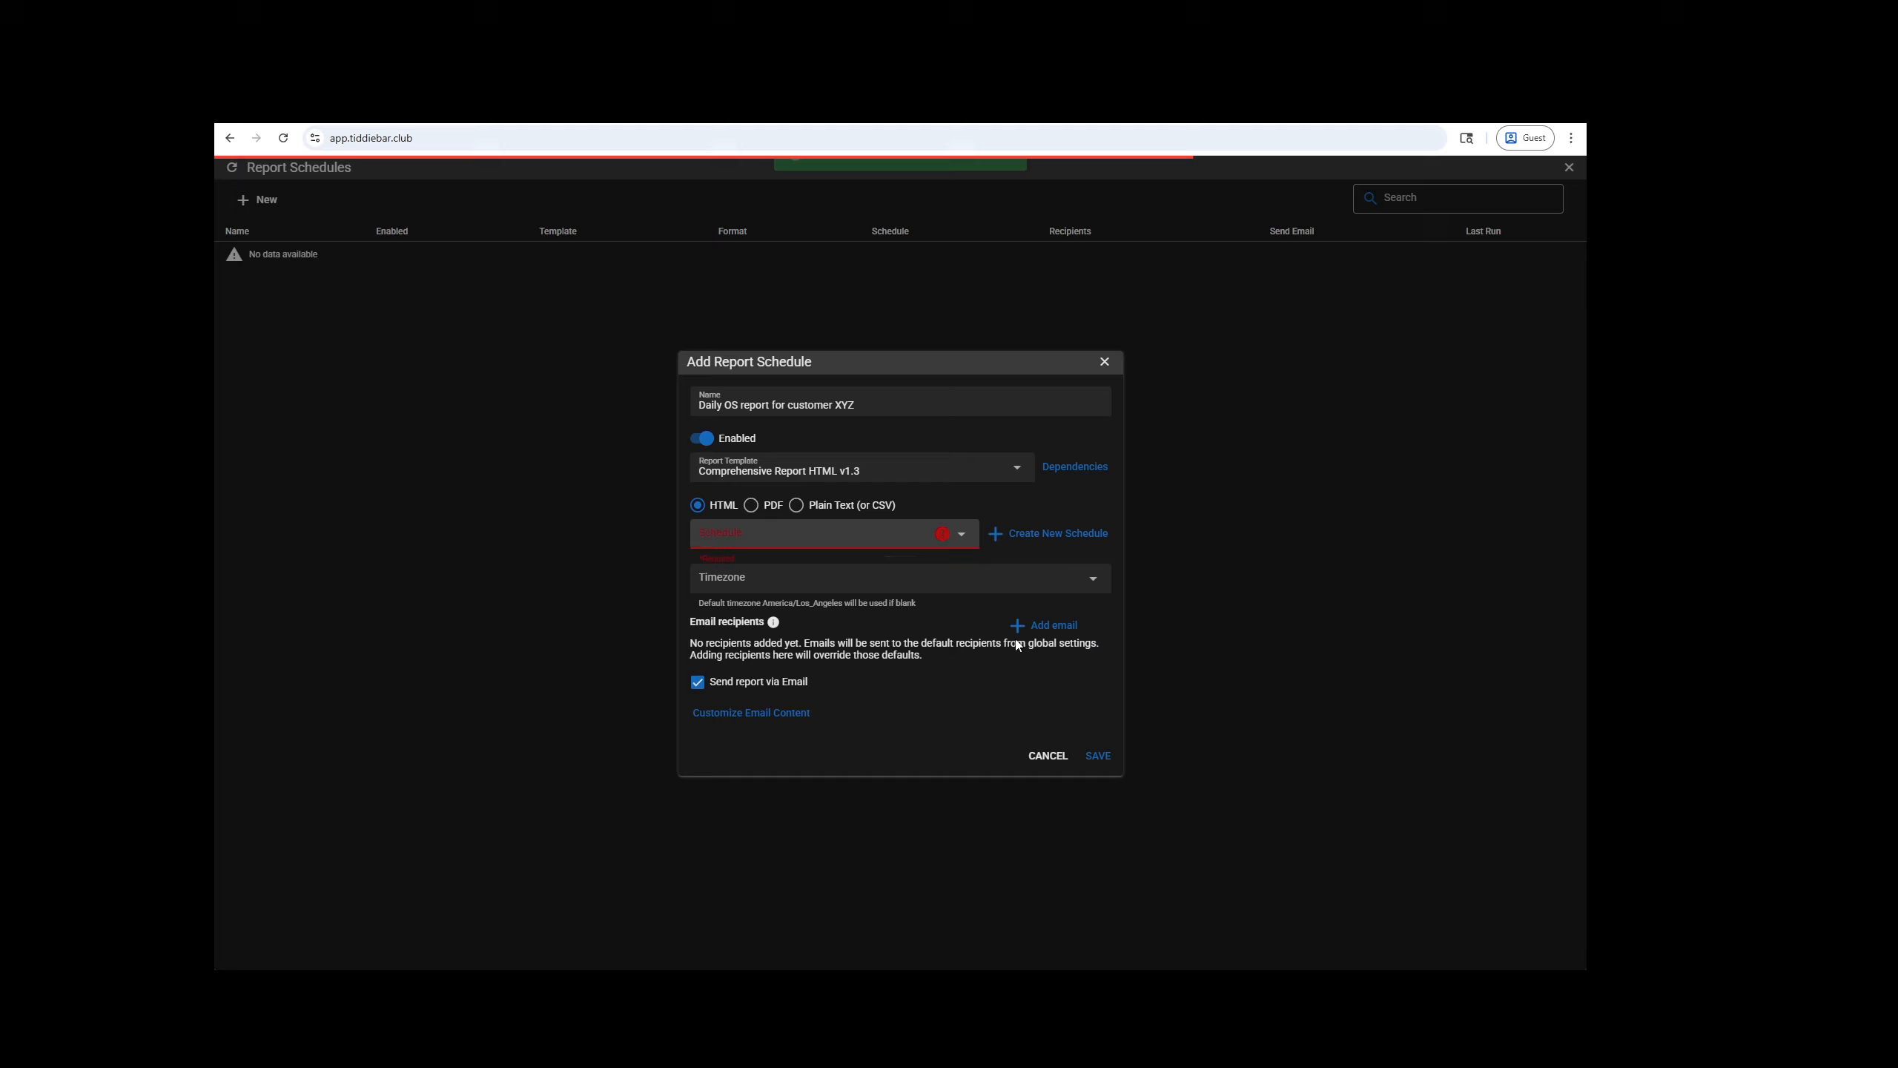
# Step: Assign the existing "daily at 5pm" schedule to the new report schedule
pyautogui.click(962, 539)
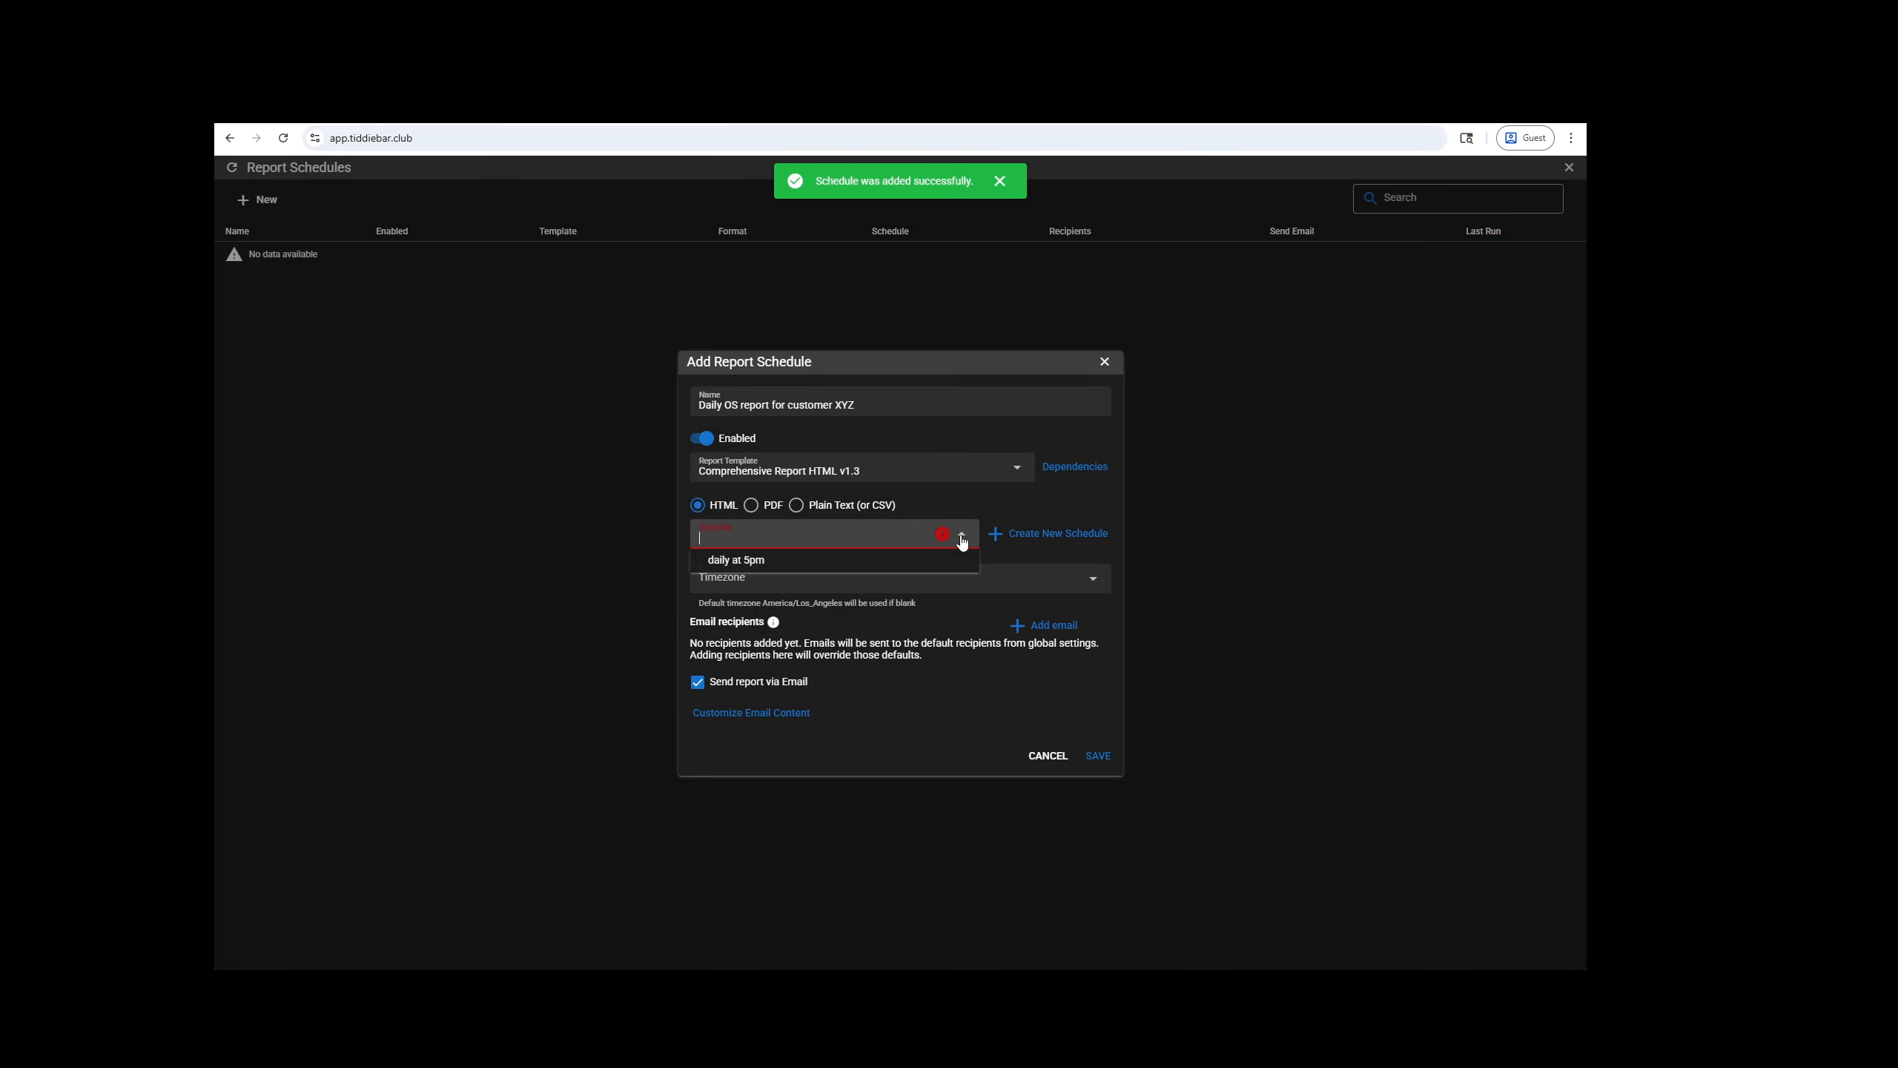
pyautogui.click(762, 559)
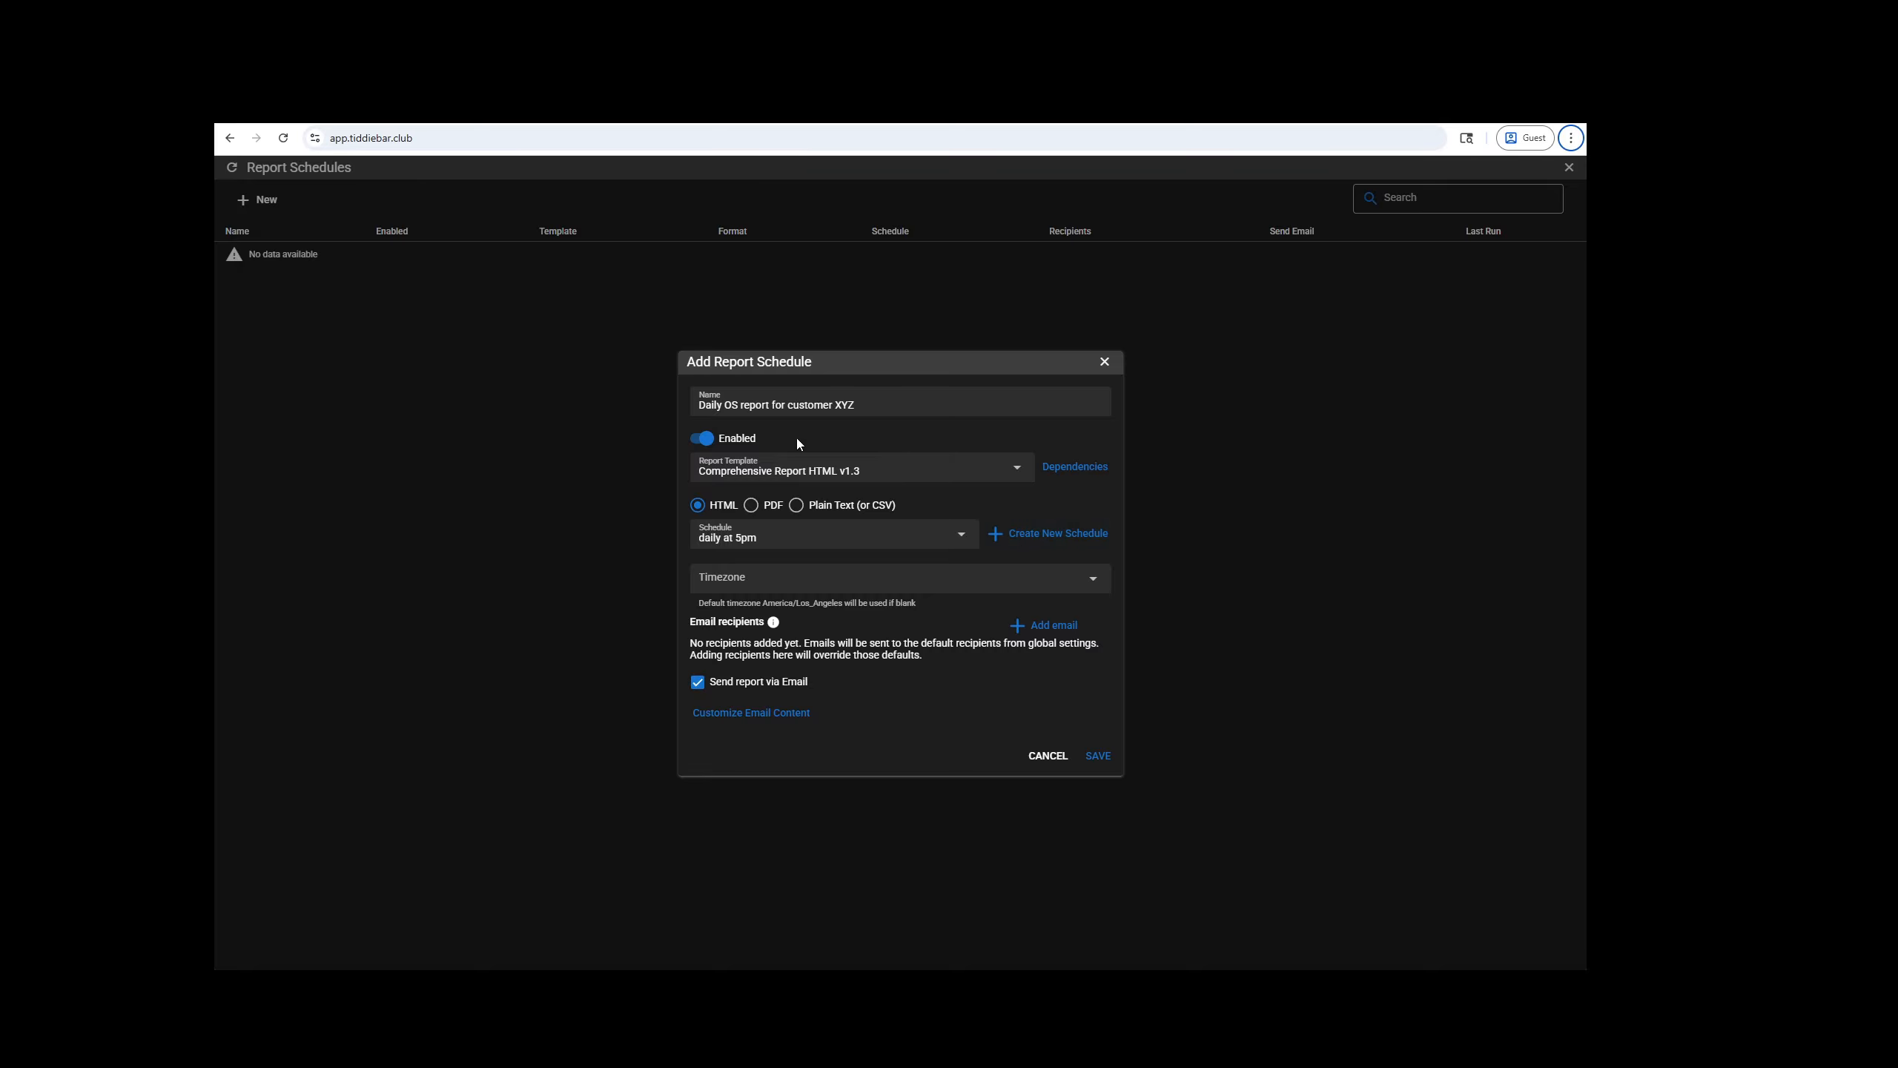
# Step: Reload the main dashboard and open the list of saved schedules in Global Settings
pyautogui.click(284, 139)
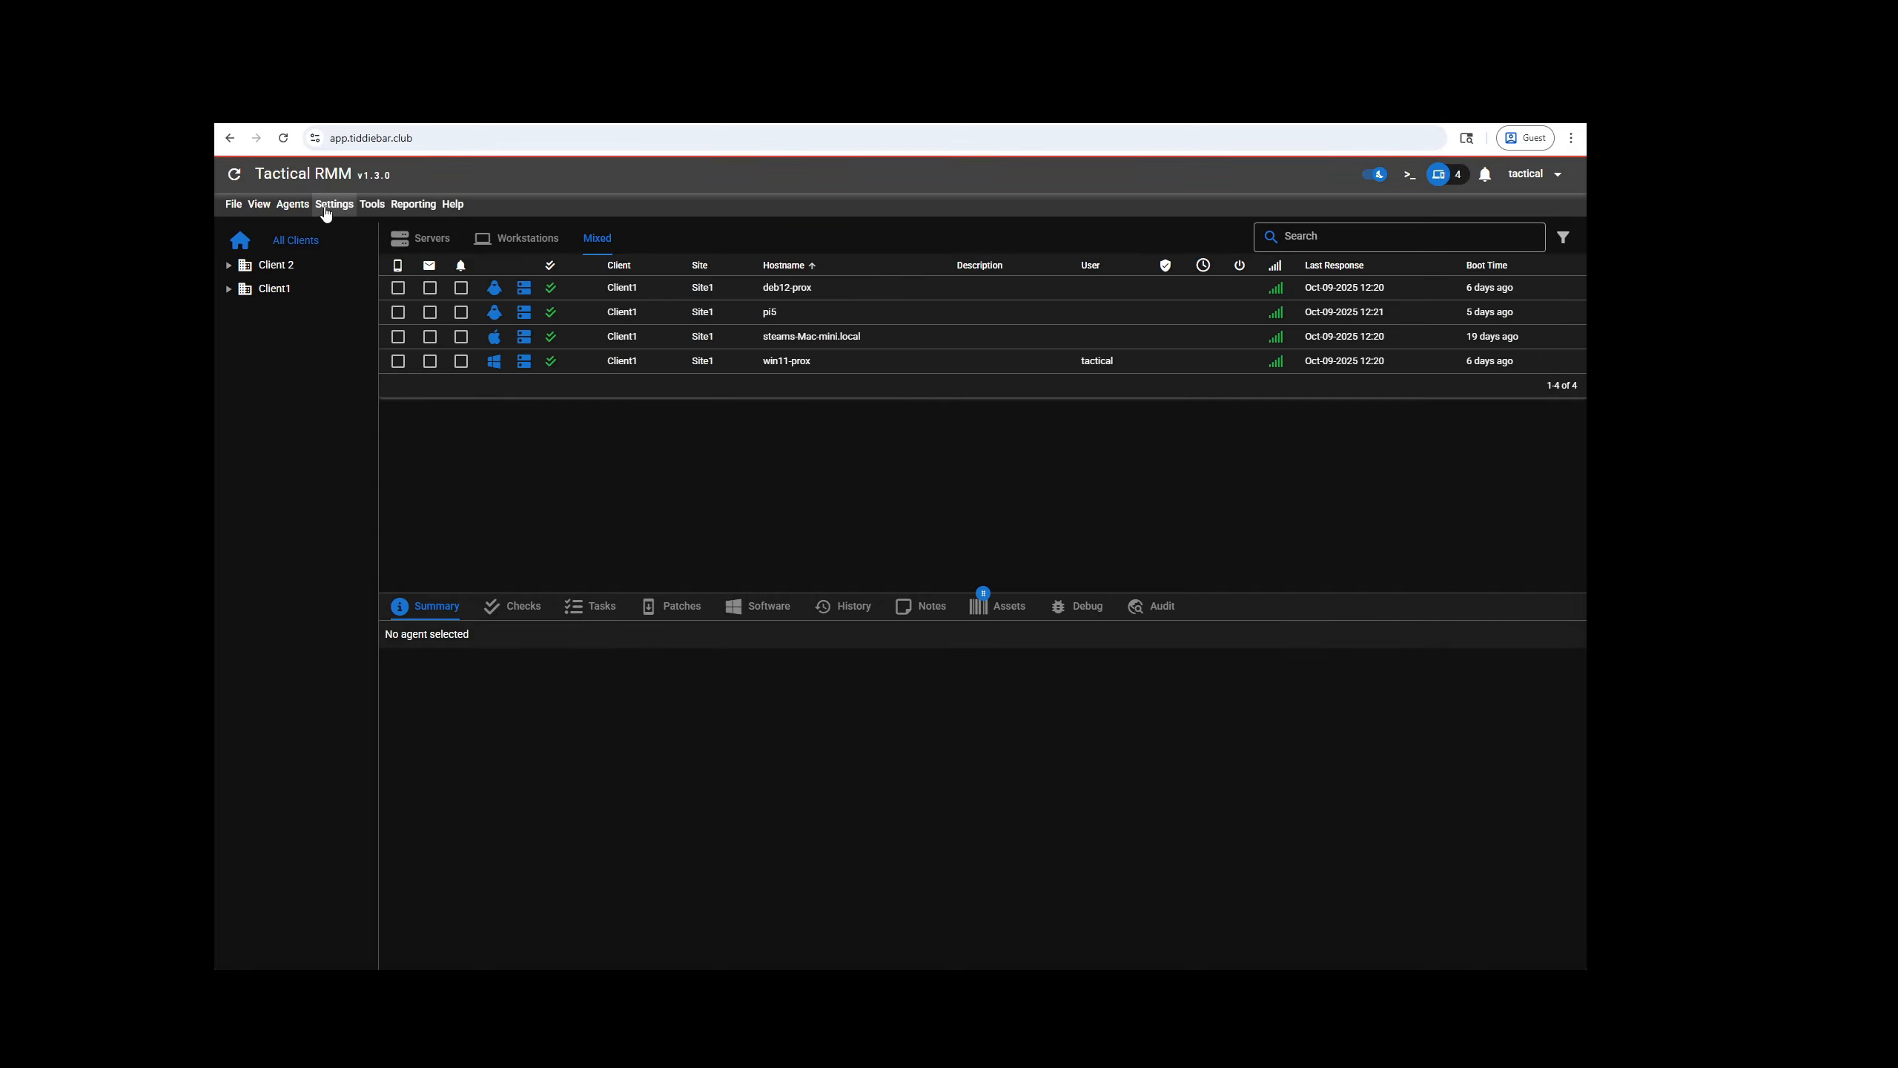
pyautogui.click(325, 211)
pyautogui.click(362, 374)
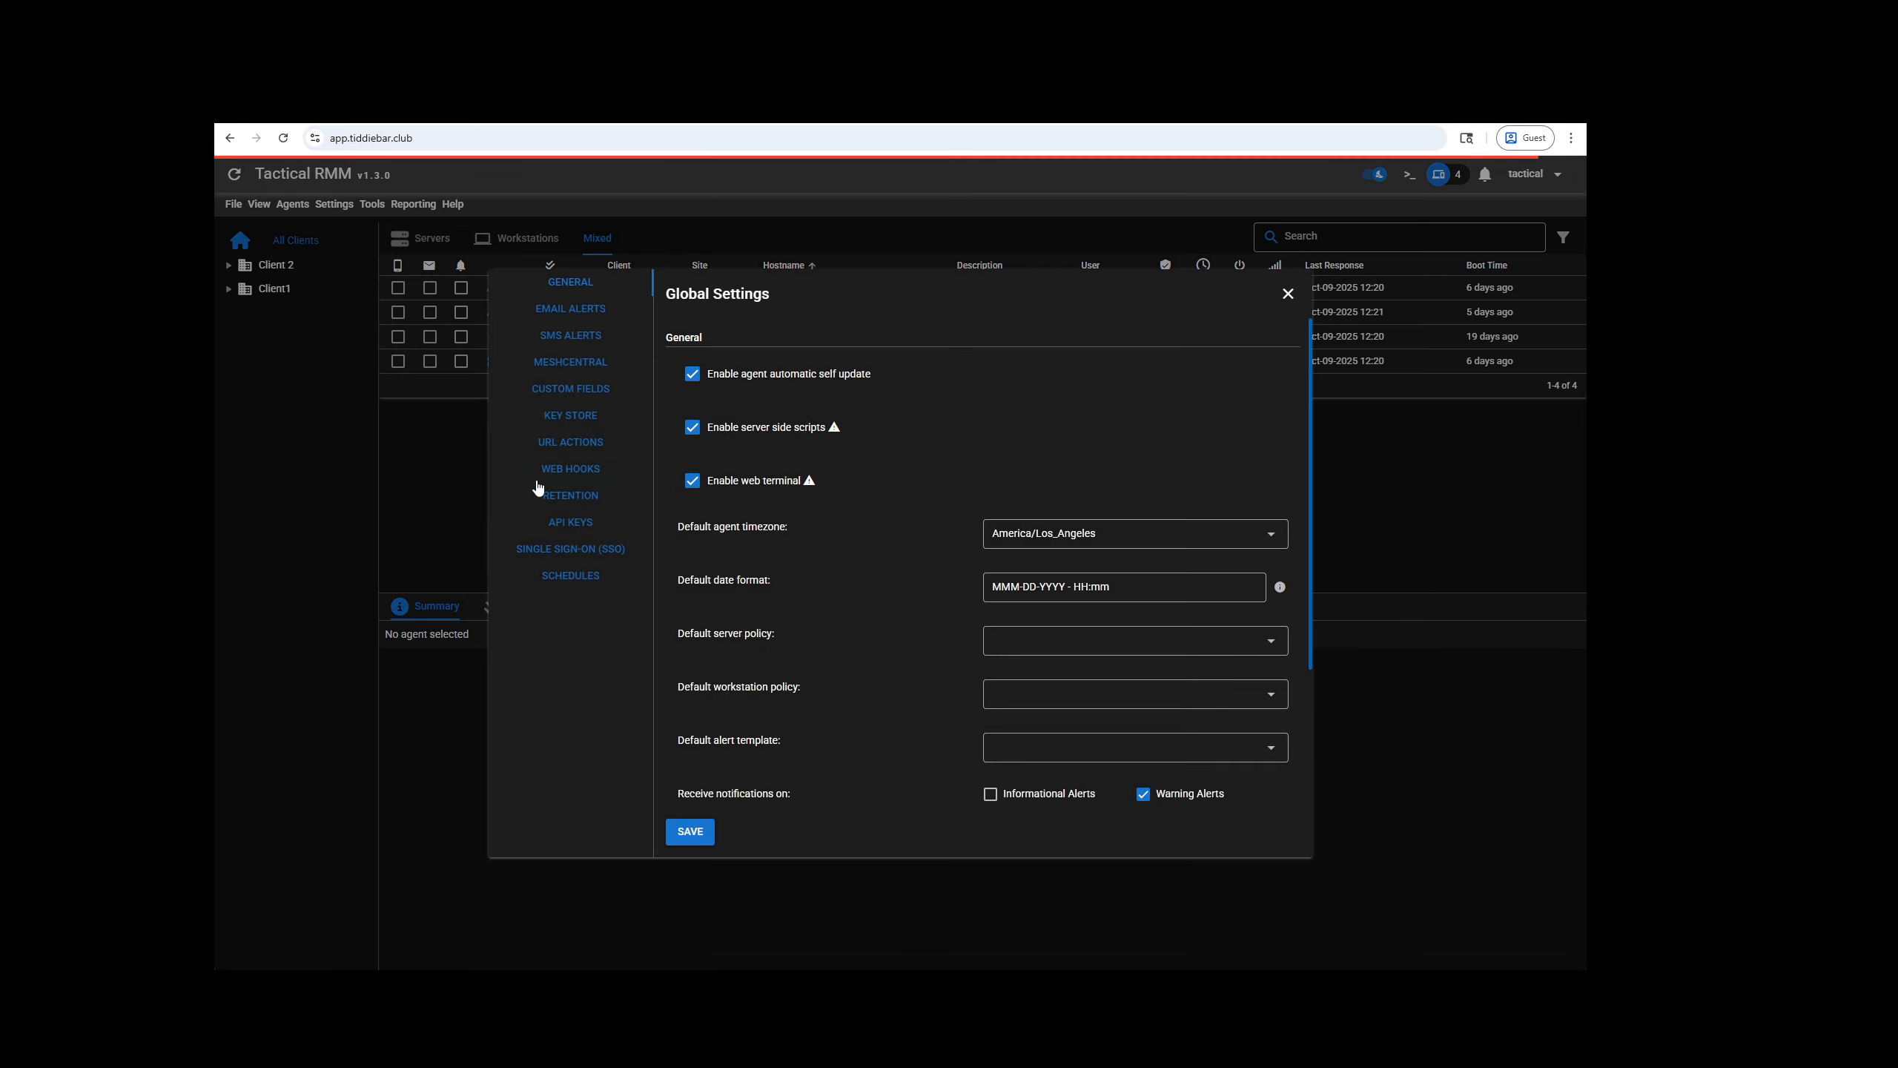
pyautogui.click(582, 589)
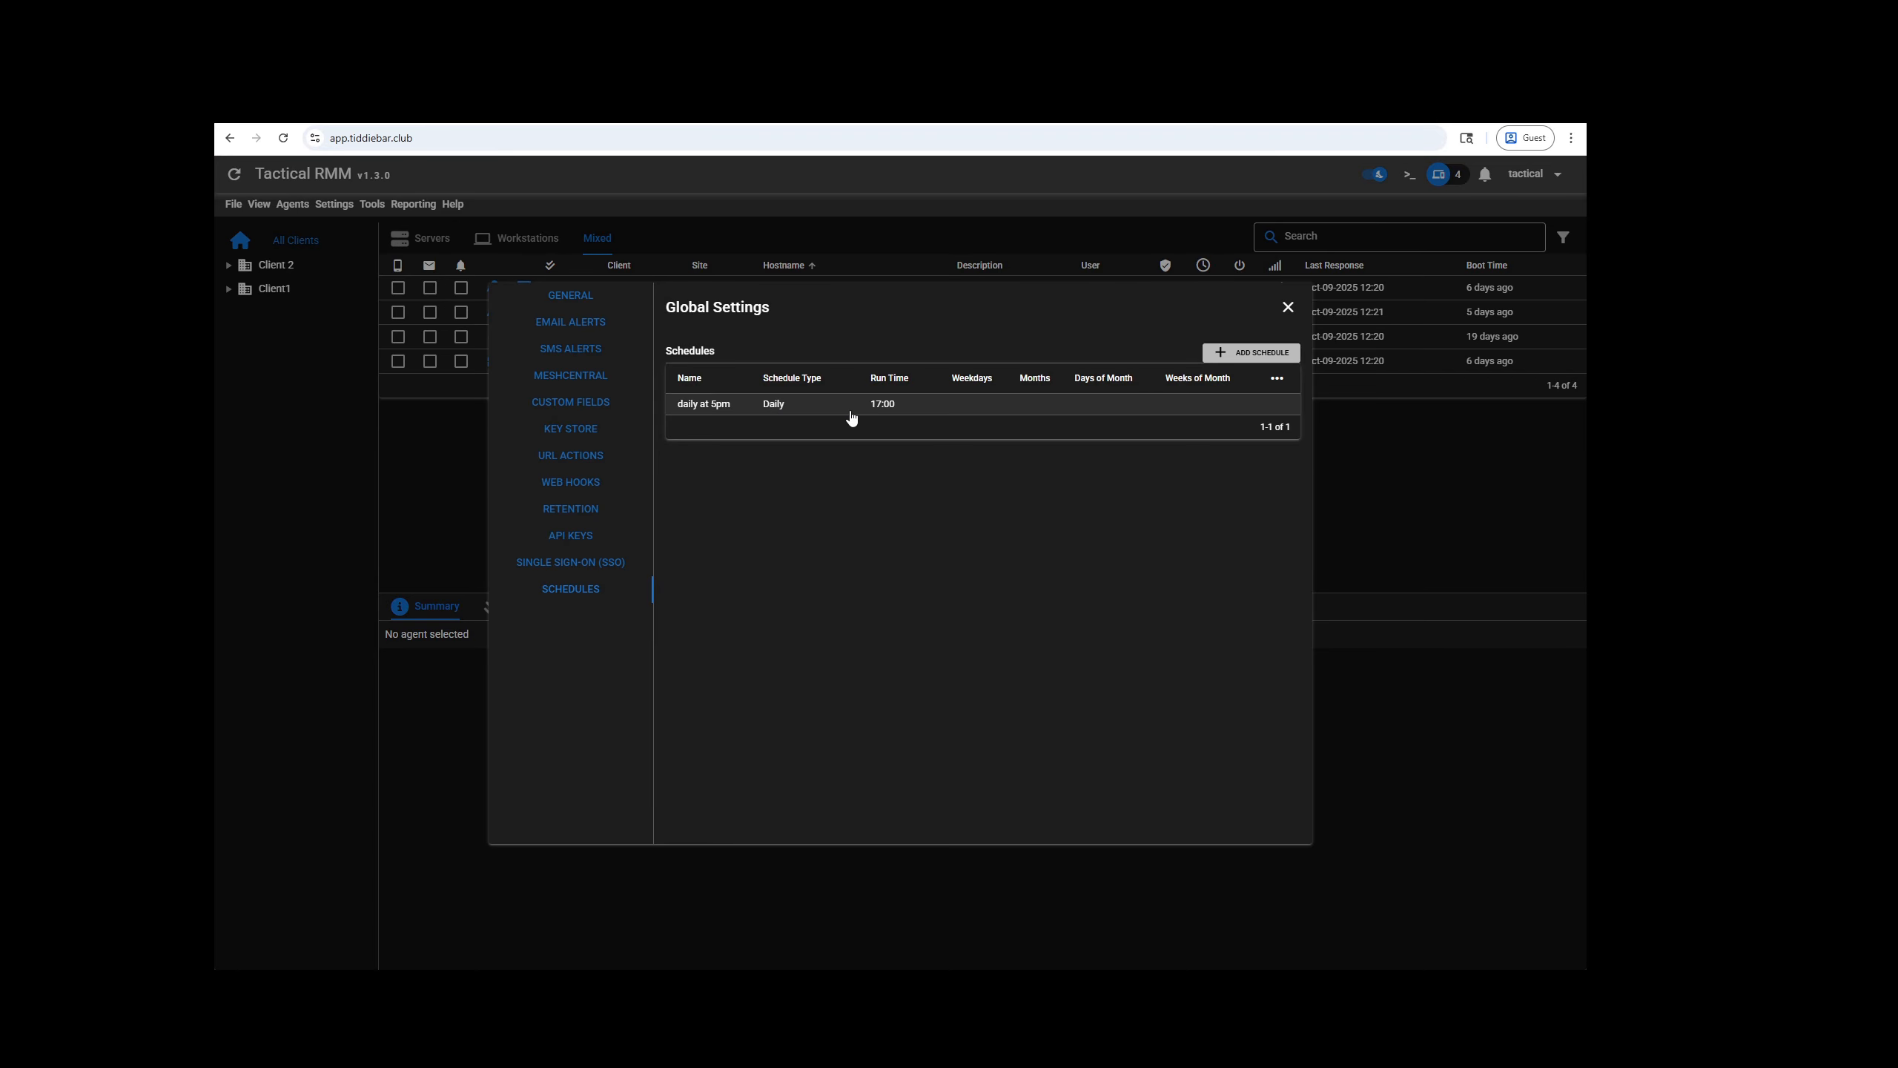
# Step: Start a new schedule to examine its weekly and monthly recurrence options, including monthly by weeks, and cancel it
pyautogui.click(1251, 352)
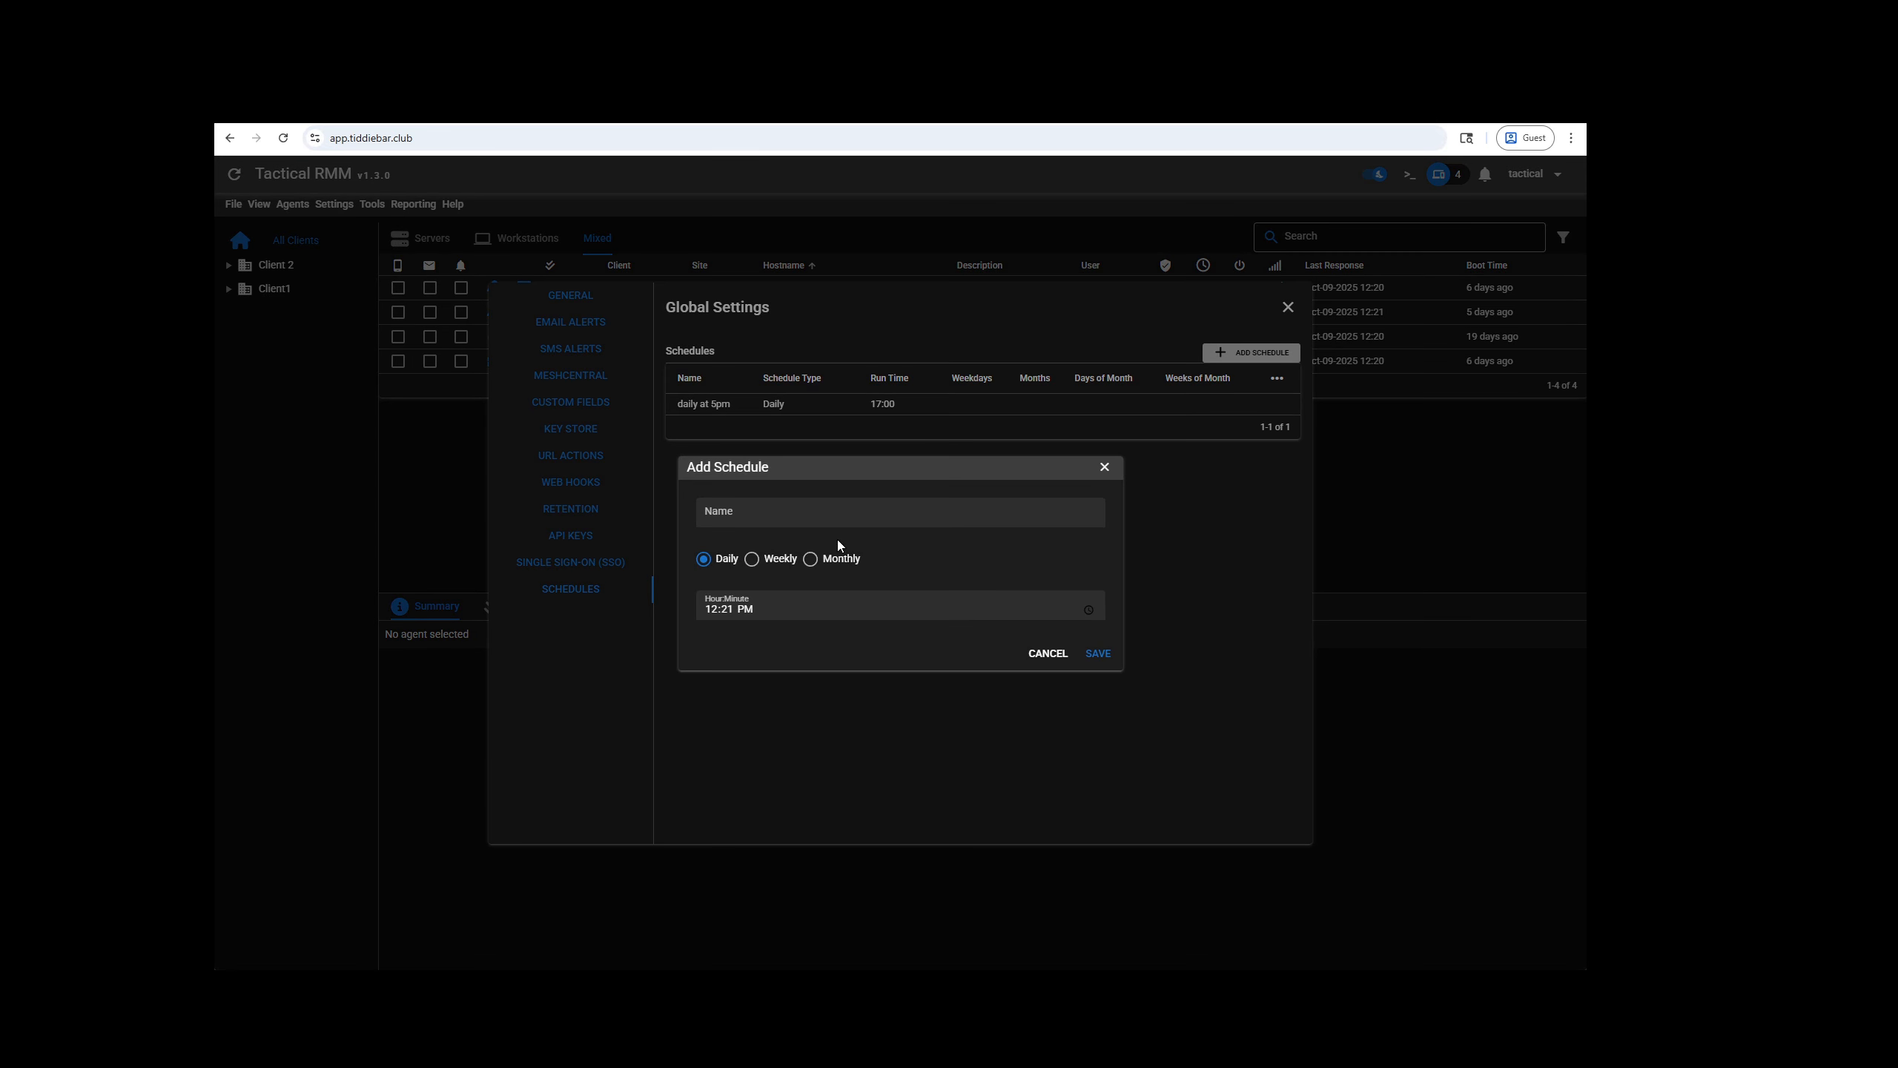
pyautogui.click(751, 558)
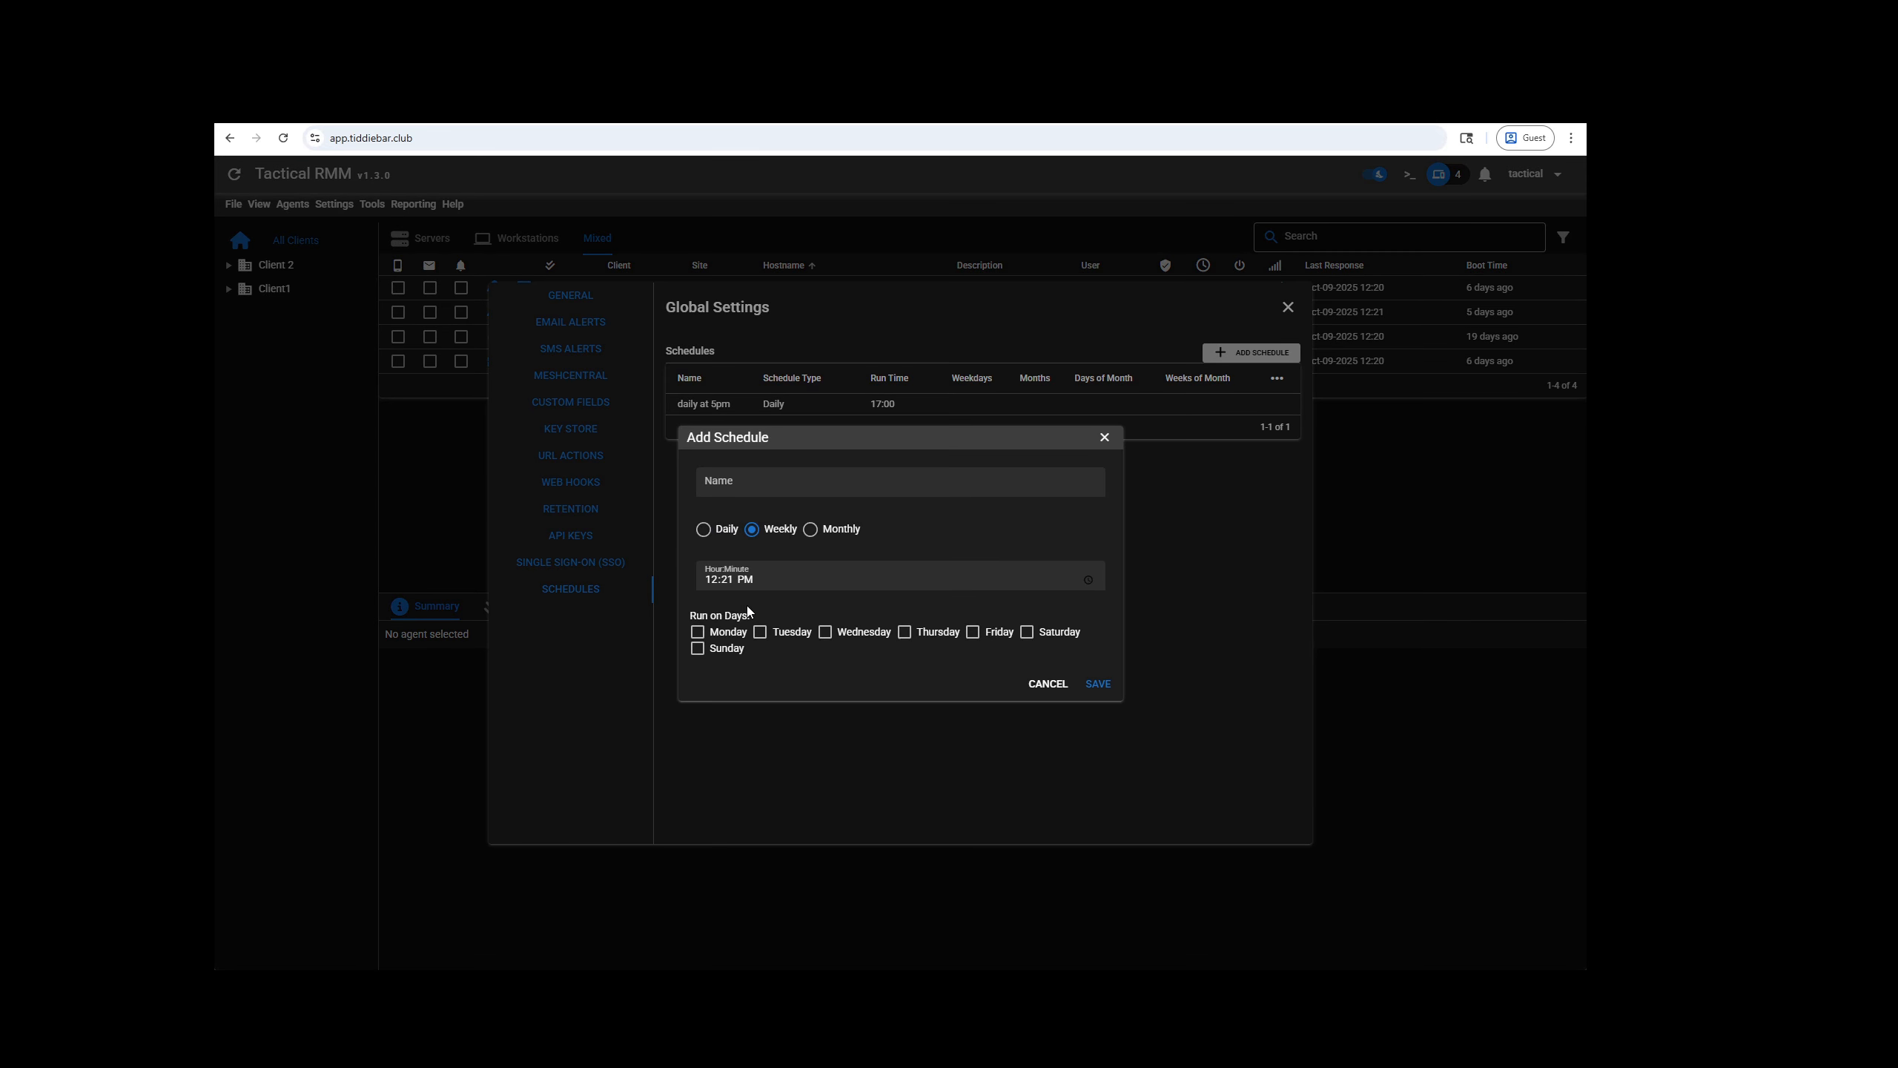
pyautogui.click(829, 532)
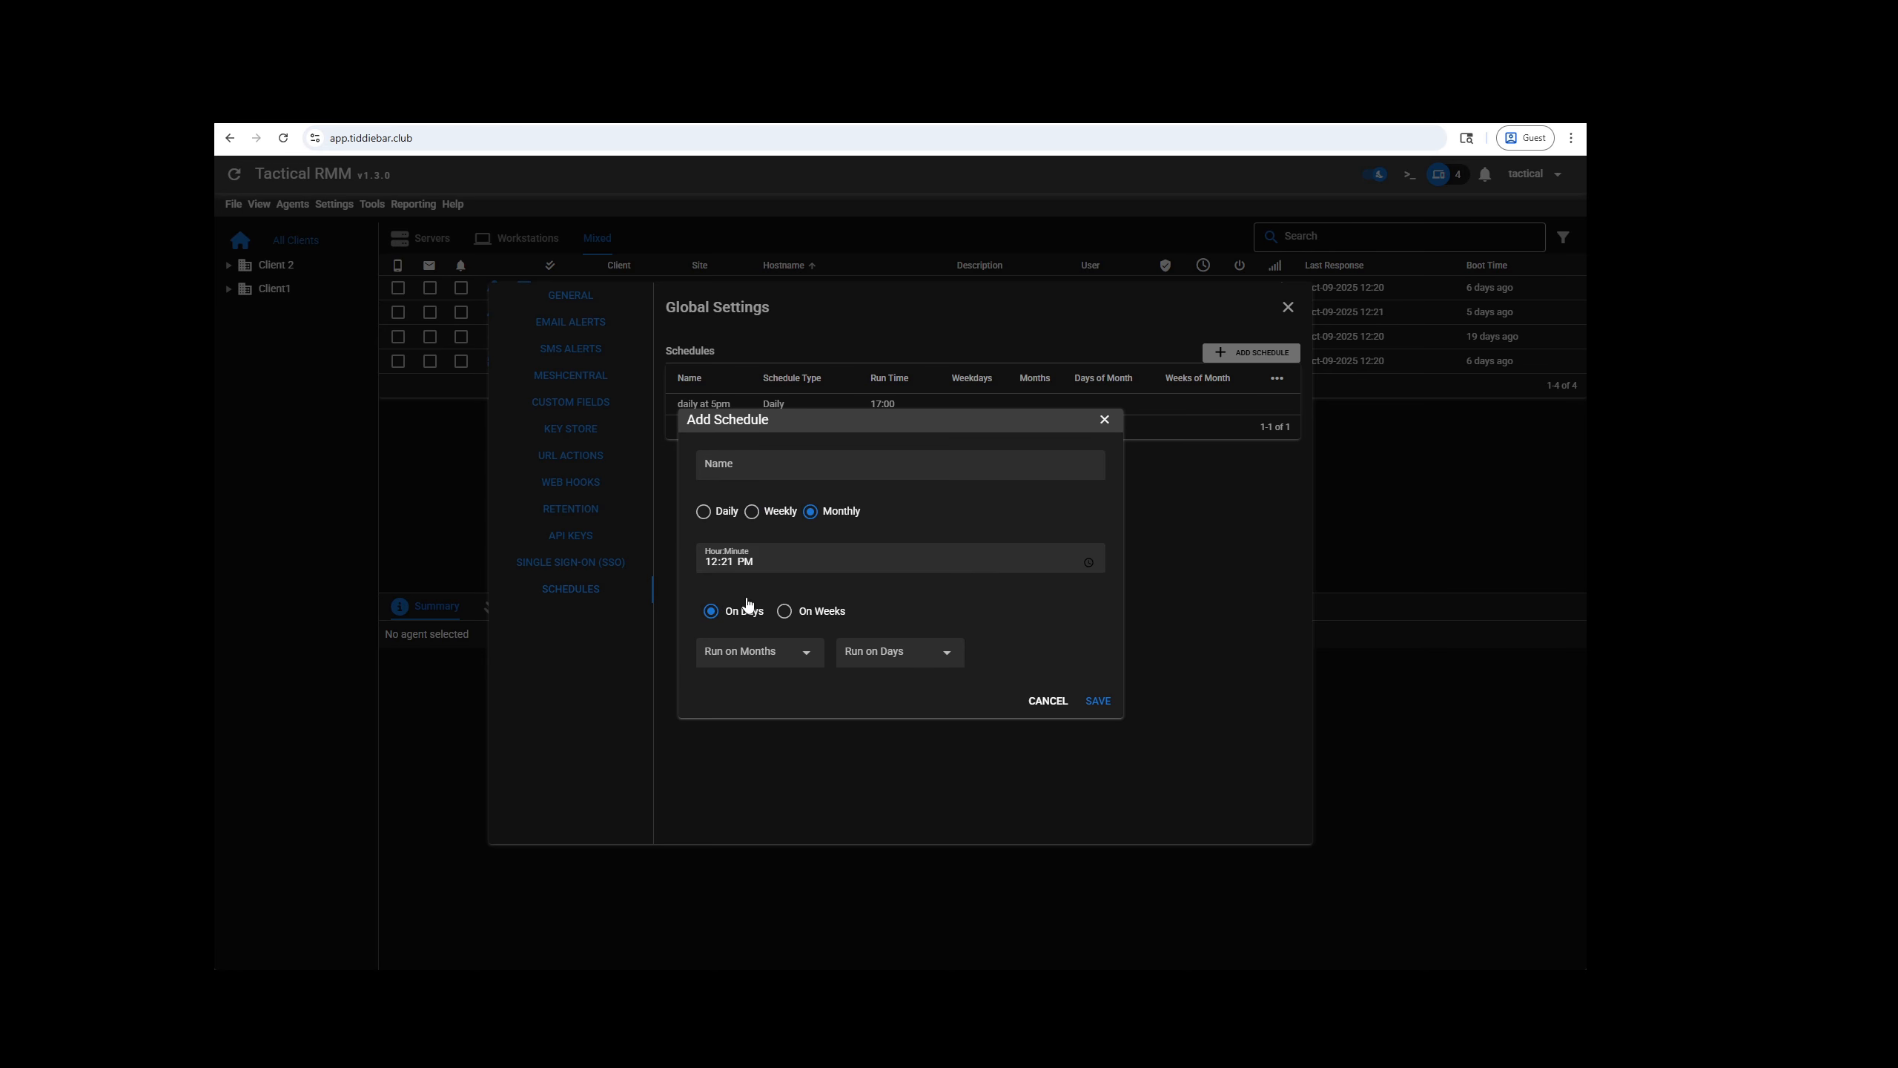
pyautogui.click(834, 615)
pyautogui.click(789, 649)
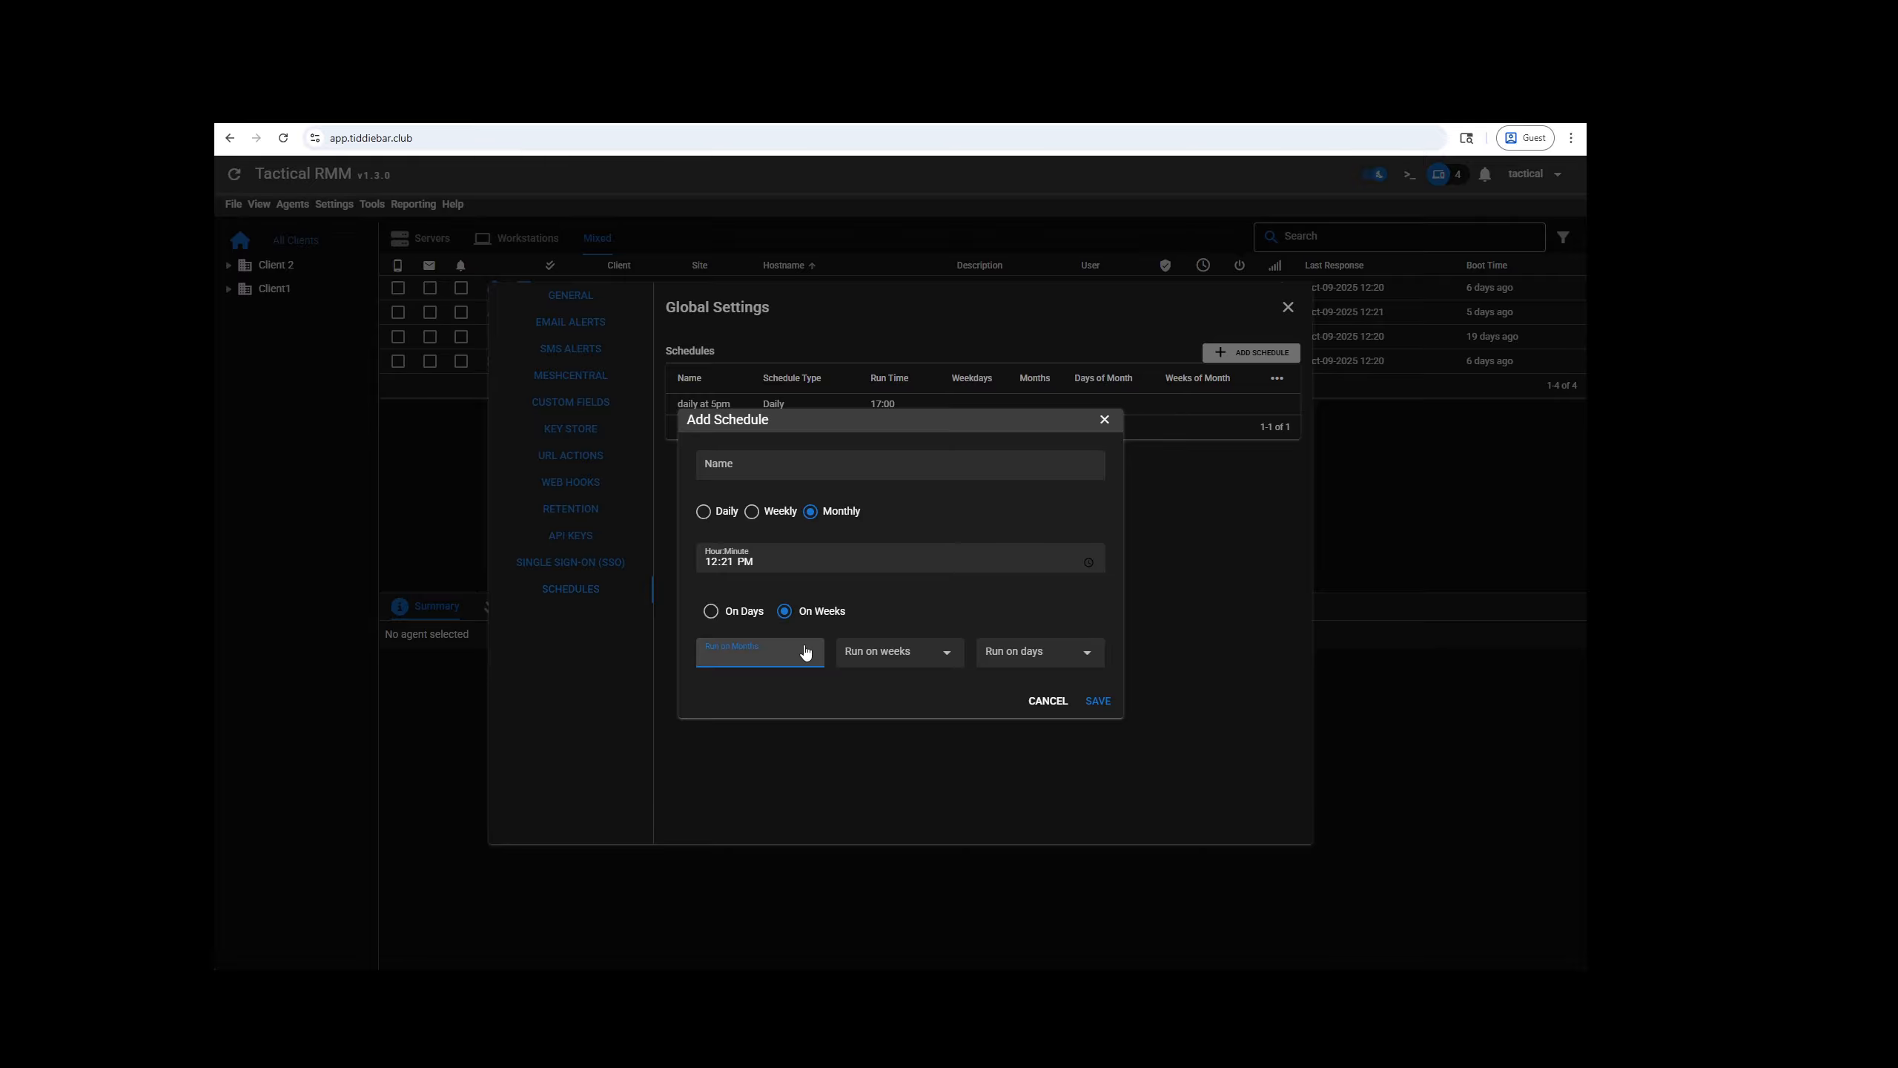
pyautogui.click(1047, 701)
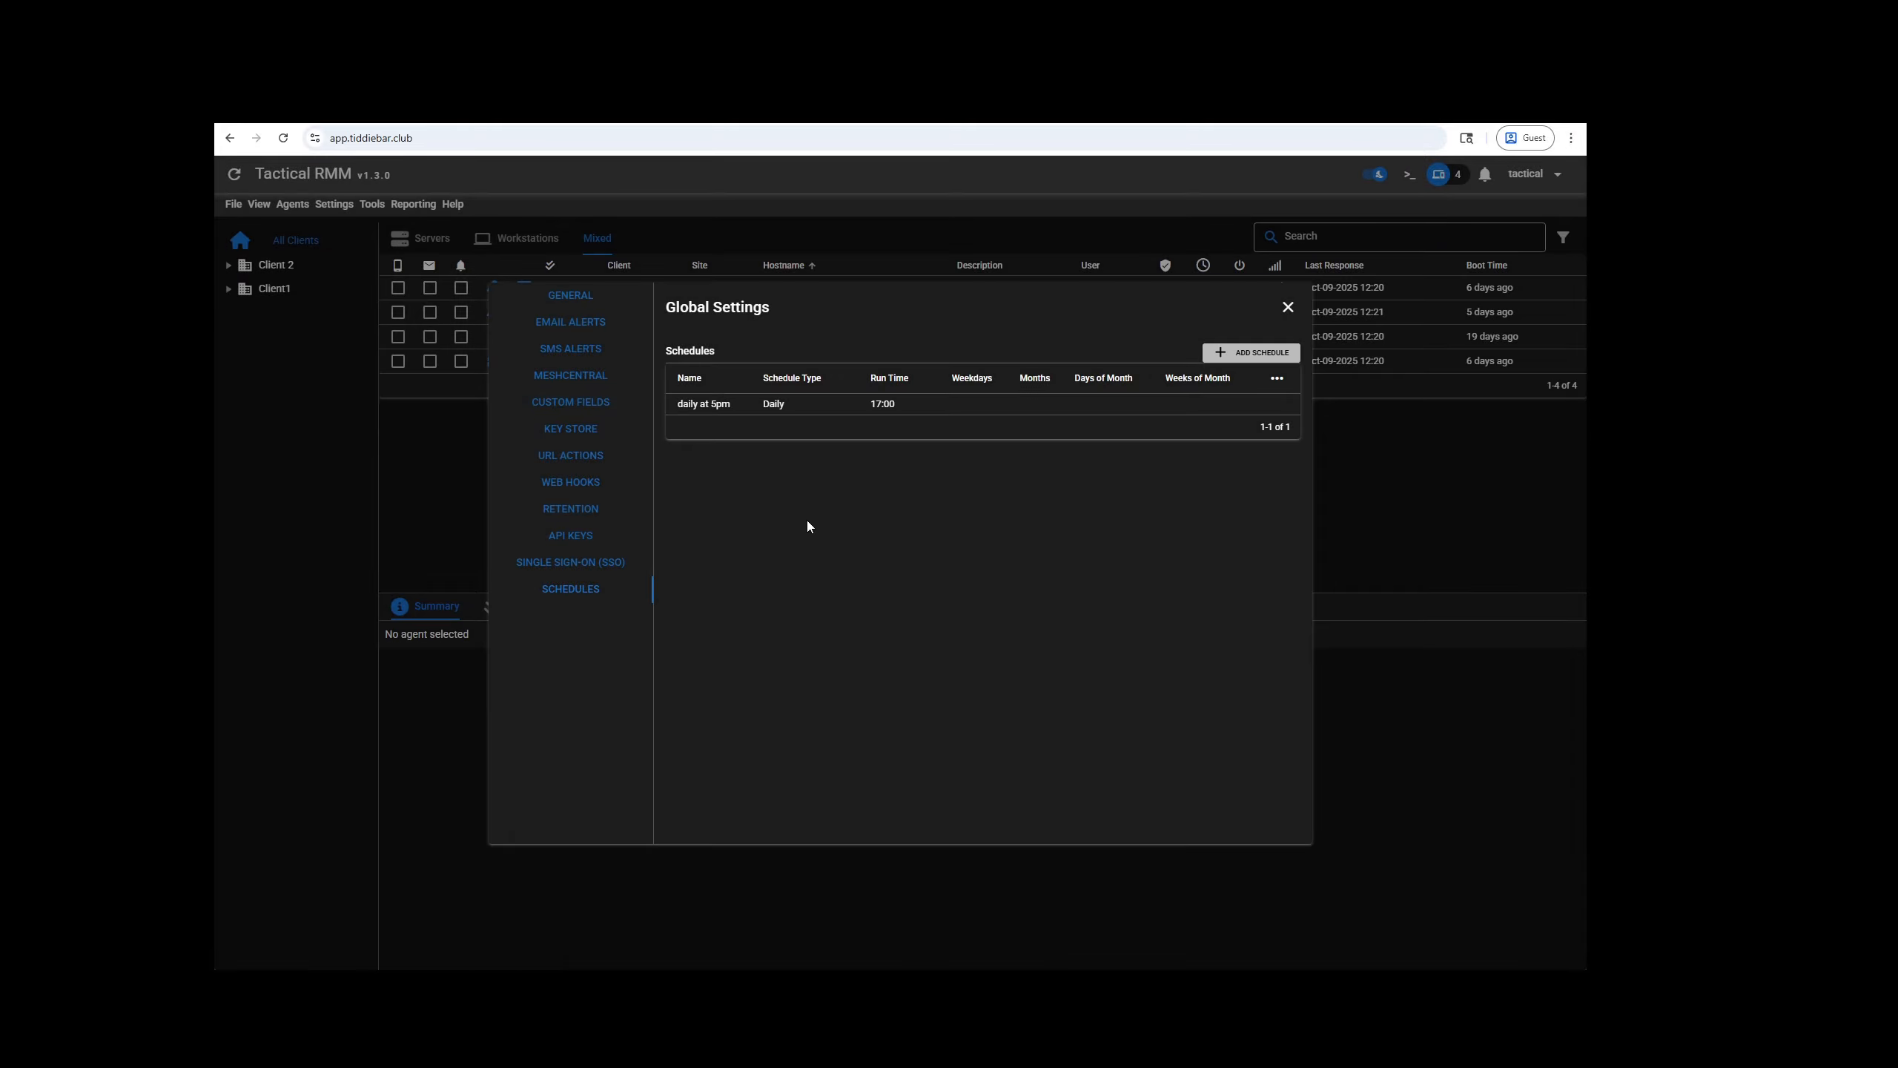
# Step: Open the "daily at 5pm" schedule for editing
pyautogui.rightClick(746, 406)
pyautogui.click(754, 425)
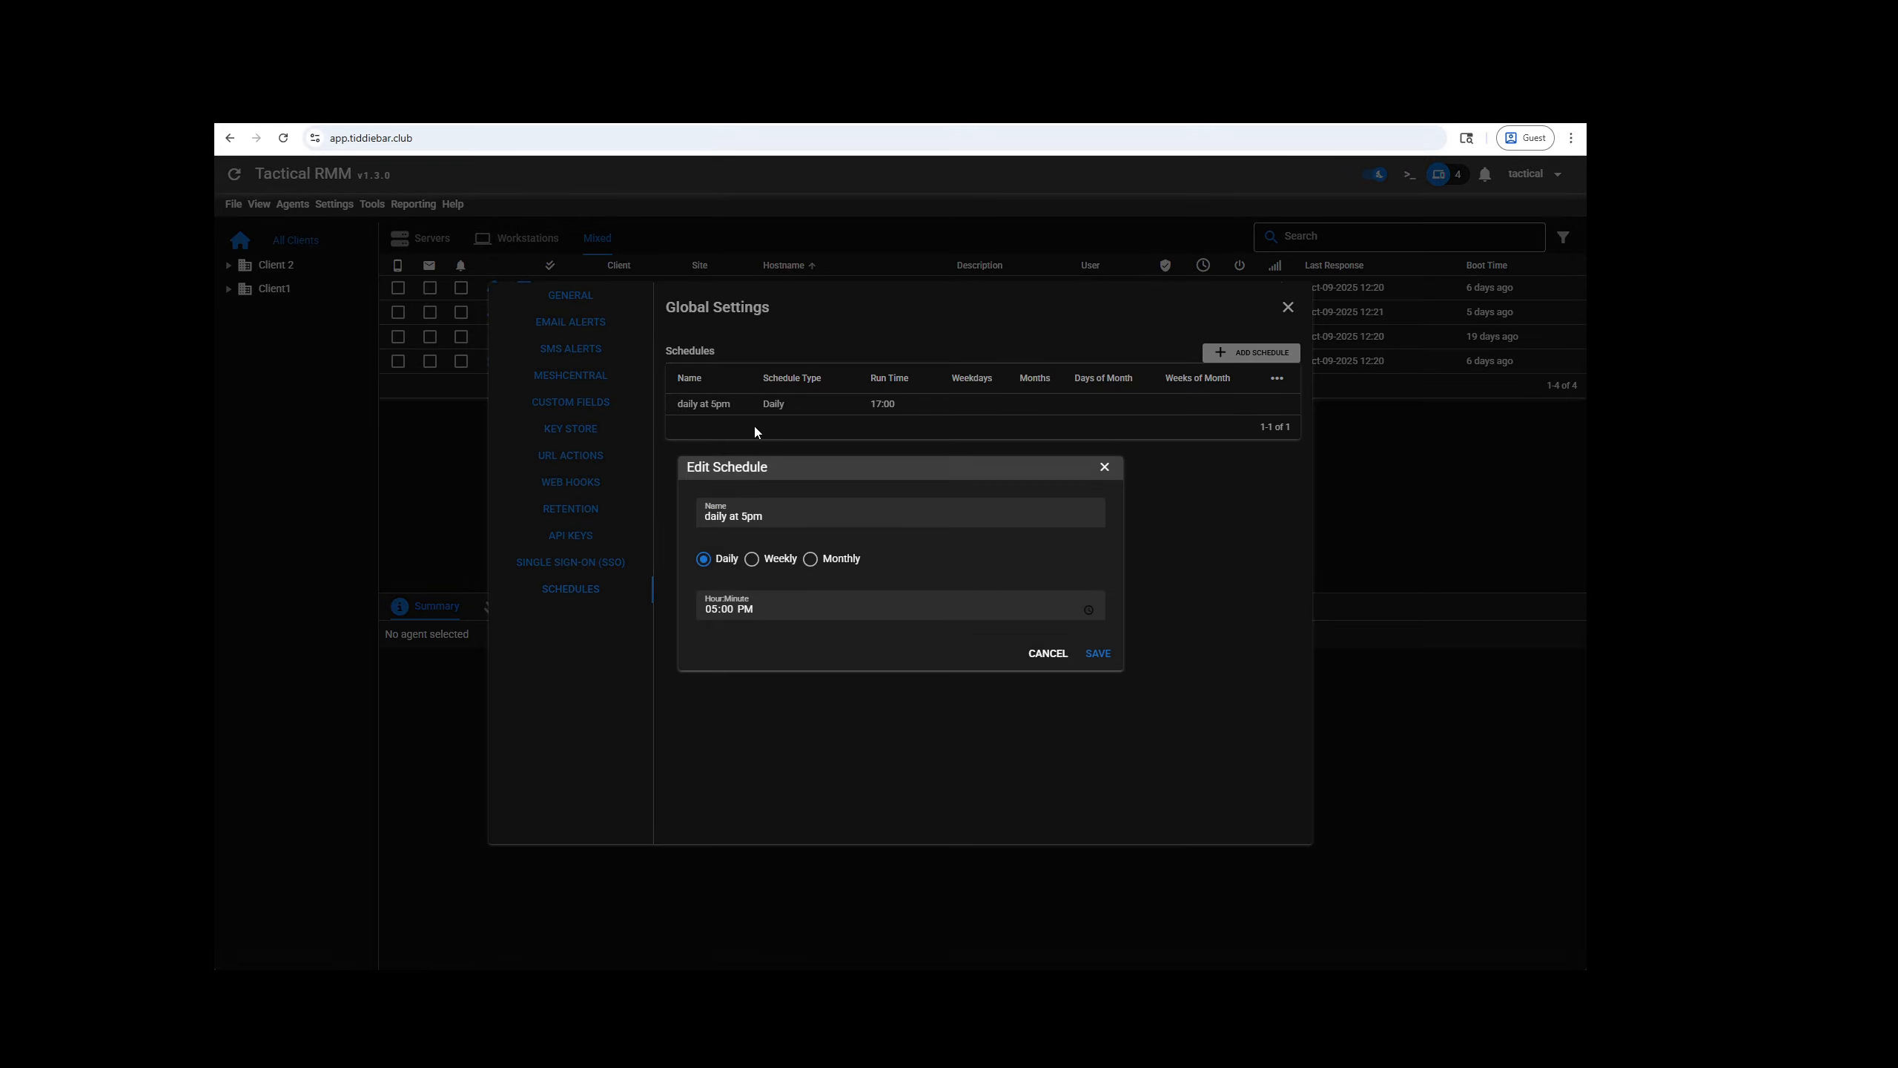
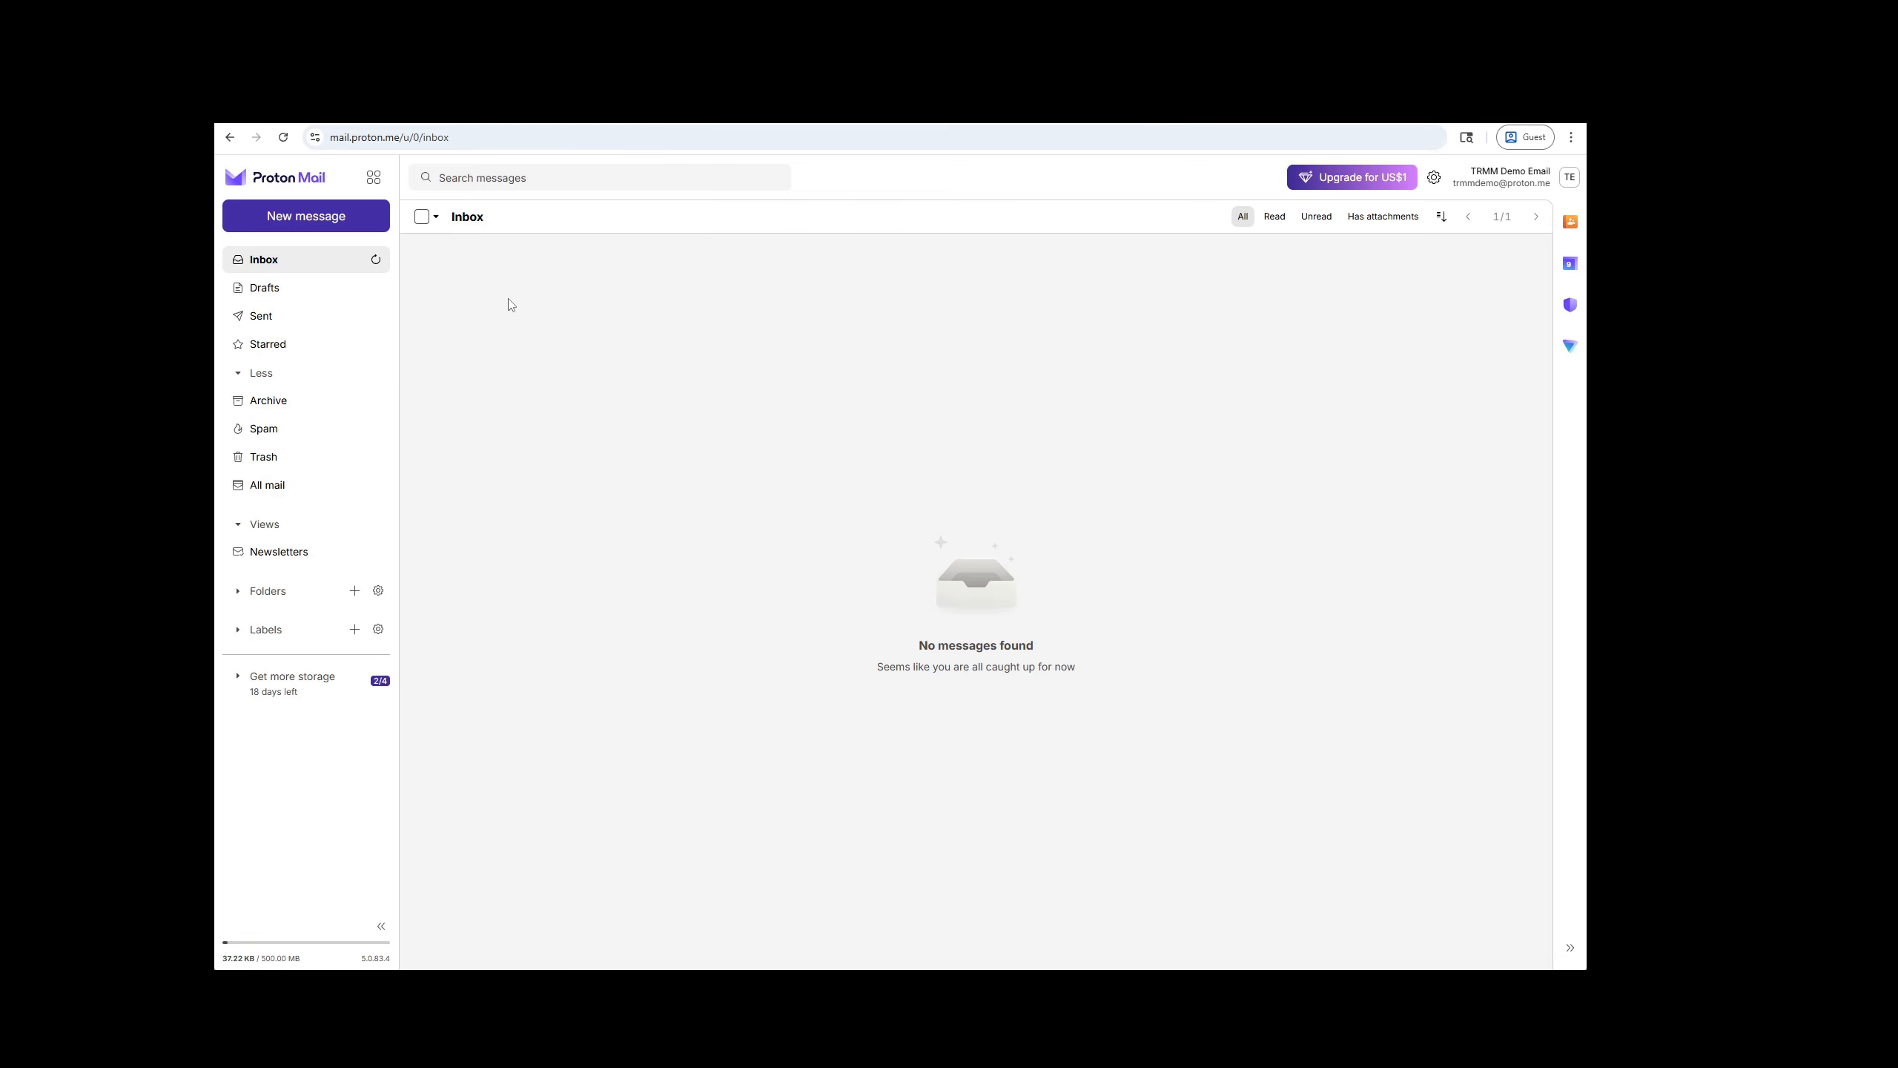
# Step: In Proton Mail, refresh the inbox, open the Tactical Reporting email and preview its attached Comprehensive Report HTML v1.3.html
pyautogui.click(376, 261)
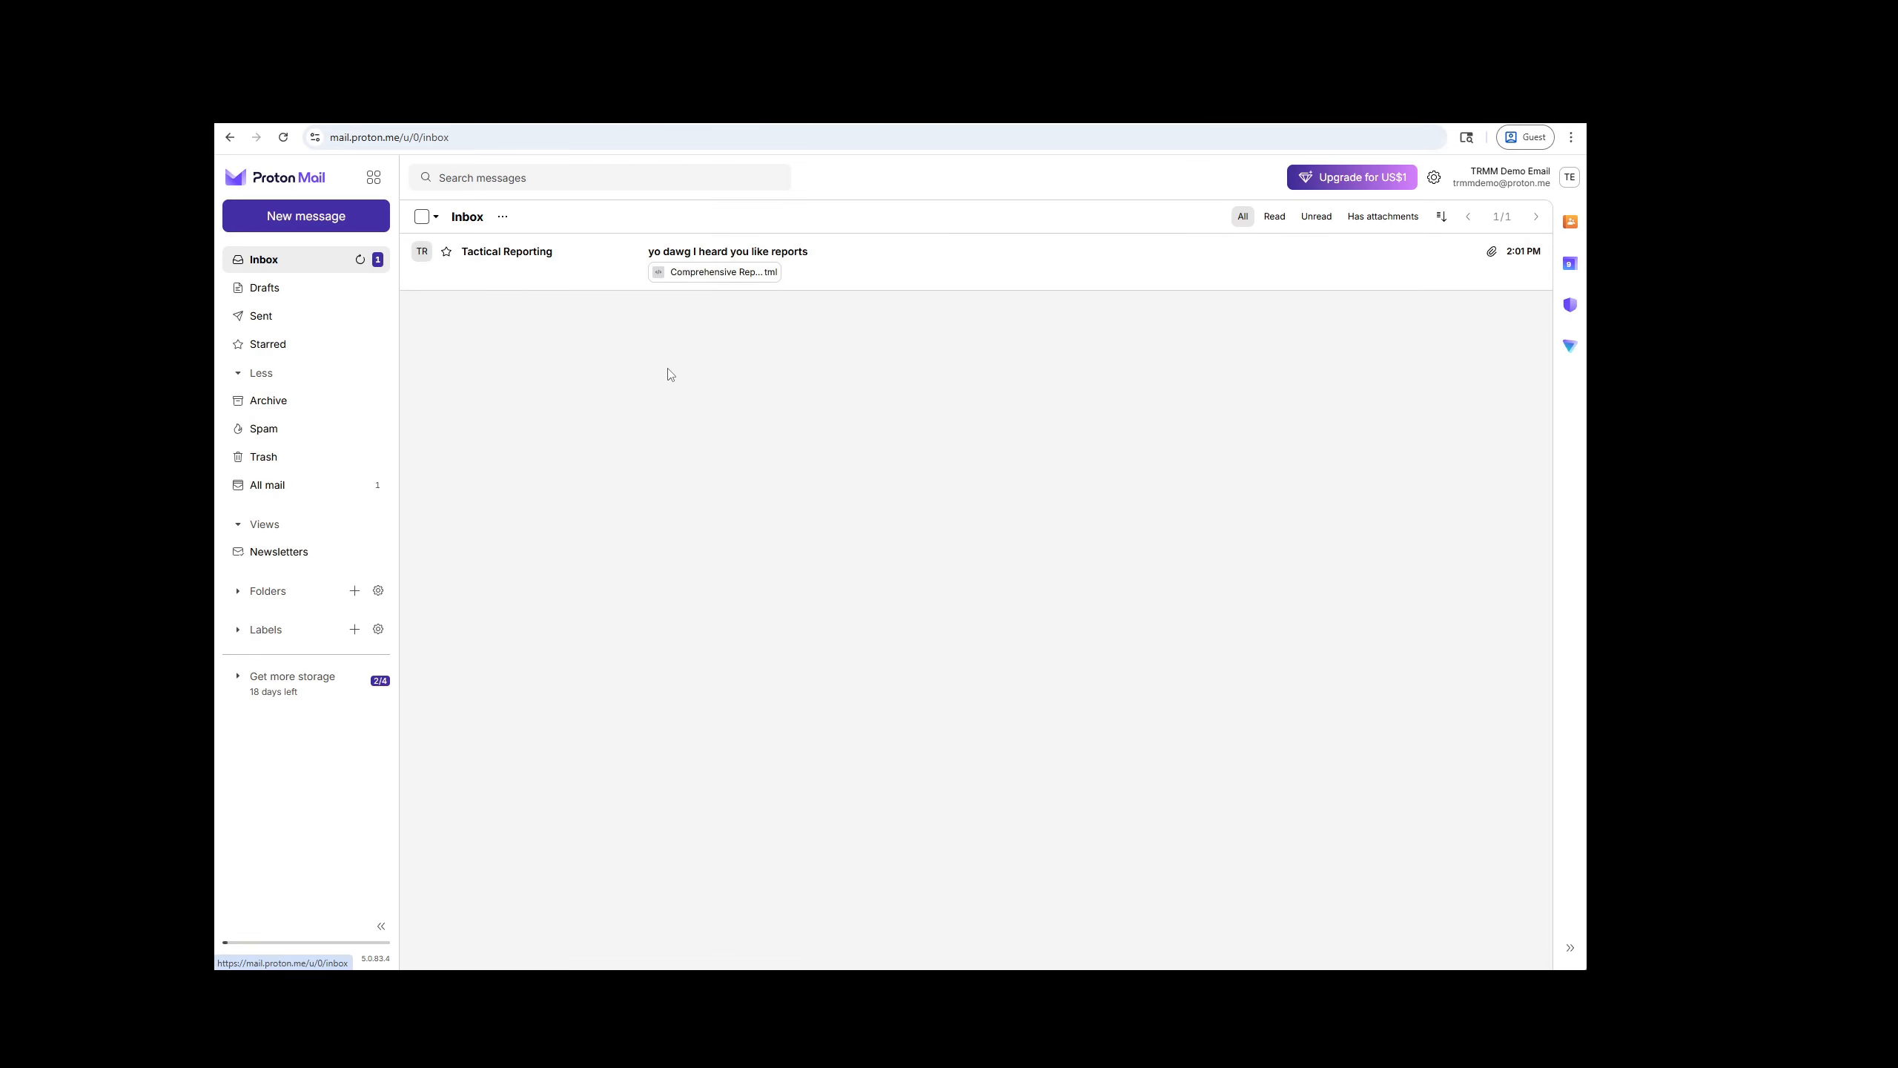
pyautogui.click(594, 271)
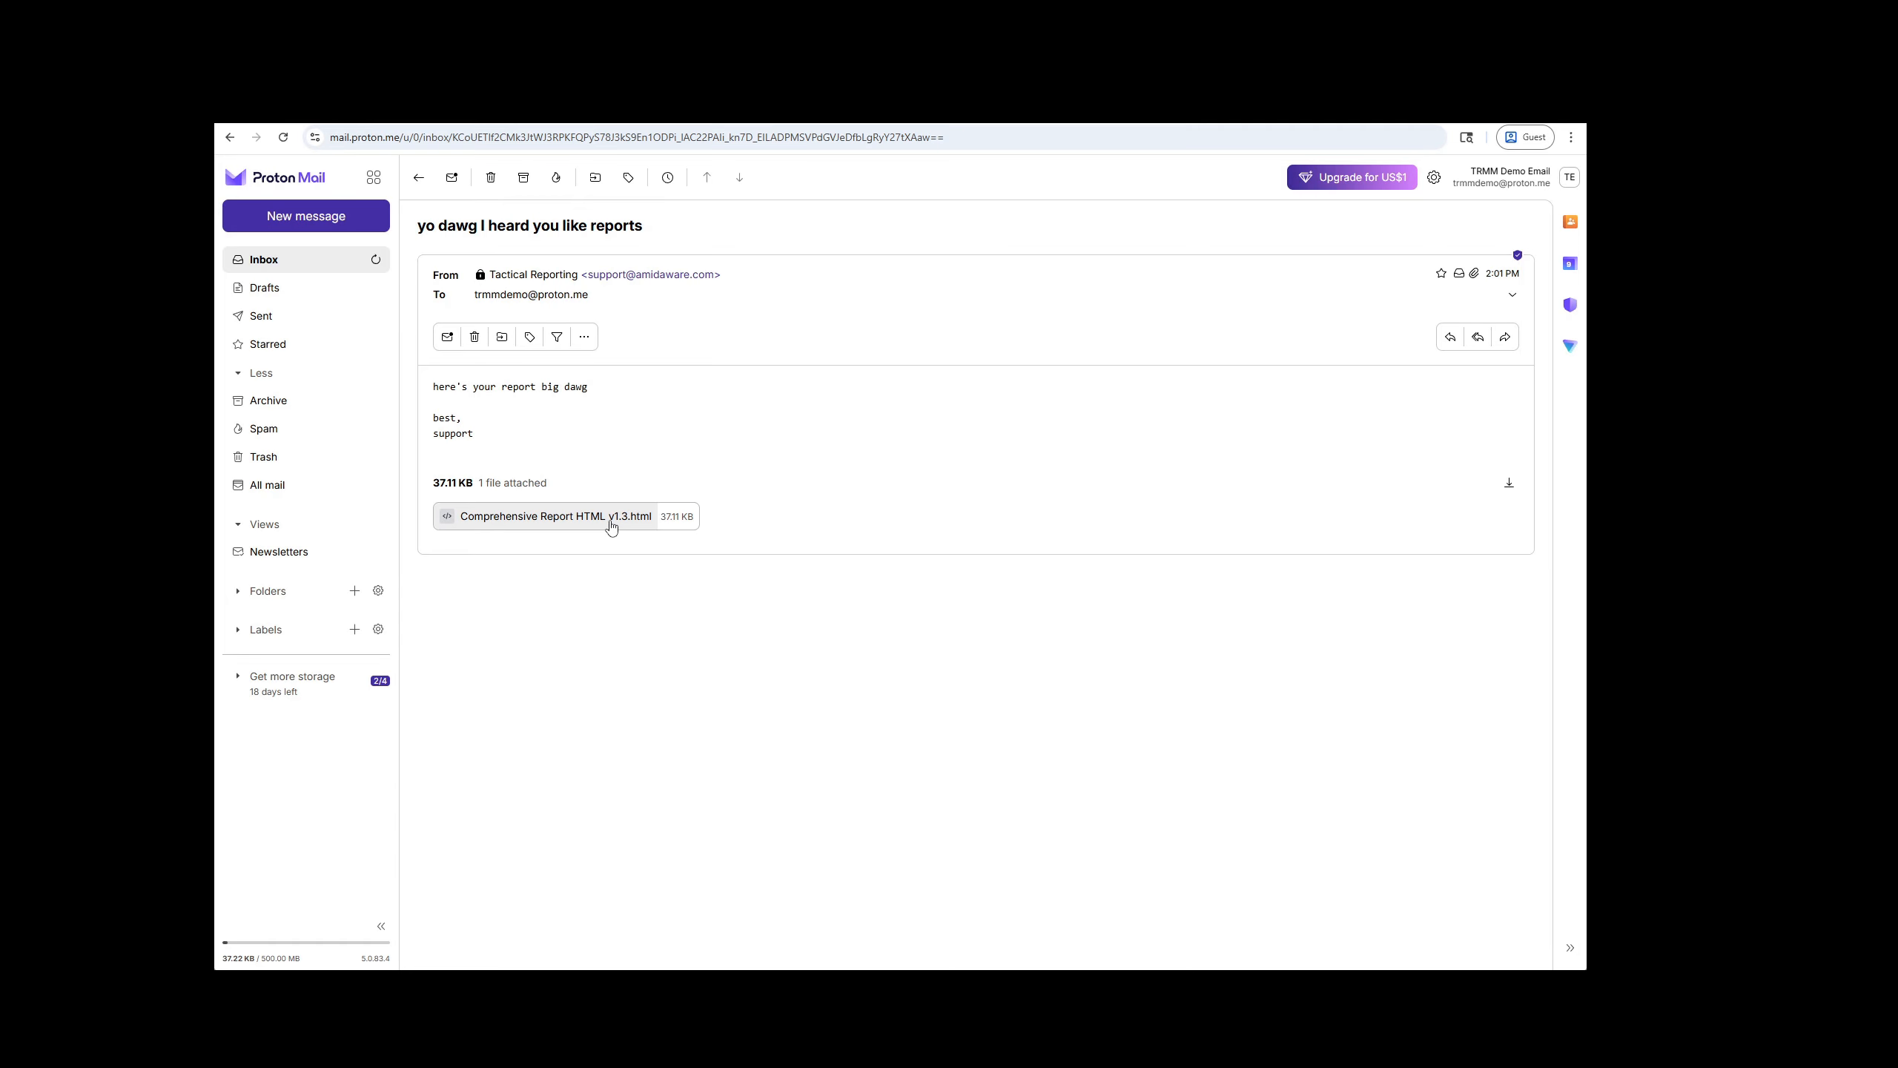
pyautogui.click(537, 524)
pyautogui.scroll(-5, 700, 554)
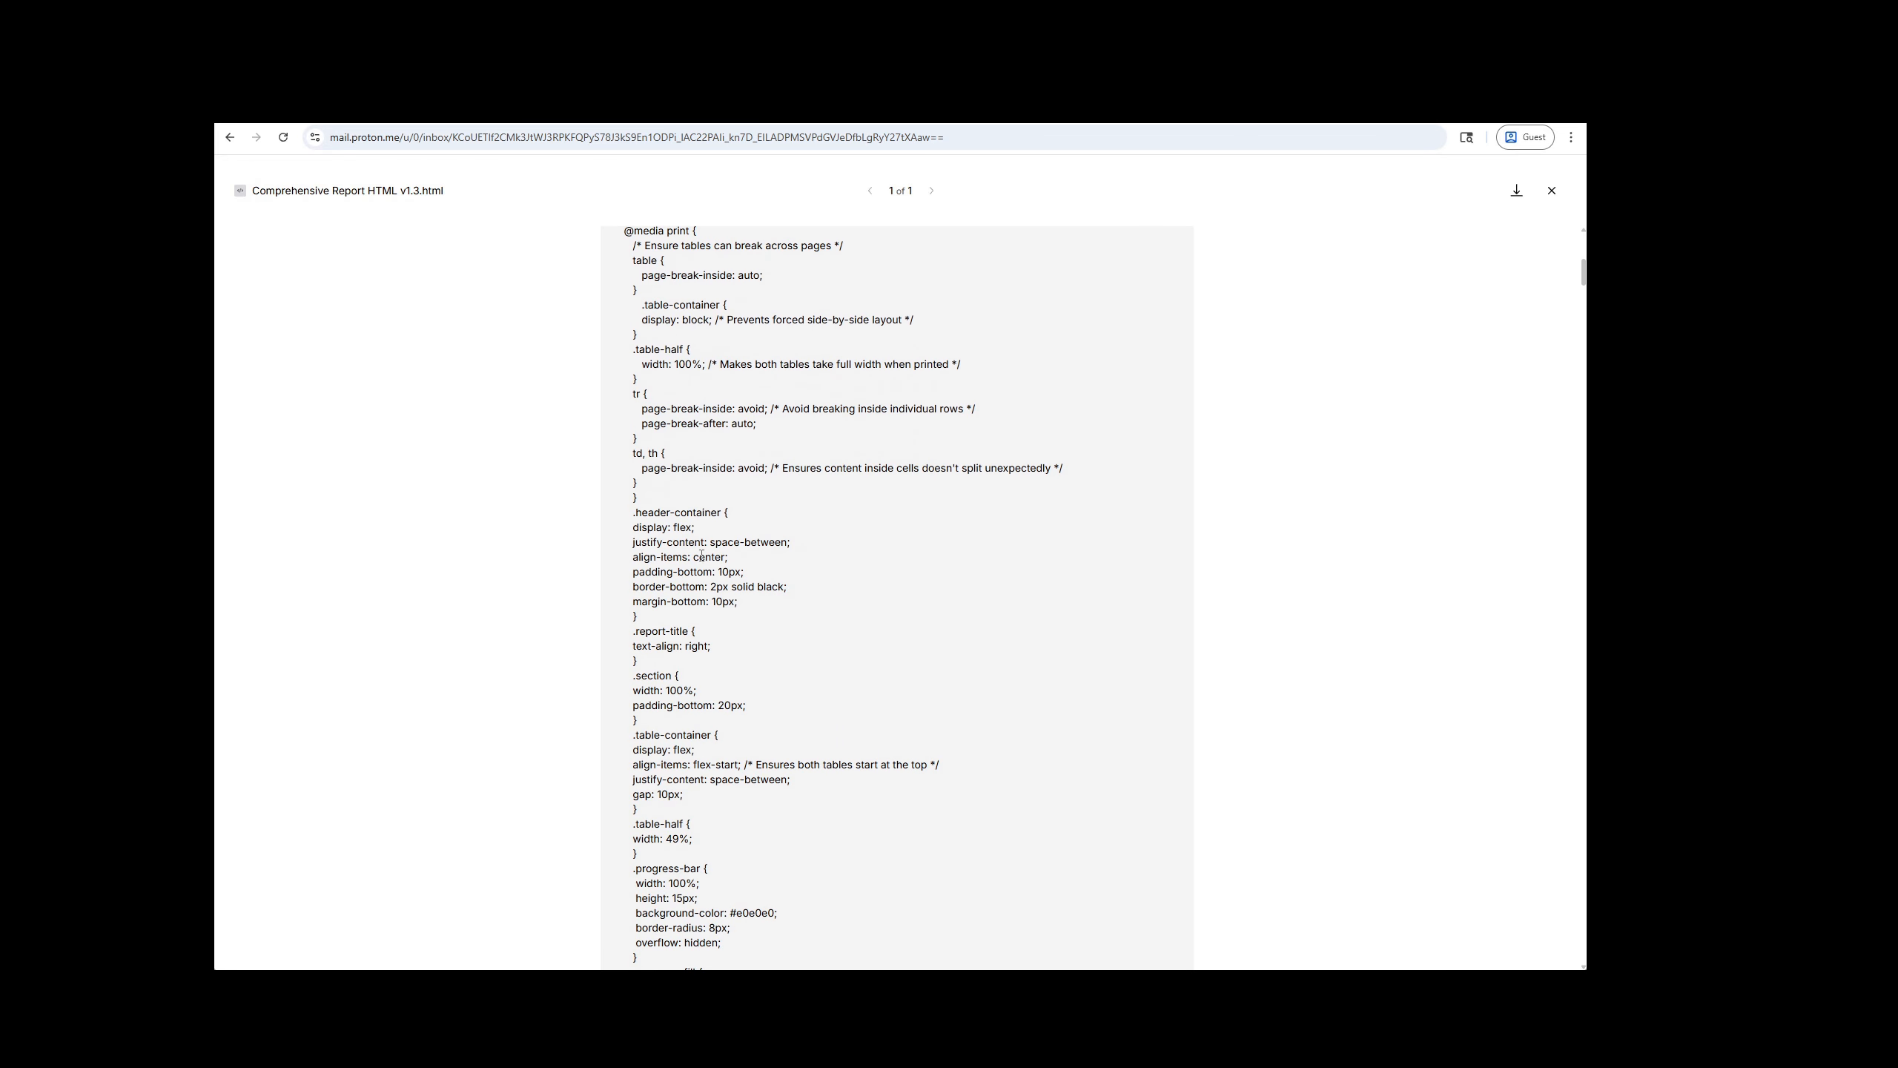
pyautogui.scroll(5, 701, 555)
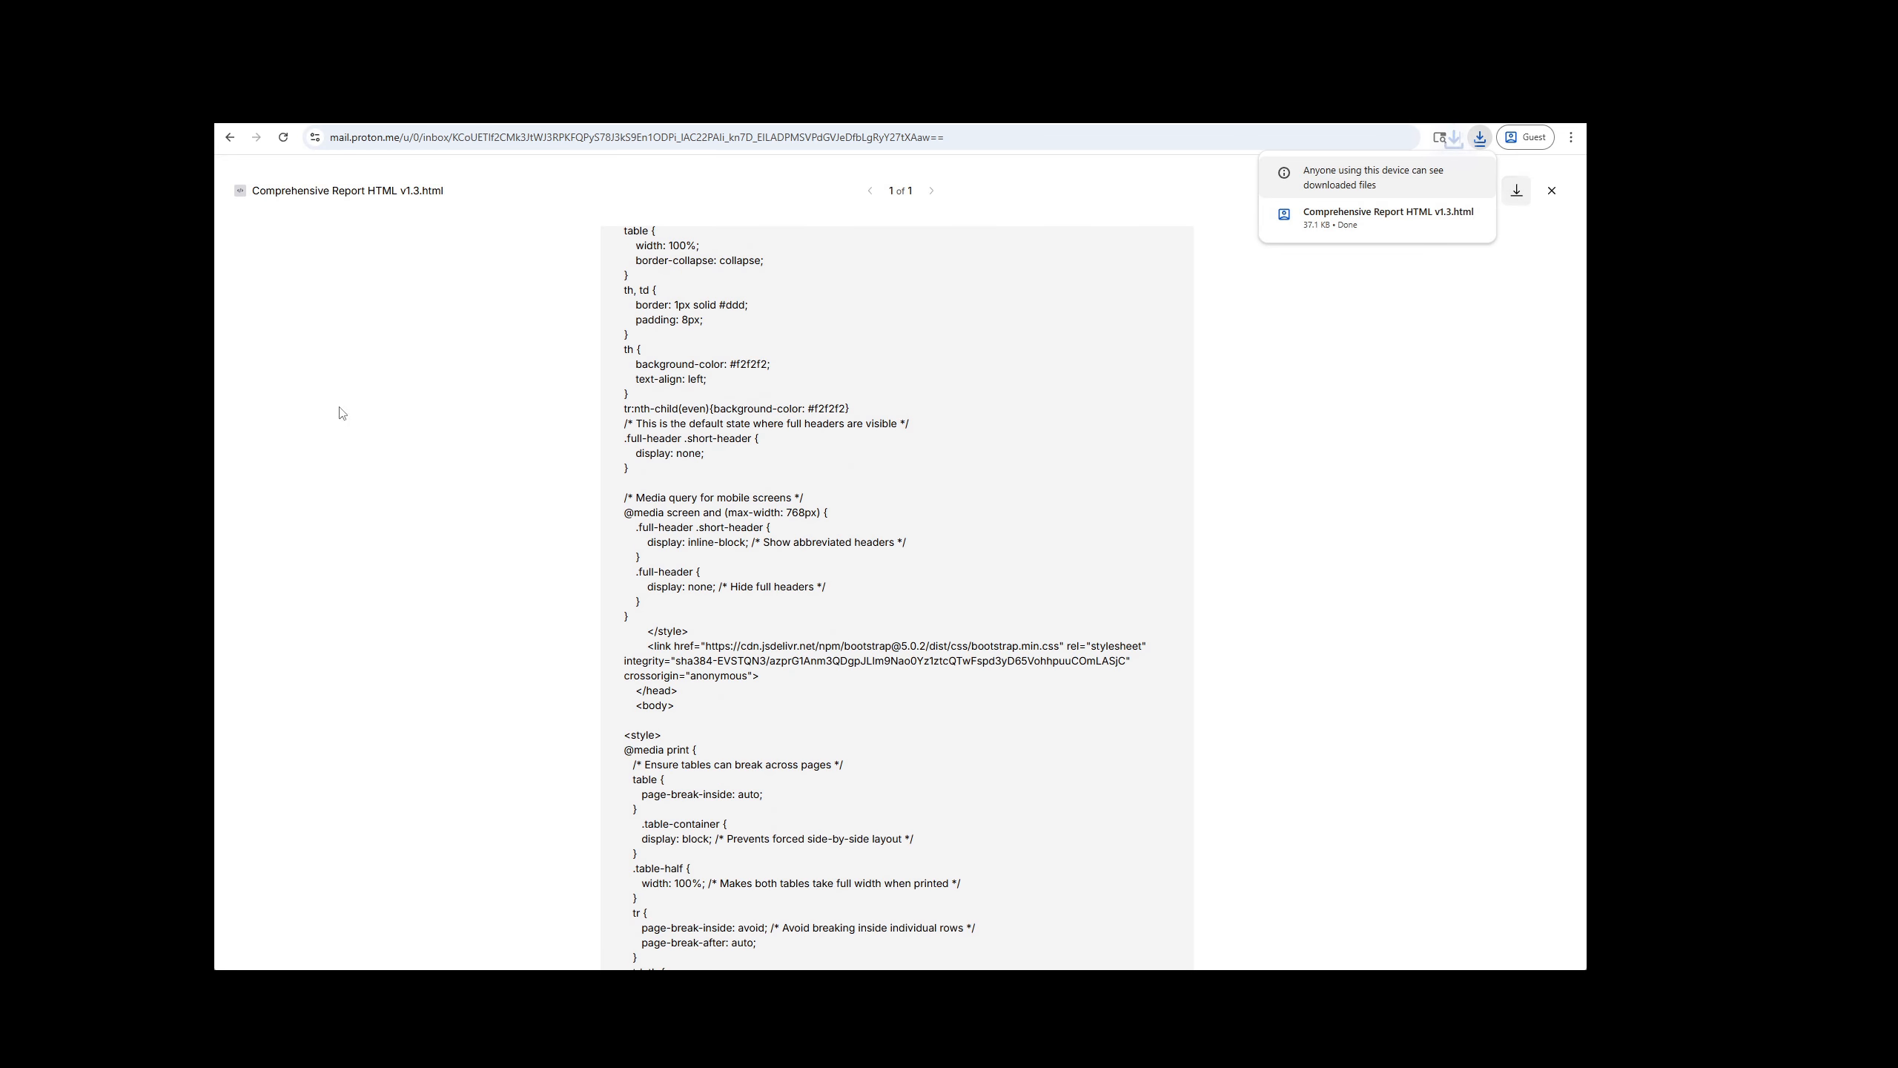
# Step: Open the downloaded Comprehensive Report HTML v1.3.html, review its agent, software and patch sections, and return to the mail inbox
pyautogui.click(1472, 216)
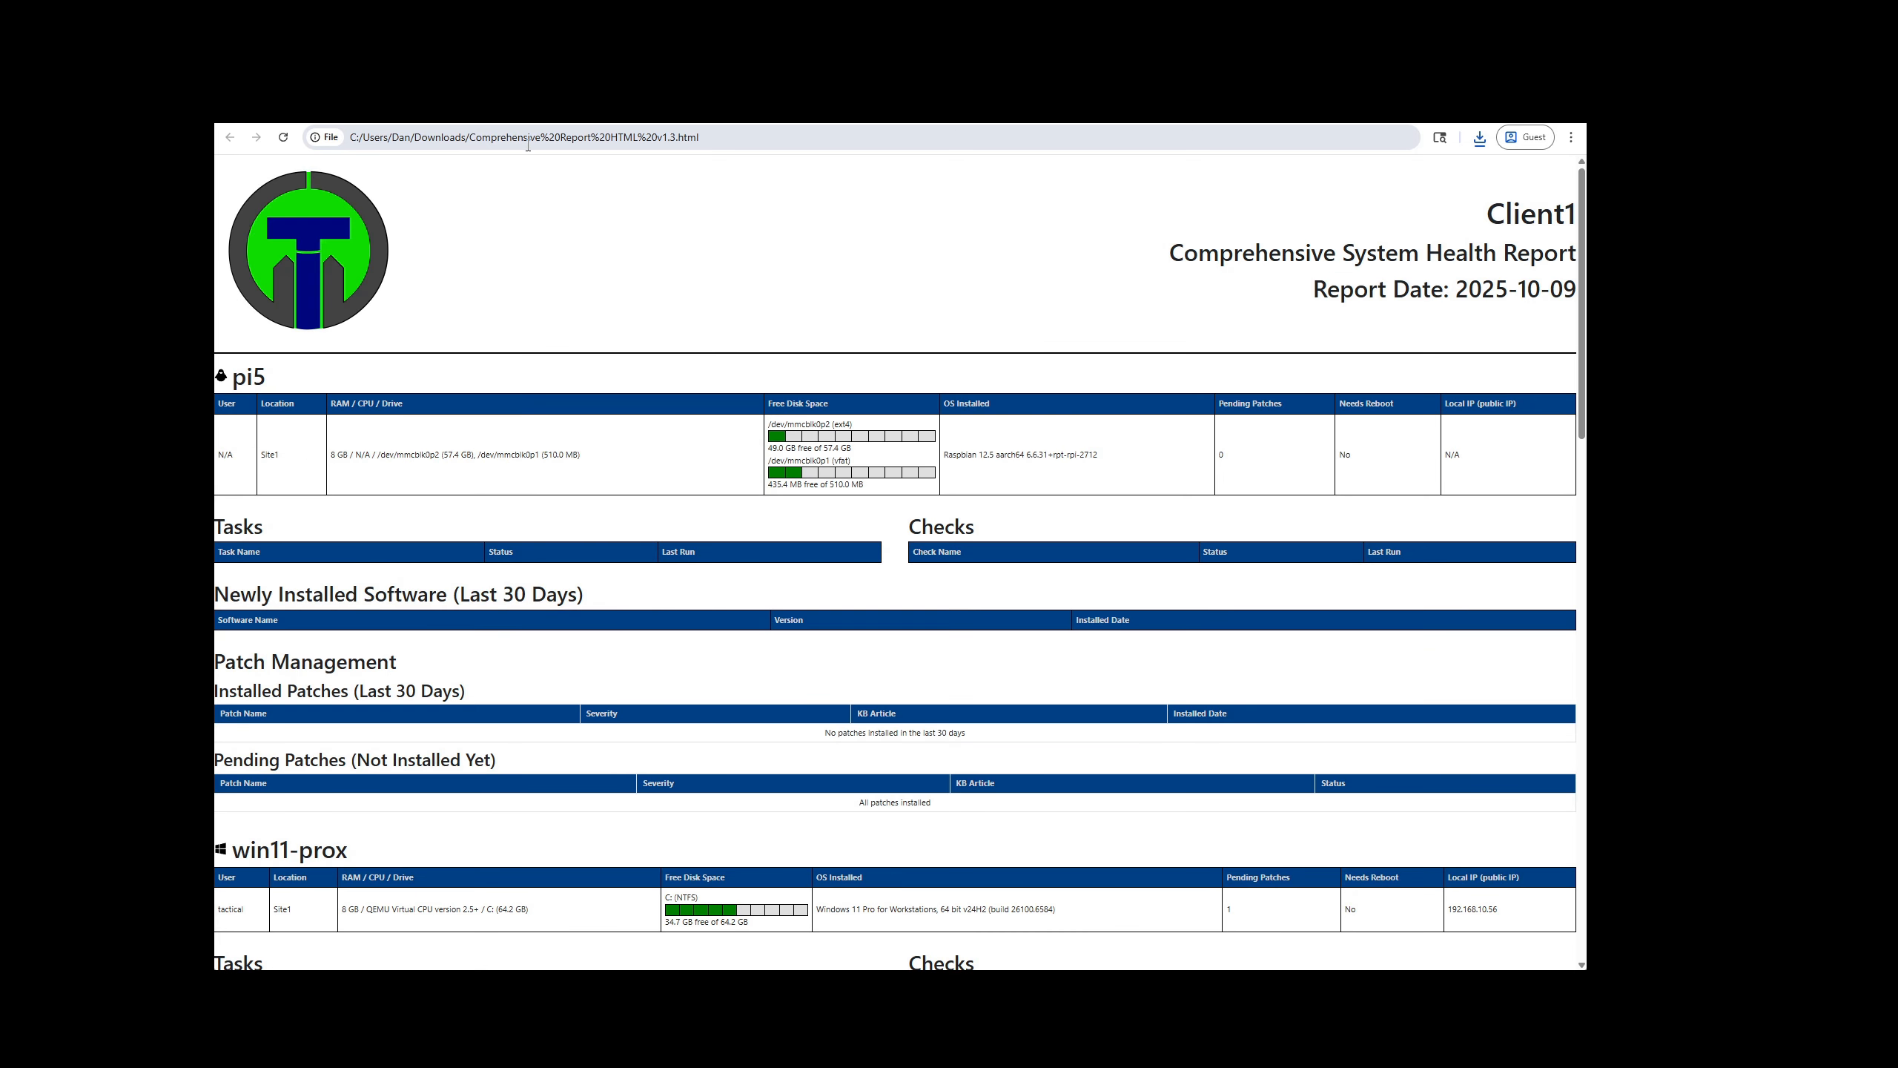
pyautogui.click(698, 138)
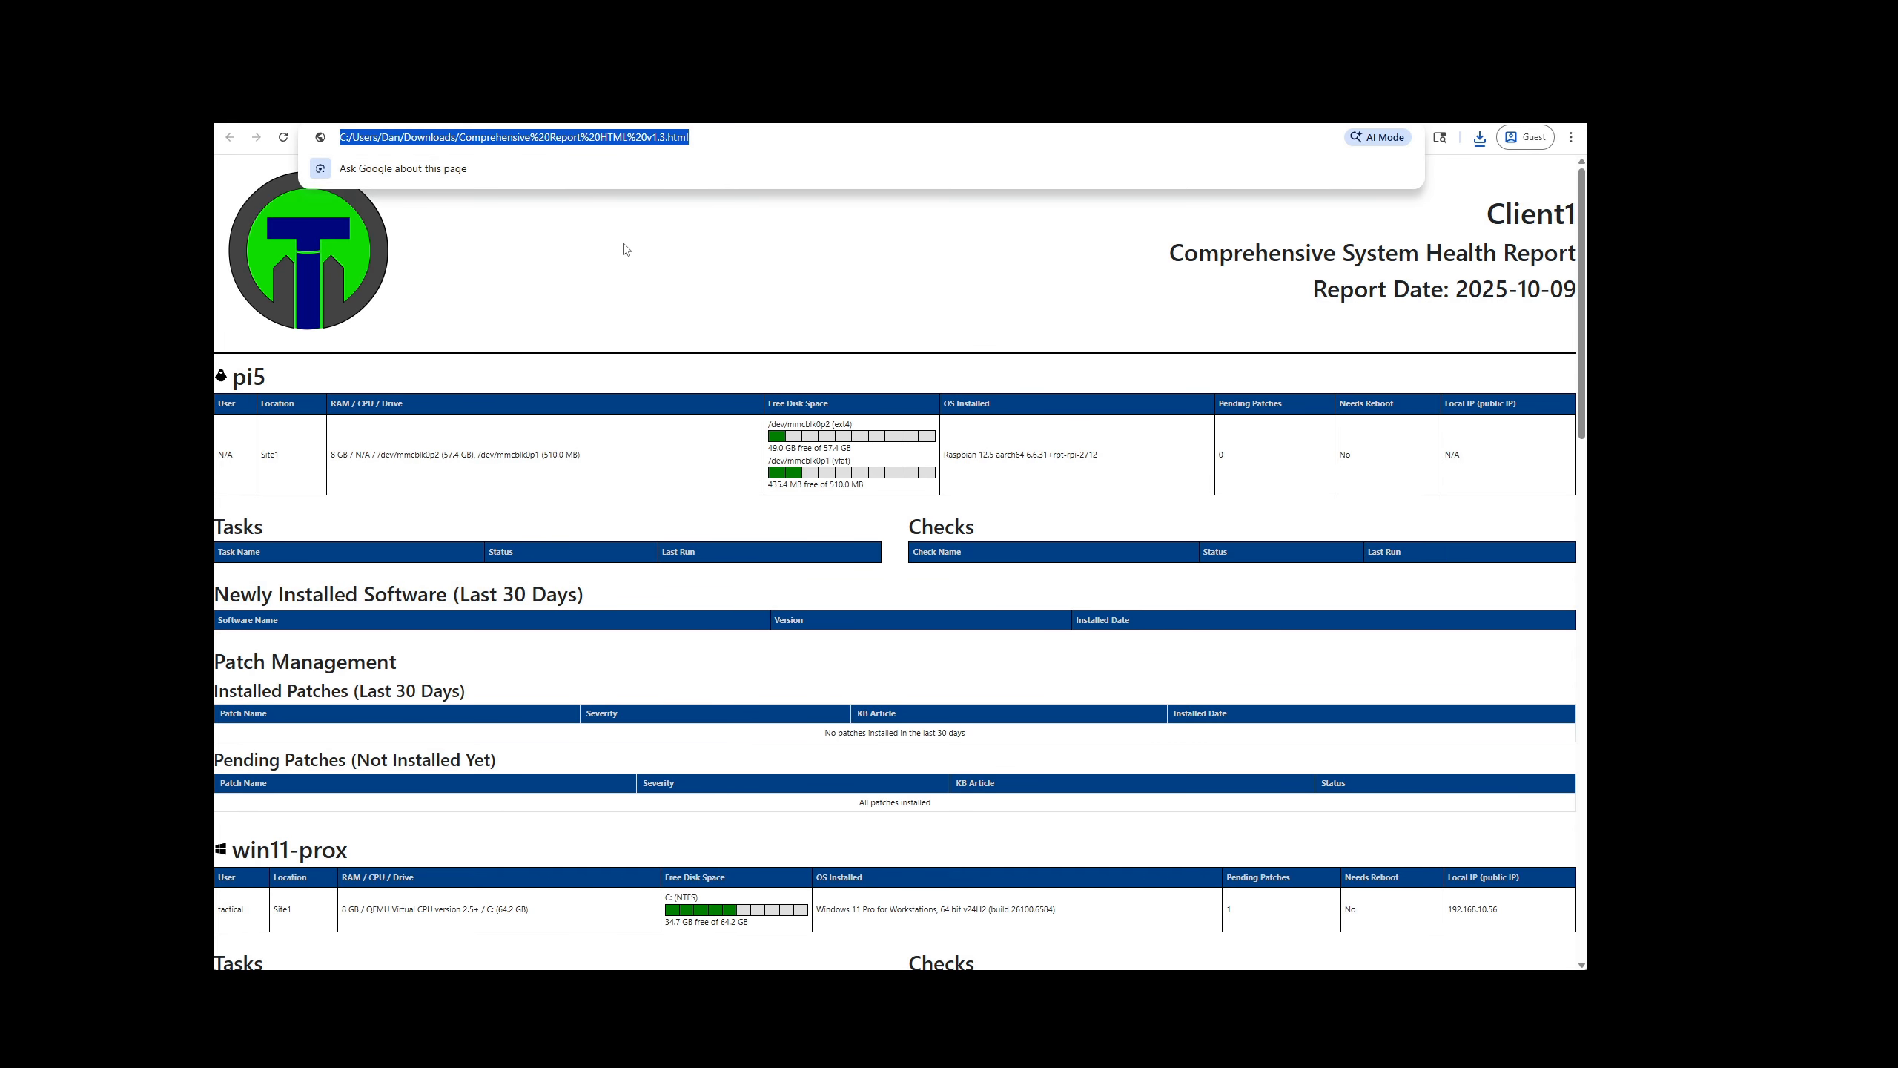
pyautogui.click(624, 243)
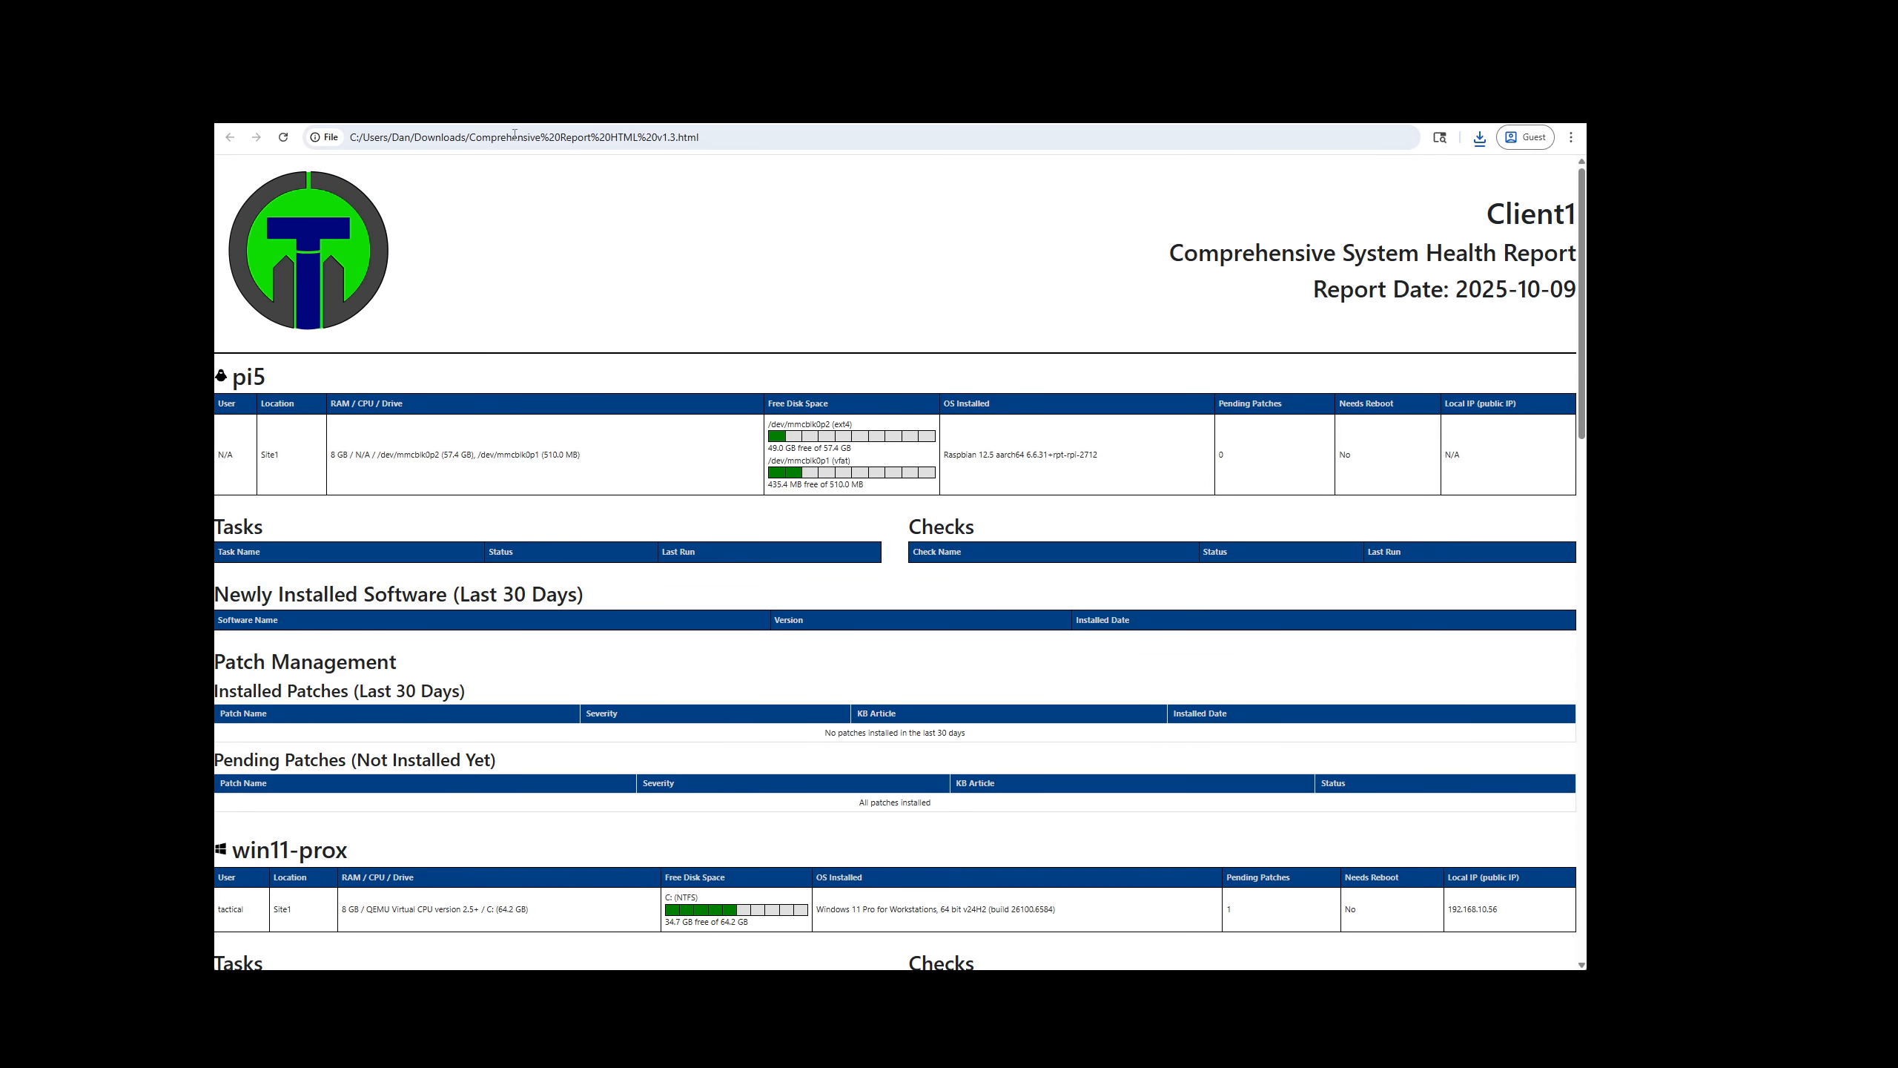
pyautogui.scroll(-20, 946, 550)
pyautogui.scroll(20, 773, 576)
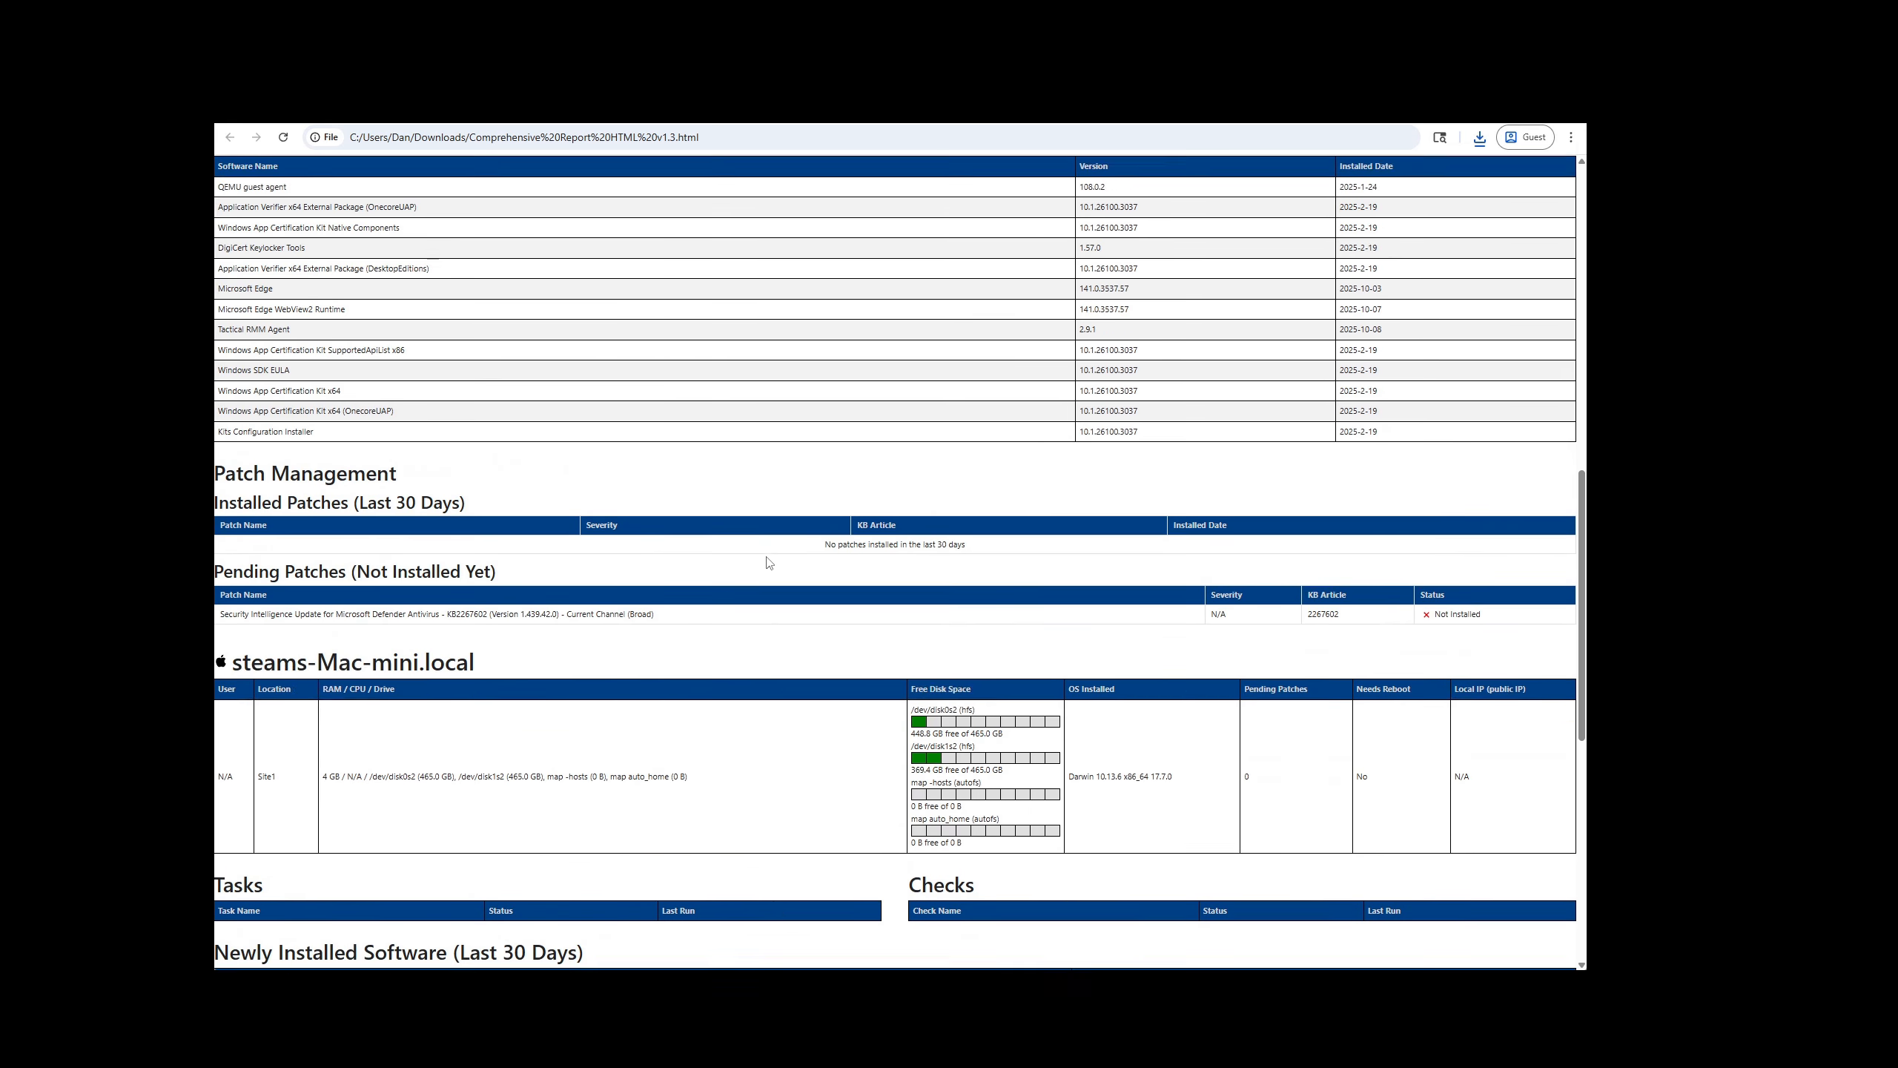
pyautogui.scroll(-2, 768, 562)
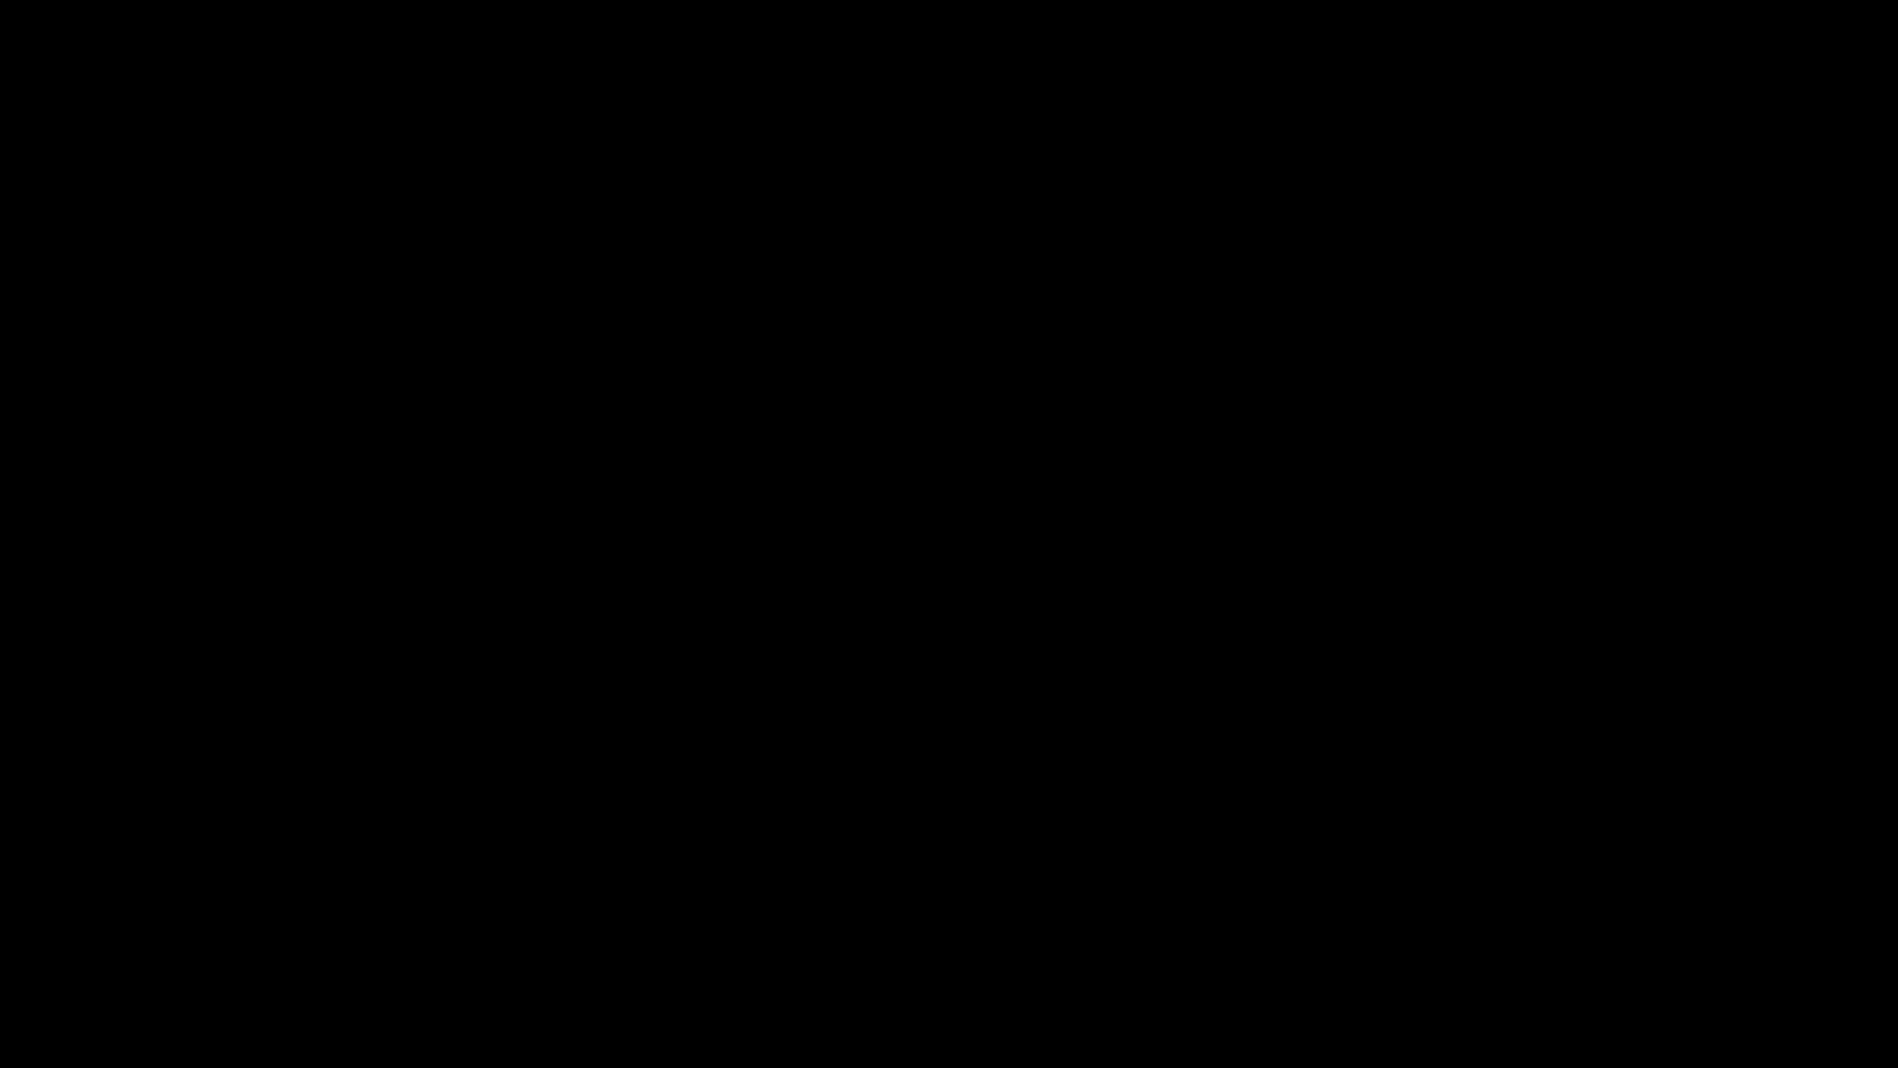
pyautogui.scroll(-9, 768, 562)
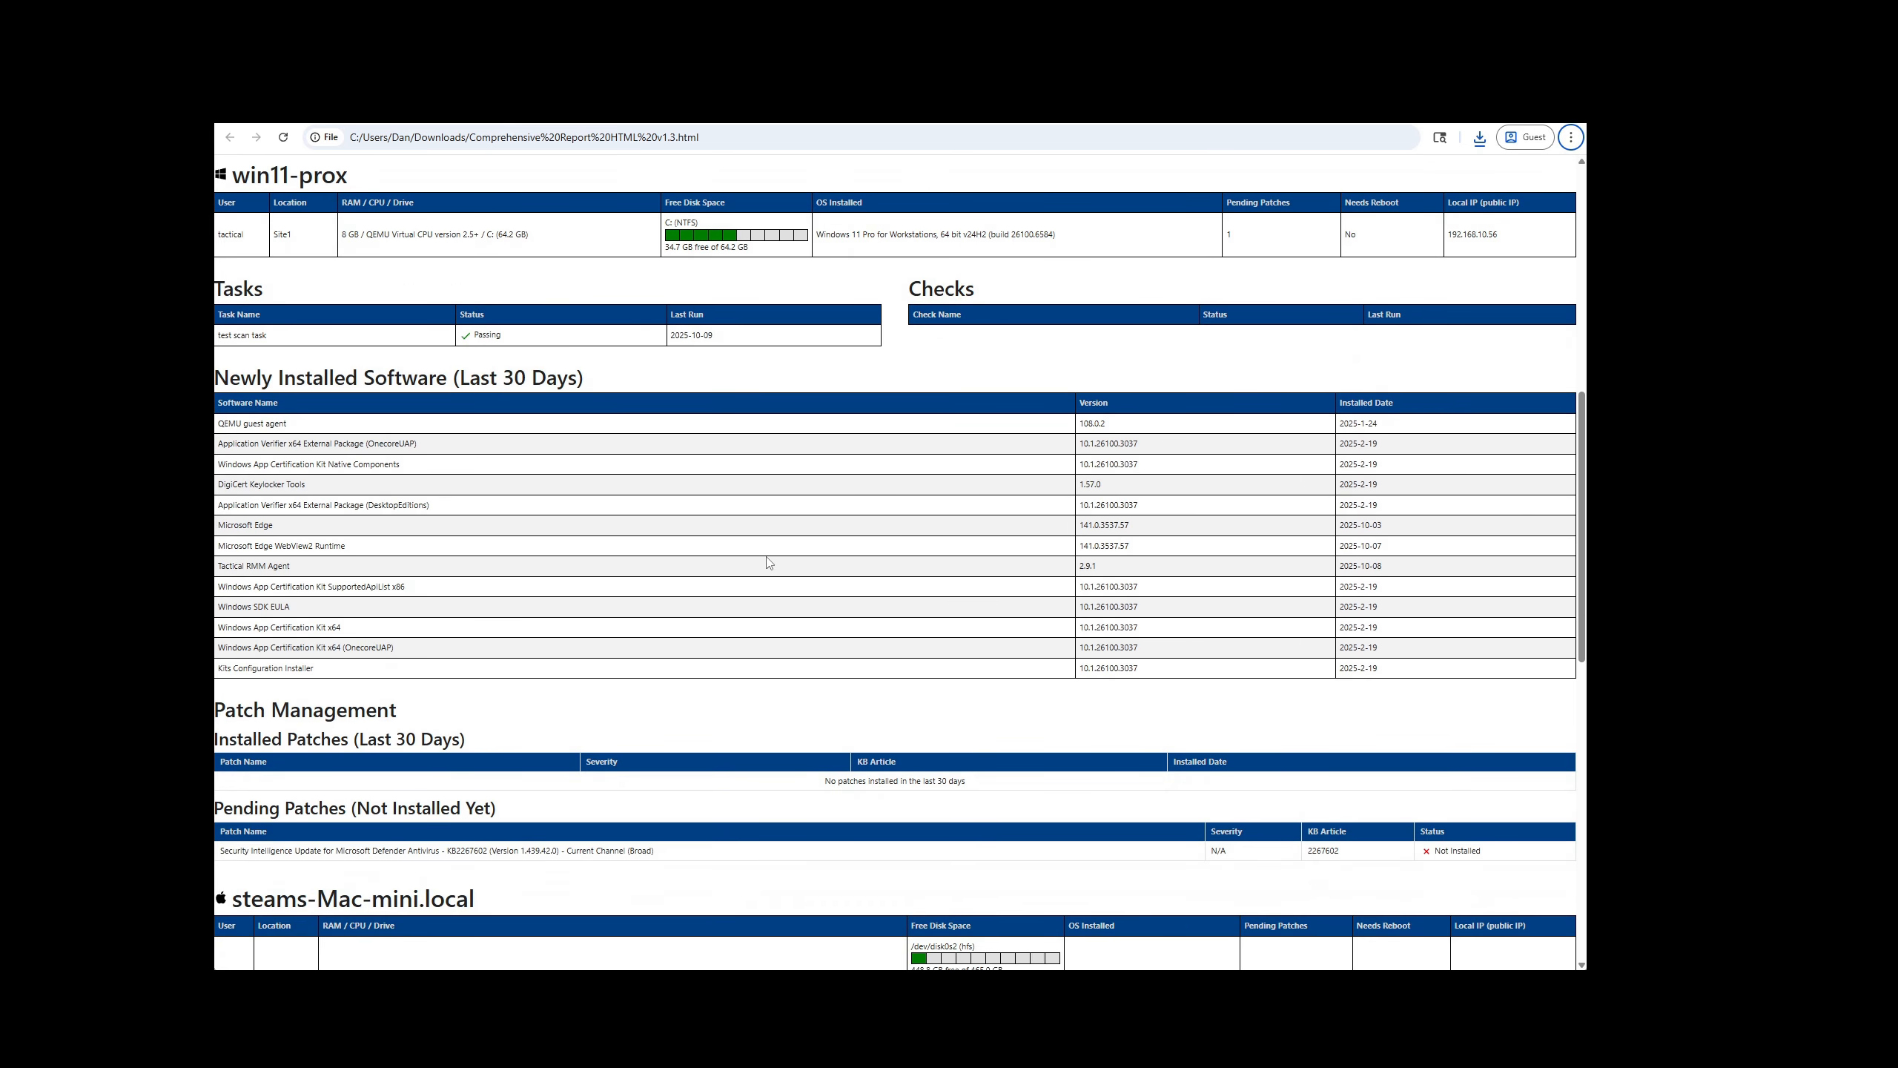
pyautogui.scroll(17, 824, 585)
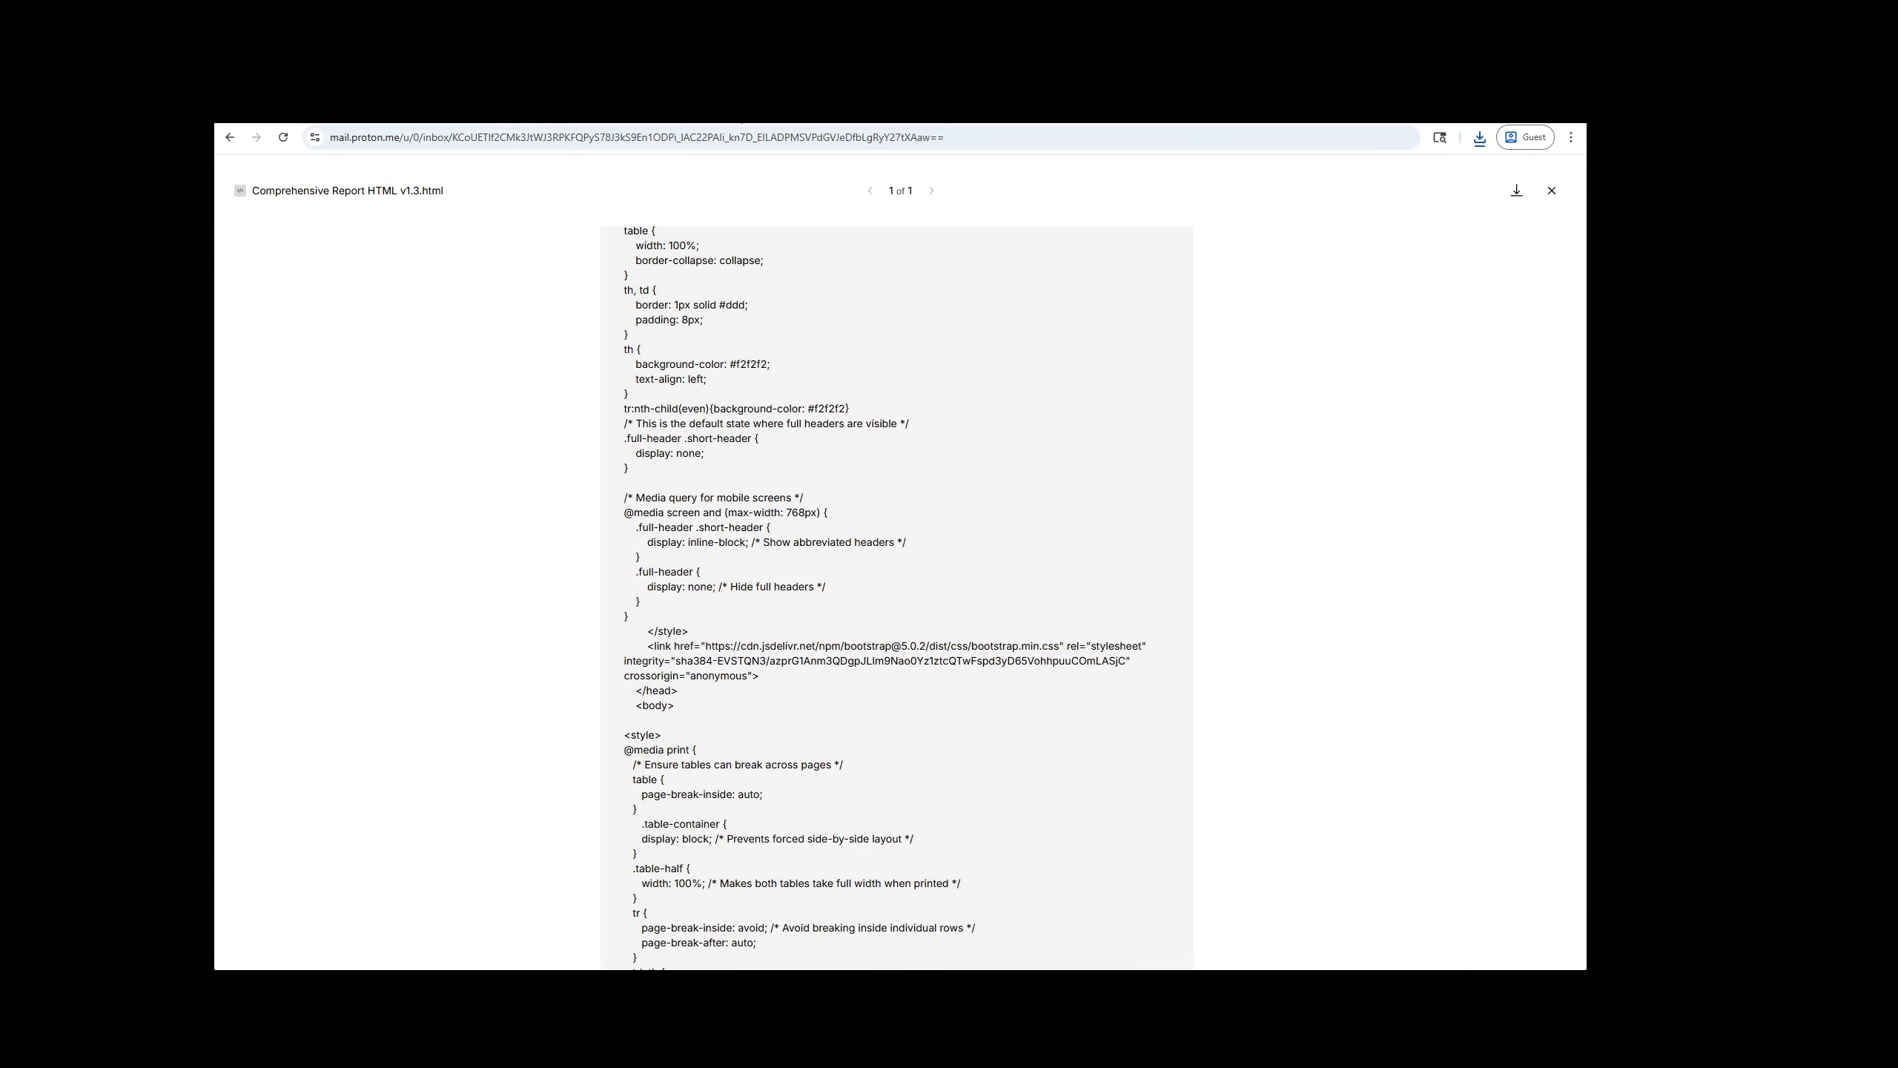
pyautogui.click(1551, 190)
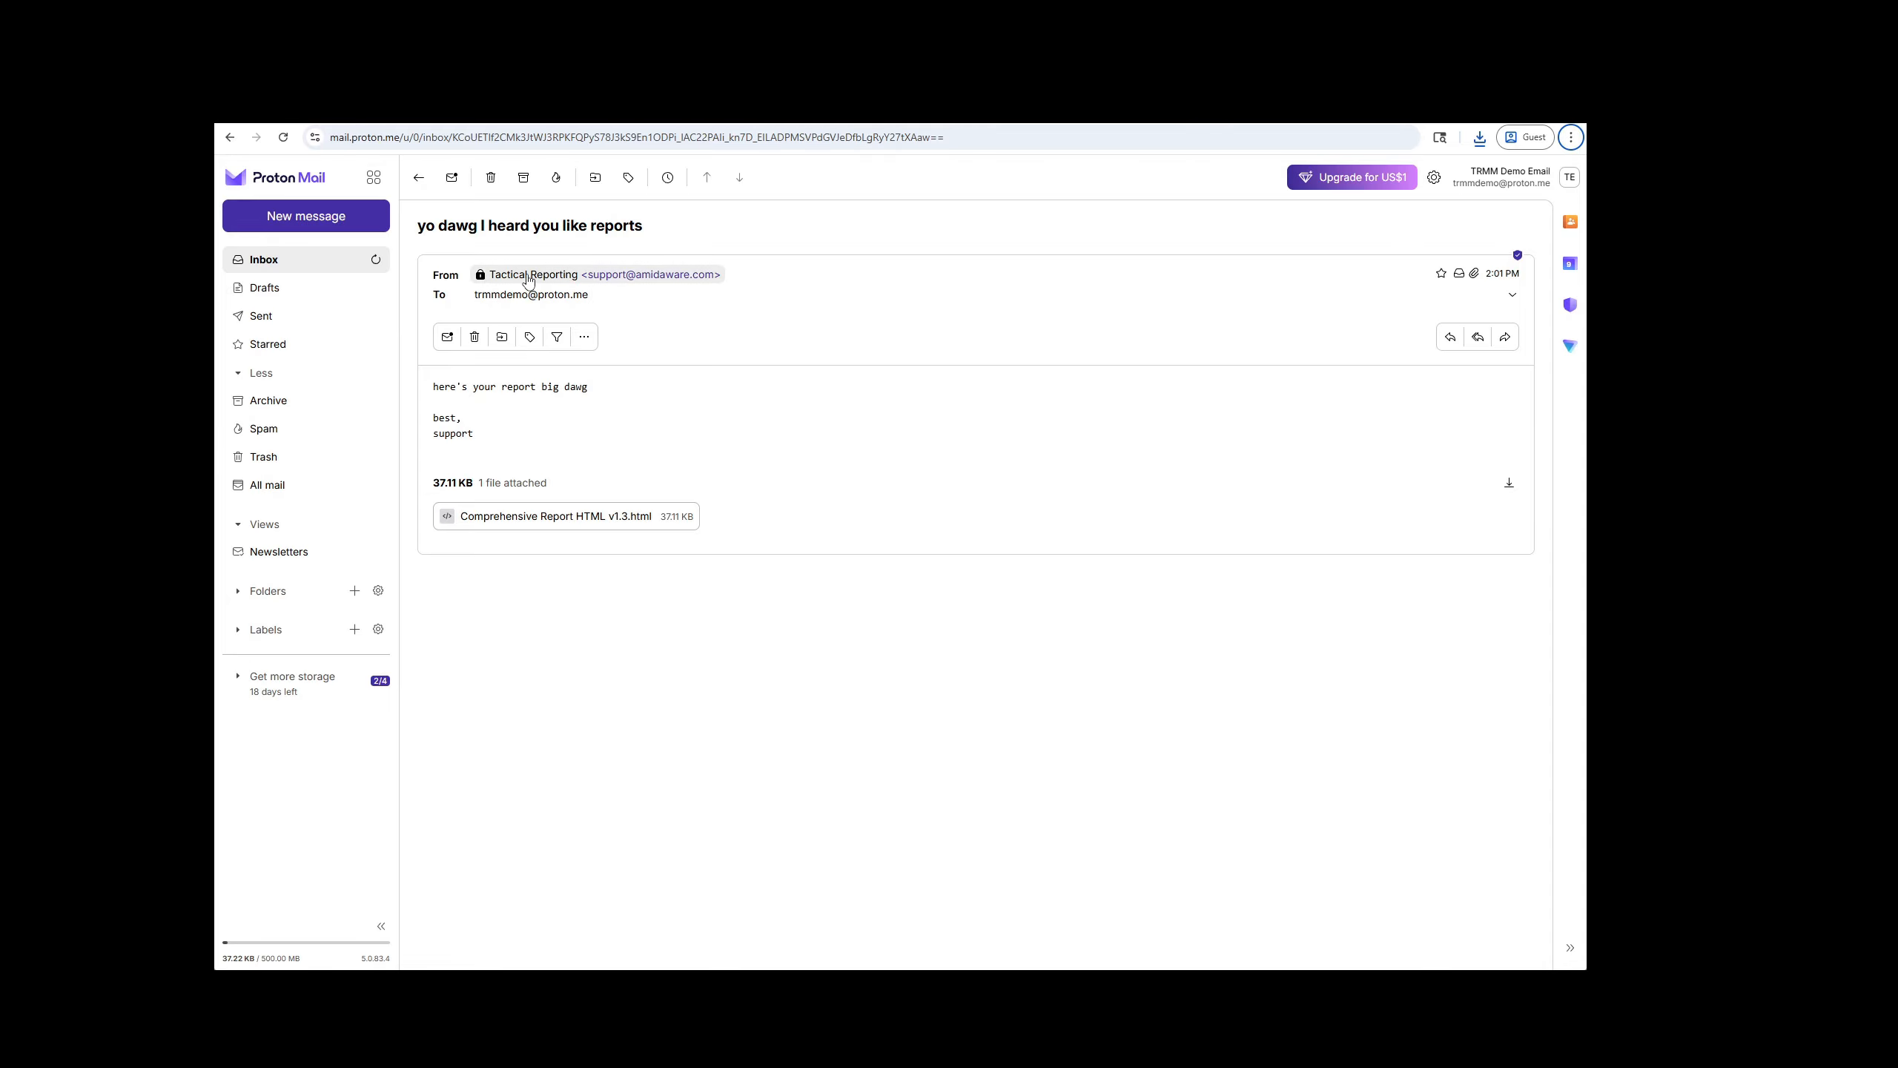
pyautogui.click(321, 263)
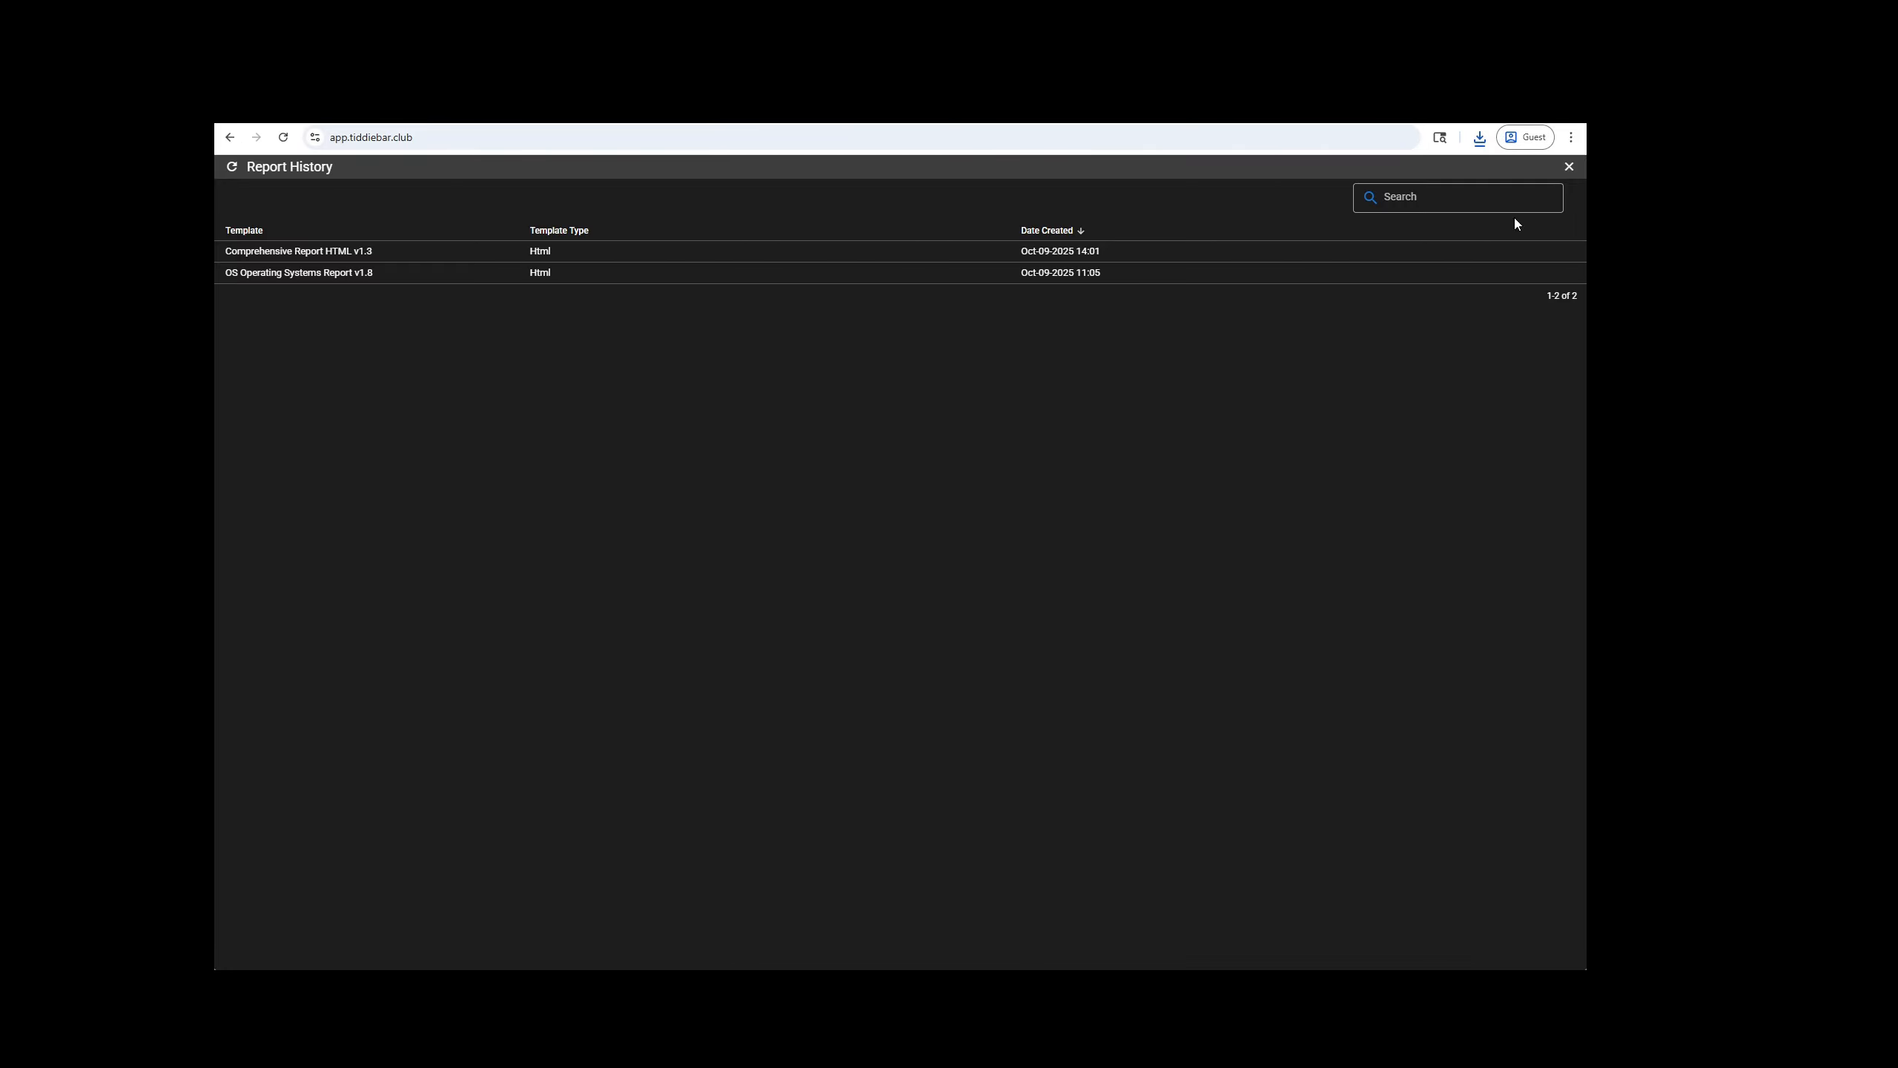
# Step: Switch to Tactical RMM, leave the report history, and check the email alert recipients and SMTP configuration in Global Settings
pyautogui.click(1568, 166)
pyautogui.click(1569, 166)
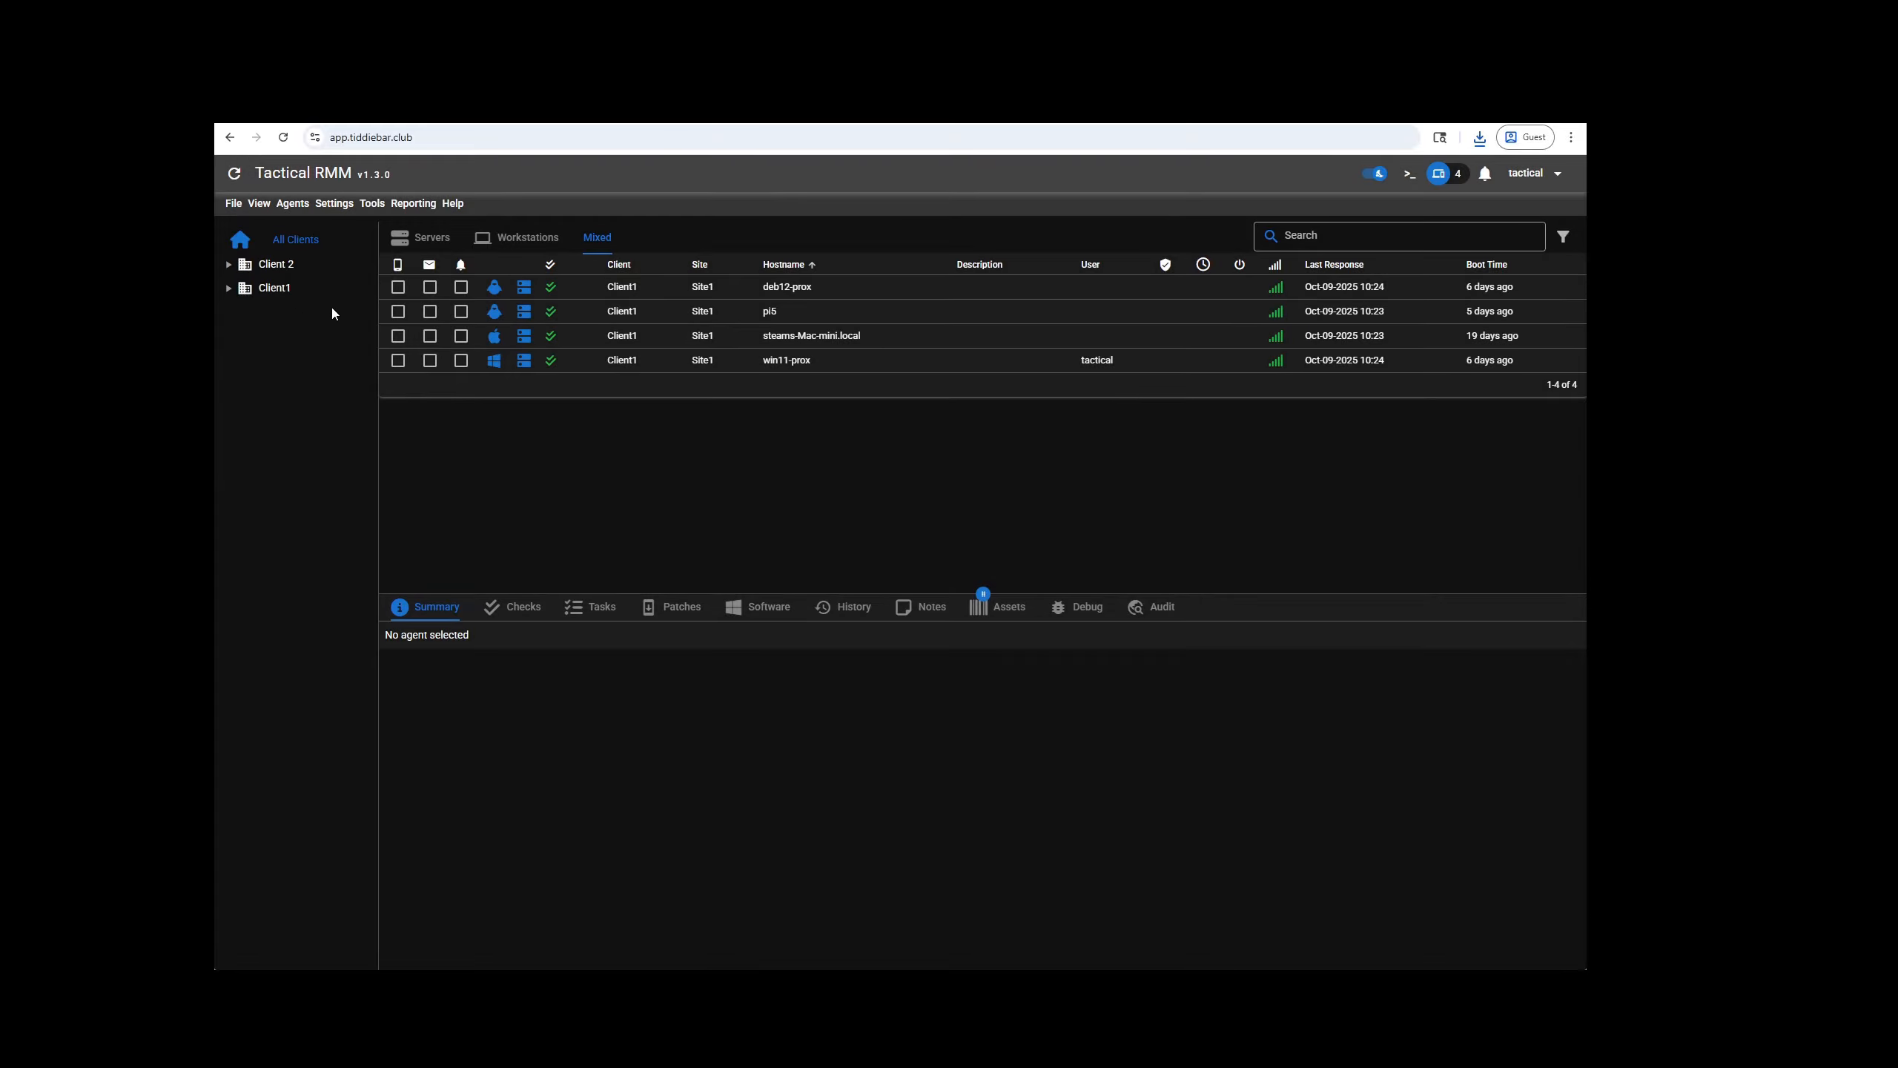
pyautogui.click(336, 204)
pyautogui.click(351, 368)
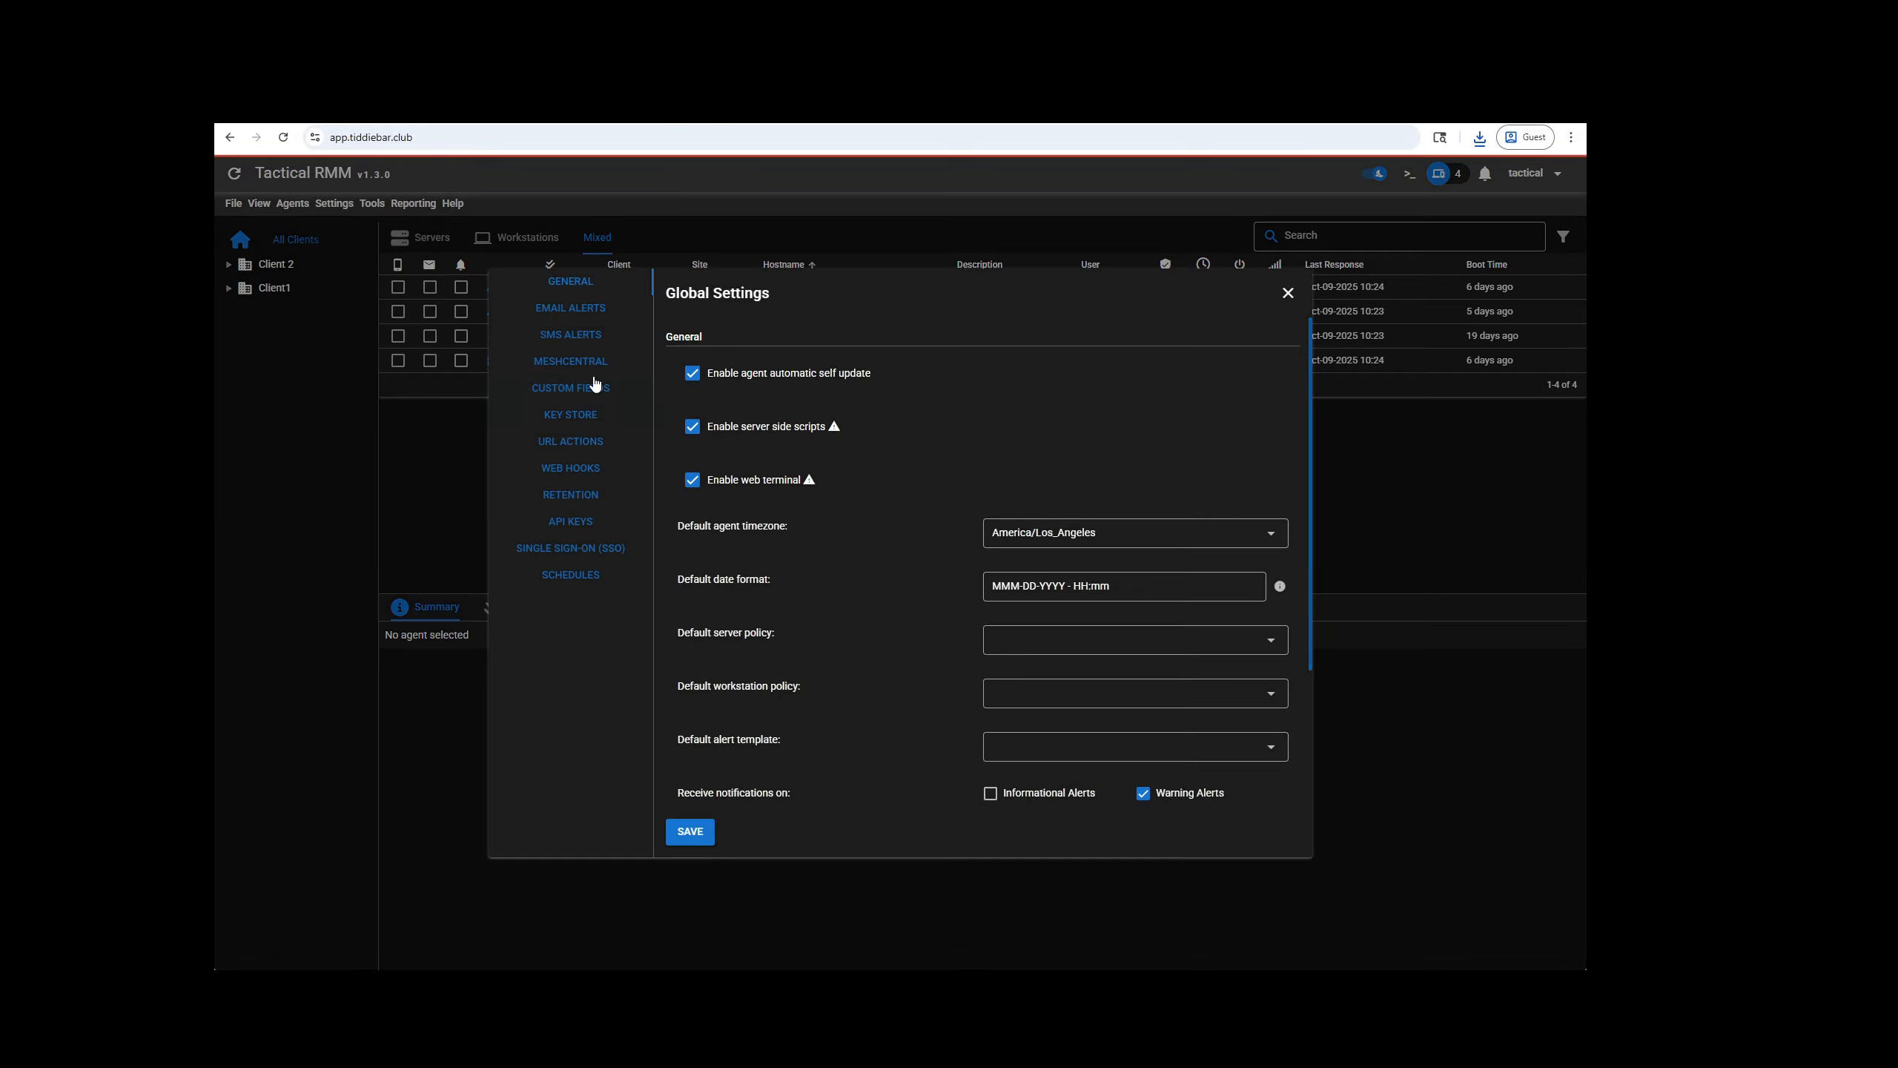
pyautogui.click(568, 310)
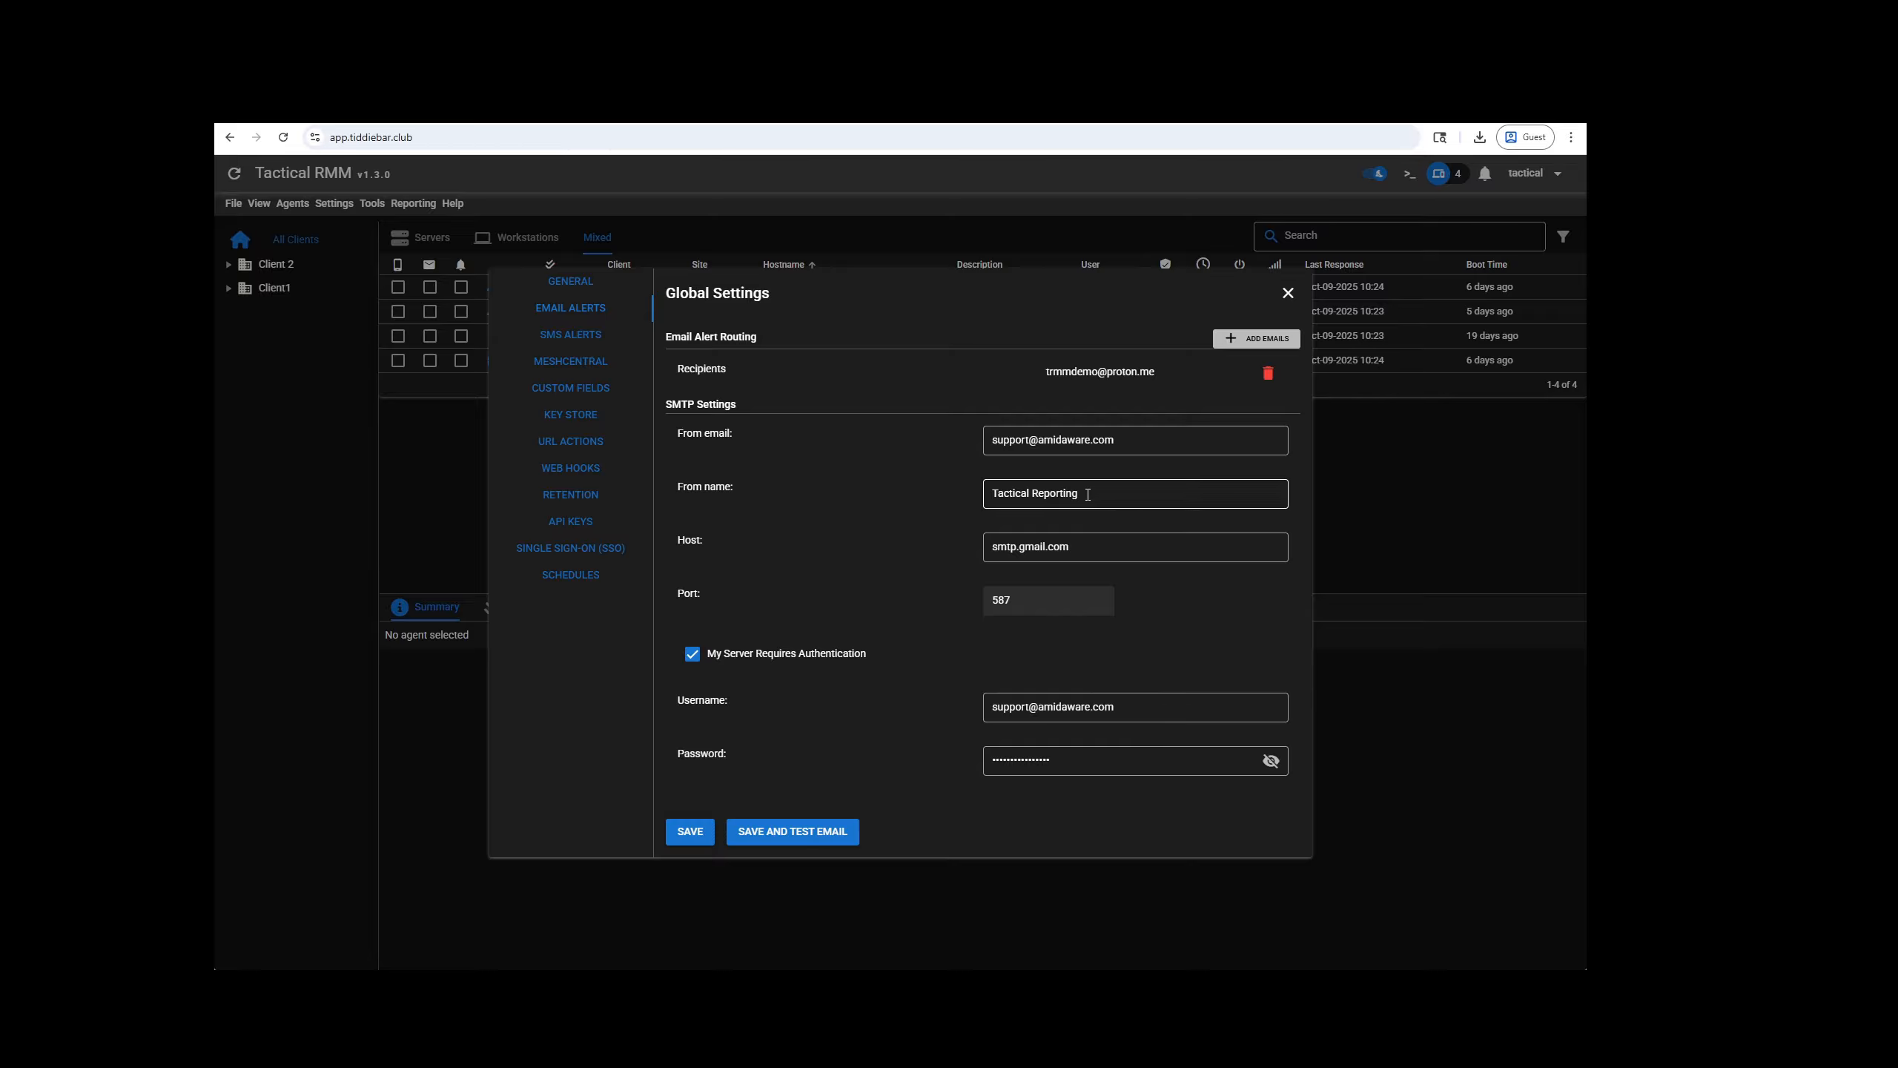
pyautogui.press('alt')
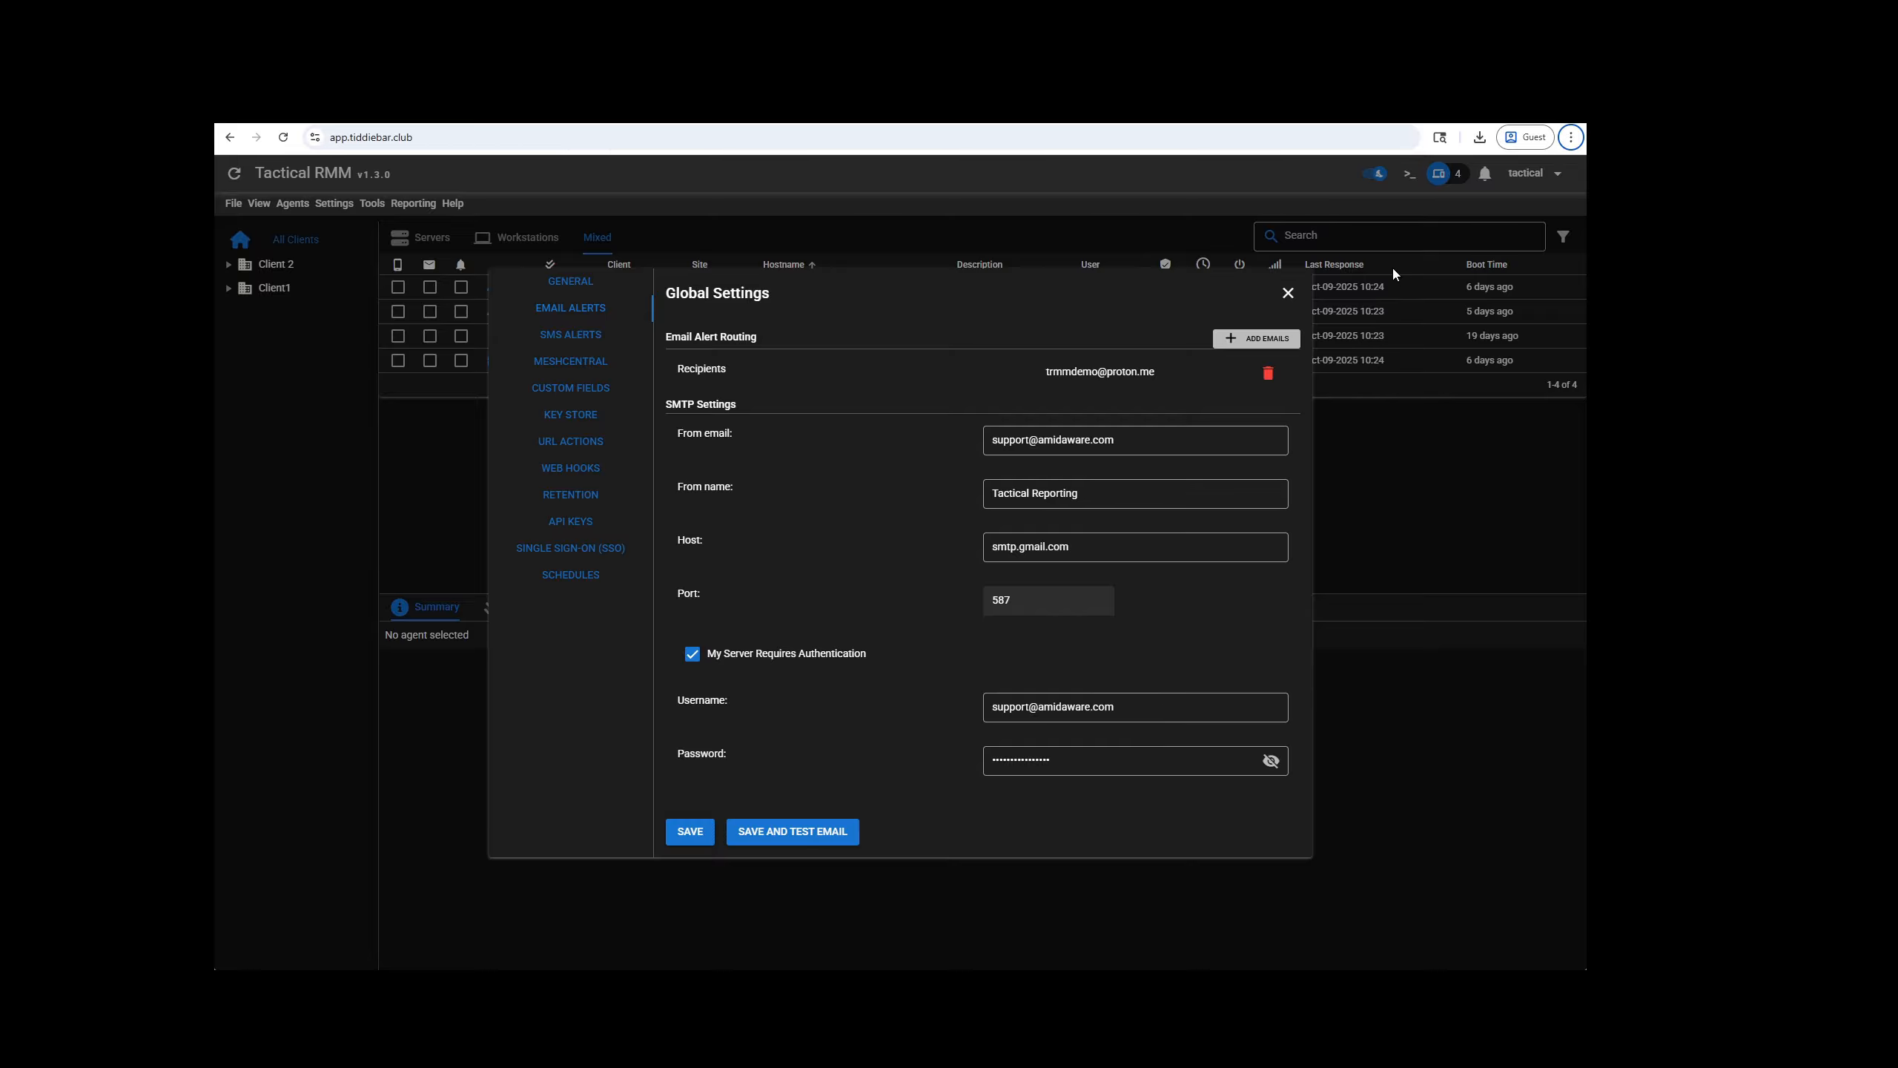
pyautogui.click(1287, 292)
# Step: Open the report schedules list in the Reporting Manager
pyautogui.click(396, 204)
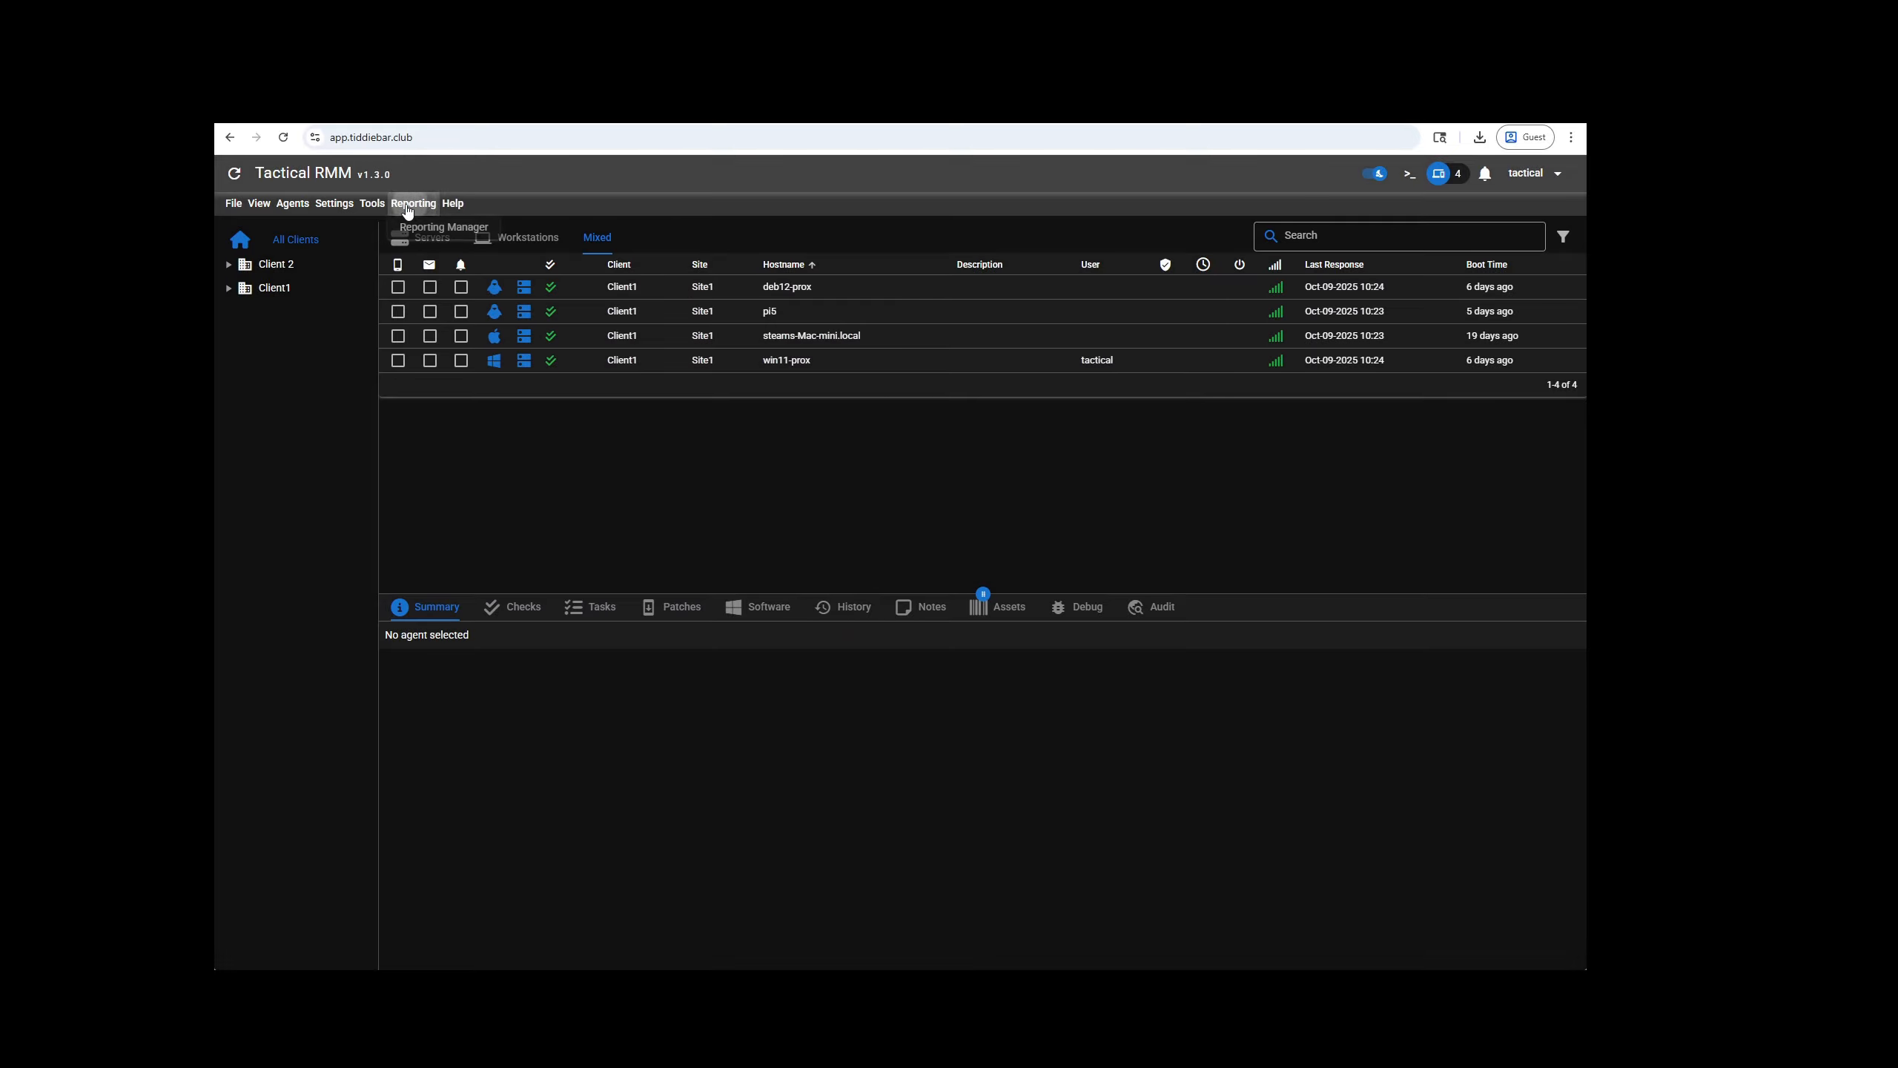
pyautogui.click(430, 232)
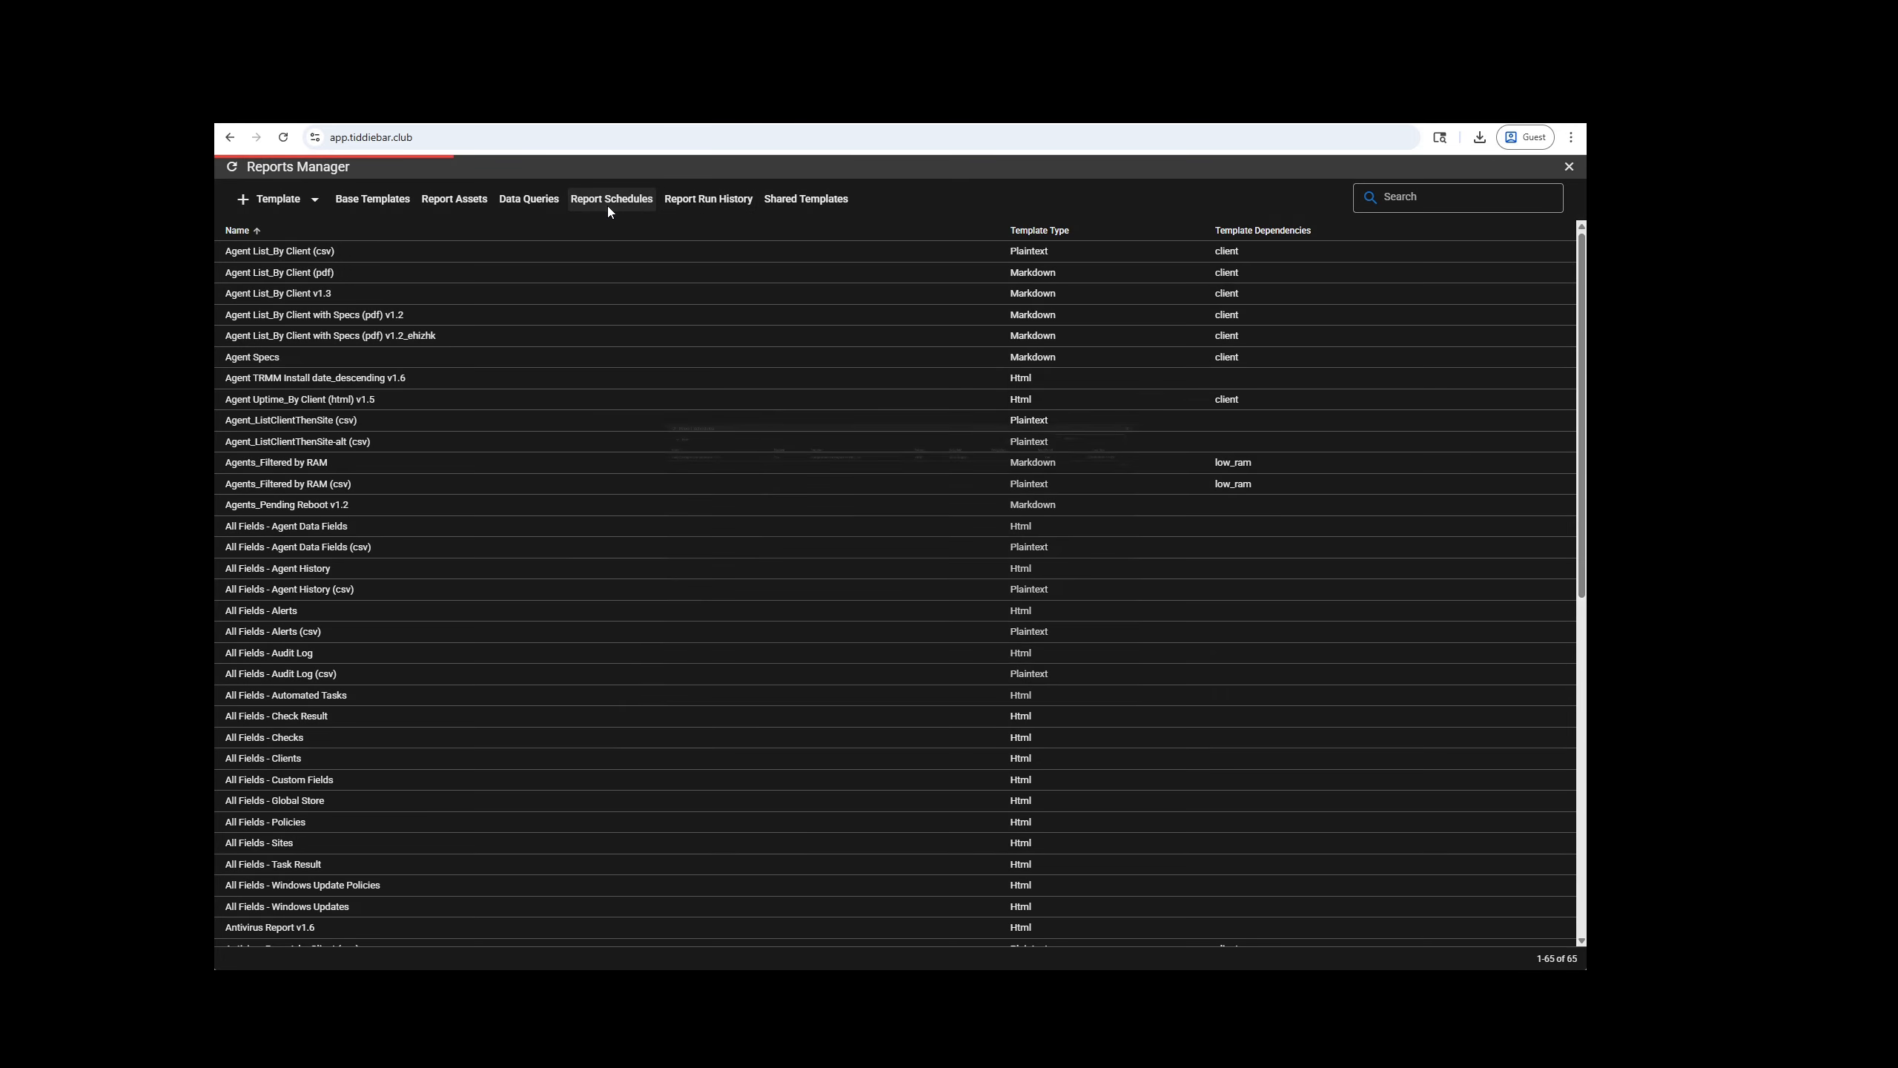
pyautogui.click(610, 202)
# Step: Clone the "Daily OS report for customer XYZ" schedule to inspect the copy's prefilled options, and cancel it
pyautogui.click(503, 261)
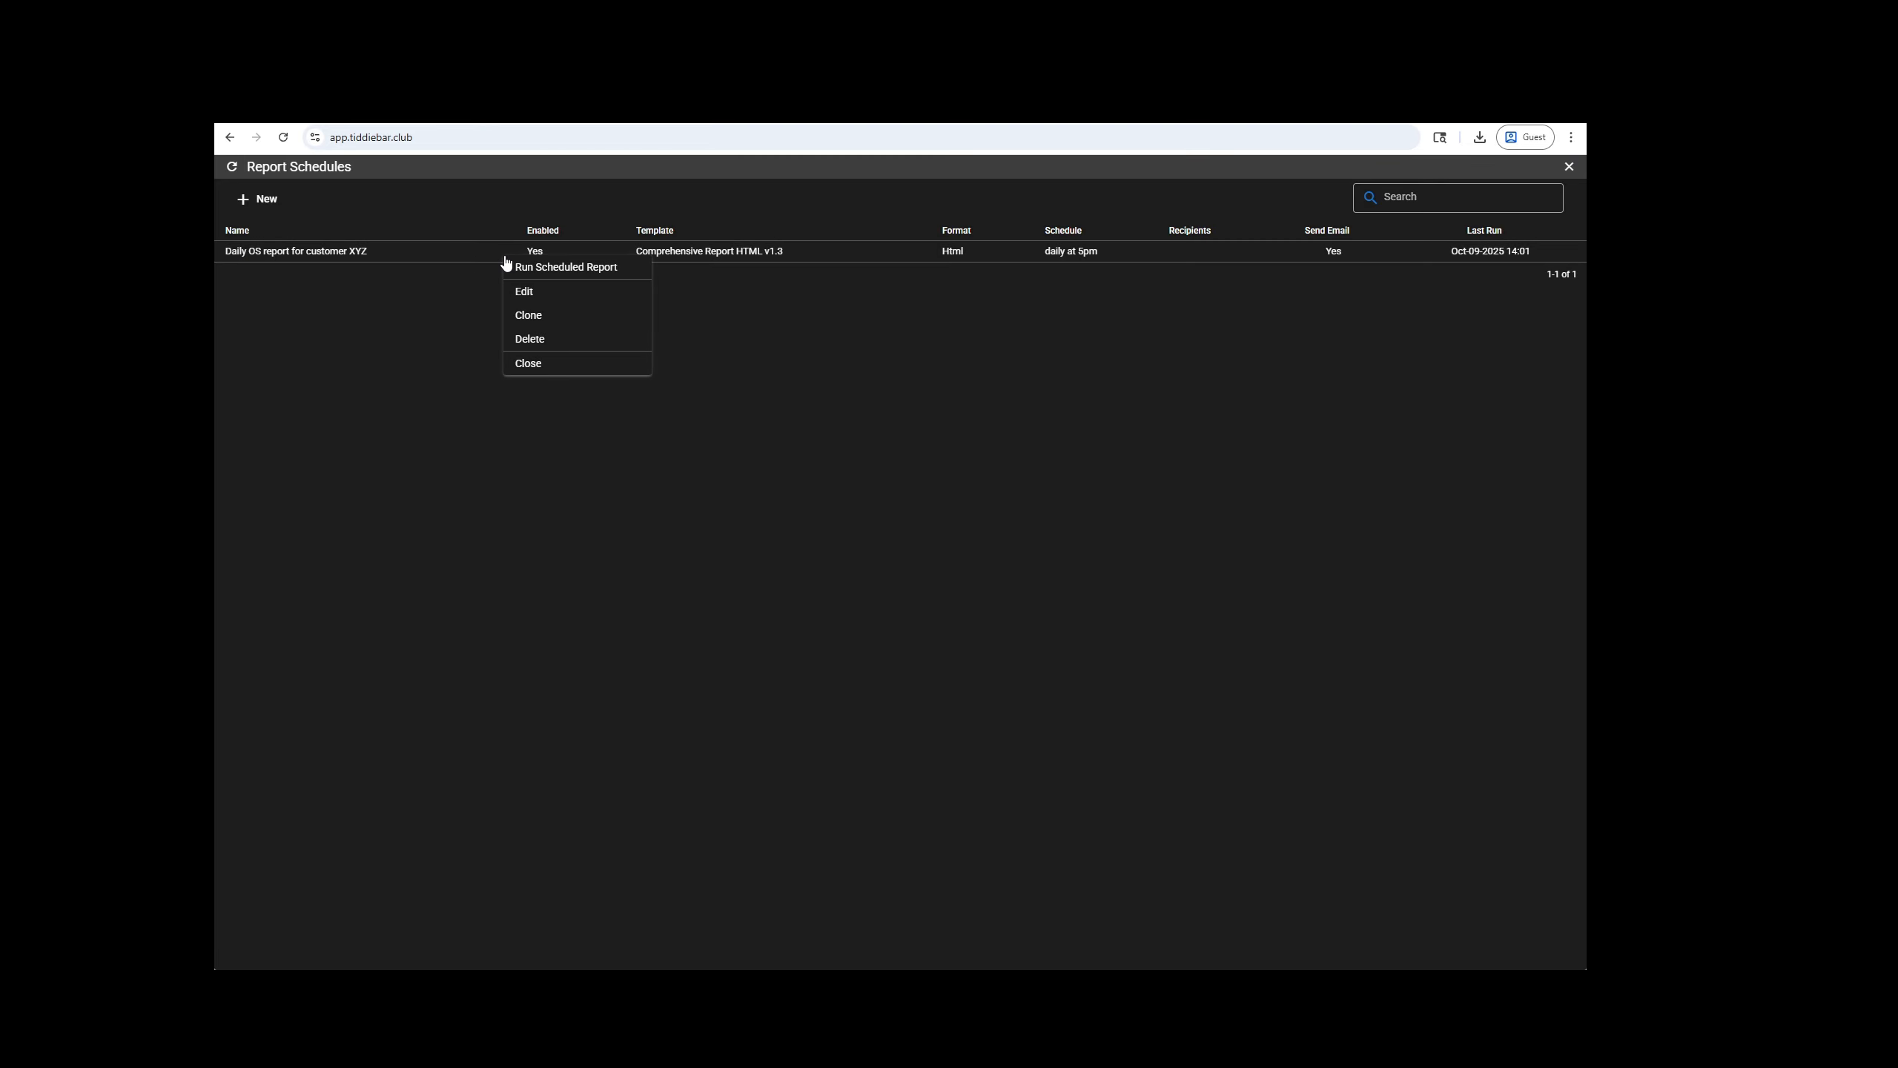
pyautogui.click(553, 326)
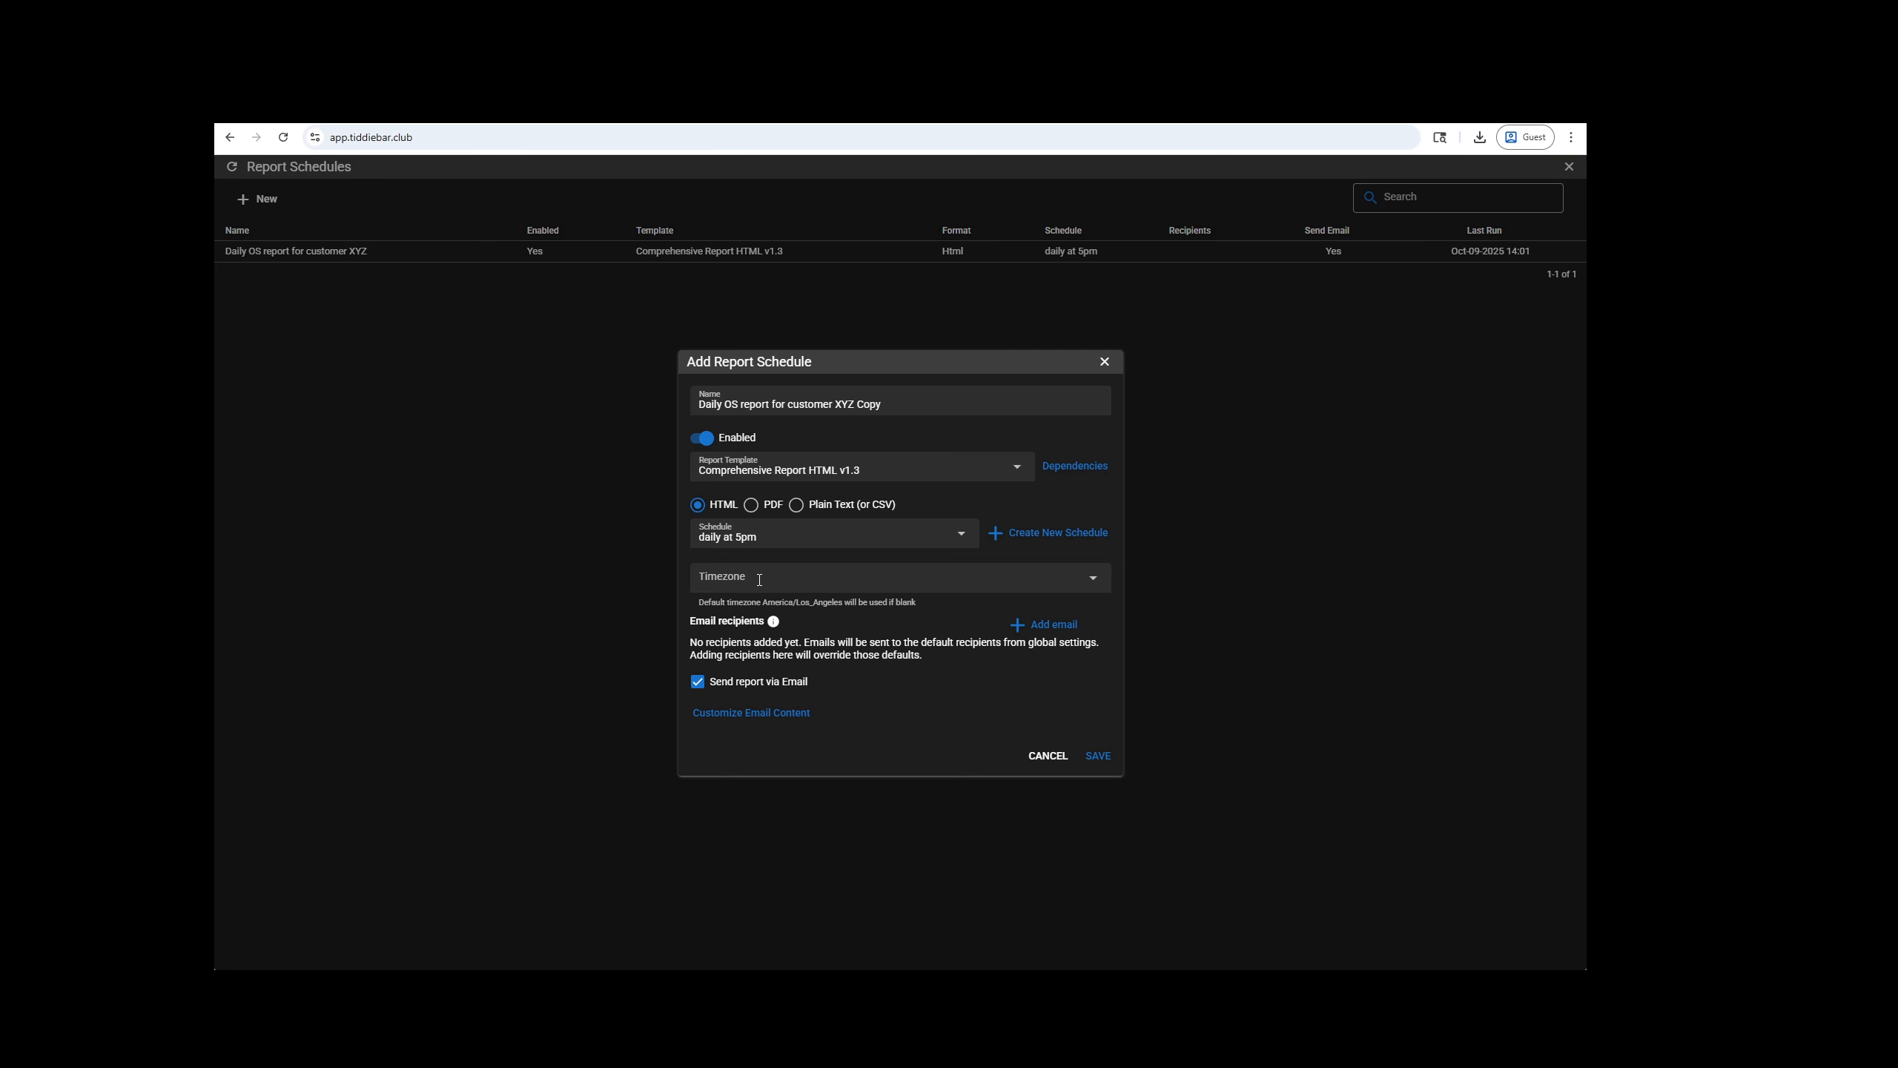
pyautogui.click(1046, 740)
# Step: Edit the "Daily OS report for customer XYZ" schedule to use the template Agent List_By Client with Specs (pdf) v1.2
pyautogui.click(621, 258)
pyautogui.click(660, 295)
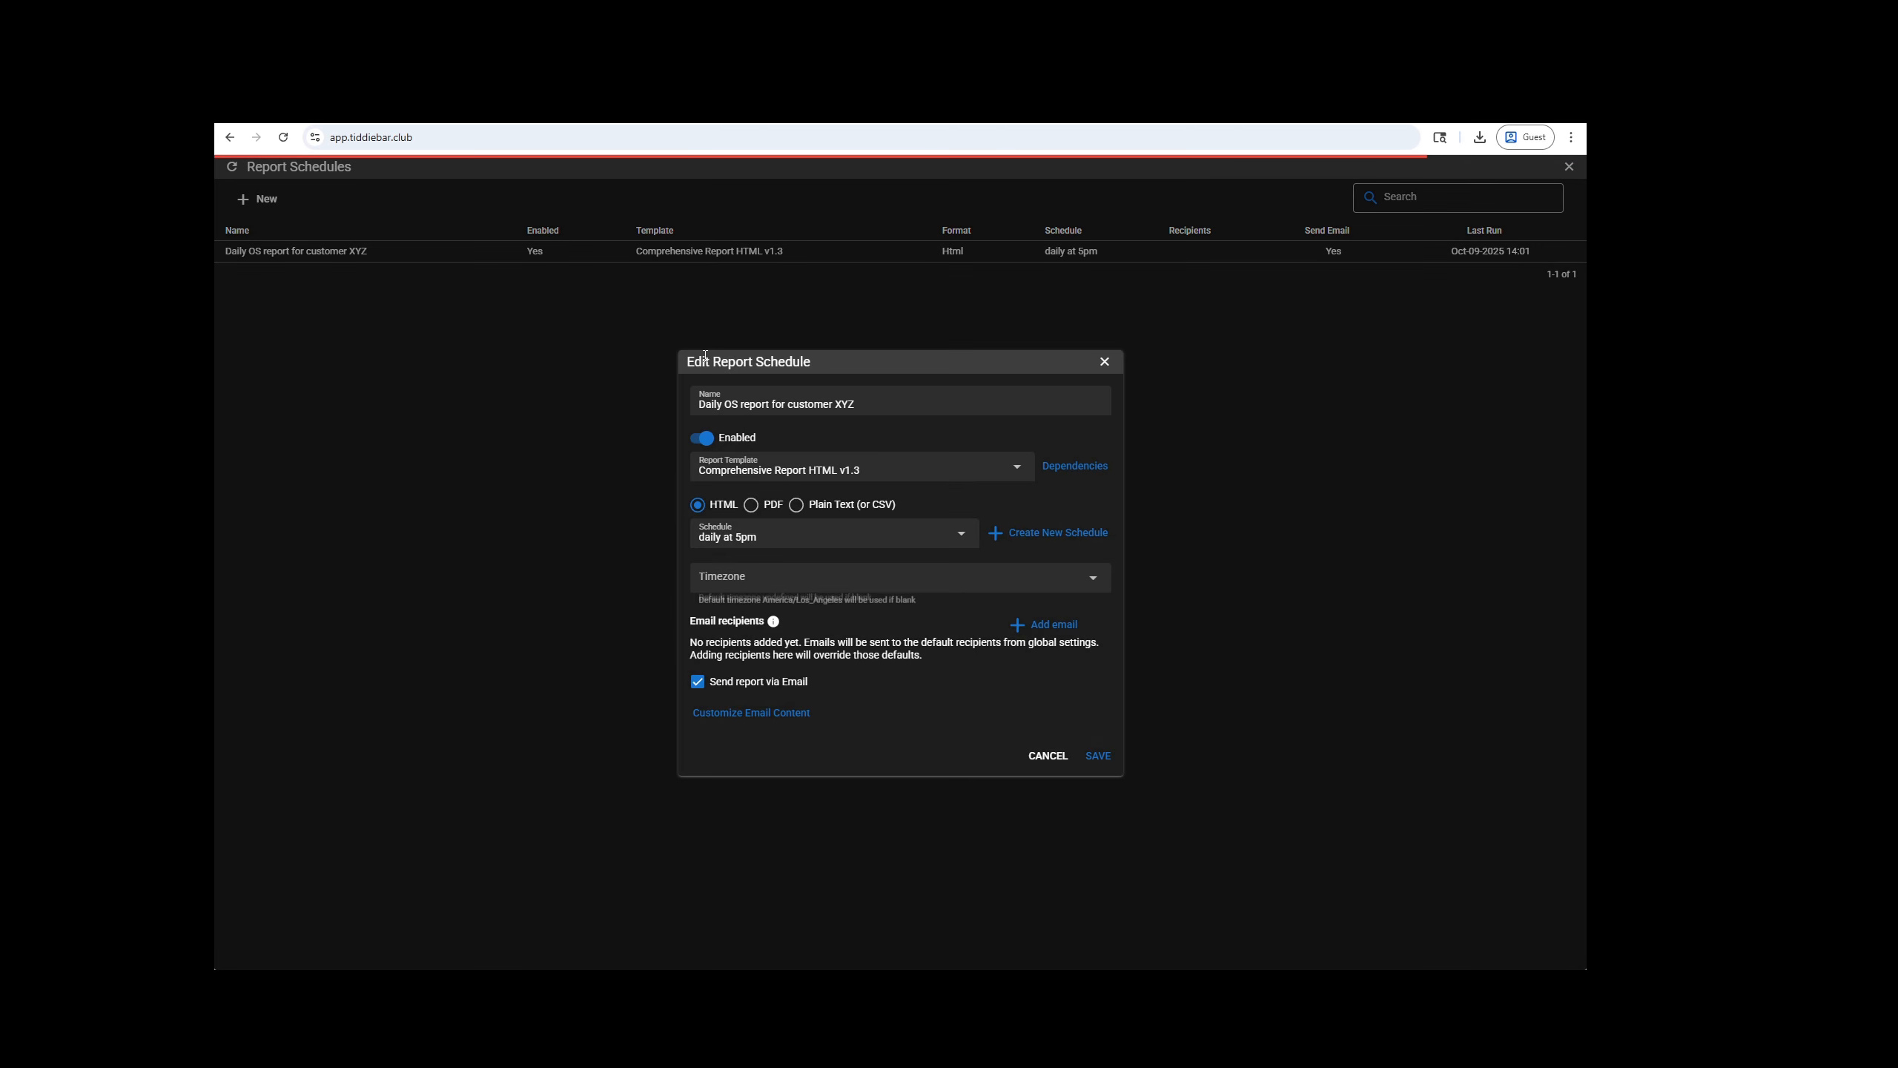
pyautogui.click(1019, 467)
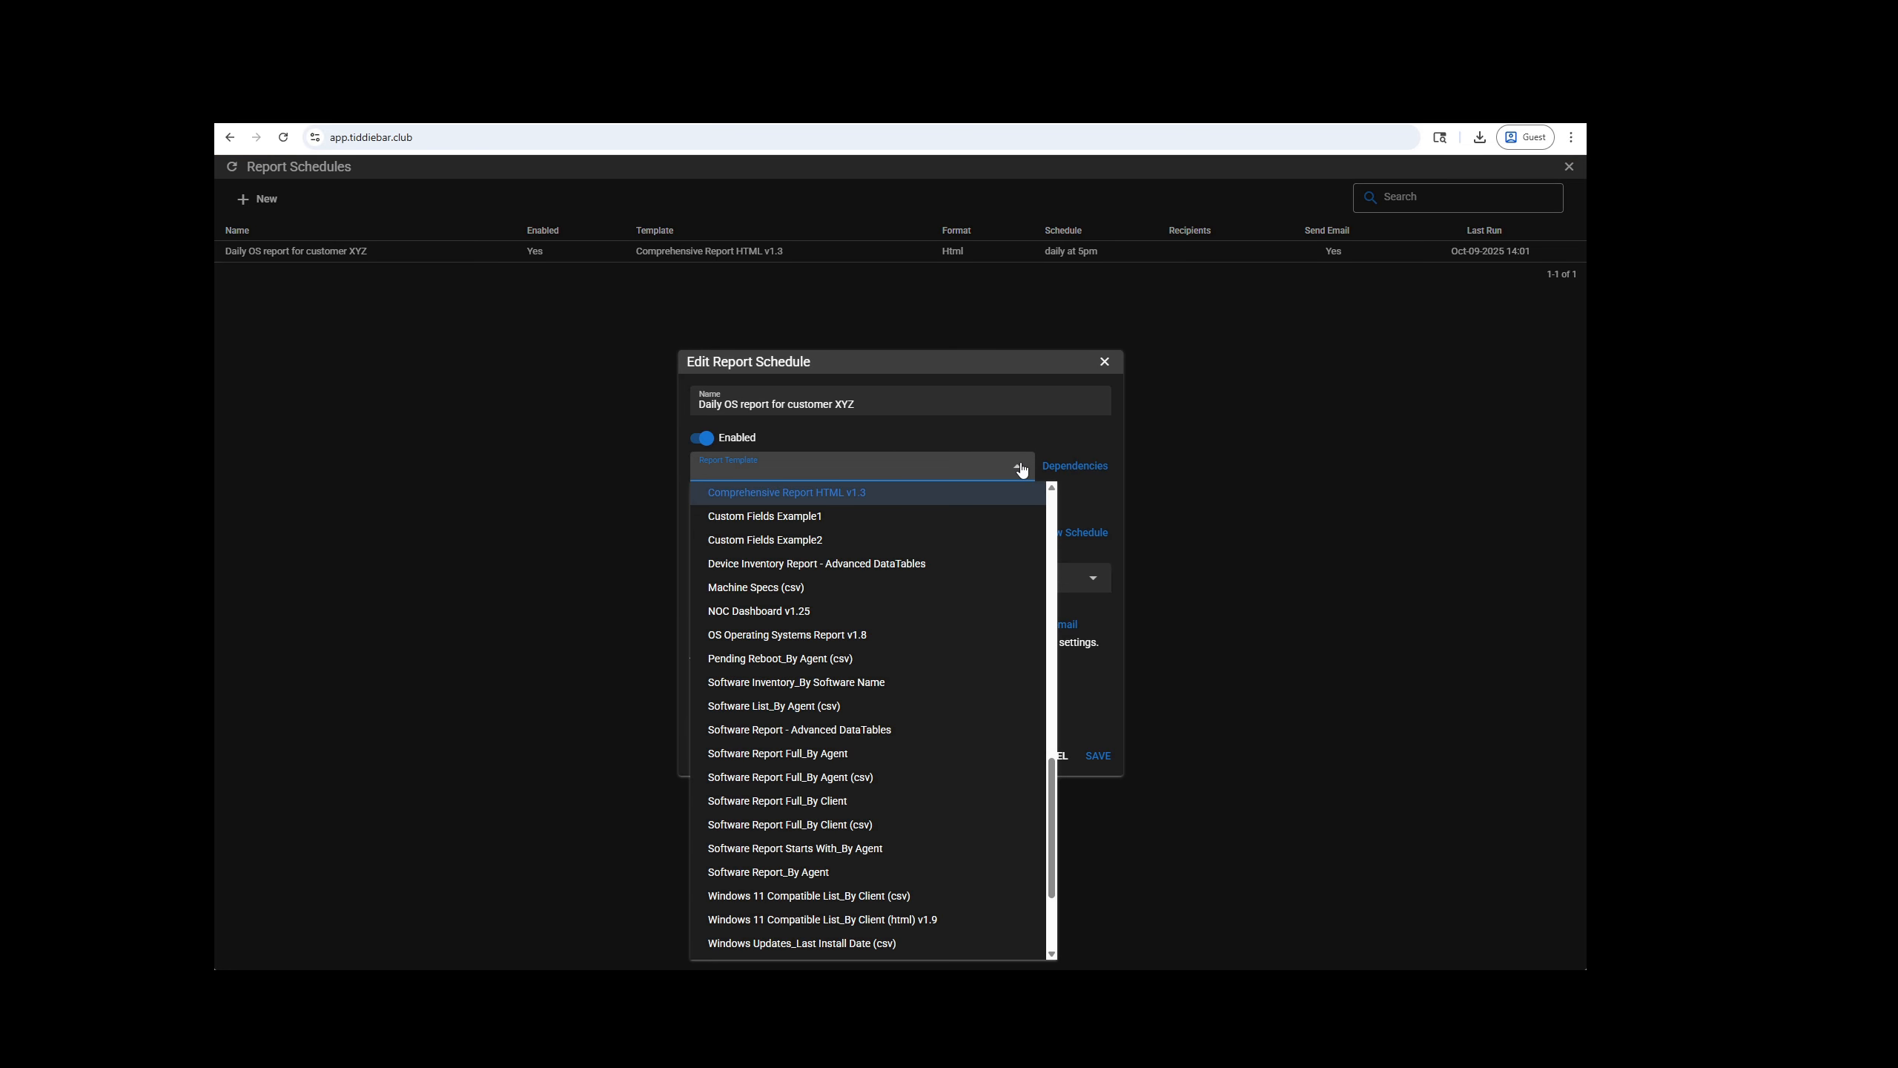
pyautogui.write('pdf')
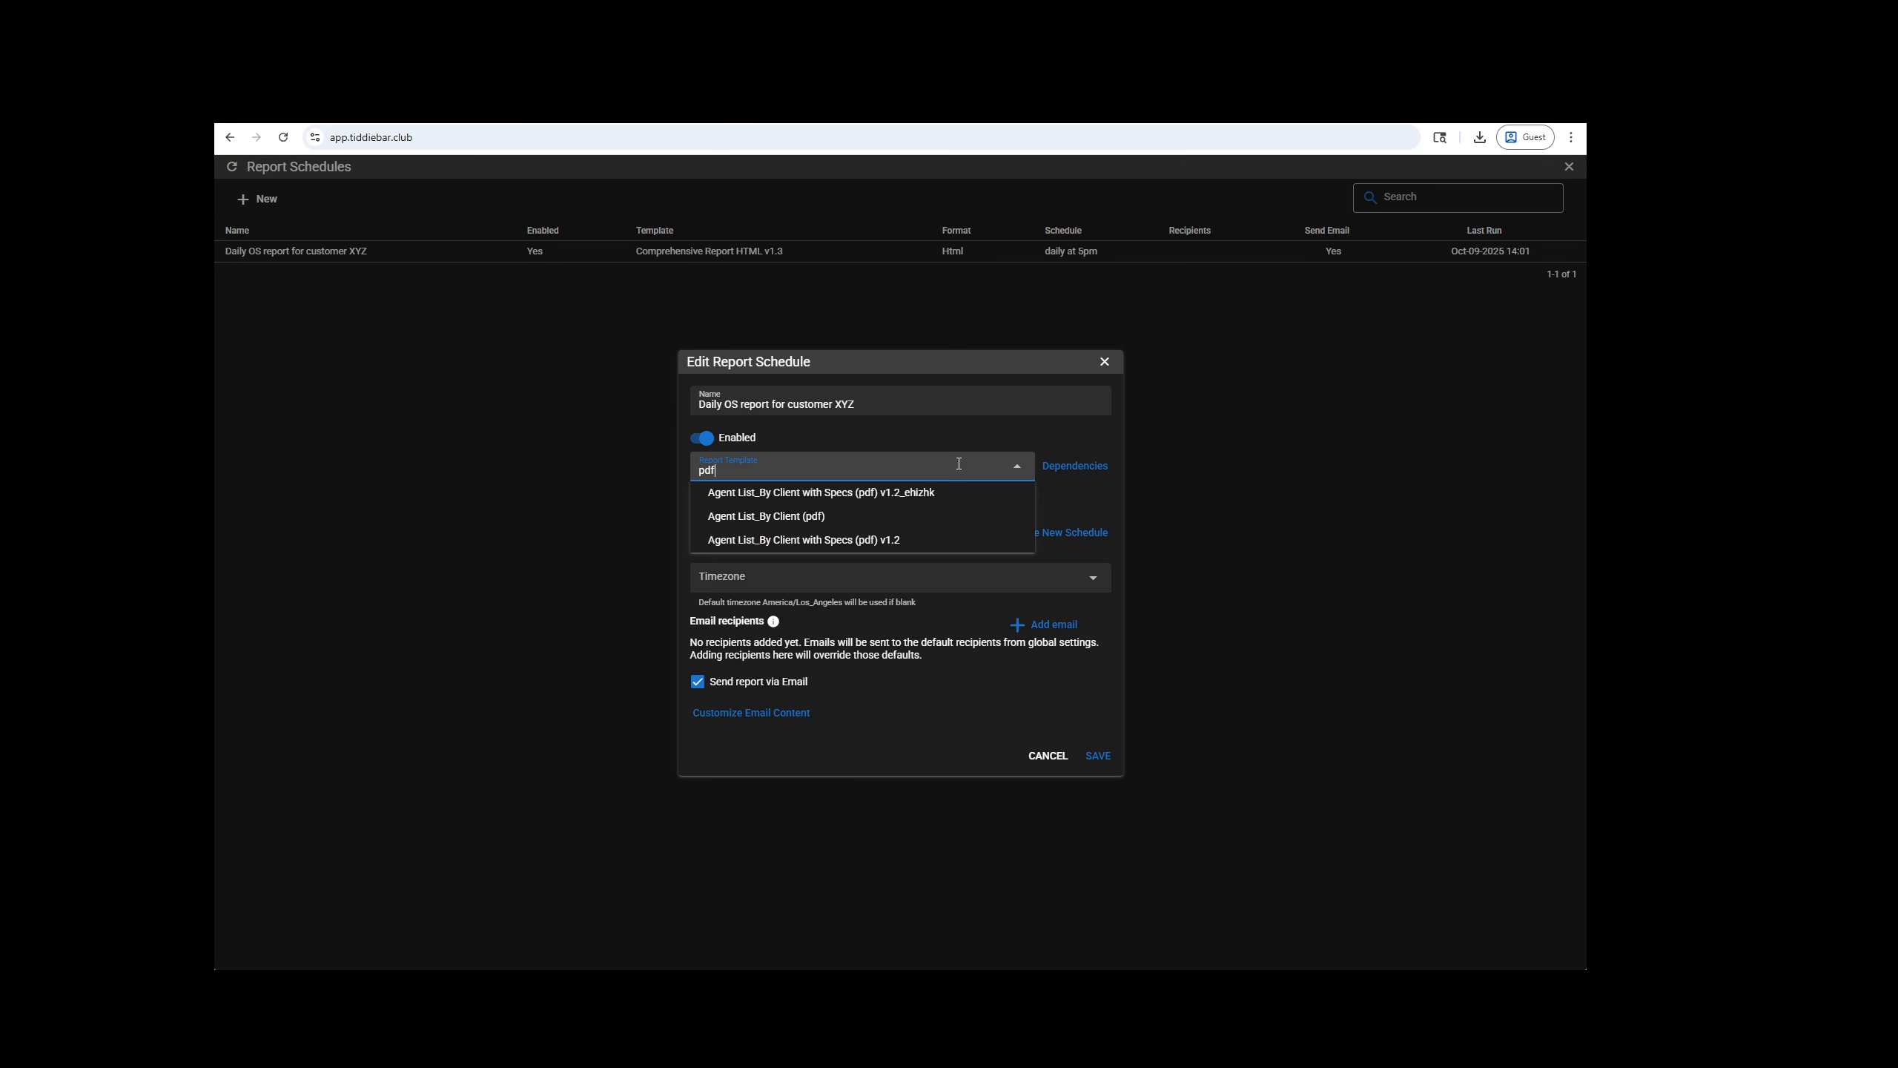
pyautogui.click(816, 540)
# Step: Choose a client for the template's dependency and set the report format to PDF
pyautogui.click(1073, 463)
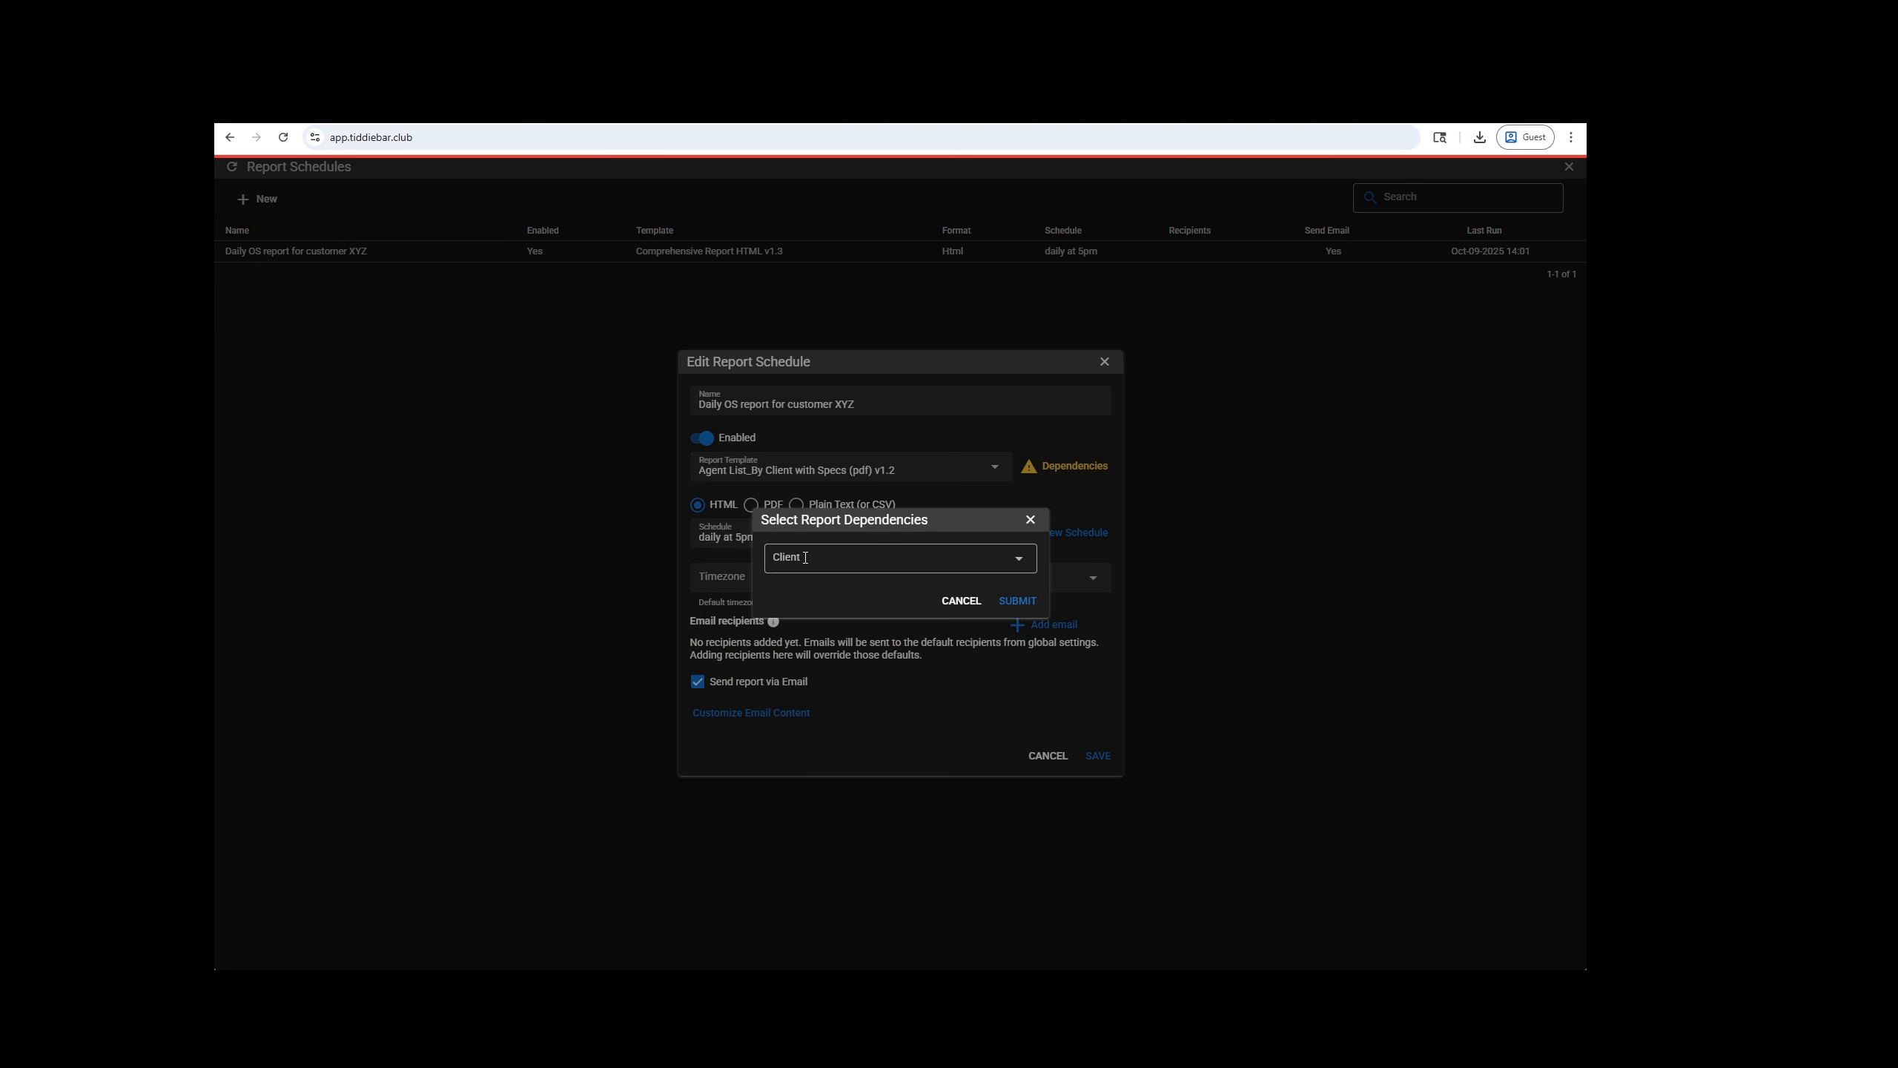
pyautogui.click(815, 560)
pyautogui.click(814, 588)
pyautogui.click(1013, 600)
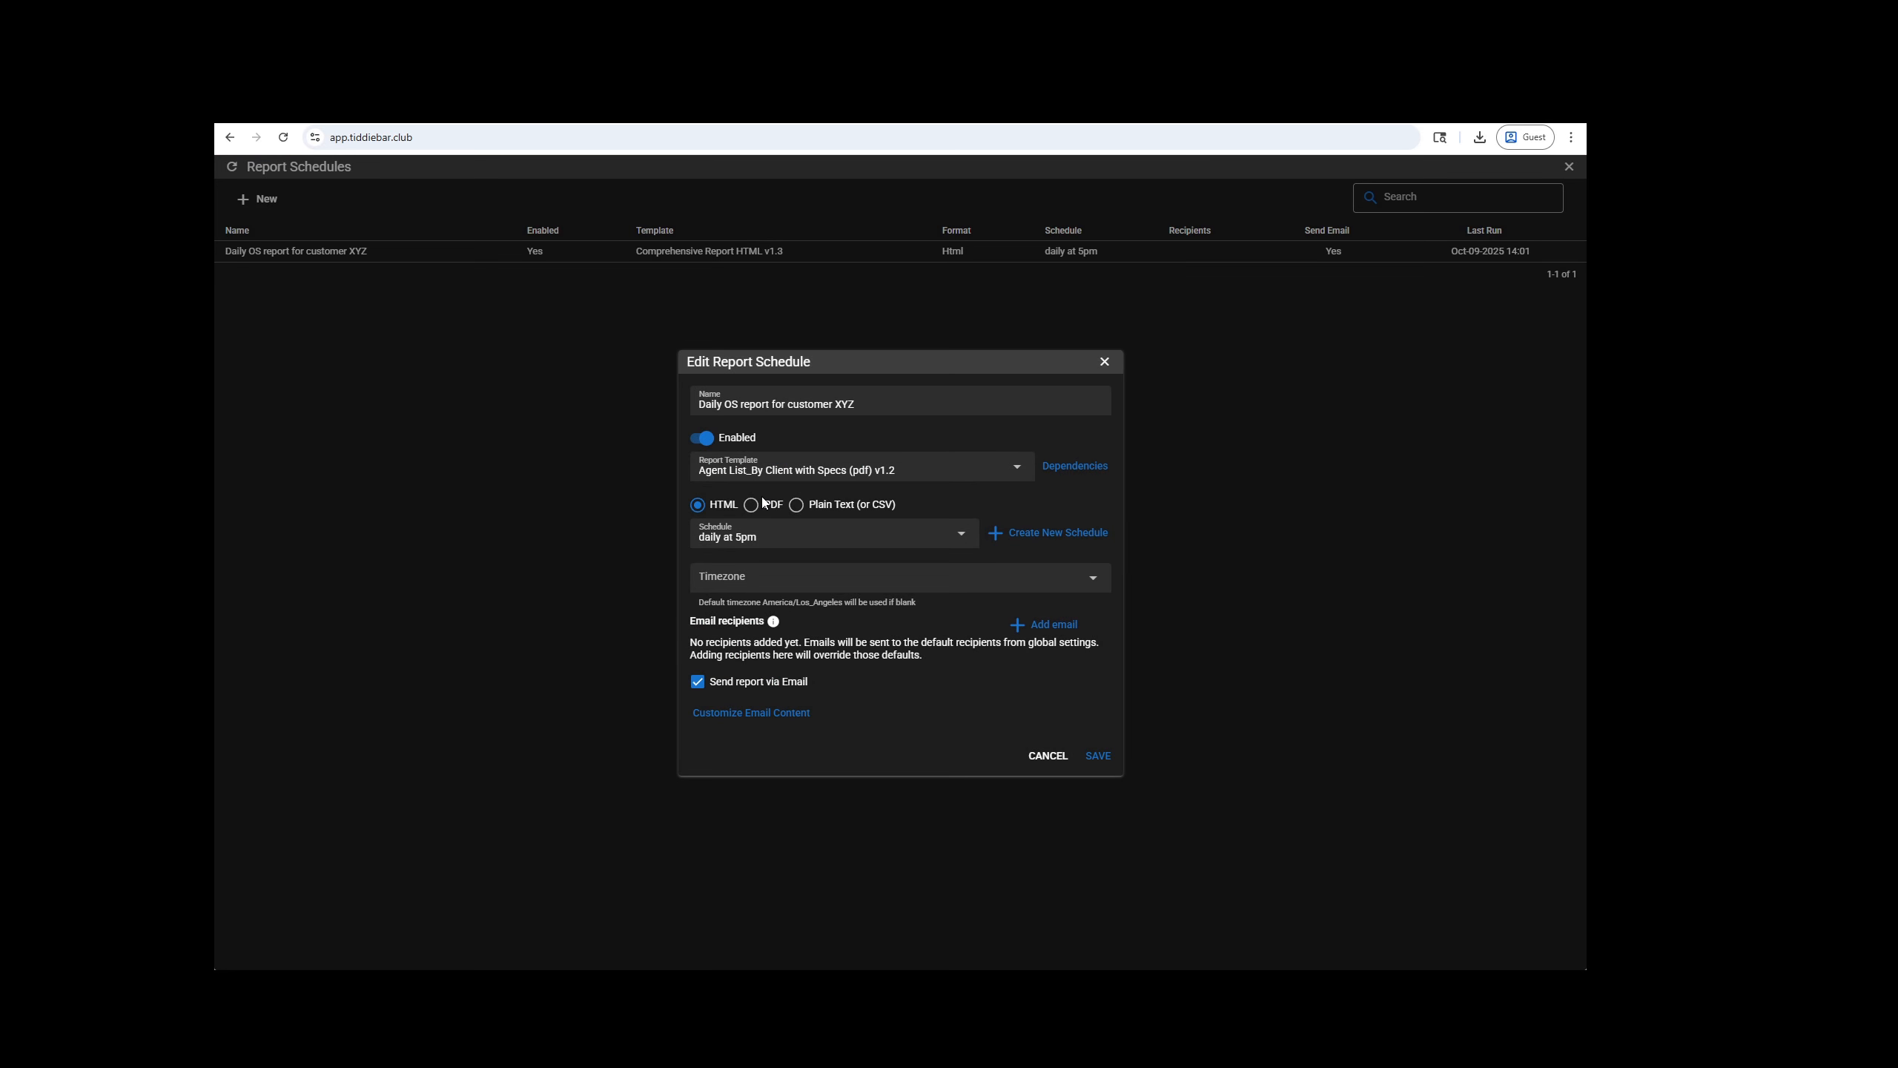
pyautogui.click(769, 515)
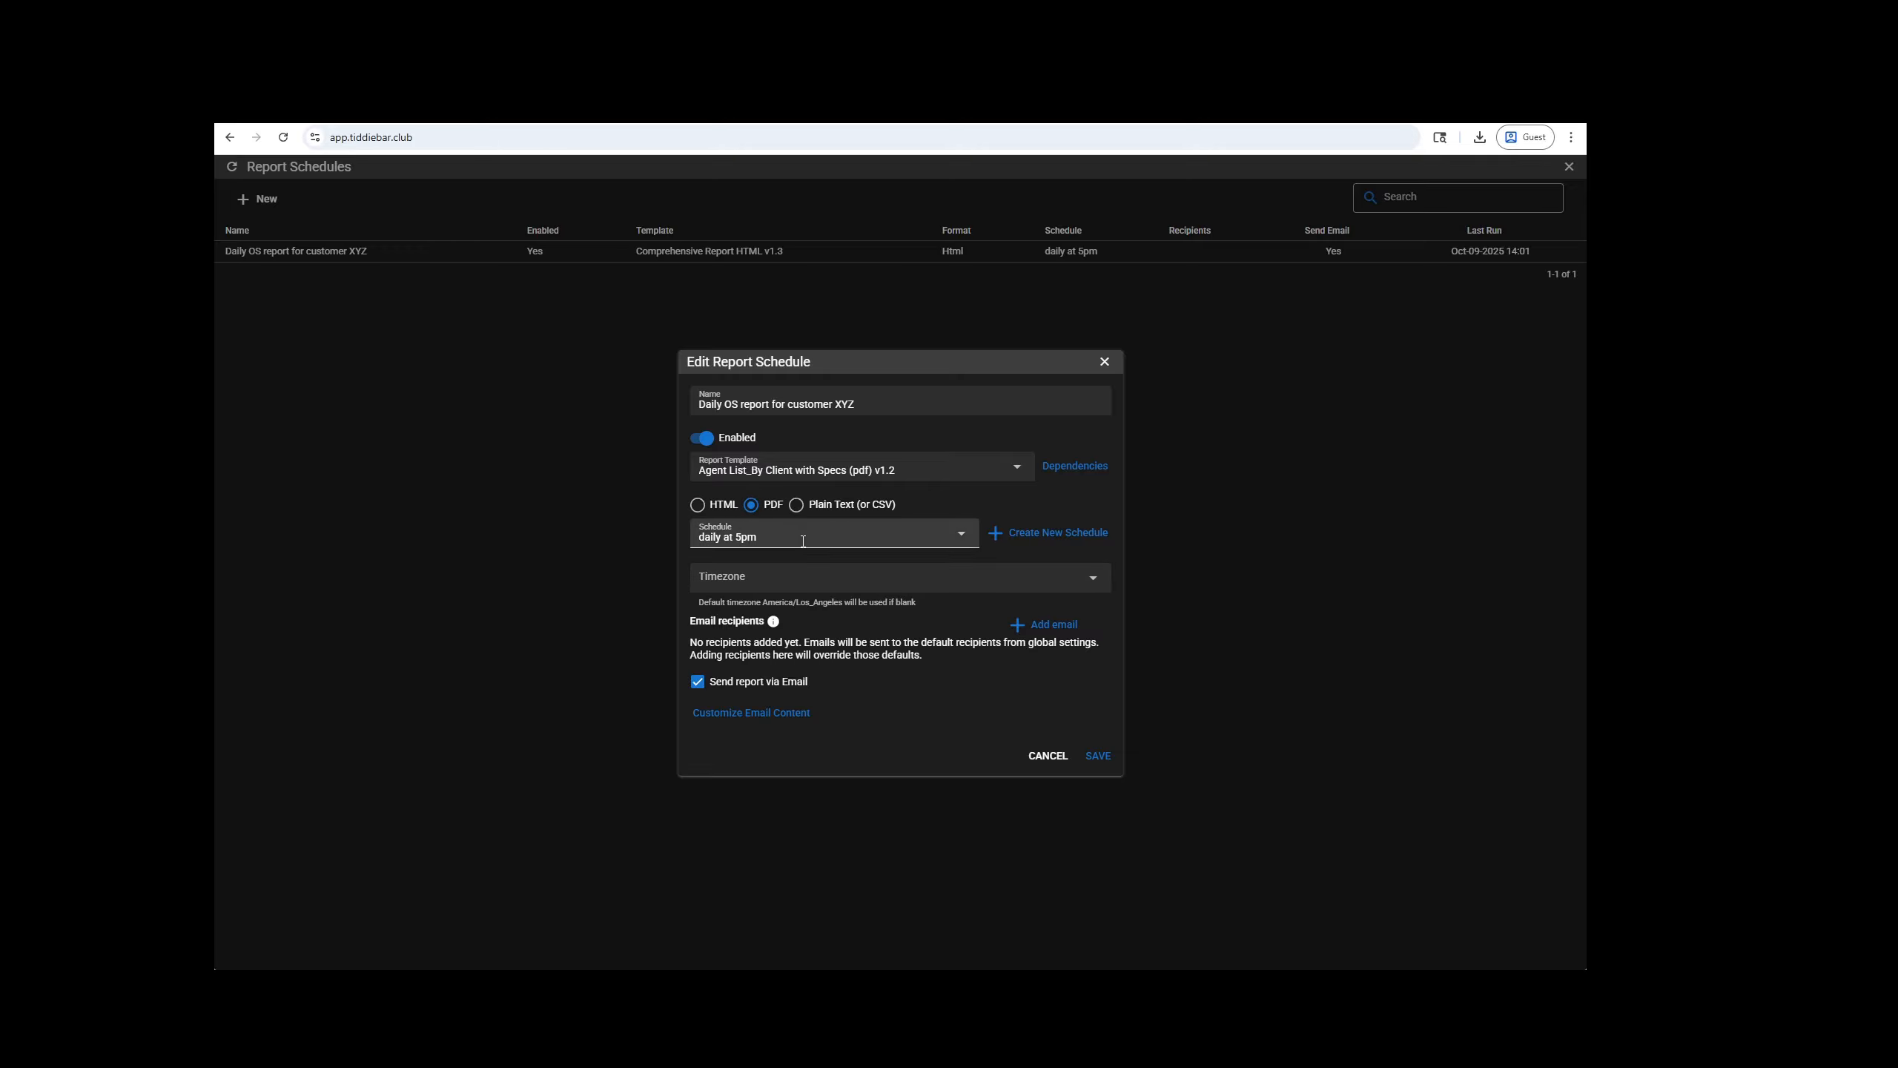
# Step: Customize the email with subject "this is a pdf" and attachment name "not_a_virus", and save the email options and the schedule
pyautogui.click(751, 711)
pyautogui.moveTo(852, 463); pyautogui.dragTo(683, 448)
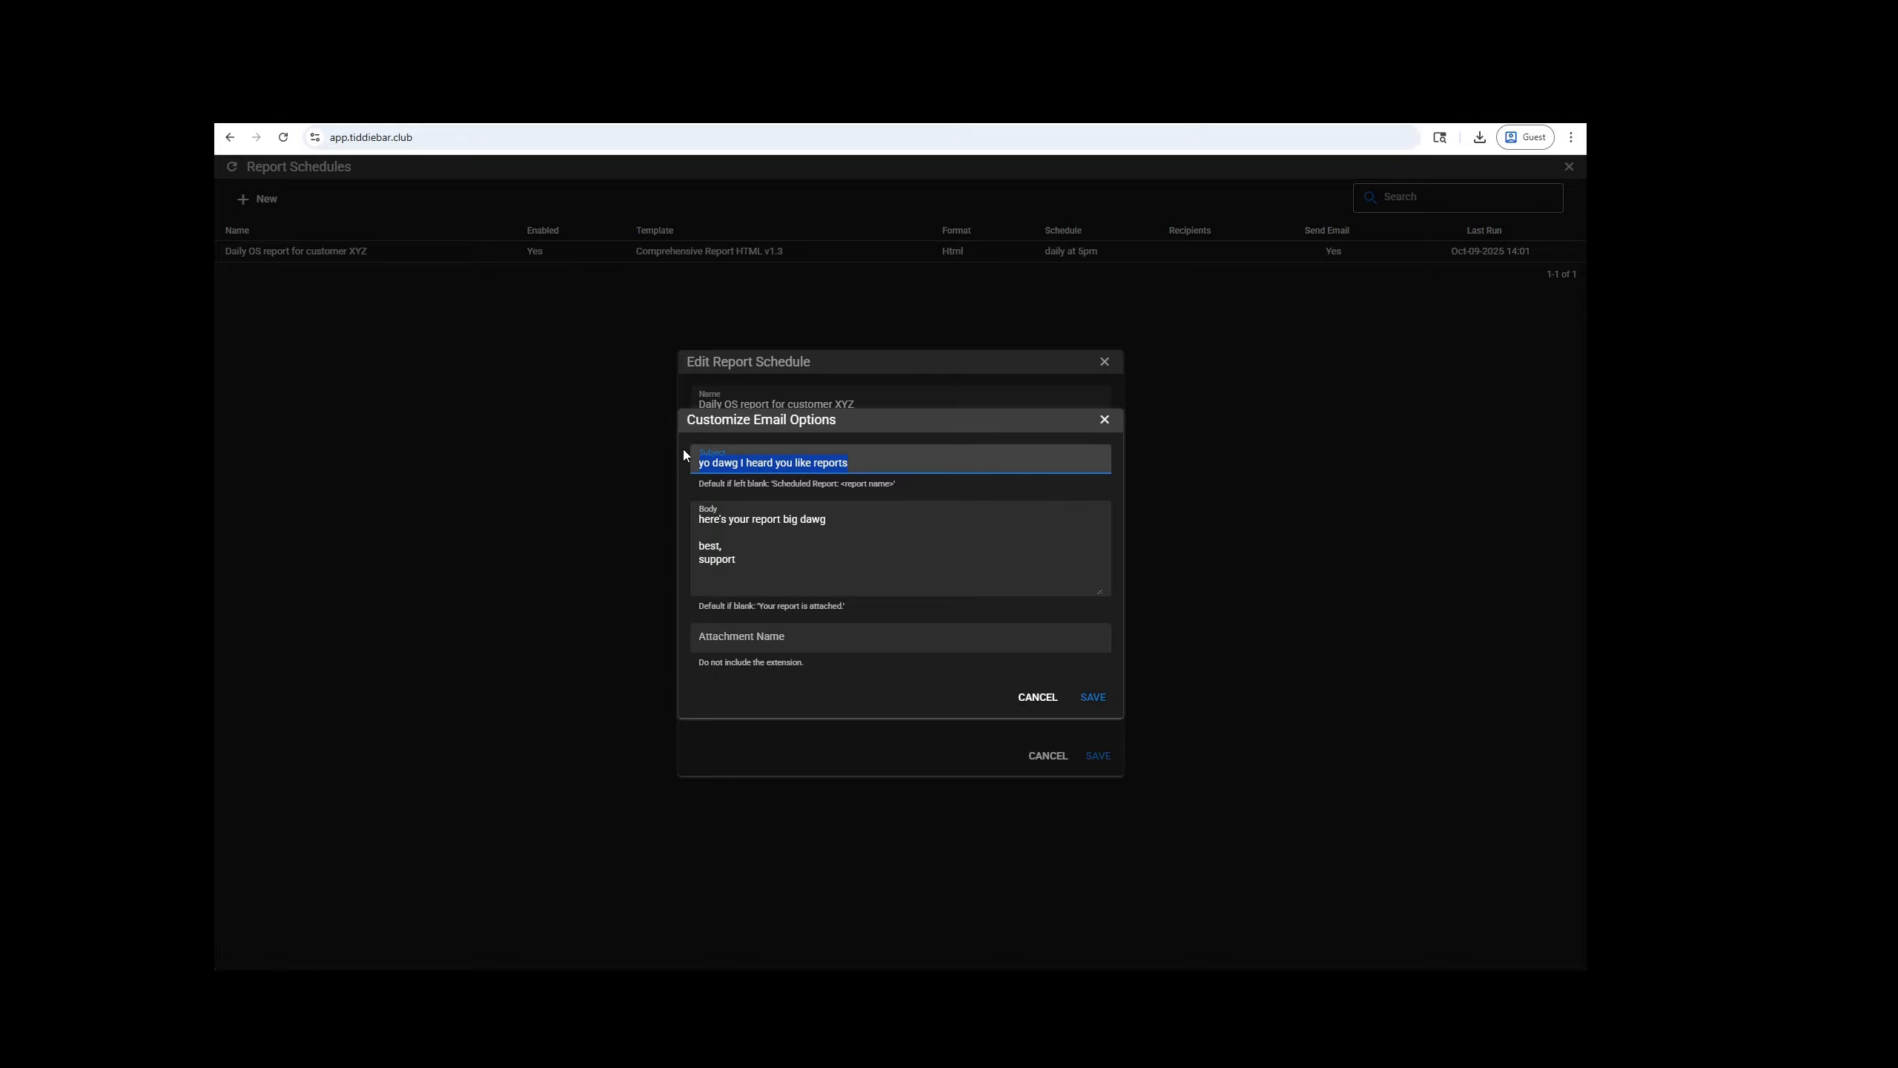
pyautogui.write('this is a pdf')
pyautogui.click(763, 637)
pyautogui.write('not_a')
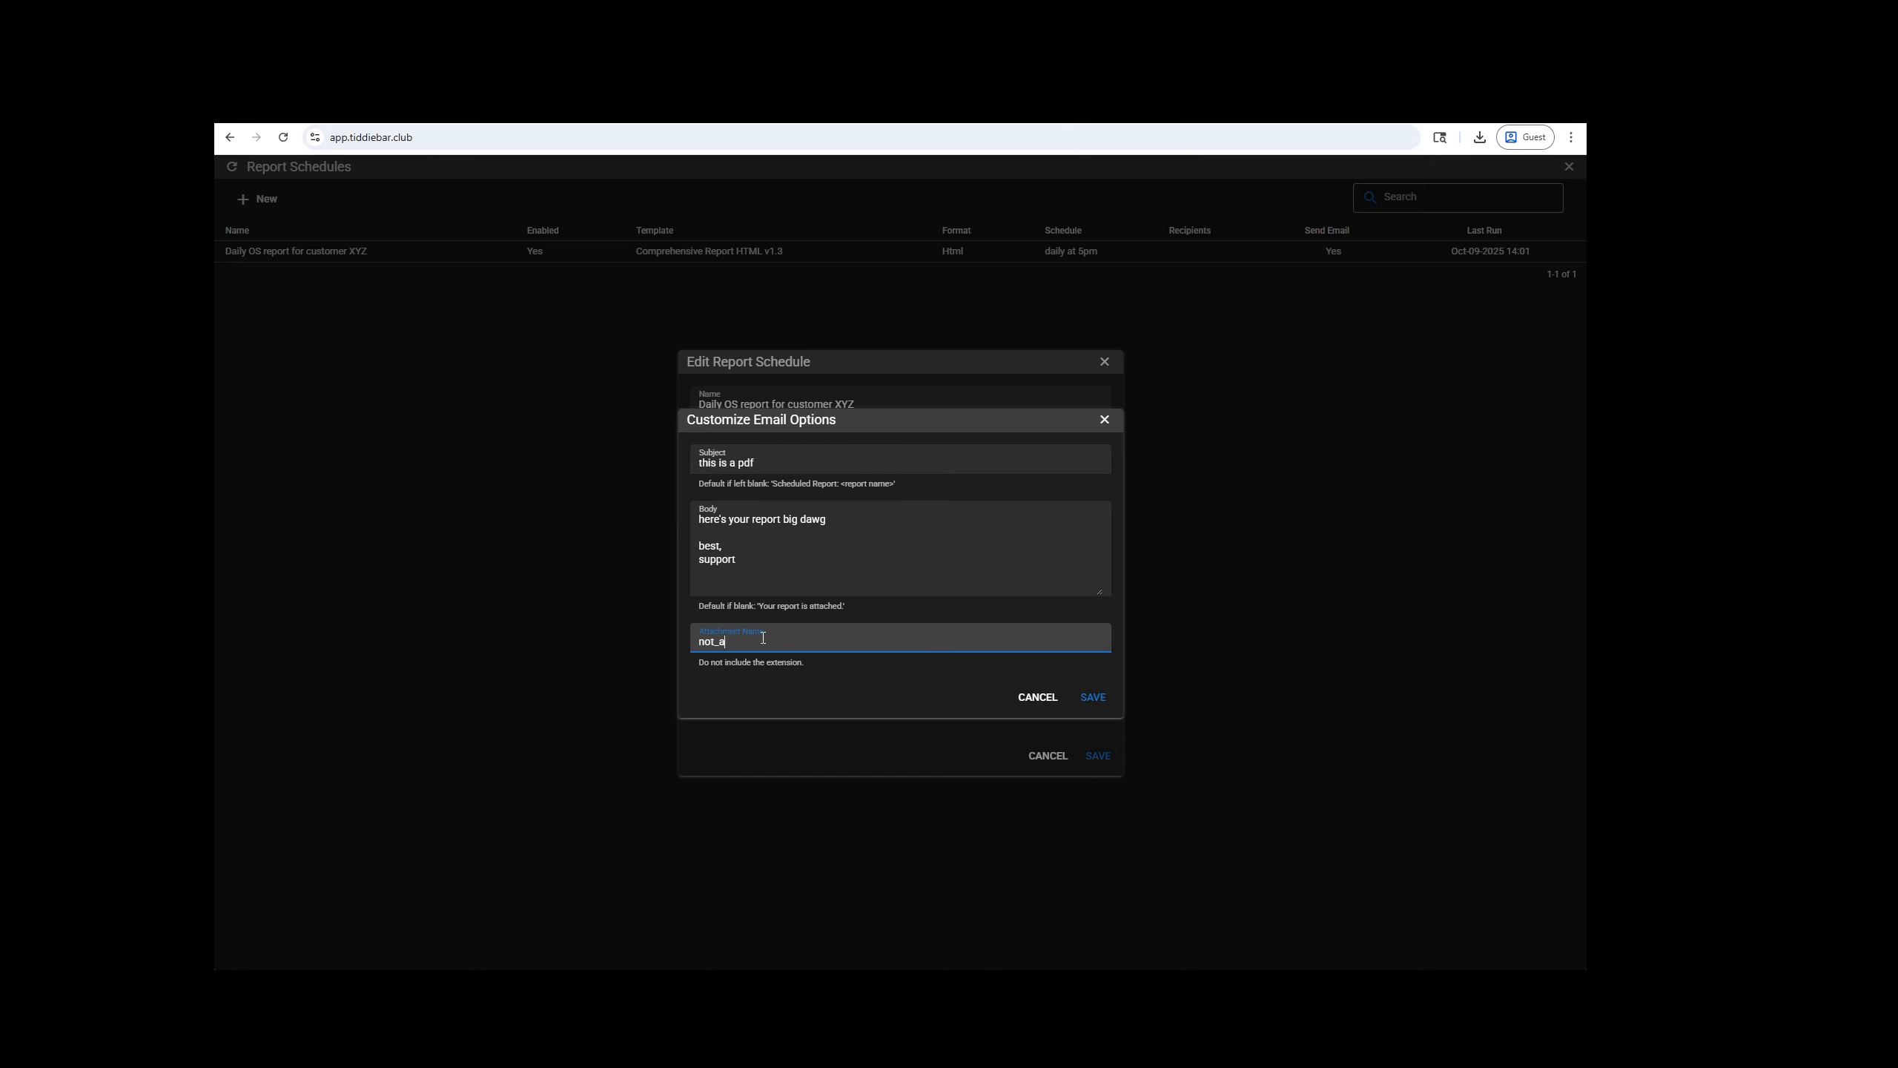
pyautogui.write('_virus')
pyautogui.click(1094, 699)
pyautogui.click(1093, 754)
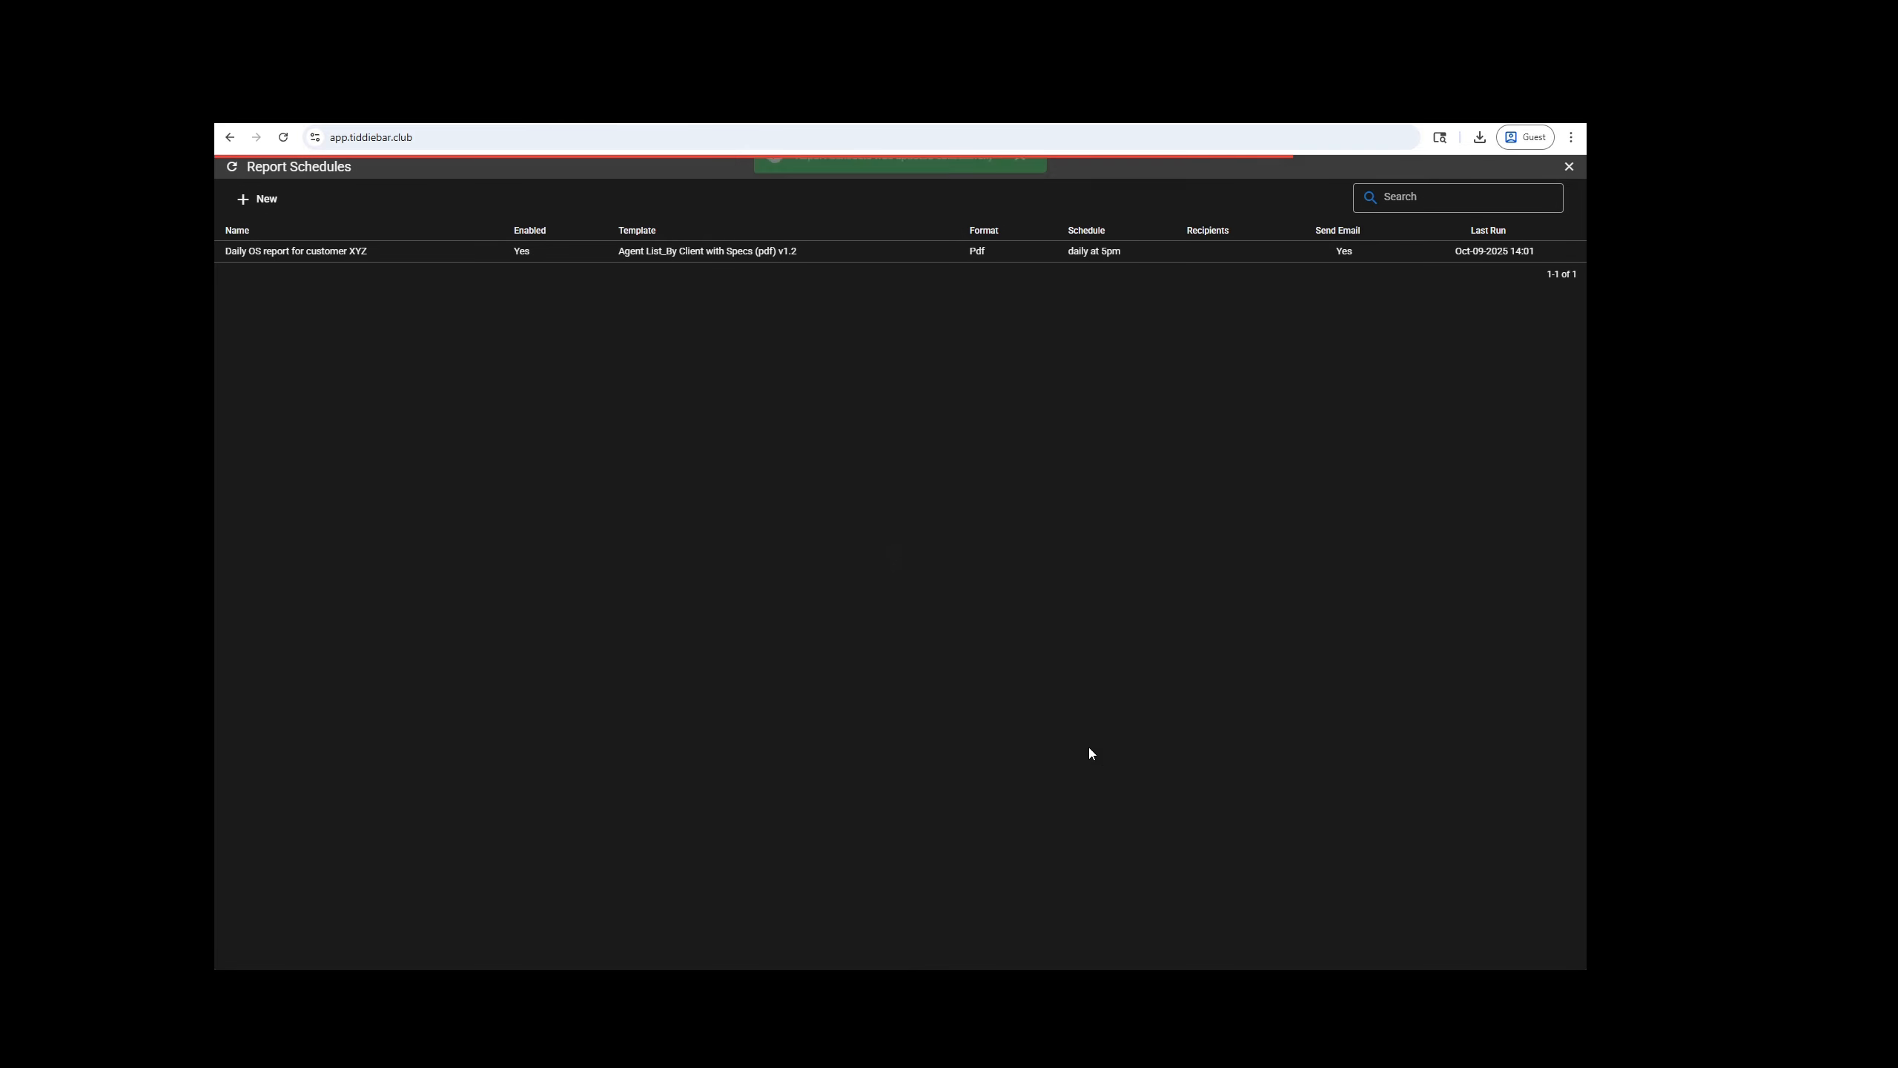
# Step: Run the scheduled PDF report immediately, and switch to Proton Mail to refresh the inbox
pyautogui.click(682, 262)
pyautogui.click(682, 266)
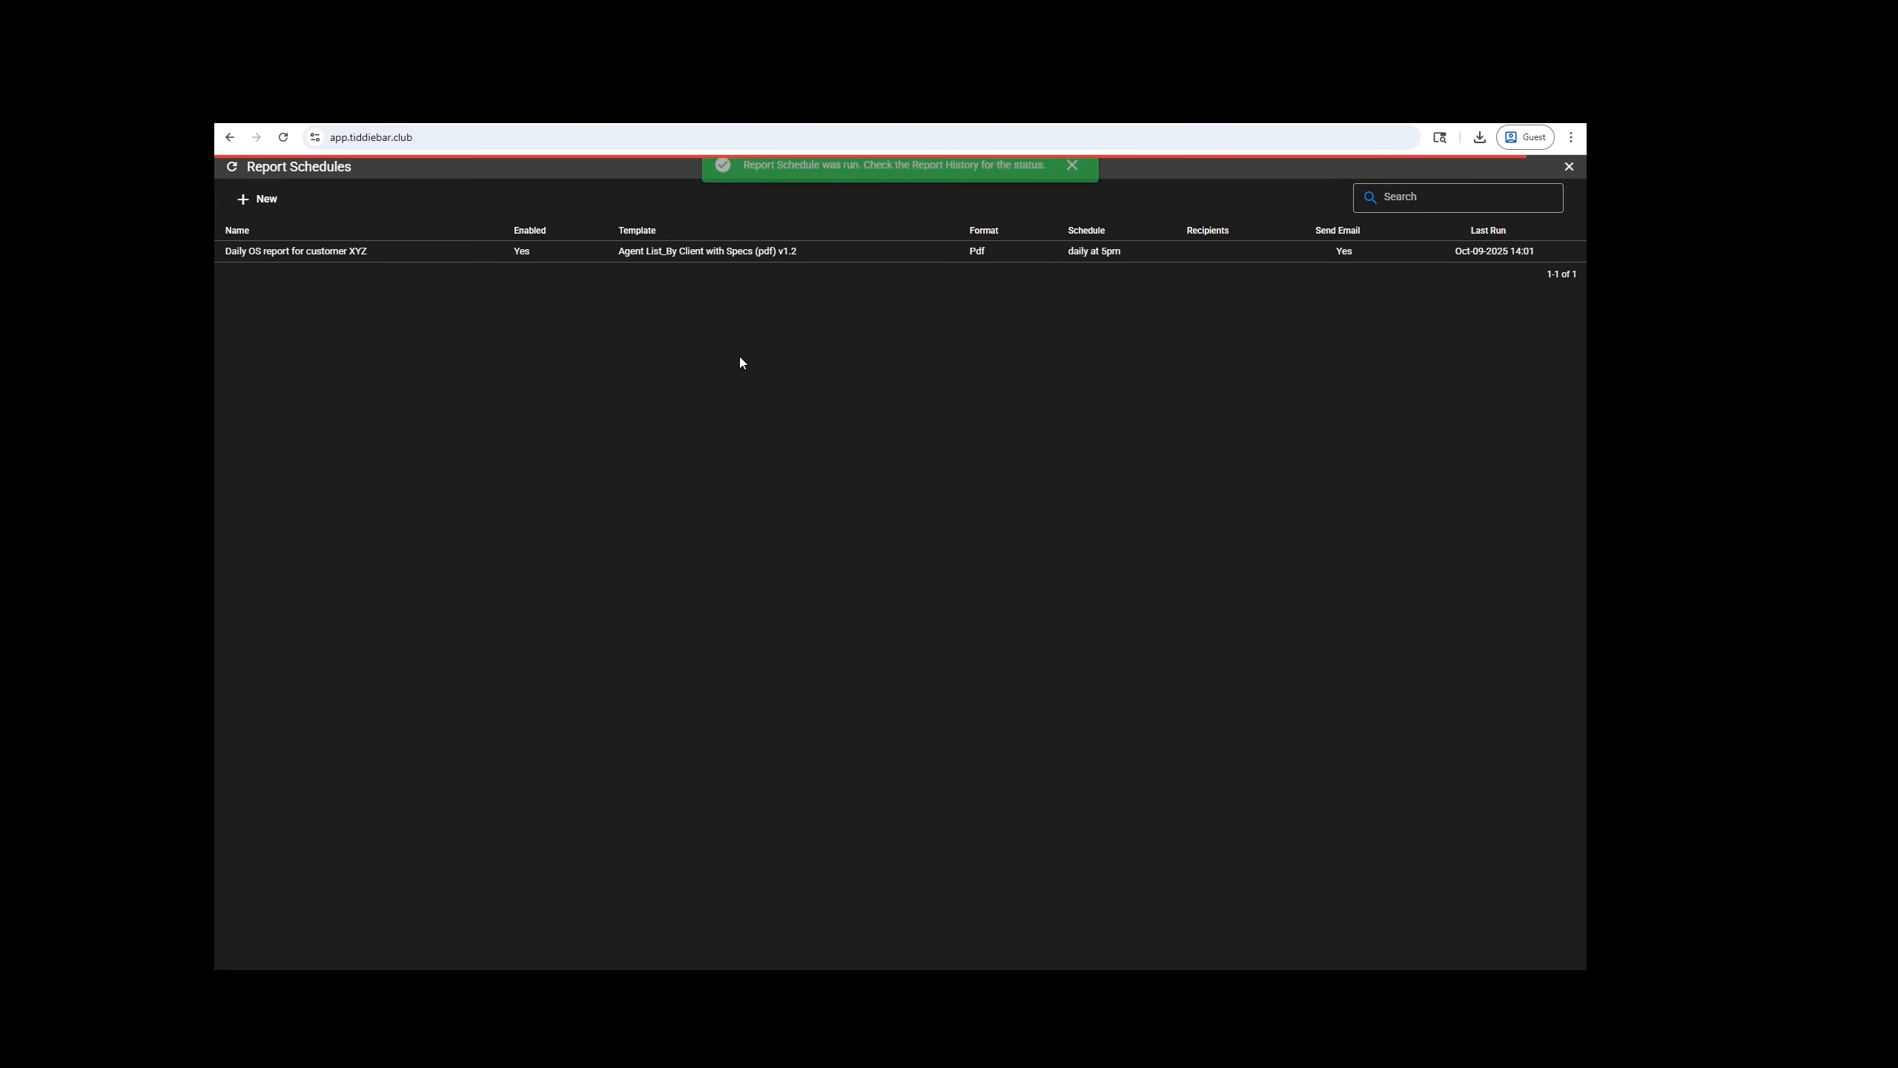
pyautogui.press('alt')
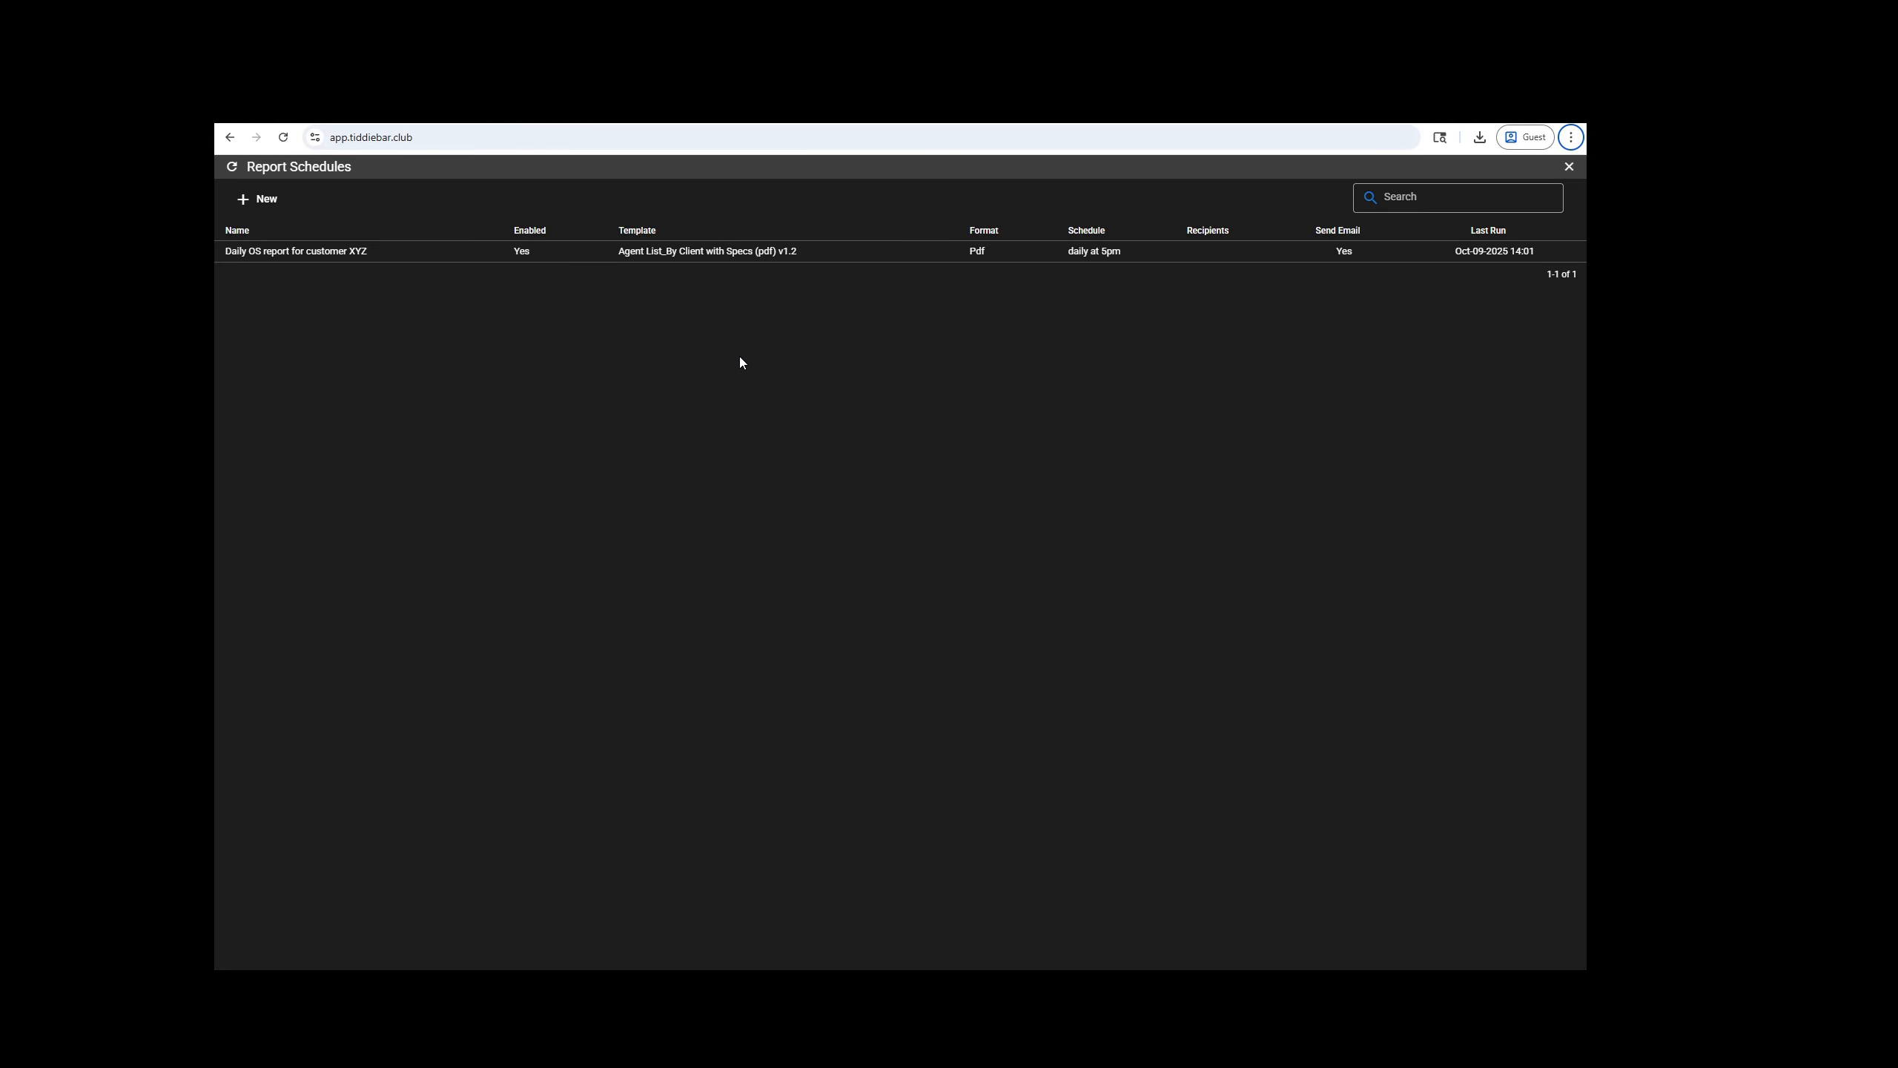
pyautogui.click(483, 115)
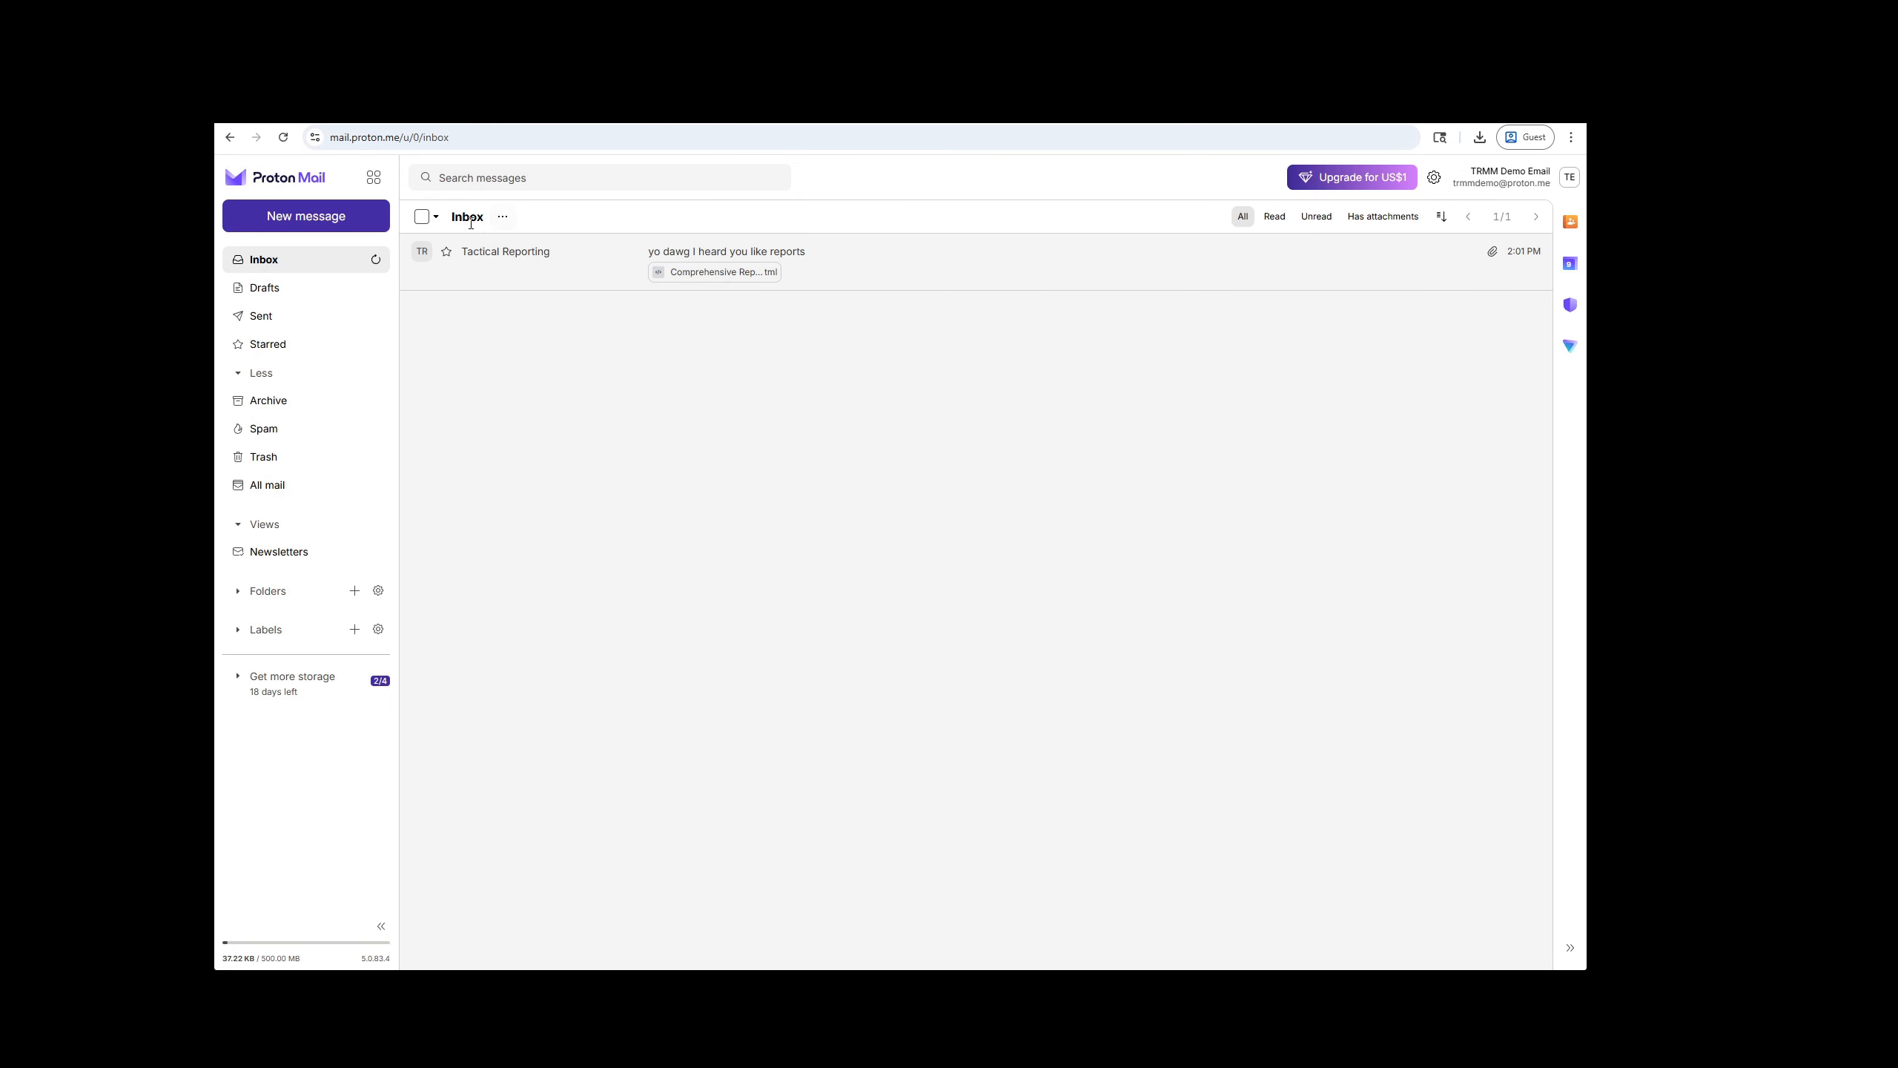
pyautogui.click(368, 259)
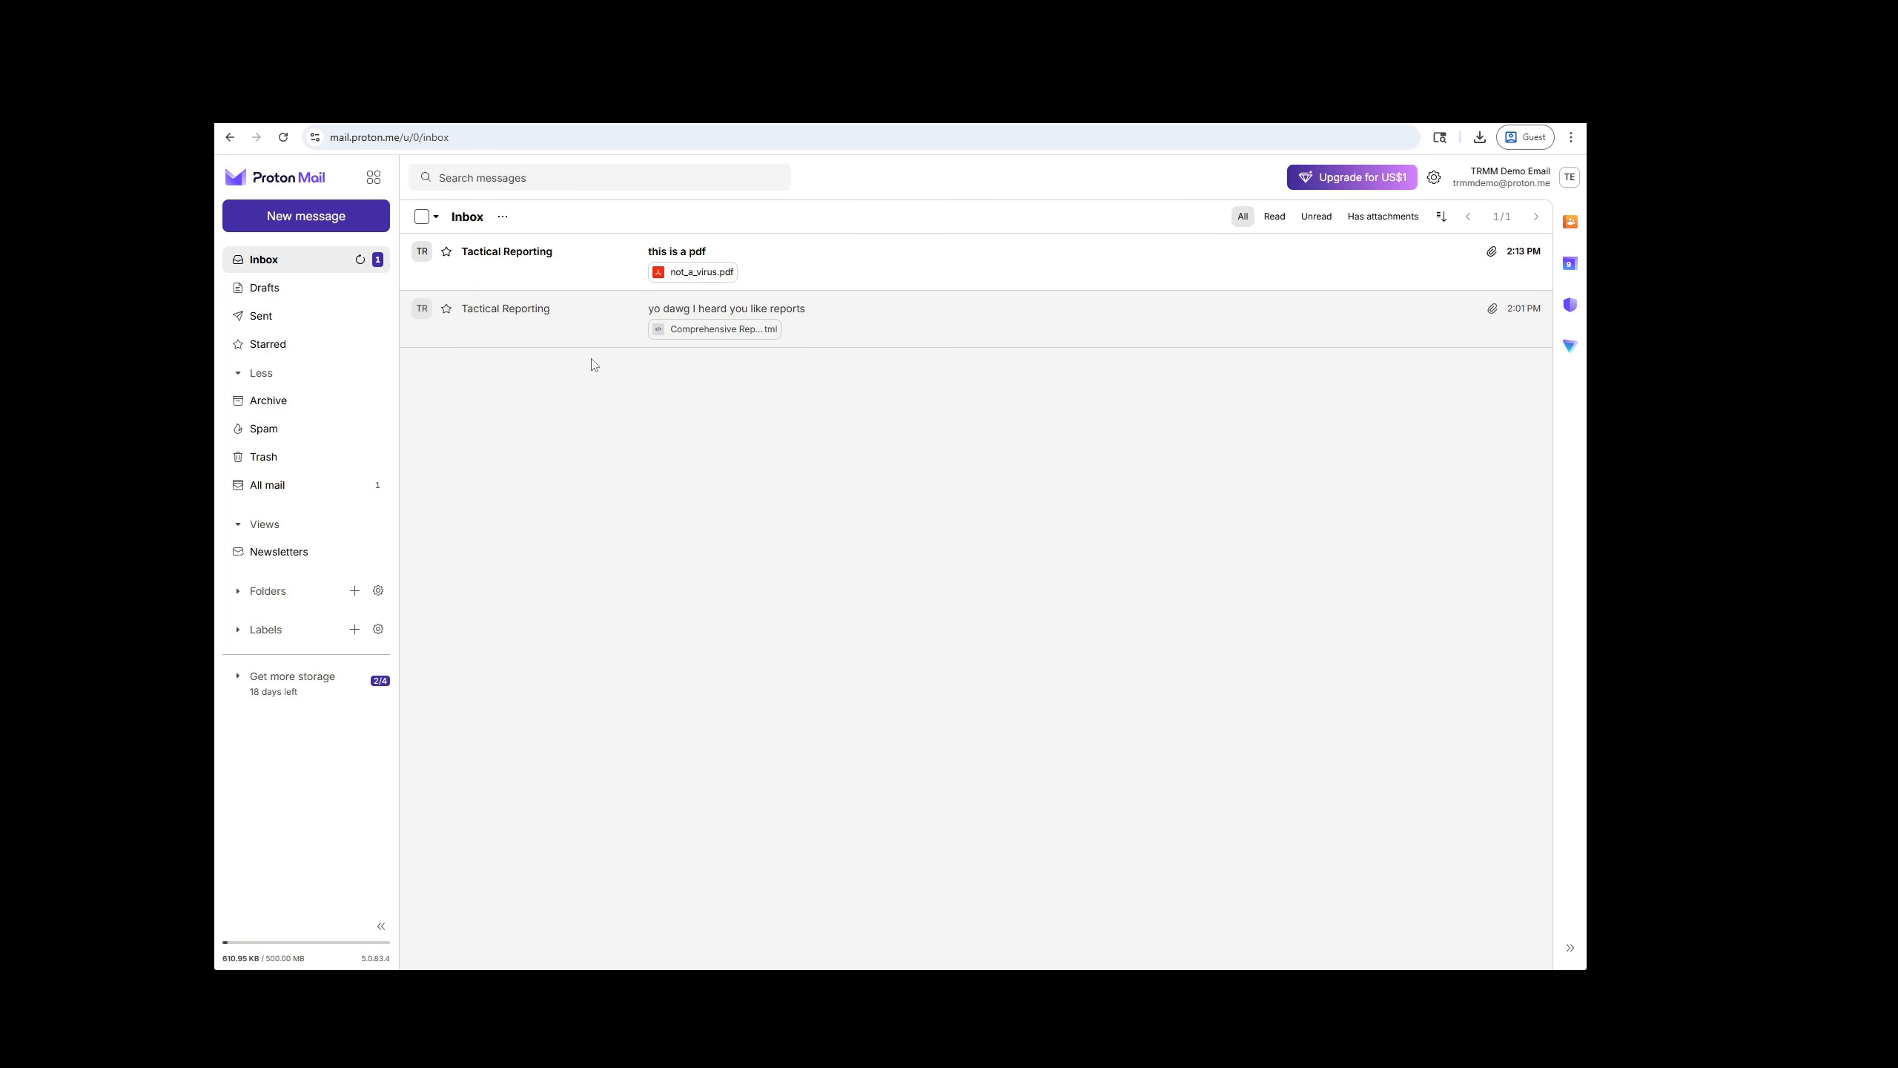
# Step: Open the "this is a pdf" email and review the attached not_a_virus.pdf down to its agent table
pyautogui.click(758, 258)
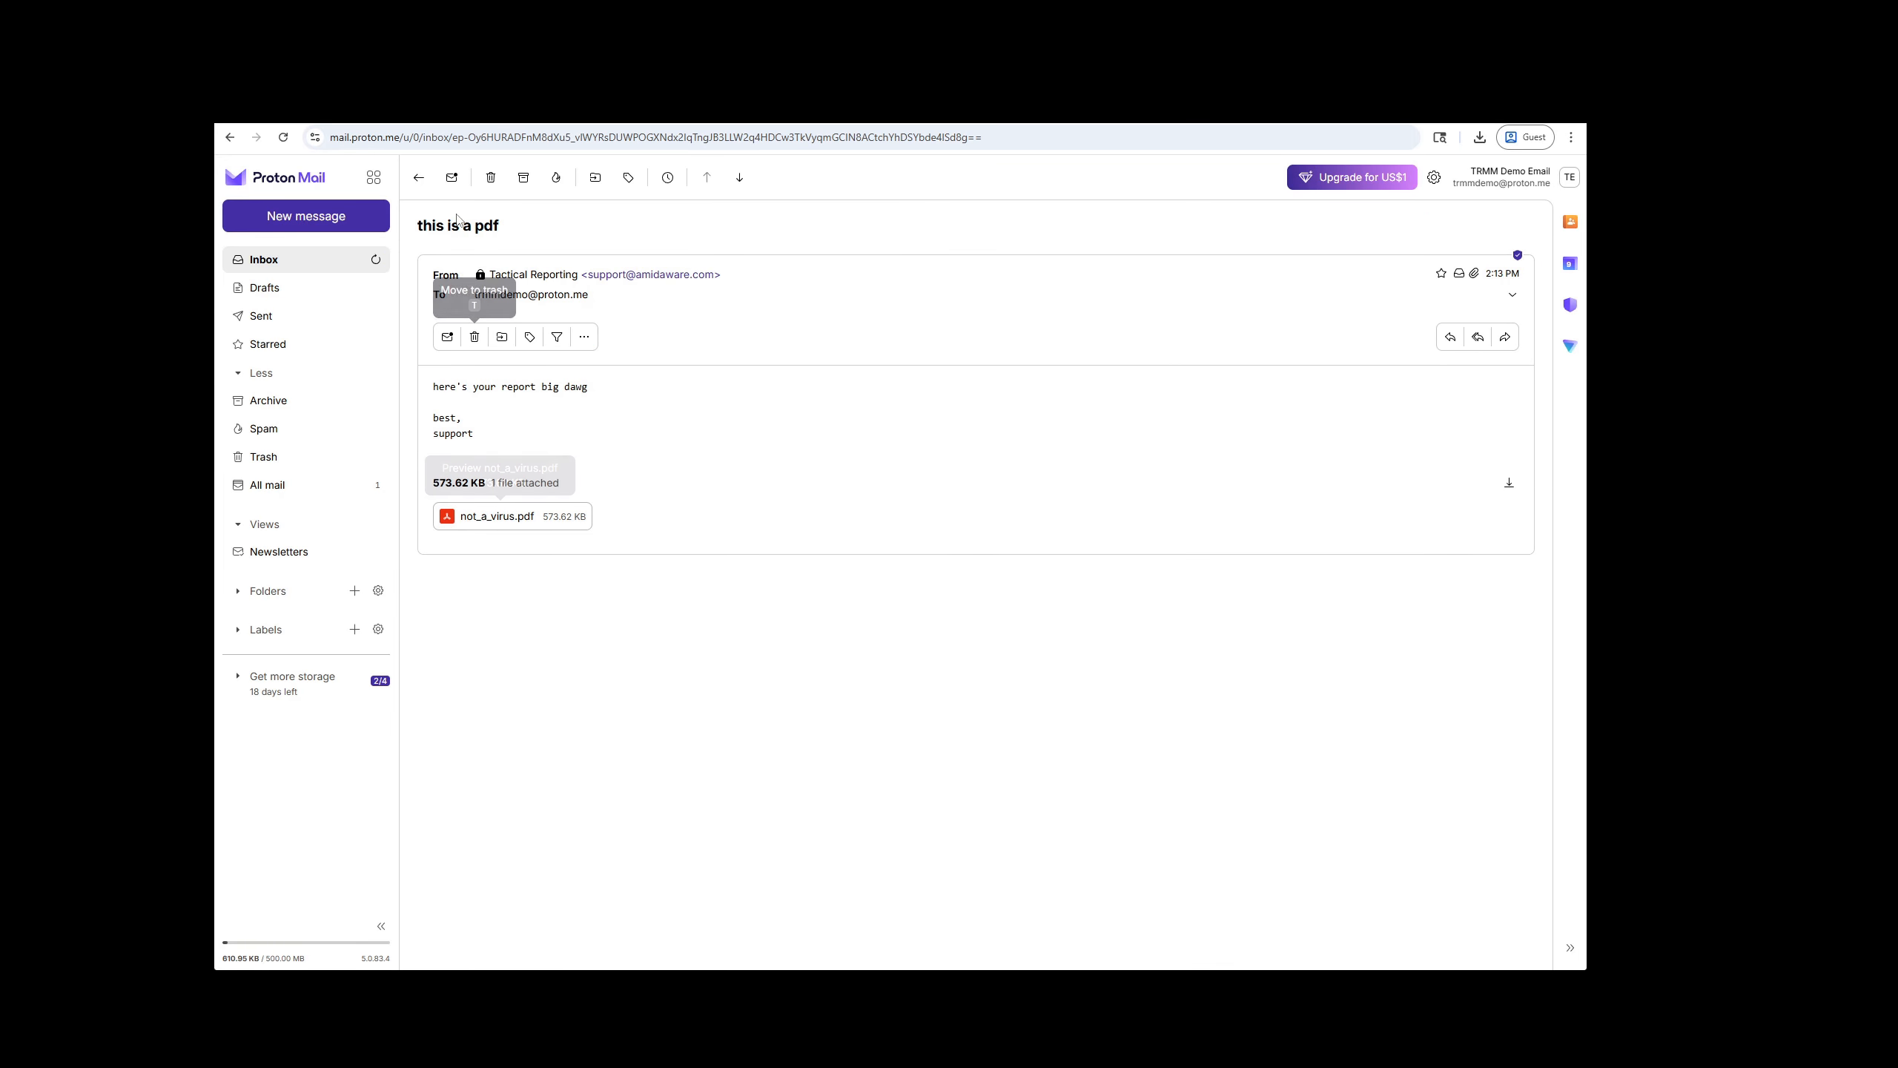
pyautogui.click(489, 516)
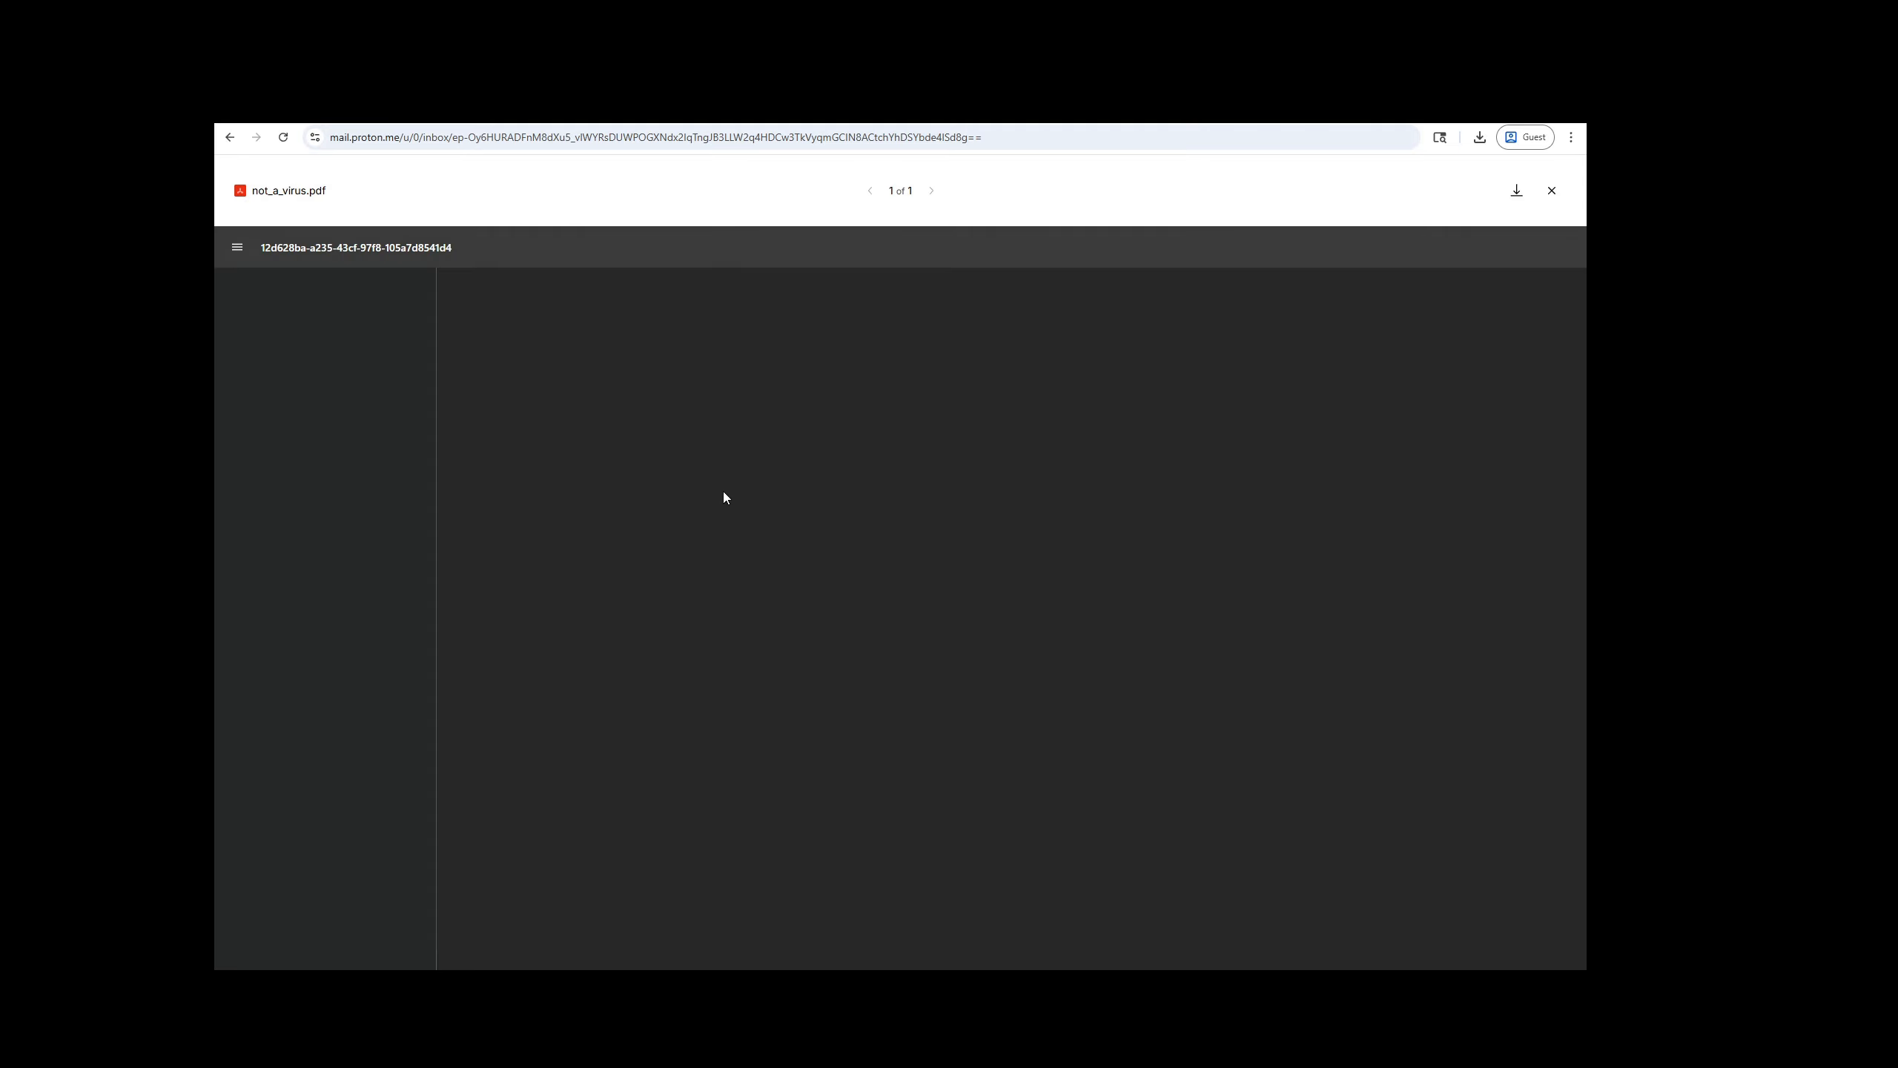
pyautogui.scroll(-6, 729, 503)
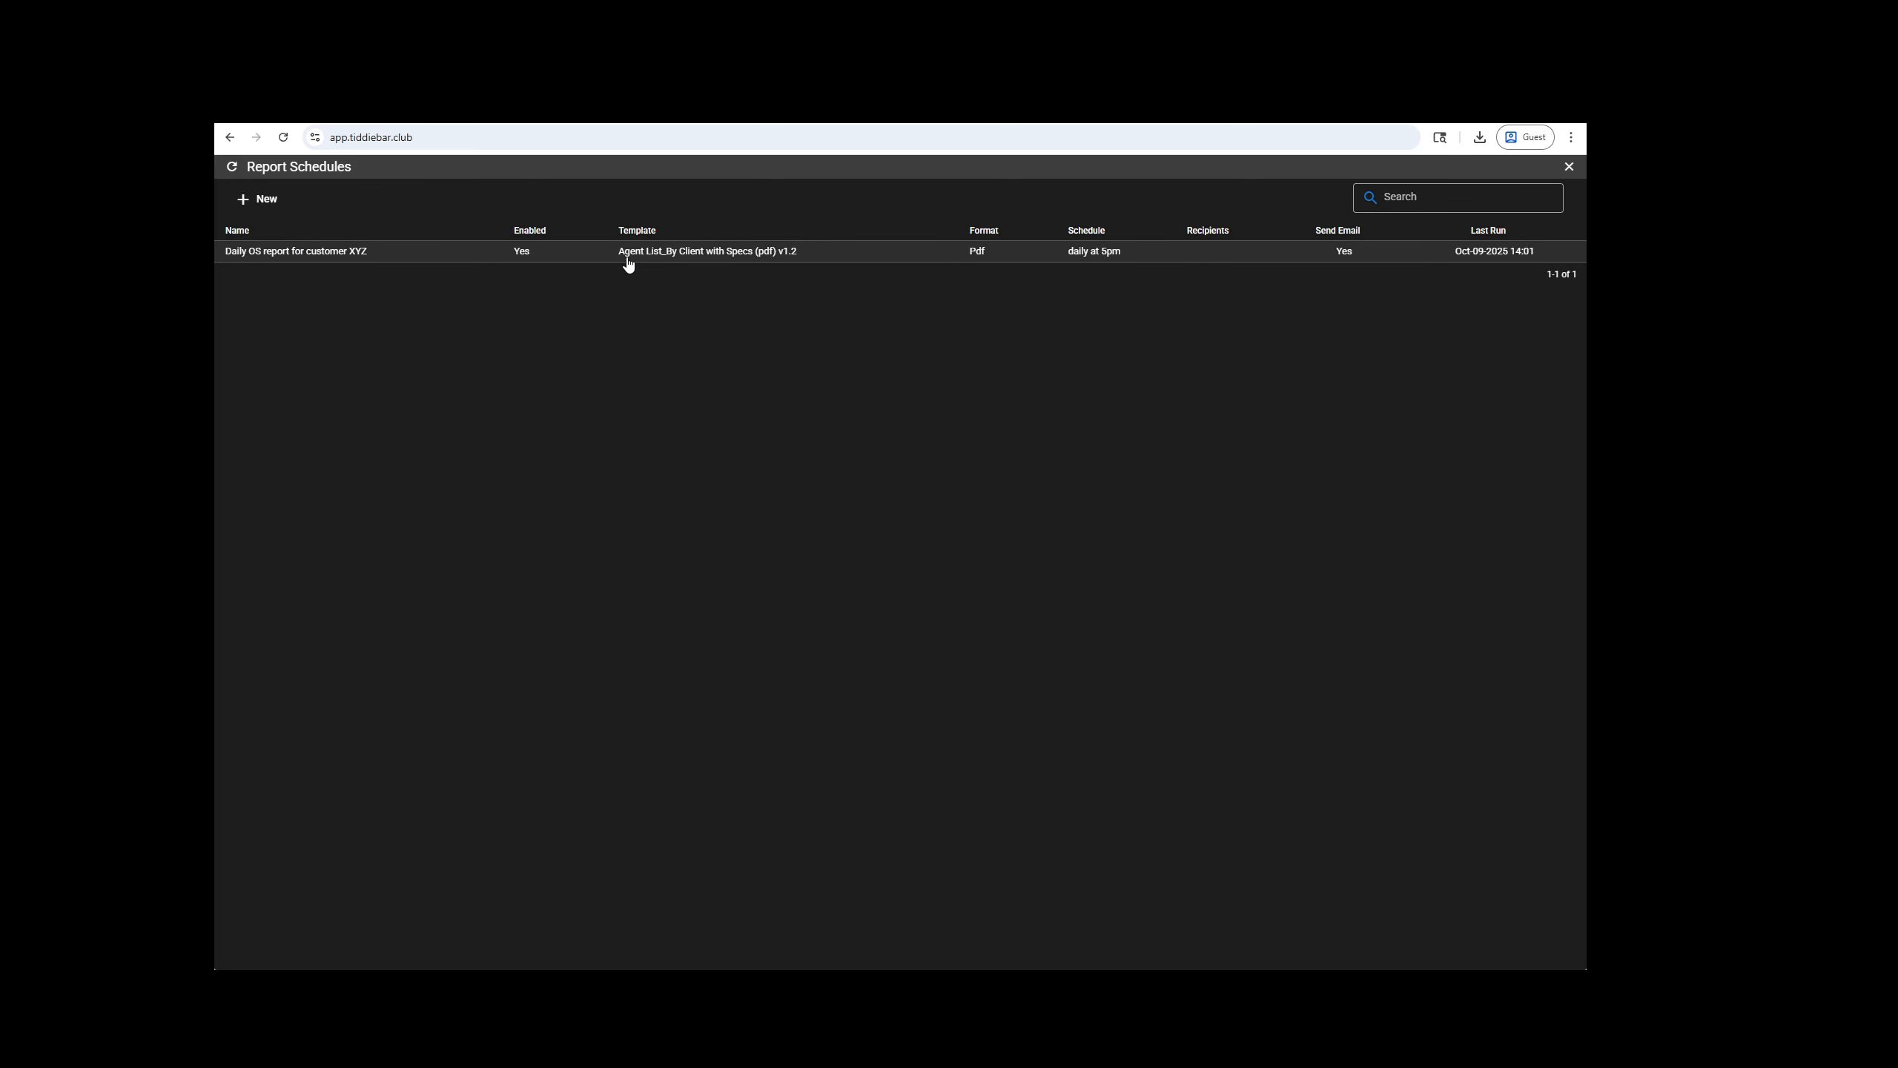
# Step: In Tactical RMM, edit the daily schedule to use the Plain Text (or CSV) format and the Machine Specs (csv) template
pyautogui.rightClick(620, 258)
pyautogui.click(647, 297)
pyautogui.click(796, 505)
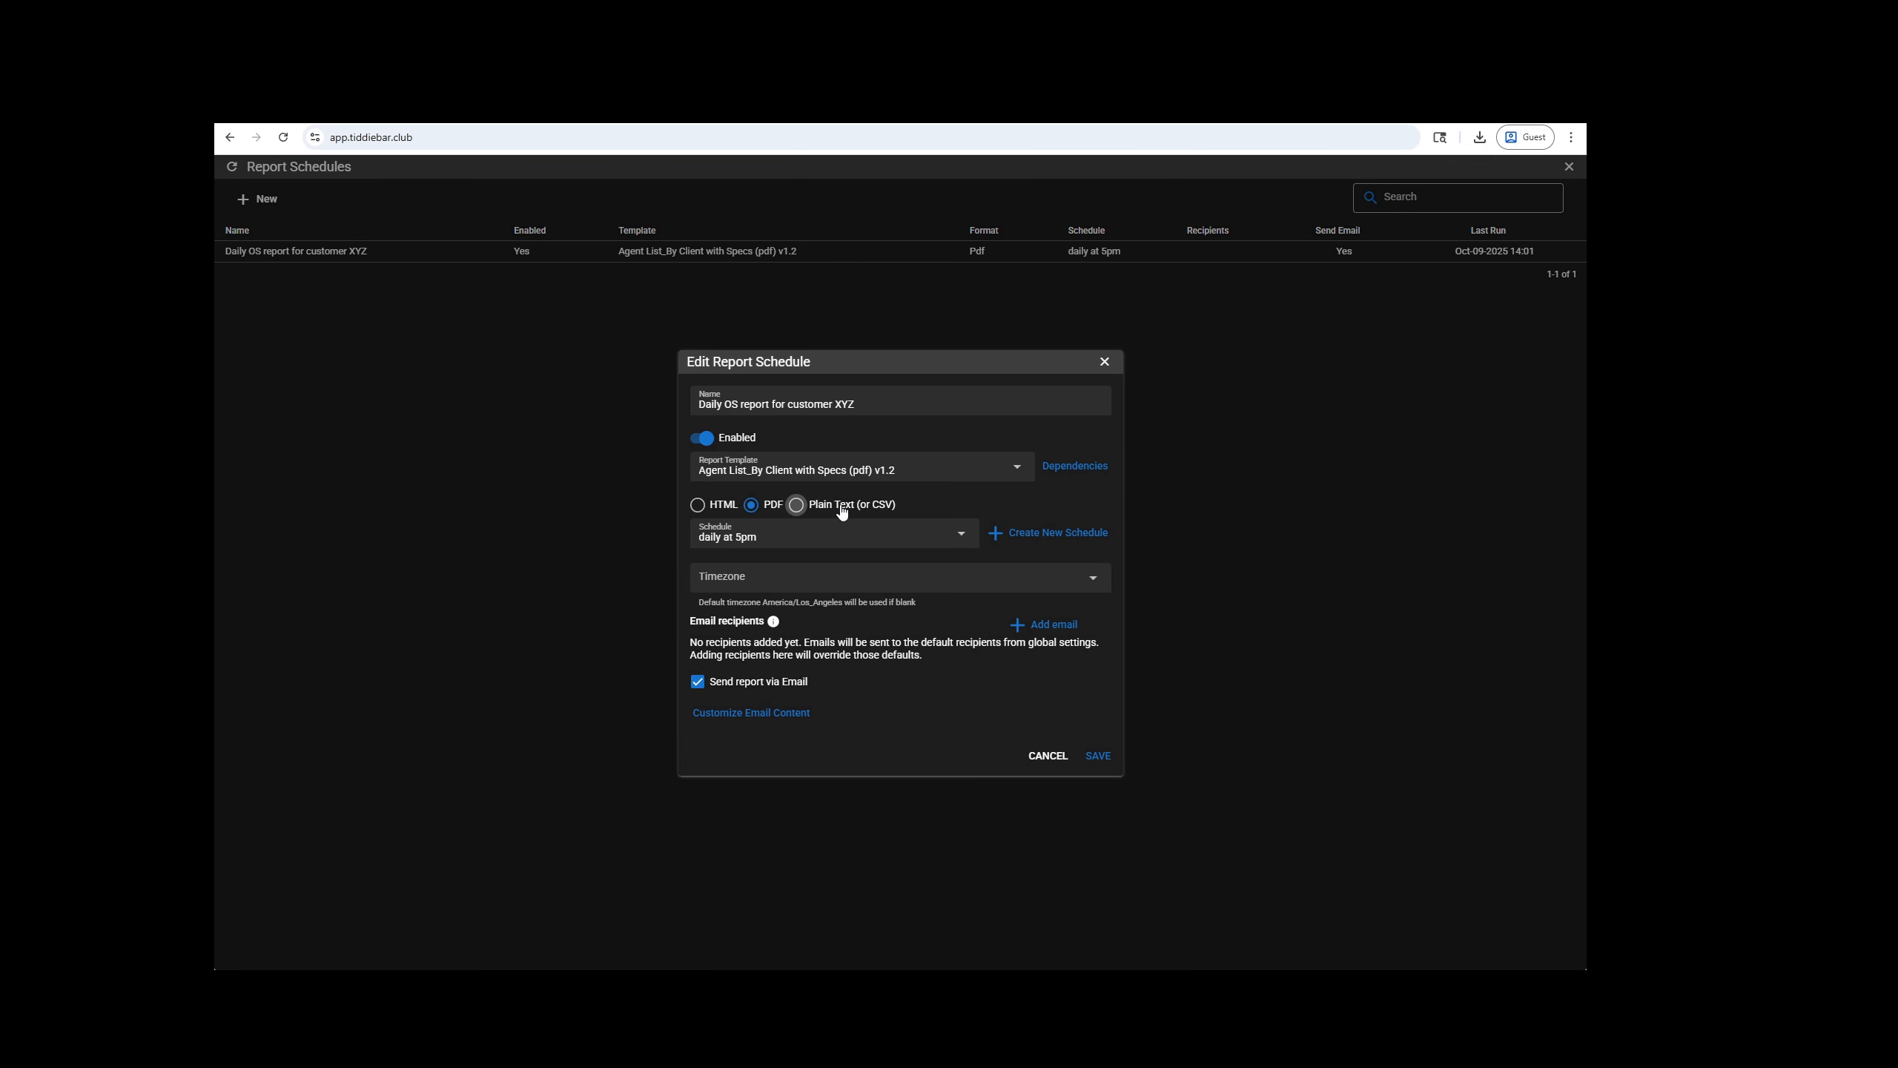
pyautogui.click(969, 538)
pyautogui.click(1016, 467)
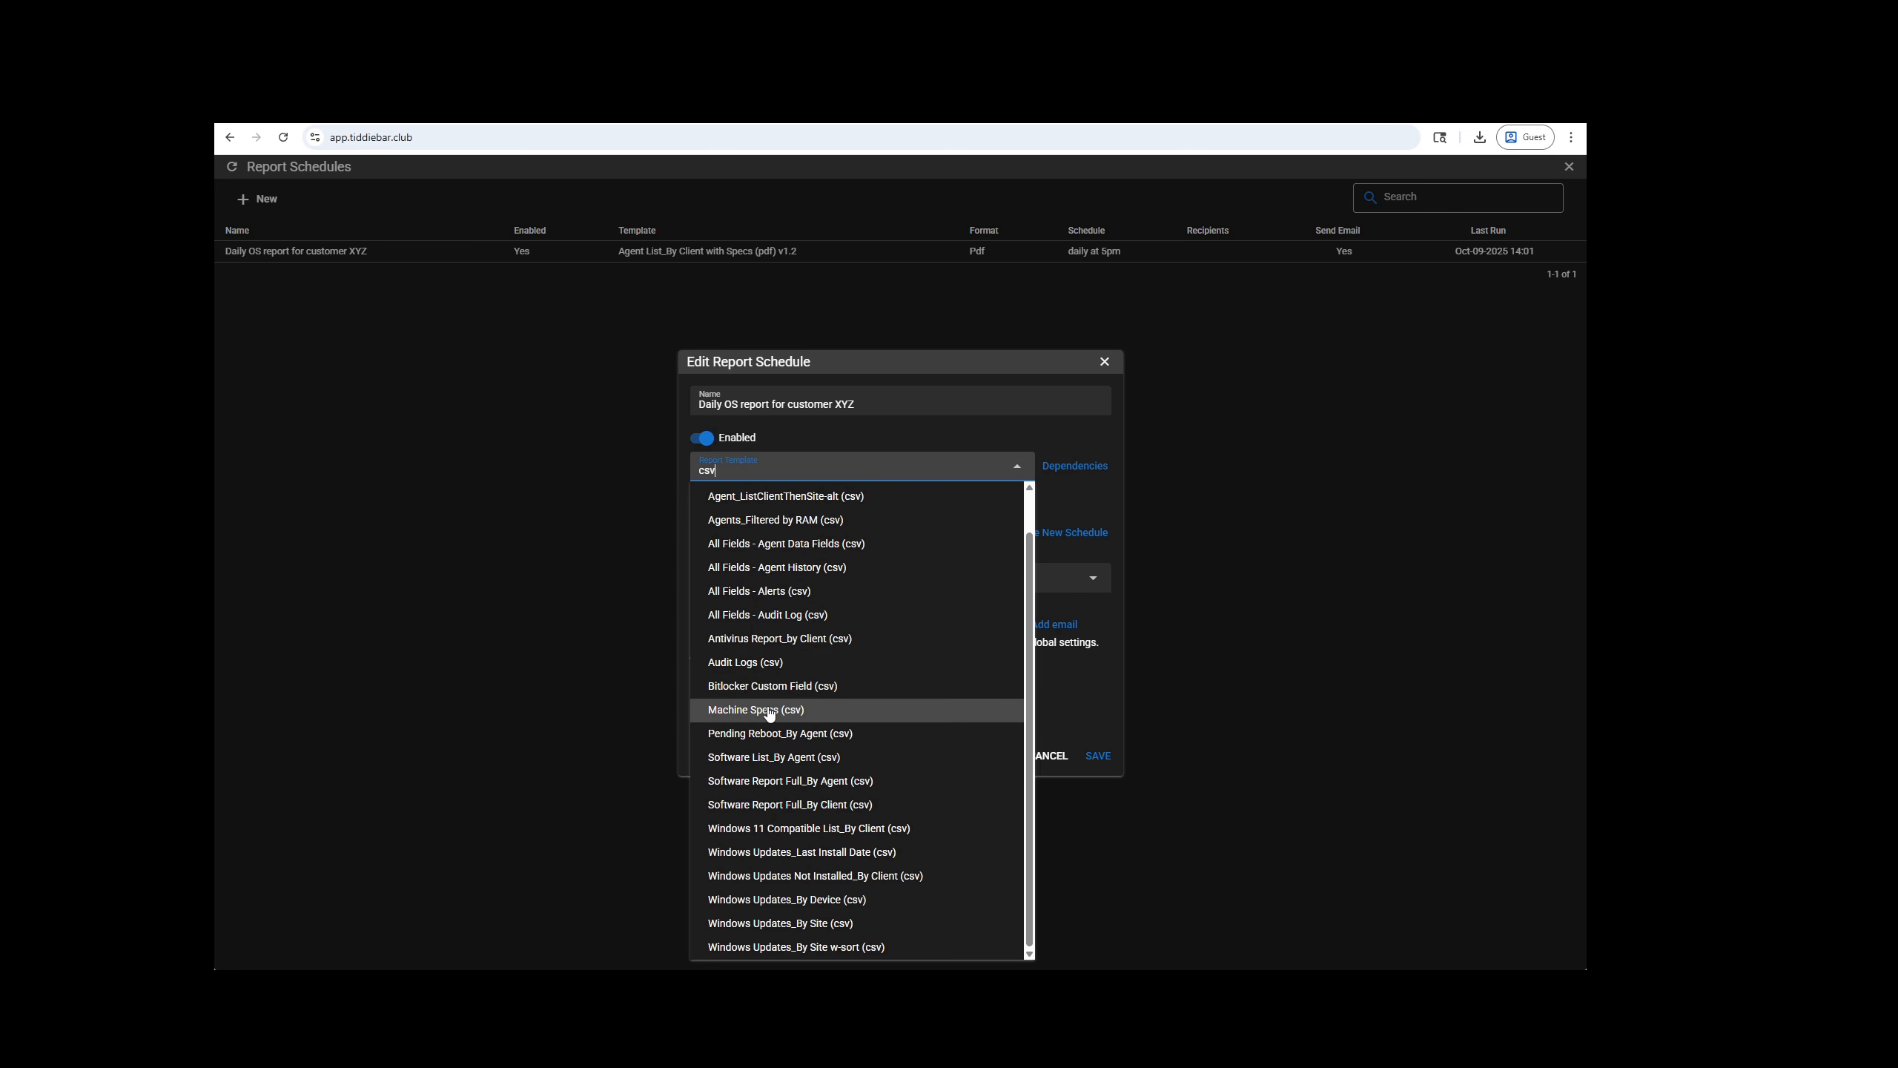
pyautogui.click(768, 712)
# Step: Select and submit the dependency value for the Machine Specs (csv) template
pyautogui.click(1064, 469)
pyautogui.click(835, 559)
pyautogui.click(796, 607)
pyautogui.click(1017, 601)
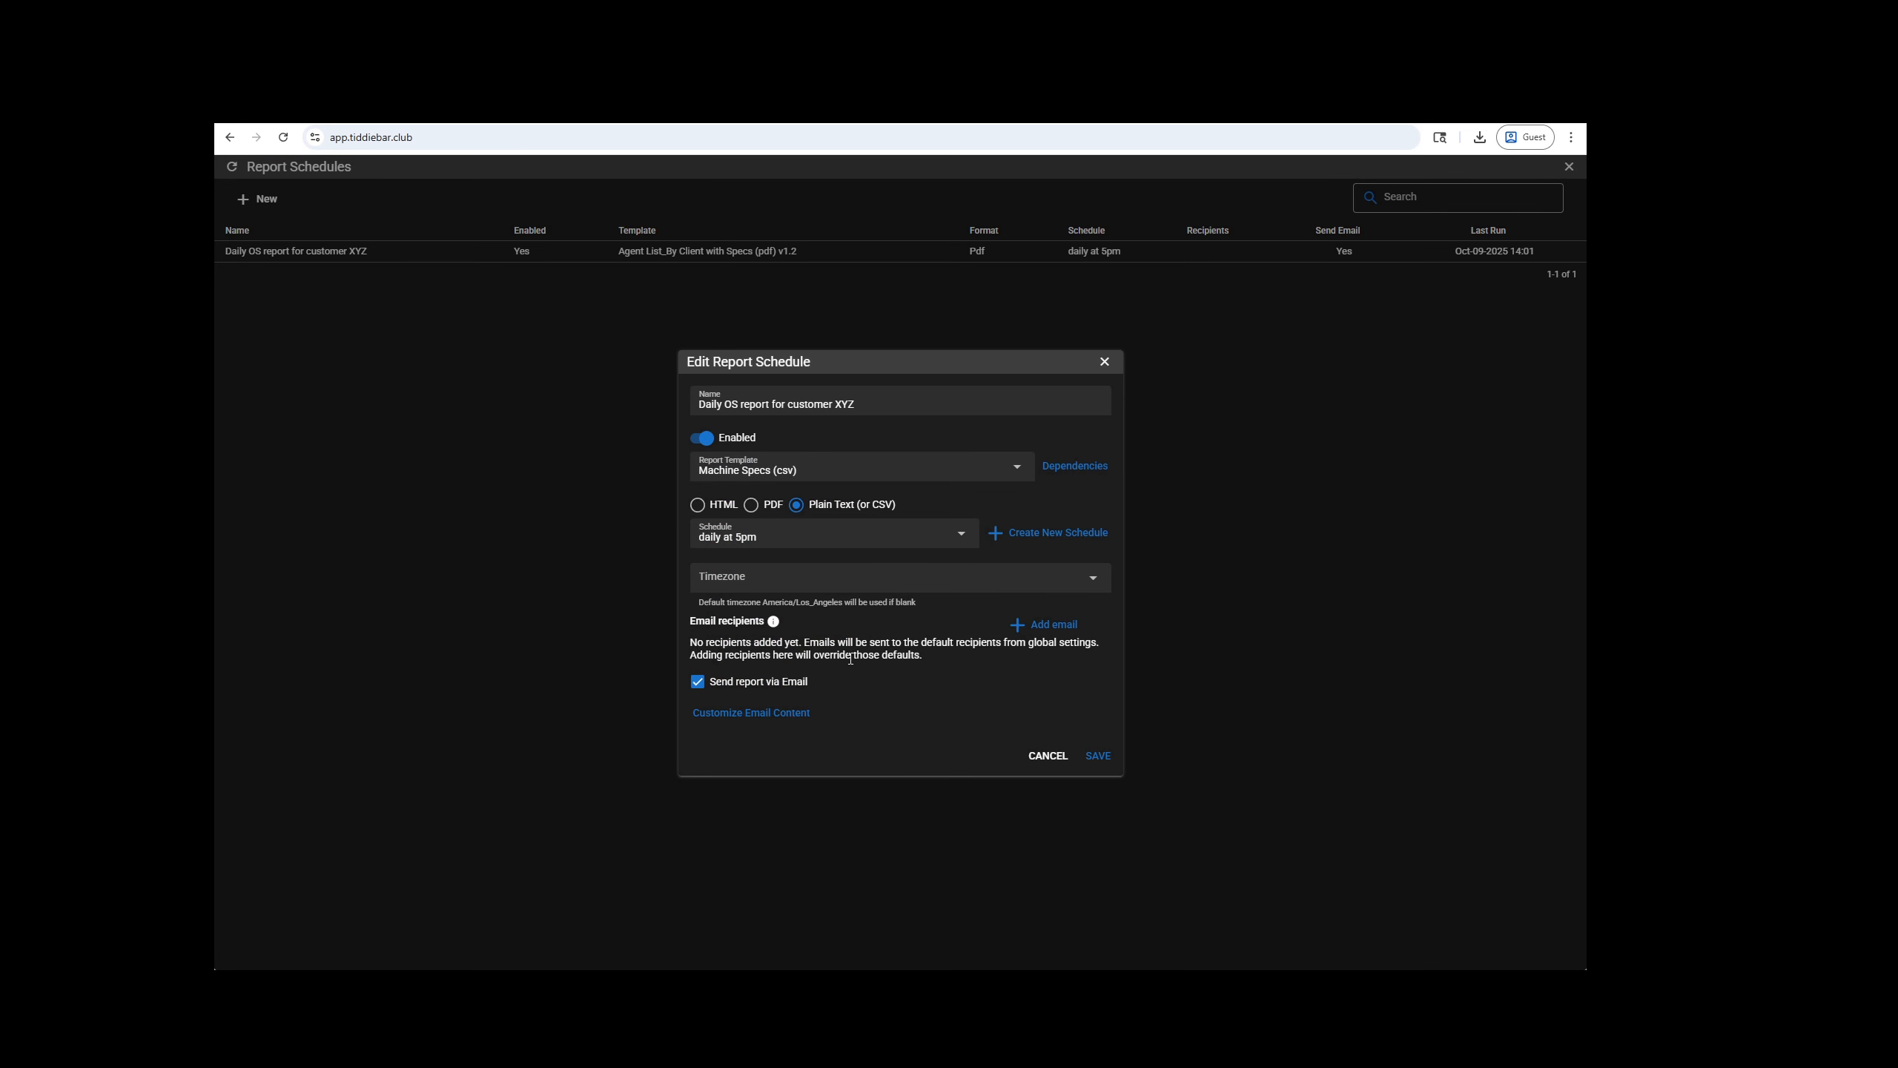
# Step: Change the email subject to "this is a csv report" and clear the custom attachment name
pyautogui.click(777, 711)
pyautogui.moveTo(789, 438); pyautogui.dragTo(672, 428)
pyautogui.write('this is a csv report')
pyautogui.doubleClick(718, 625)
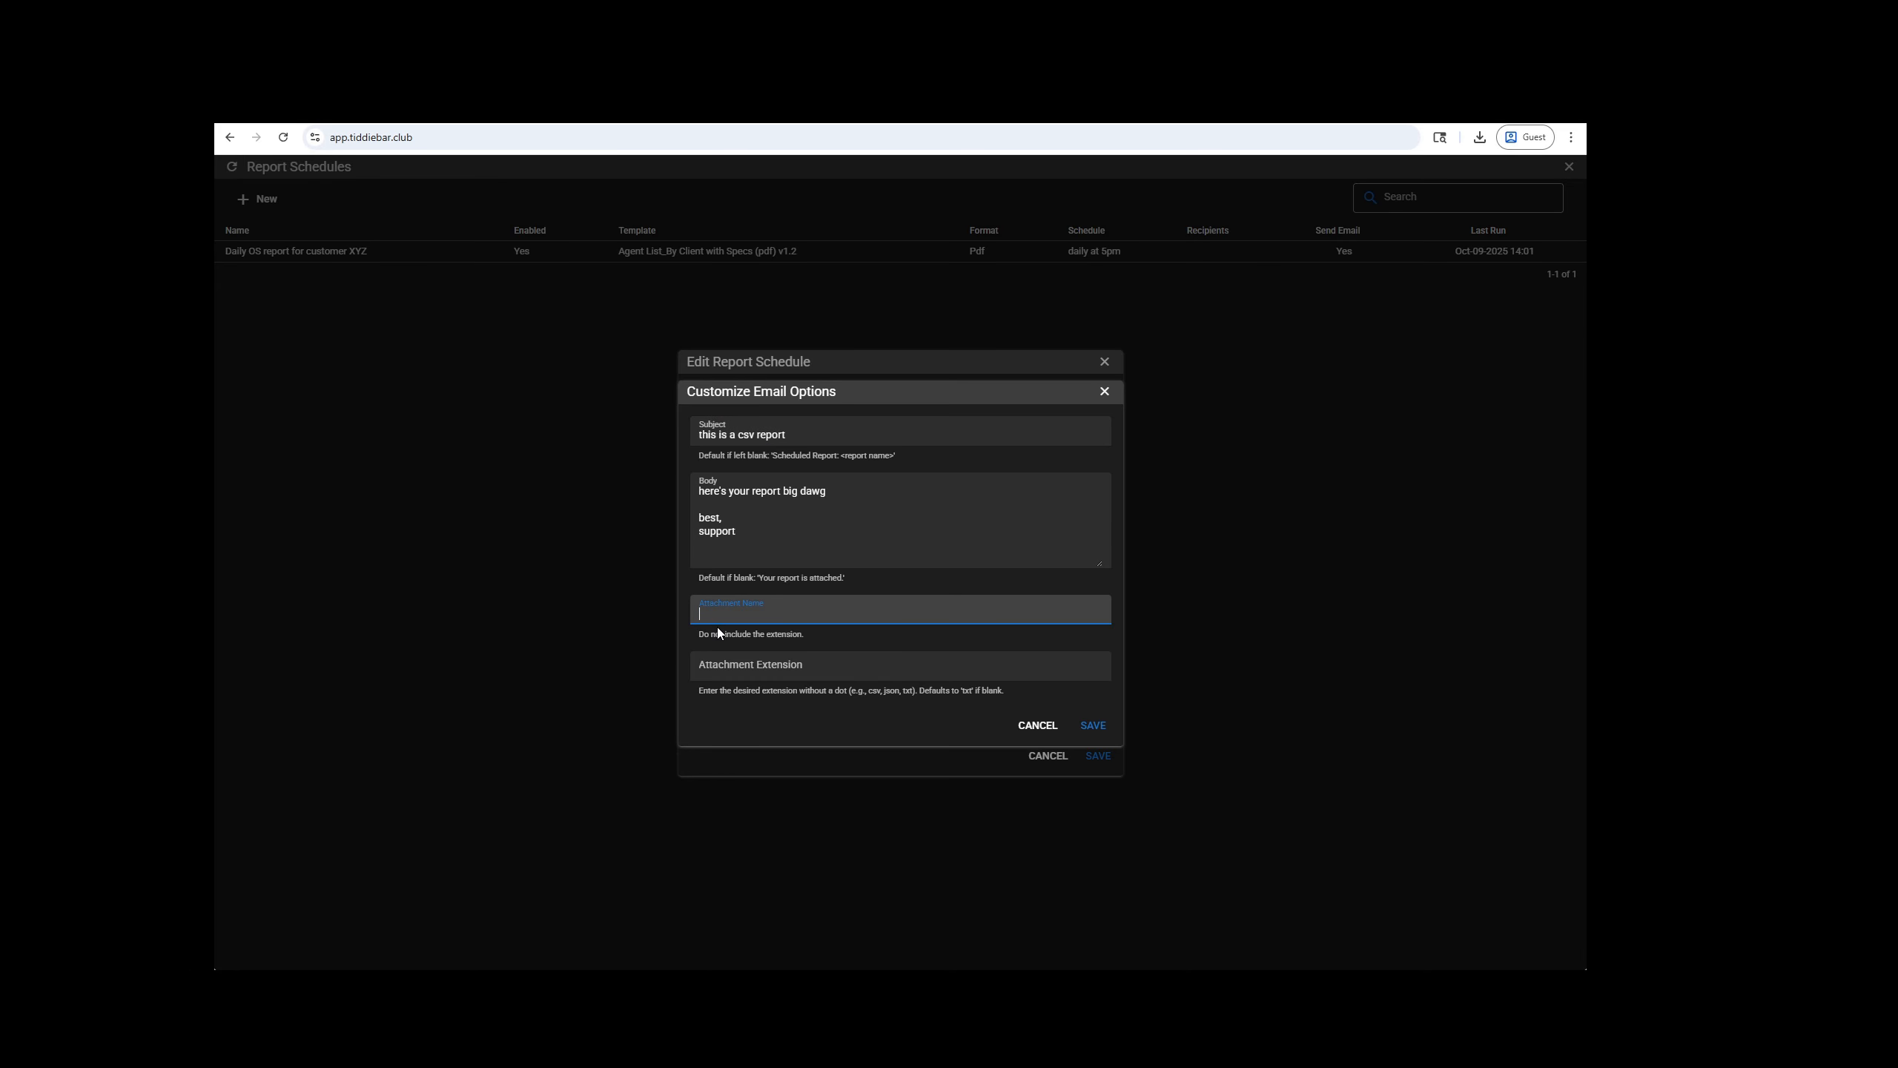
pyautogui.click(786, 586)
pyautogui.click(766, 665)
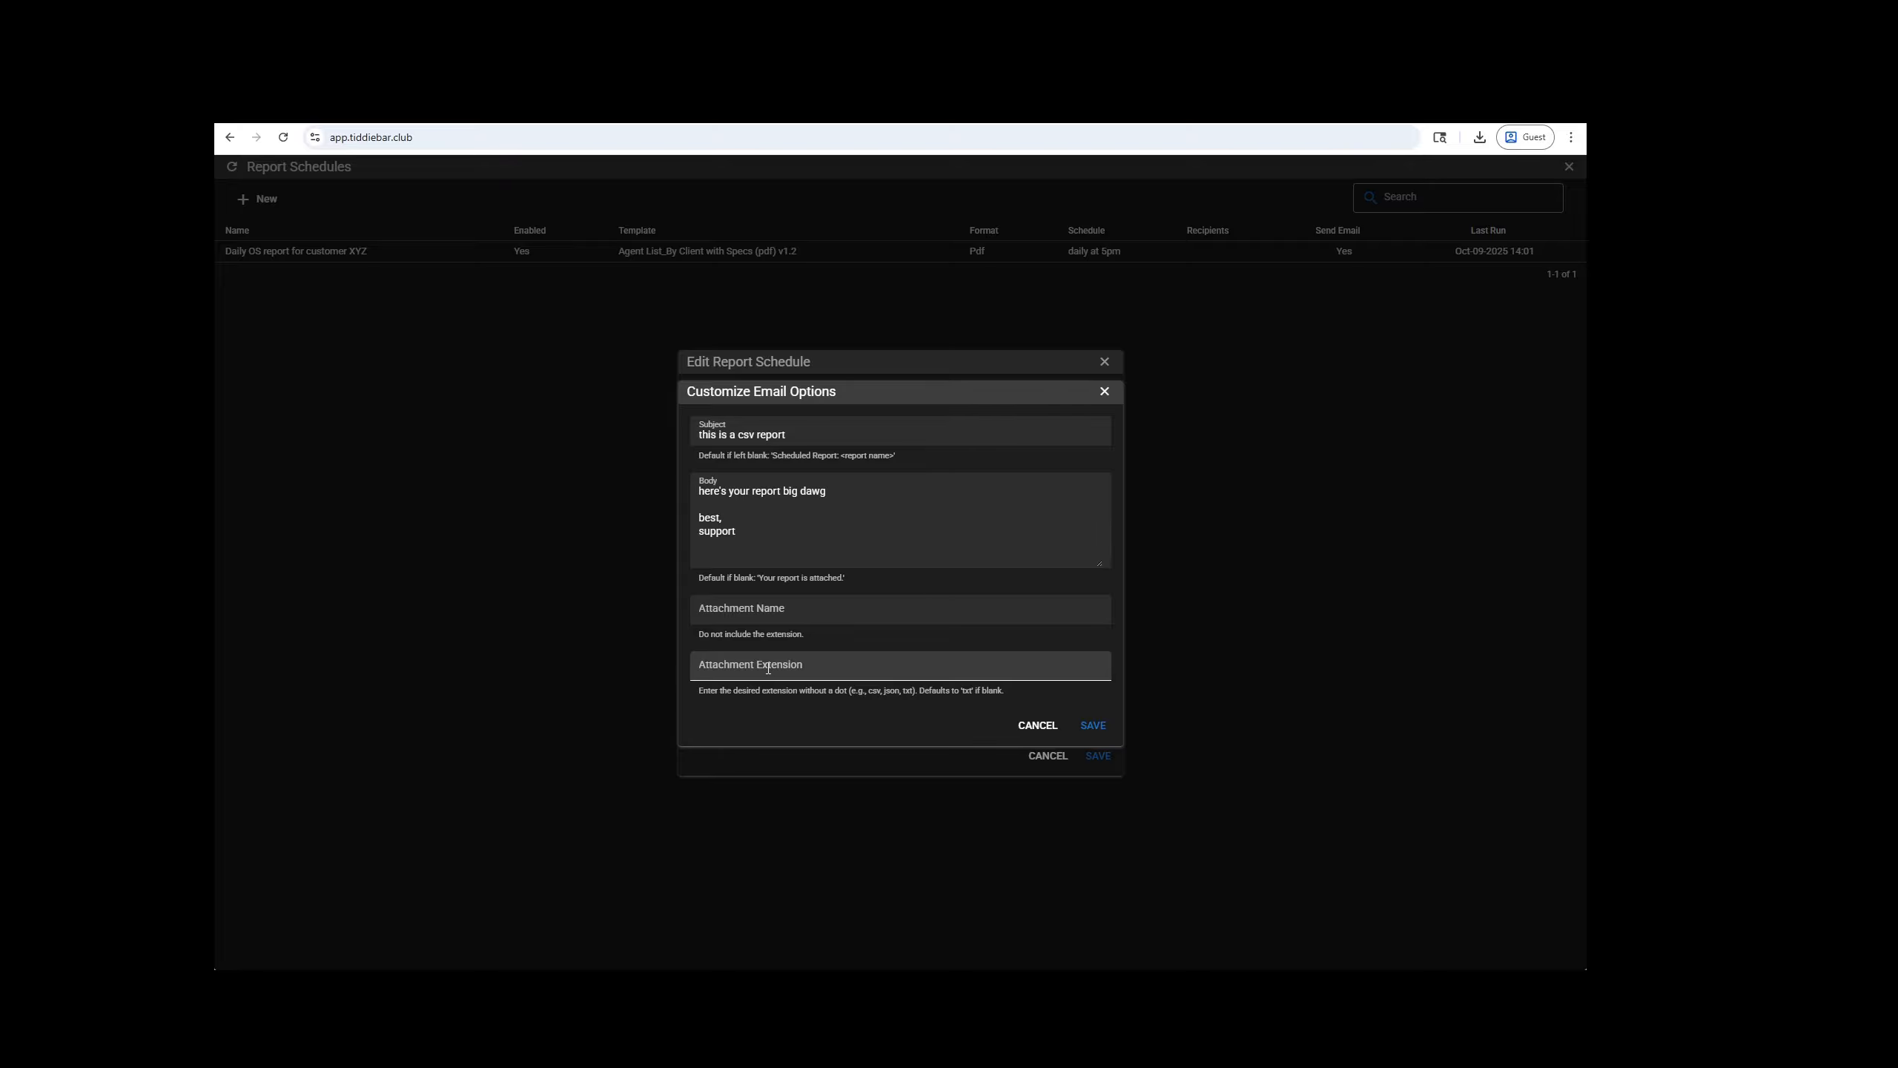
pyautogui.click(944, 708)
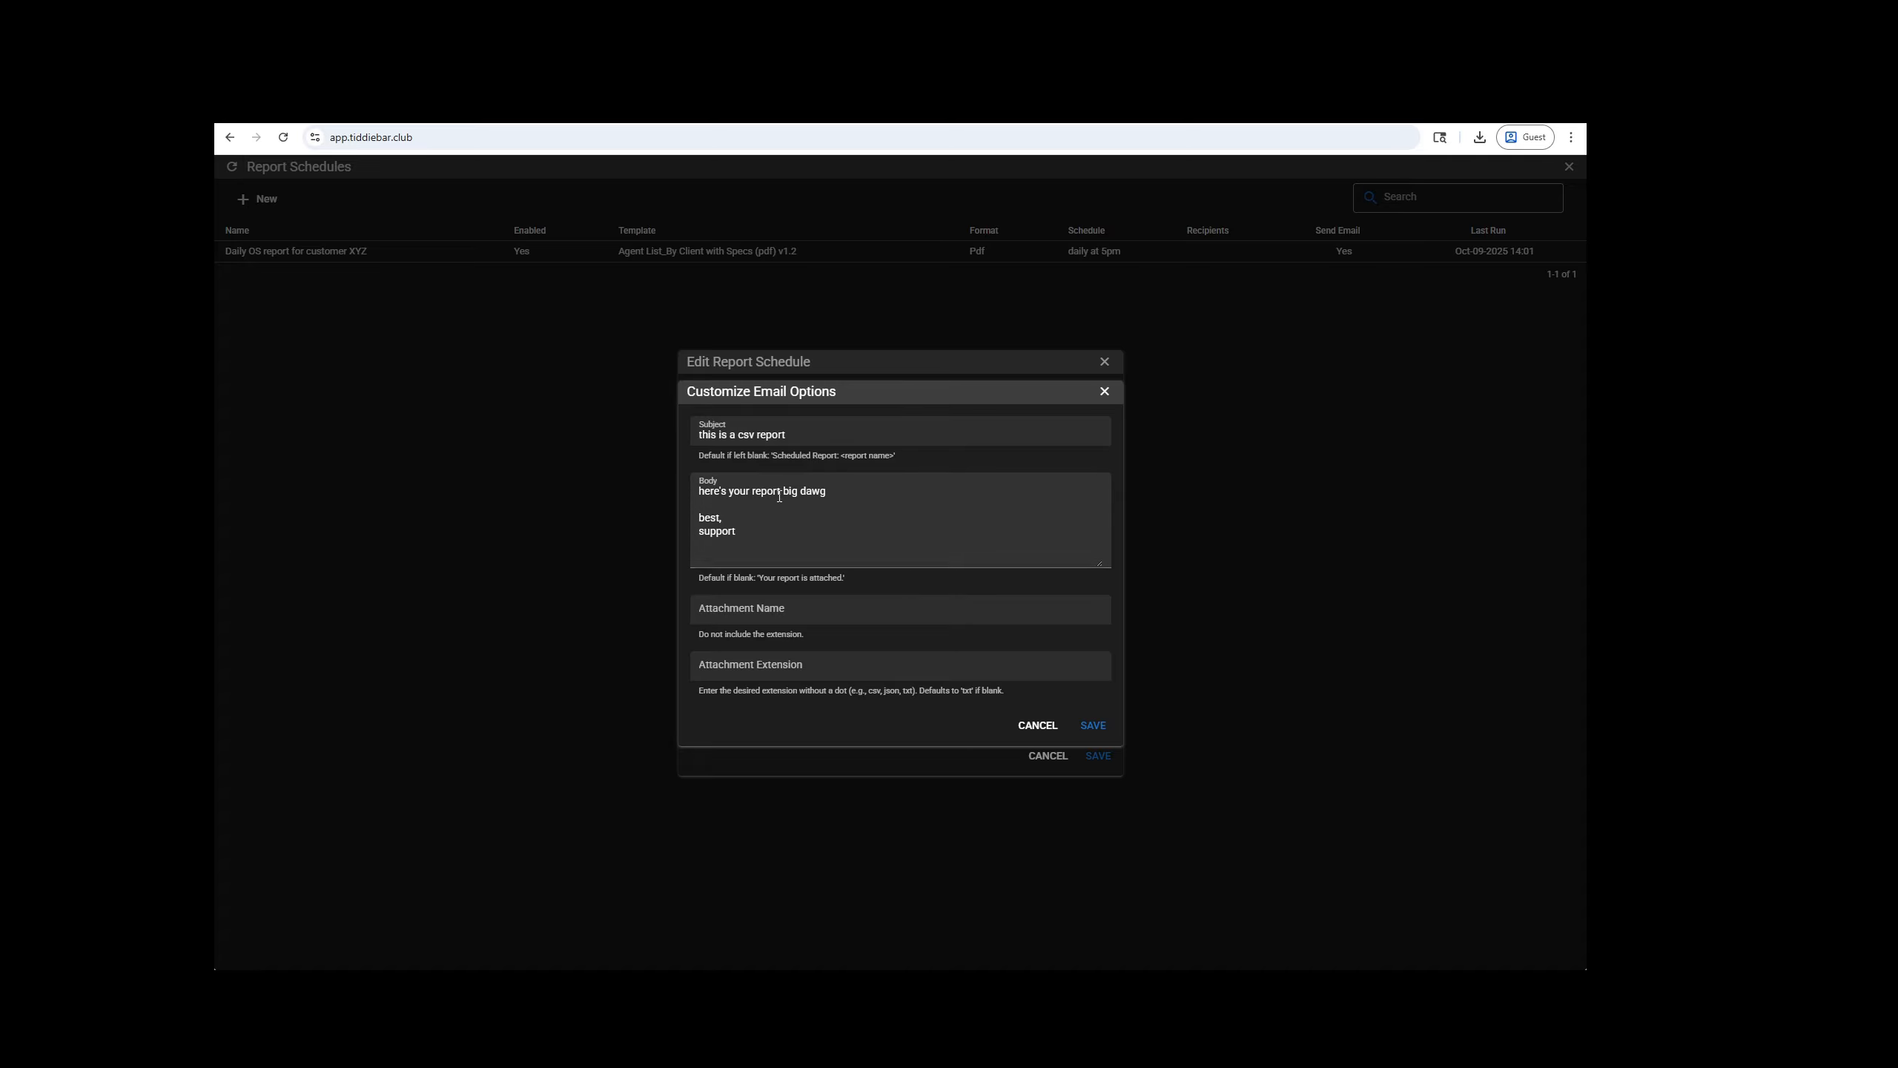
# Step: Set the attachment extension to csv, and save the email options and the report schedule
pyautogui.click(789, 663)
pyautogui.write('. ')
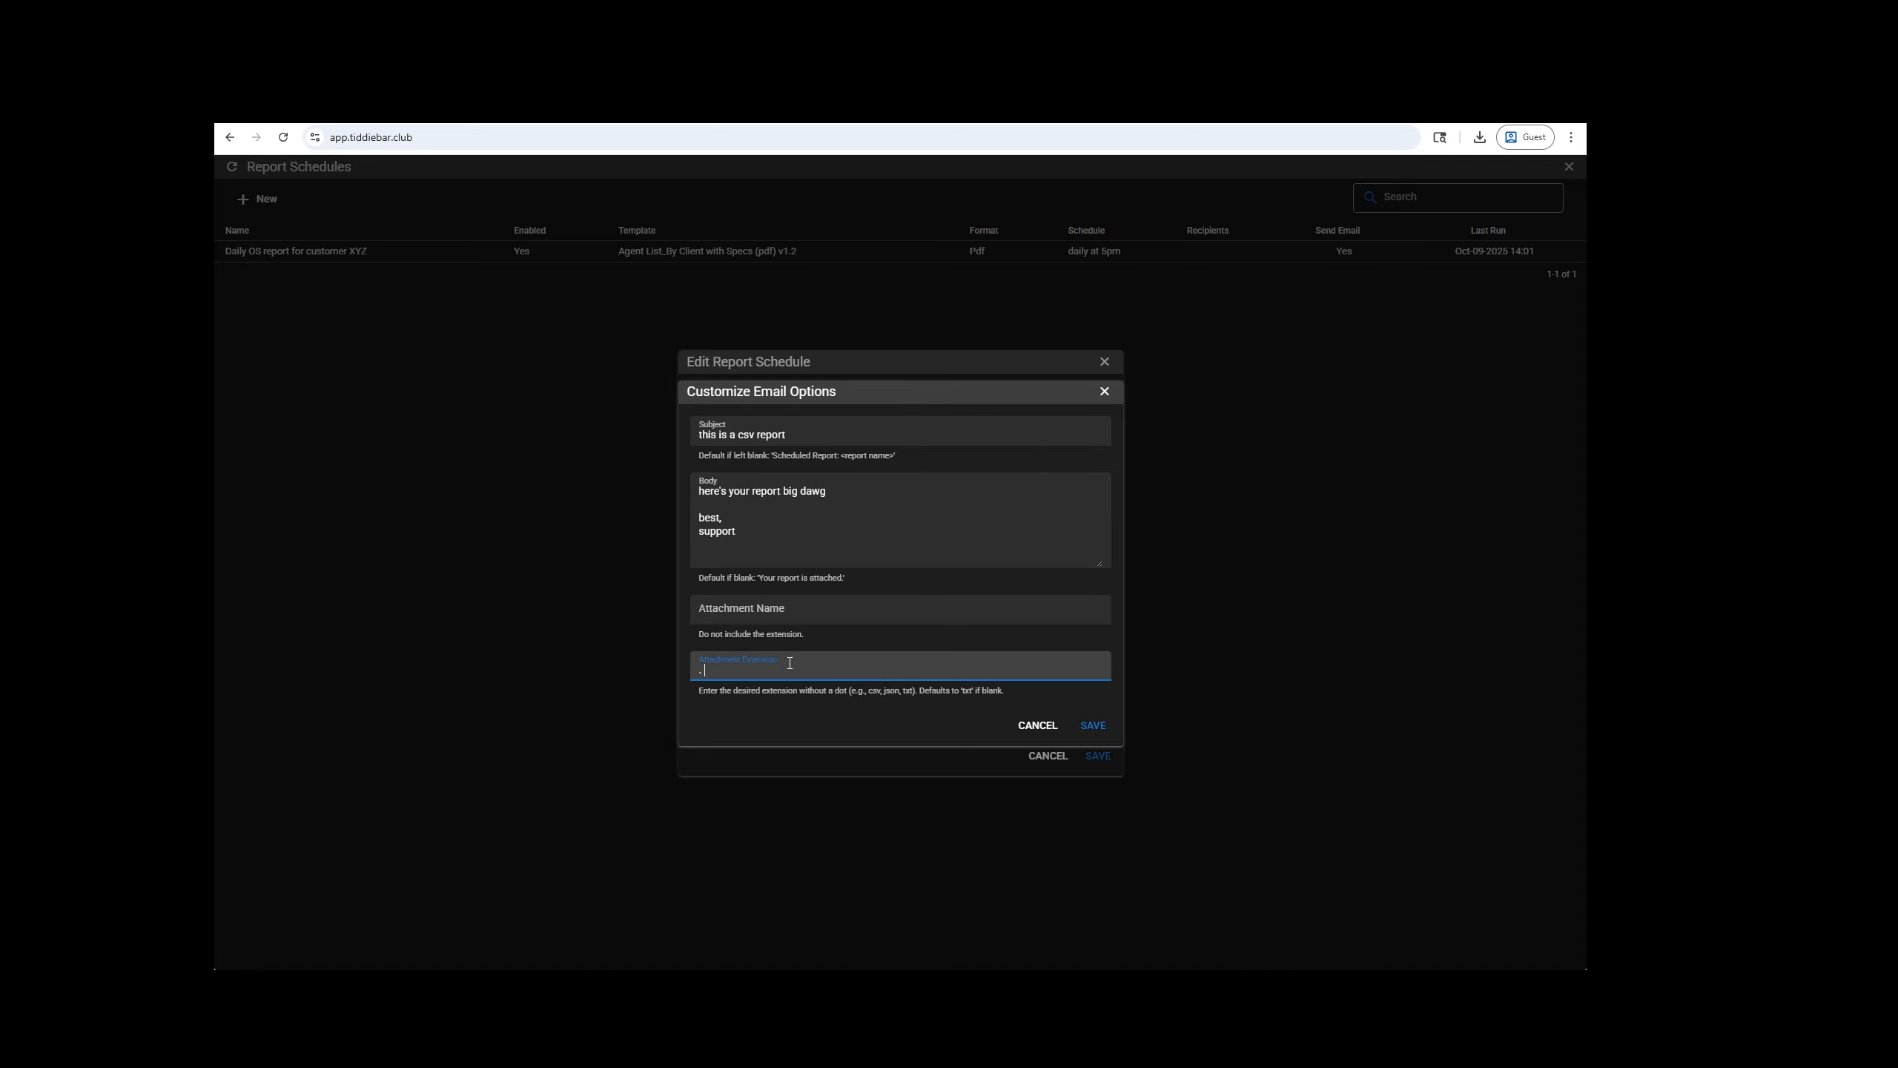
pyautogui.write('csv')
pyautogui.click(1093, 727)
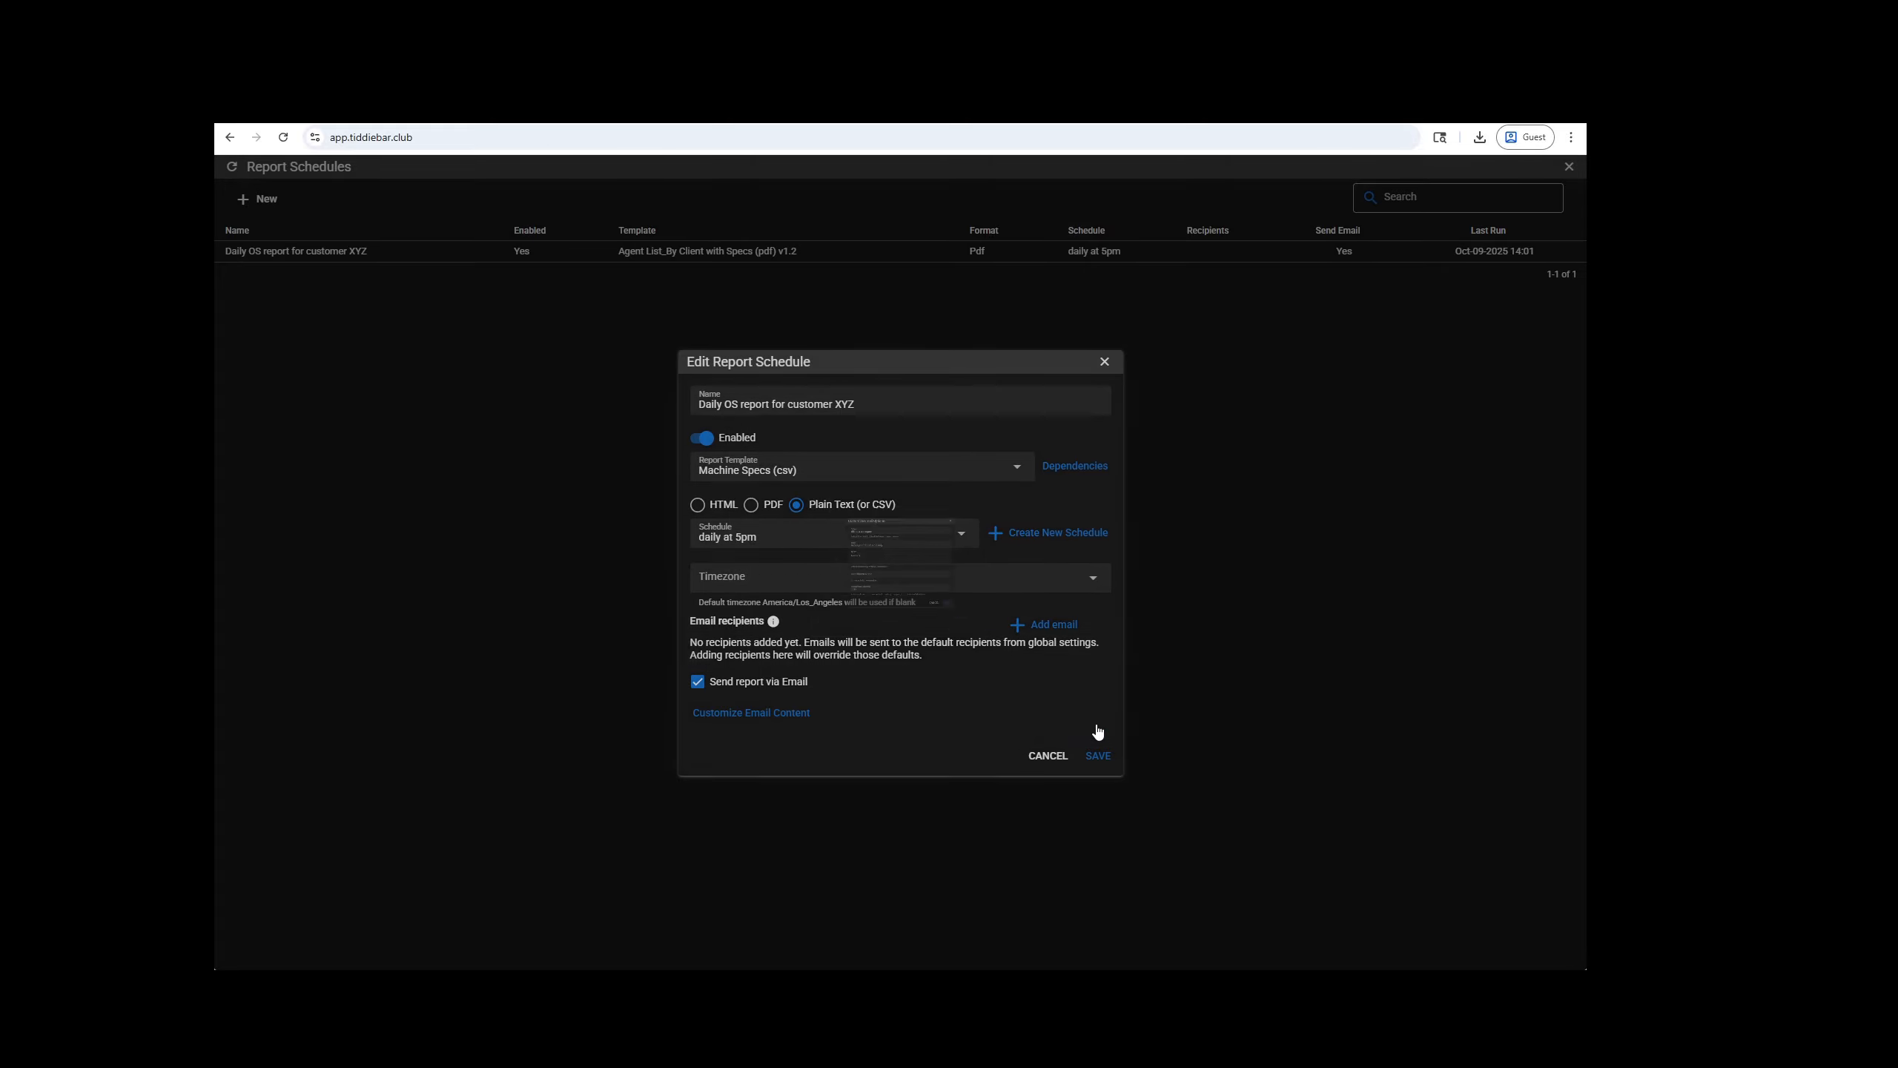
pyautogui.click(1092, 758)
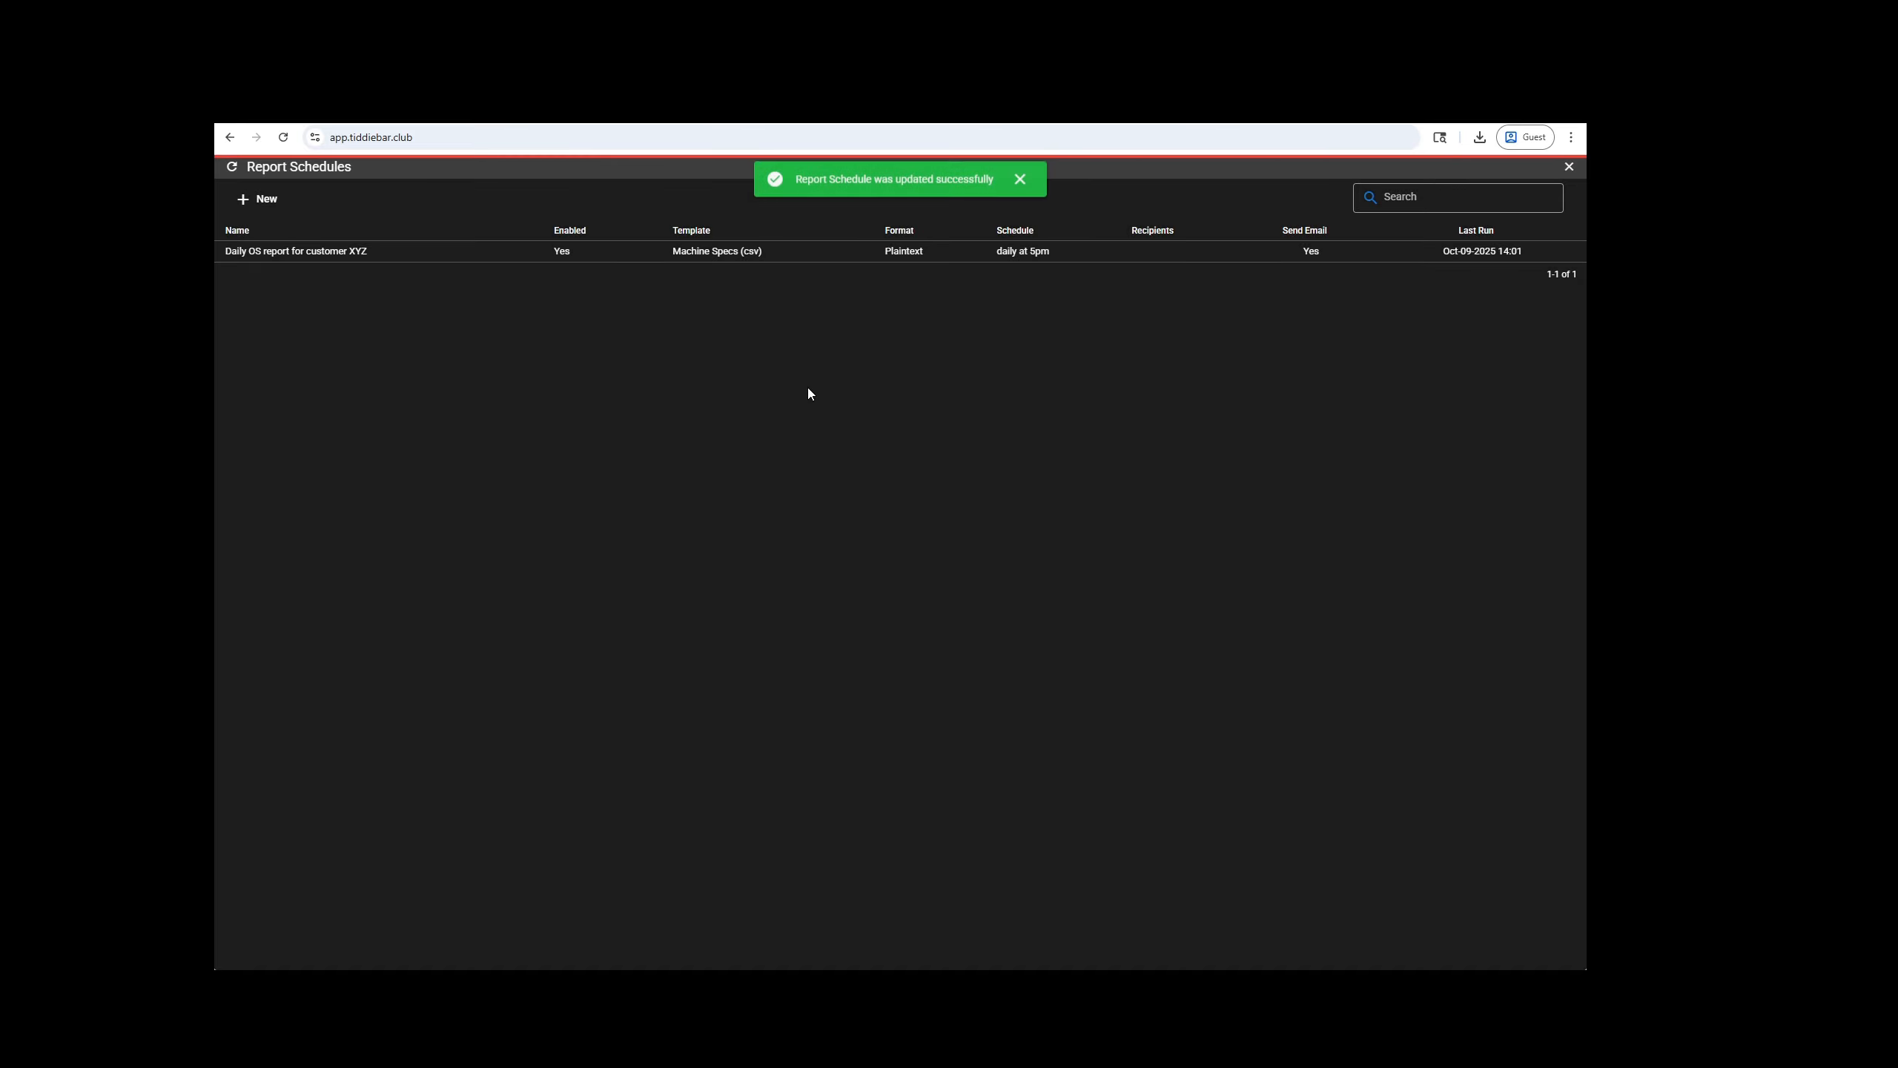
# Step: Run the scheduled CSV report immediately, and switch to Proton Mail to close the not_a_virus.pdf preview
pyautogui.click(647, 253)
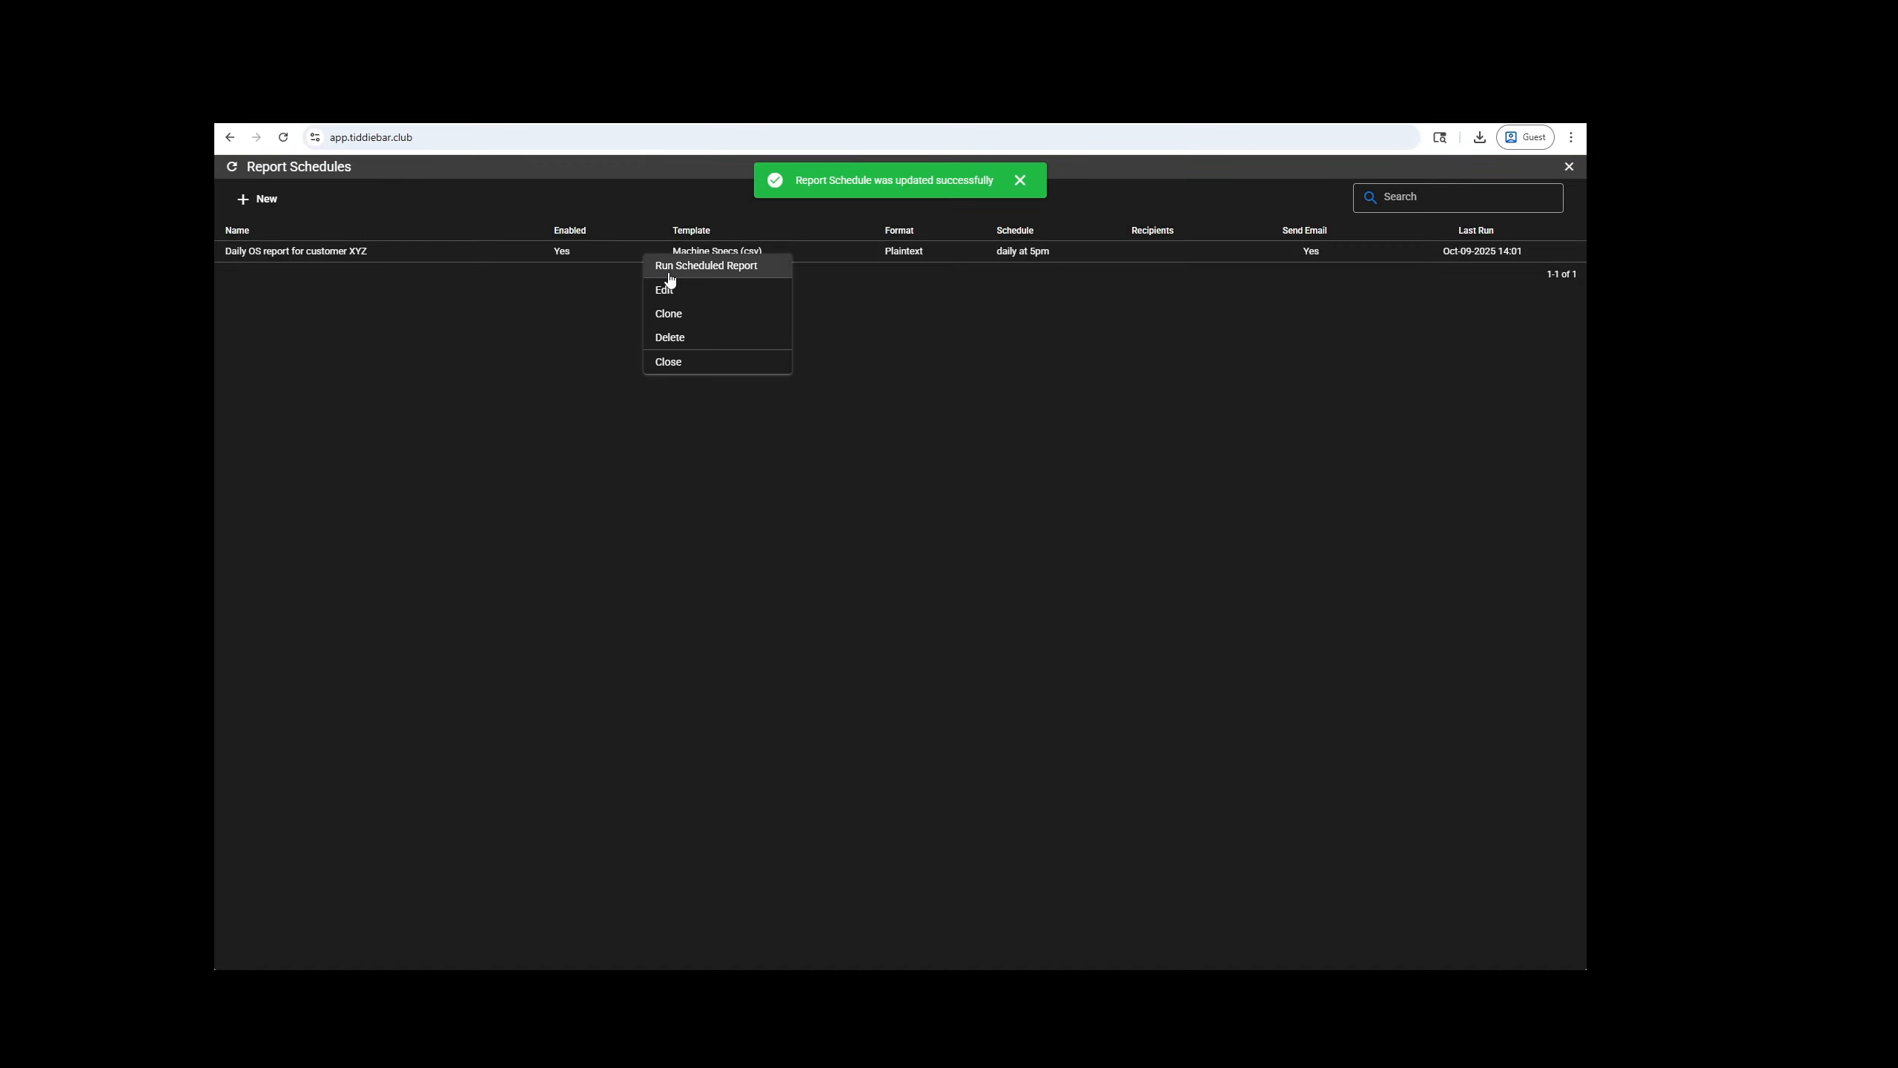
pyautogui.click(675, 266)
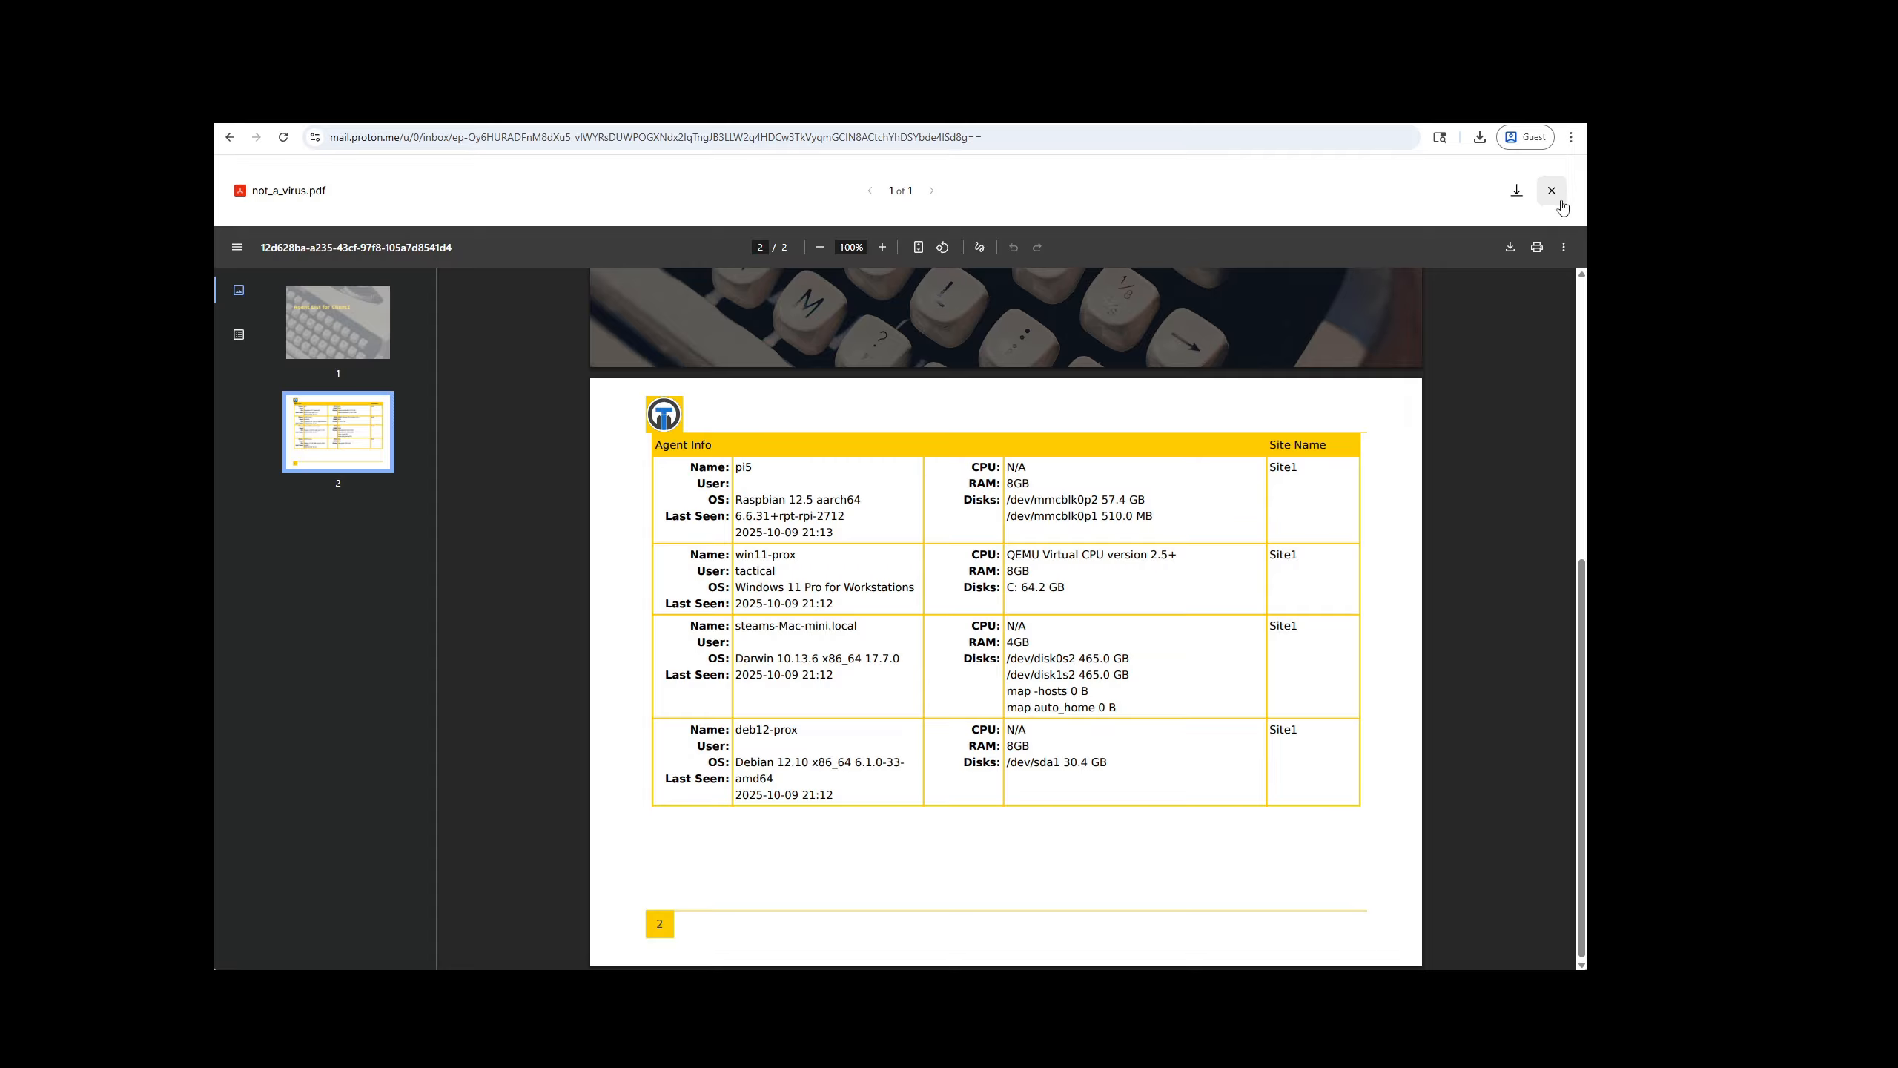
pyautogui.click(1551, 190)
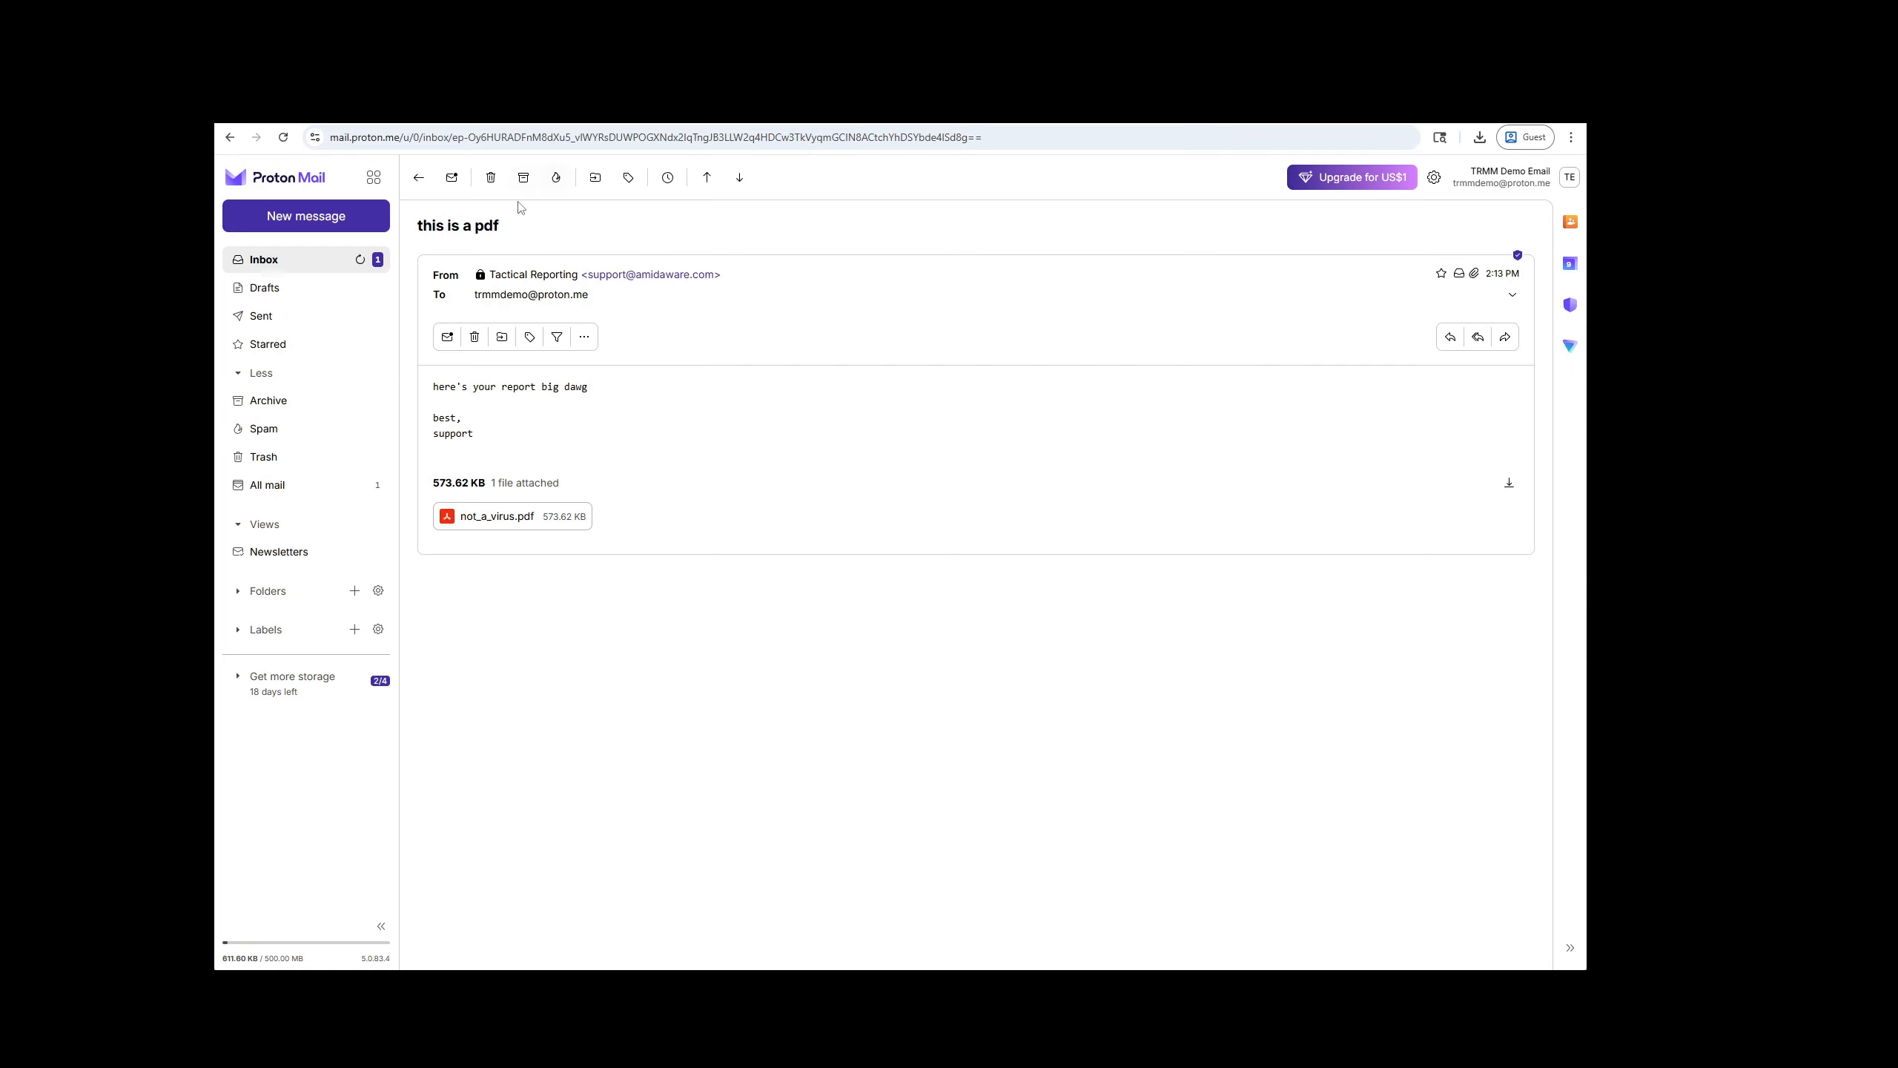
# Step: Return to the inbox, open the "this is a csv report" email, and preview the attached Machine Specs (csv).csv
pyautogui.click(323, 262)
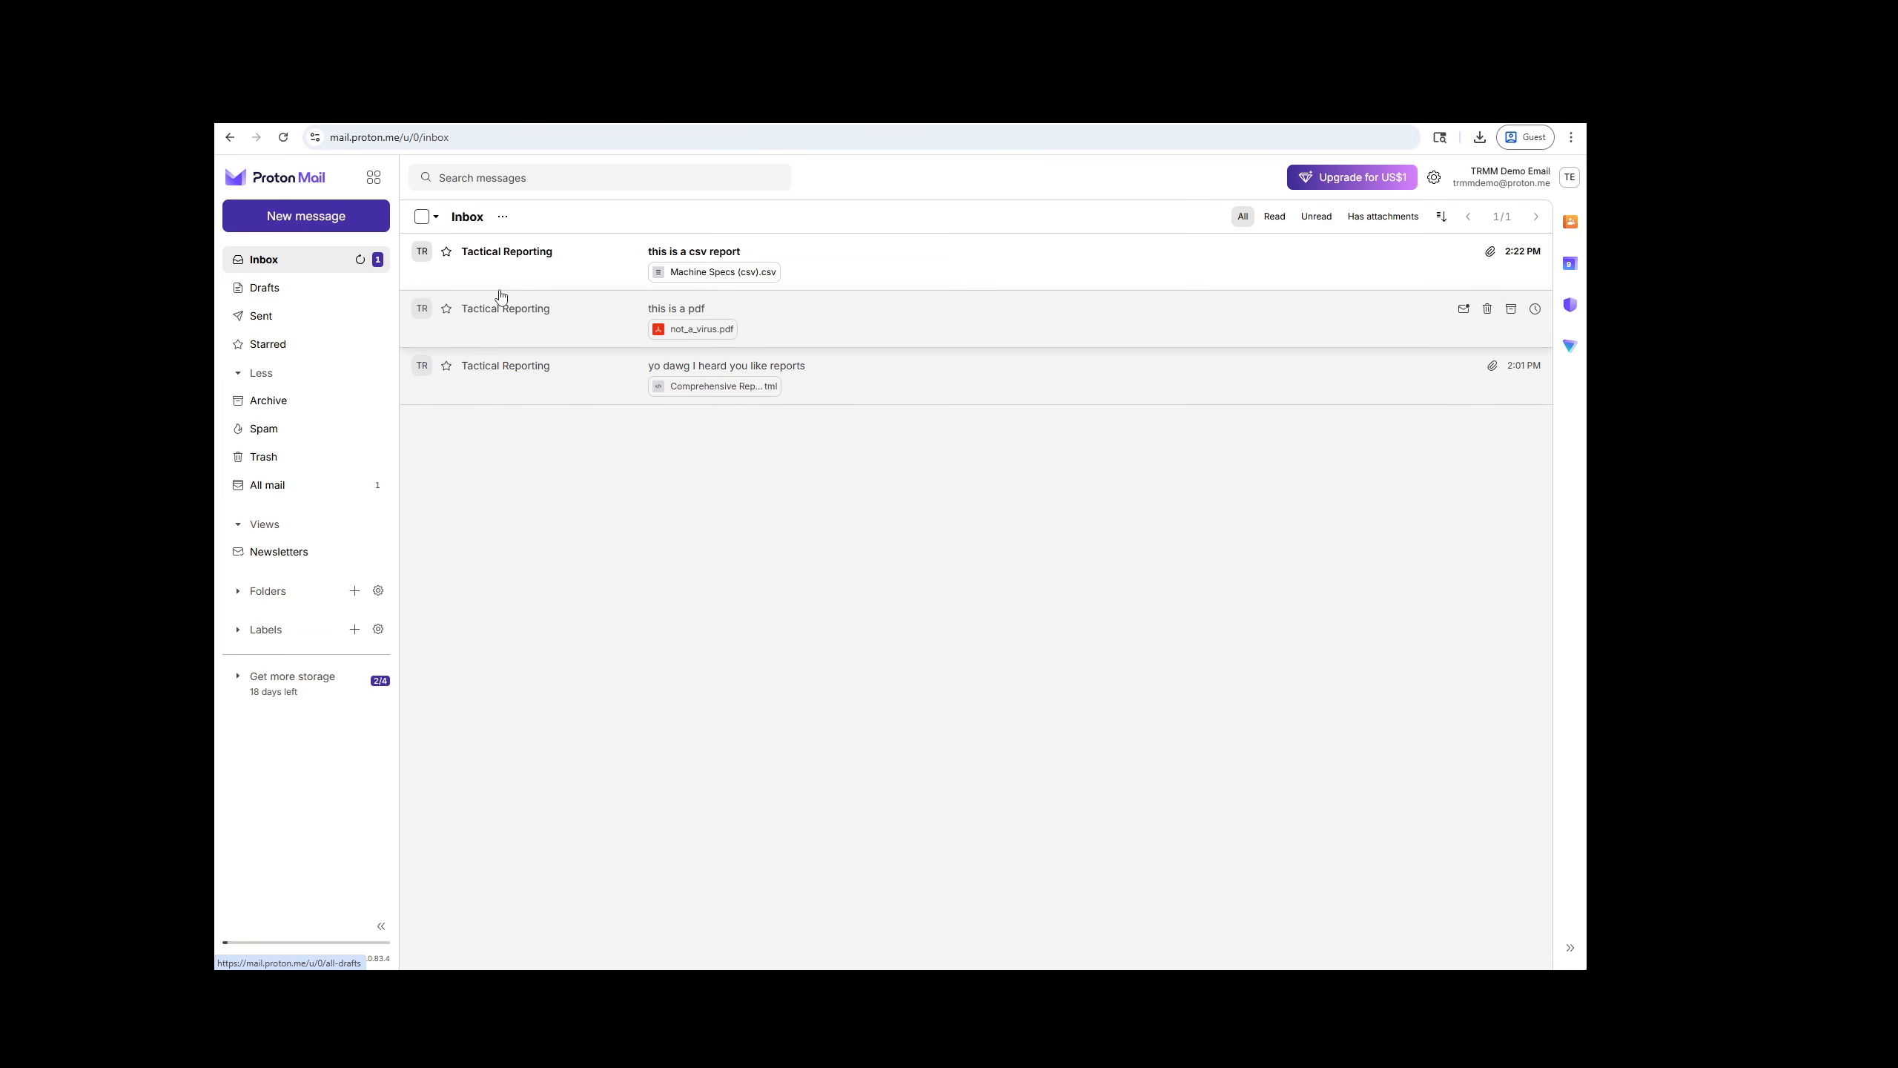
pyautogui.click(627, 255)
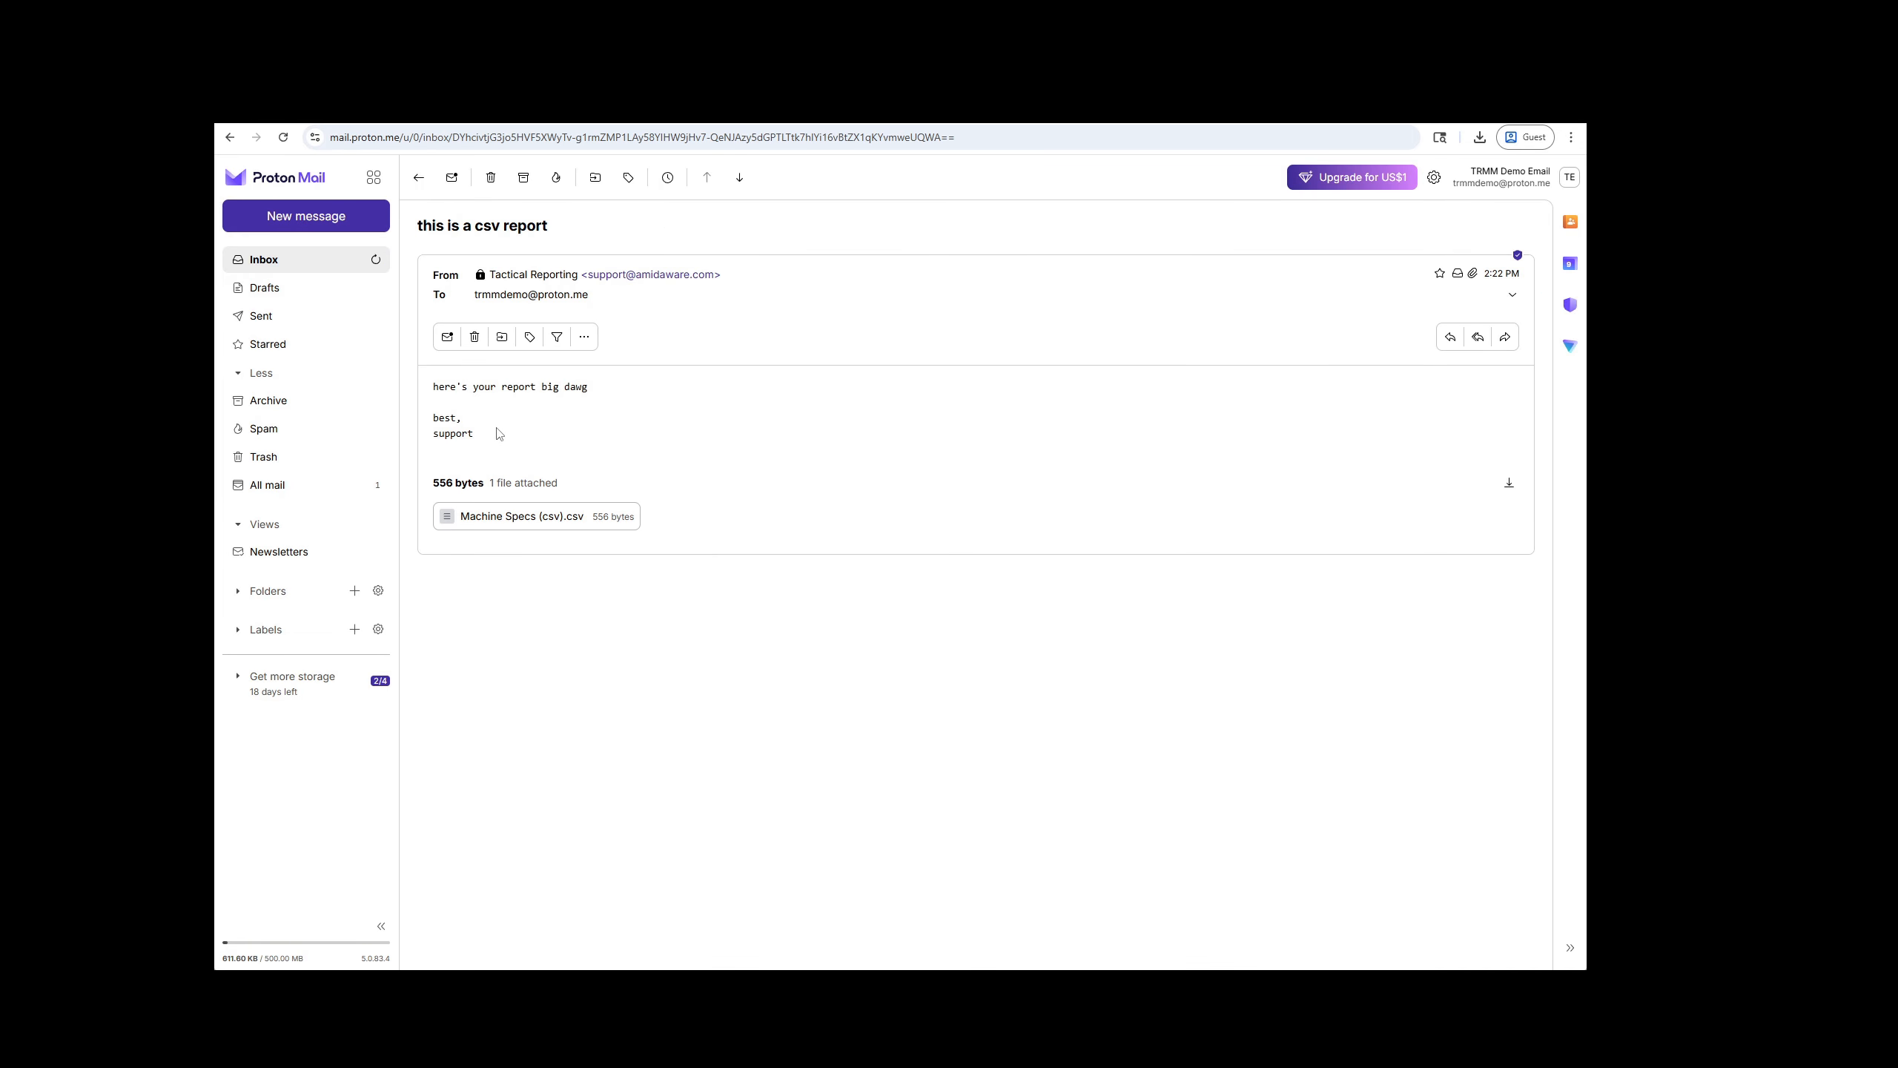
pyautogui.click(510, 518)
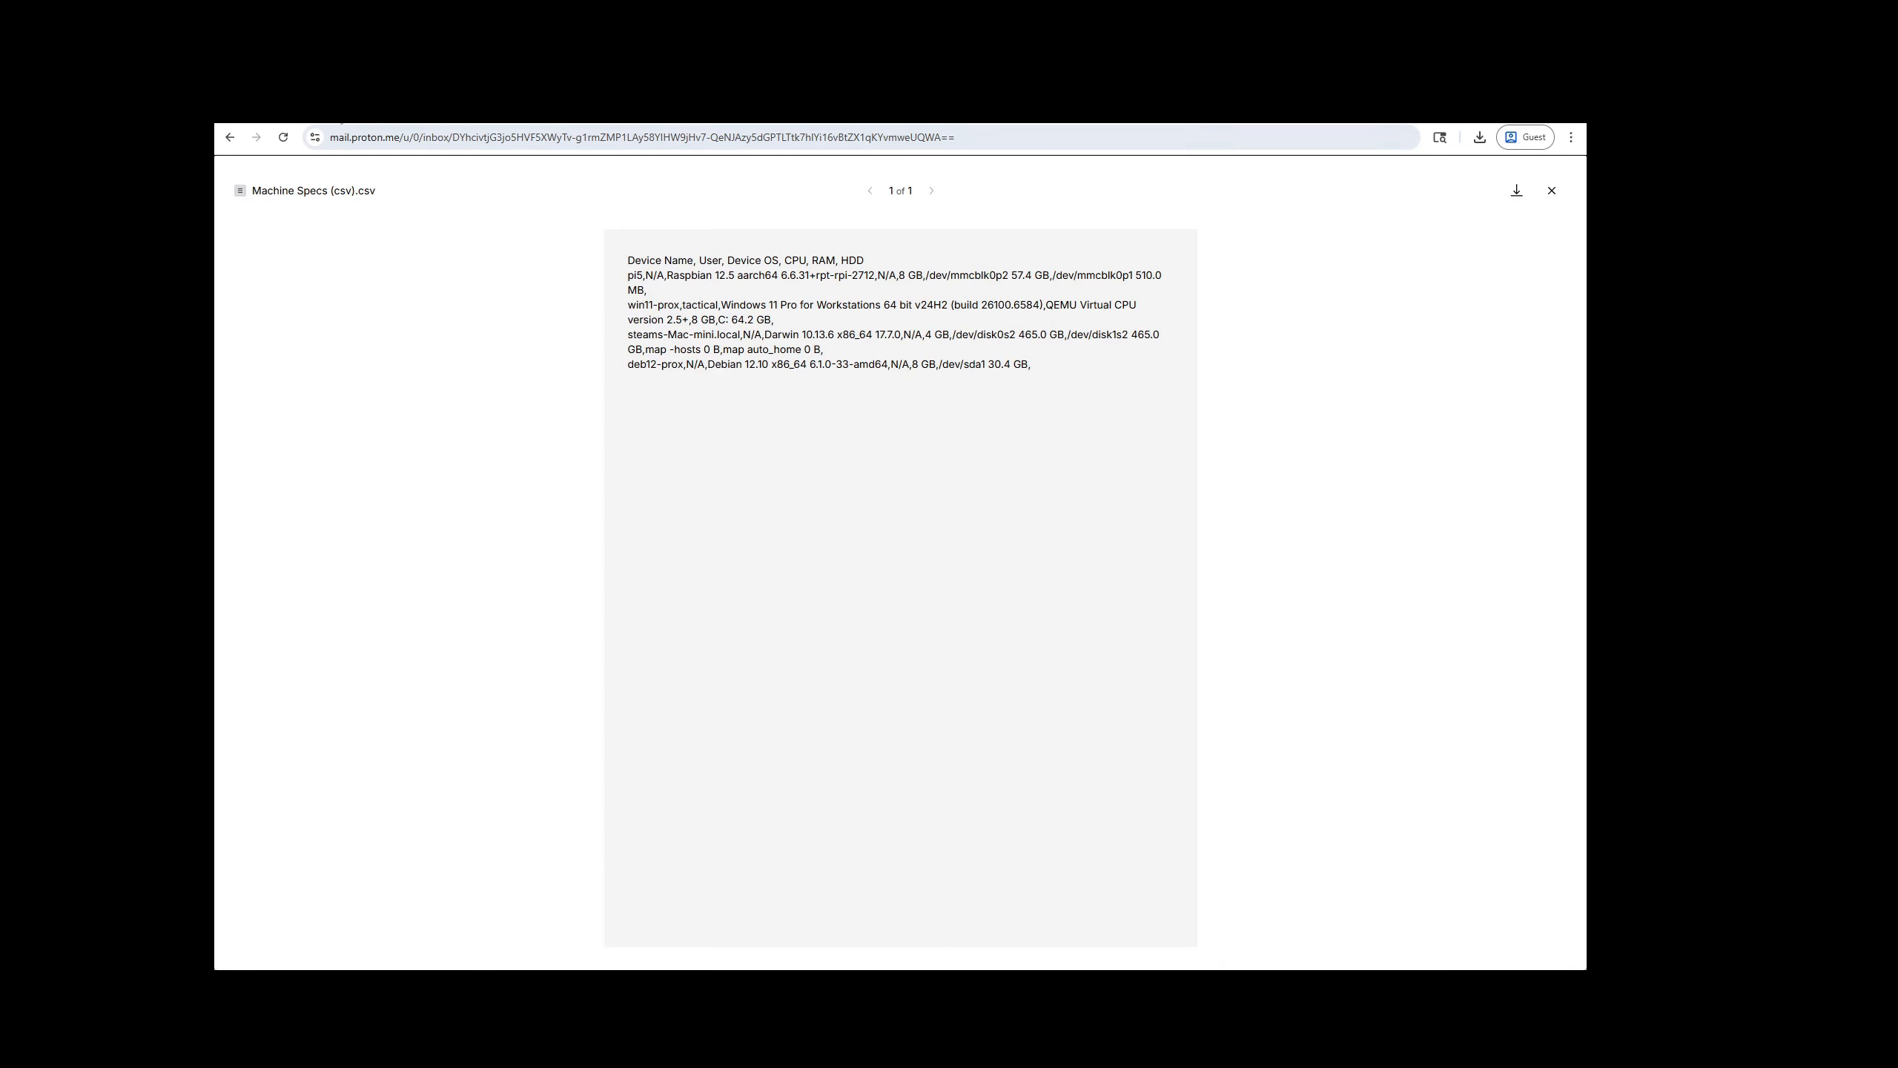
# Step: Switch to Tactical RMM, leave the schedules list, and inspect the schedule form started from the Agents_Filtered by RAM template, cancelling it
pyautogui.click(342, 116)
pyautogui.click(1569, 166)
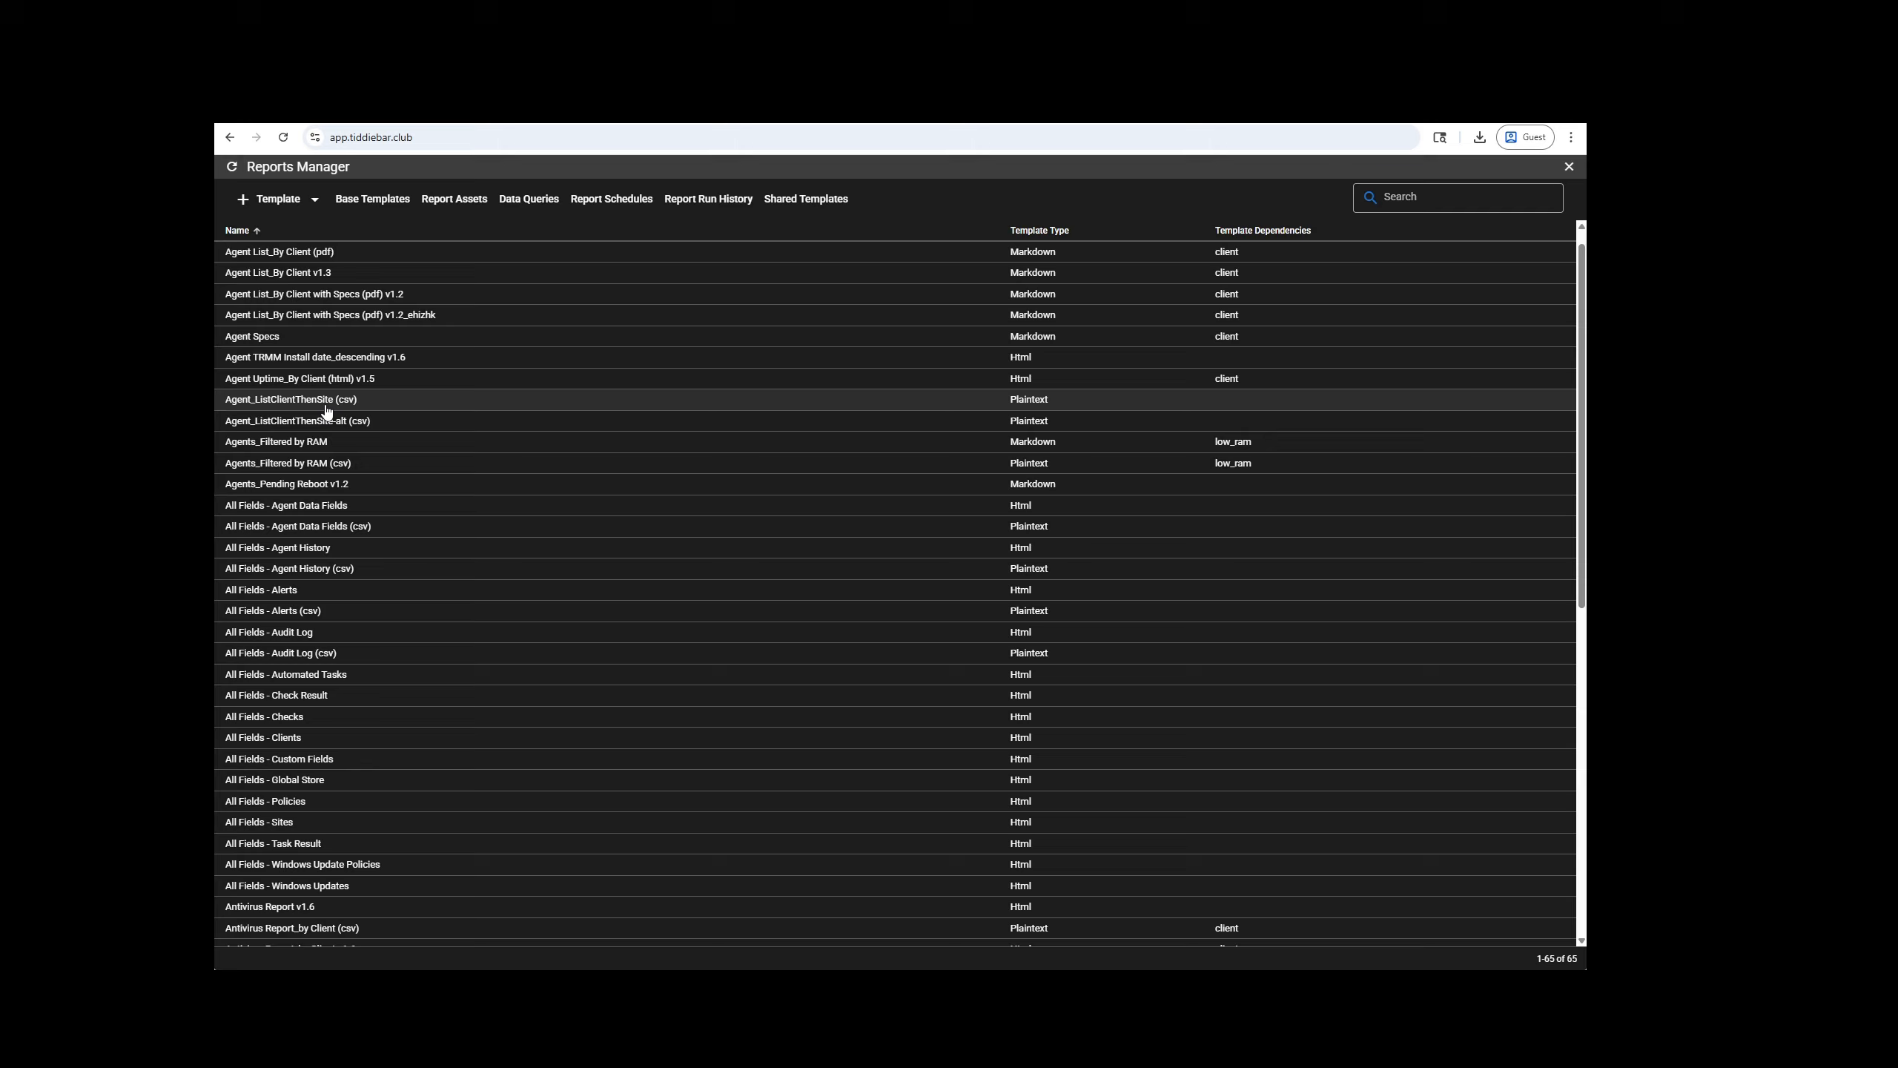
pyautogui.rightClick(358, 449)
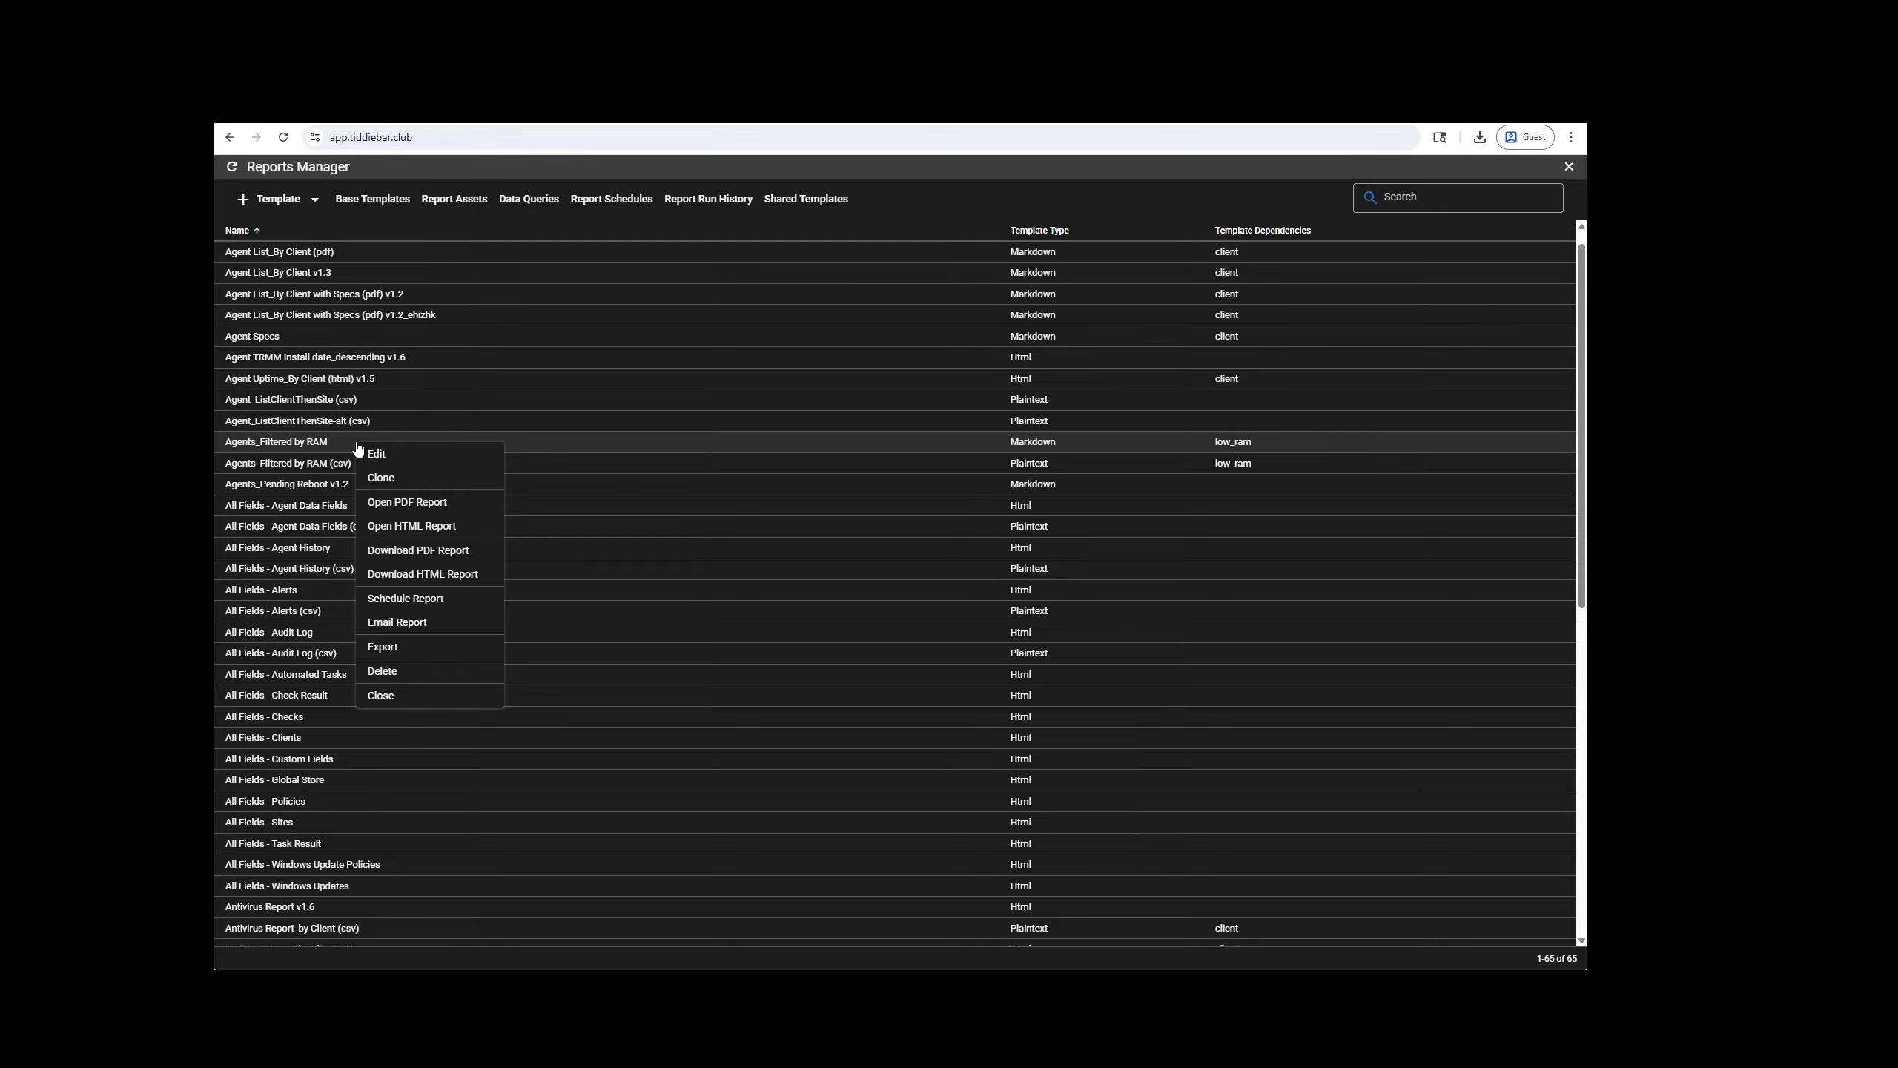
pyautogui.click(434, 606)
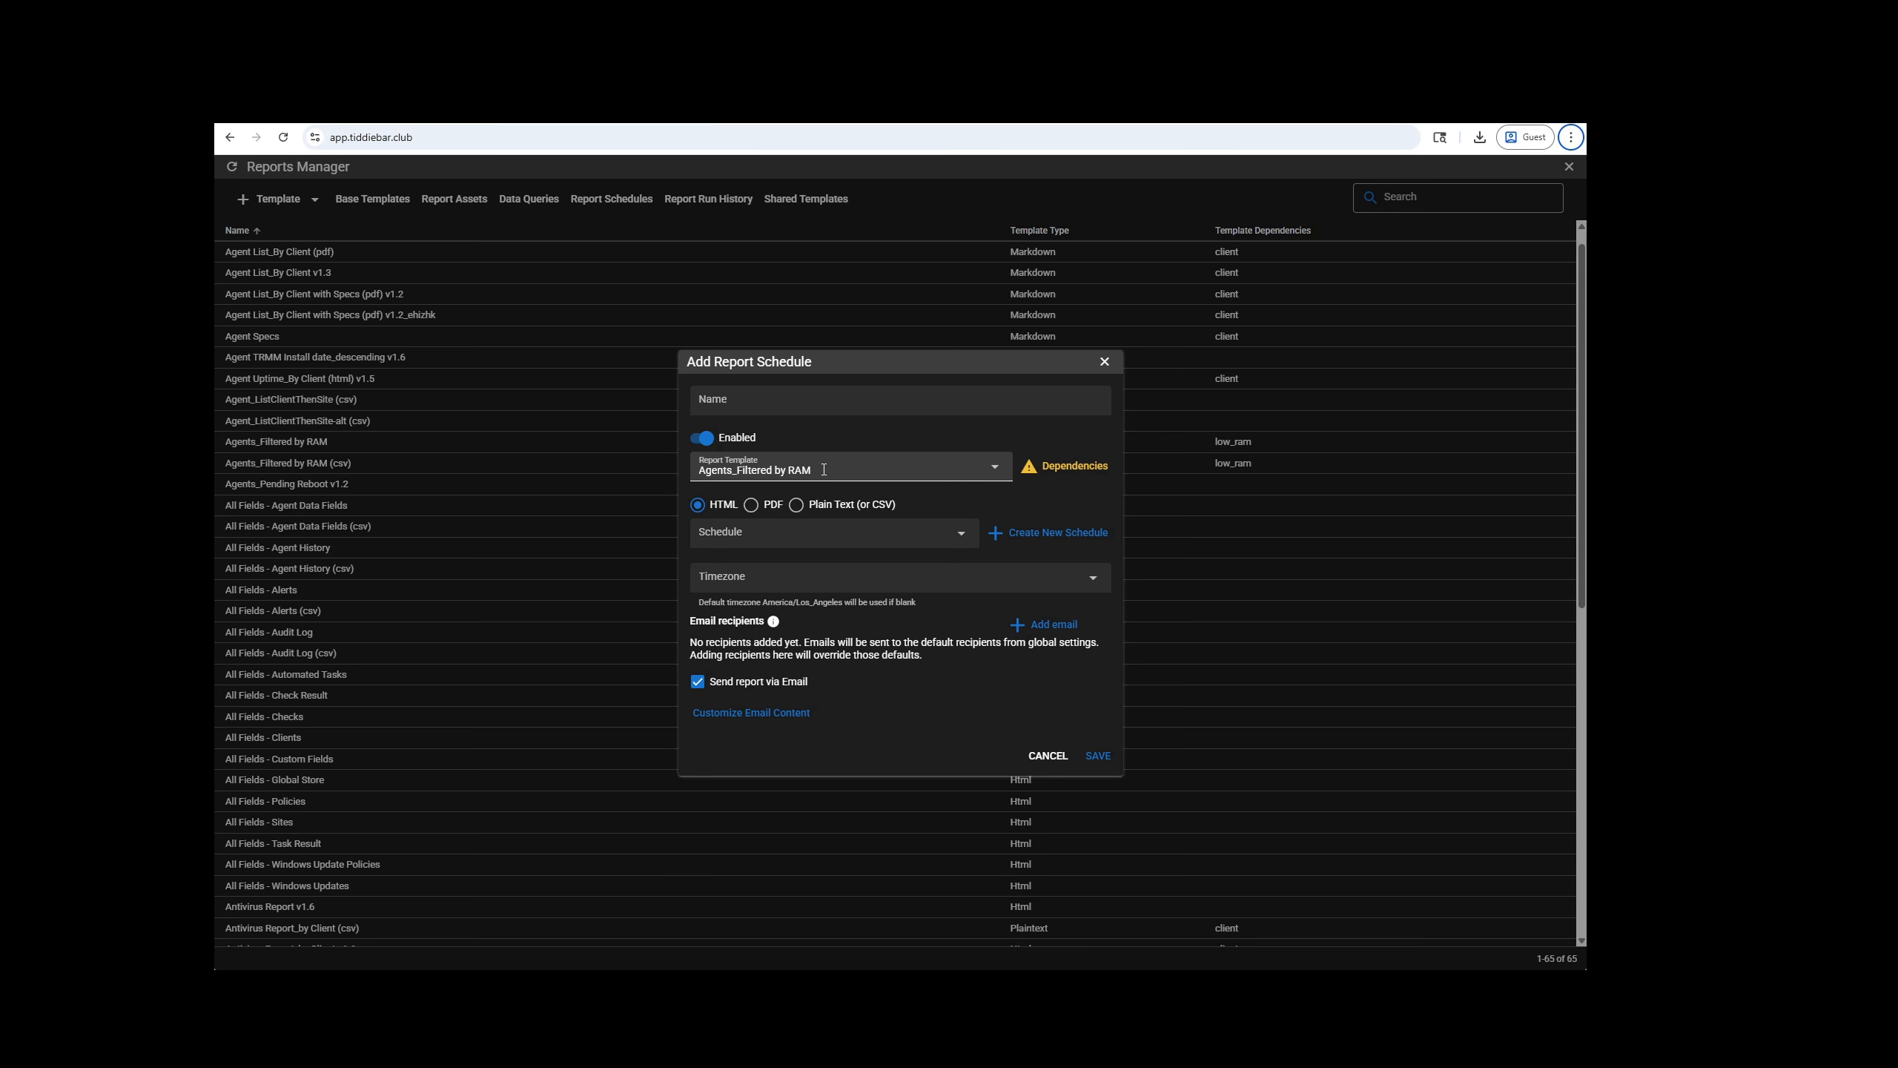
pyautogui.click(1042, 760)
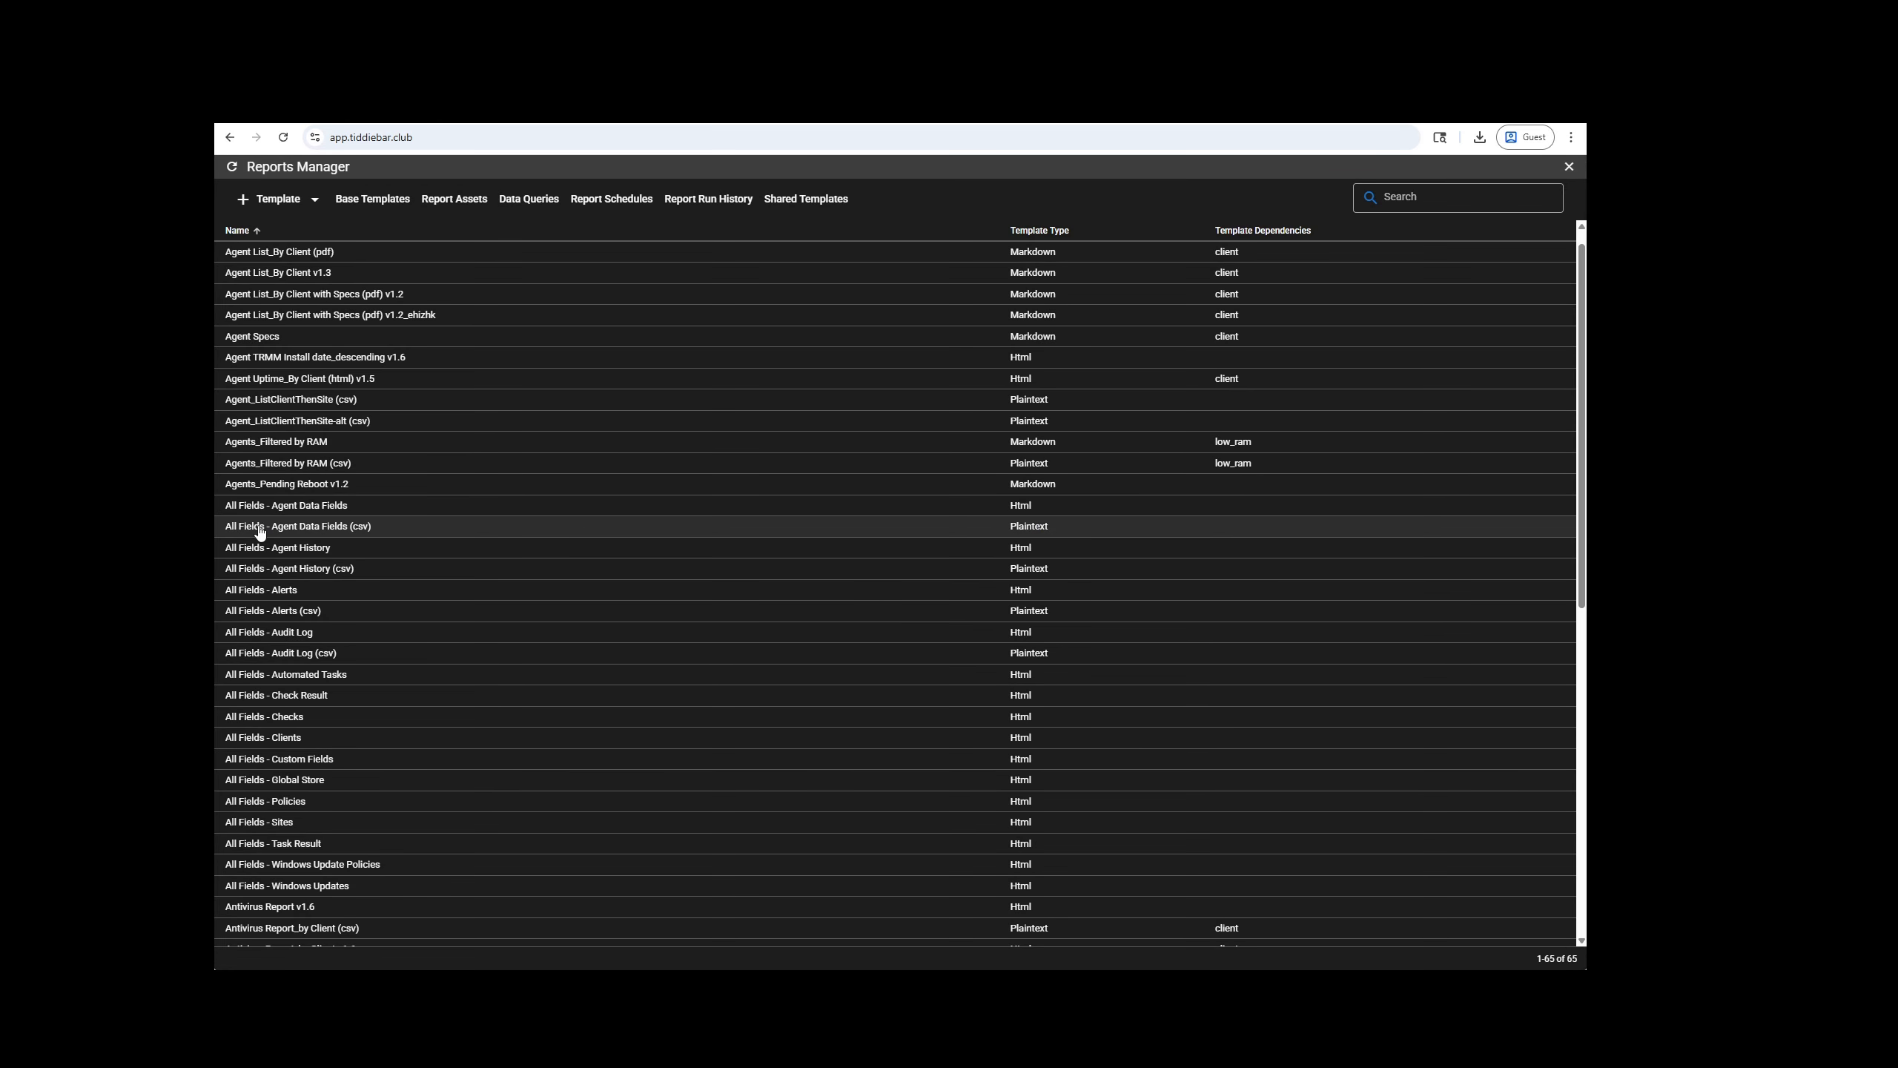
# Step: Inspect the email form for the All Fields - Agent Data Fields report and its email customization options, cancelling the customization
pyautogui.rightClick(312, 504)
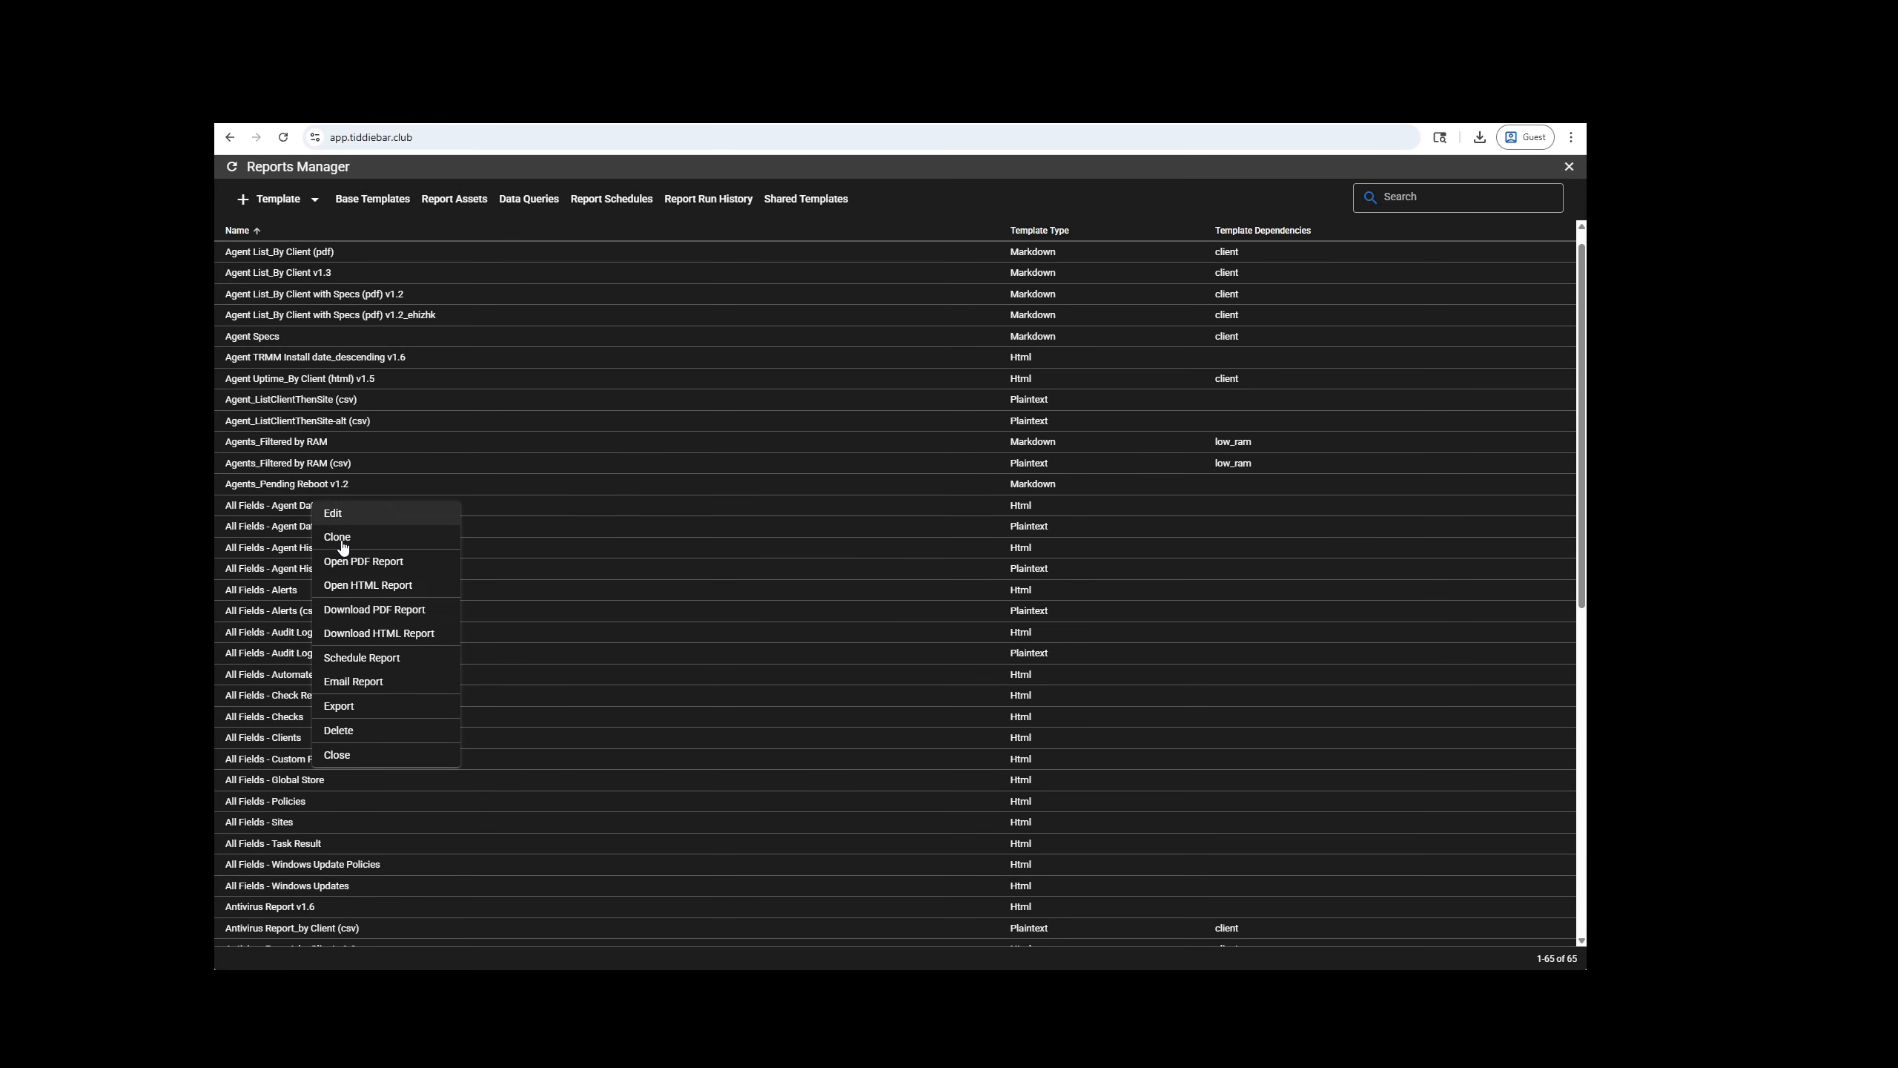
pyautogui.click(368, 683)
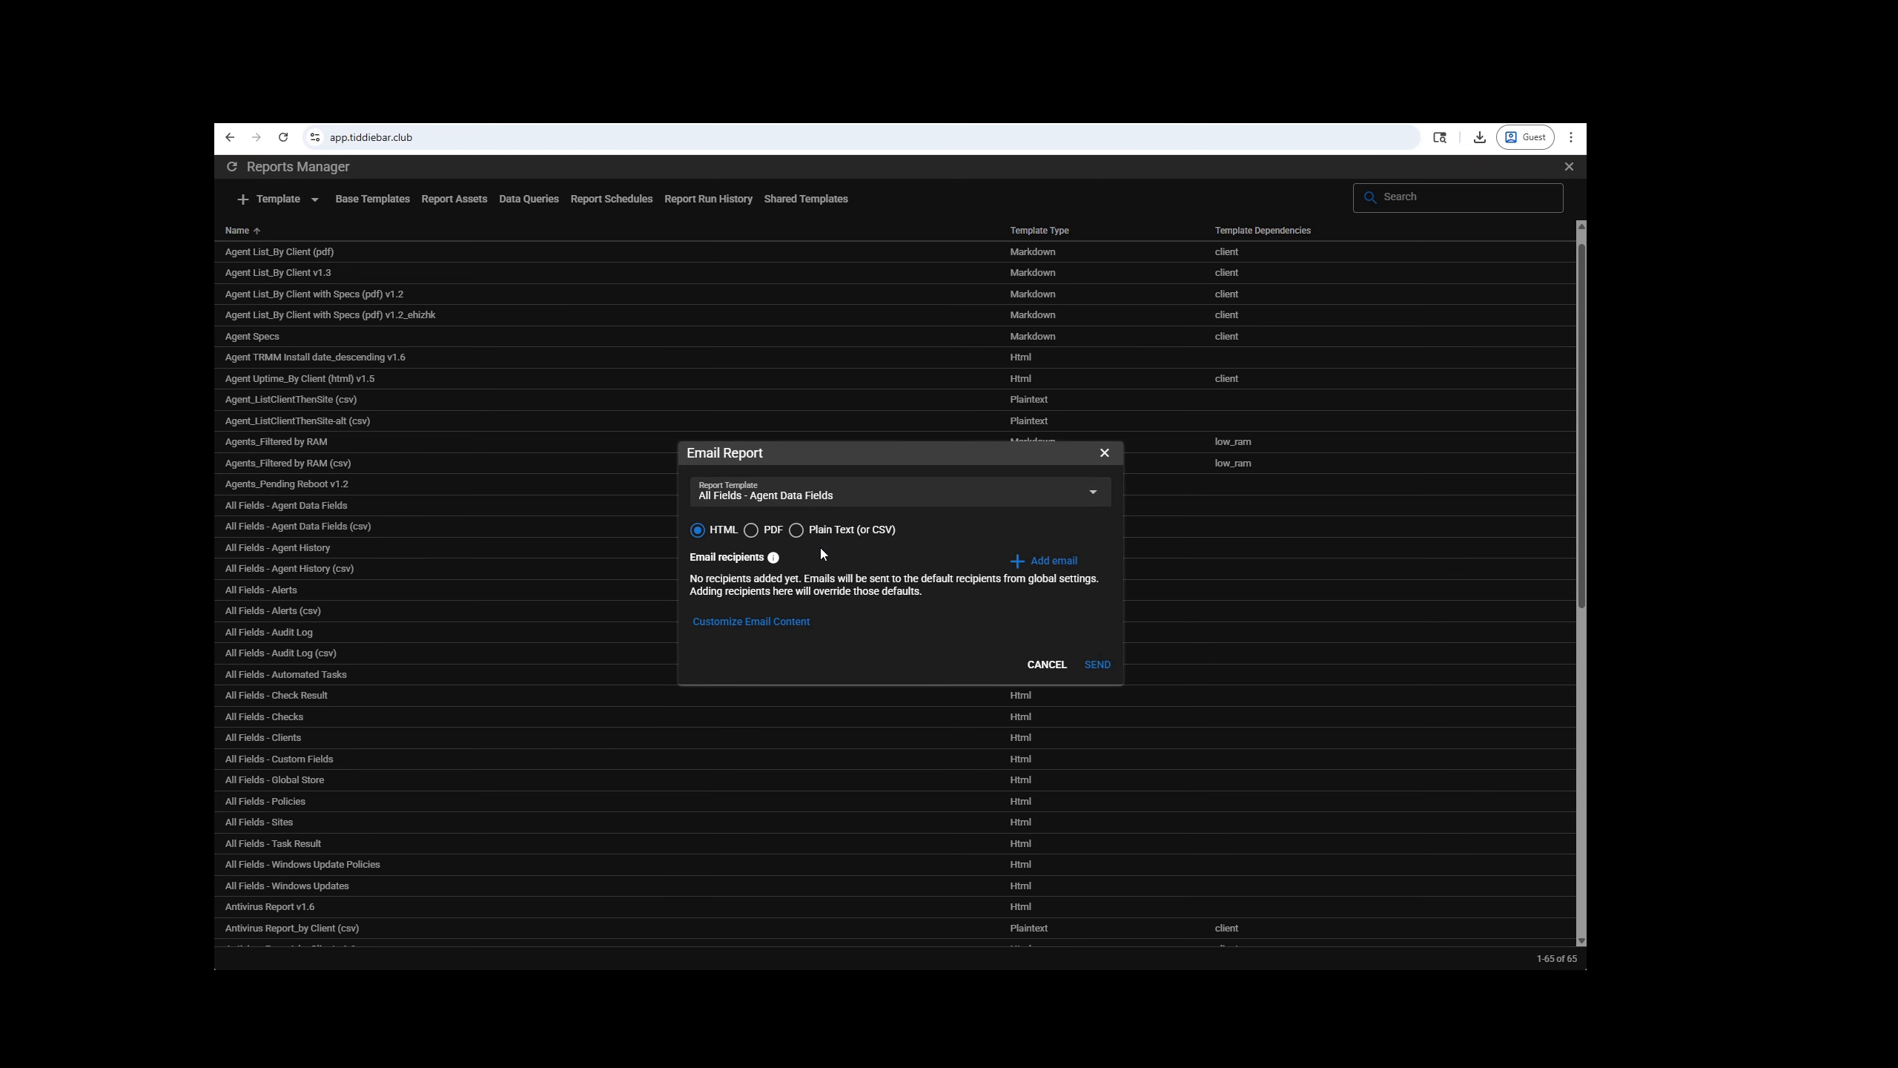
pyautogui.press('alt')
pyautogui.click(777, 621)
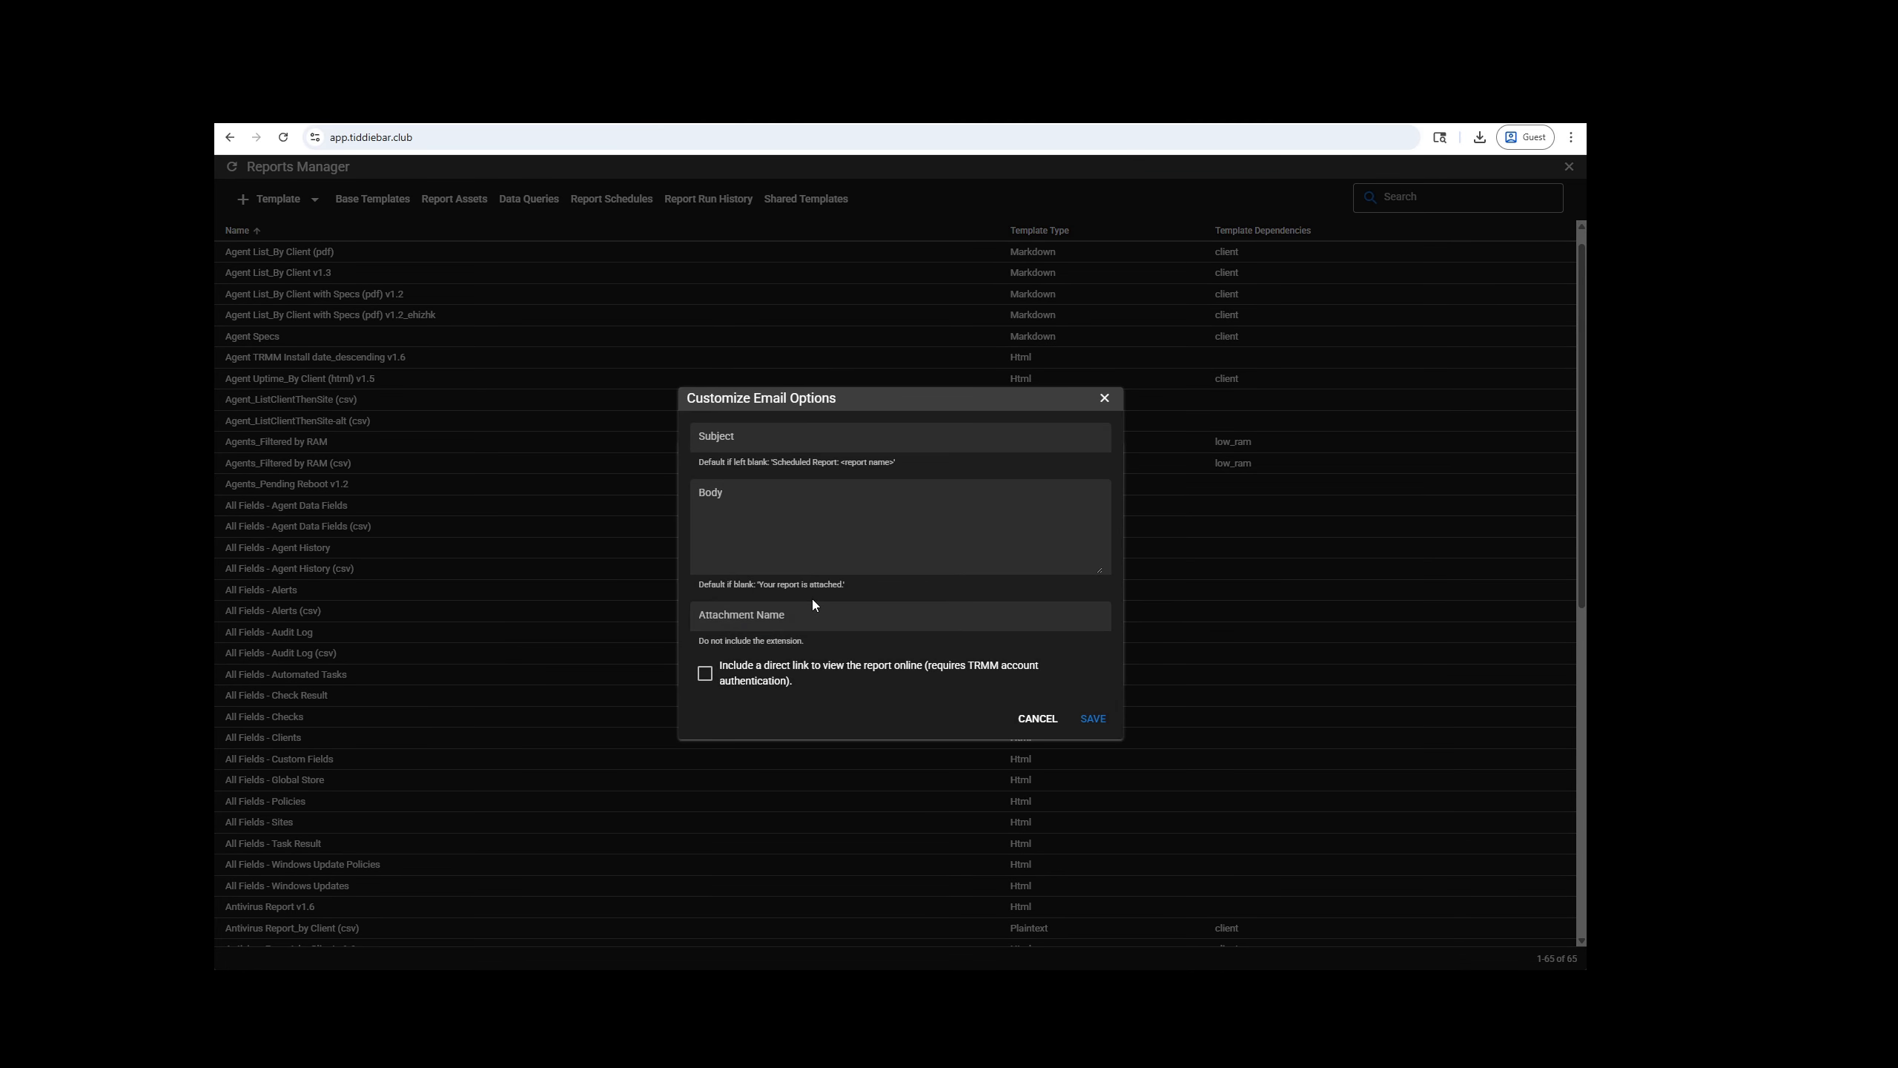
pyautogui.click(1037, 719)
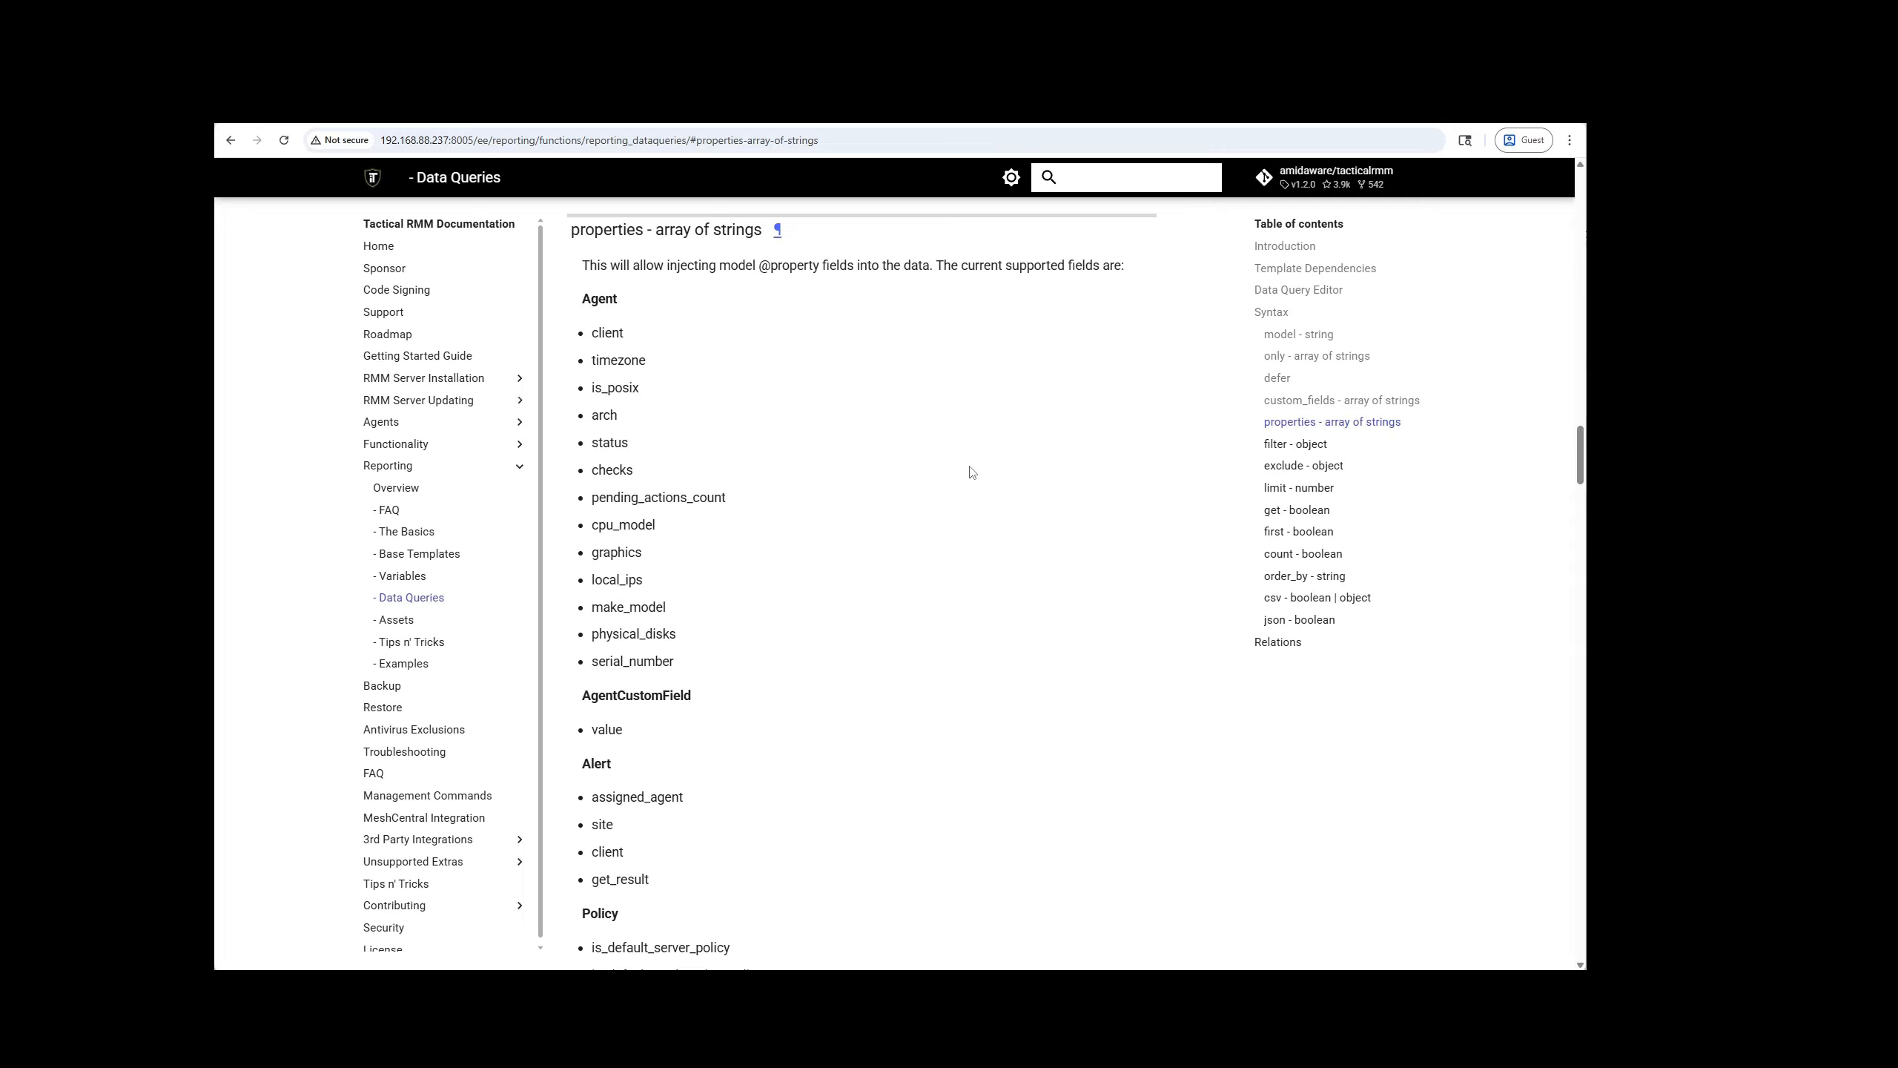
# Step: Highlight the cpu_model property among the supported Agent fields in the Data Queries documentation
pyautogui.press('alt')
pyautogui.press('alt')
pyautogui.press('alt')
pyautogui.doubleClick(636, 527)
# Step: Switch to Tactical RMM, open the Reporting Manager, search the shared templates for "ope", and close the shared list without importing
pyautogui.click(374, 110)
pyautogui.click(413, 206)
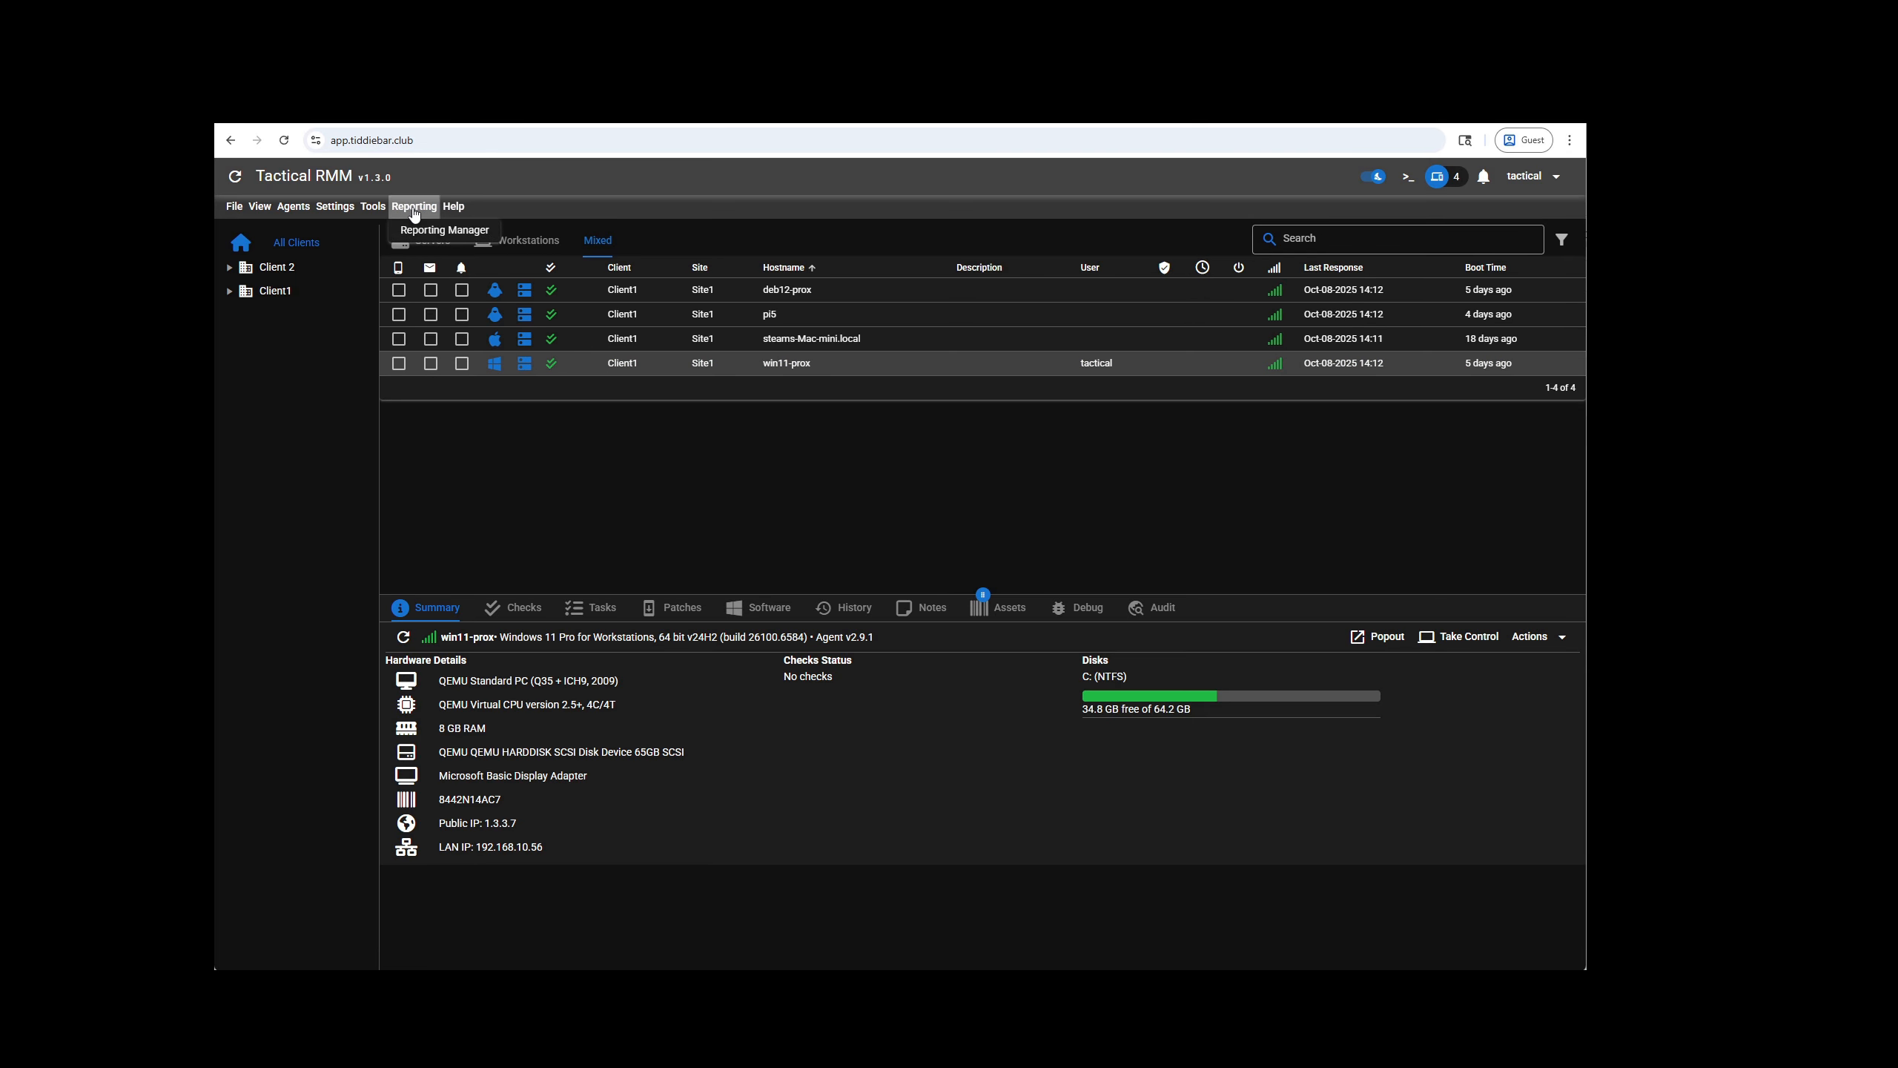
pyautogui.click(423, 234)
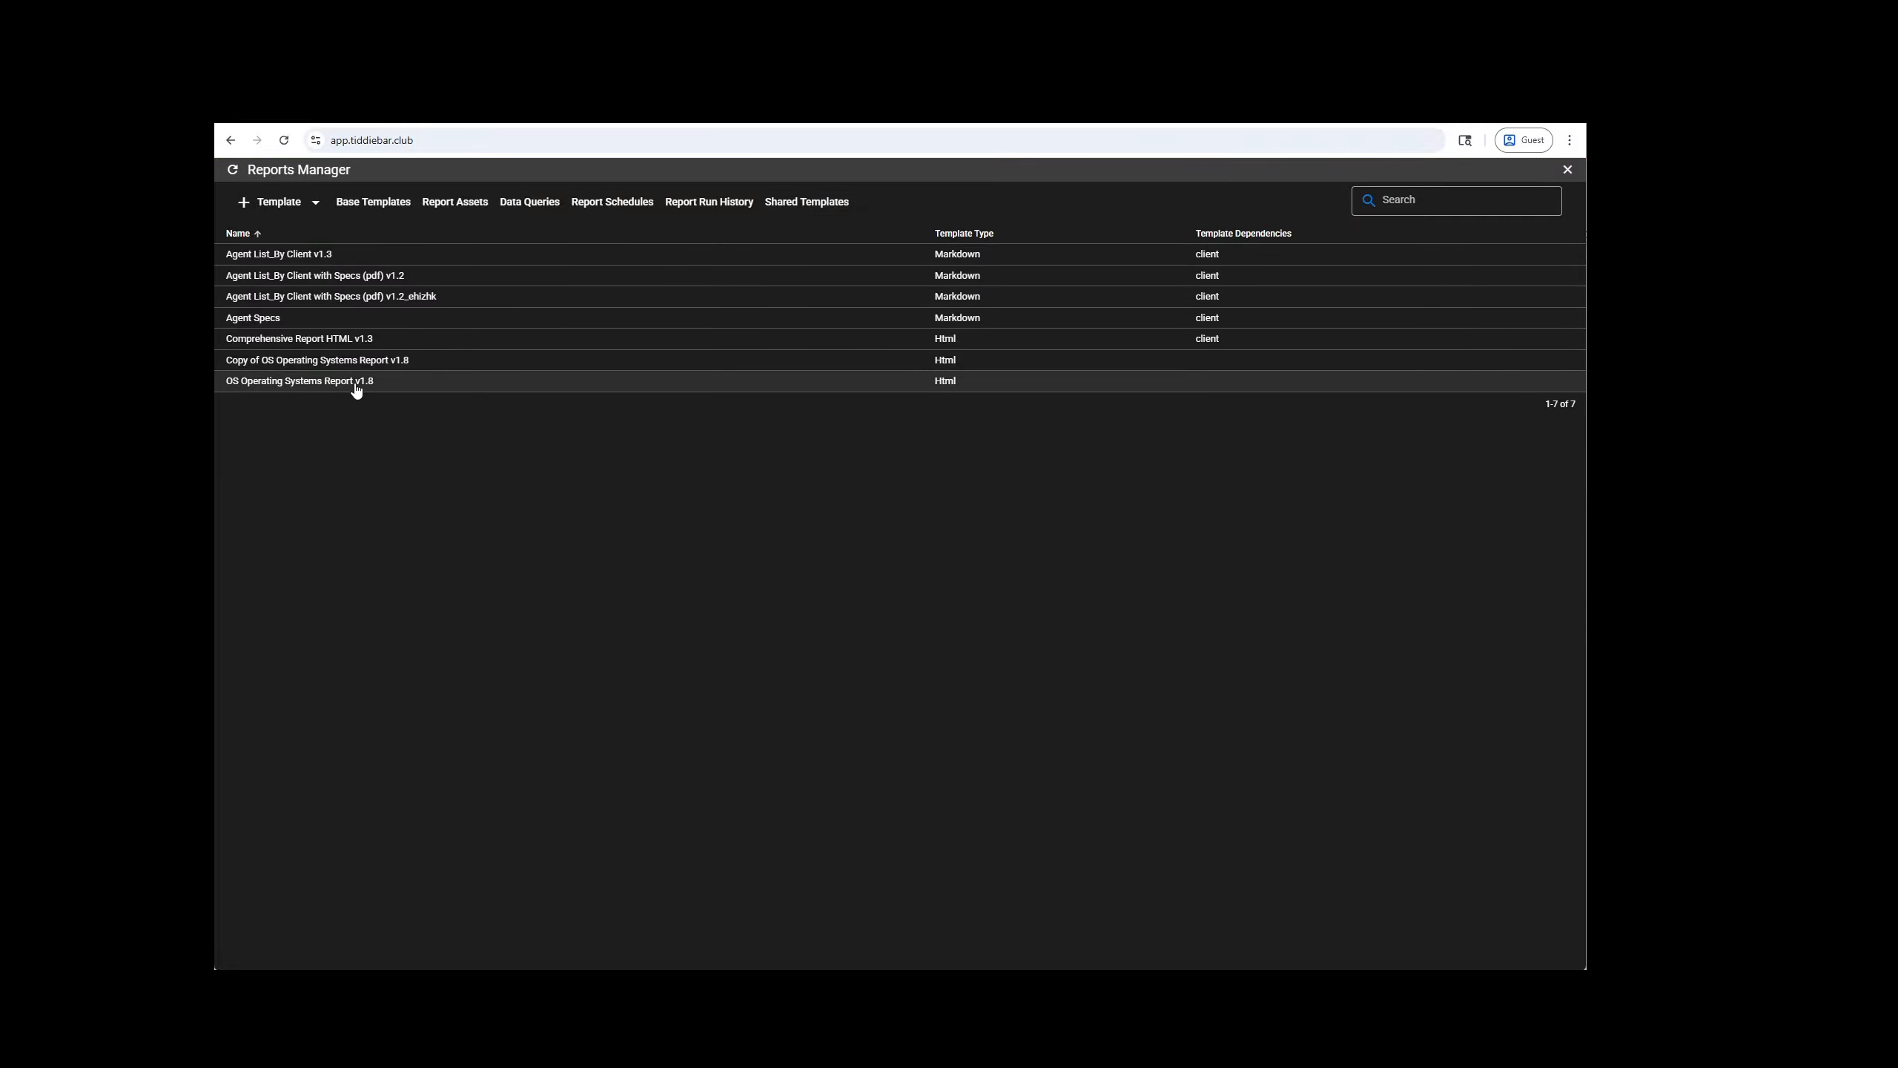
pyautogui.click(803, 203)
pyautogui.click(1407, 200)
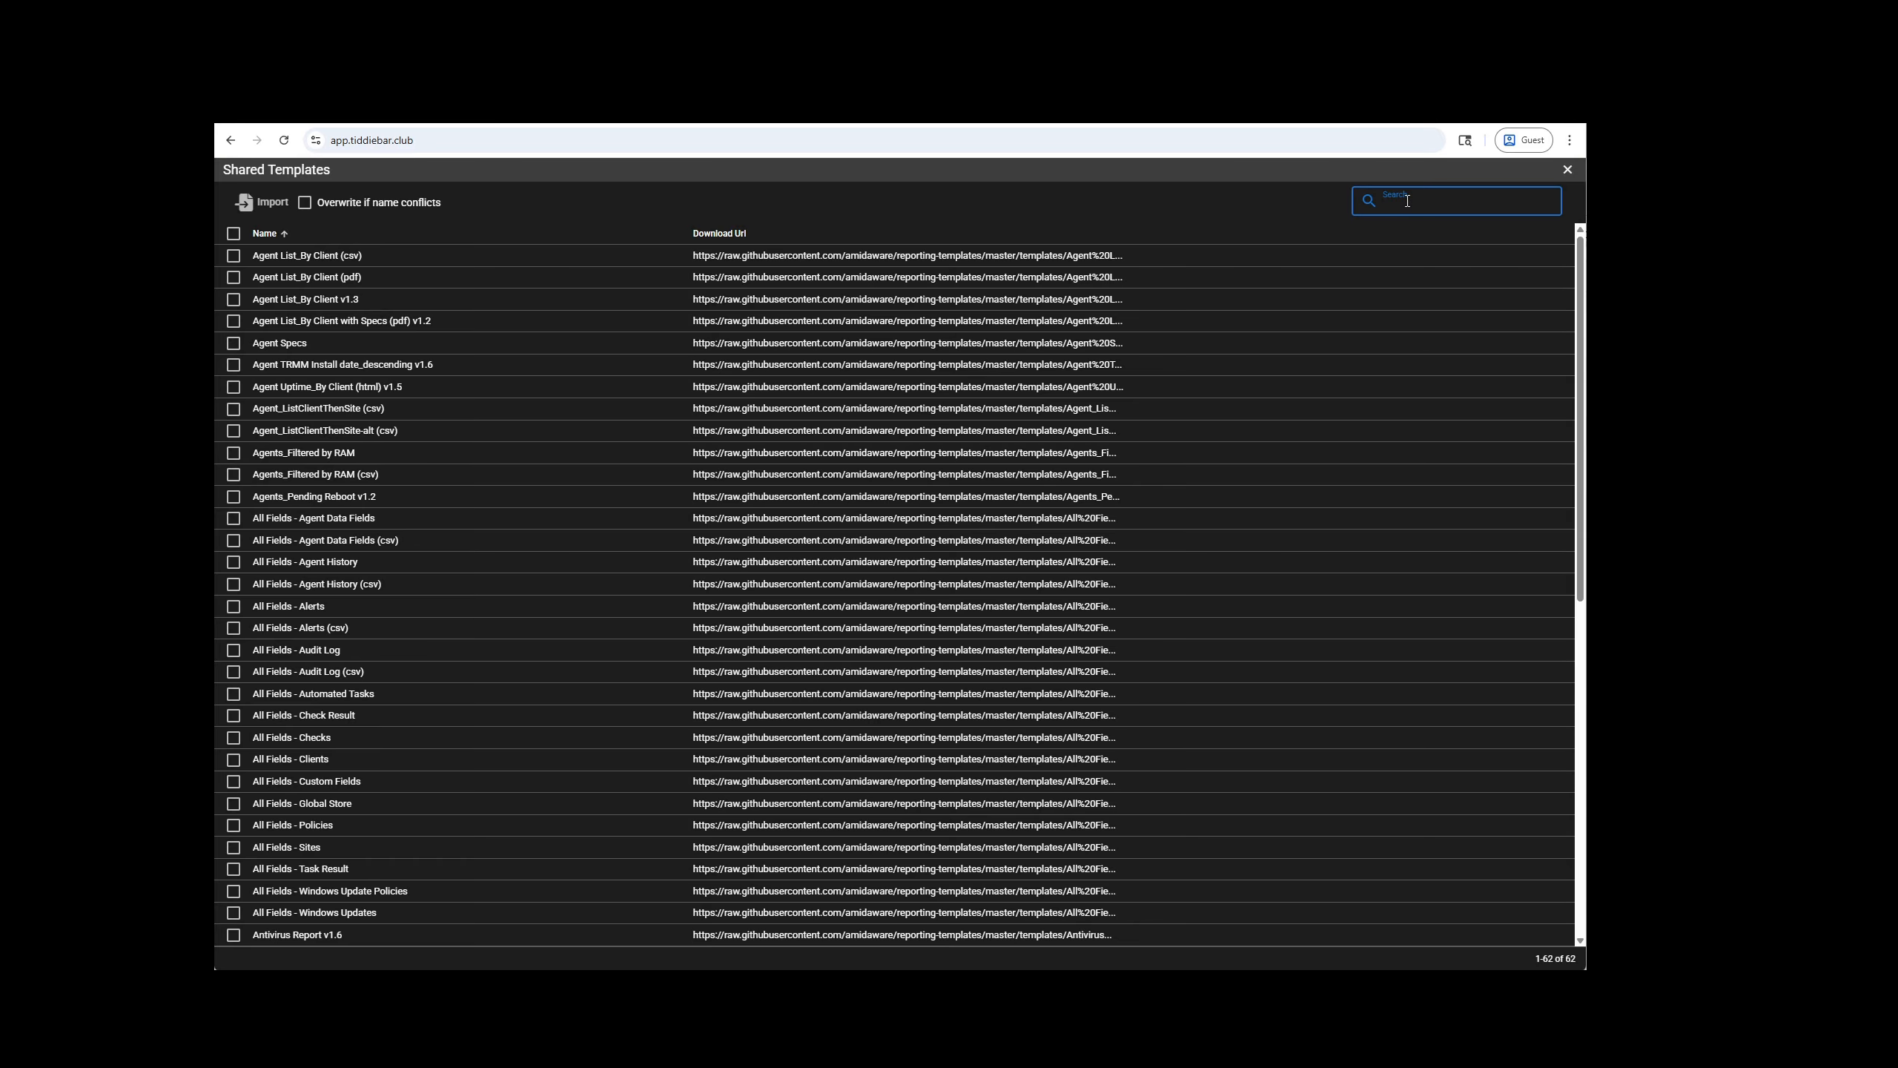
pyautogui.write('ope')
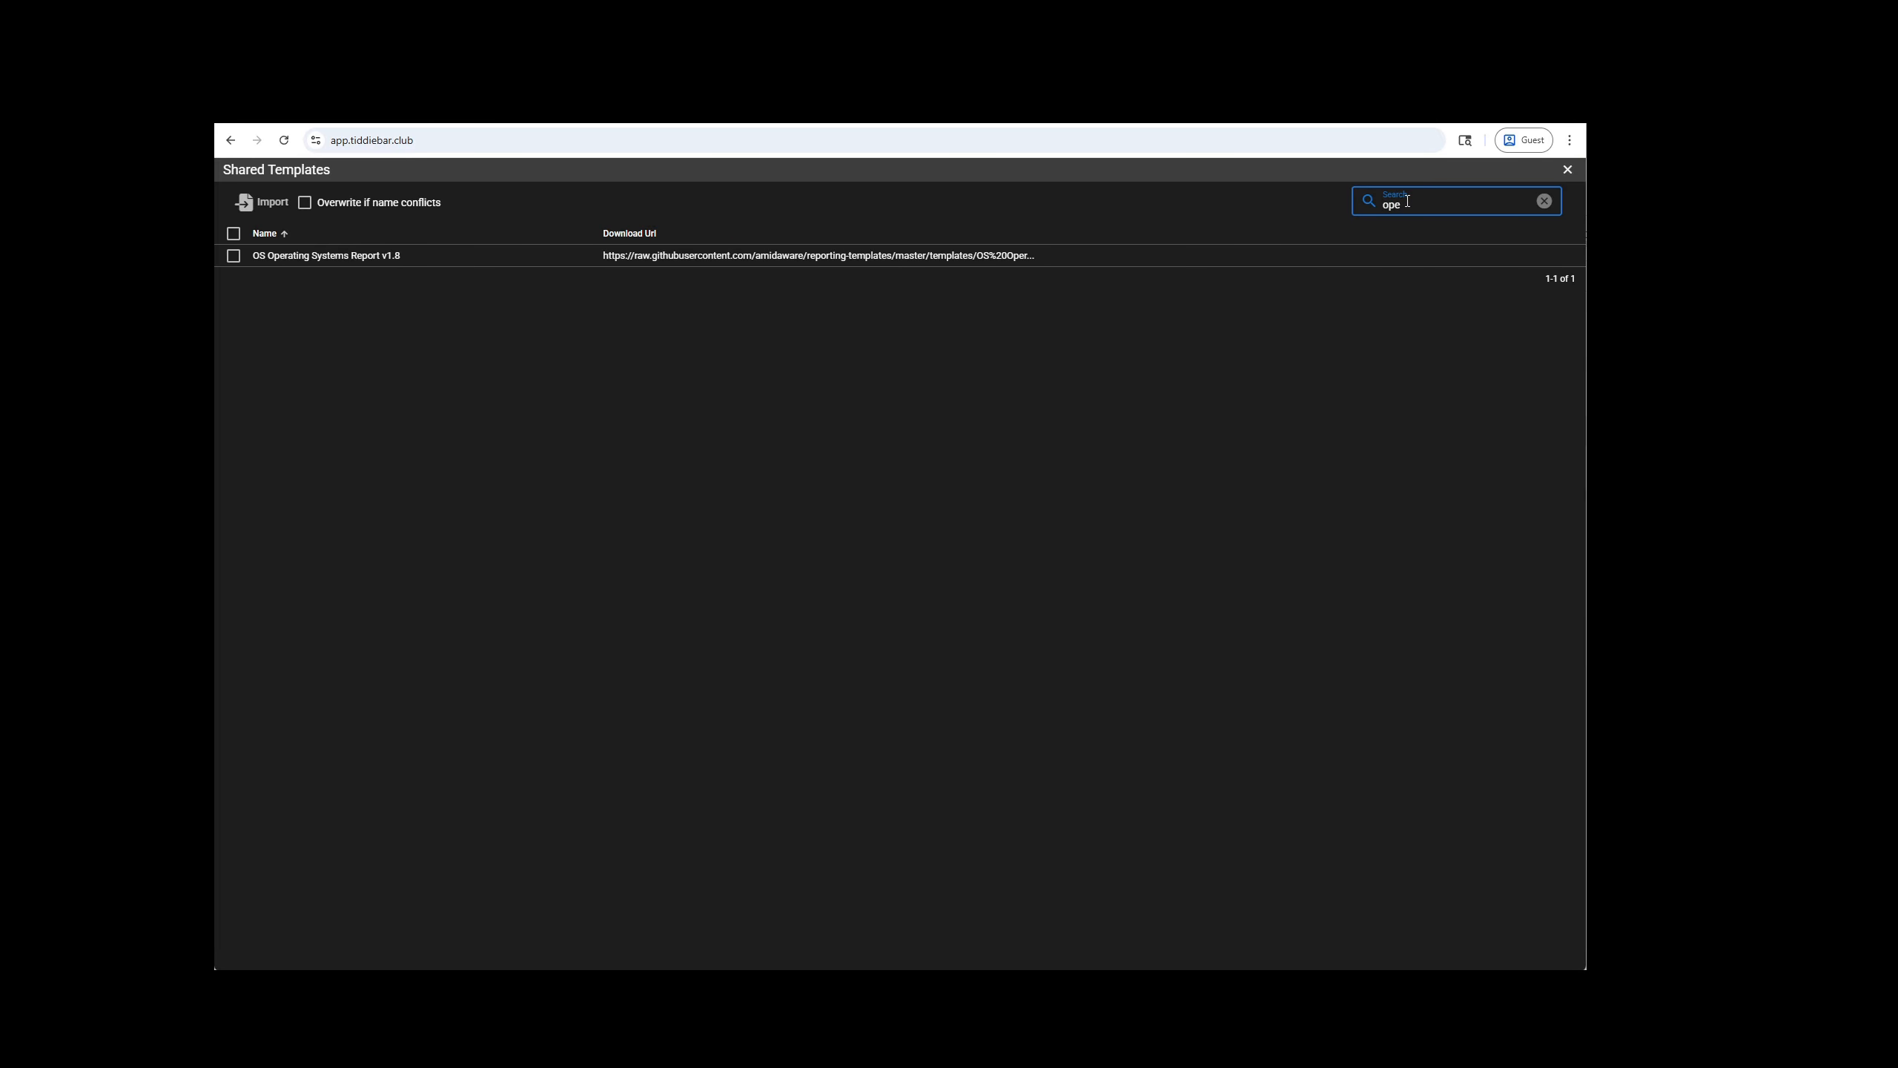
pyautogui.click(233, 256)
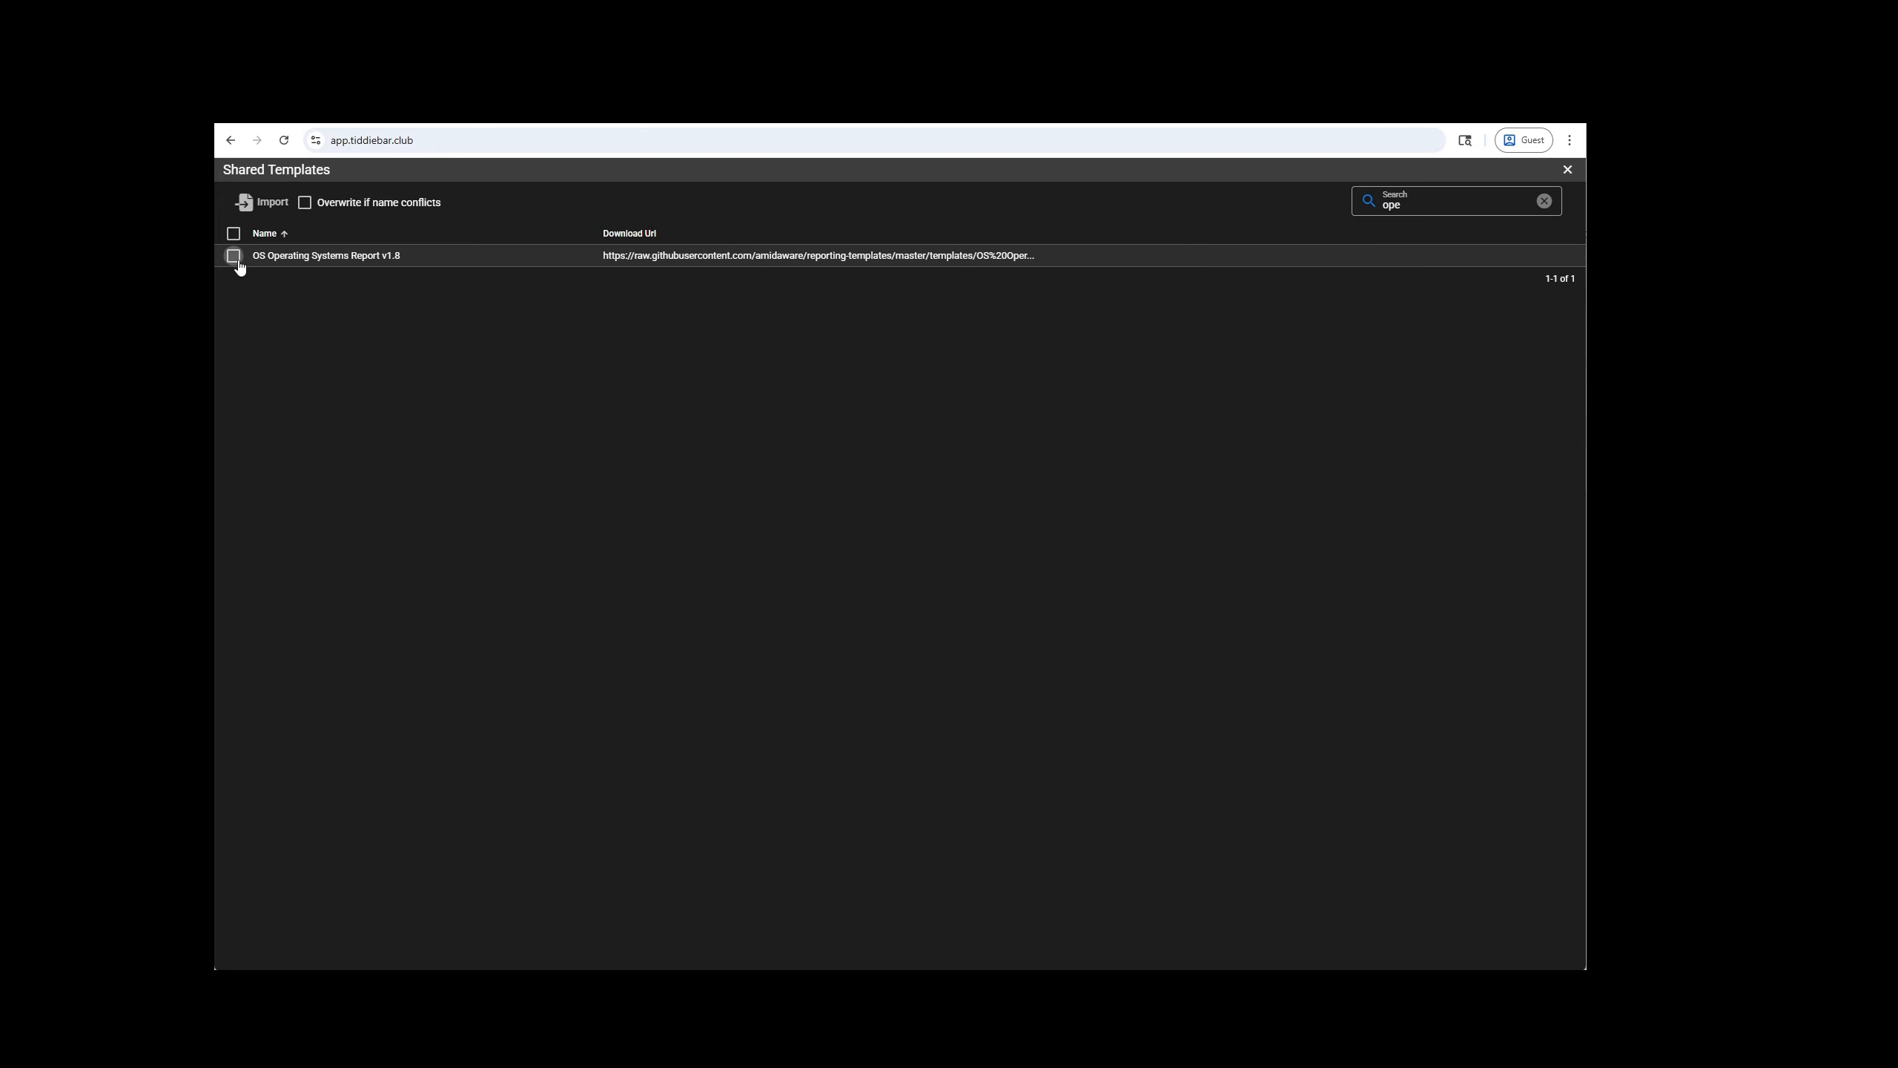
pyautogui.click(1568, 169)
# Step: Open the OS Operating Systems Report v1.8 template for editing, preview its report, and close it
pyautogui.rightClick(336, 381)
pyautogui.click(349, 399)
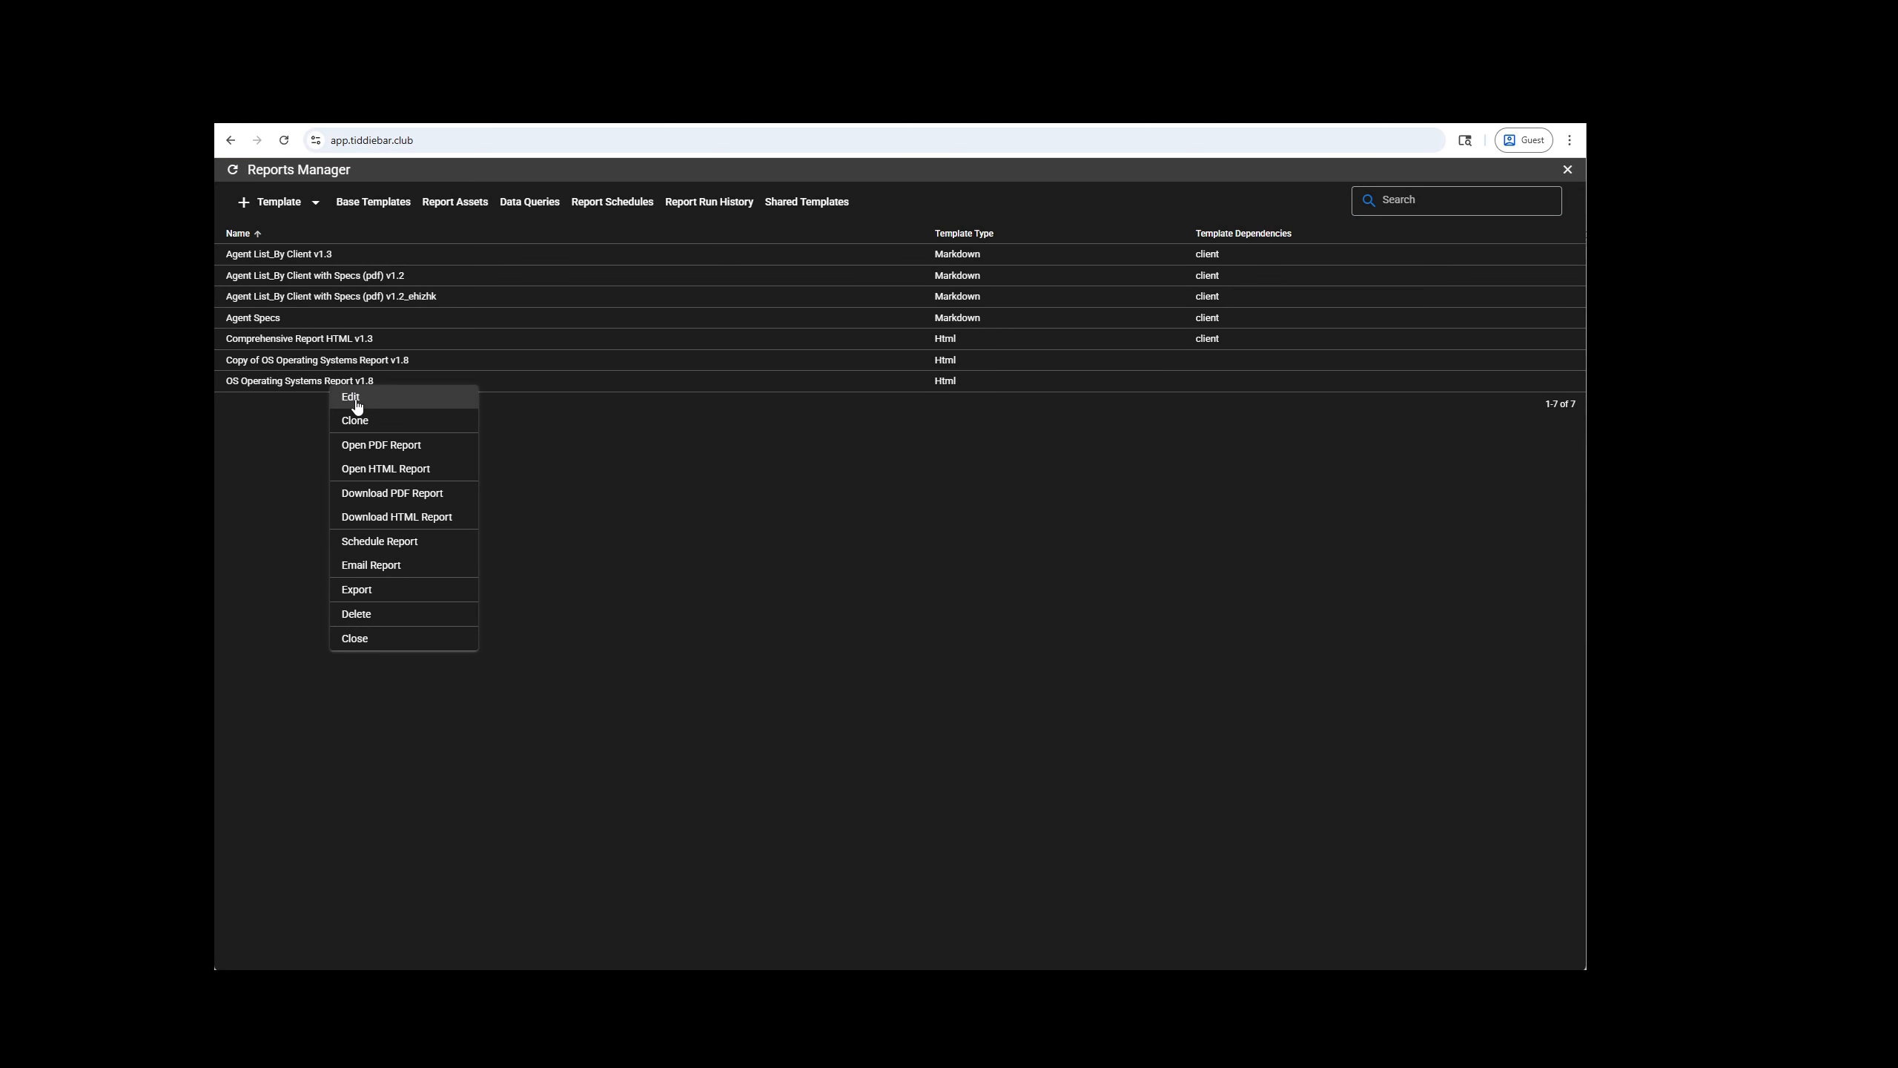
pyautogui.click(1544, 200)
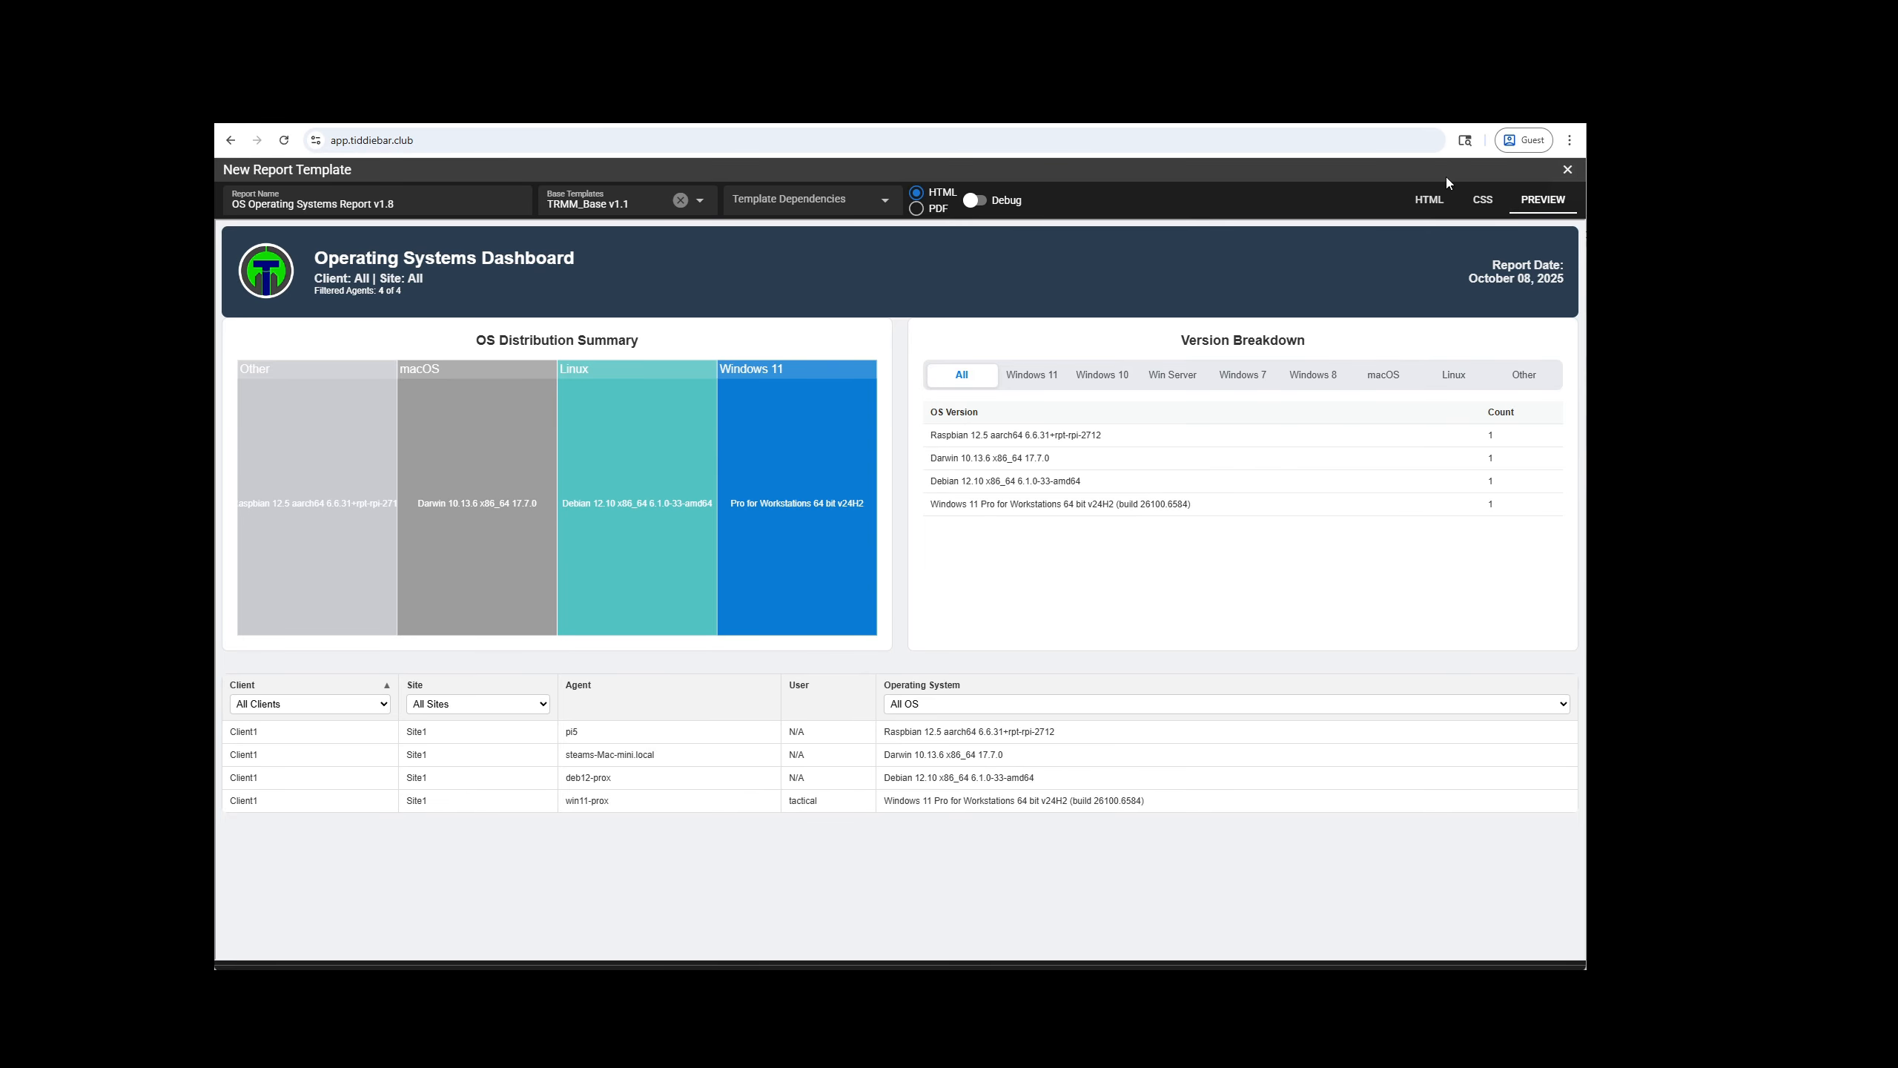
pyautogui.click(1567, 169)
# Step: Open Copy of OS Operating Systems Report v1.8 for editing, preview its CPU column, and return to the HTML code
pyautogui.rightClick(291, 367)
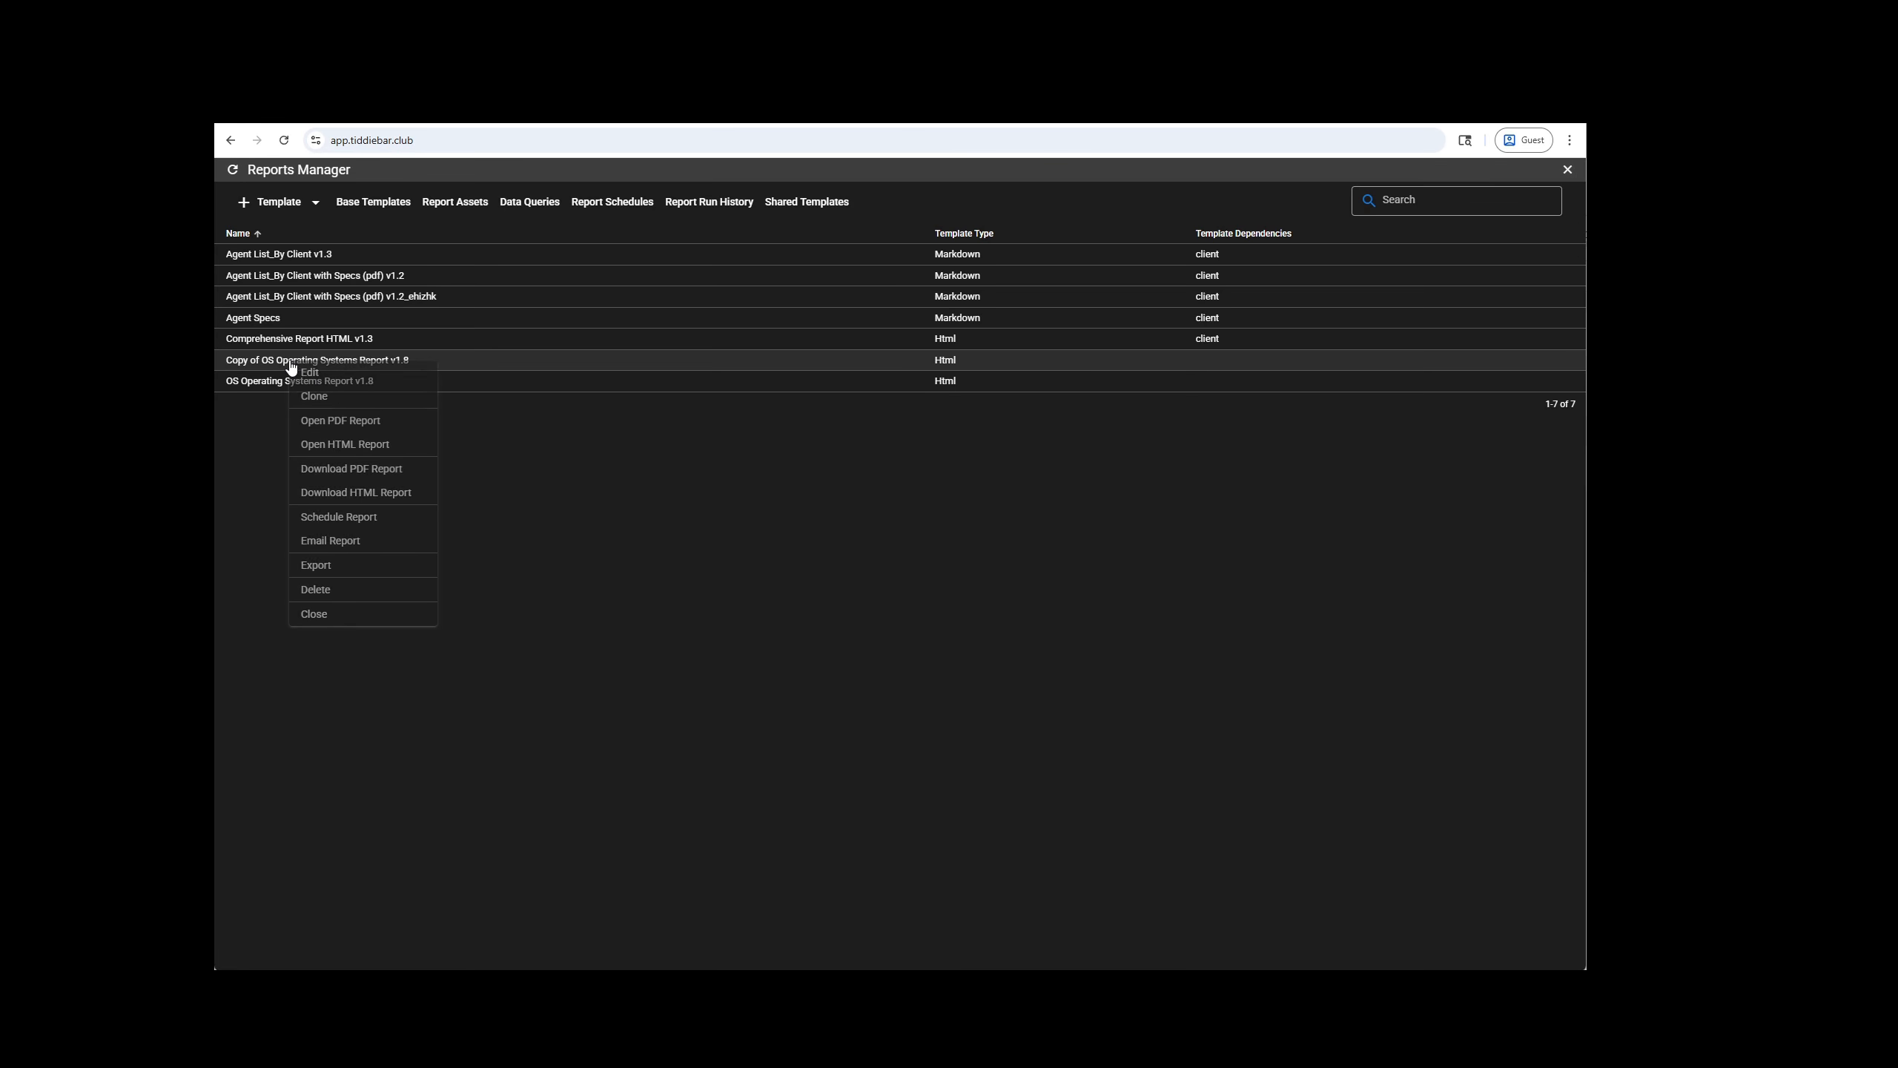
pyautogui.click(309, 372)
pyautogui.moveTo(1106, 276); pyautogui.dragTo(1108, 424)
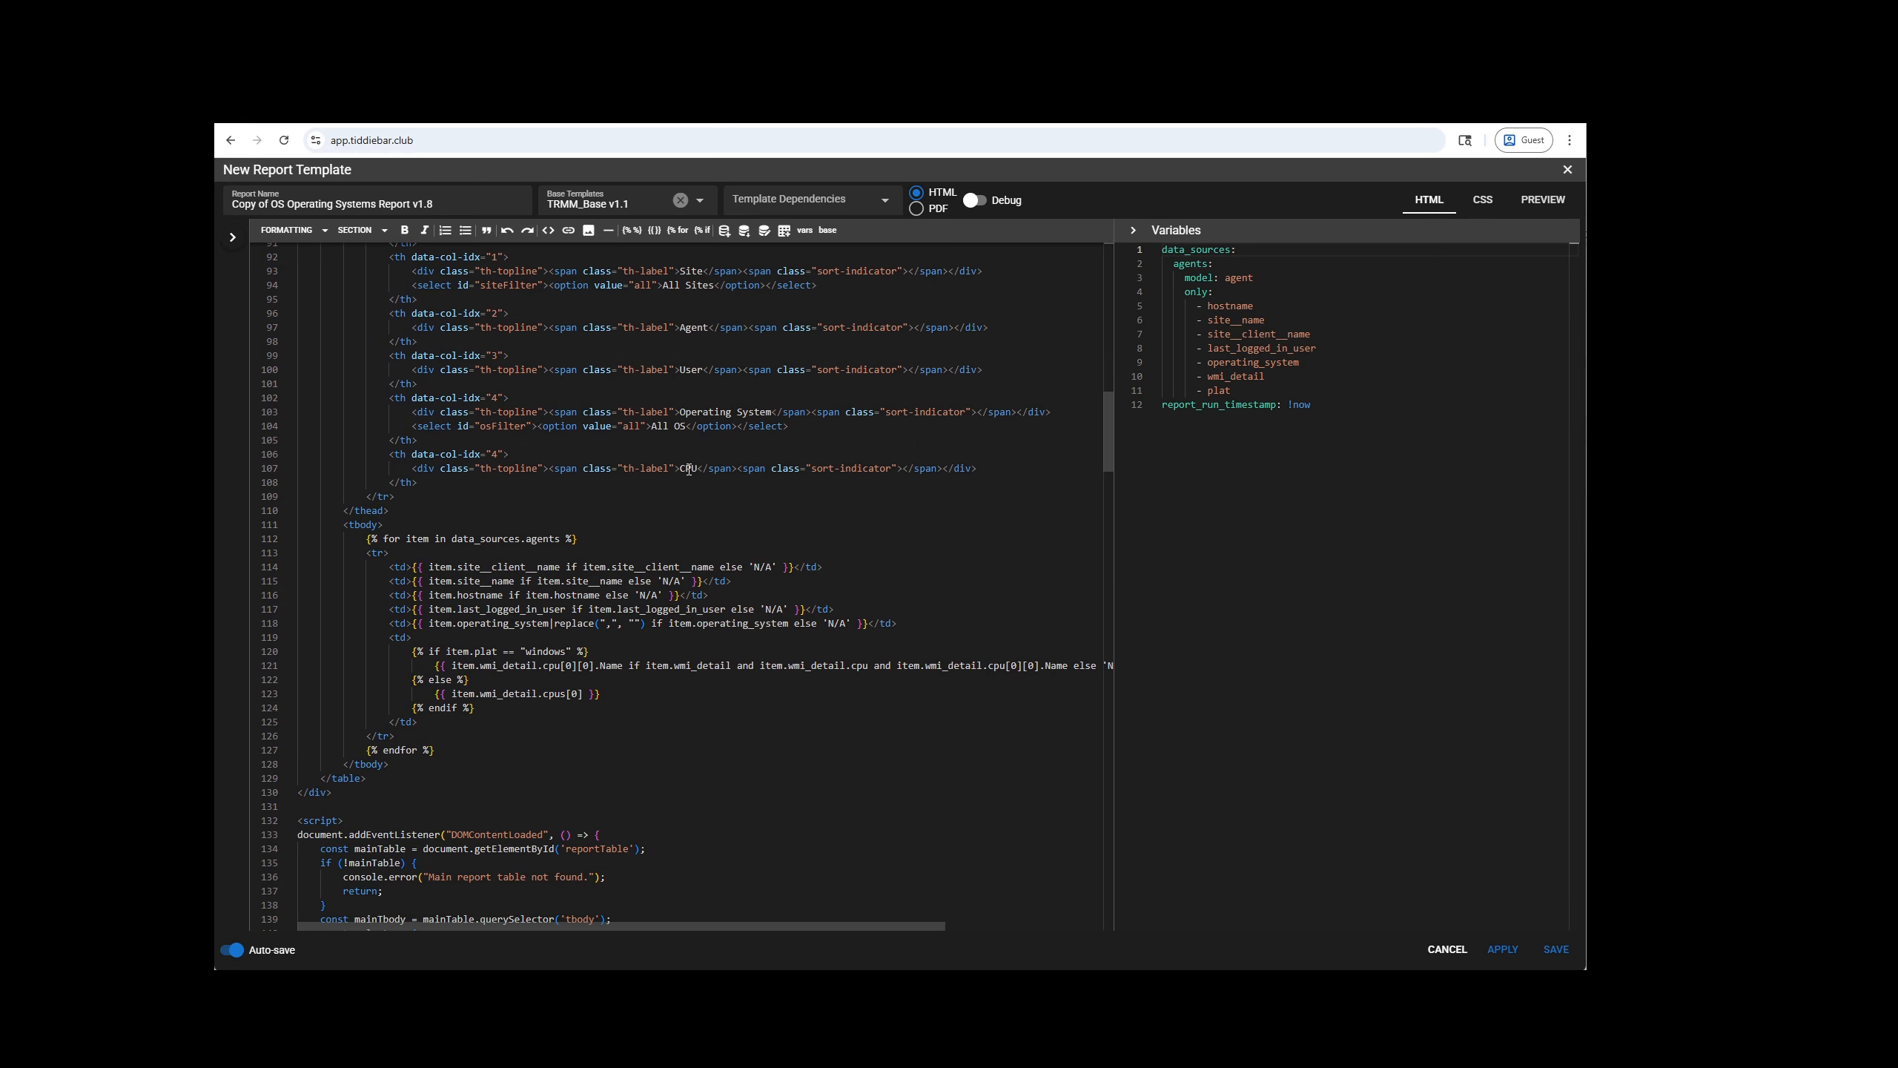
pyautogui.click(1542, 199)
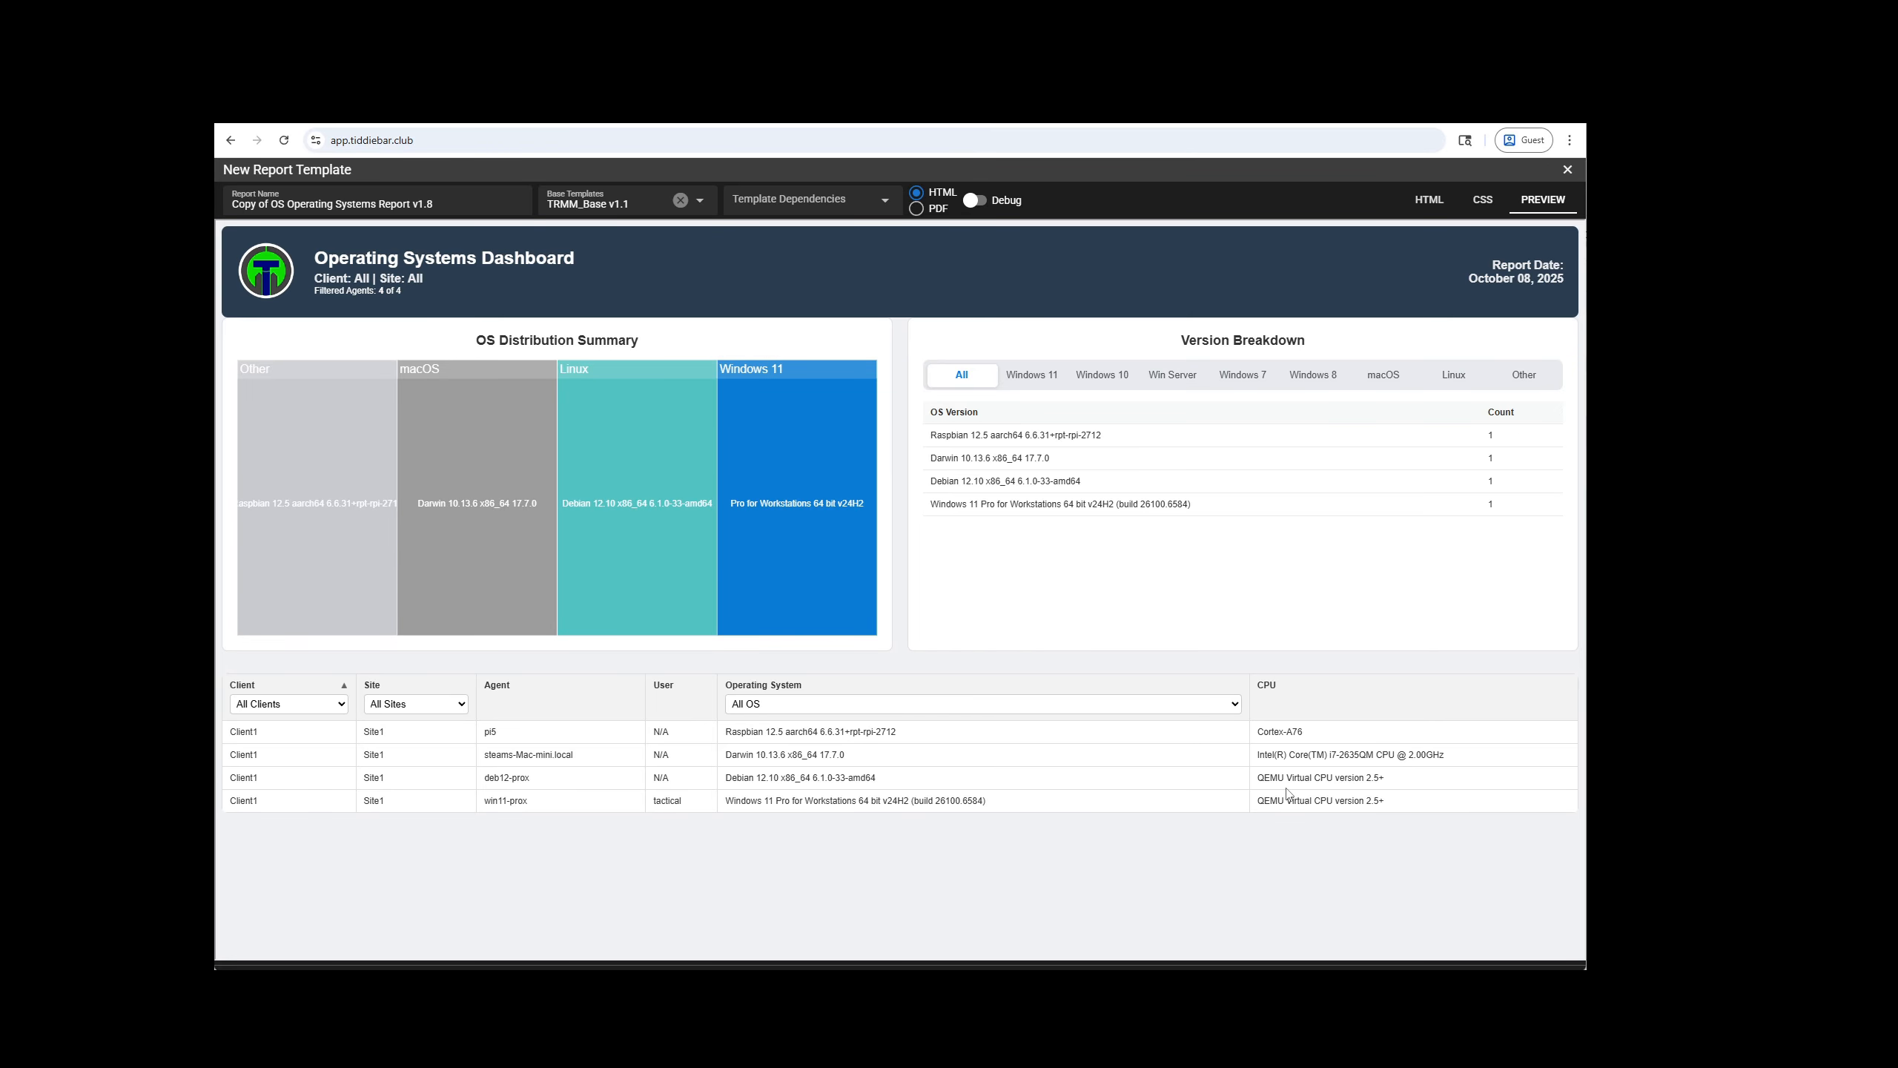
pyautogui.click(1429, 200)
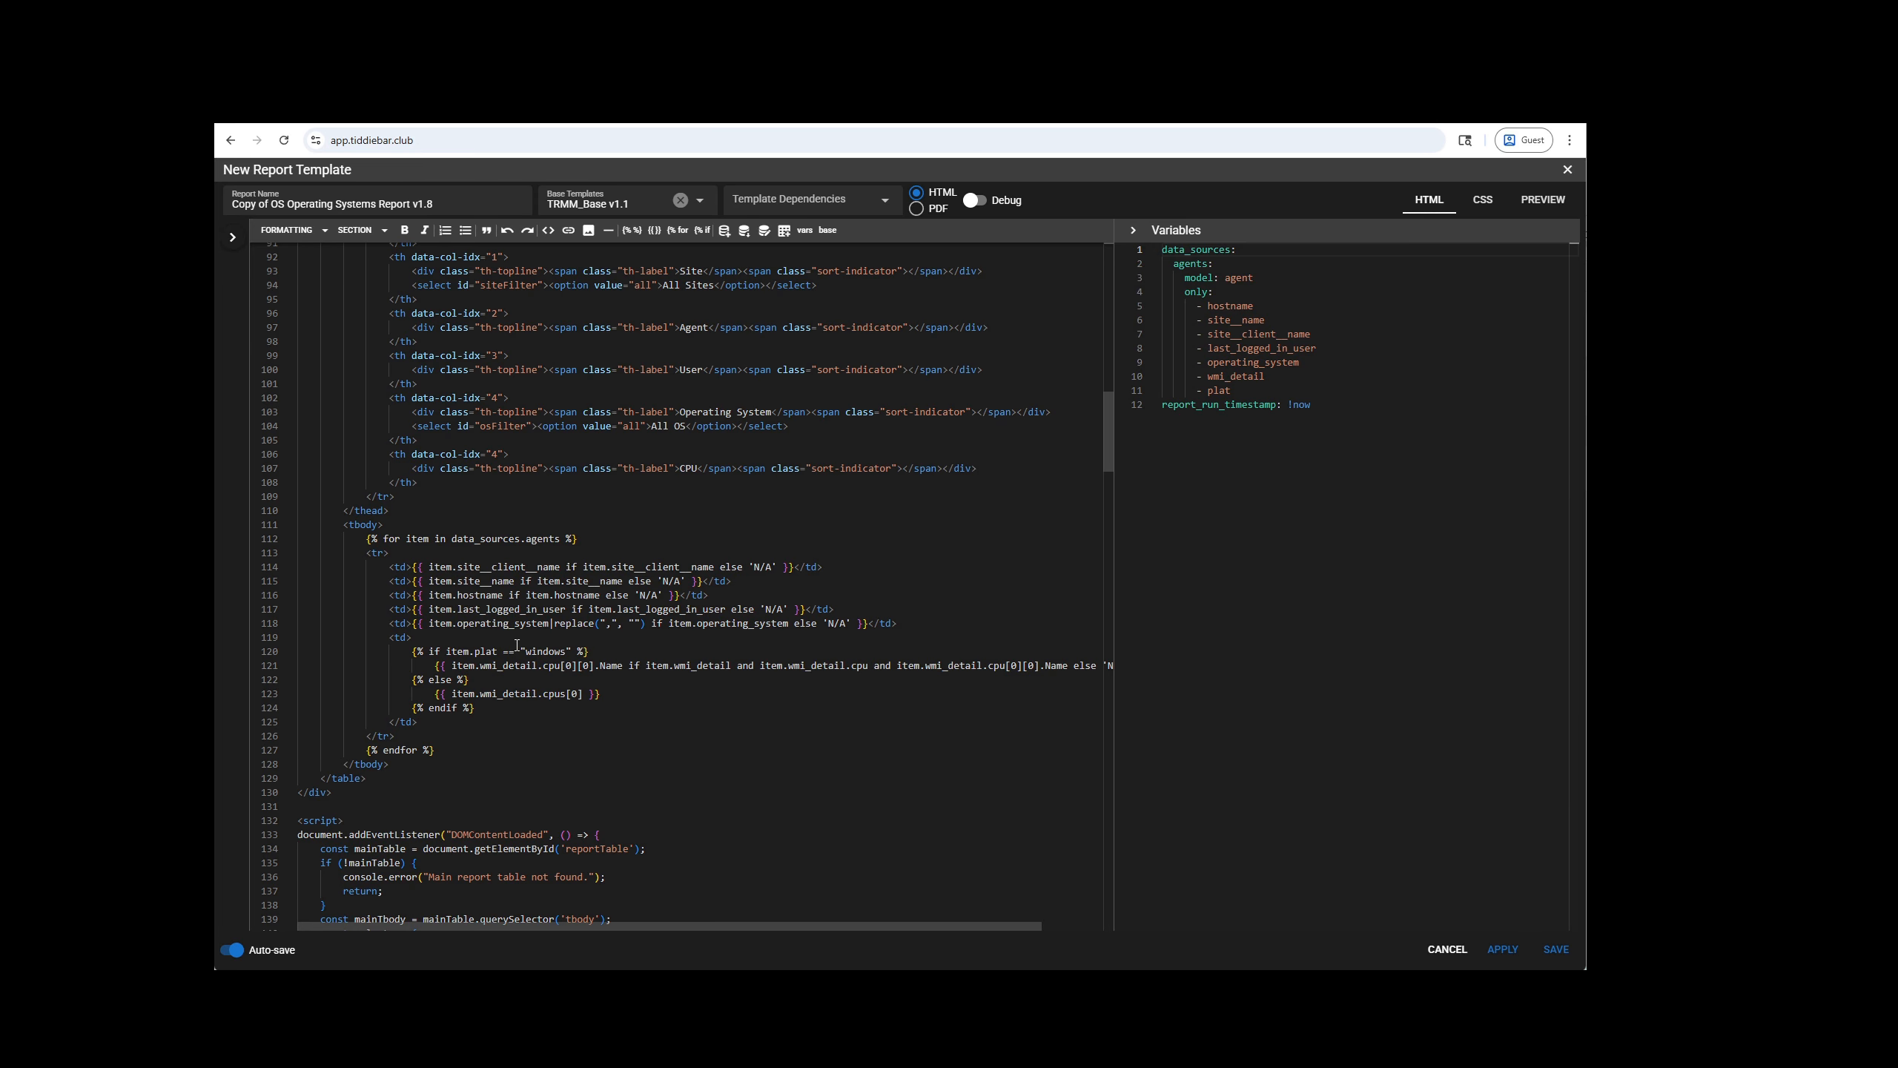
# Step: Examine the wmi_detail variable and the platform-dependent CPU conditional in the table body, widening the code area to show the full lines
pyautogui.doubleClick(1234, 376)
pyautogui.moveTo(450, 650); pyautogui.dragTo(592, 649)
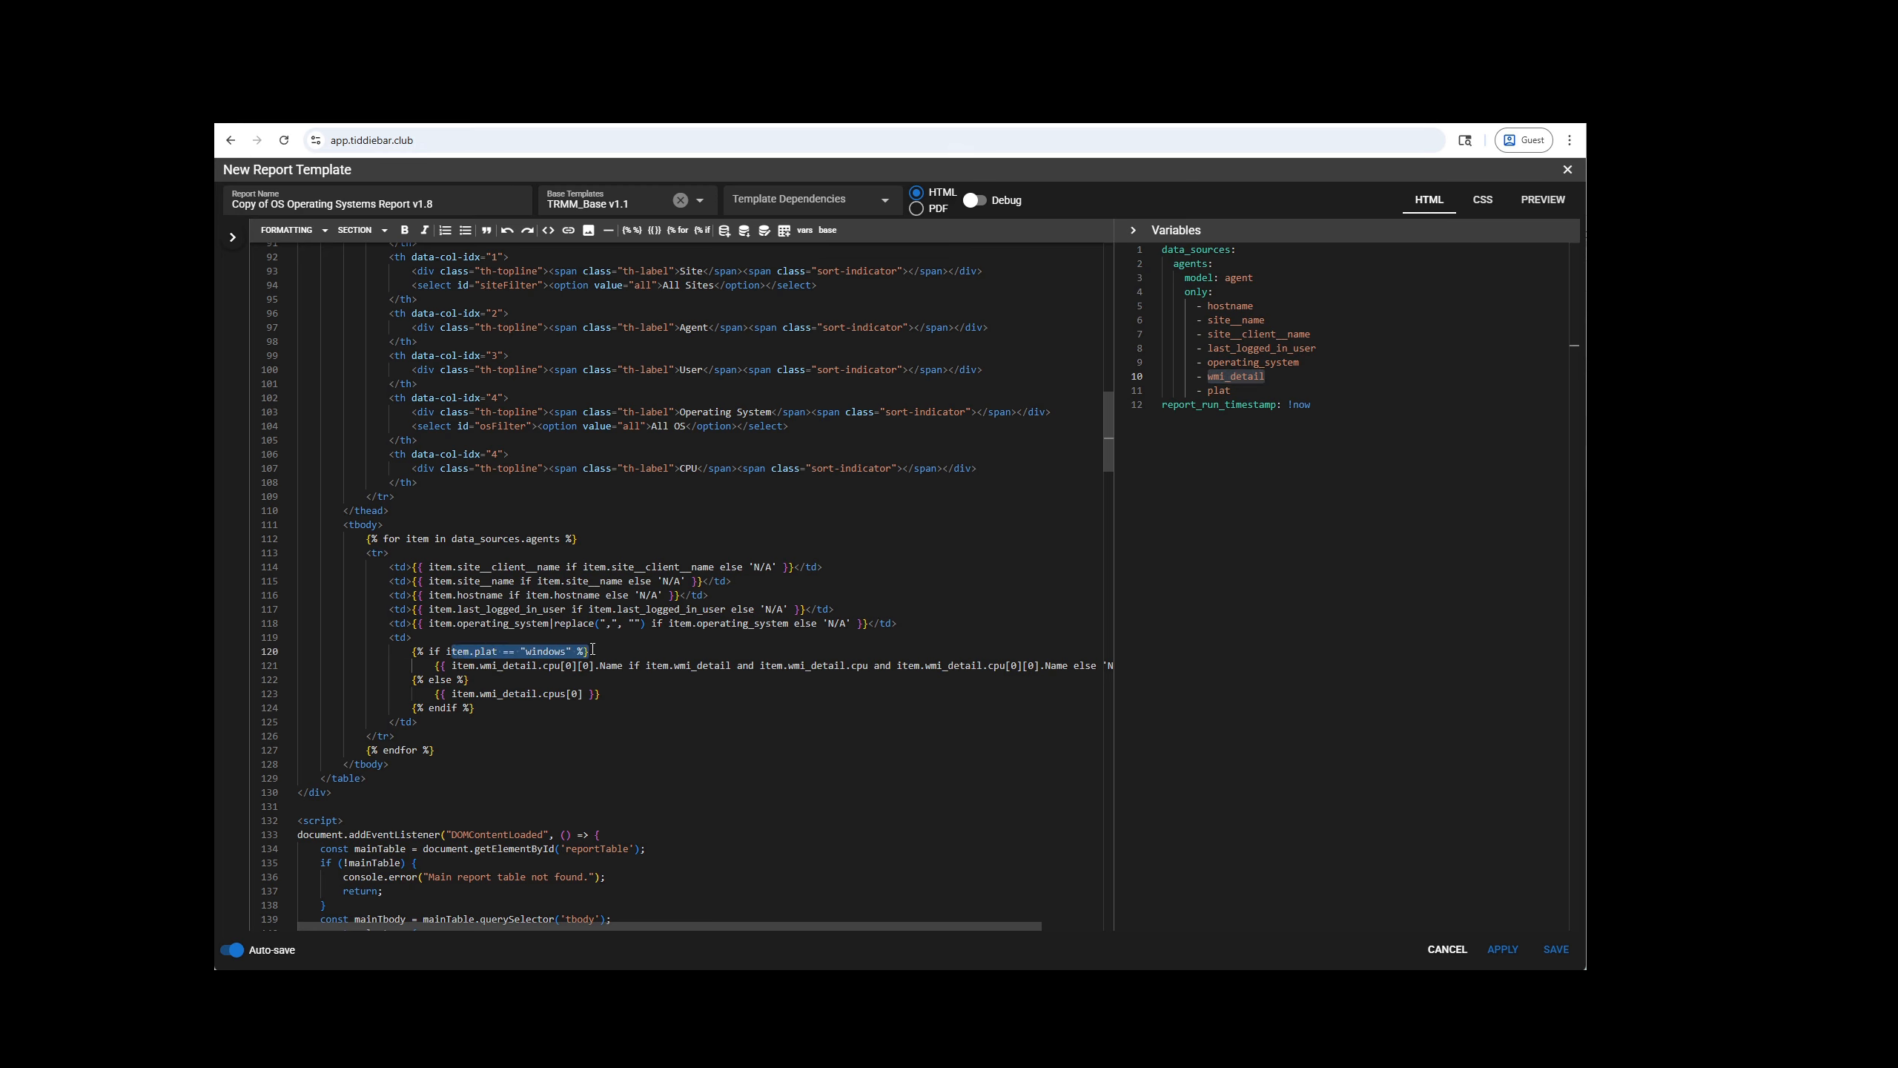
pyautogui.click(591, 649)
pyautogui.moveTo(1114, 632); pyautogui.dragTo(1338, 631)
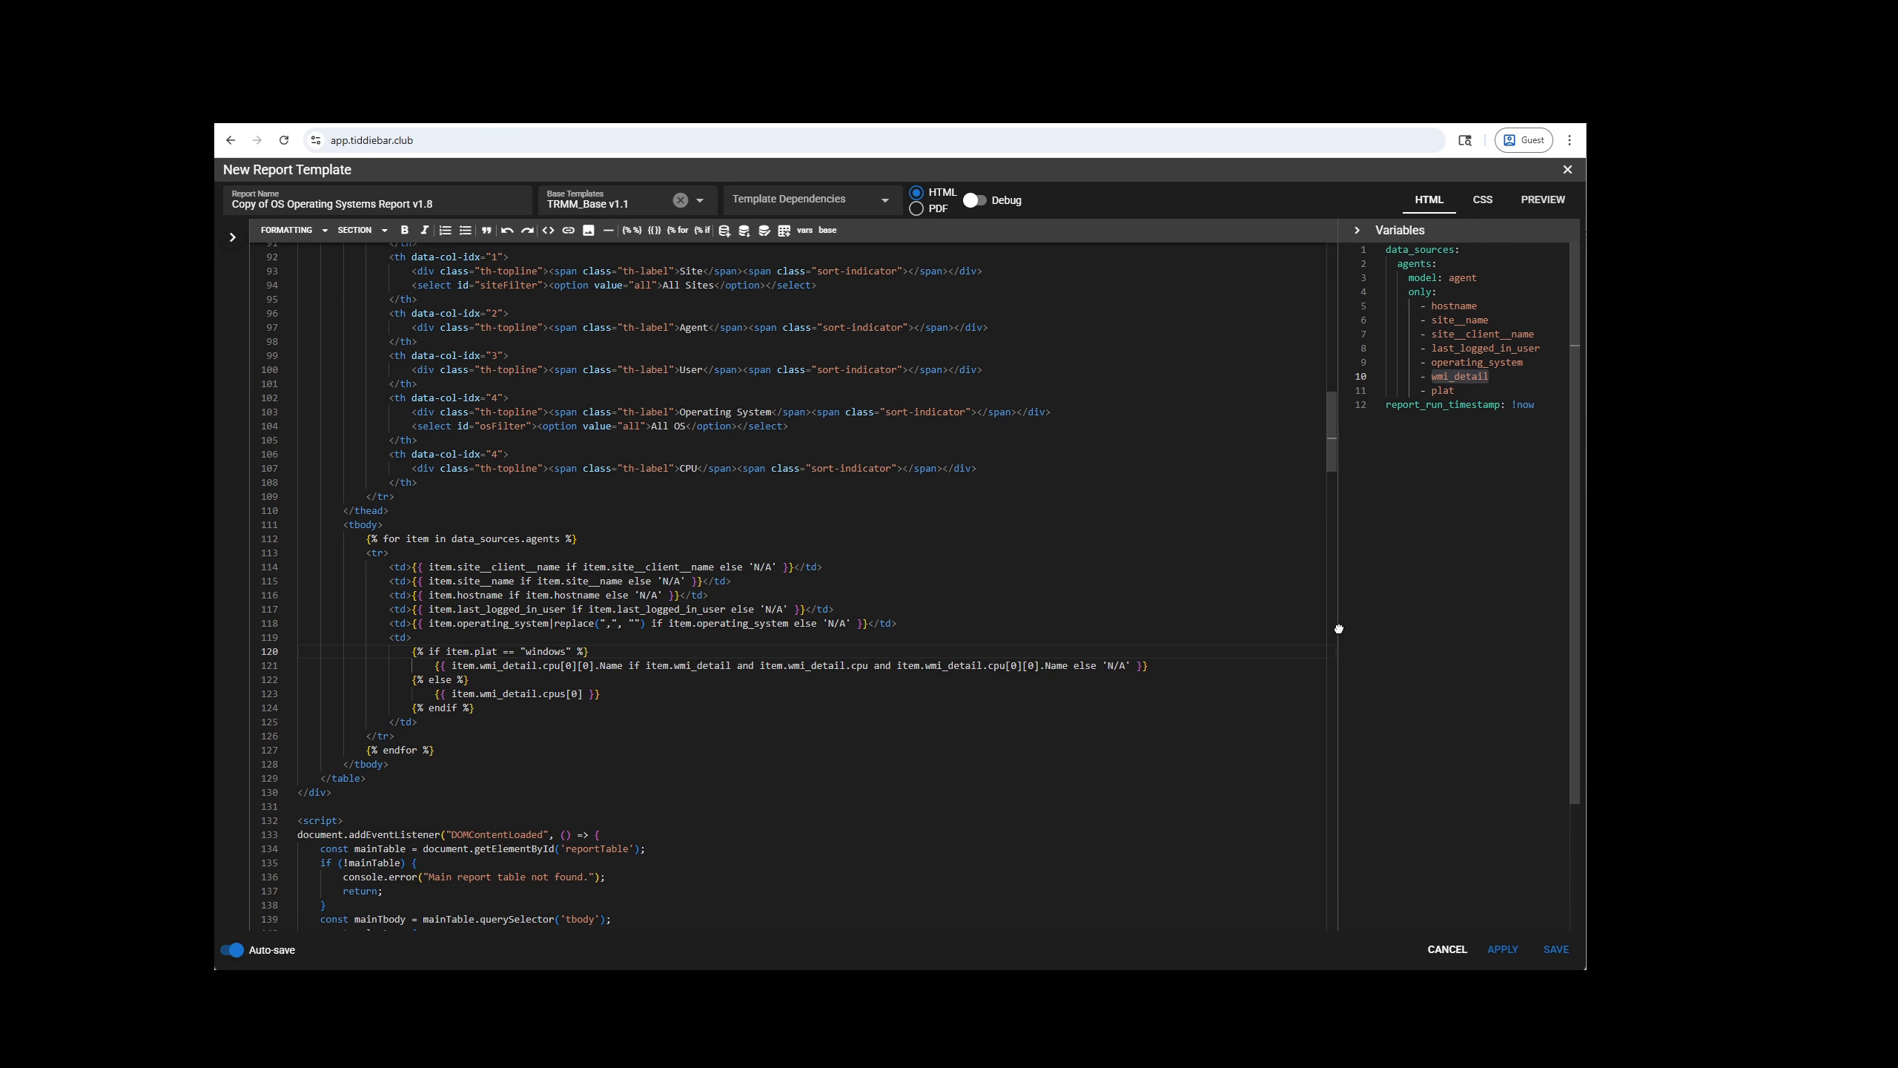
pyautogui.moveTo(501, 664); pyautogui.dragTo(1045, 664)
pyautogui.click(1051, 664)
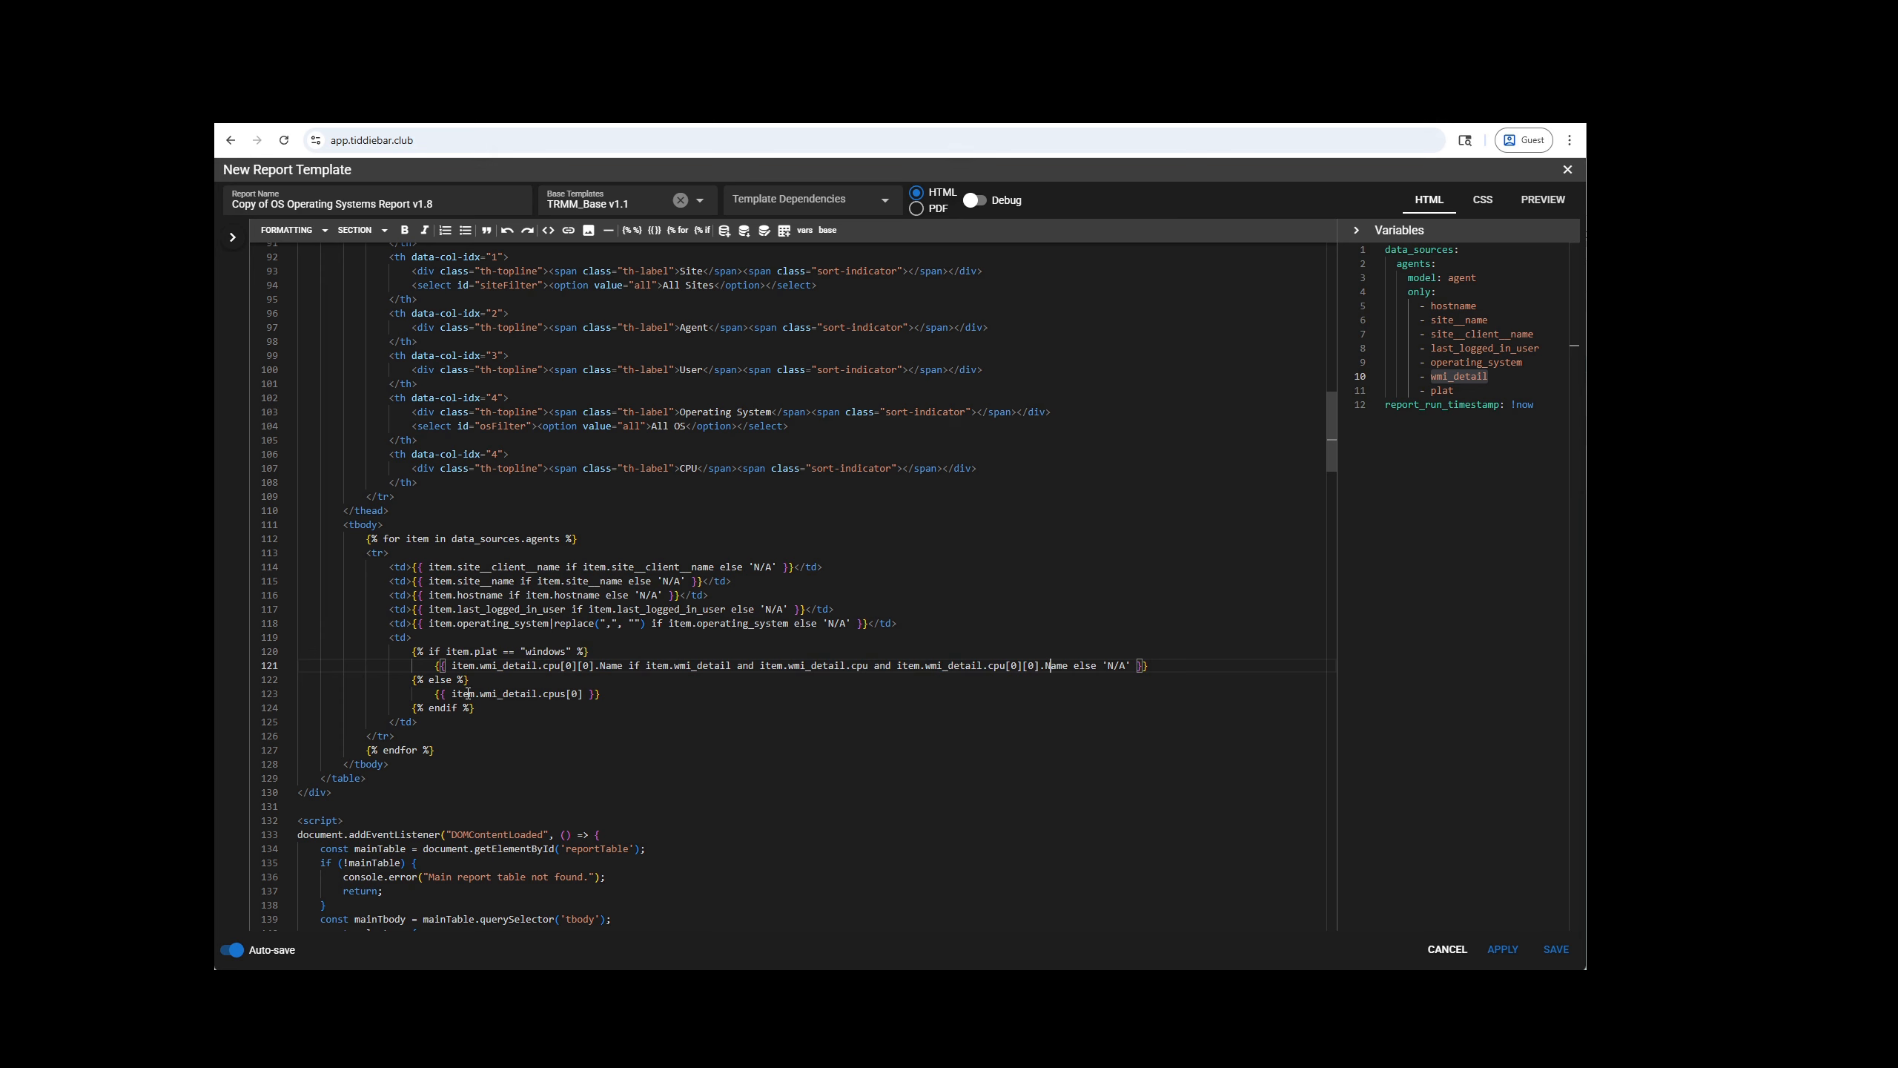
pyautogui.moveTo(613, 693); pyautogui.dragTo(510, 694)
pyautogui.click(538, 694)
pyautogui.moveTo(484, 651); pyautogui.dragTo(674, 705)
pyautogui.click(647, 708)
# Step: Review the properties data query example in the Data Queries documentation, and return to the template editor
pyautogui.press('alt')
pyautogui.hotkey('alt', 'Tab')
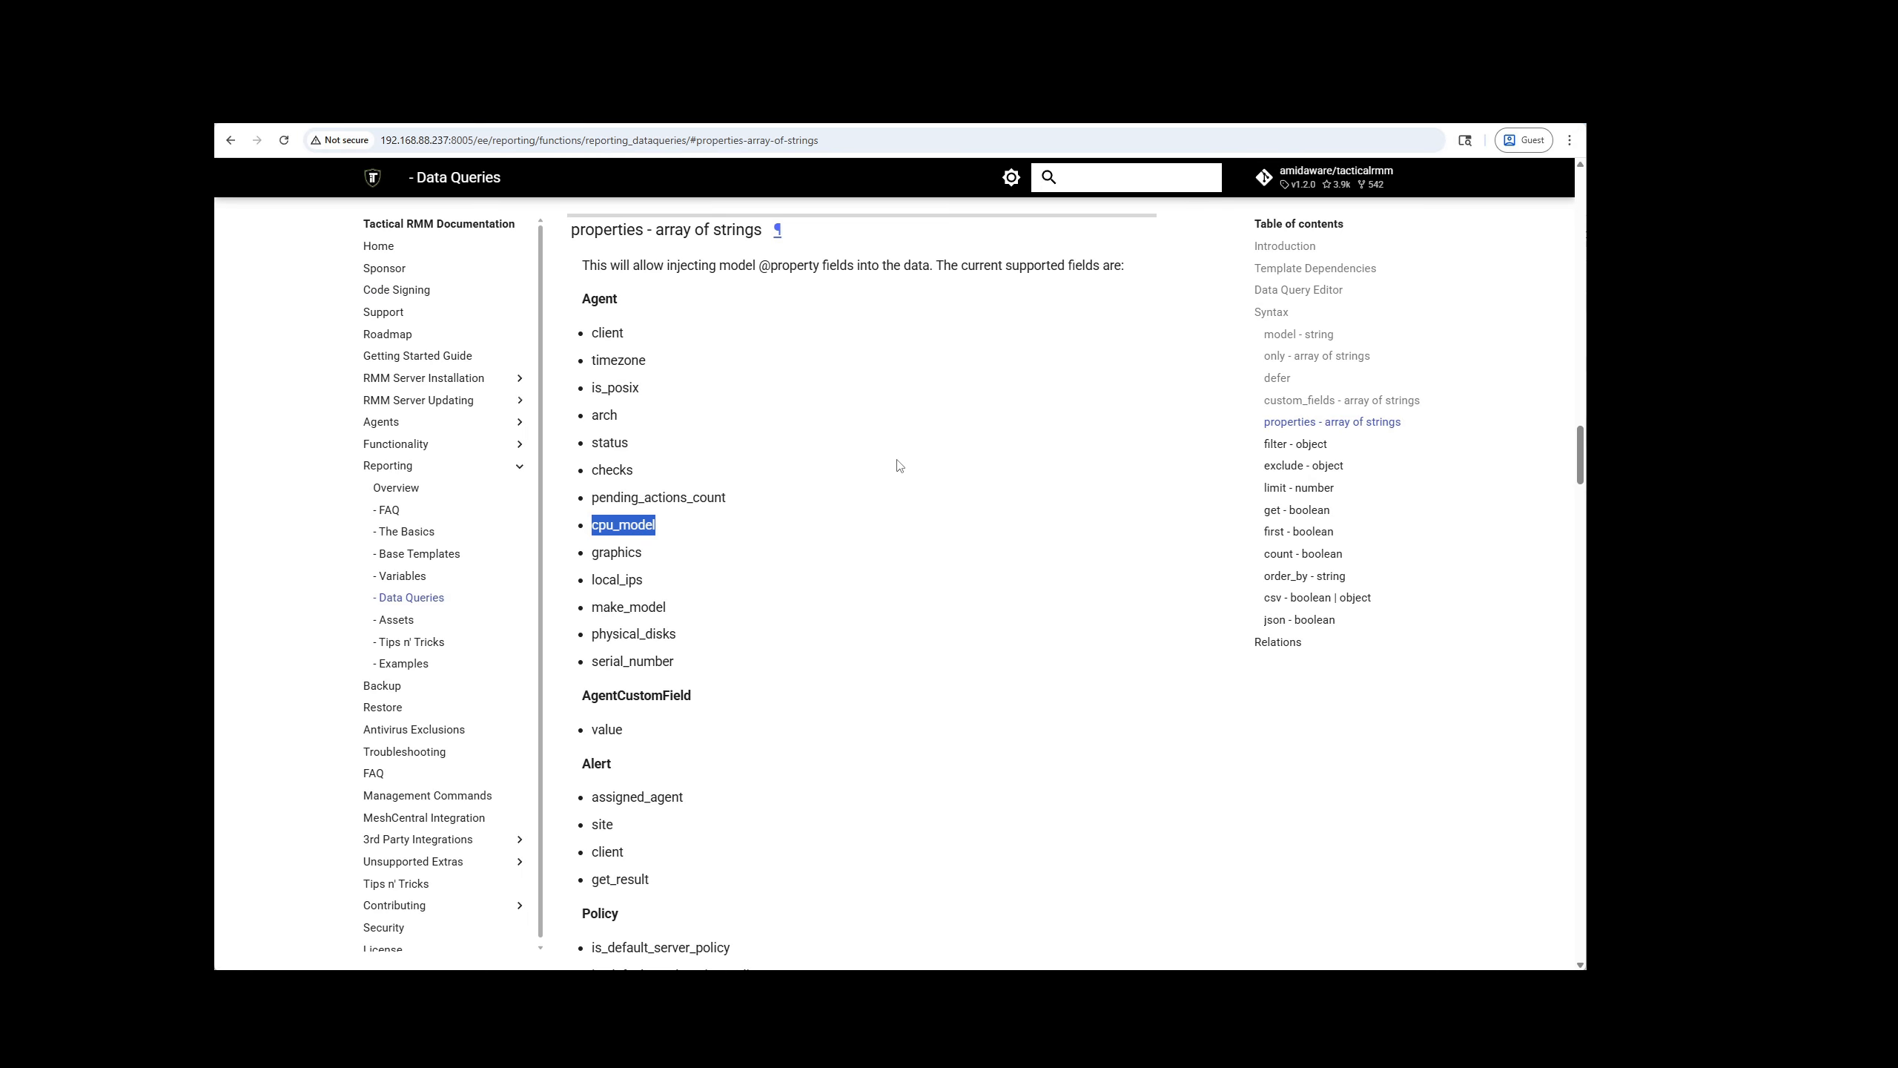
pyautogui.scroll(-10, 822, 651)
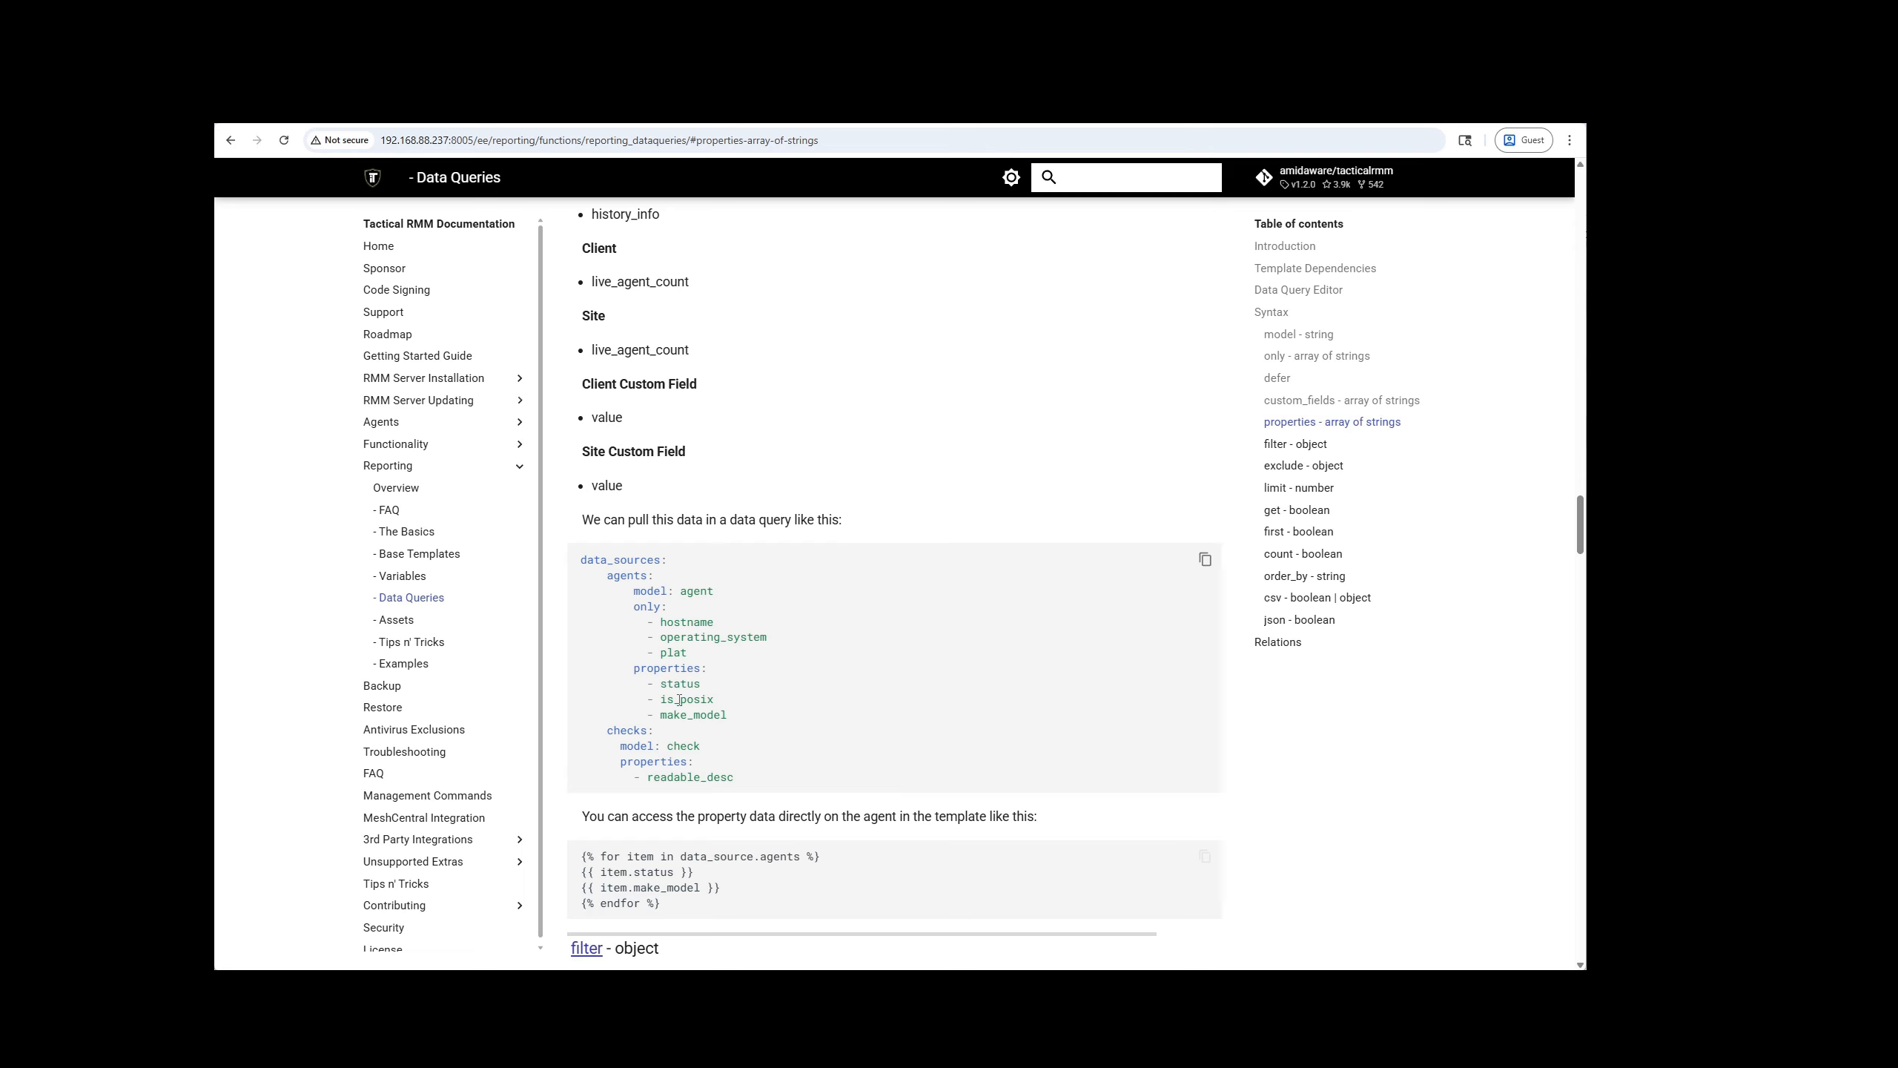
pyautogui.scroll(8, 688, 710)
pyautogui.hotkey('ctrl', 'Tab')
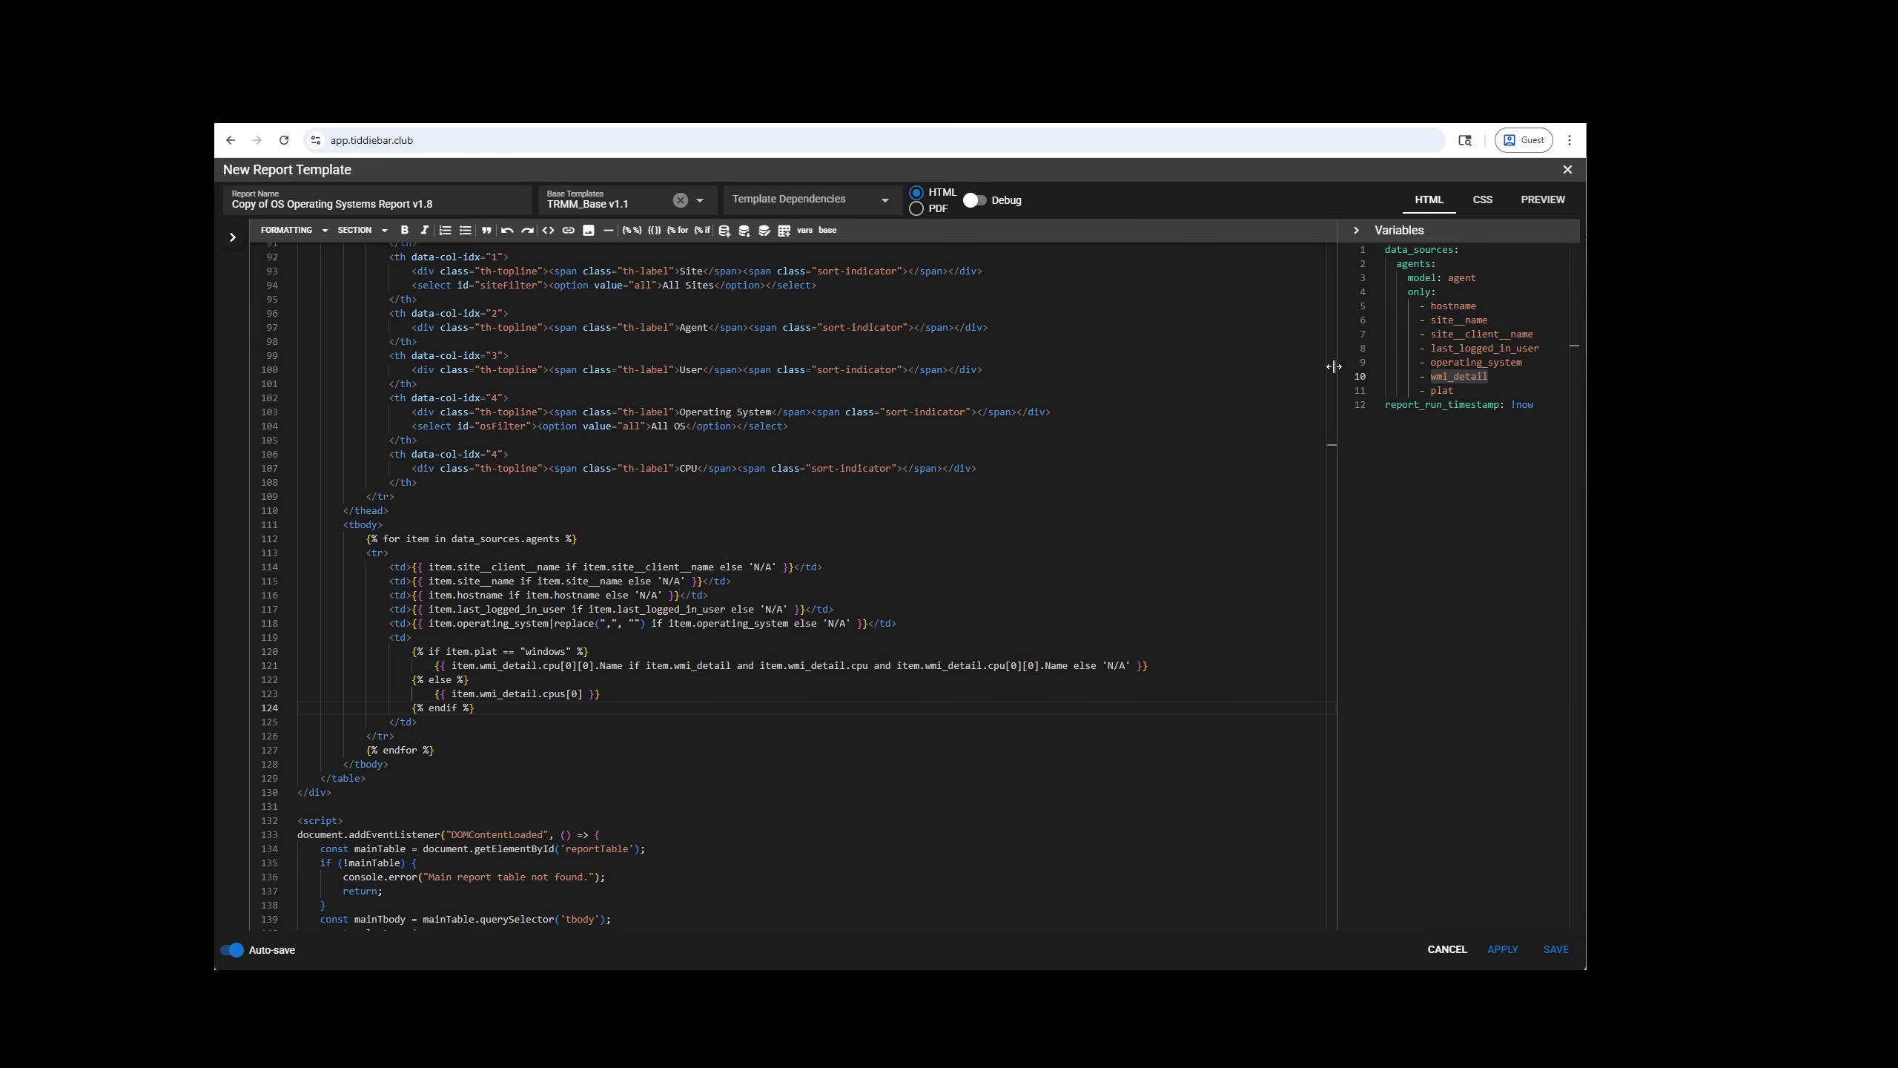
# Step: Add a properties list containing cpu_model to the agents data source in the template variables, below plat
pyautogui.moveTo(1332, 419); pyautogui.dragTo(1188, 430)
pyautogui.click(1327, 389)
pyautogui.press('Return')
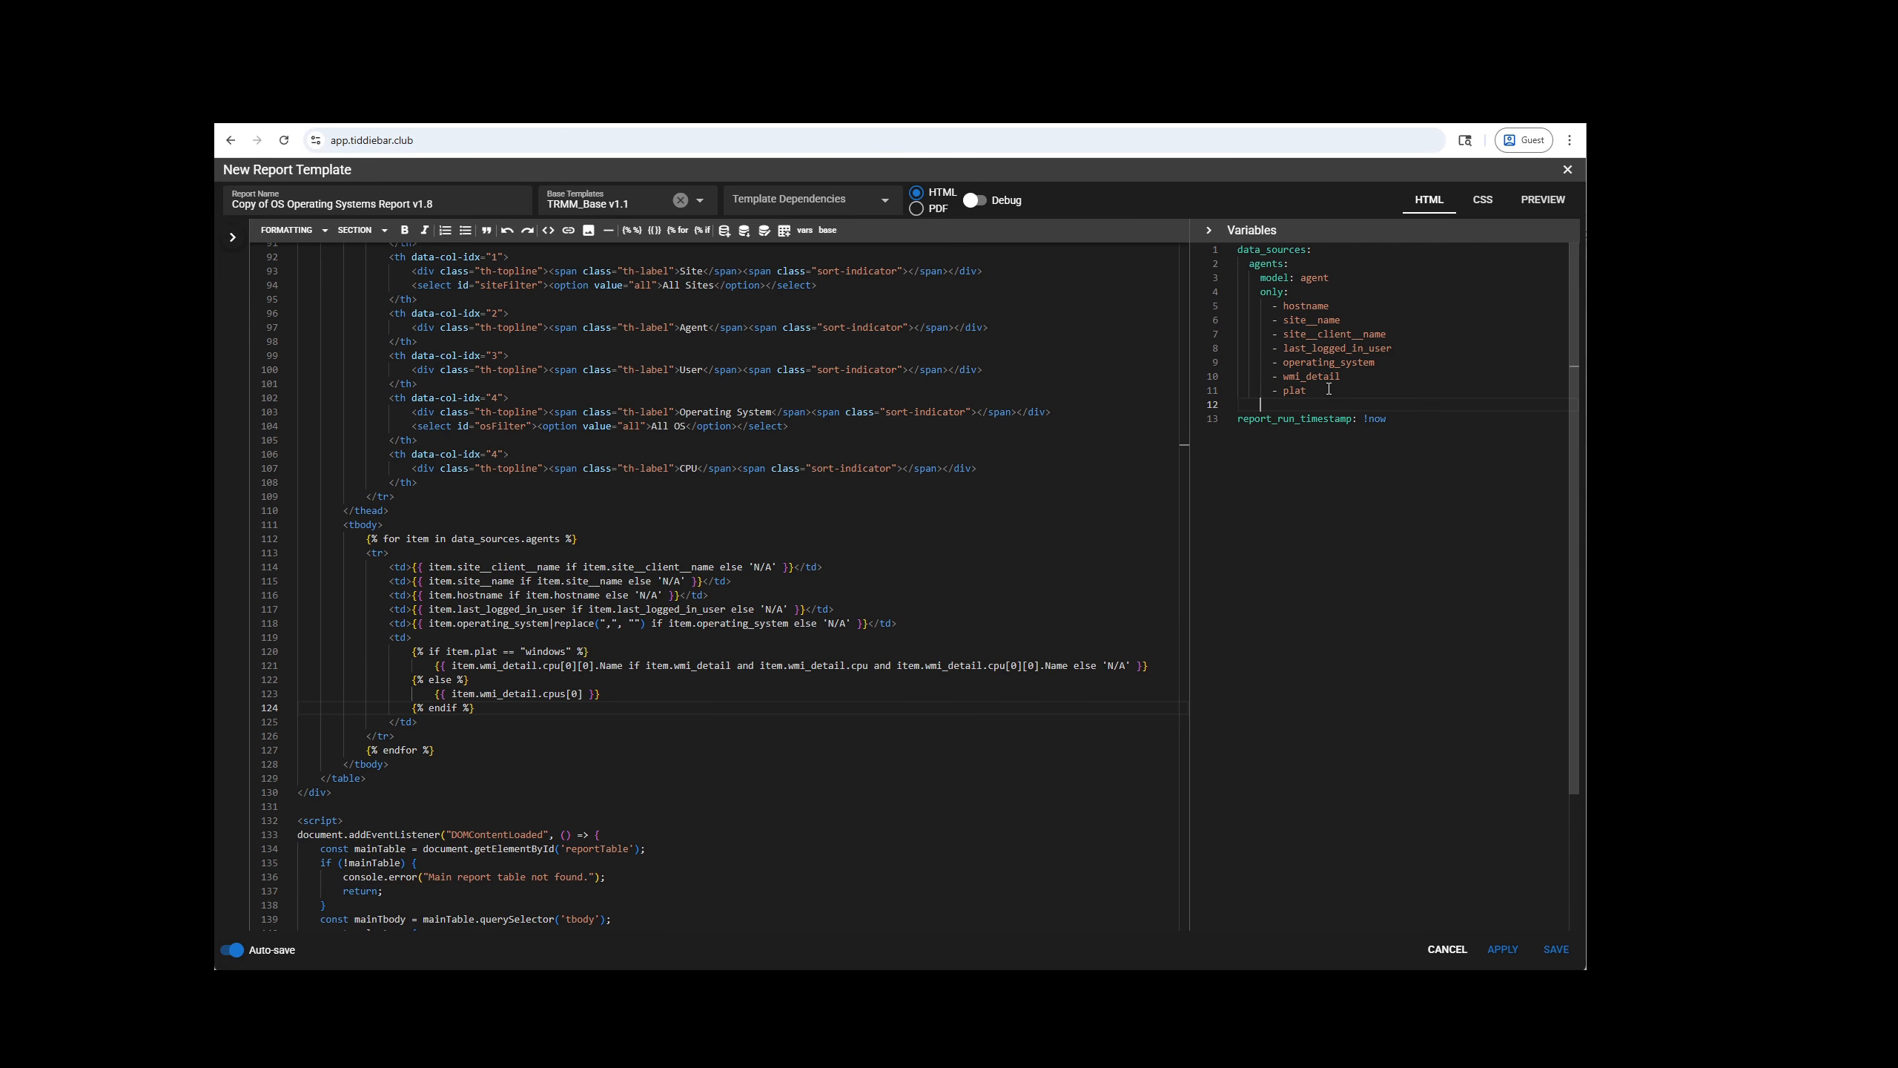
pyautogui.write('properties:')
pyautogui.press('Return')
pyautogui.write('- cp')
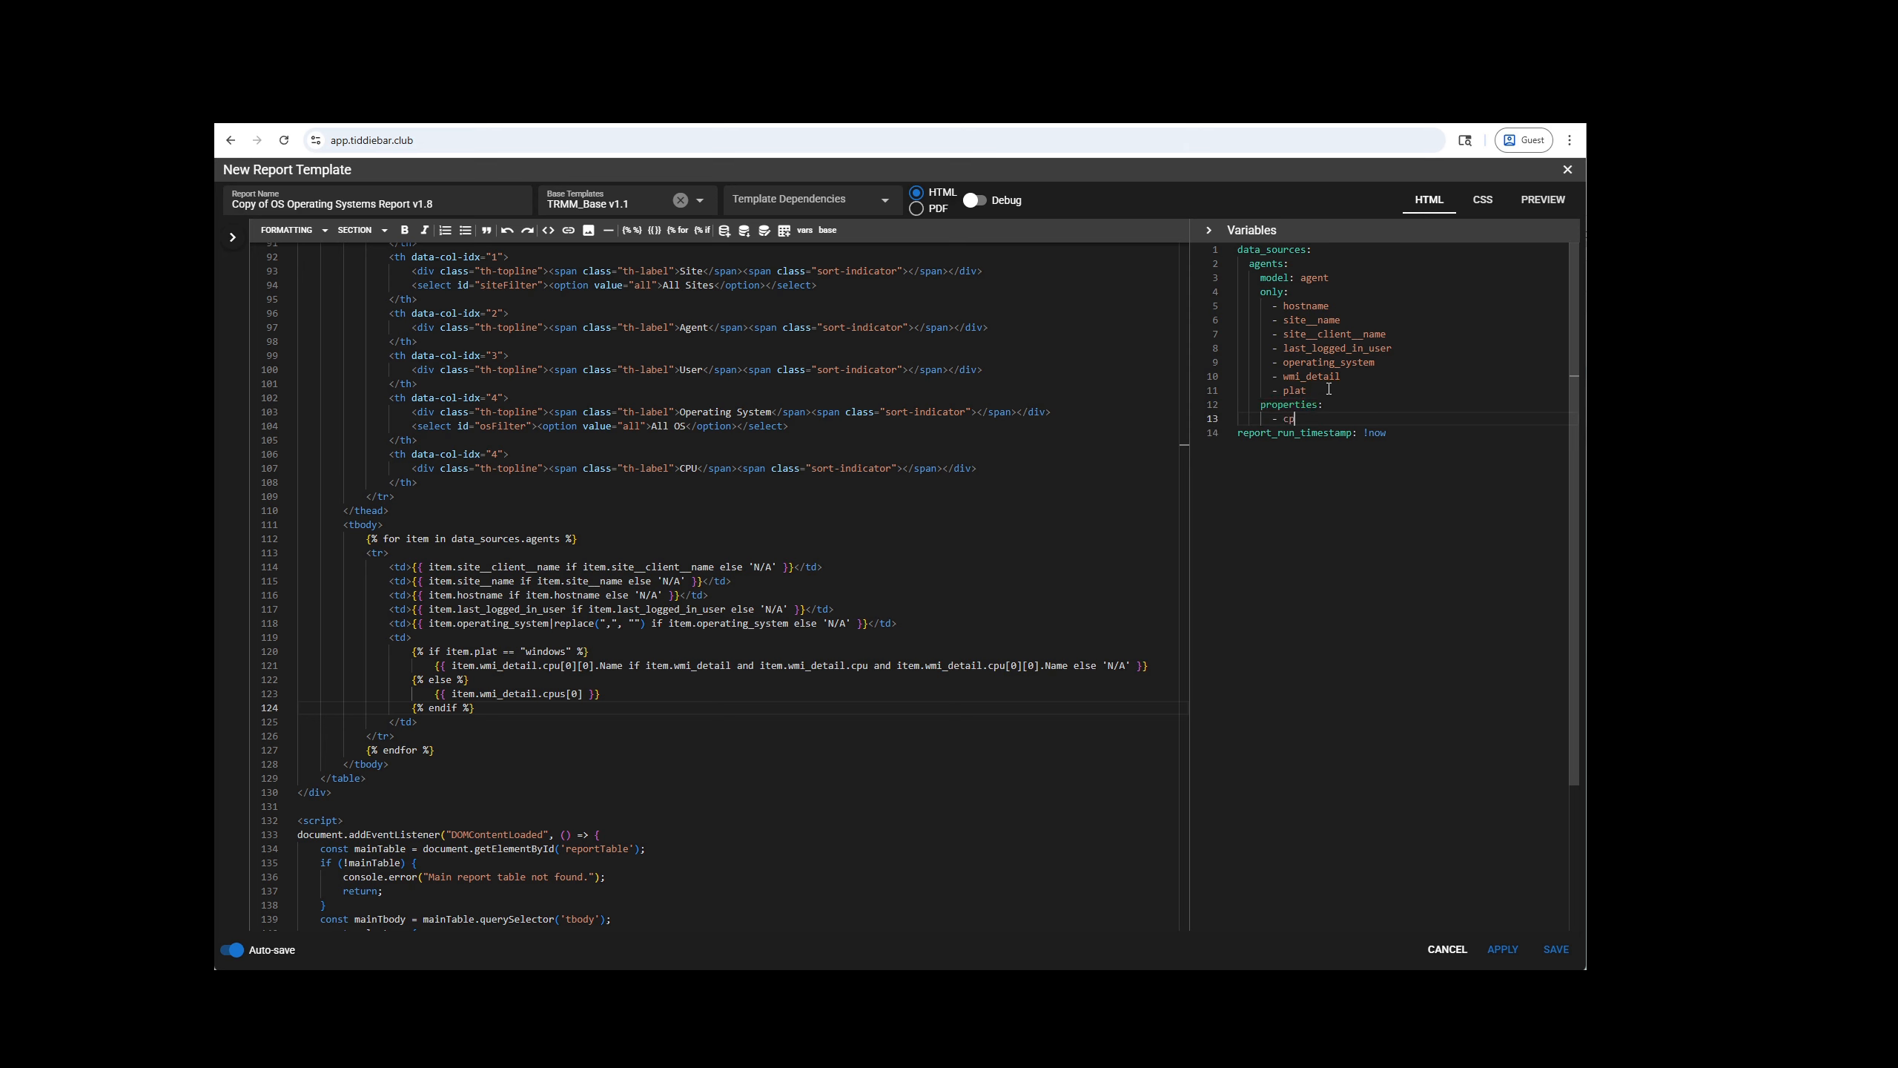
pyautogui.write('u_model')
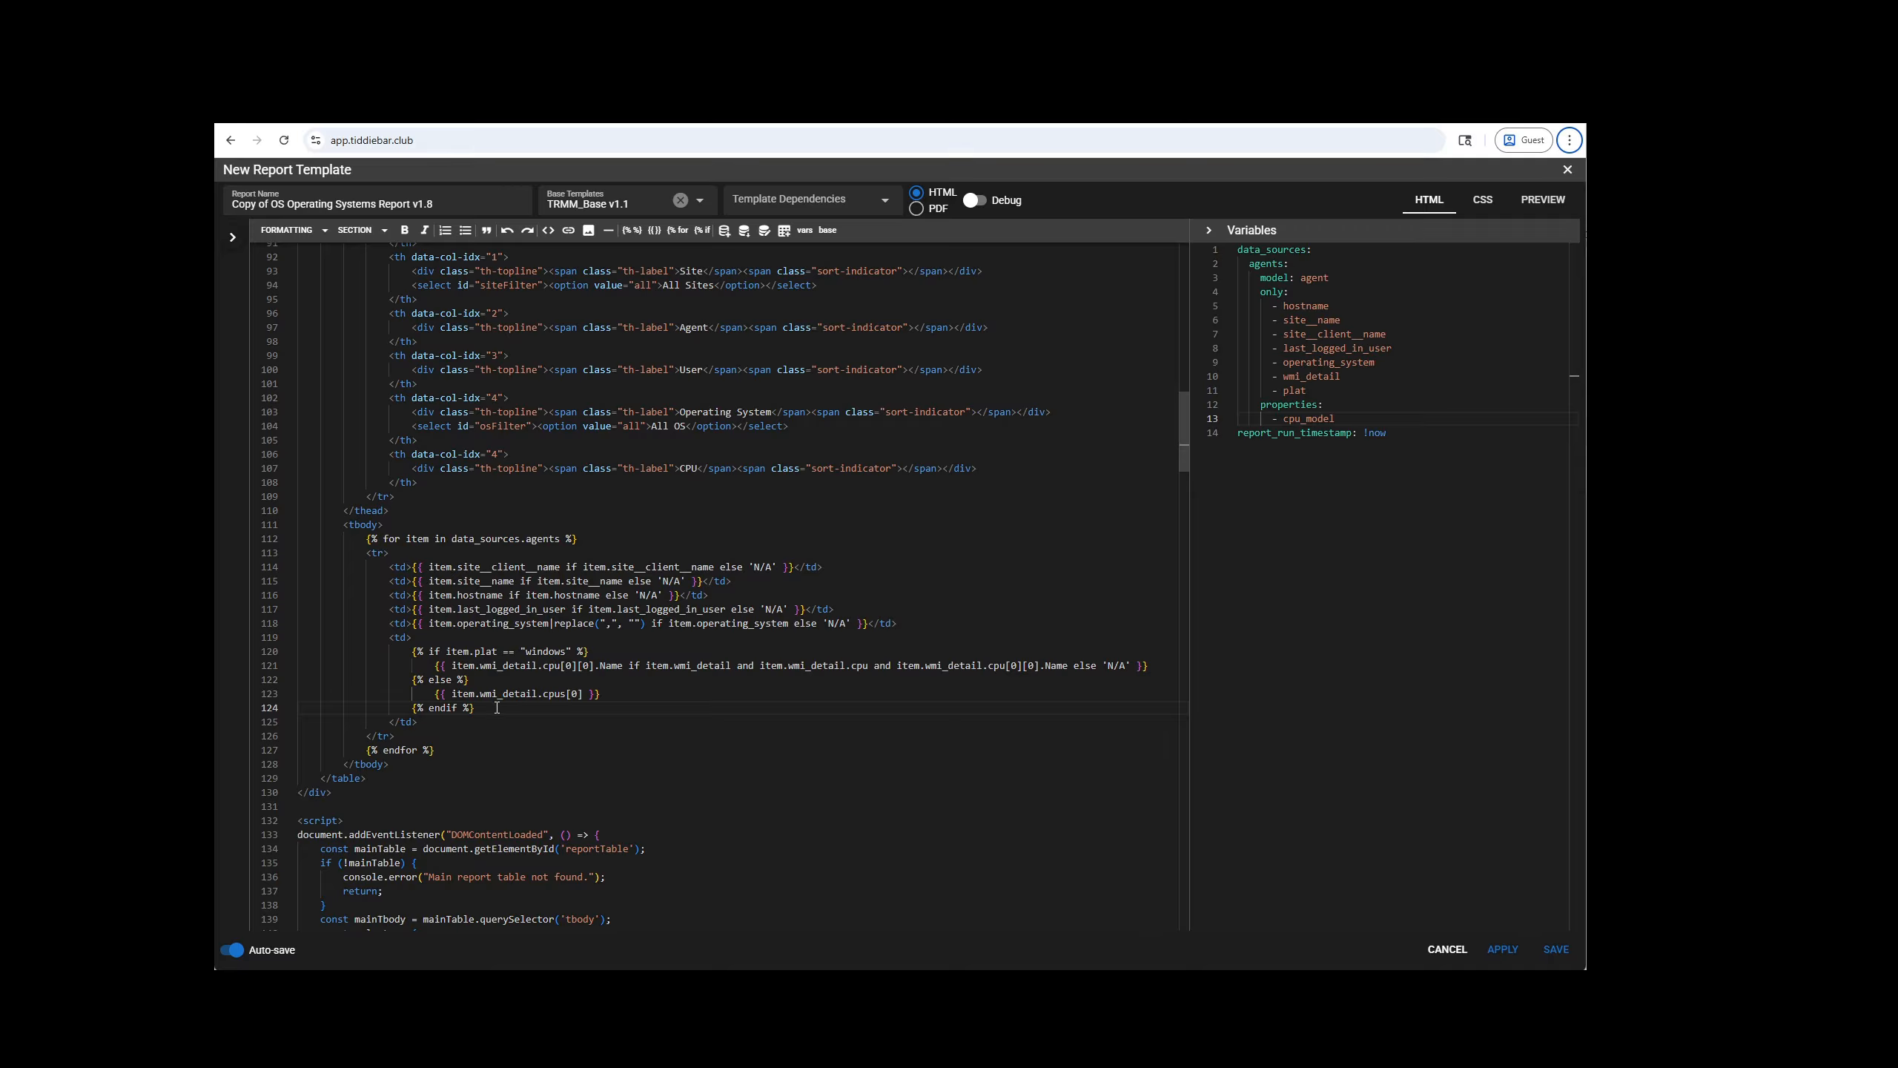
# Step: Comment out the platform conditional in the CPU cell, add {{ item.cpu_model }} beneath it, and preview the report
pyautogui.moveTo(493, 707); pyautogui.dragTo(413, 652)
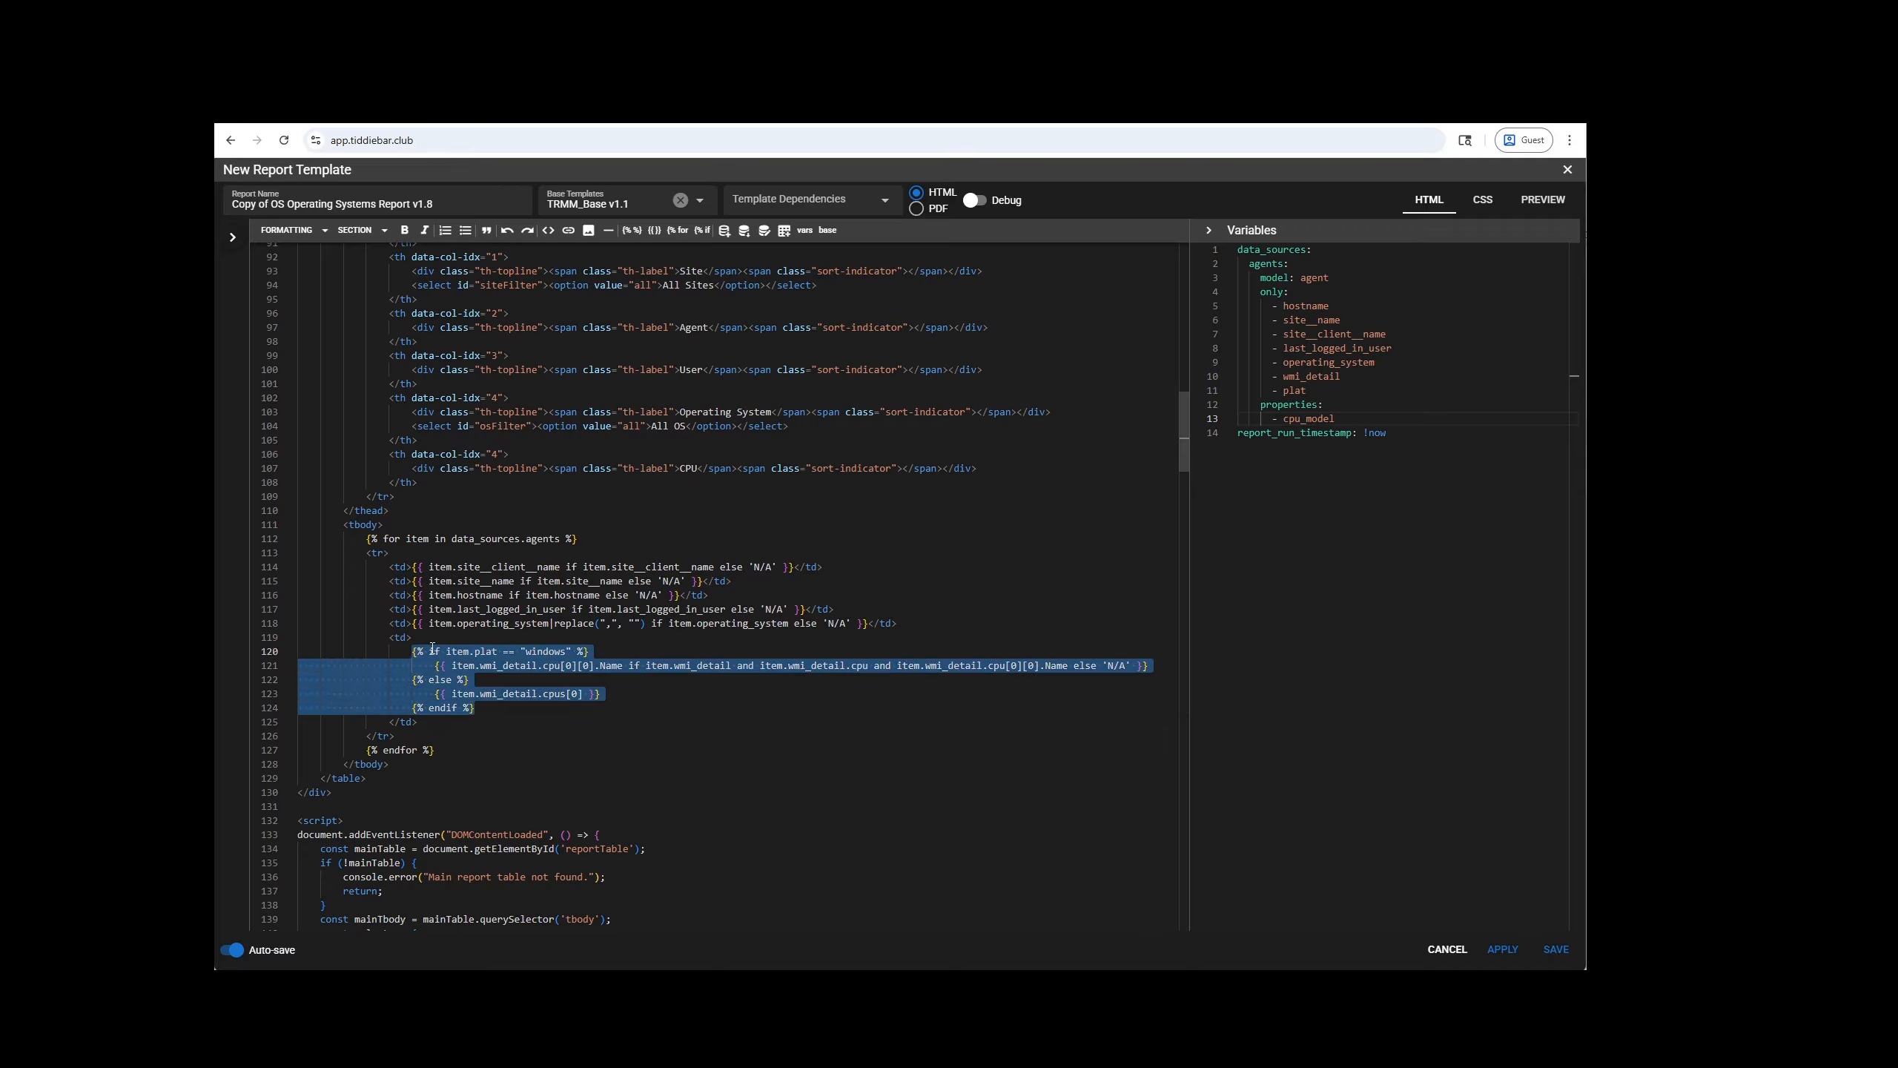
pyautogui.hotkey('ctrl', '/')
pyautogui.click(553, 707)
pyautogui.press('Return')
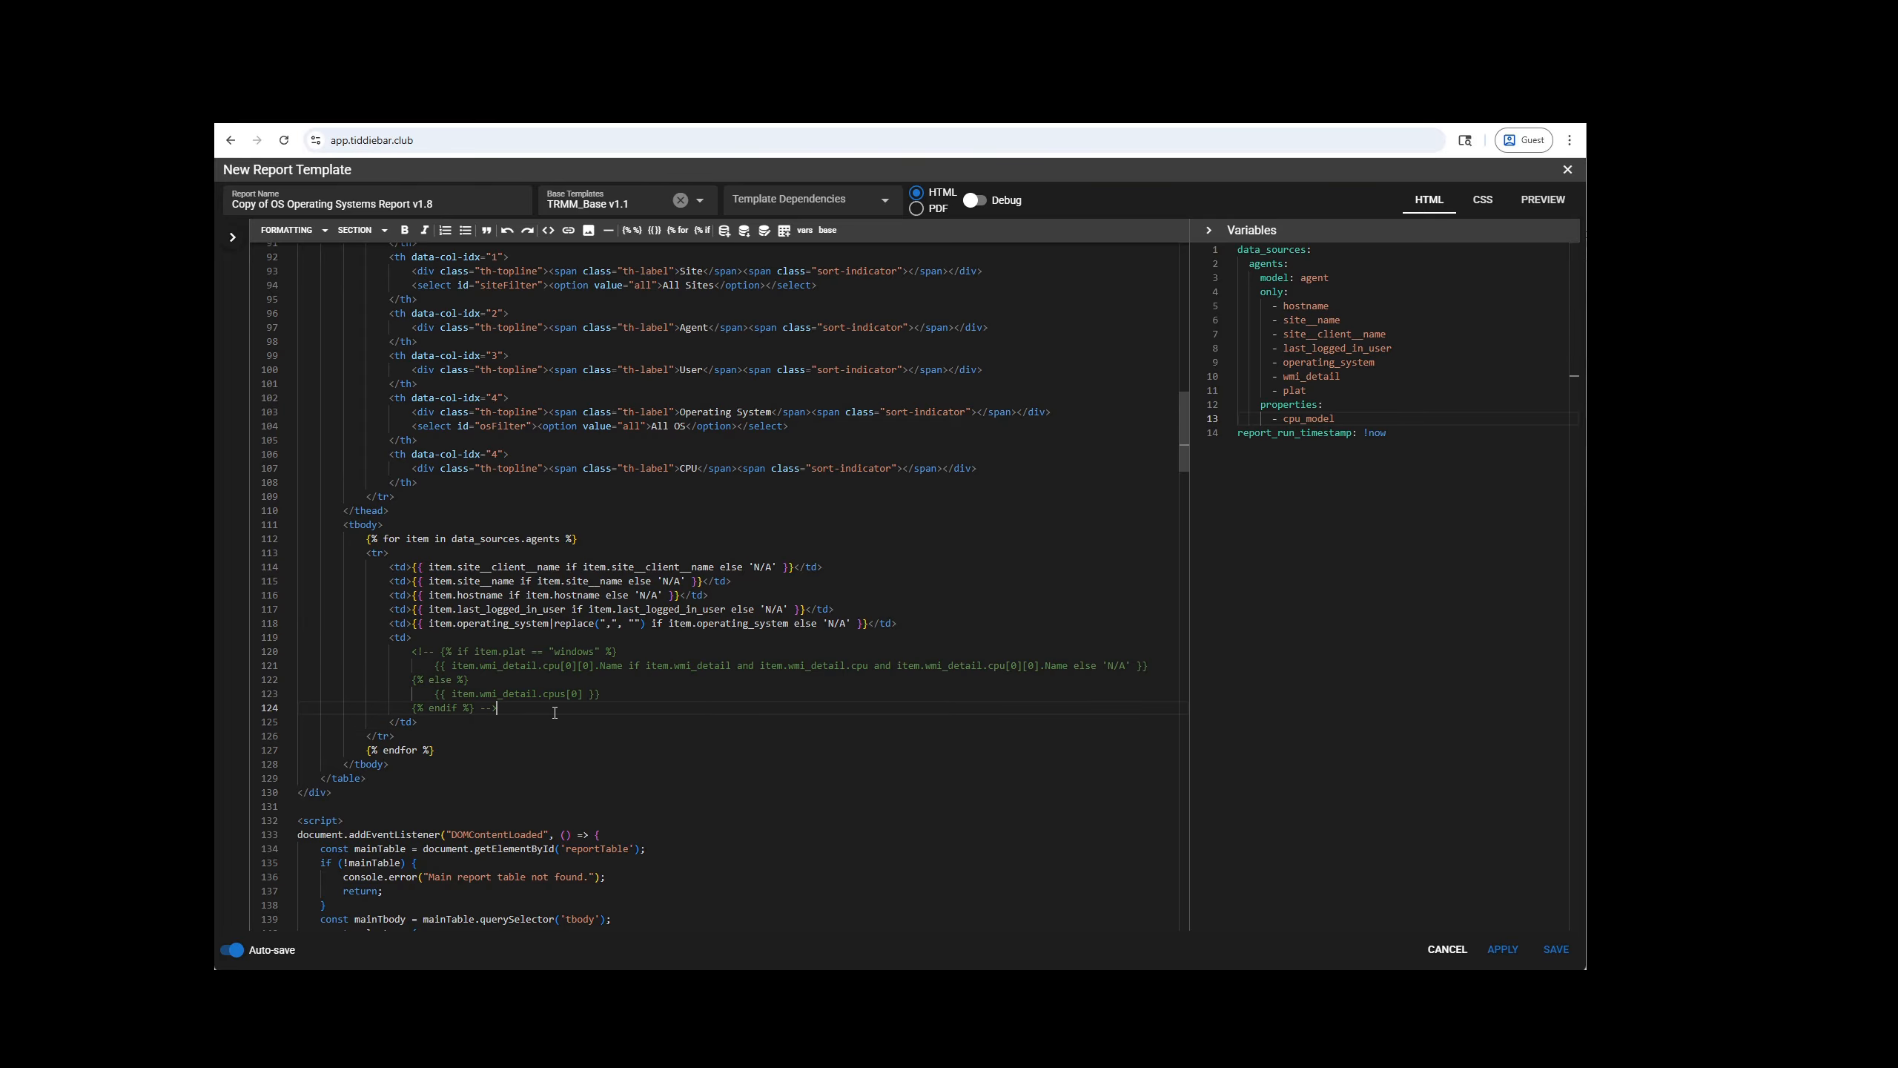
pyautogui.write('{{ item.cpu')
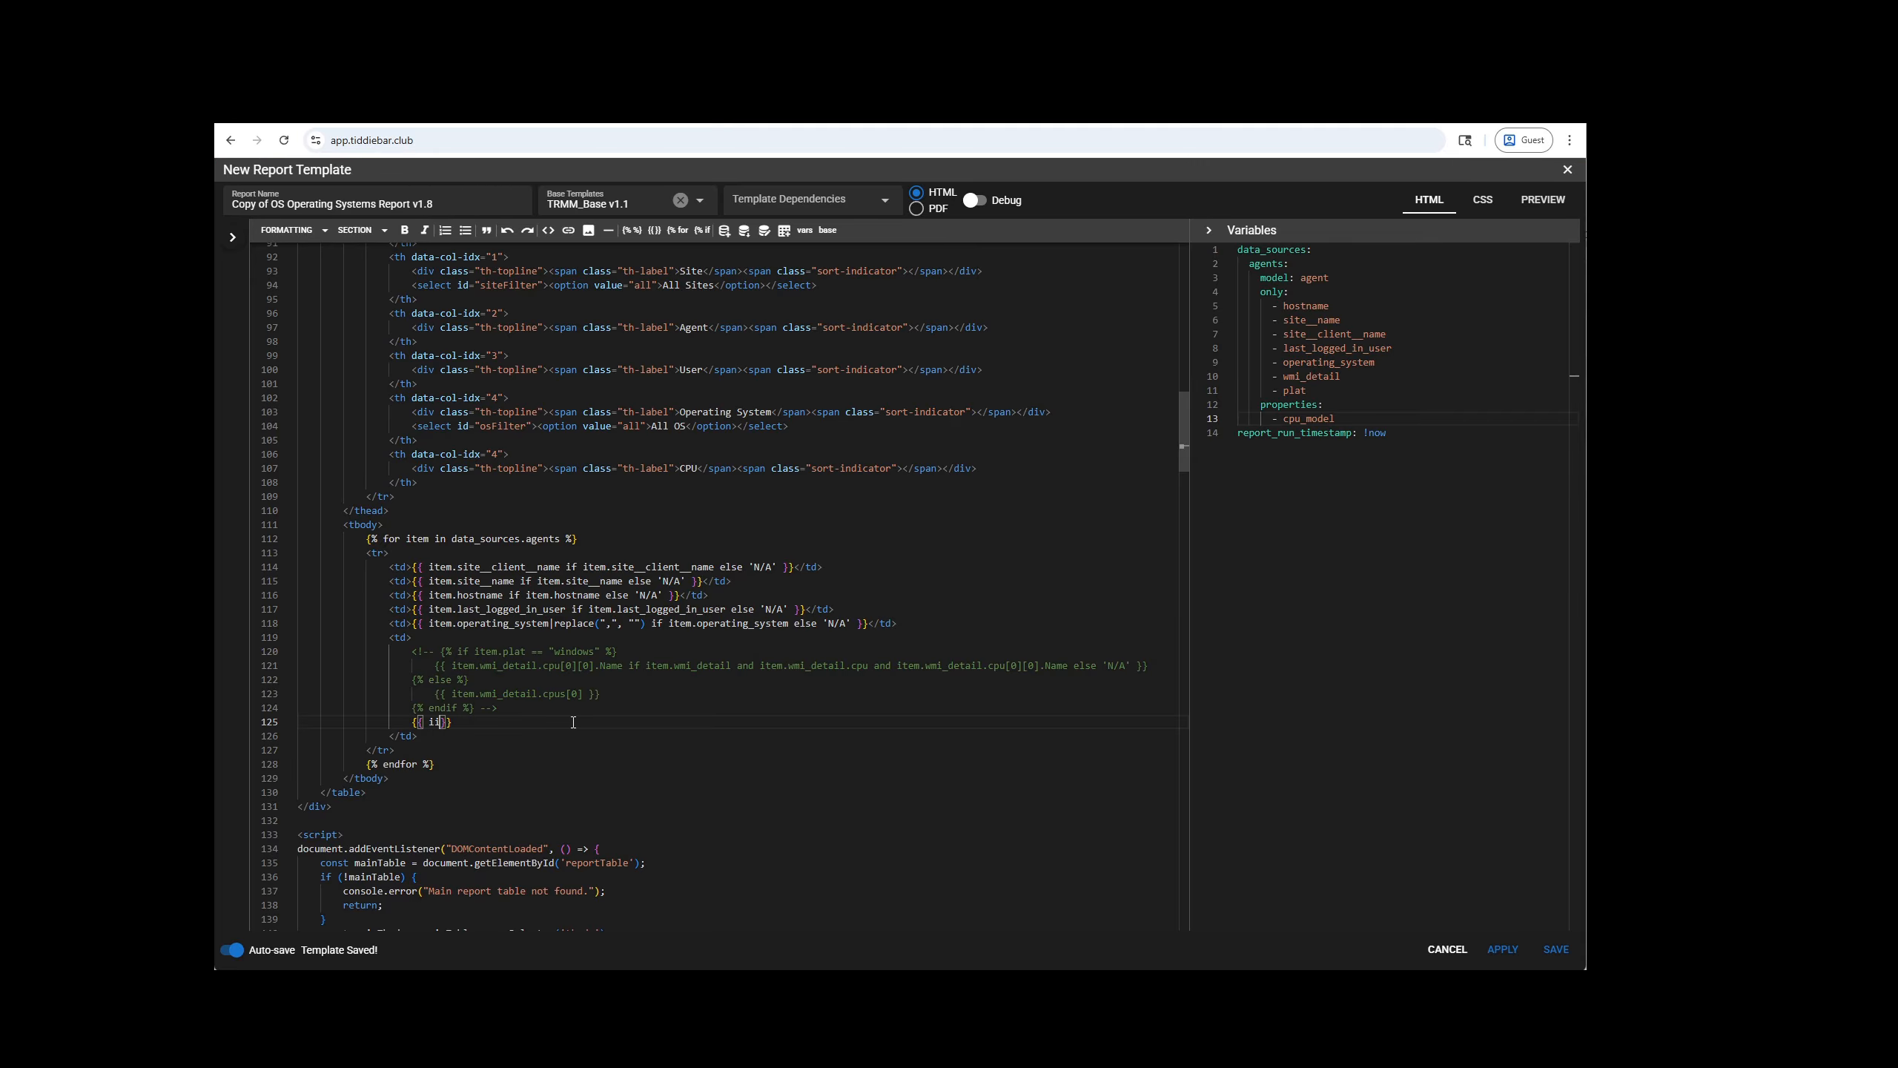
pyautogui.write('_model')
pyautogui.click(1541, 200)
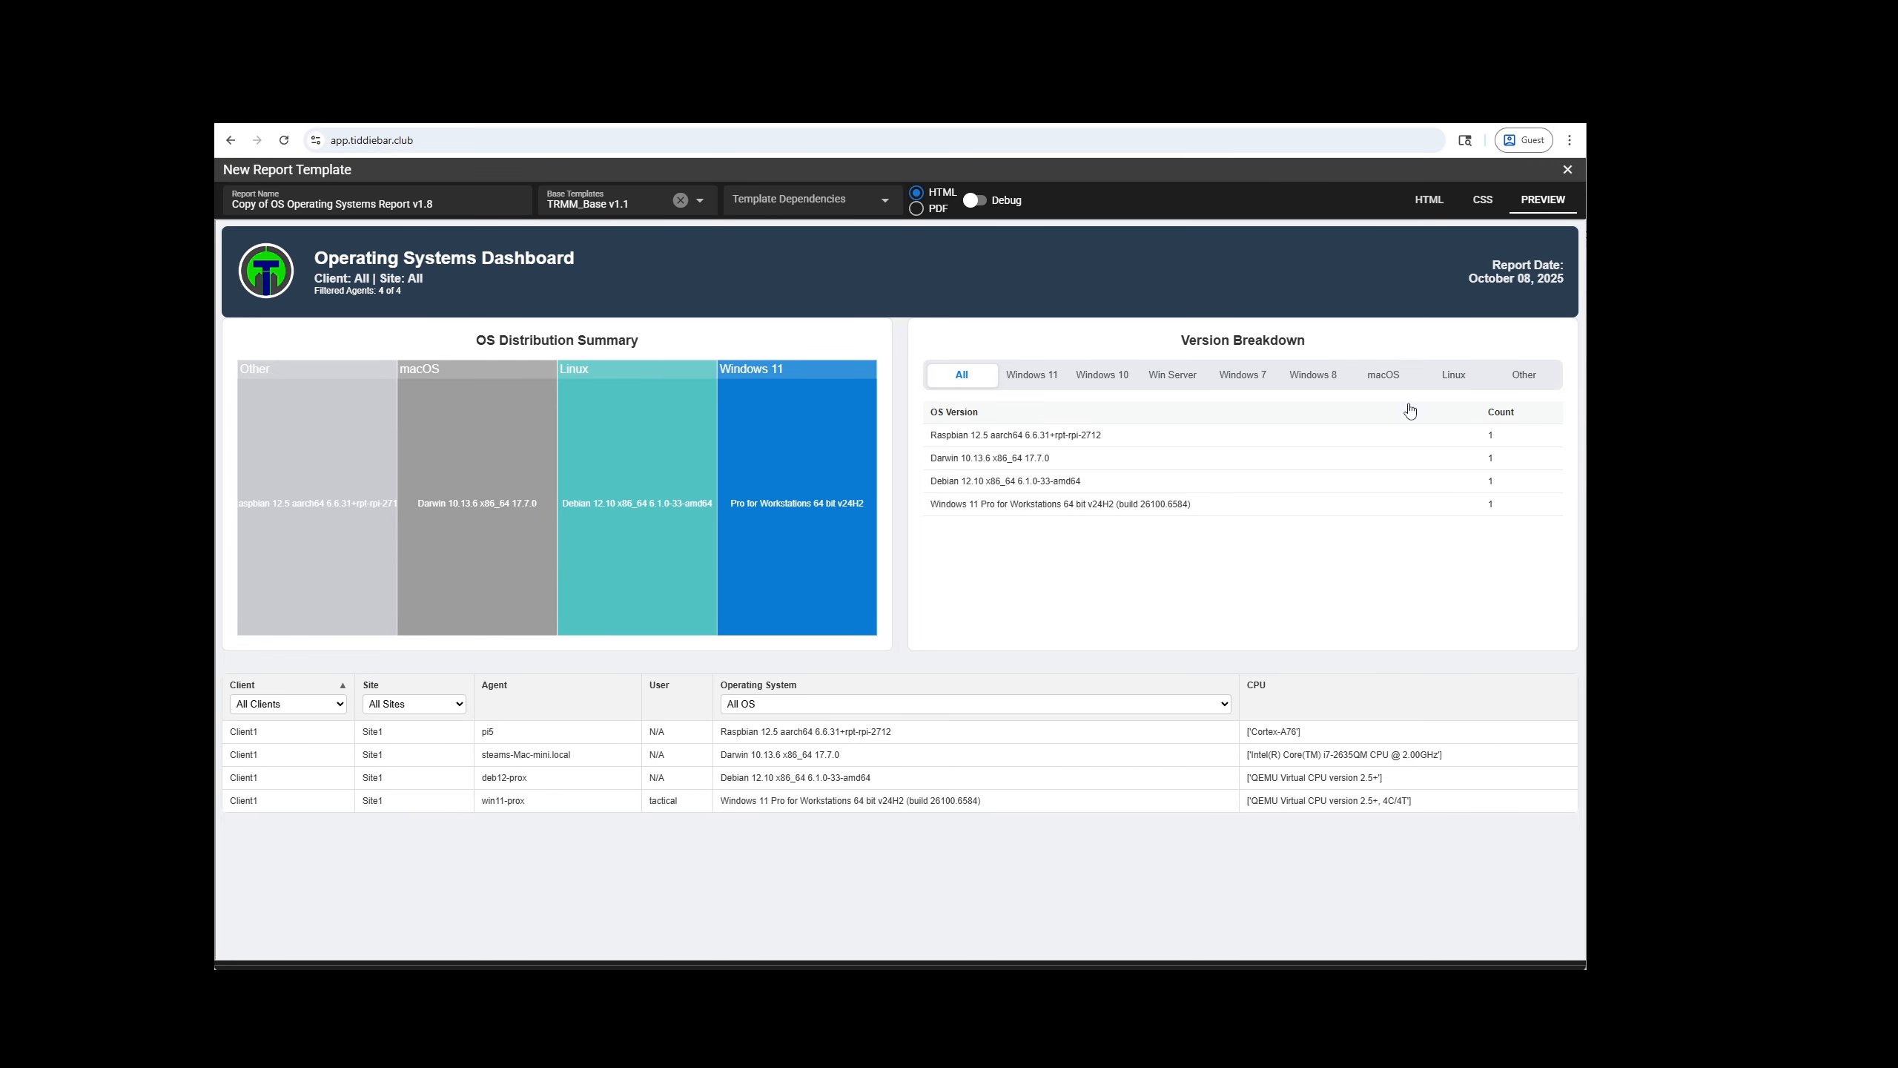
pyautogui.click(1428, 202)
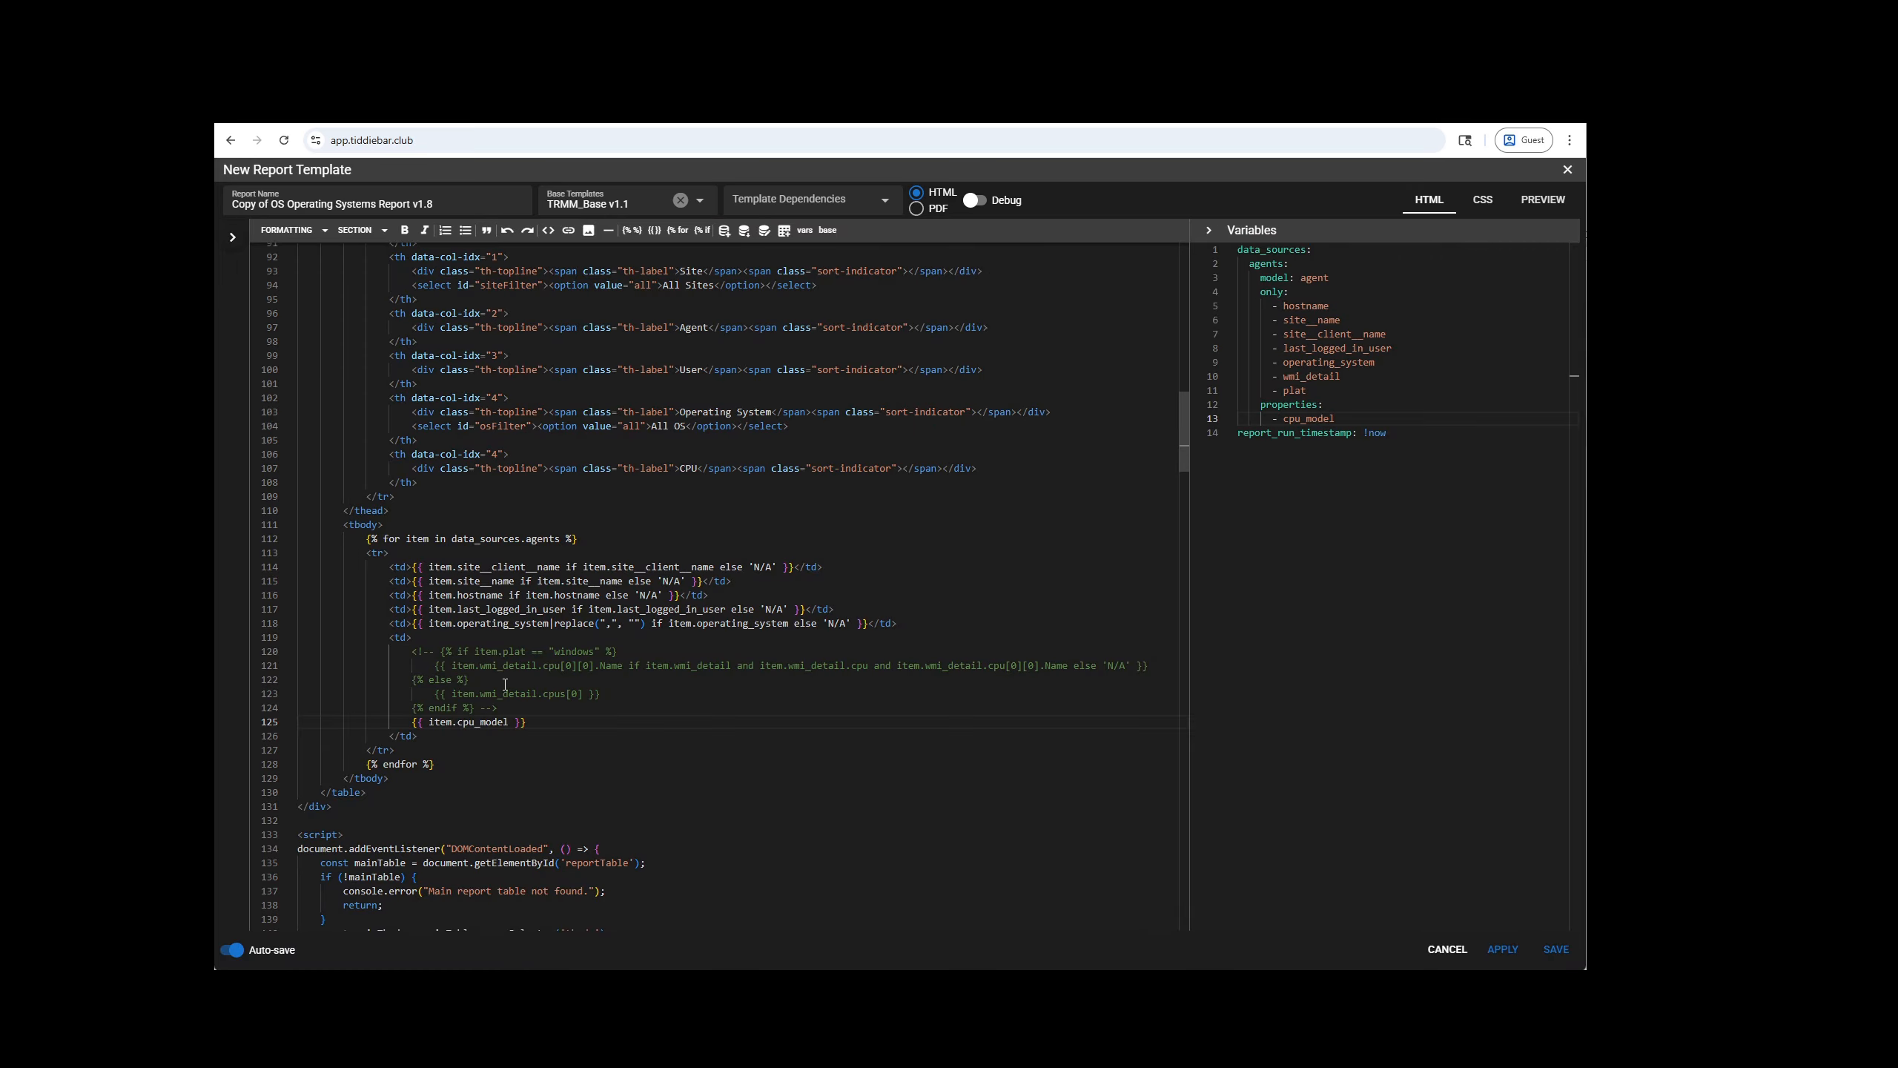
# Step: Change the CPU cell expression to {{ item.cpu_model[0] }}, preview the report, and return to the HTML code
pyautogui.click(508, 722)
pyautogui.write('[0')
pyautogui.click(1542, 200)
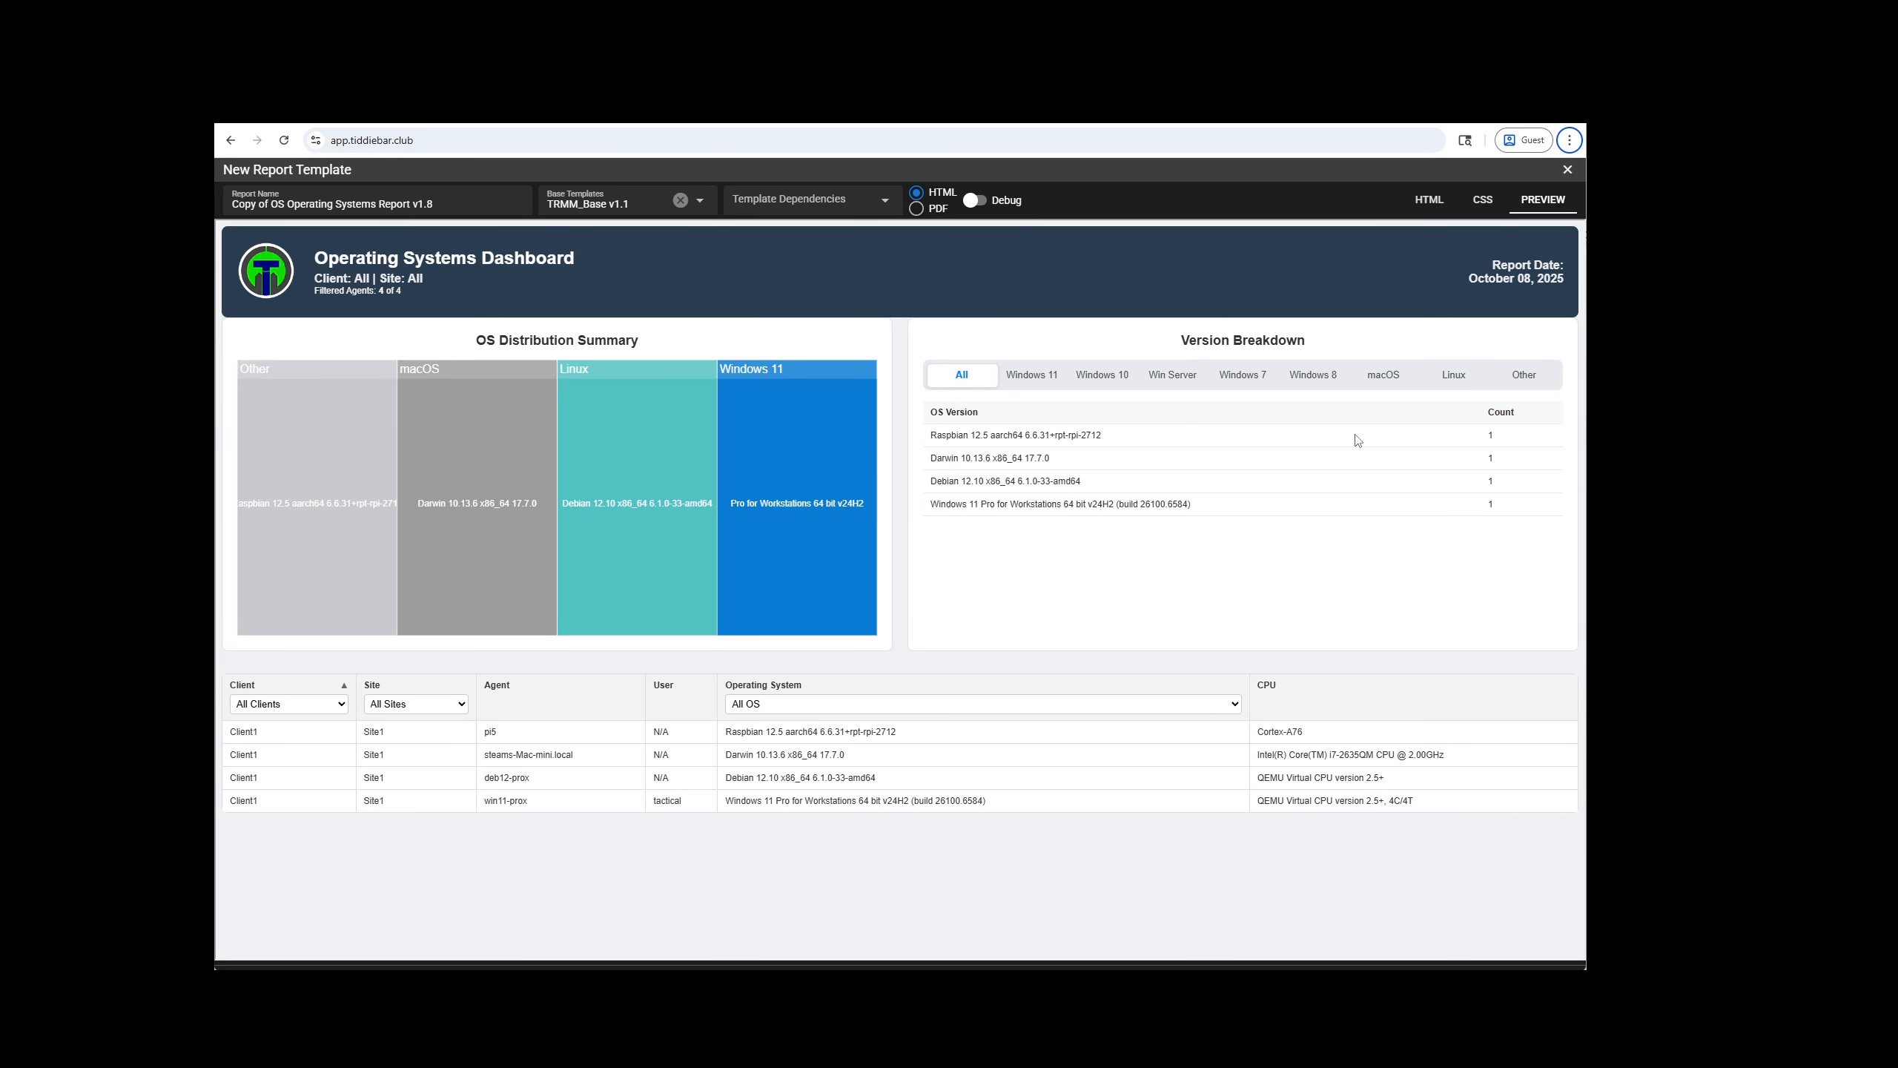
pyautogui.click(1429, 200)
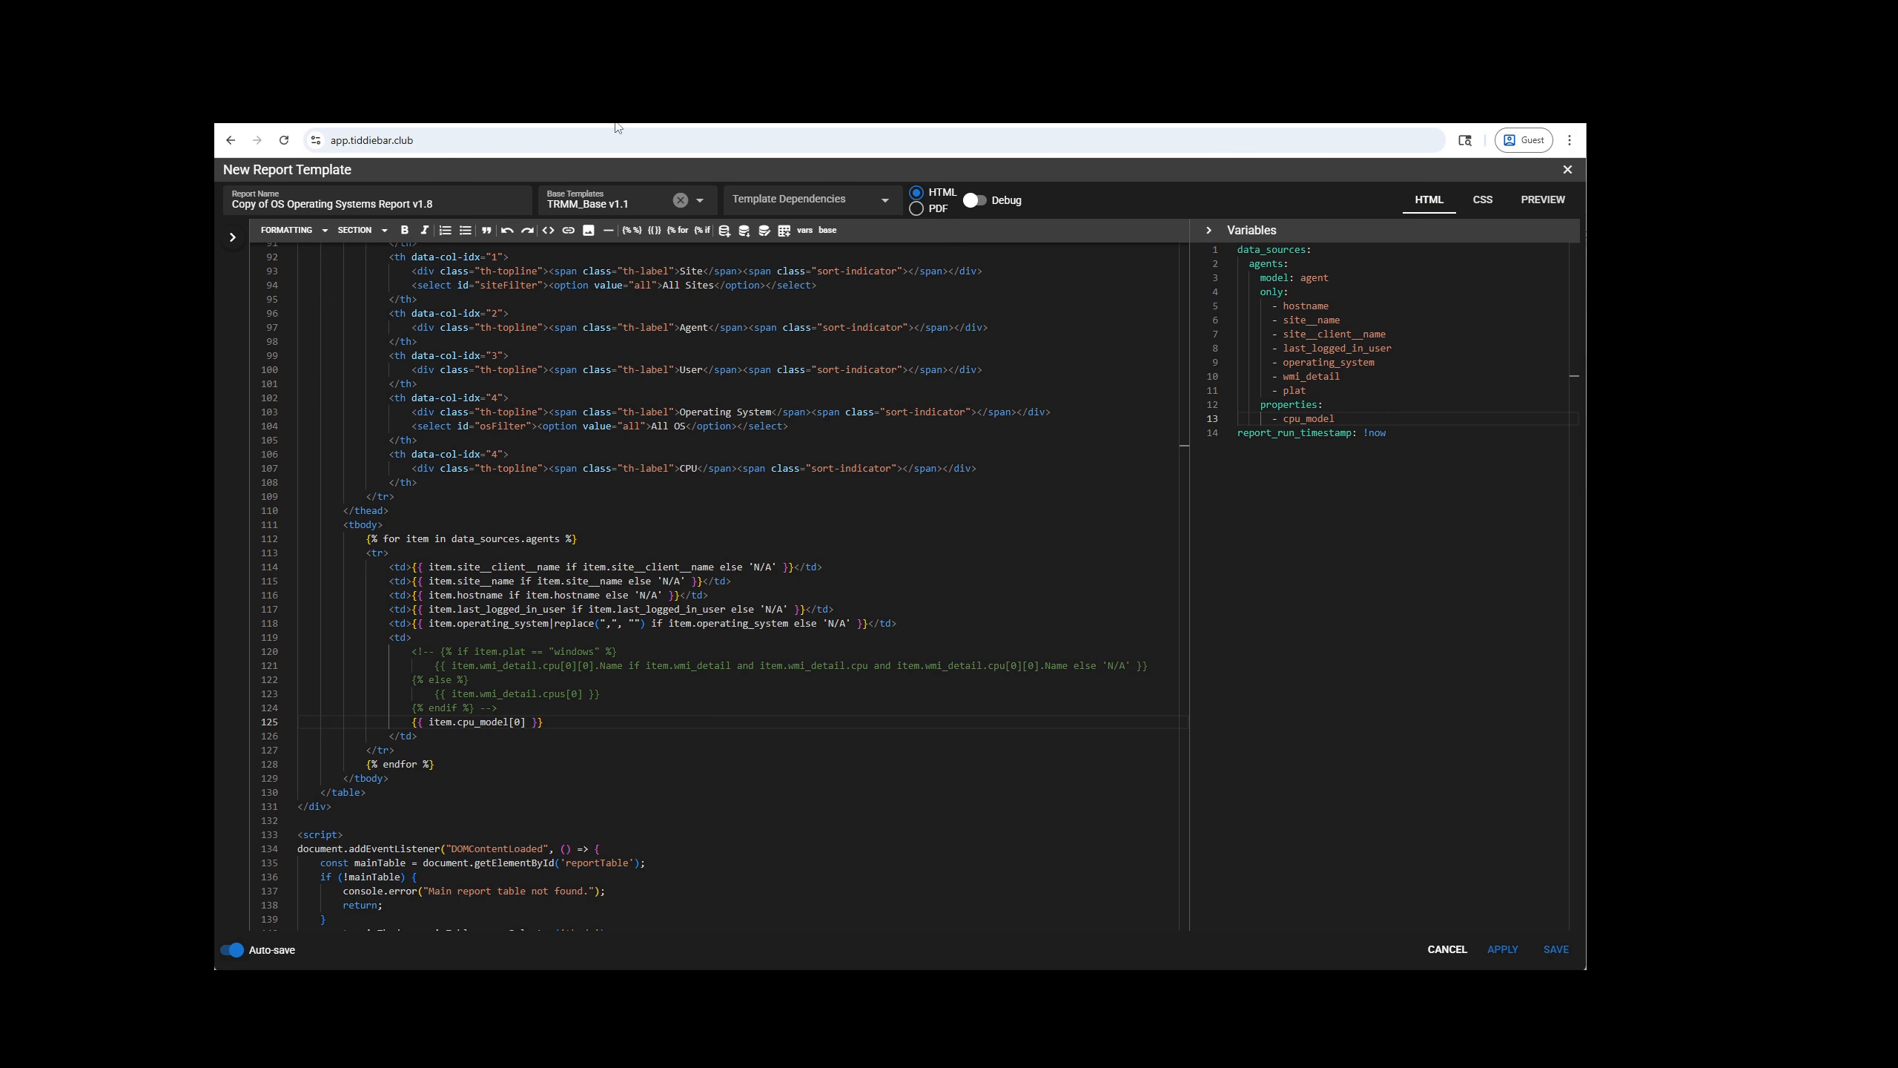
# Step: Copy the serial_number property name from the documentation's supported Agent properties, and return to the template editor
pyautogui.click(710, 109)
pyautogui.scroll(5, 693, 633)
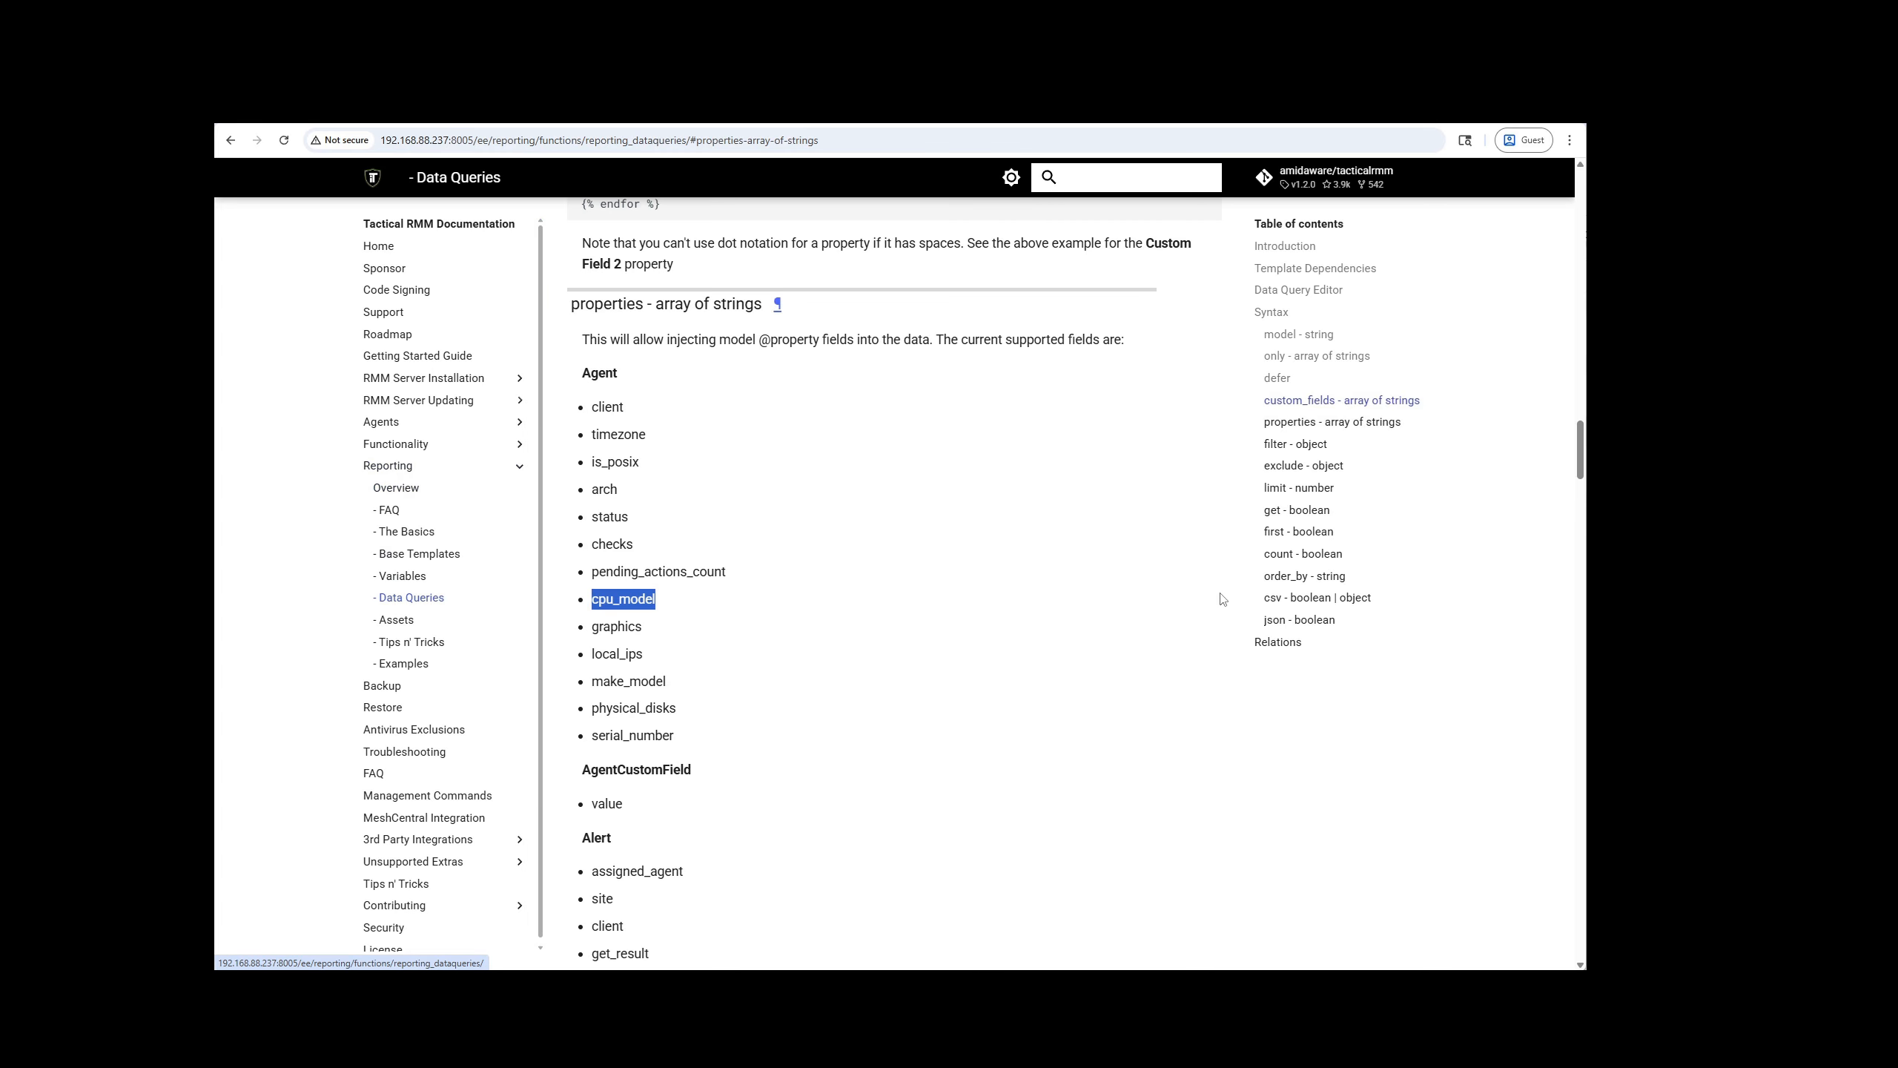
pyautogui.click(1315, 423)
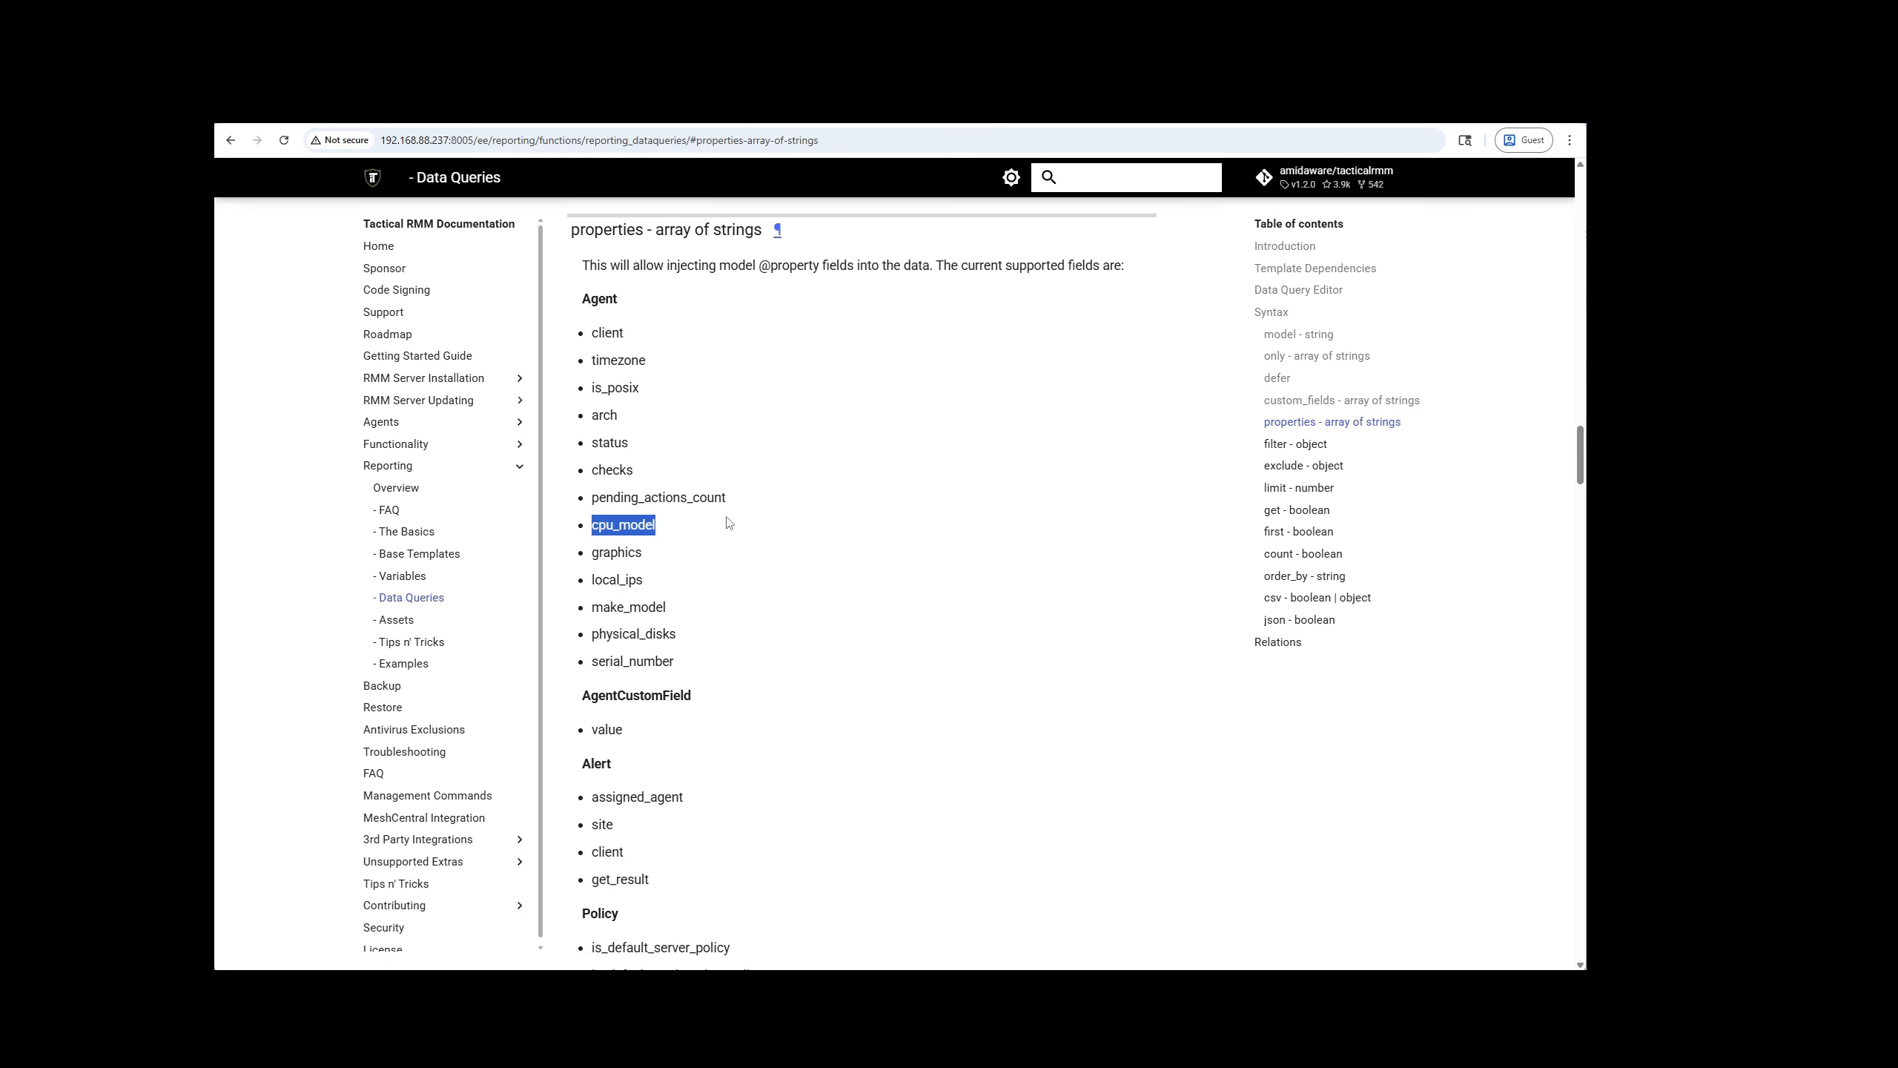
pyautogui.press('alt')
pyautogui.doubleClick(630, 661)
pyautogui.hotkey('ctrl', 'c')
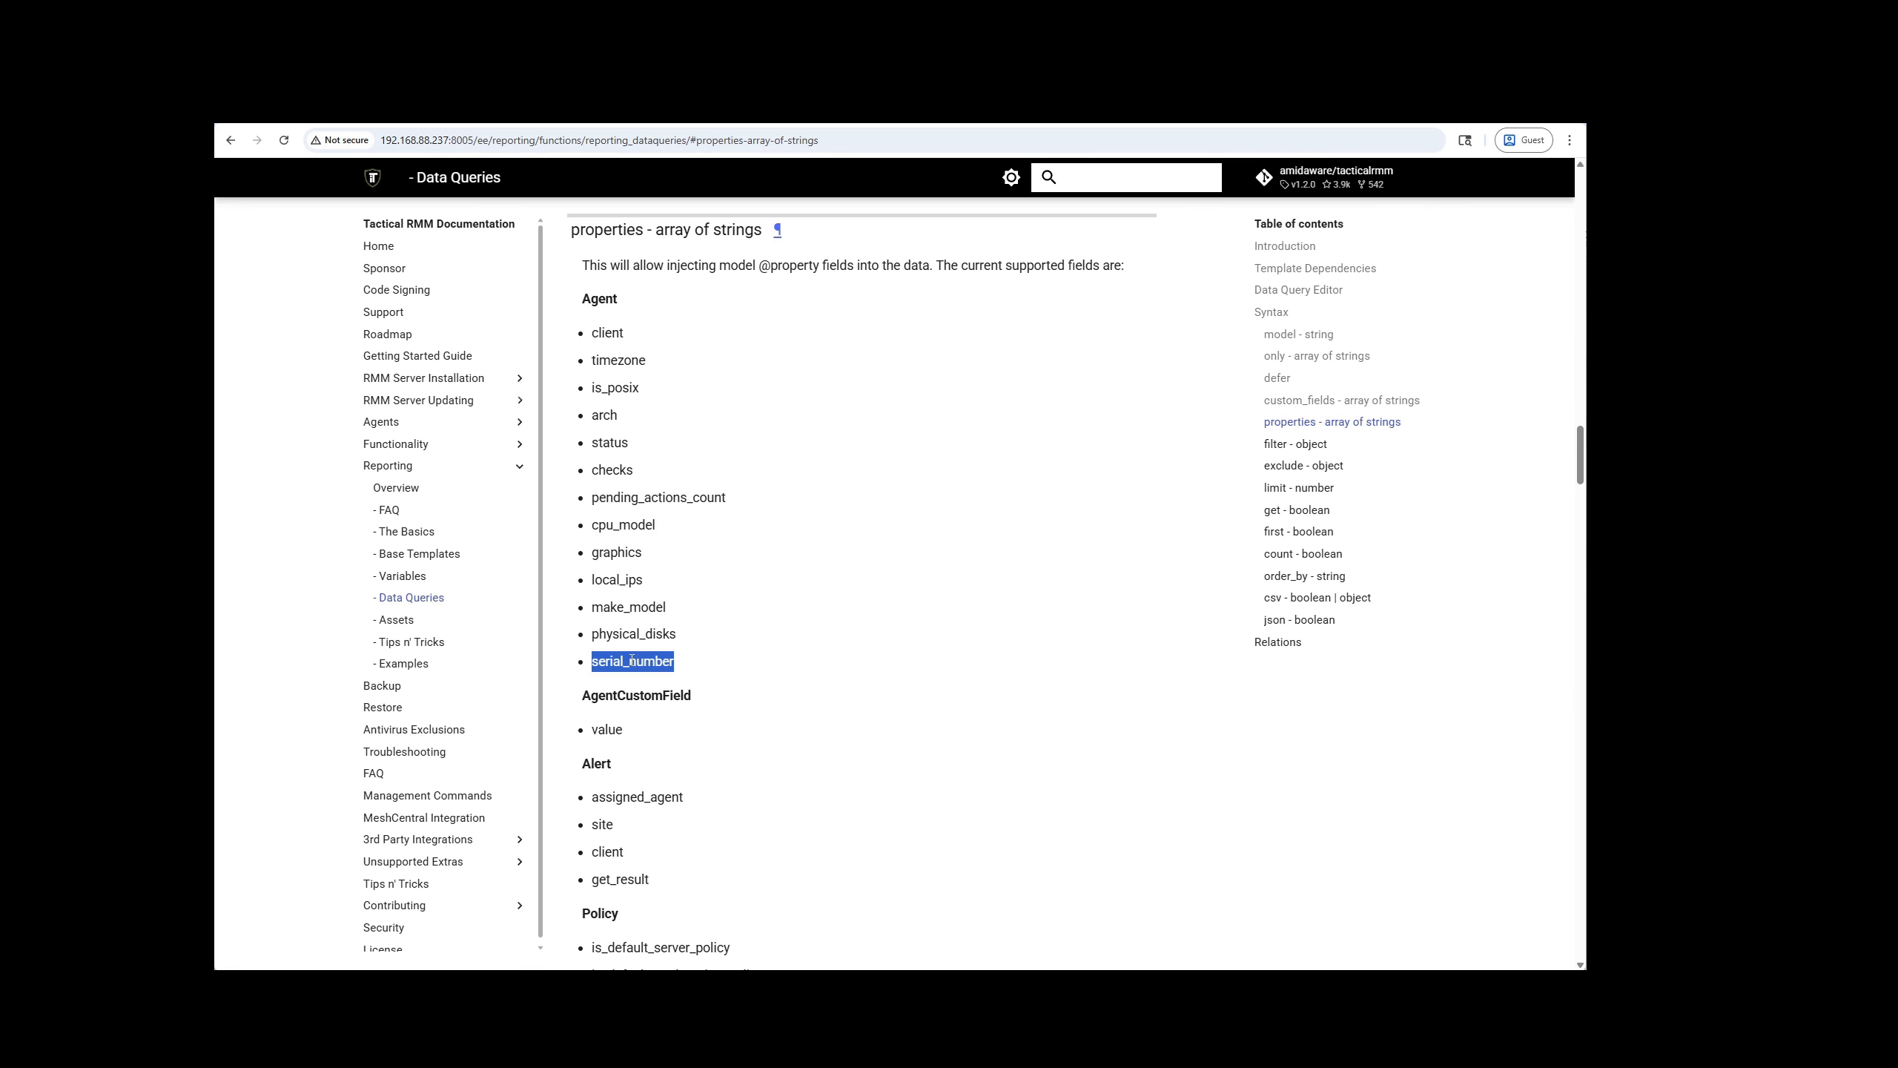
pyautogui.click(469, 110)
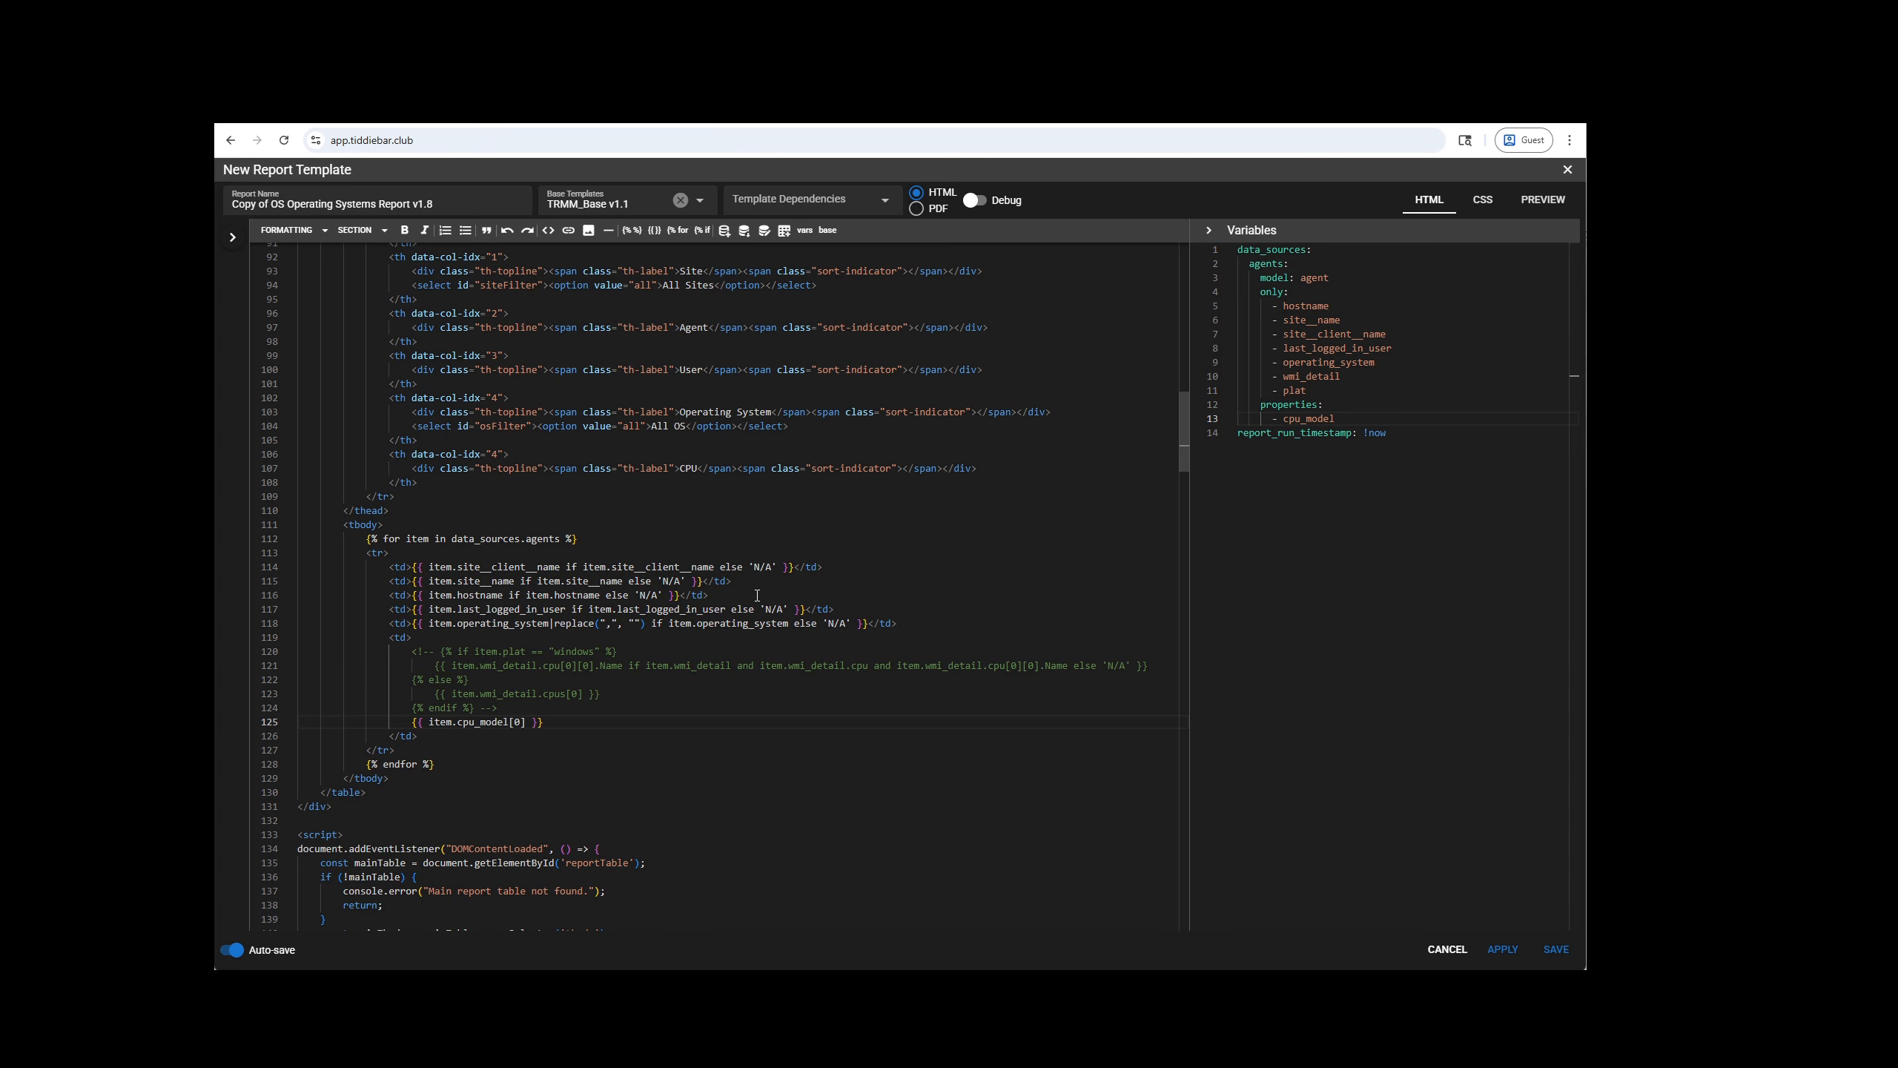
# Step: Replace cpu_model[0] with serial_number in the CPU cell so the expression reads {{ item.serial_number }}
pyautogui.doubleClick(494, 722)
pyautogui.hotkey('ctrl', 'v')
pyautogui.press('BackSpace')
pyautogui.press('BackSpace')
pyautogui.press('BackSpace')
# Step: Add serial_number below cpu_model in the agents properties list, and preview the report to check the serial numbers
pyautogui.doubleClick(1345, 416)
pyautogui.press('End')
pyautogui.press('Return')
pyautogui.write('-')
pyautogui.hotkey('ctrl', 'v')
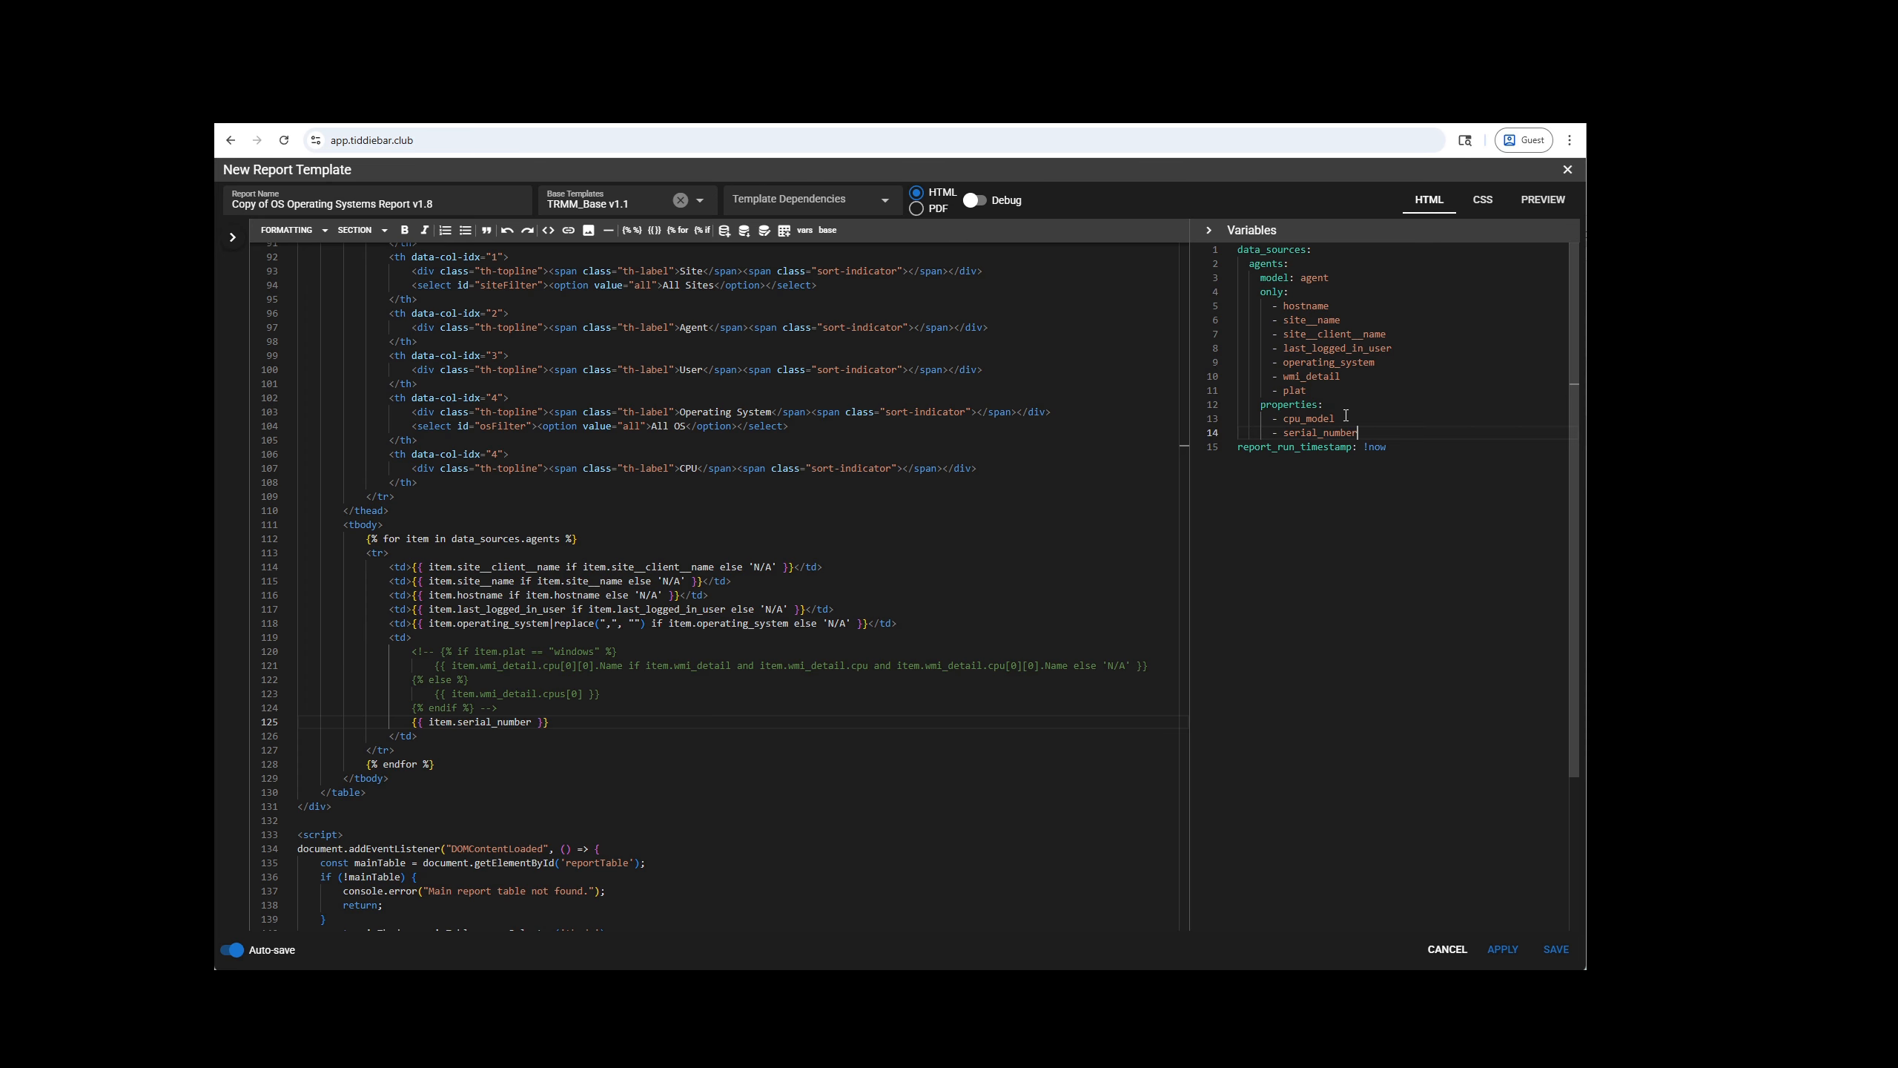
pyautogui.click(1544, 218)
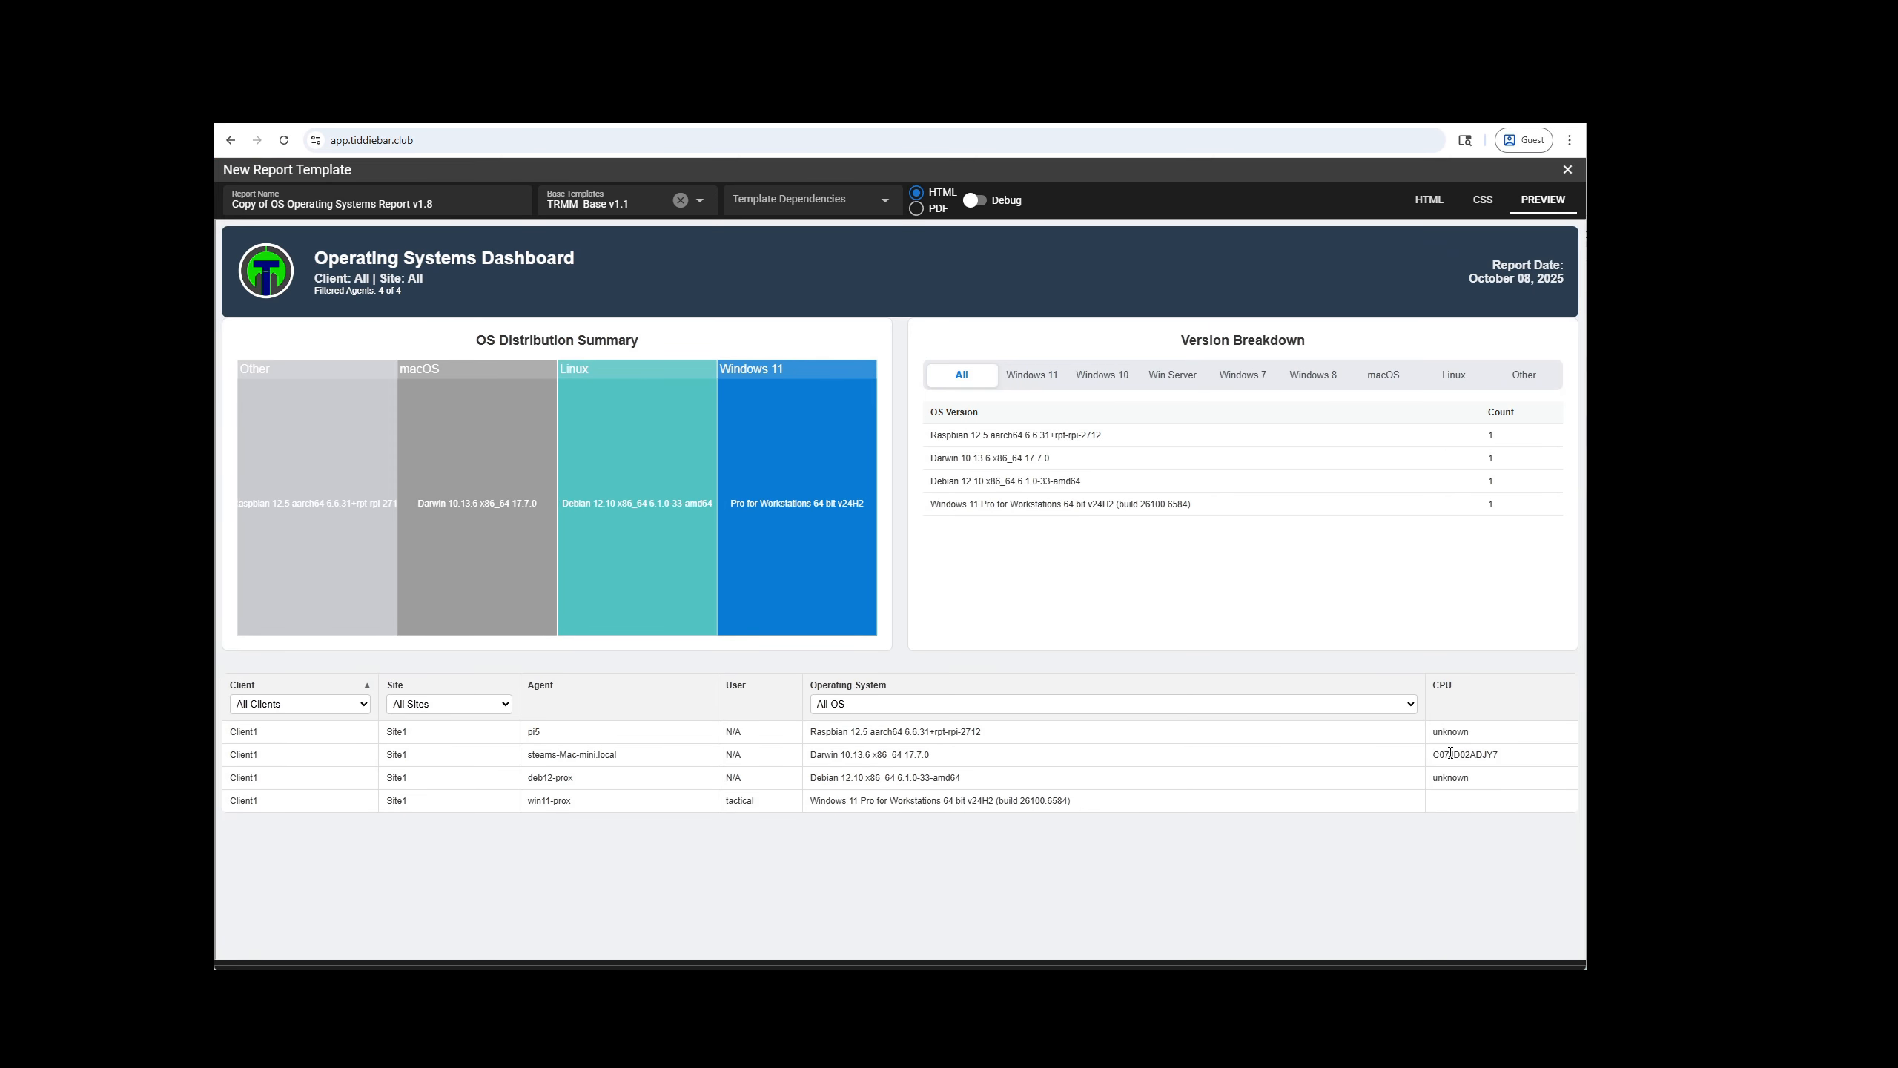
pyautogui.click(1428, 213)
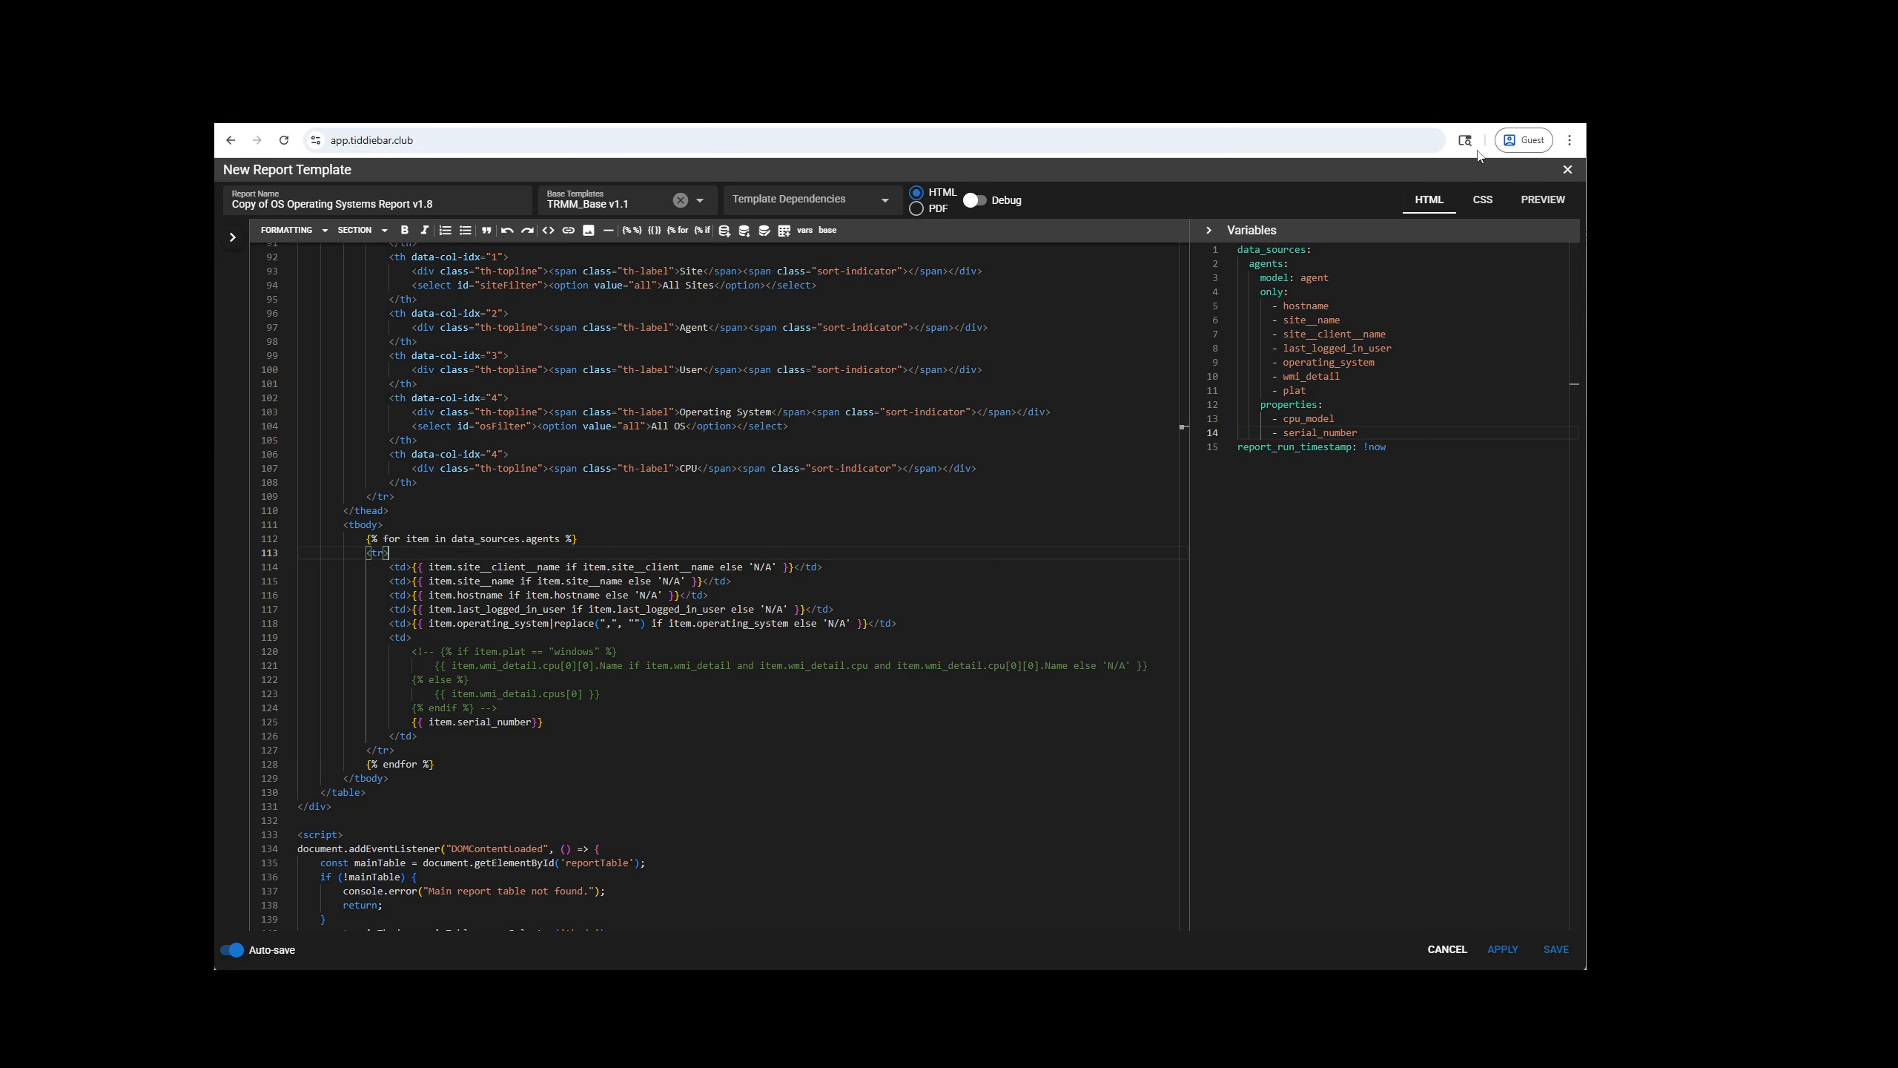
pyautogui.click(1529, 209)
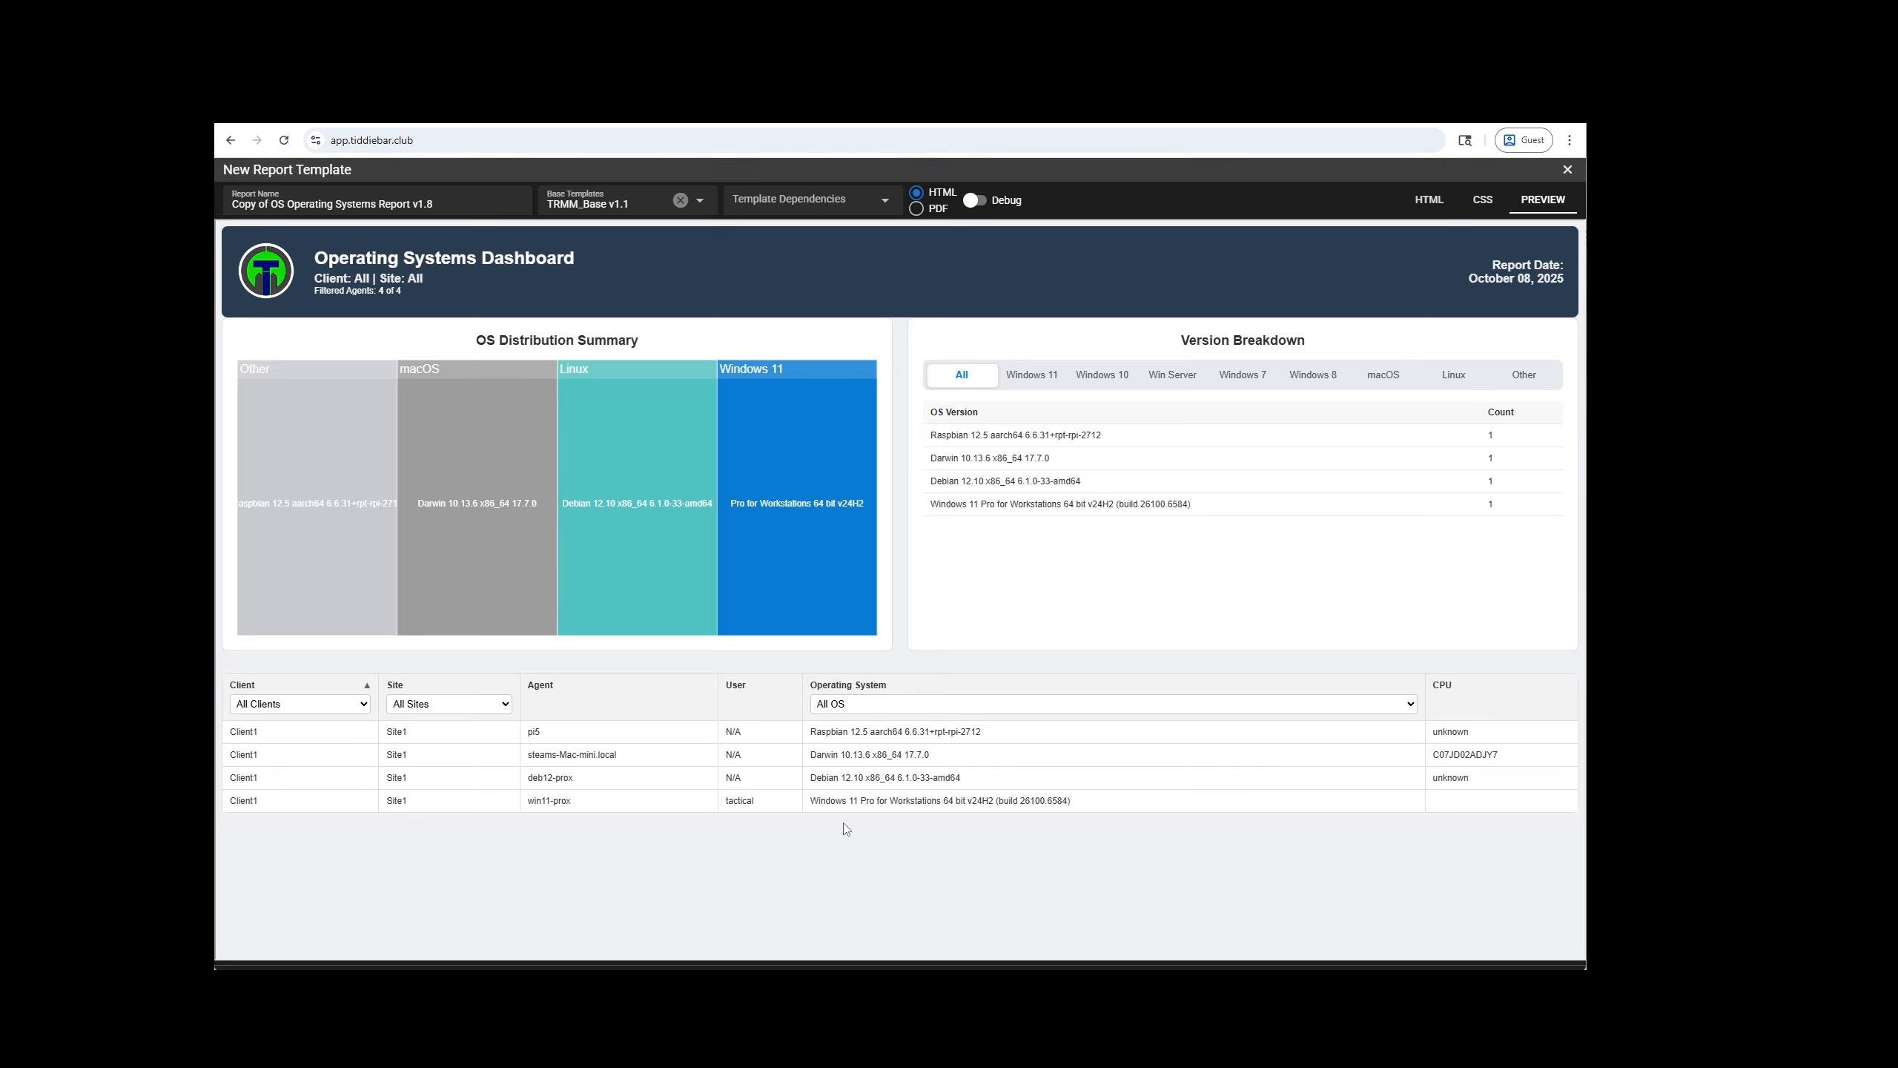
pyautogui.moveTo(1439, 754); pyautogui.dragTo(1480, 757)
pyautogui.click(1465, 760)
# Step: Add the fallback or "n/a cuz it's a vm" to the item.serial_number expression, preview the report, and return to the HTML code
pyautogui.click(1428, 199)
pyautogui.click(533, 721)
pyautogui.write('or "n/')
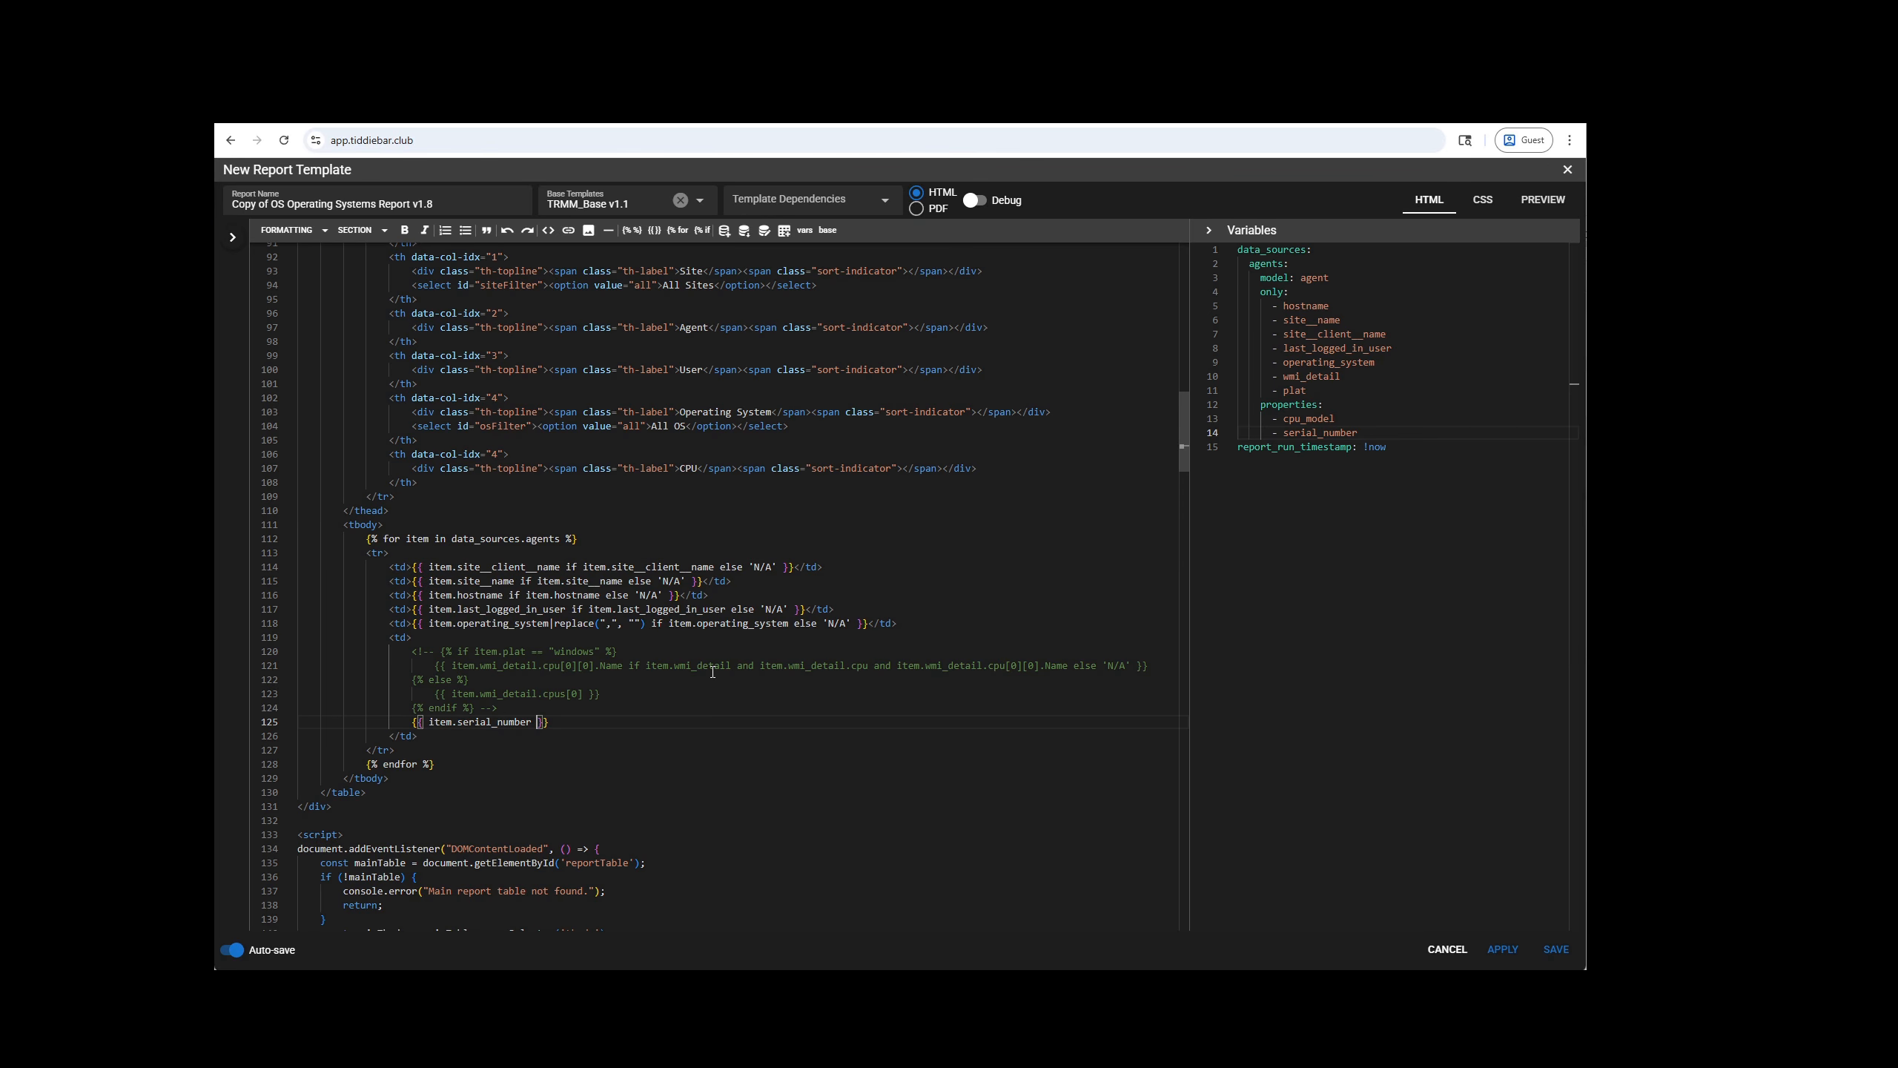
pyautogui.write("a cuz it's a vm")
pyautogui.click(1530, 207)
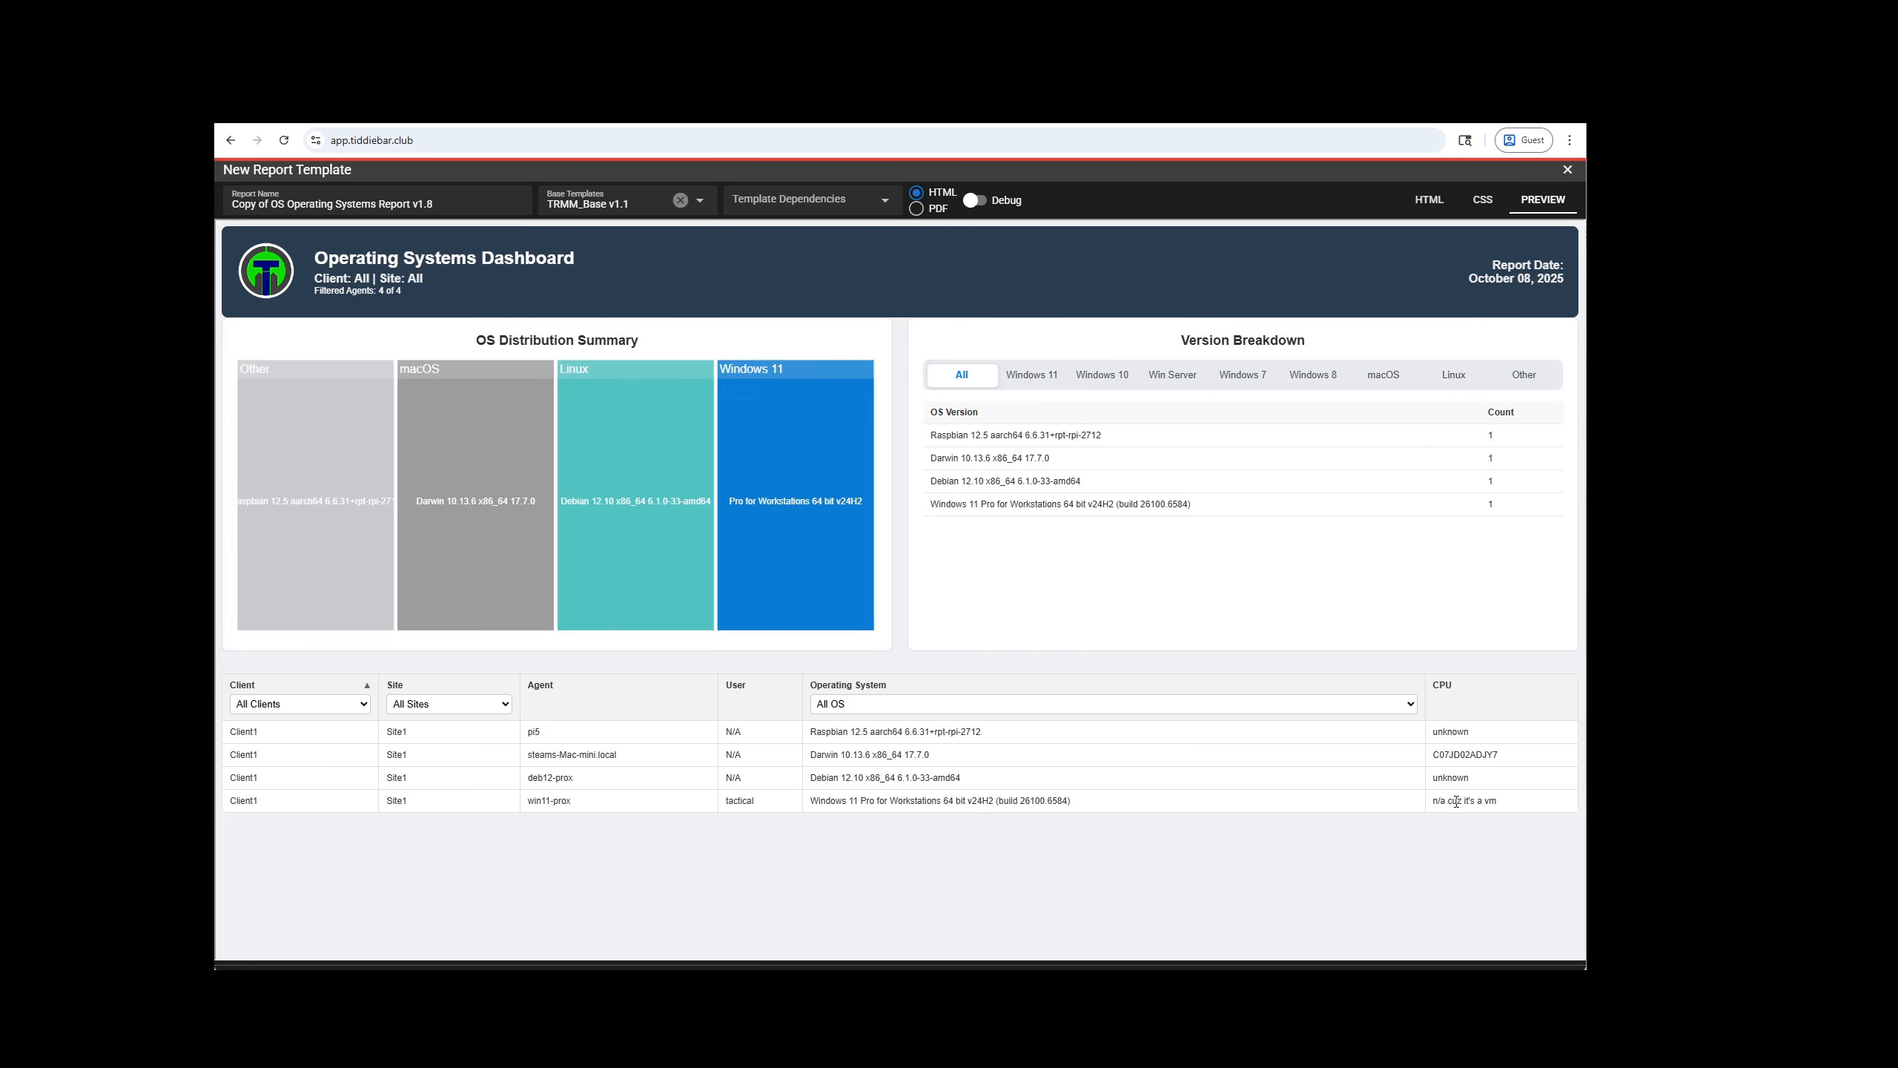
pyautogui.click(1429, 199)
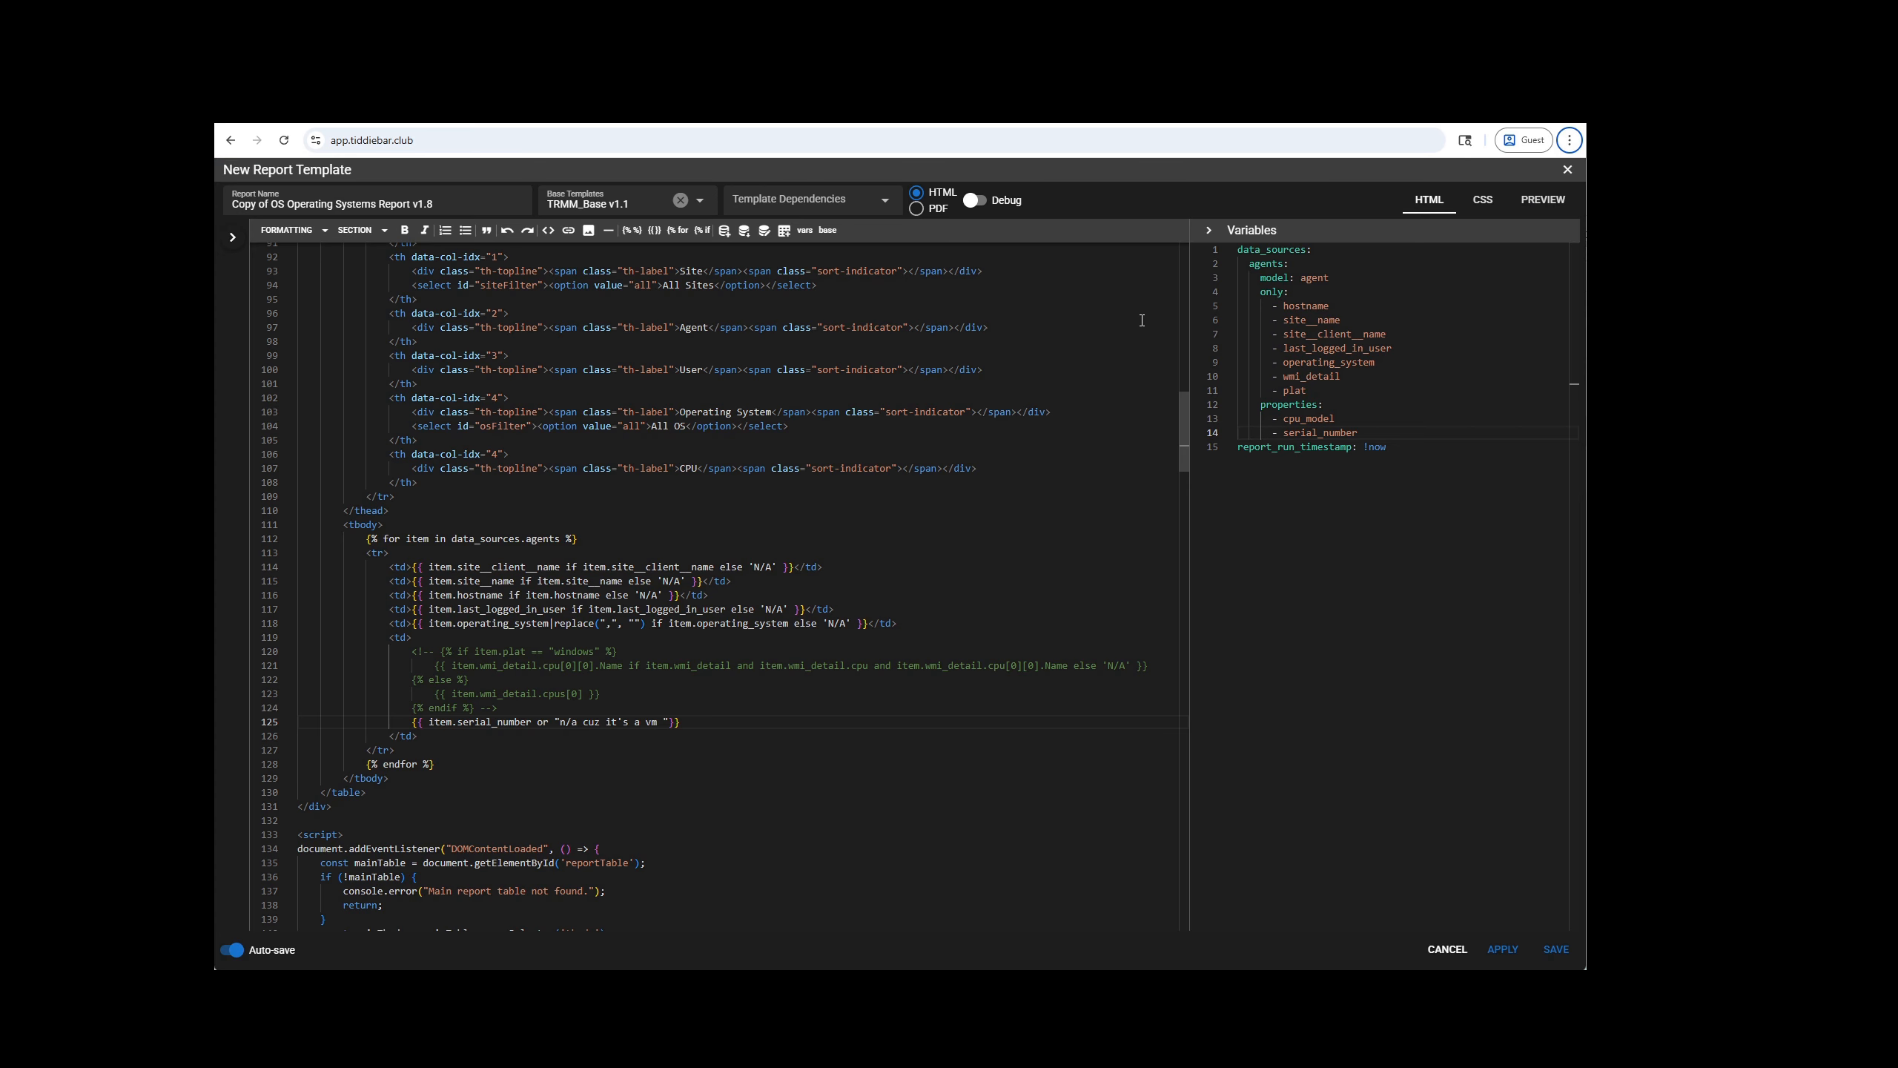
# Step: Copy the local_ips property name from the documentation's supported Agent properties, and return to the template editor
pyautogui.hotkey('alt', 'Tab')
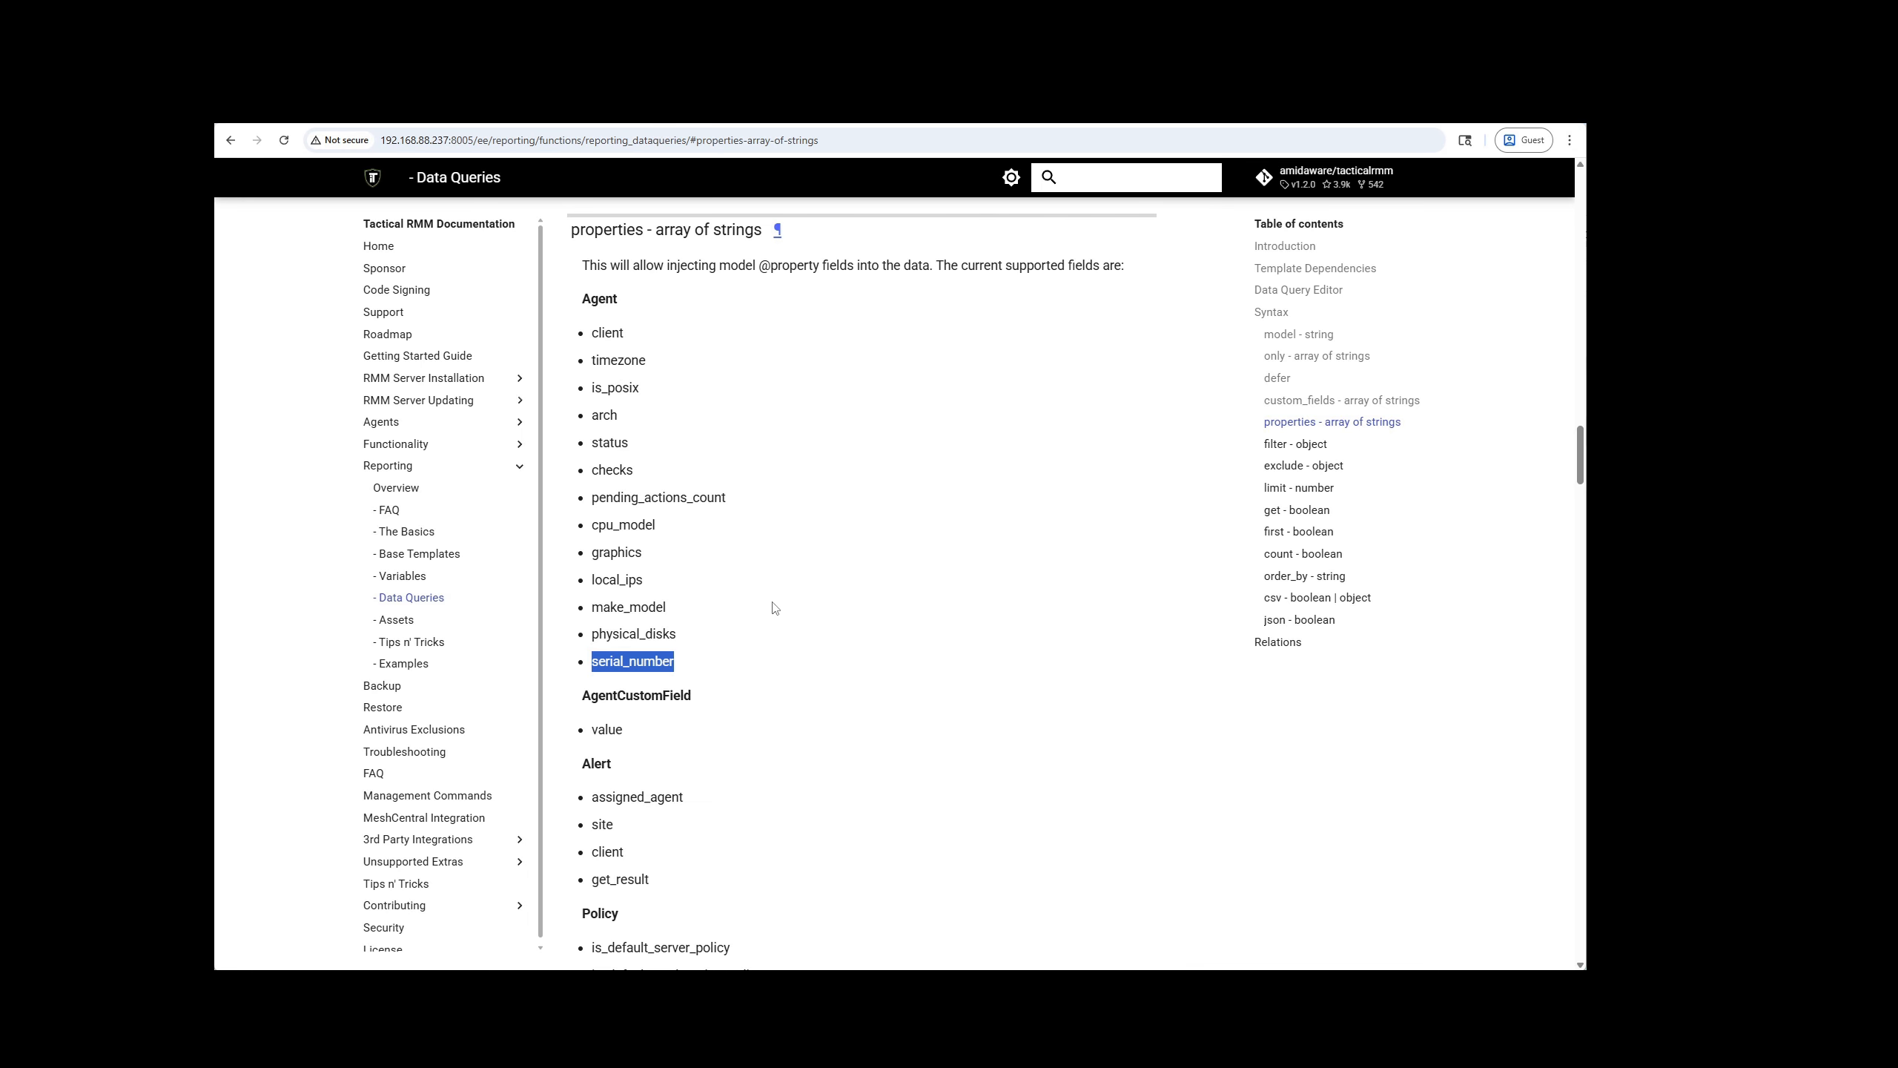
pyautogui.doubleClick(611, 577)
pyautogui.hotkey('ctrl', 'c')
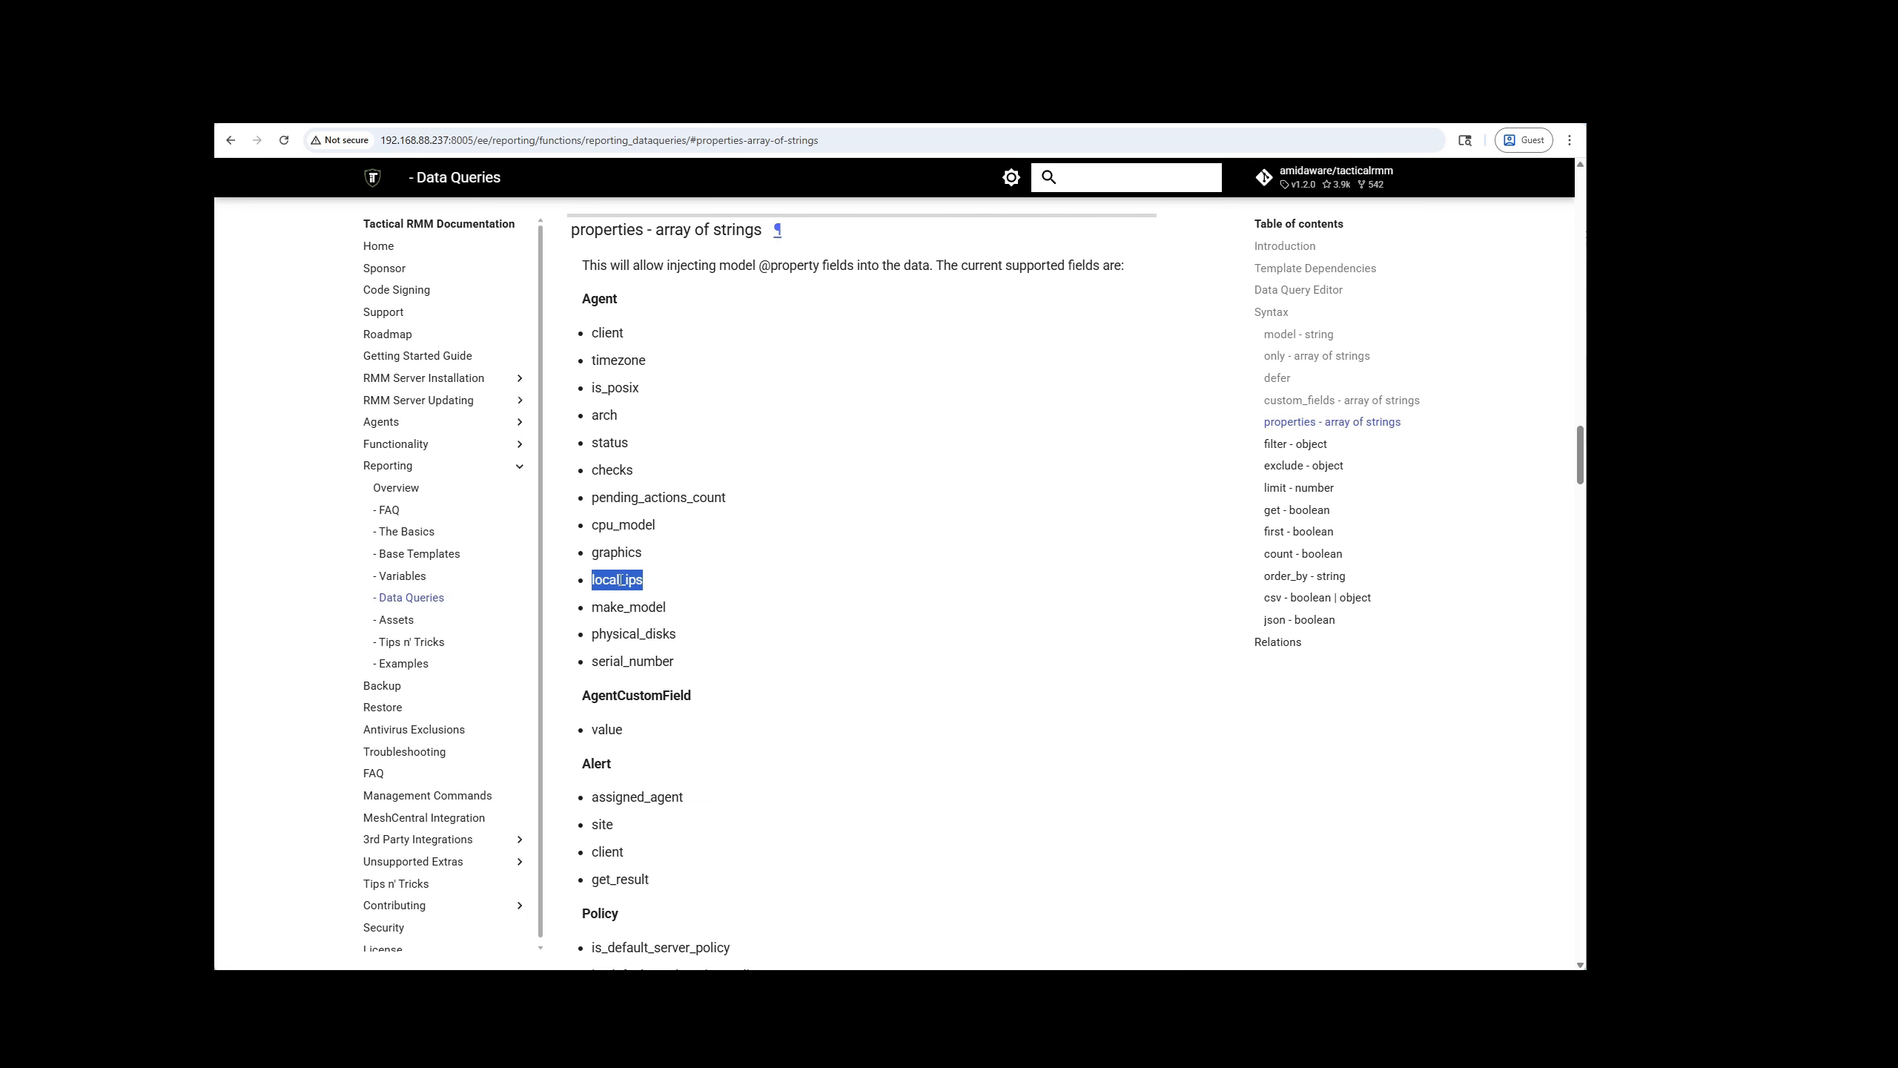
pyautogui.click(484, 113)
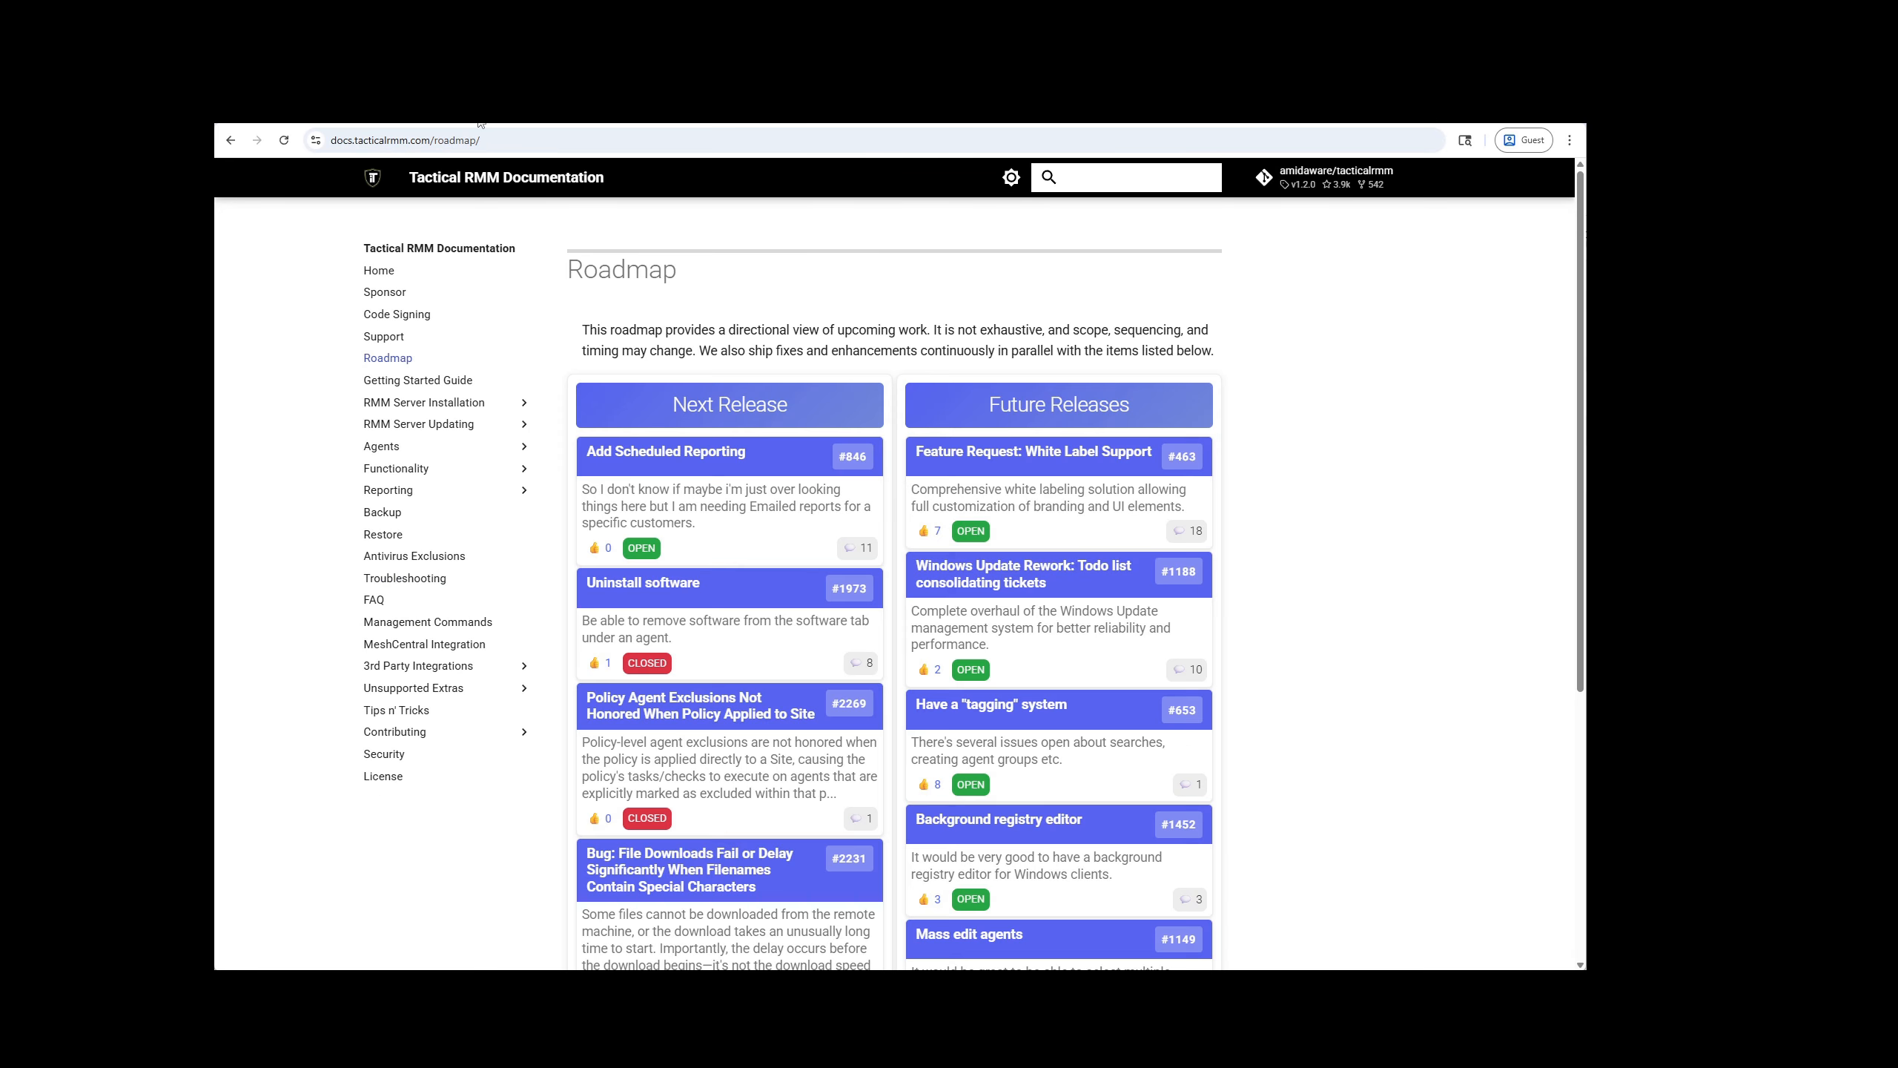
pyautogui.click(381, 114)
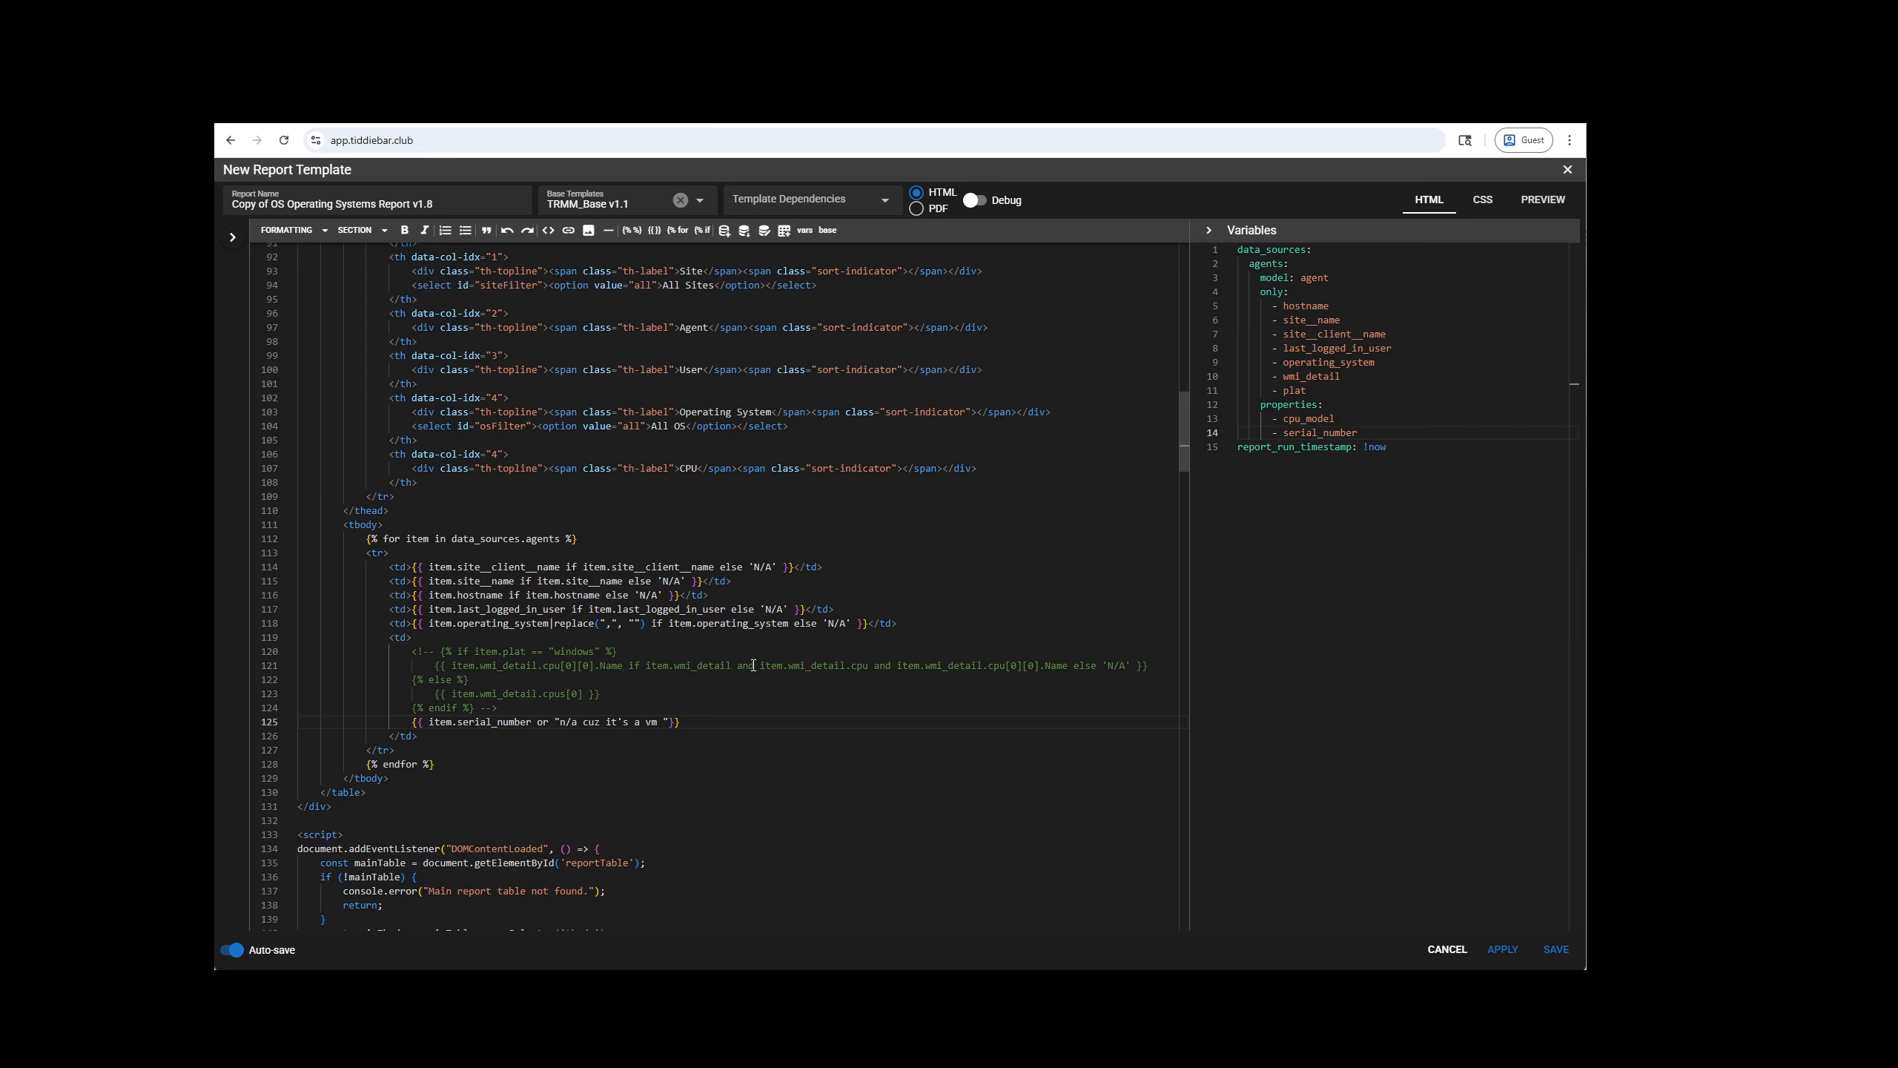
# Step: Replace serial_number with local_ips in the properties list, and replace the serial number expression and its fallback with item.local_ips in the table cell
pyautogui.doubleClick(1334, 433)
pyautogui.hotkey('ctrl', 'v')
pyautogui.moveTo(663, 722); pyautogui.dragTo(461, 727)
pyautogui.hotkey('ctrl', 'v')
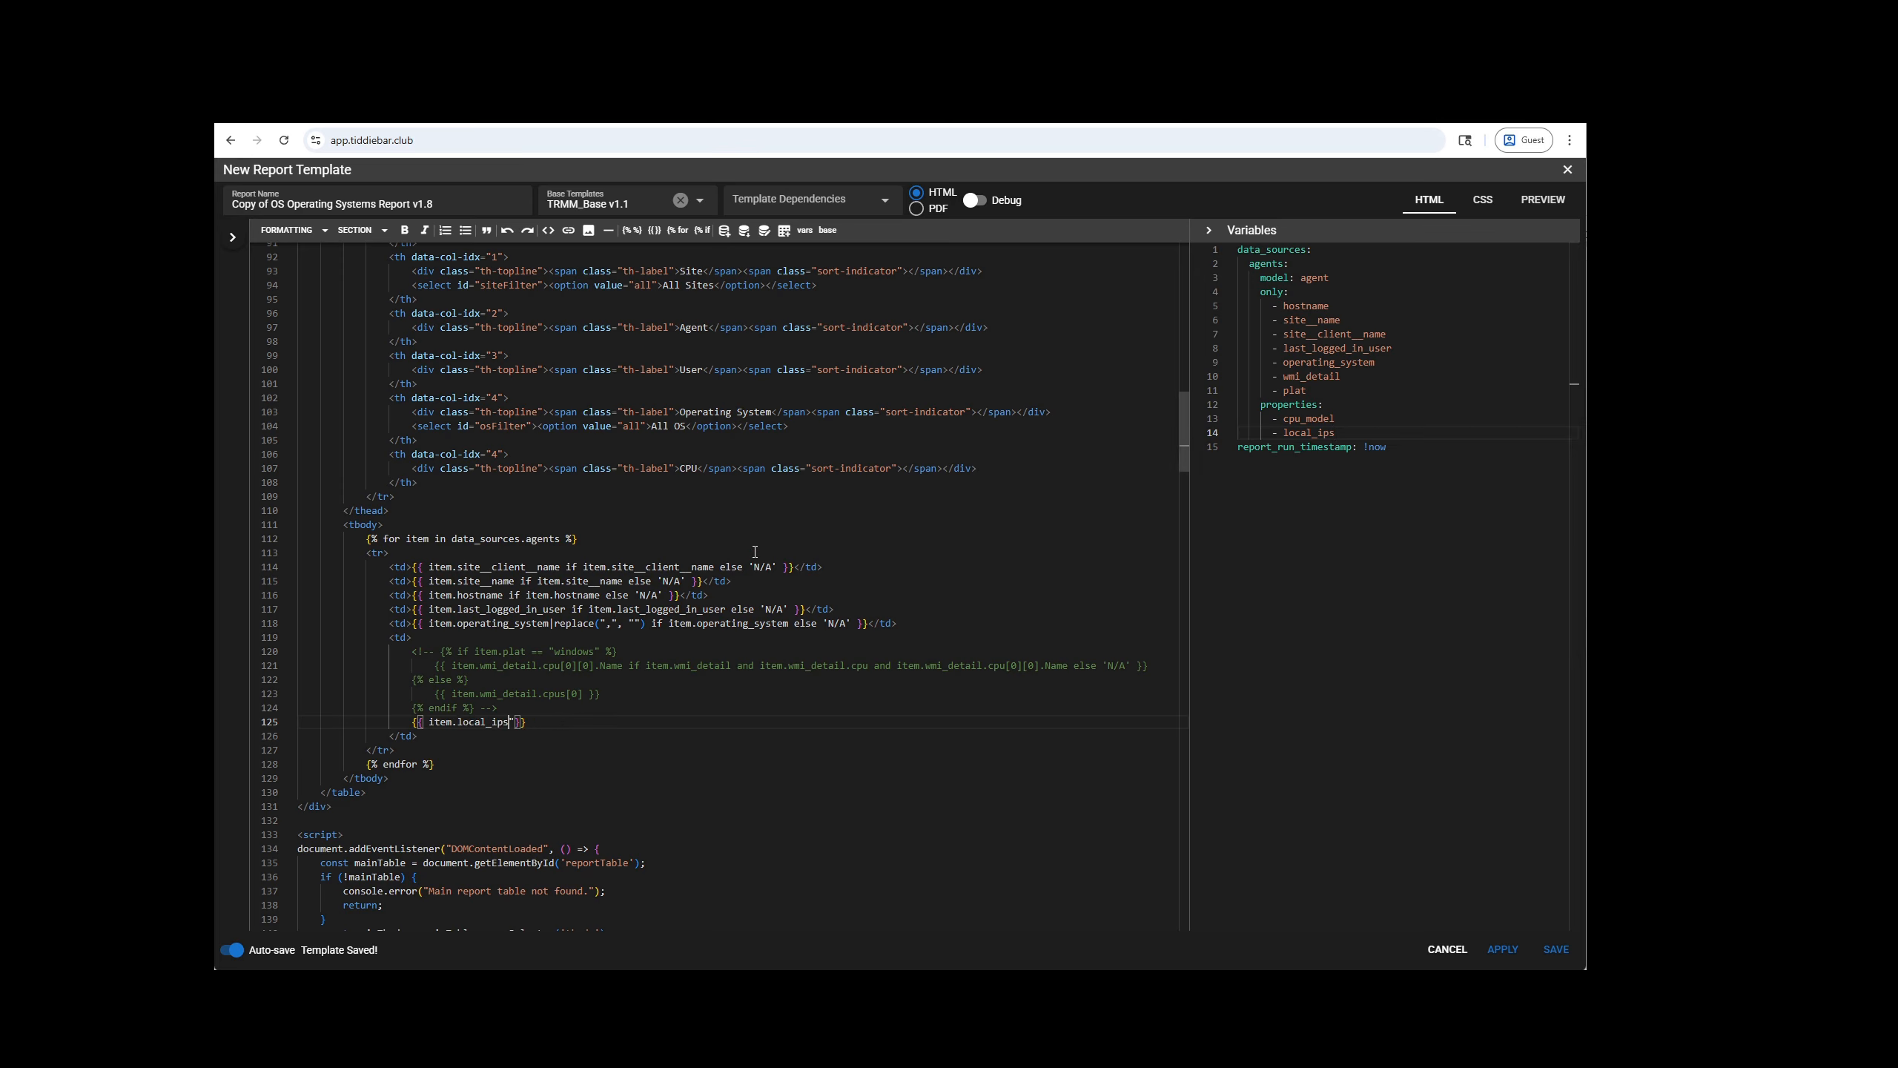
# Step: Rename the CPU column header to IPS and preview the report
pyautogui.doubleClick(683, 468)
pyautogui.write('IPS')
pyautogui.click(1542, 199)
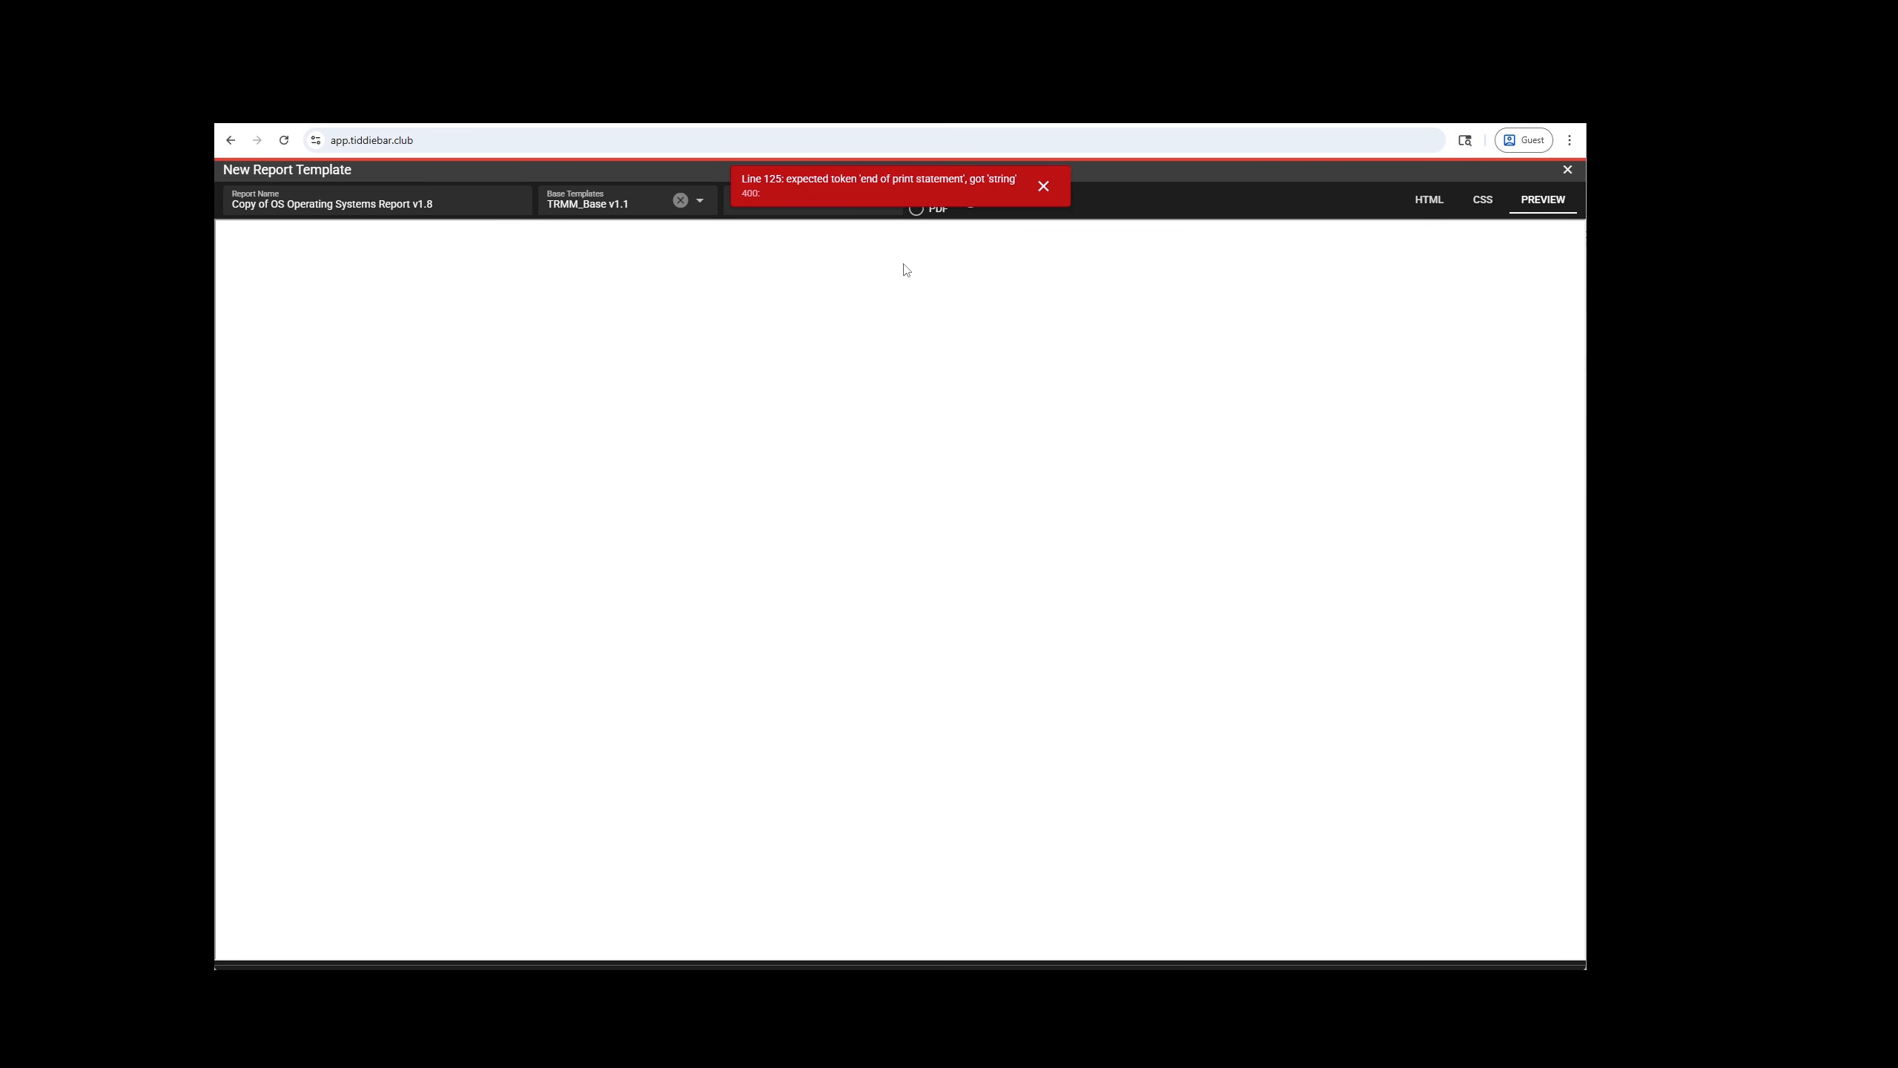
# Step: Remove the stray quotation mark after item.local_ips in the table cell and preview the report again
pyautogui.click(1412, 199)
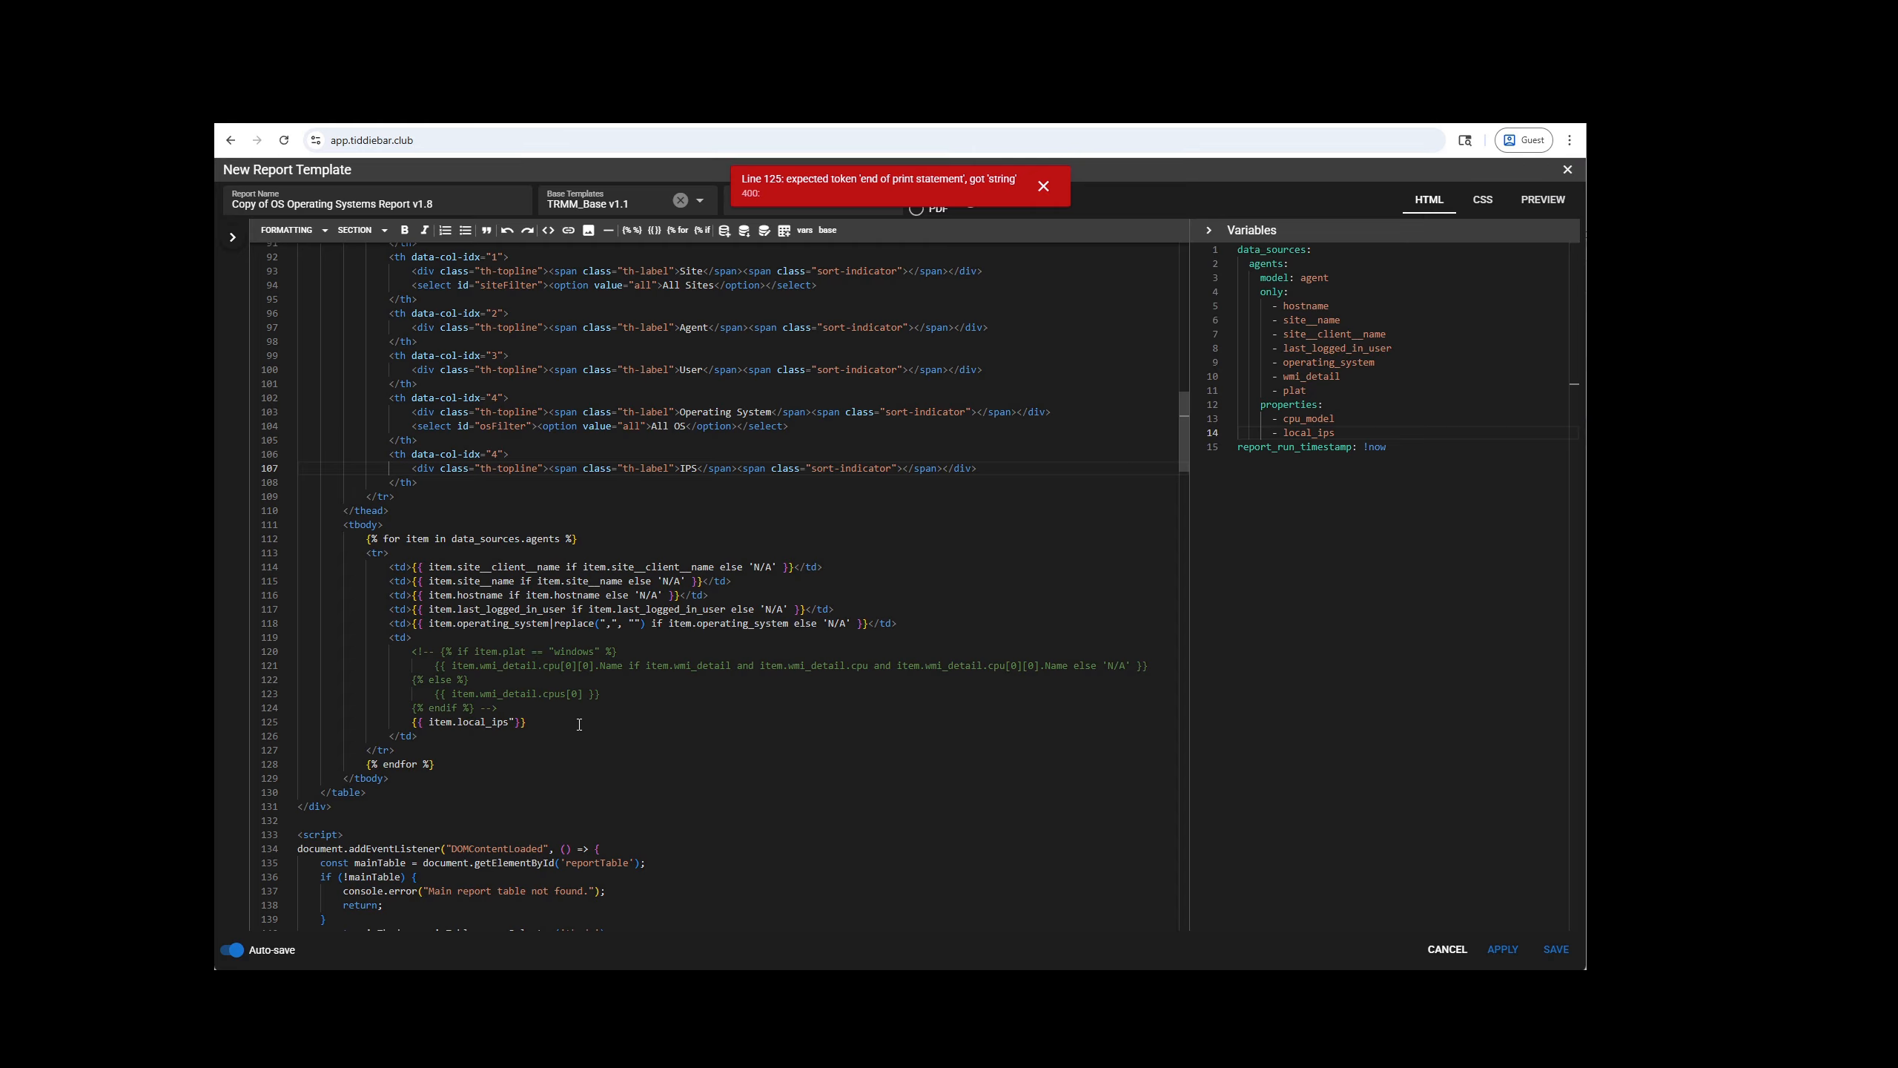
pyautogui.click(514, 720)
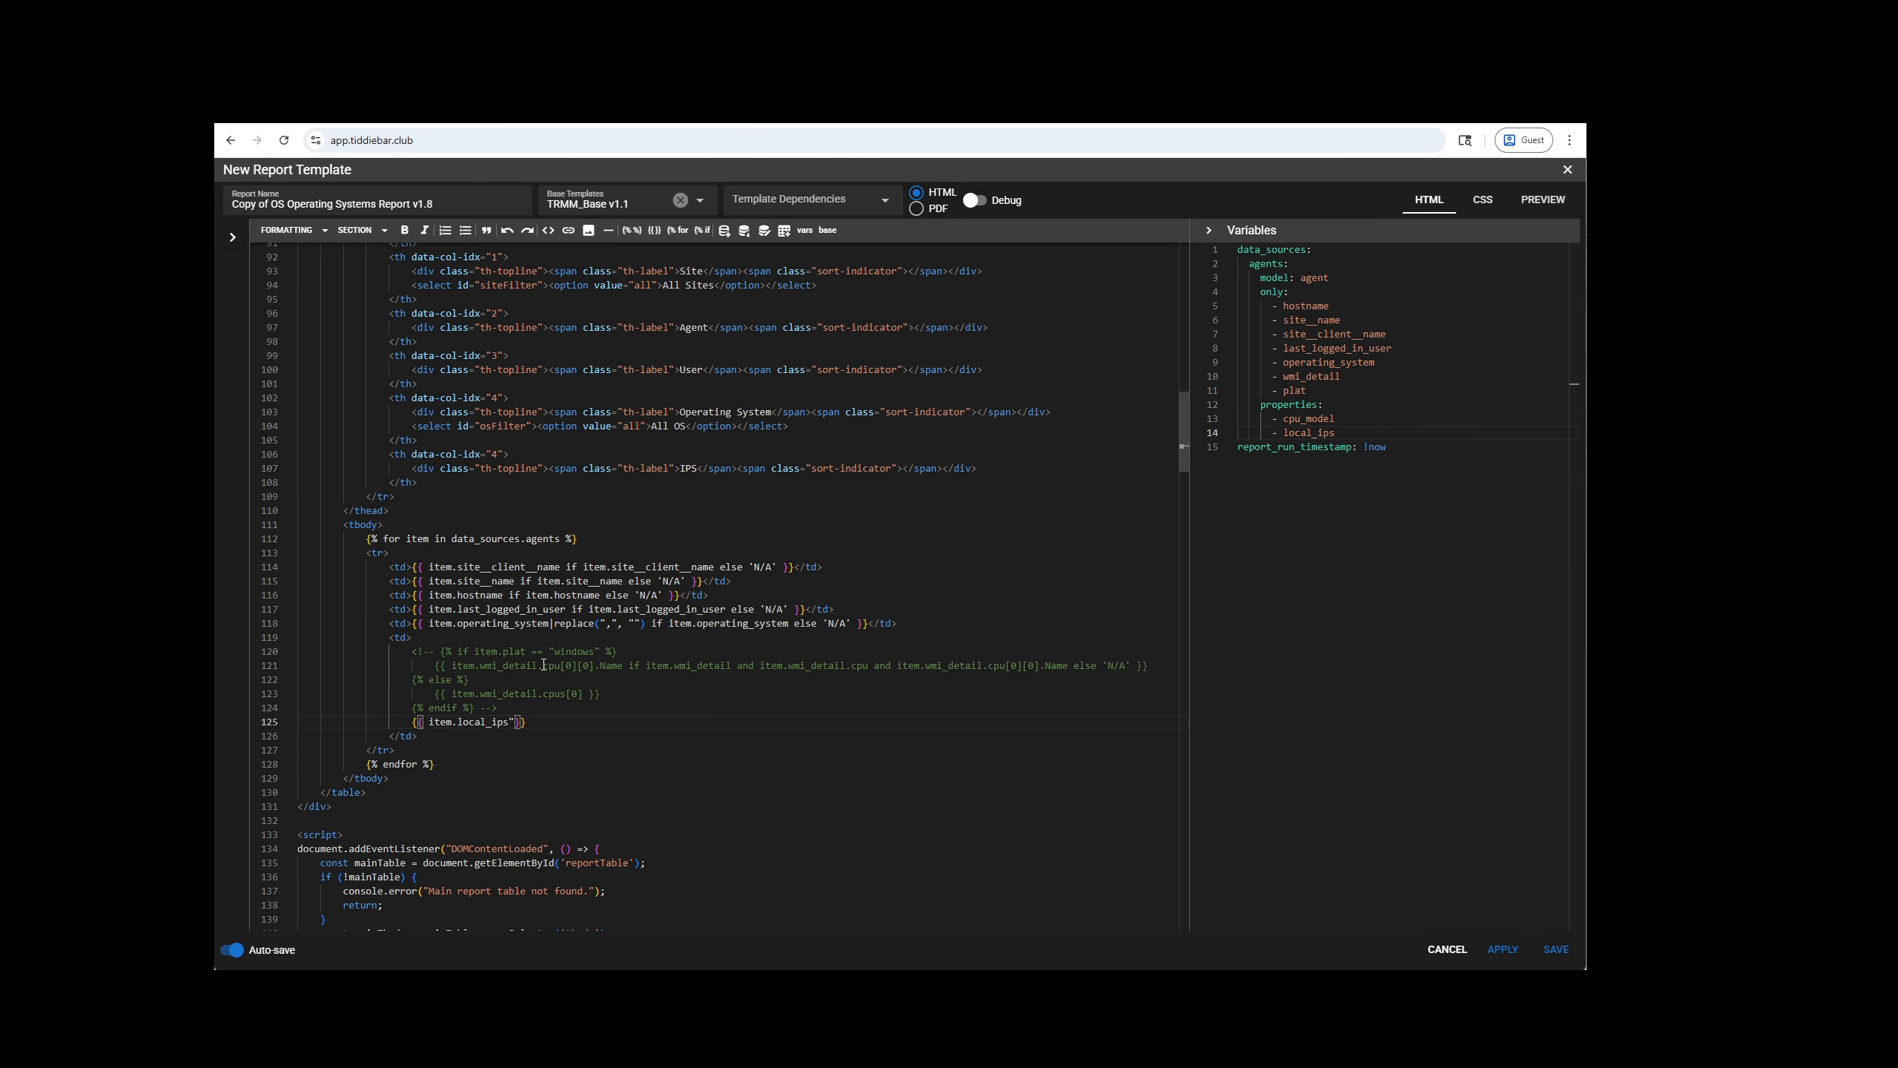
pyautogui.press('BackSpace')
pyautogui.click(1542, 199)
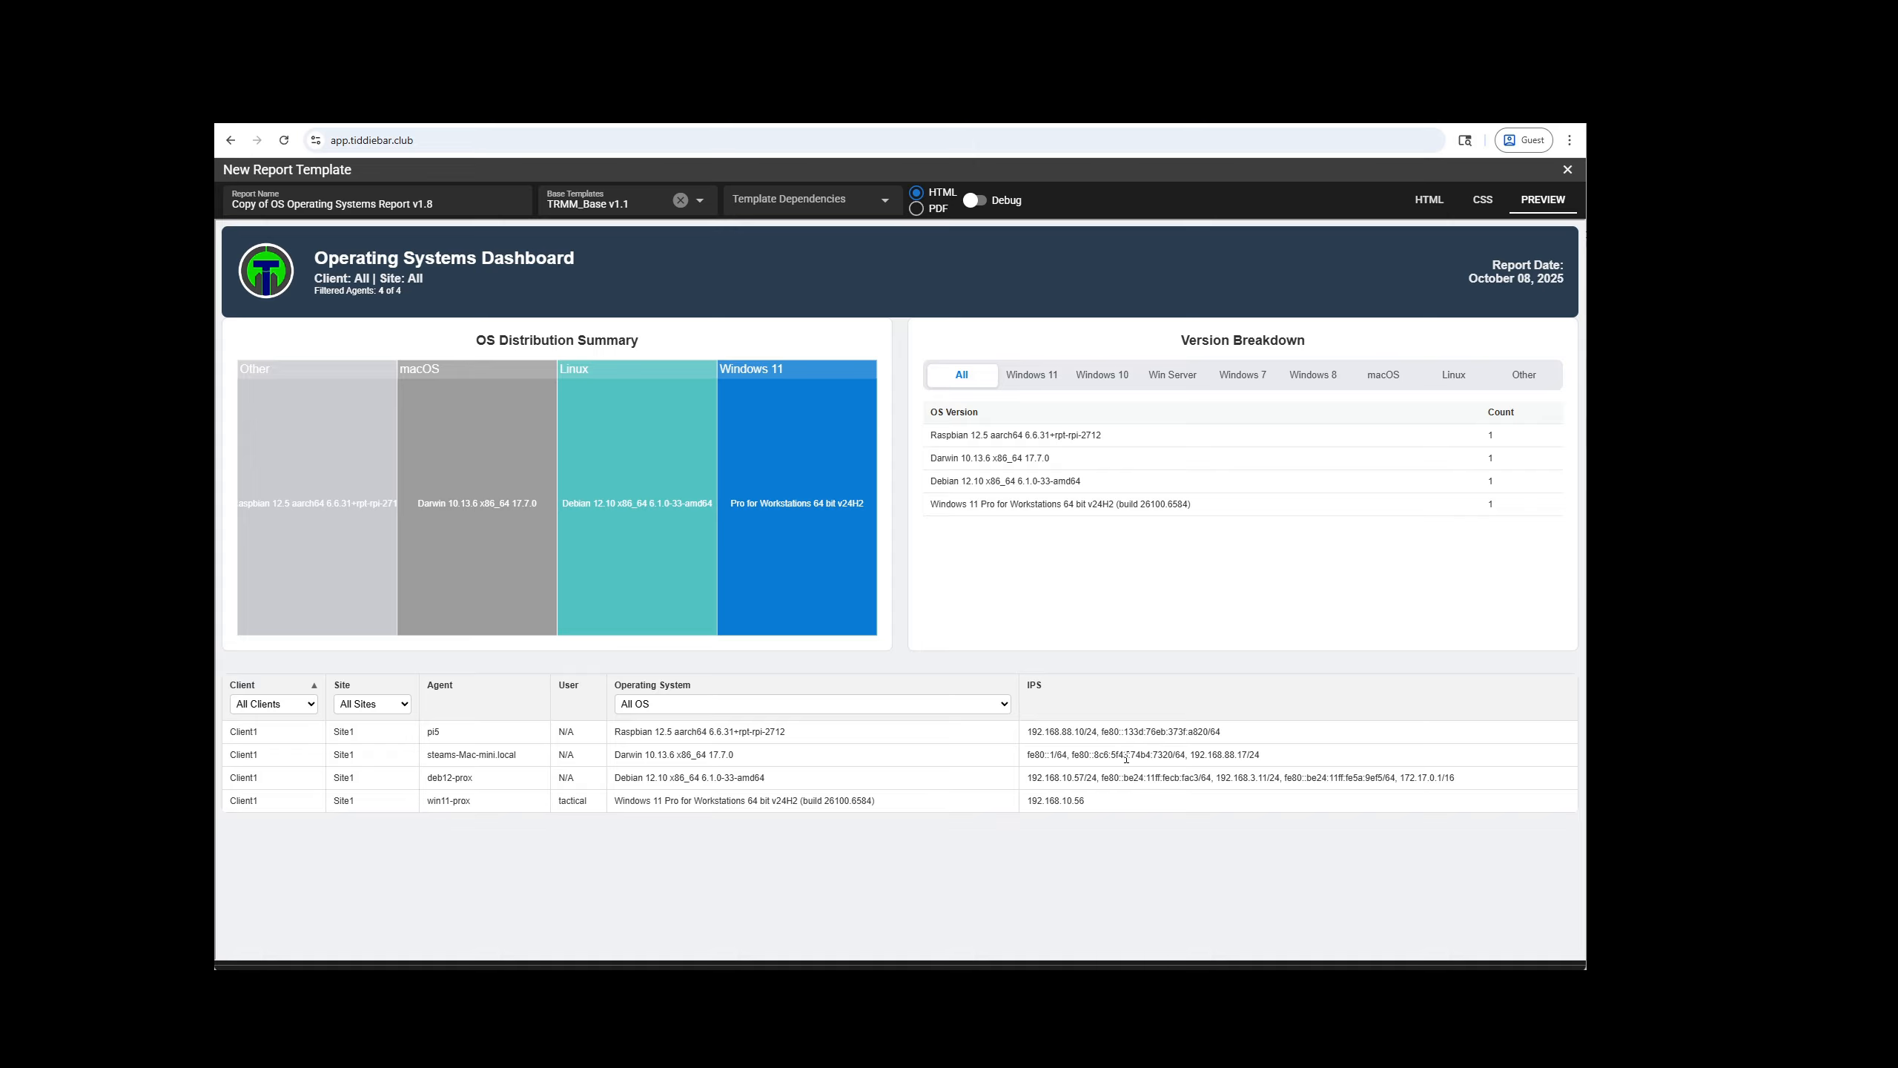
# Step: Switch to the tacticalrmm GitHub repository and open models.py from the api/tacticalrmm/agents folder
pyautogui.press('alt')
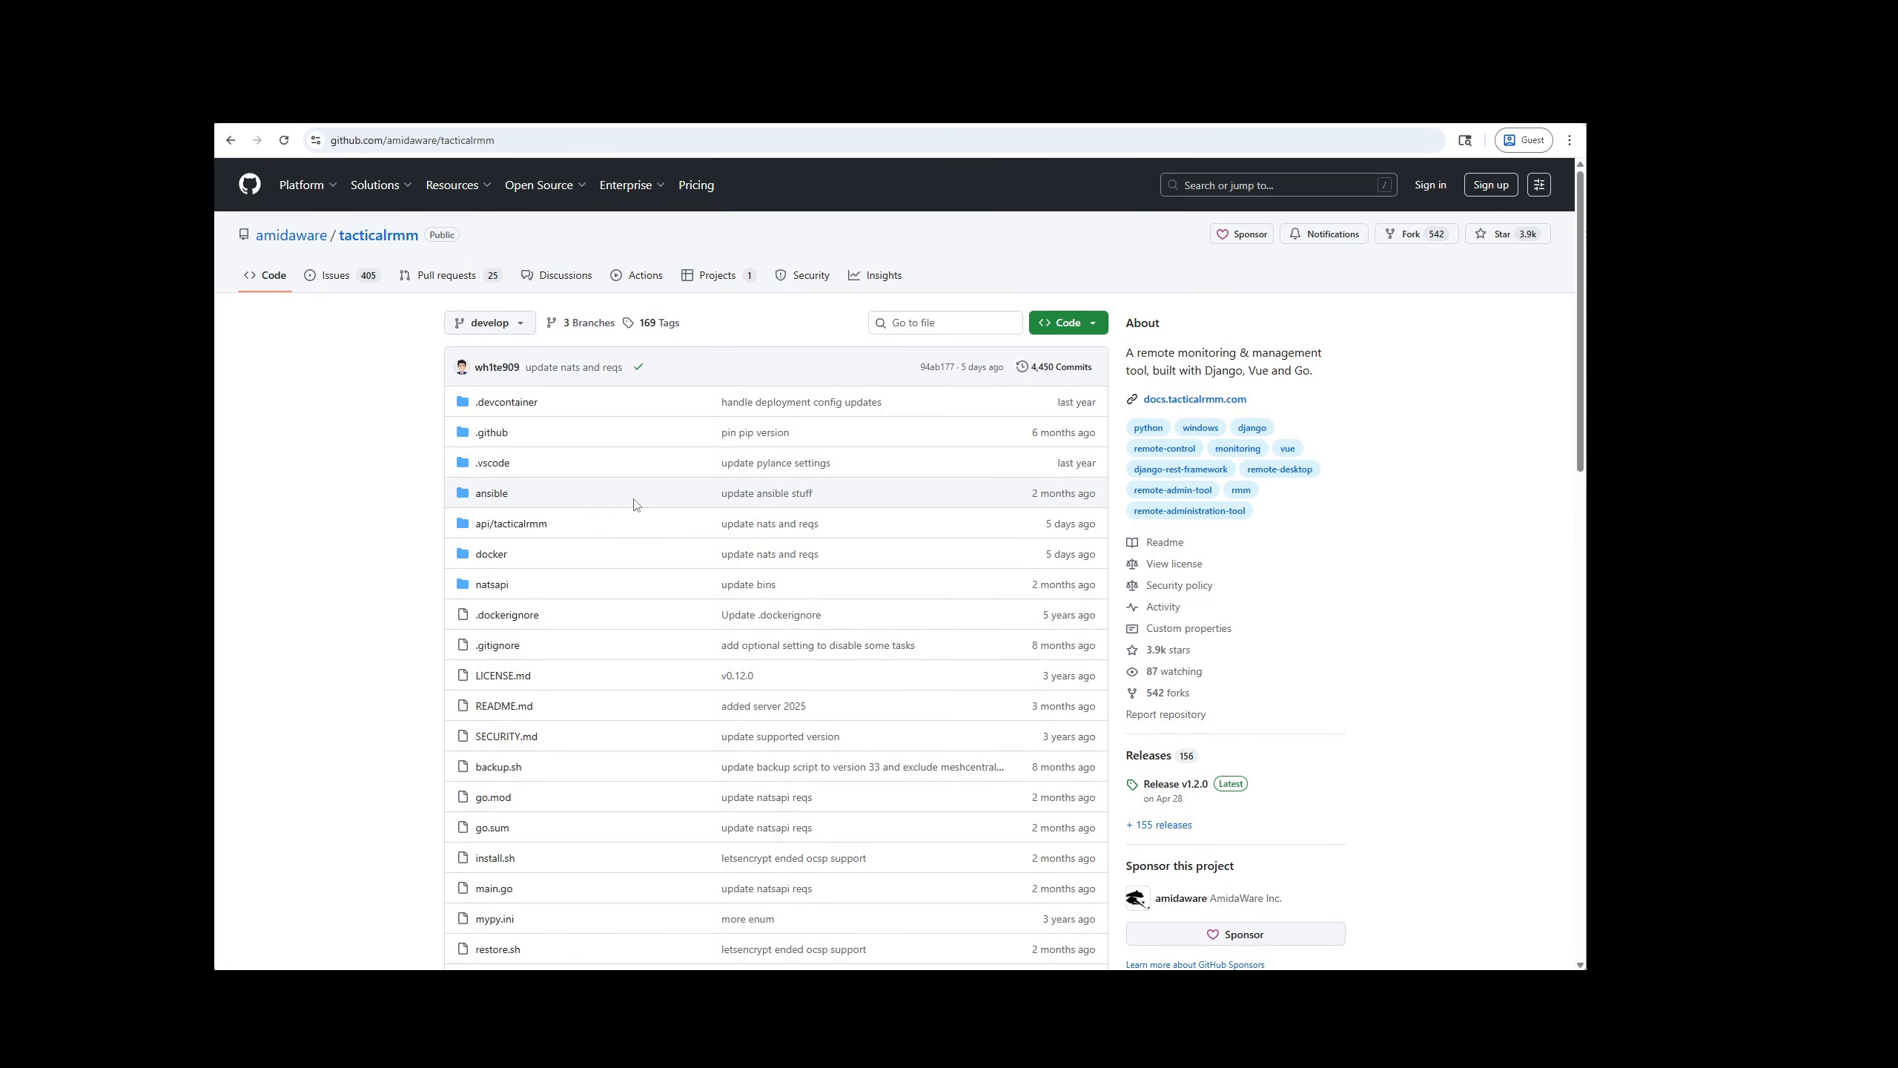
pyautogui.click(524, 525)
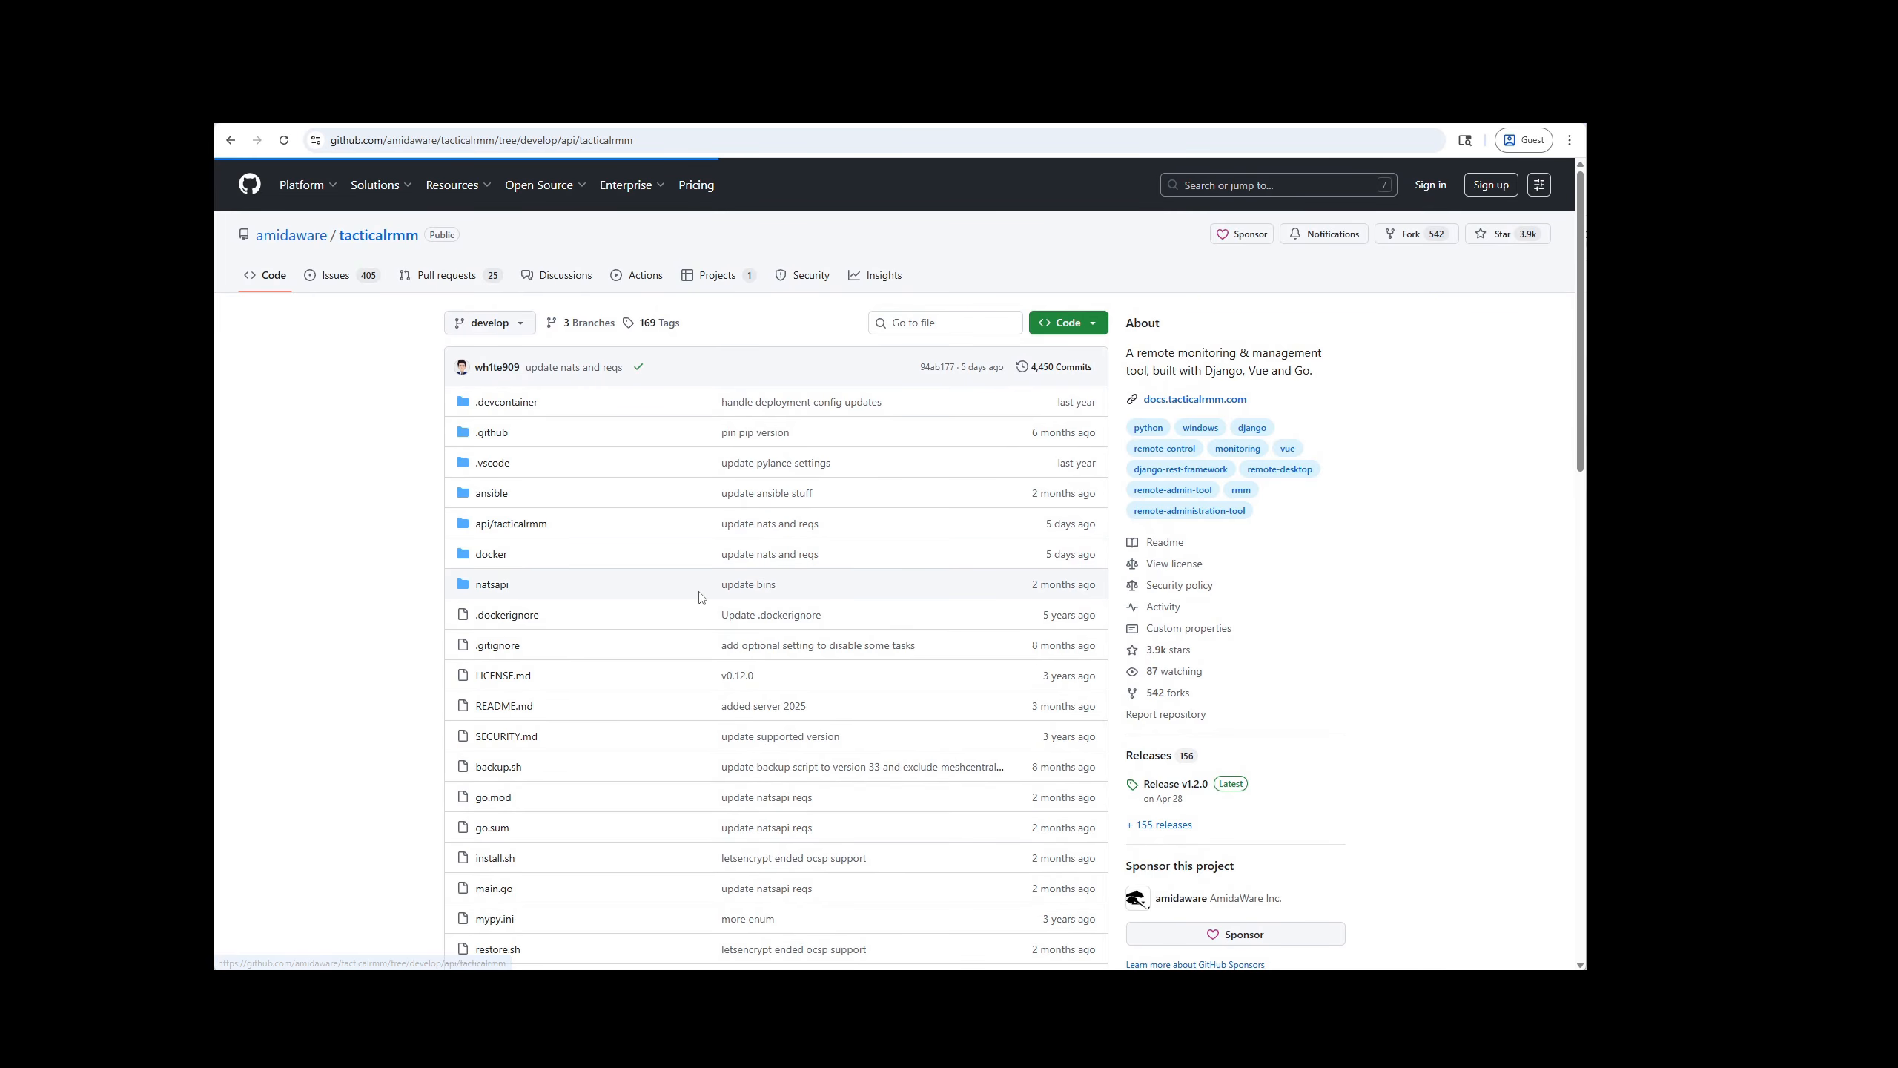
pyautogui.scroll(-1, 607, 561)
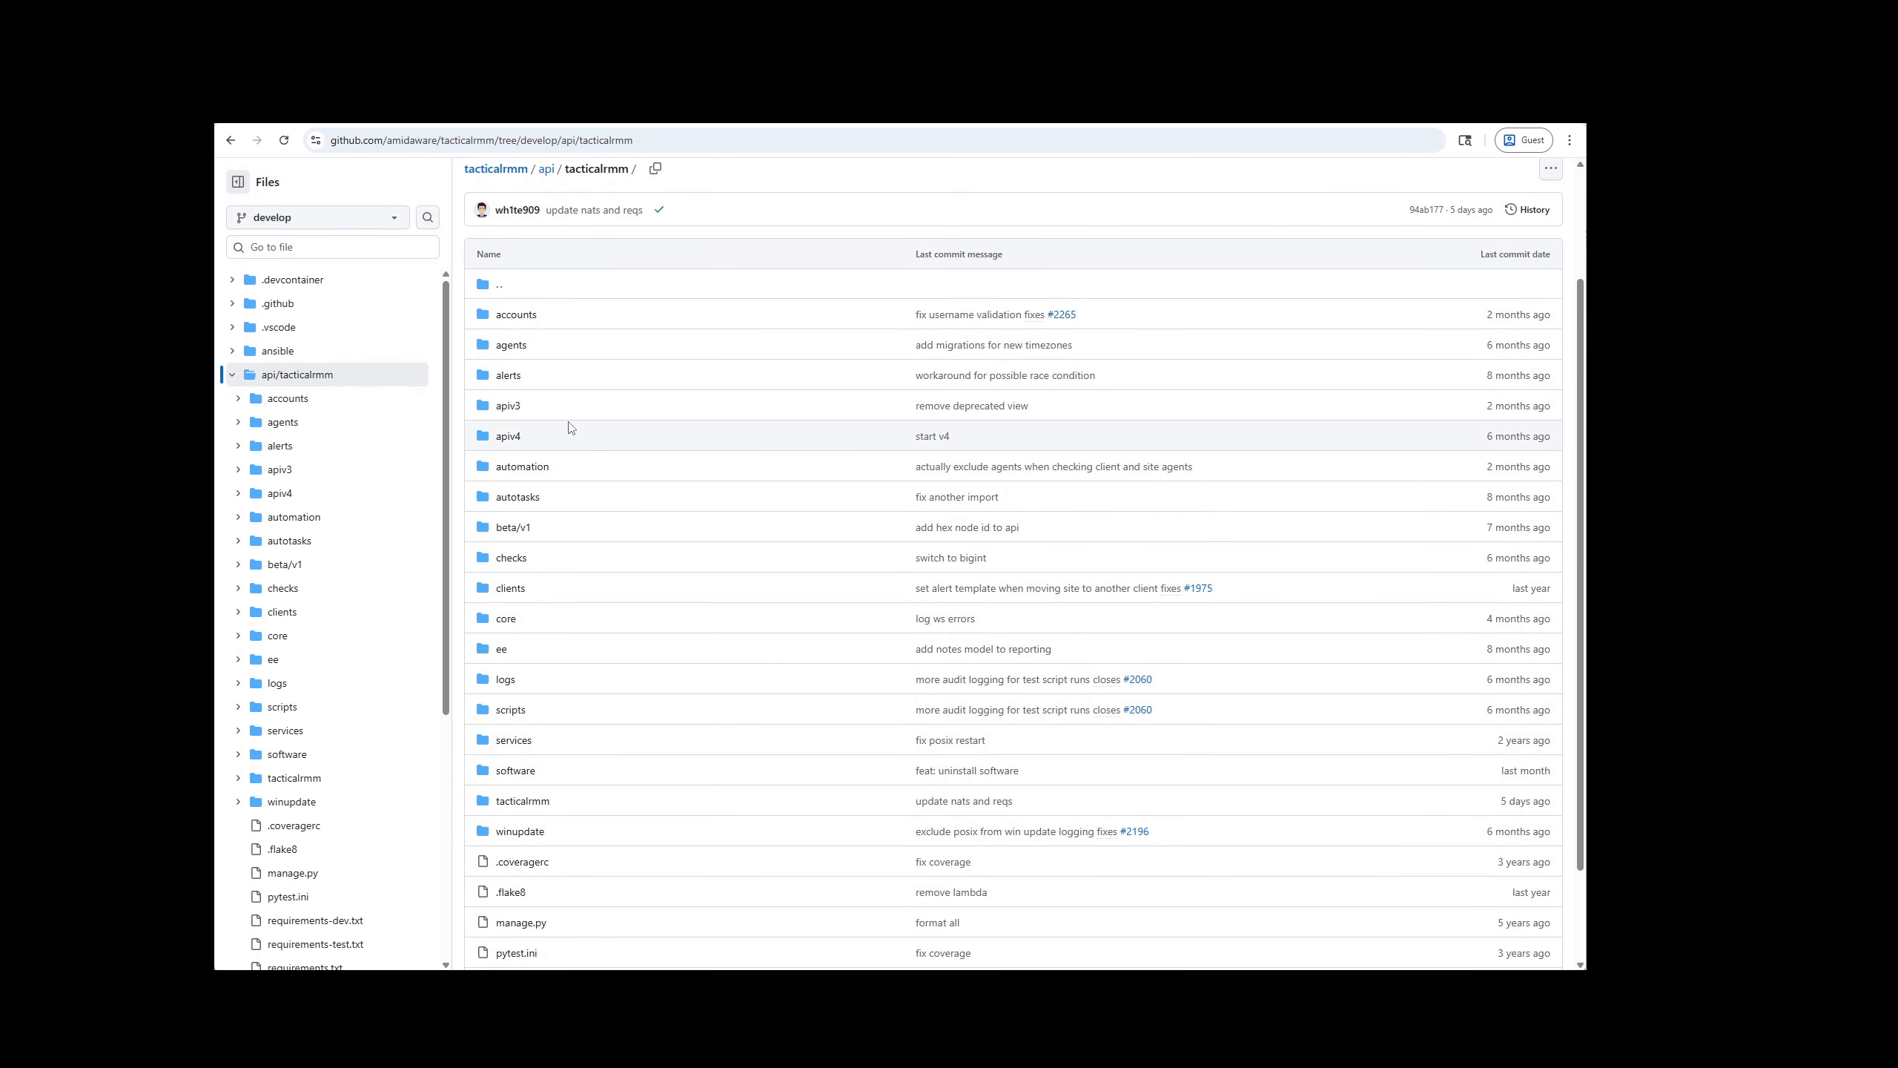
pyautogui.click(511, 345)
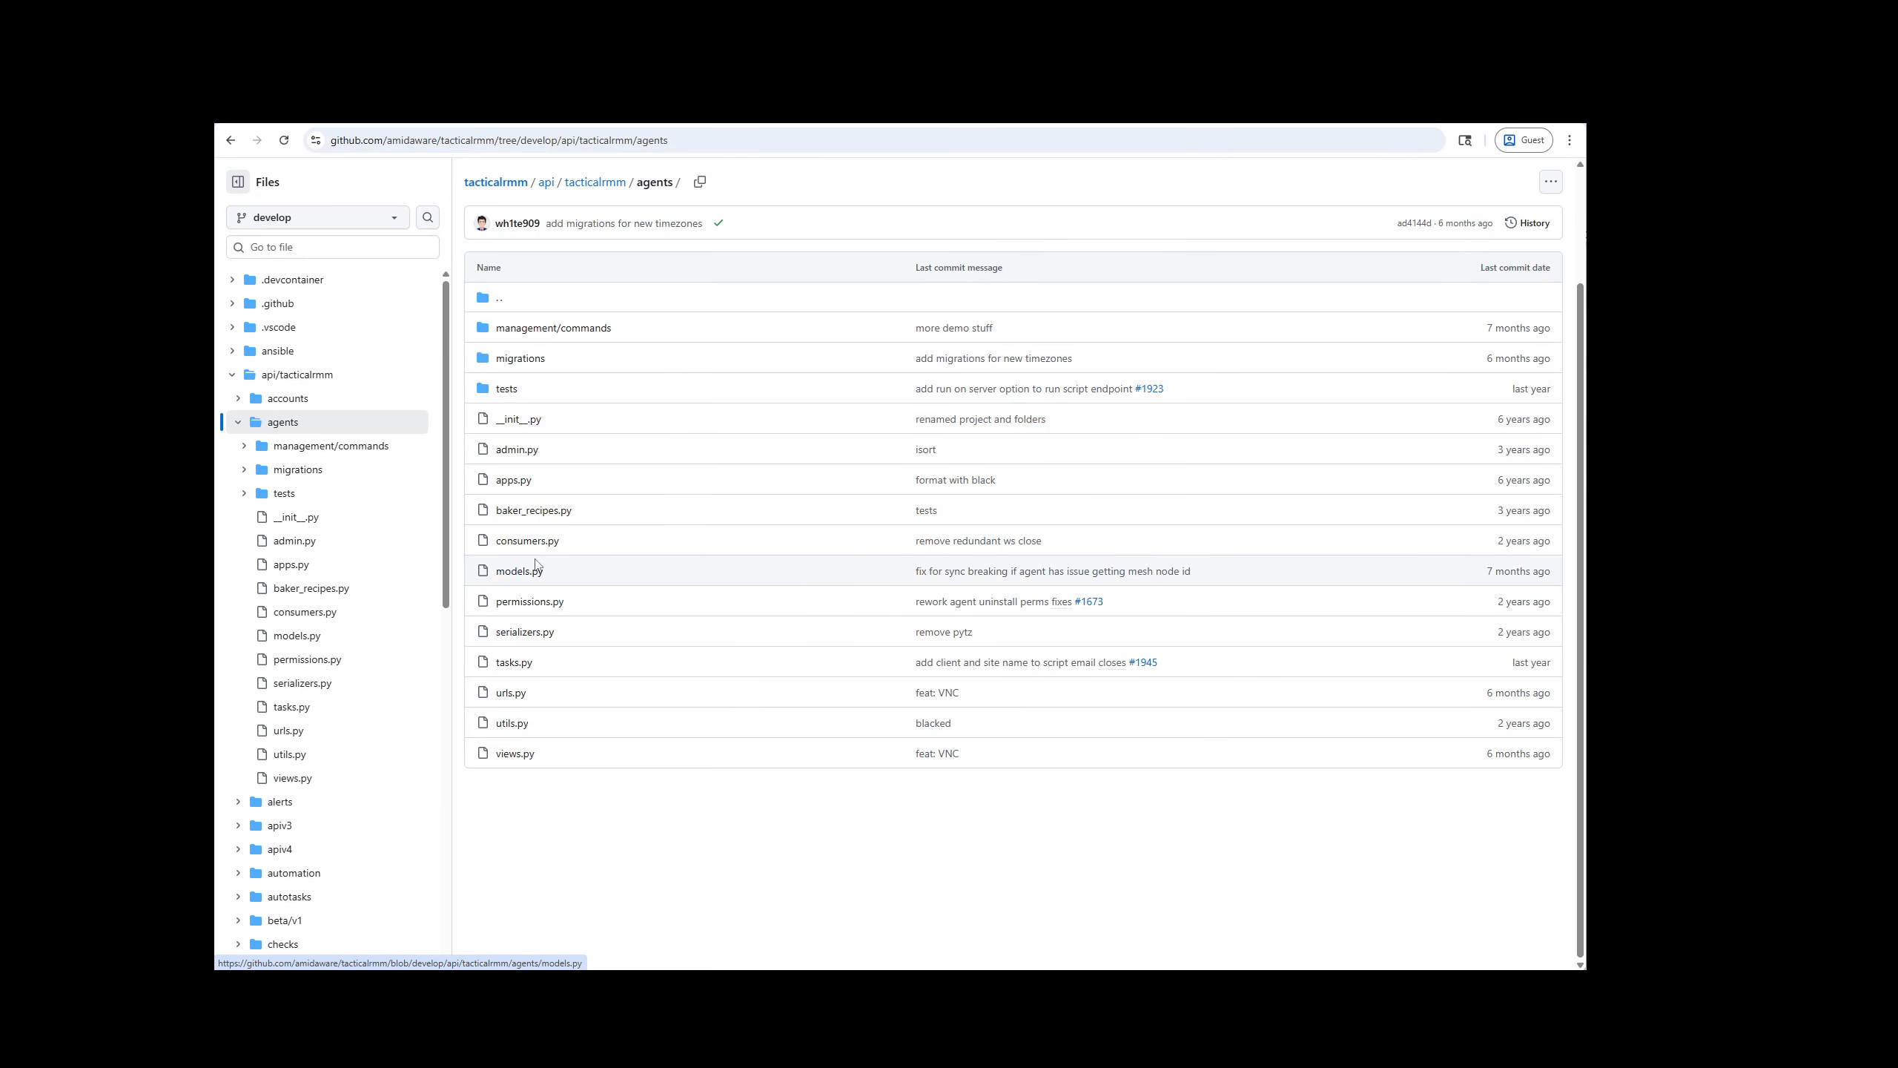
pyautogui.click(519, 571)
pyautogui.scroll(-4, 1001, 612)
pyautogui.hotkey('ctrl', 'f')
pyautogui.write('@property')
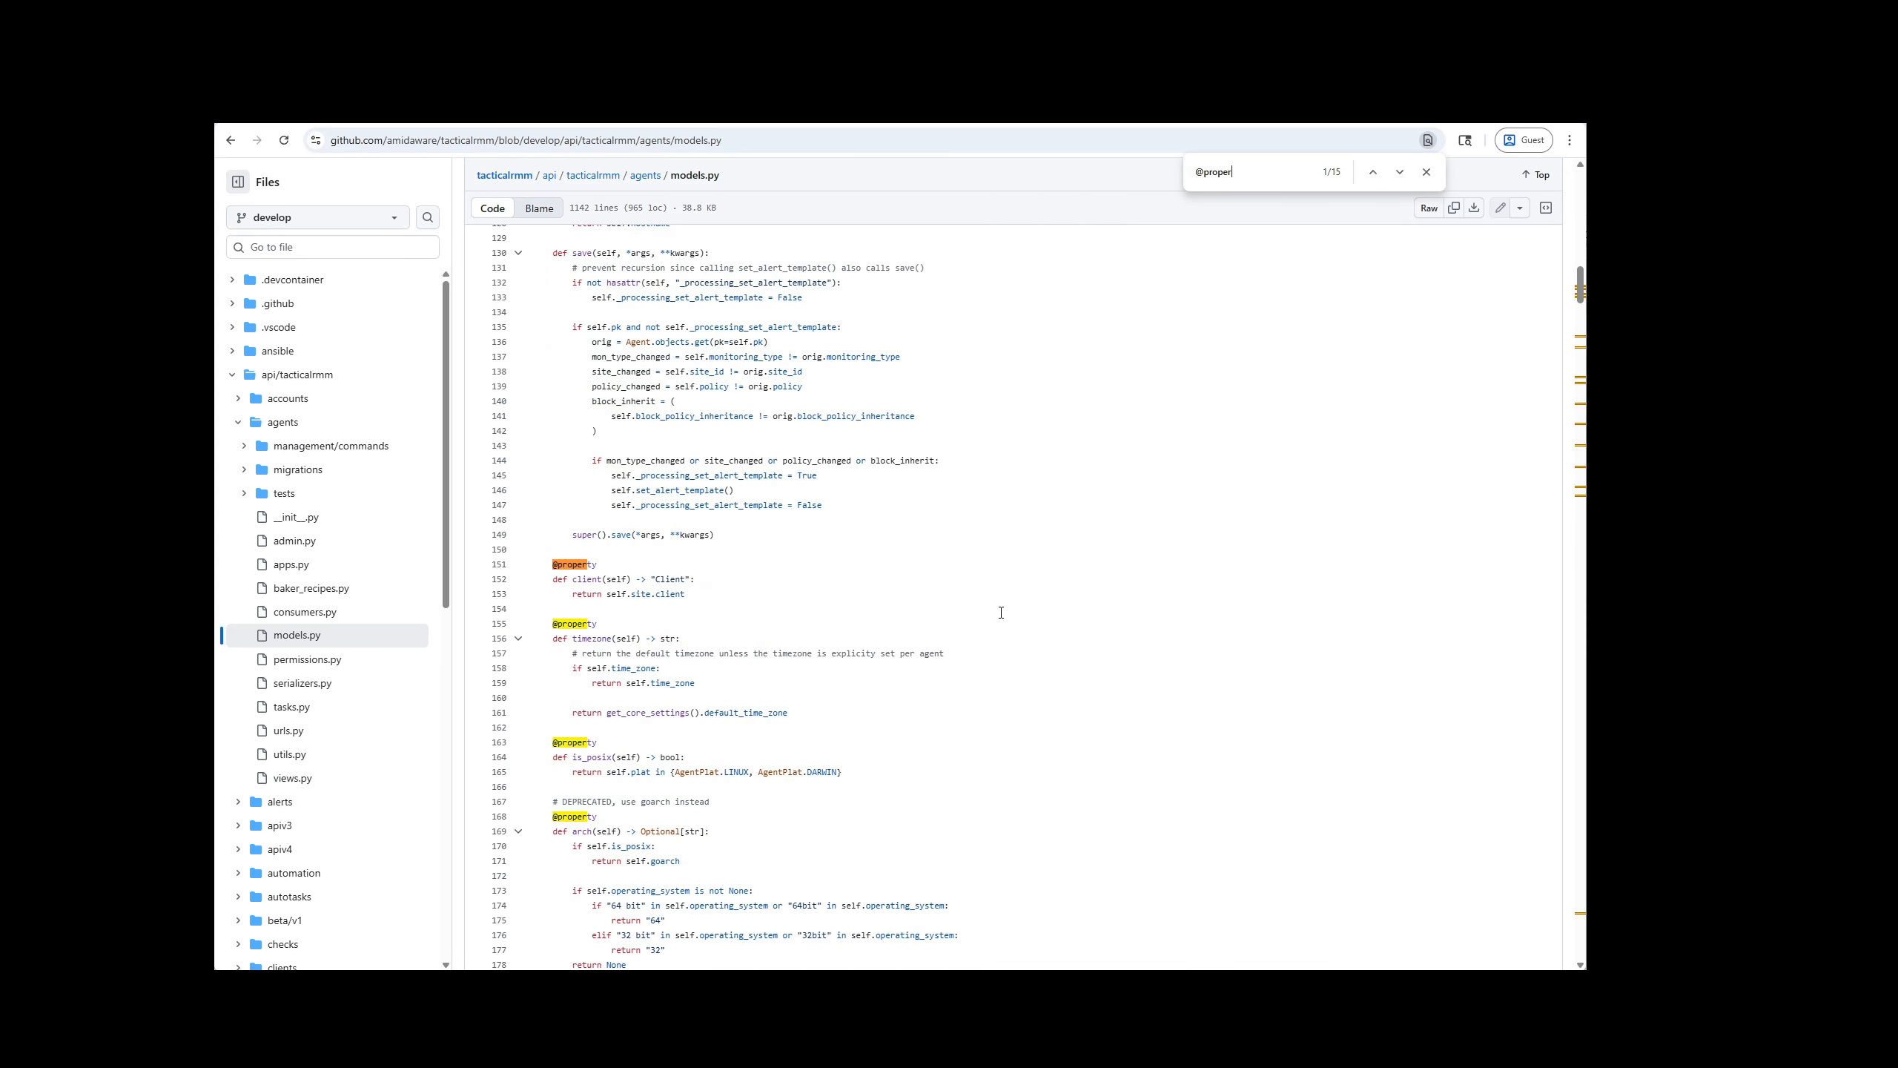
pyautogui.scroll(-2, 687, 501)
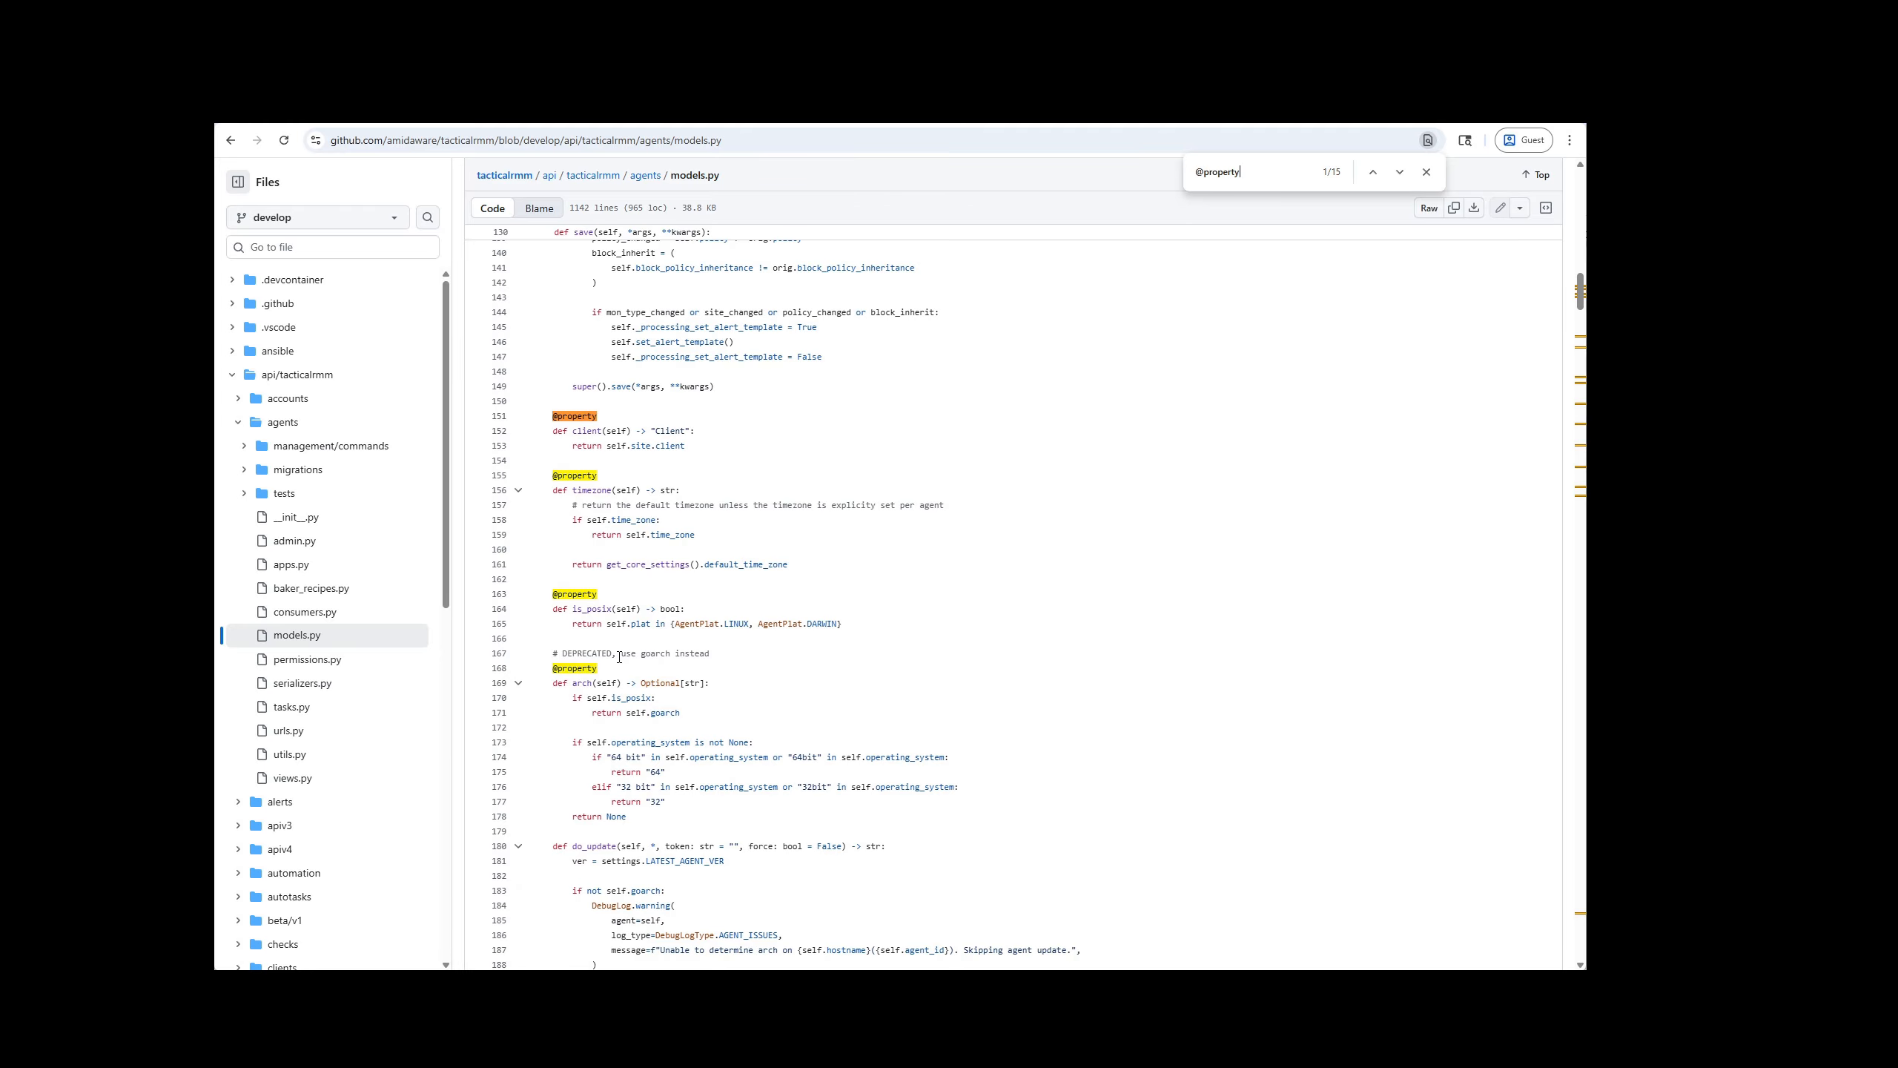
pyautogui.scroll(-1, 619, 656)
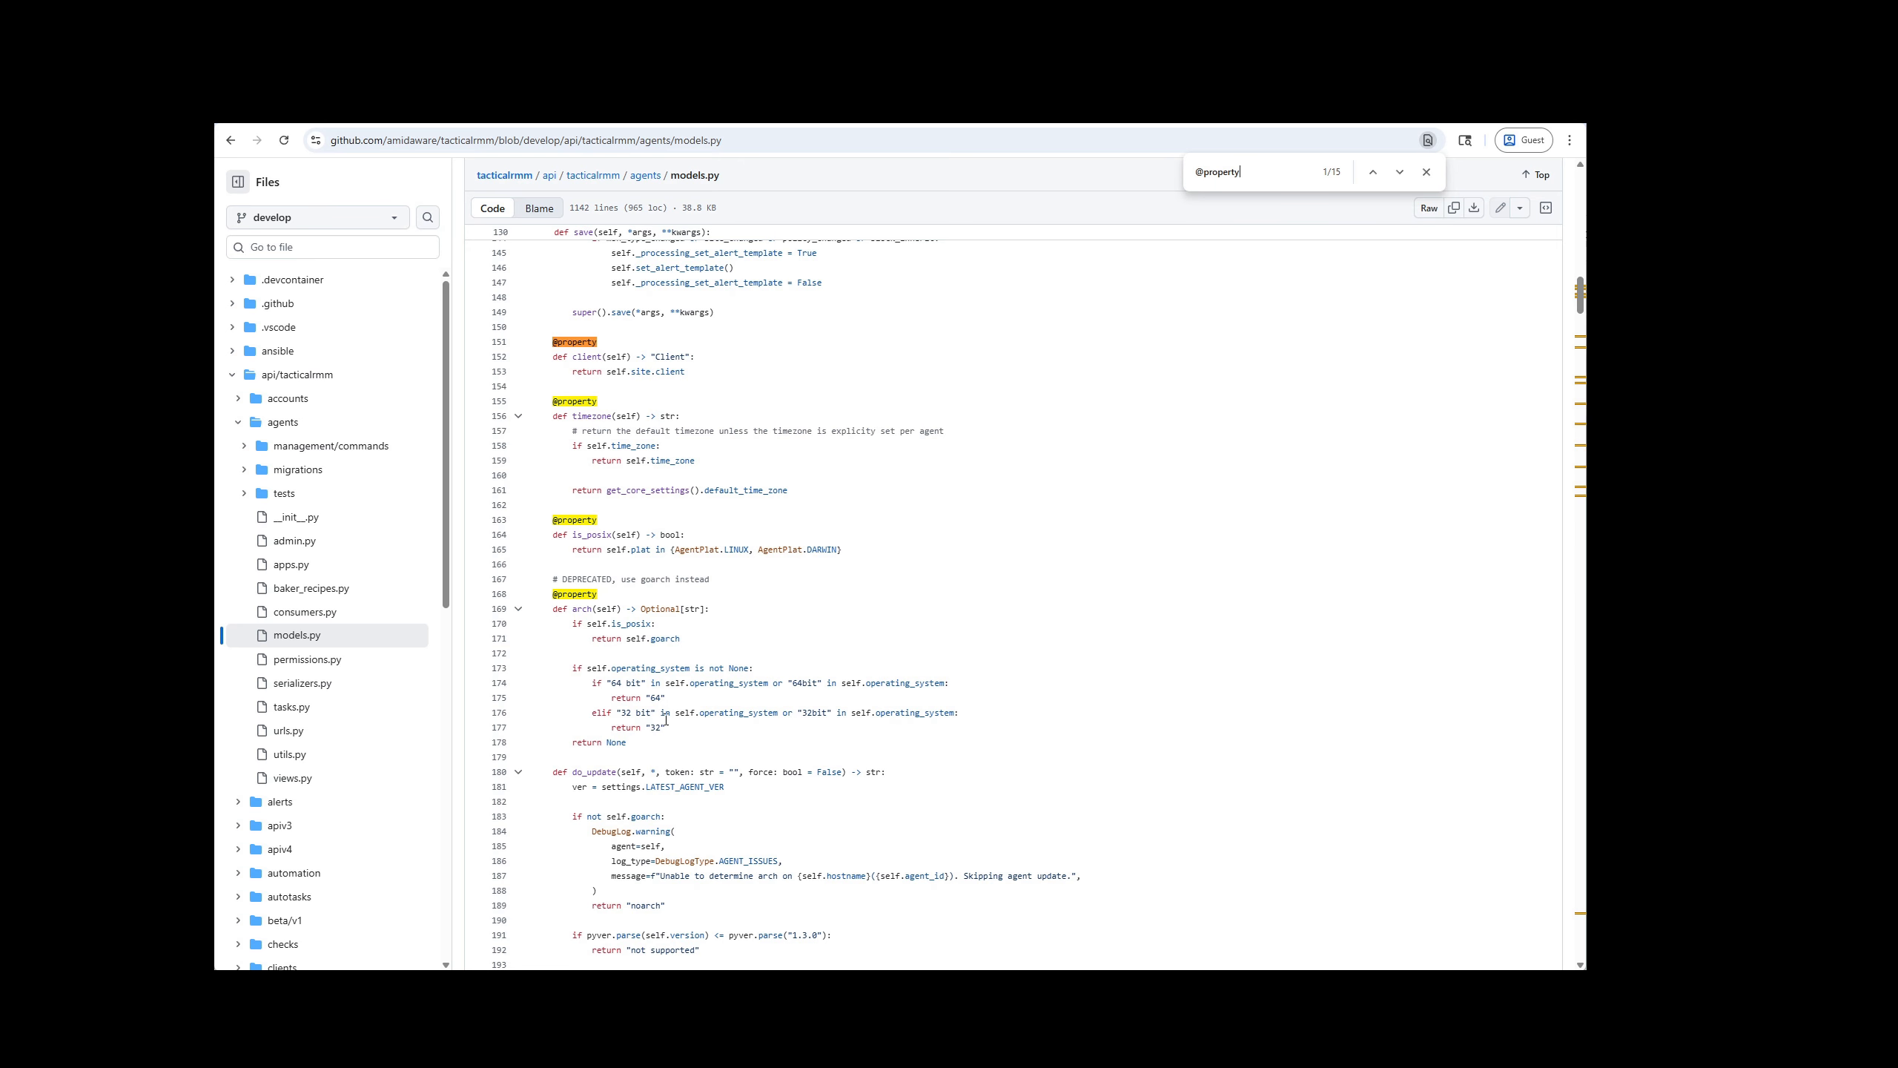
# Step: Search models.py for cpu_model and examine how that property builds its value
pyautogui.scroll(-6, 665, 720)
pyautogui.hotkey('ctrl', 'a')
pyautogui.write('cou')
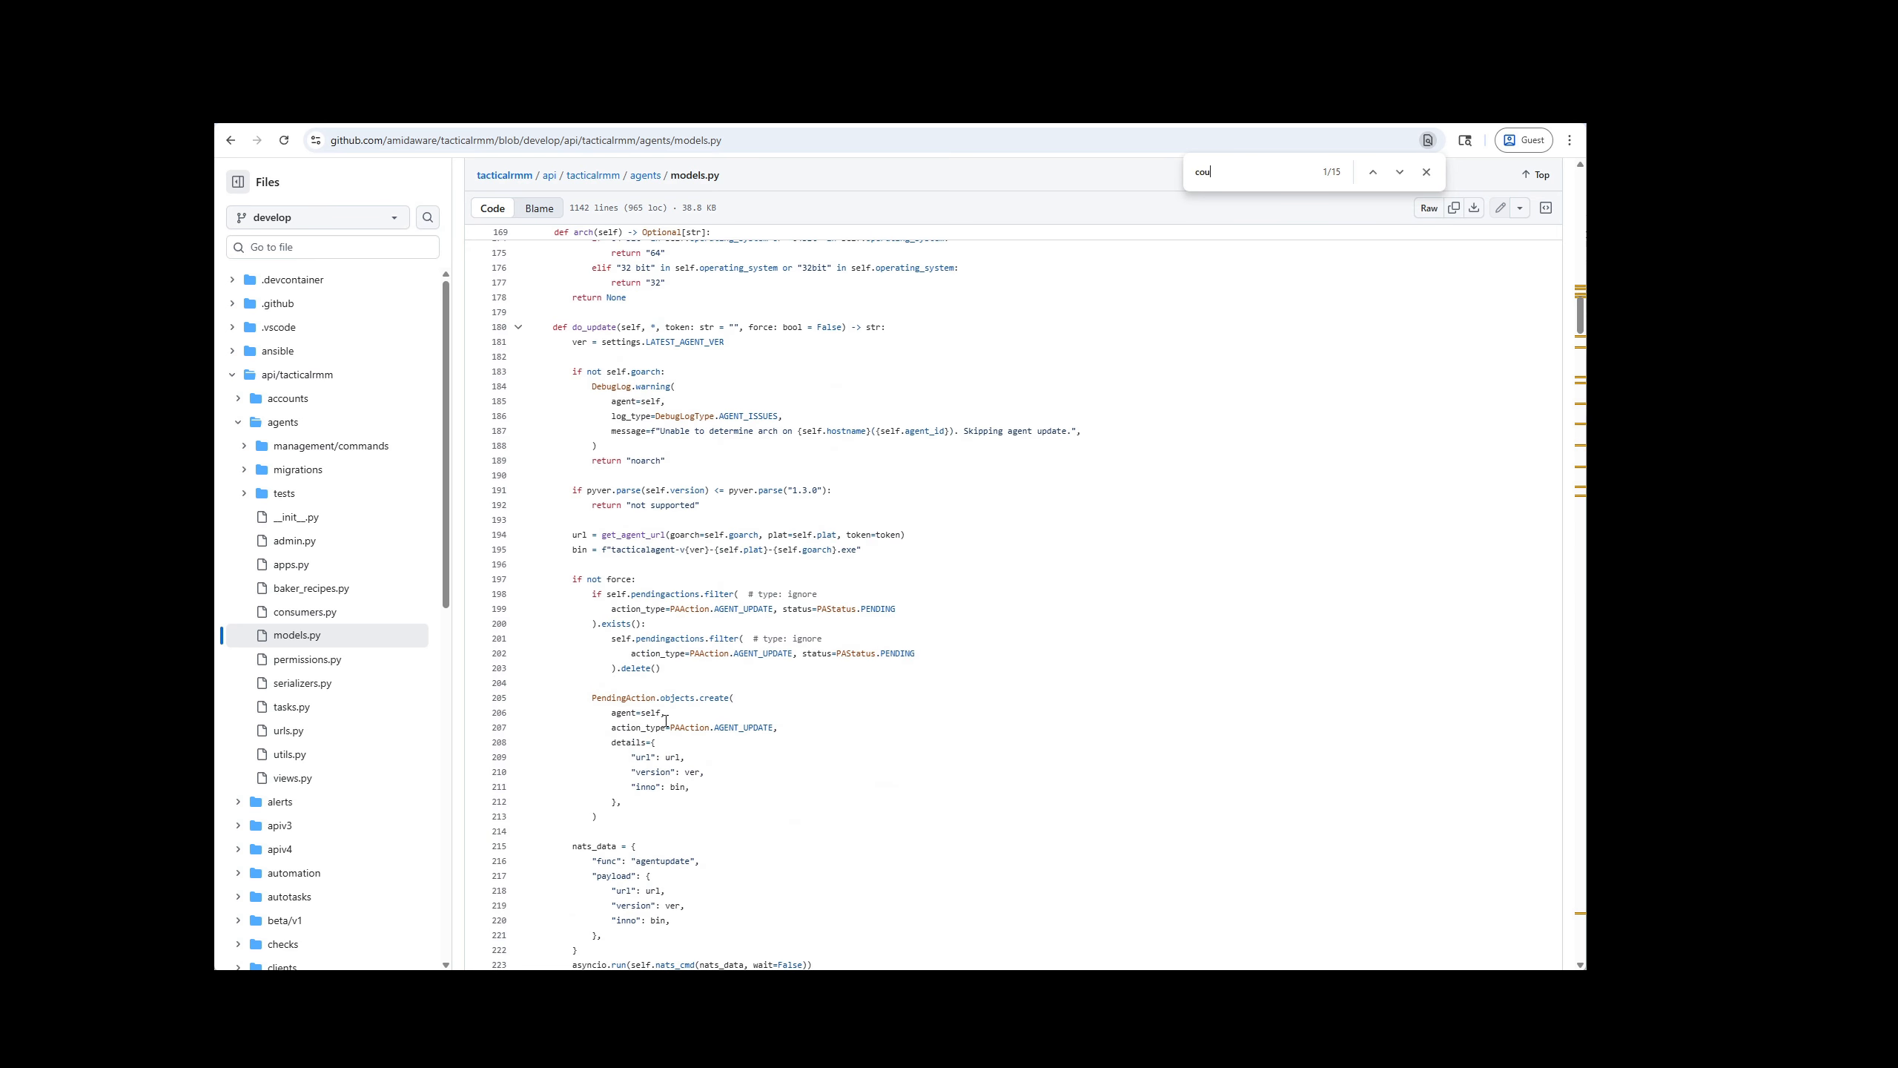
pyautogui.write('u_model')
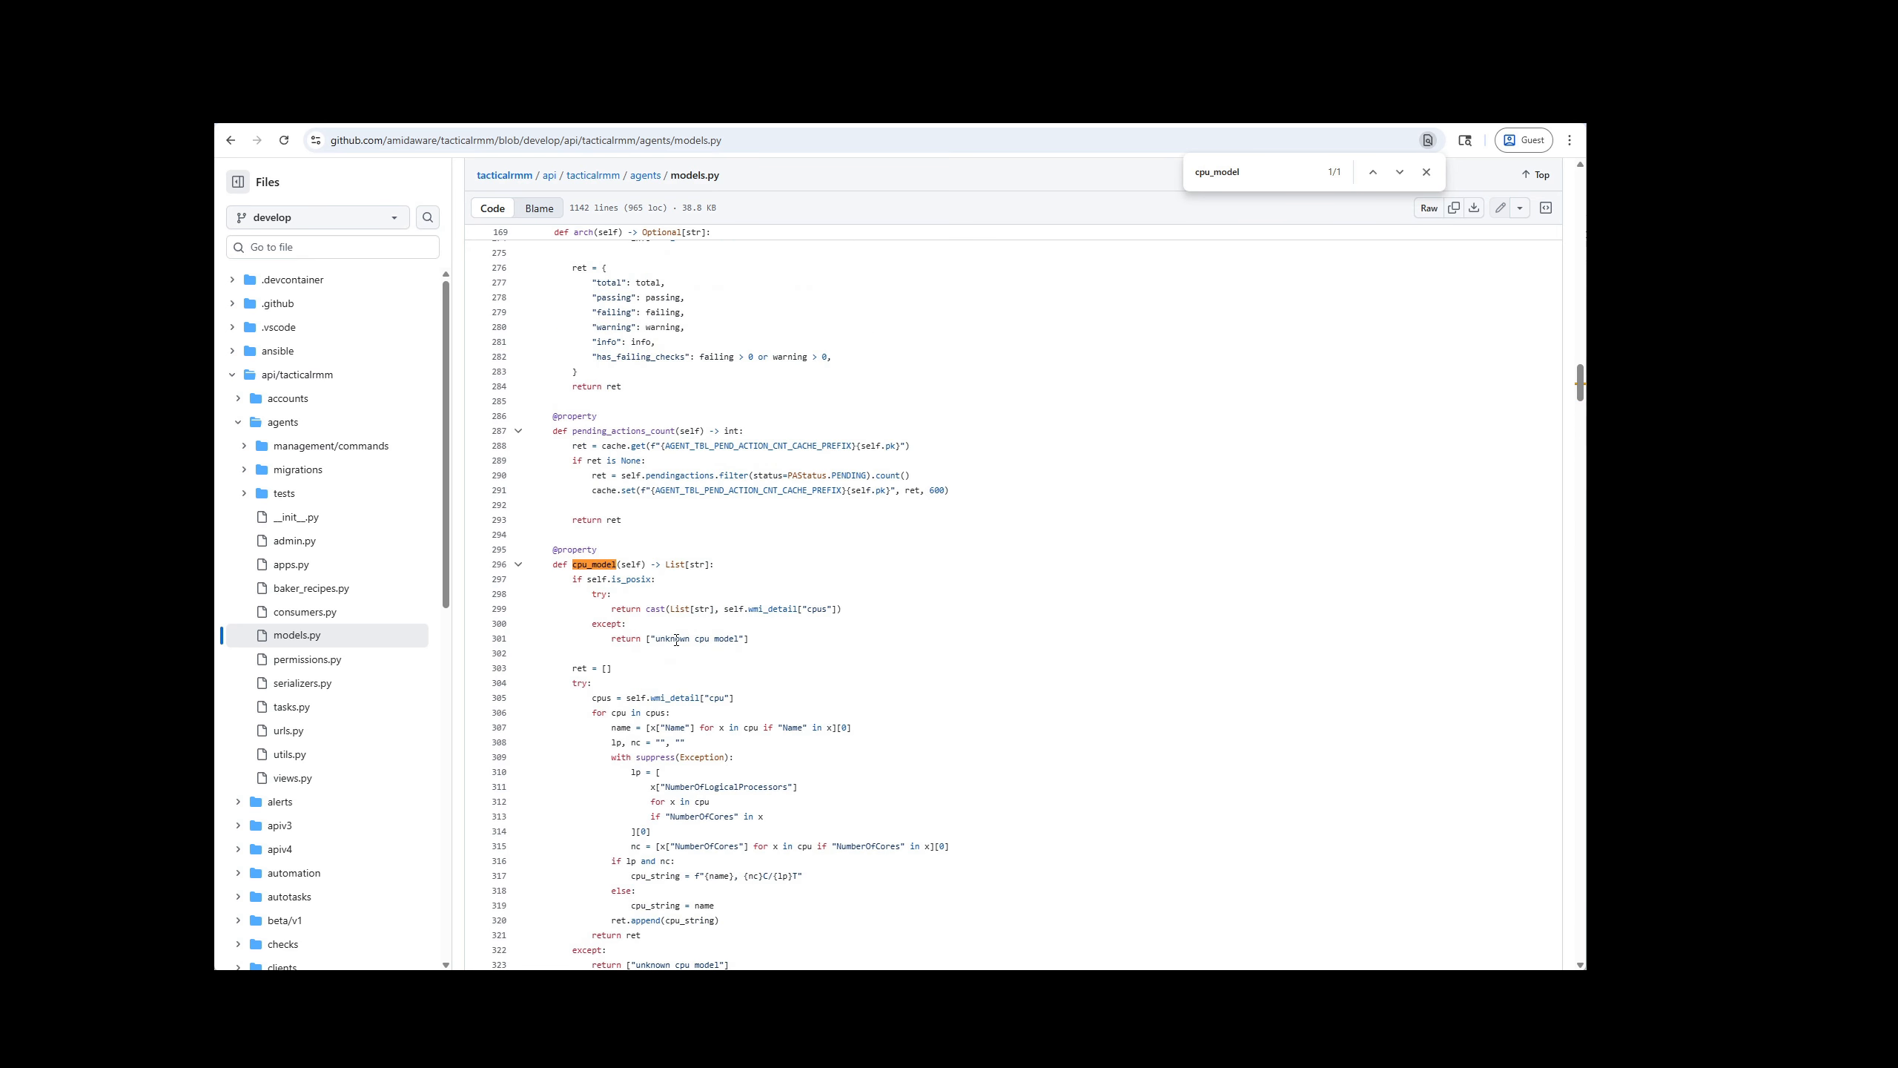
pyautogui.scroll(-2, 677, 639)
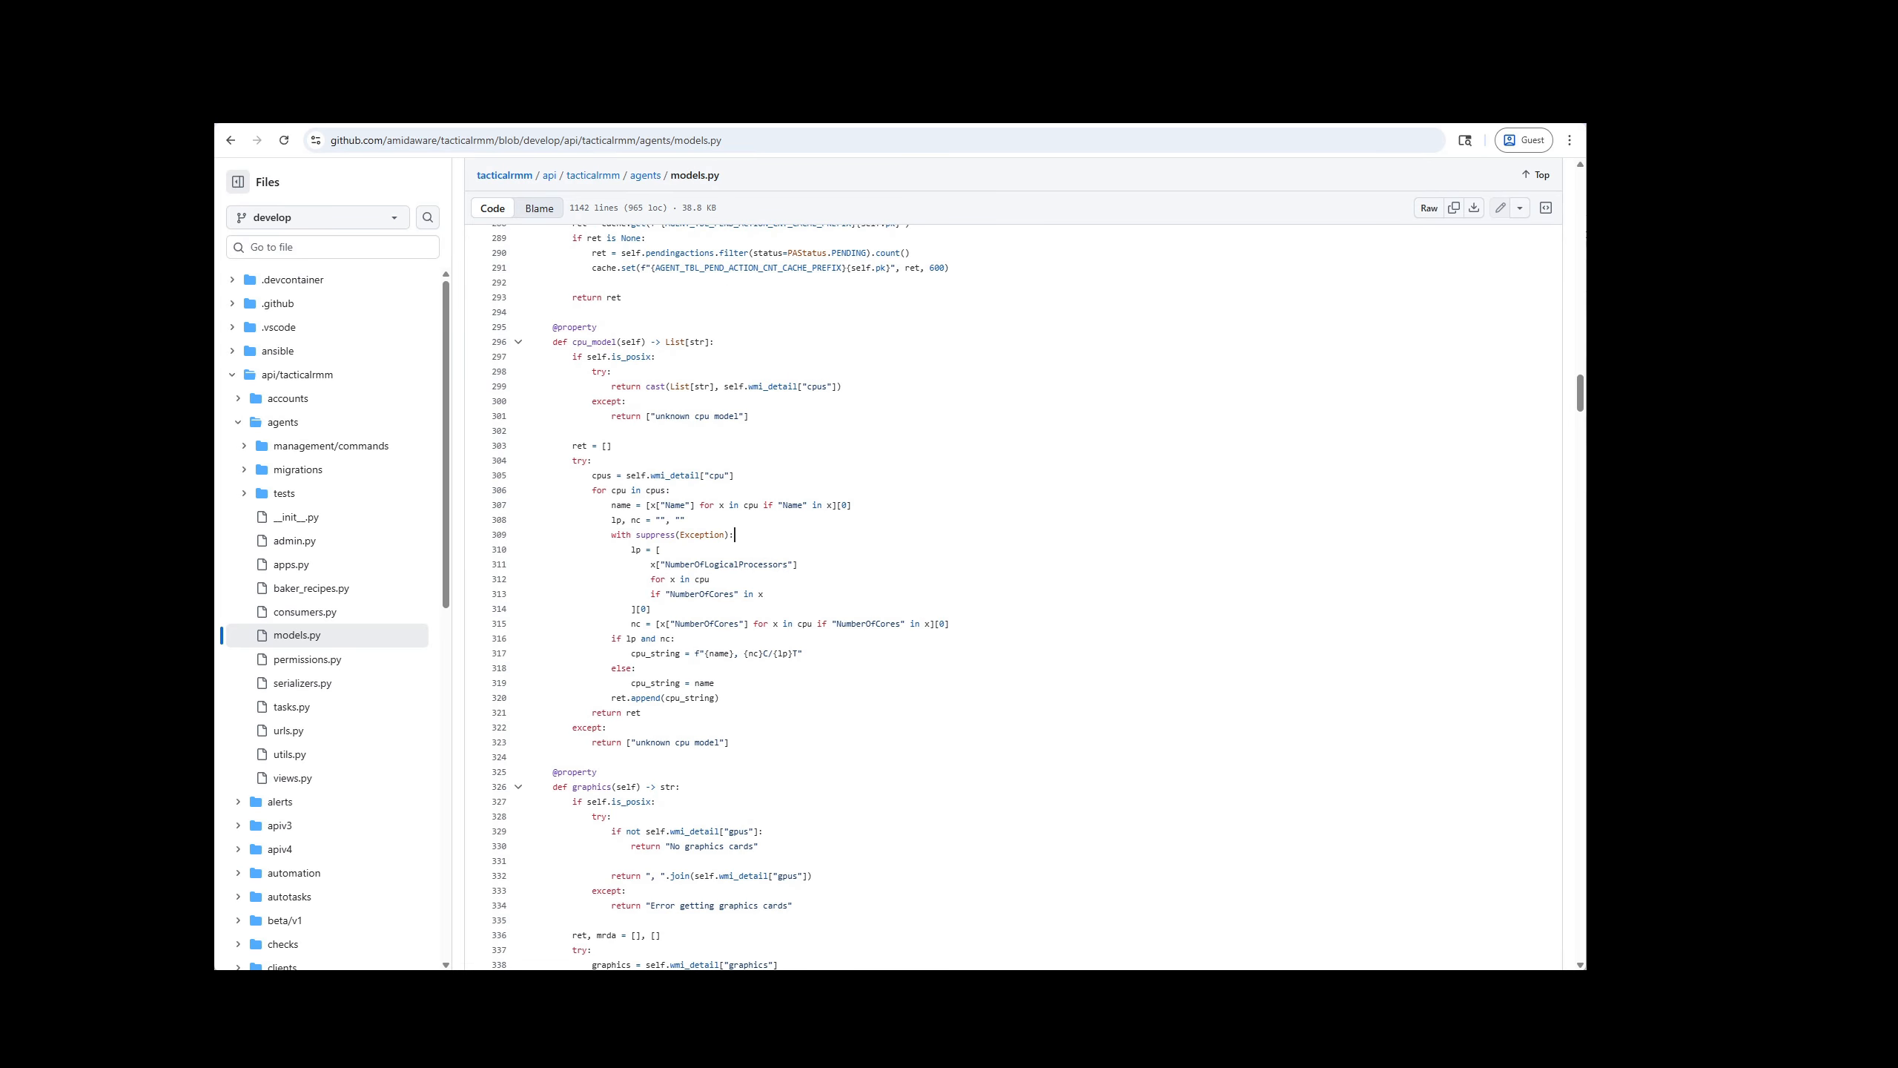
# Step: Switch to the Data Queries documentation and review the supported Agent fields under properties
pyautogui.hotkey('ctrl', 'Tab')
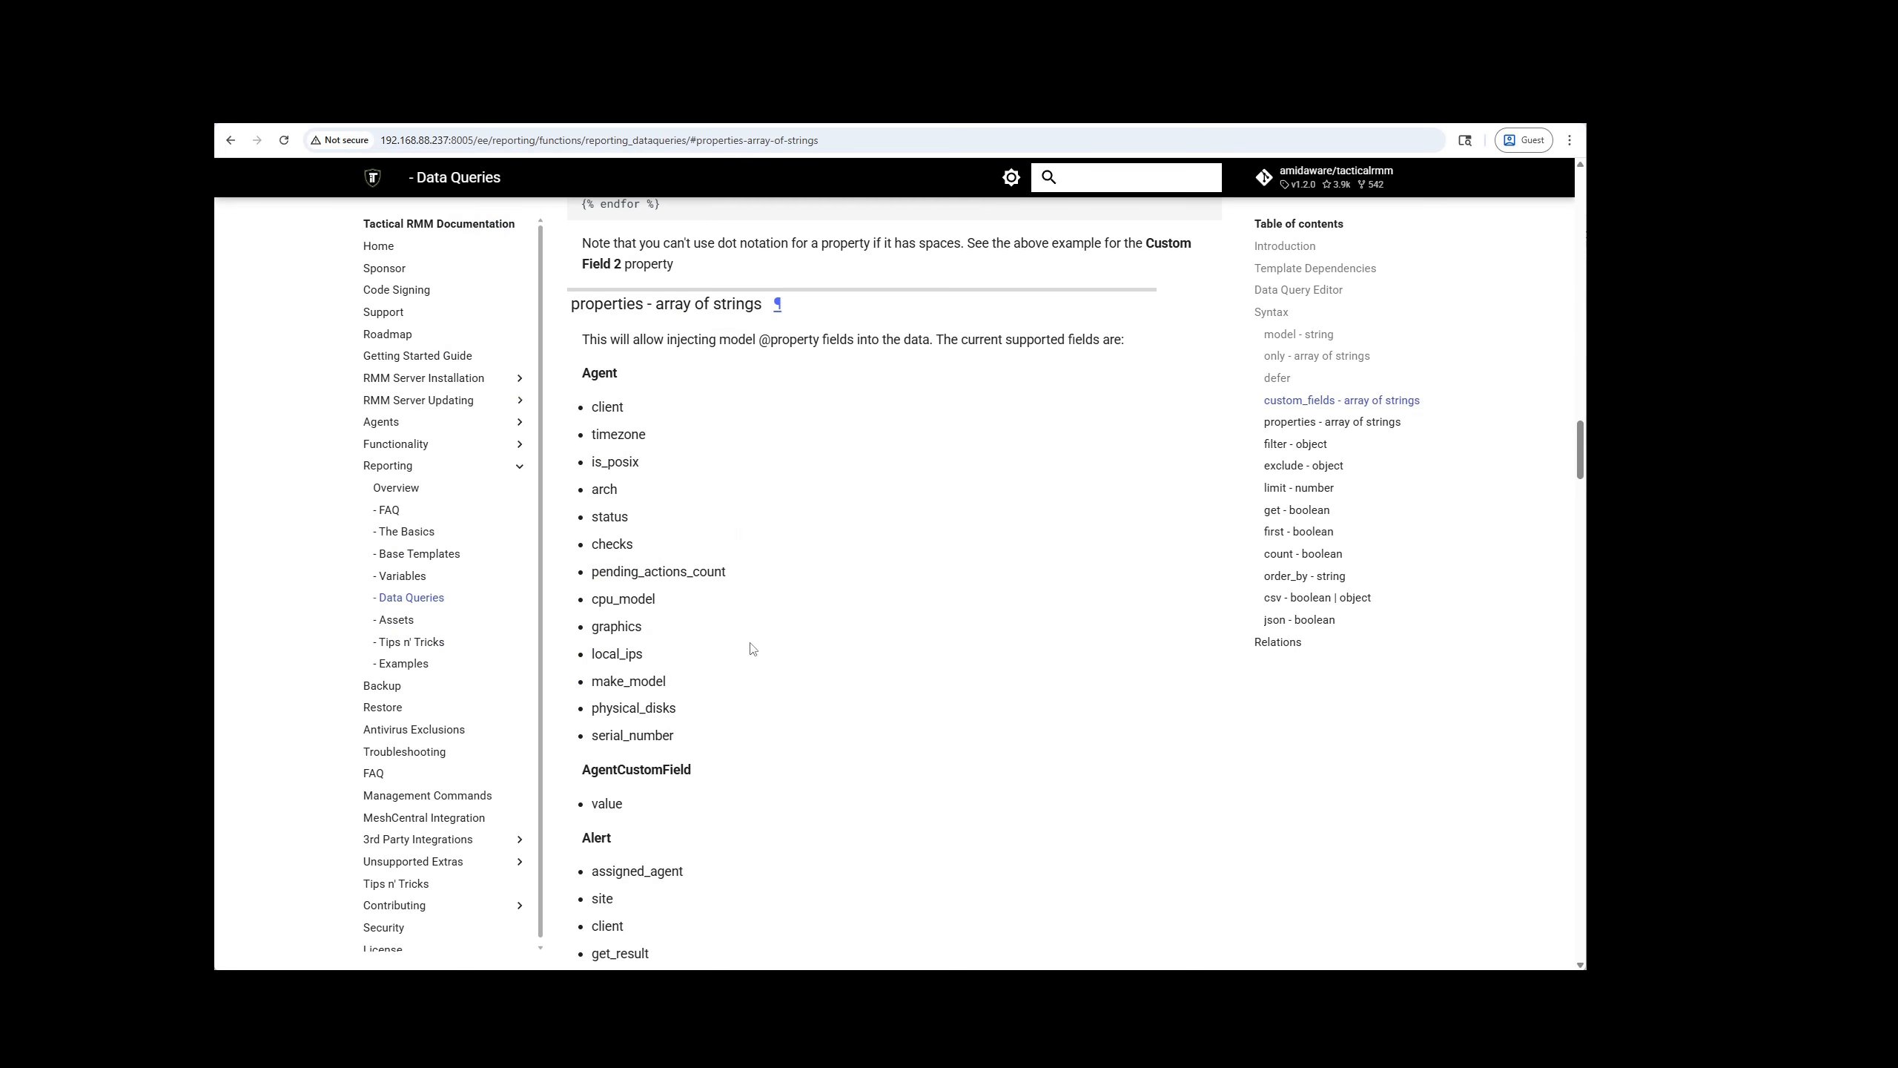
pyautogui.scroll(-1, 622, 562)
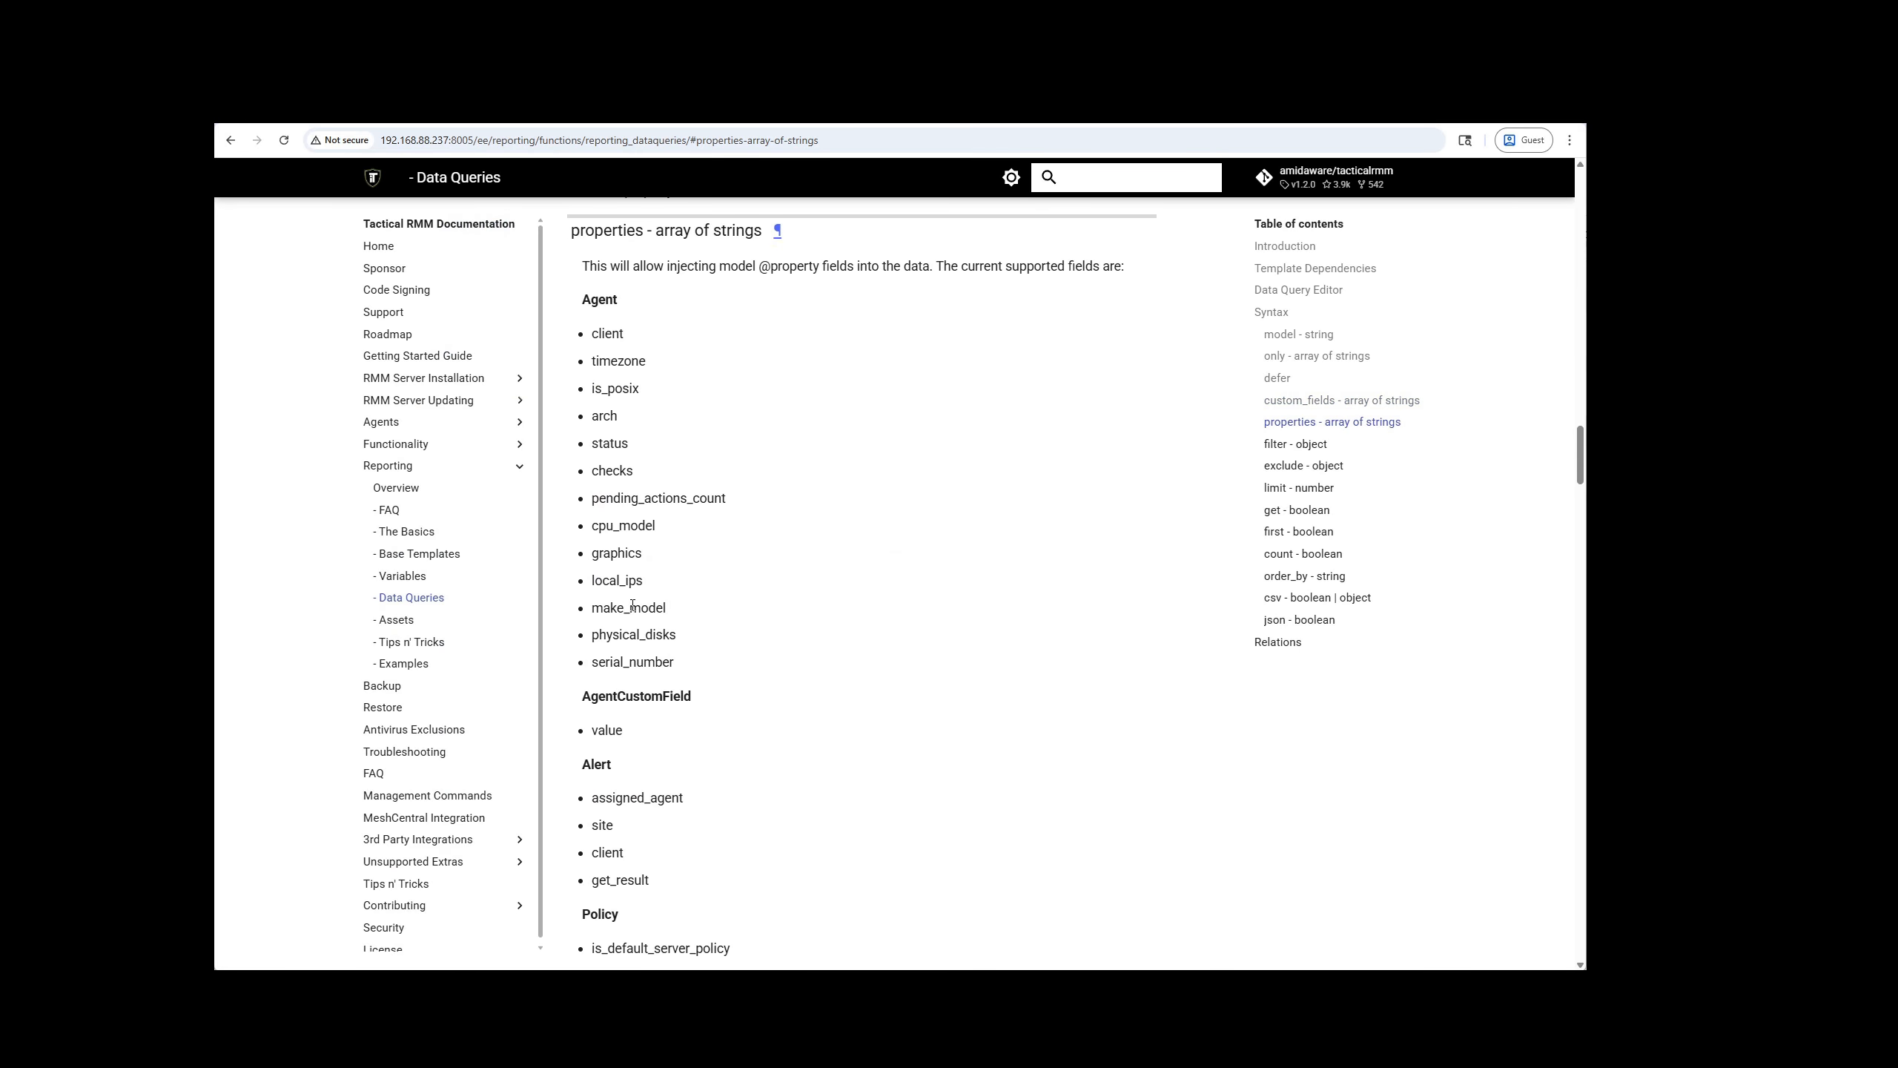
pyautogui.scroll(2, 747, 633)
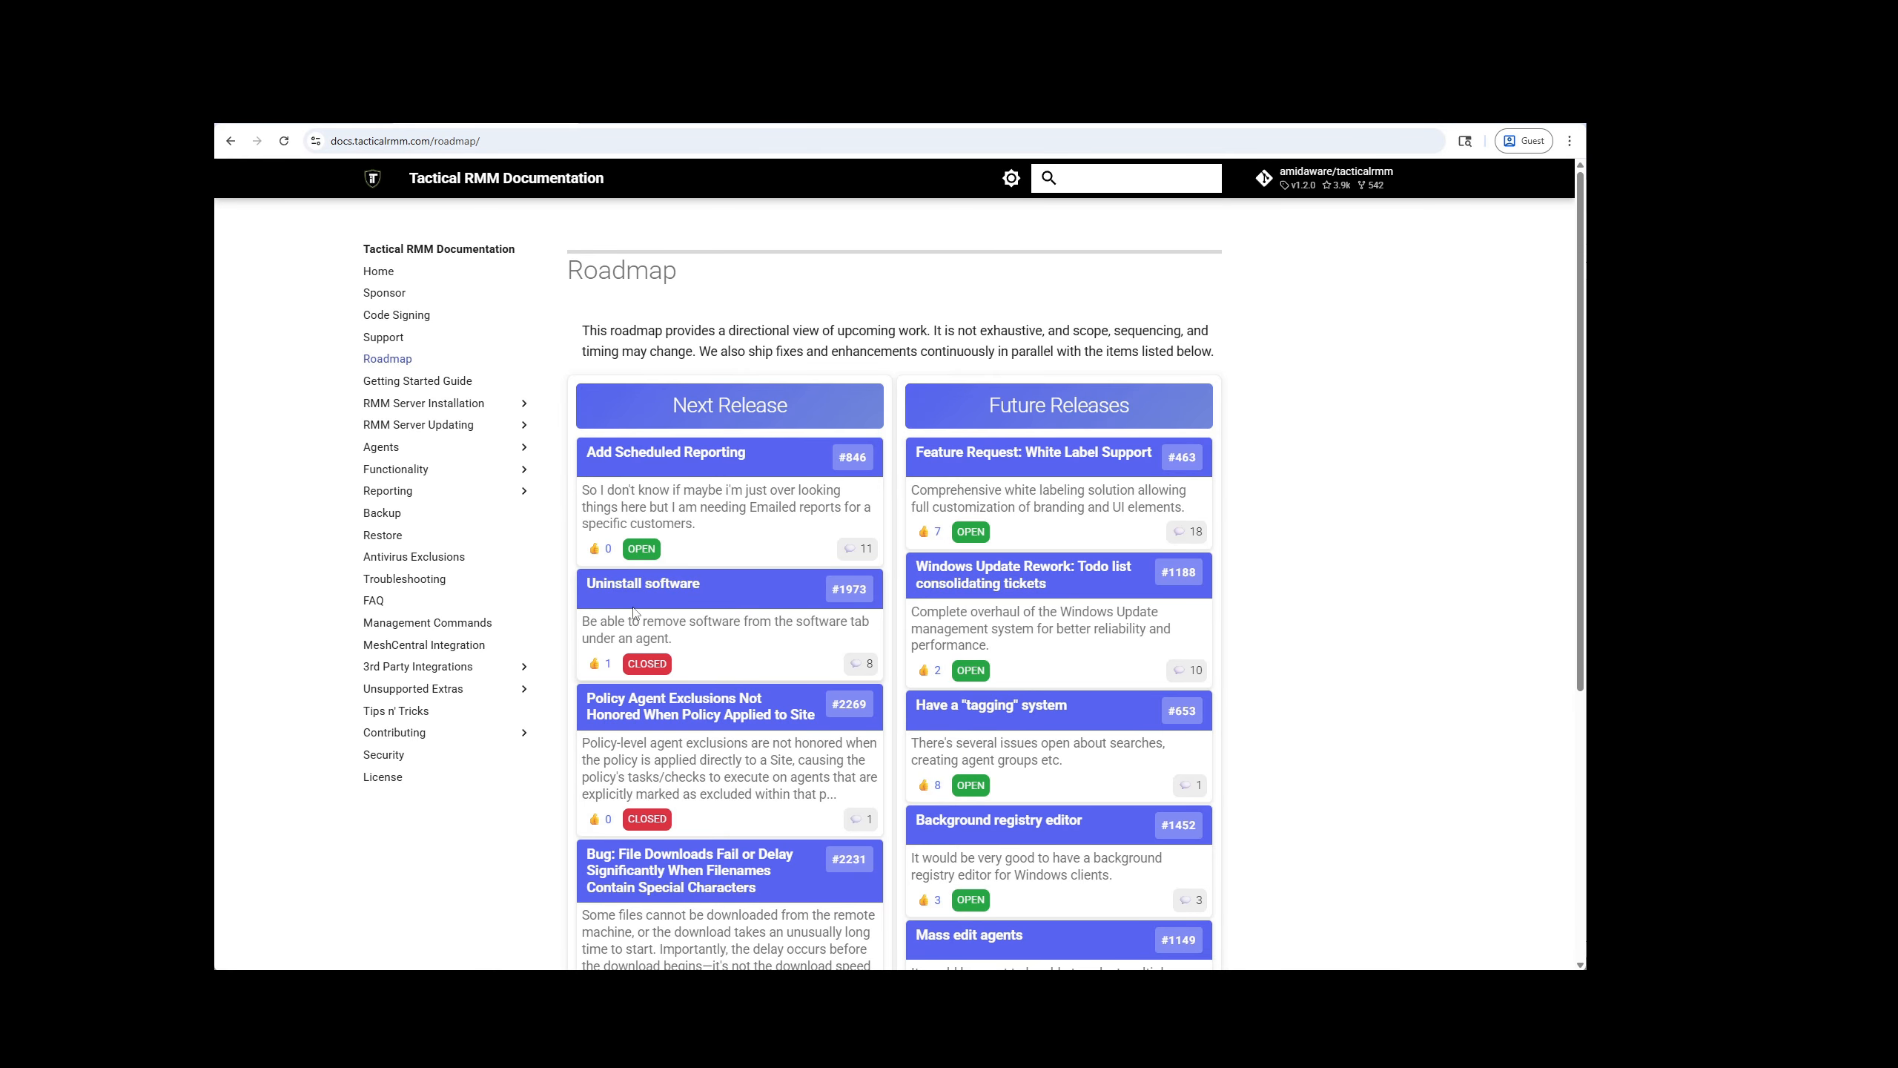
# Step: Switch to the Tactical RMM dashboard, show the win11-prox agent's installed software, and open the uninstall dialog for Google Chrome
pyautogui.press('alt')
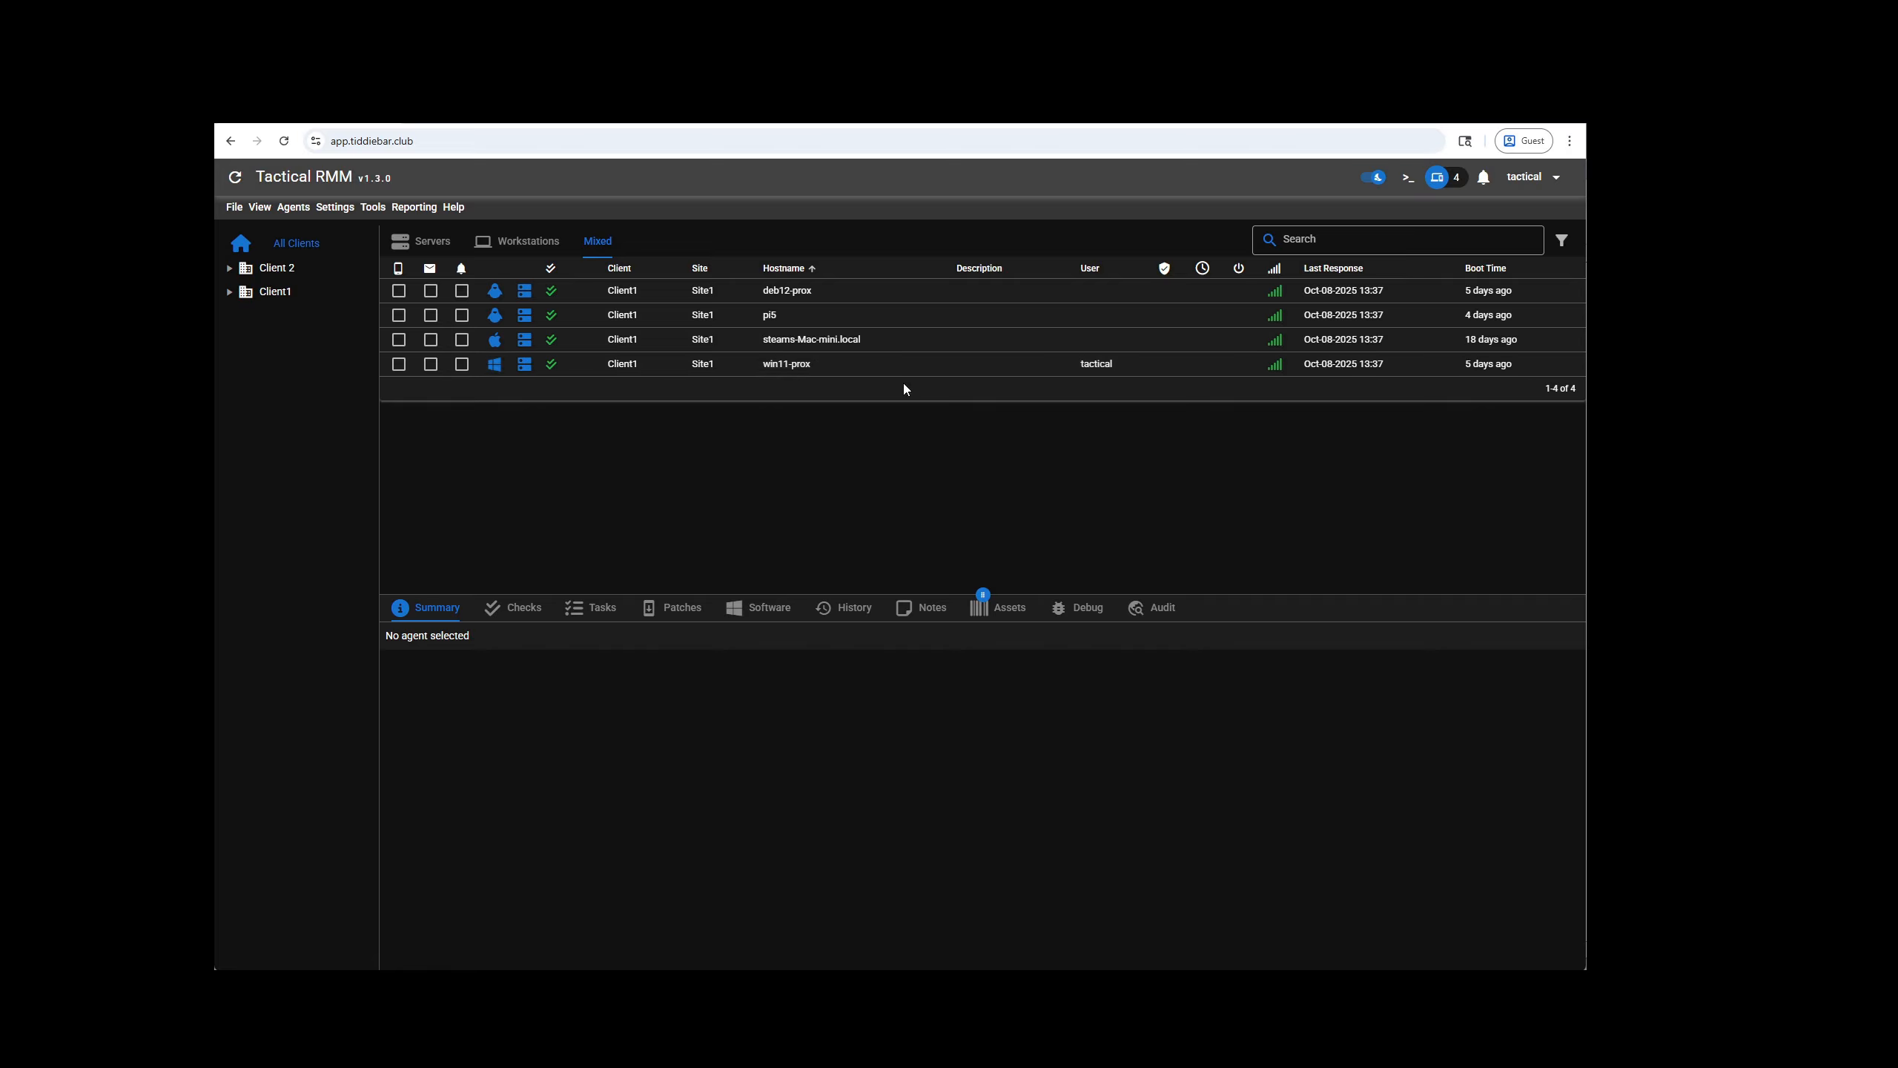
pyautogui.click(859, 364)
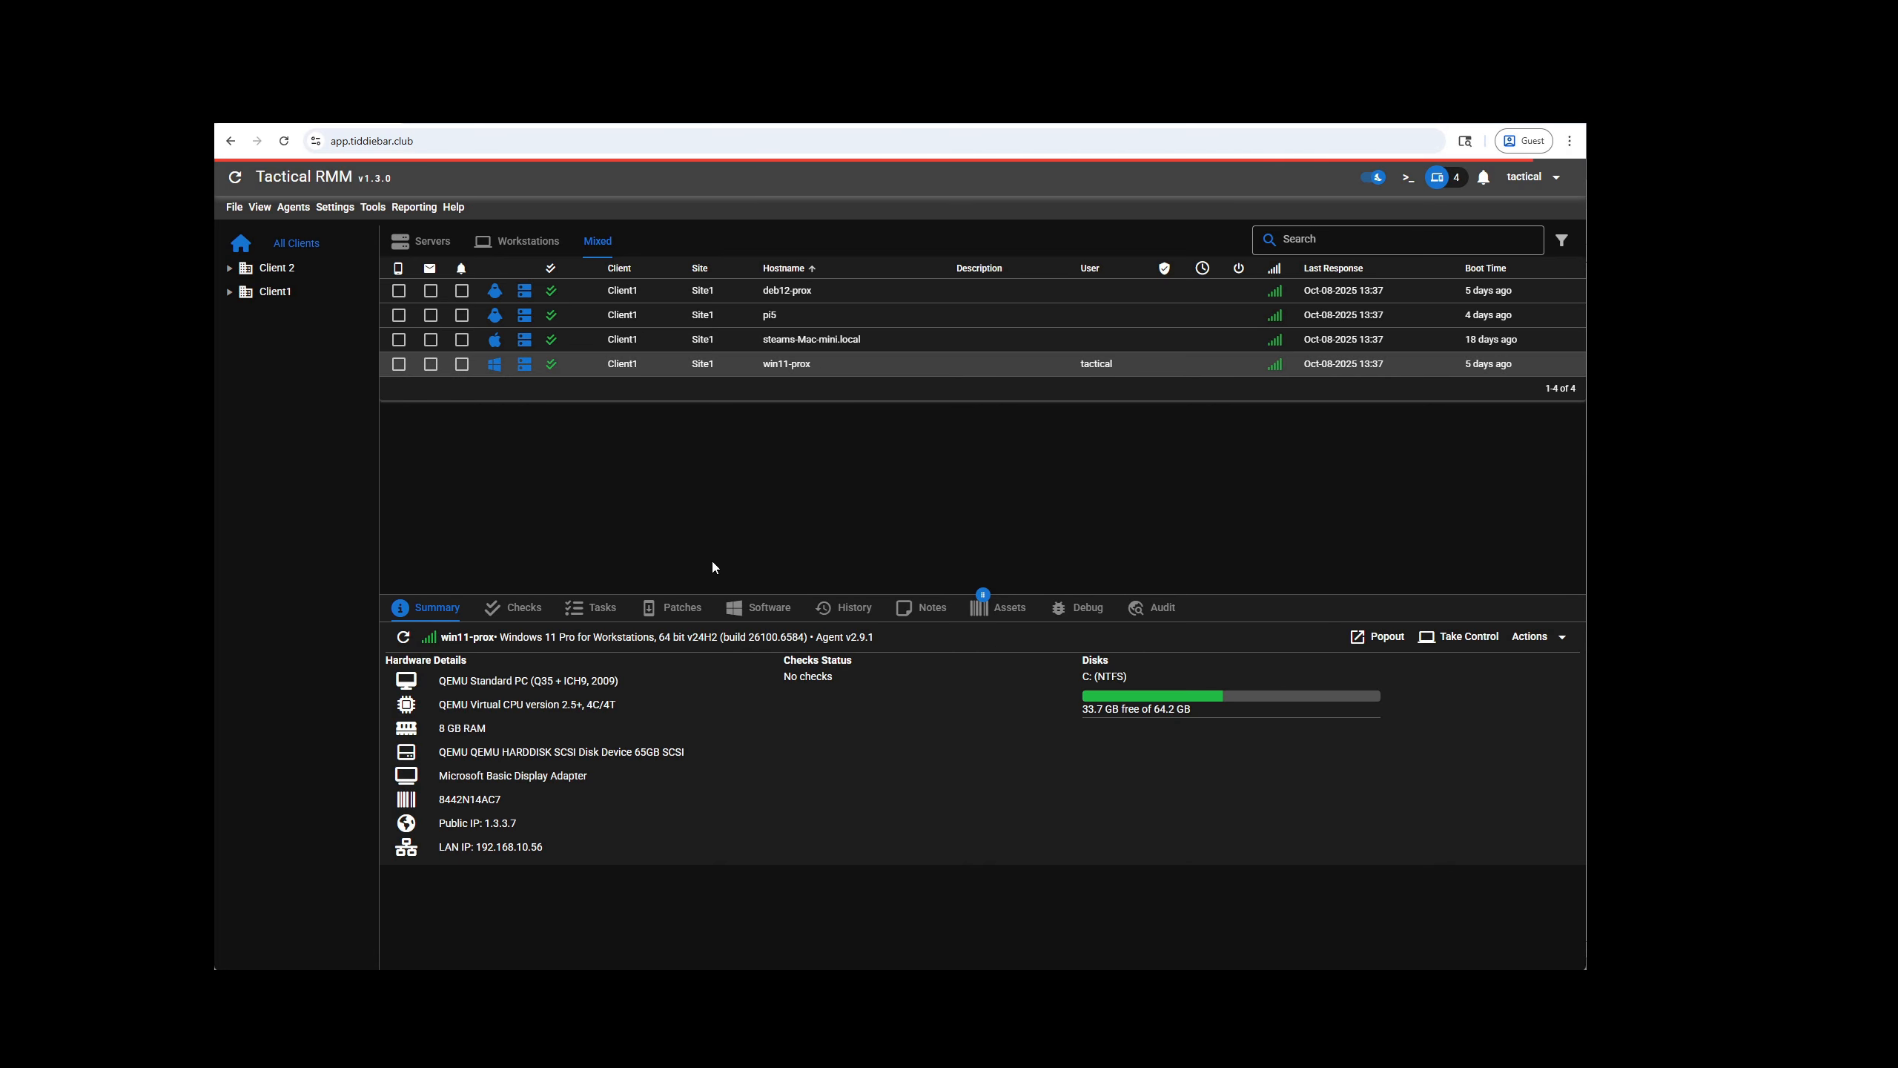
pyautogui.click(759, 613)
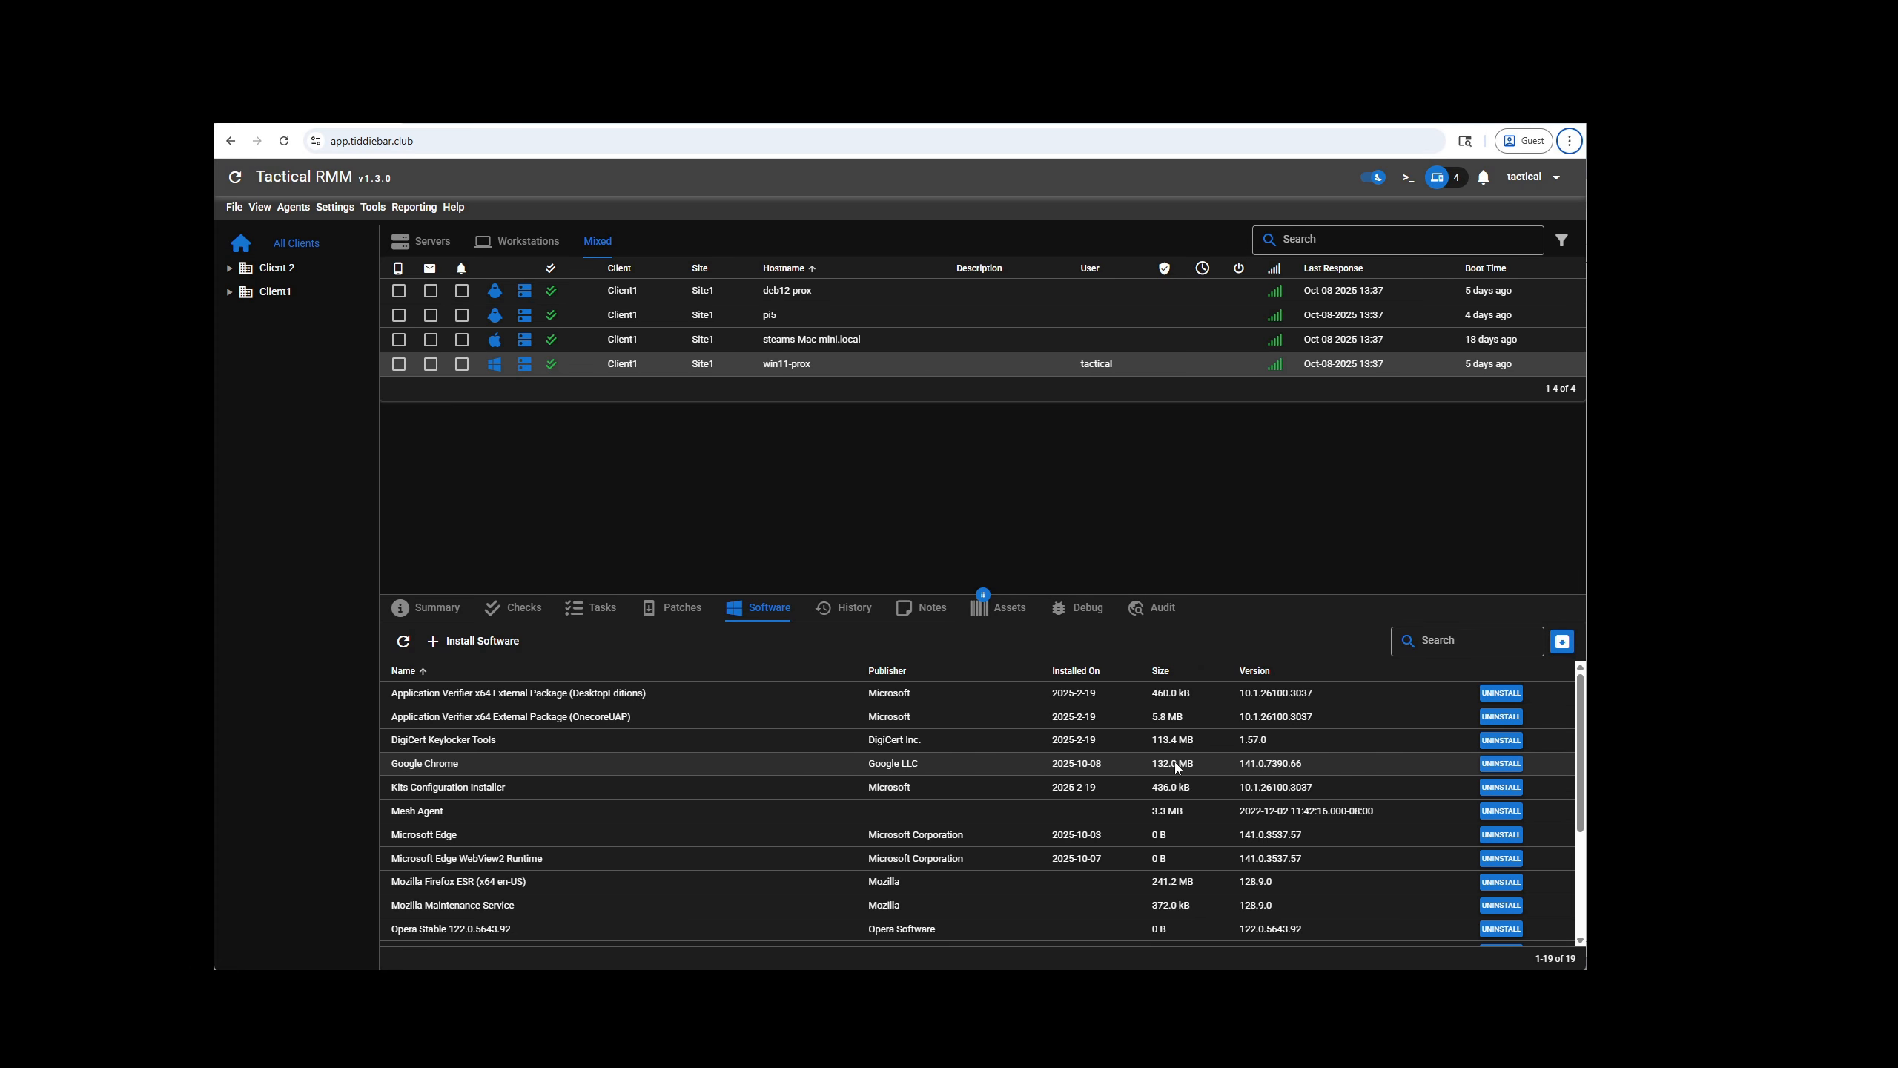
pyautogui.click(1501, 763)
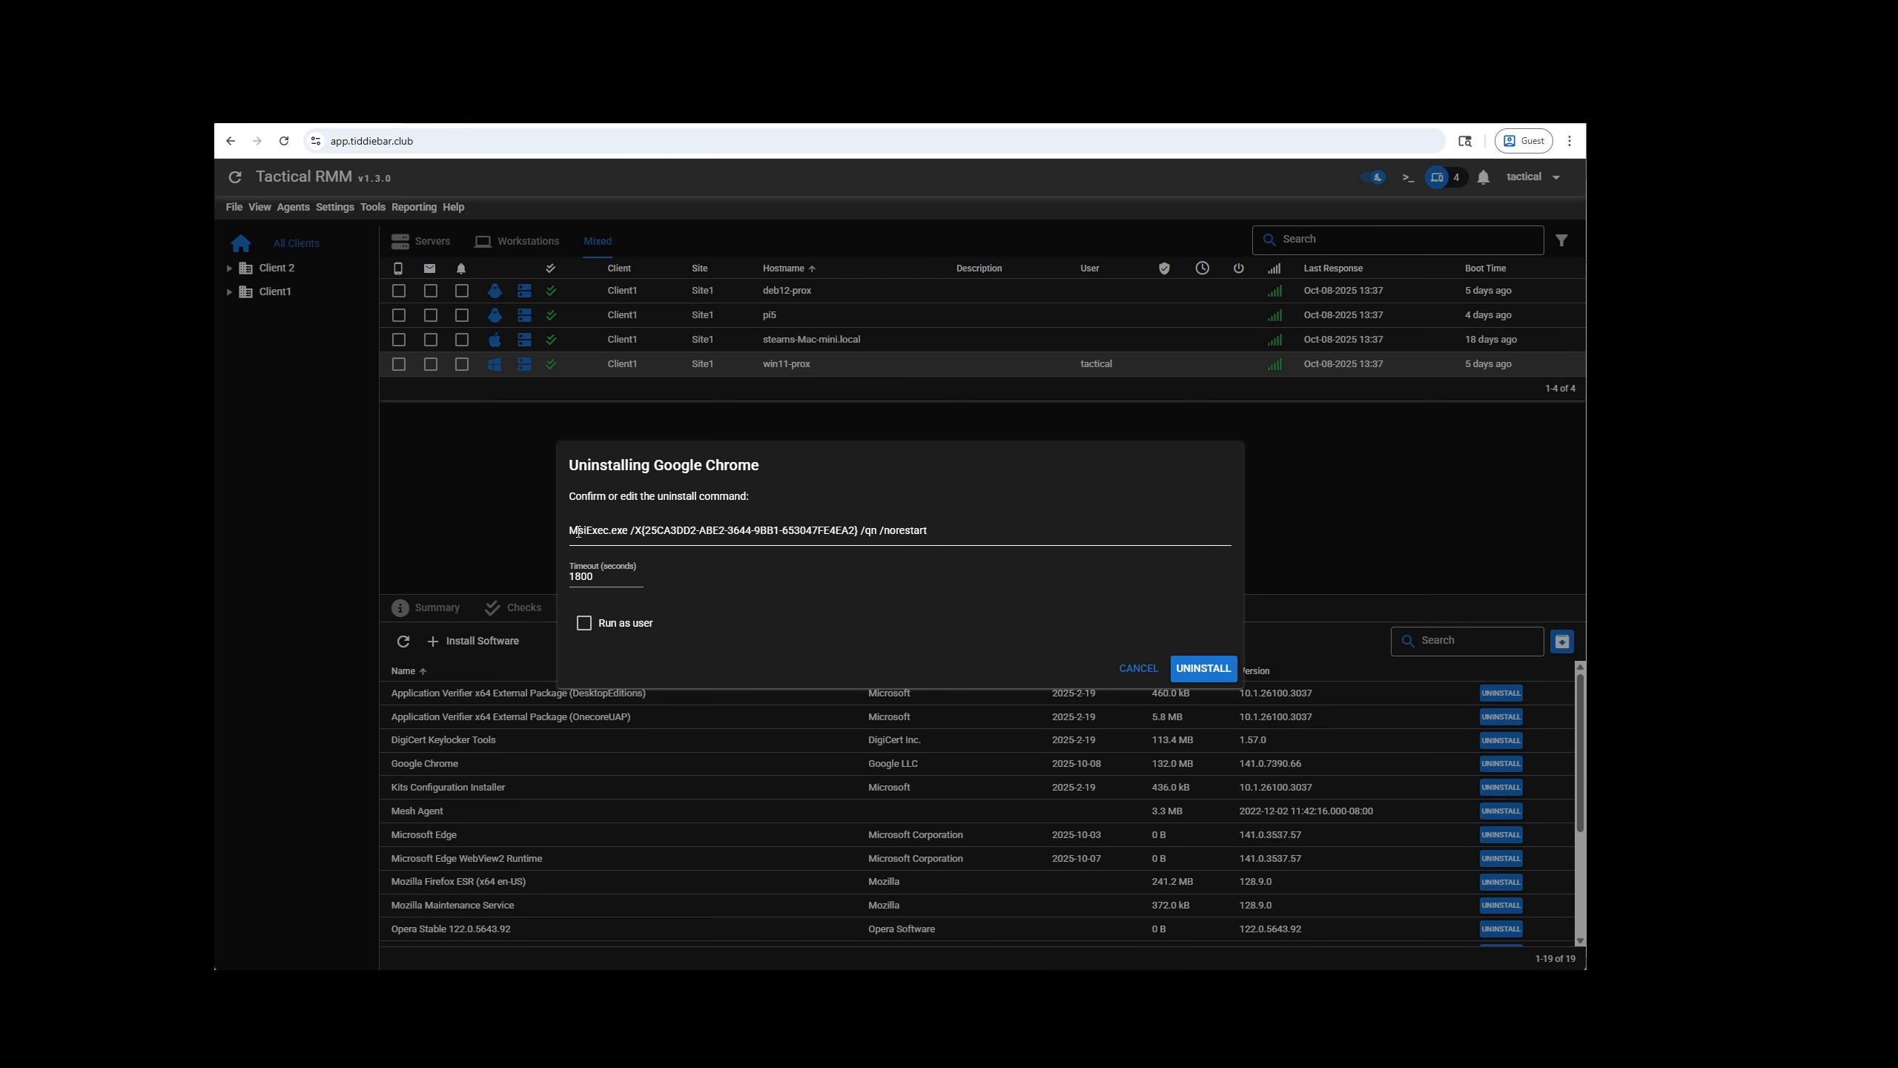
# Step: Append the logging option /l*v c:\windows\temp\google-chrome.log to the Google Chrome uninstall command
pyautogui.press('alt')
pyautogui.click(696, 529)
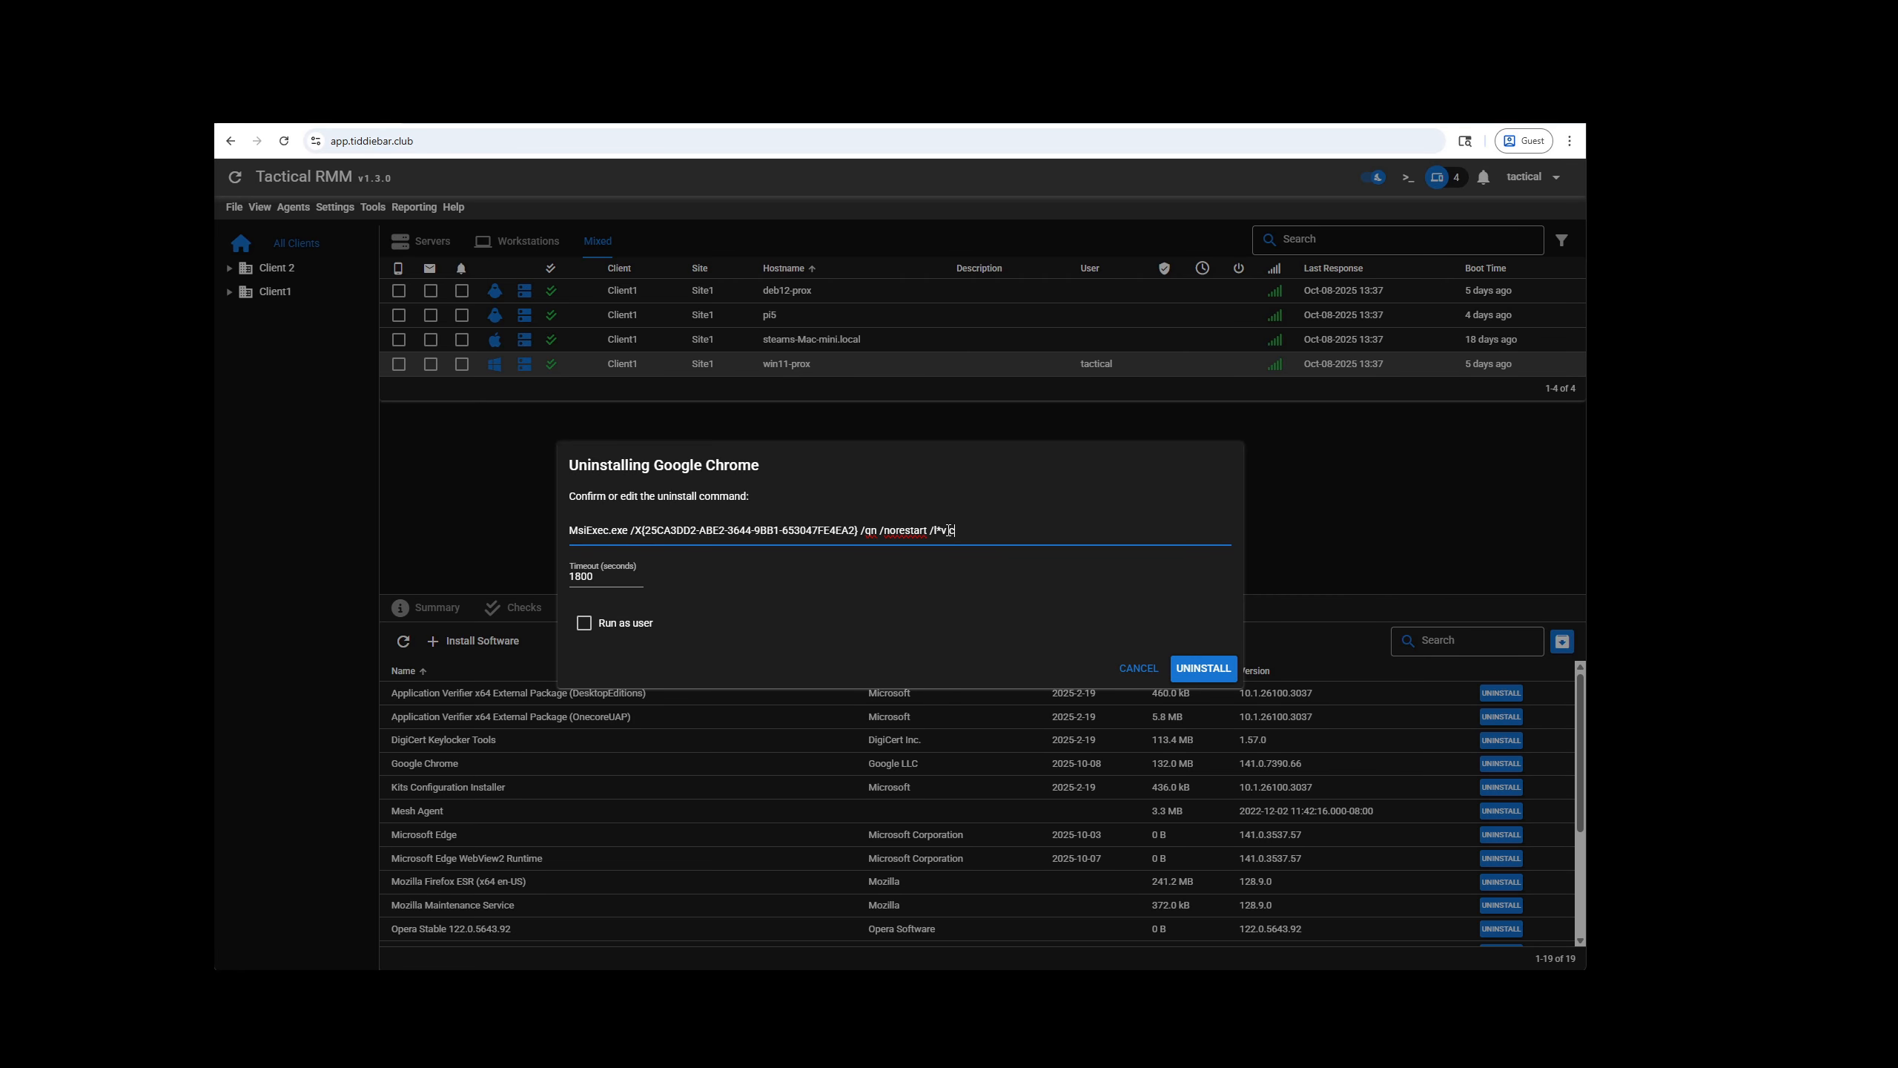
pyautogui.write(':\\windows\\temp\\google=-chrome.loog')
# Step: Highlight the log file path and the /qn /norestart switches in the Google Chrome uninstall command to review them
pyautogui.hotkey('ctrl', 'shift', 'Left')
pyautogui.hotkey('ctrl', 'shift', 'Left')
pyautogui.hotkey('ctrl', 'shift', 'Left')
pyautogui.hotkey('ctrl', 'shift', 'Left')
pyautogui.hotkey('ctrl', 'shift', 'Left')
pyautogui.hotkey('ctrl', 'shift', 'Left')
pyautogui.hotkey('ctrl', 'shift', 'Left')
pyautogui.hotkey('ctrl', 'shift', 'Left')
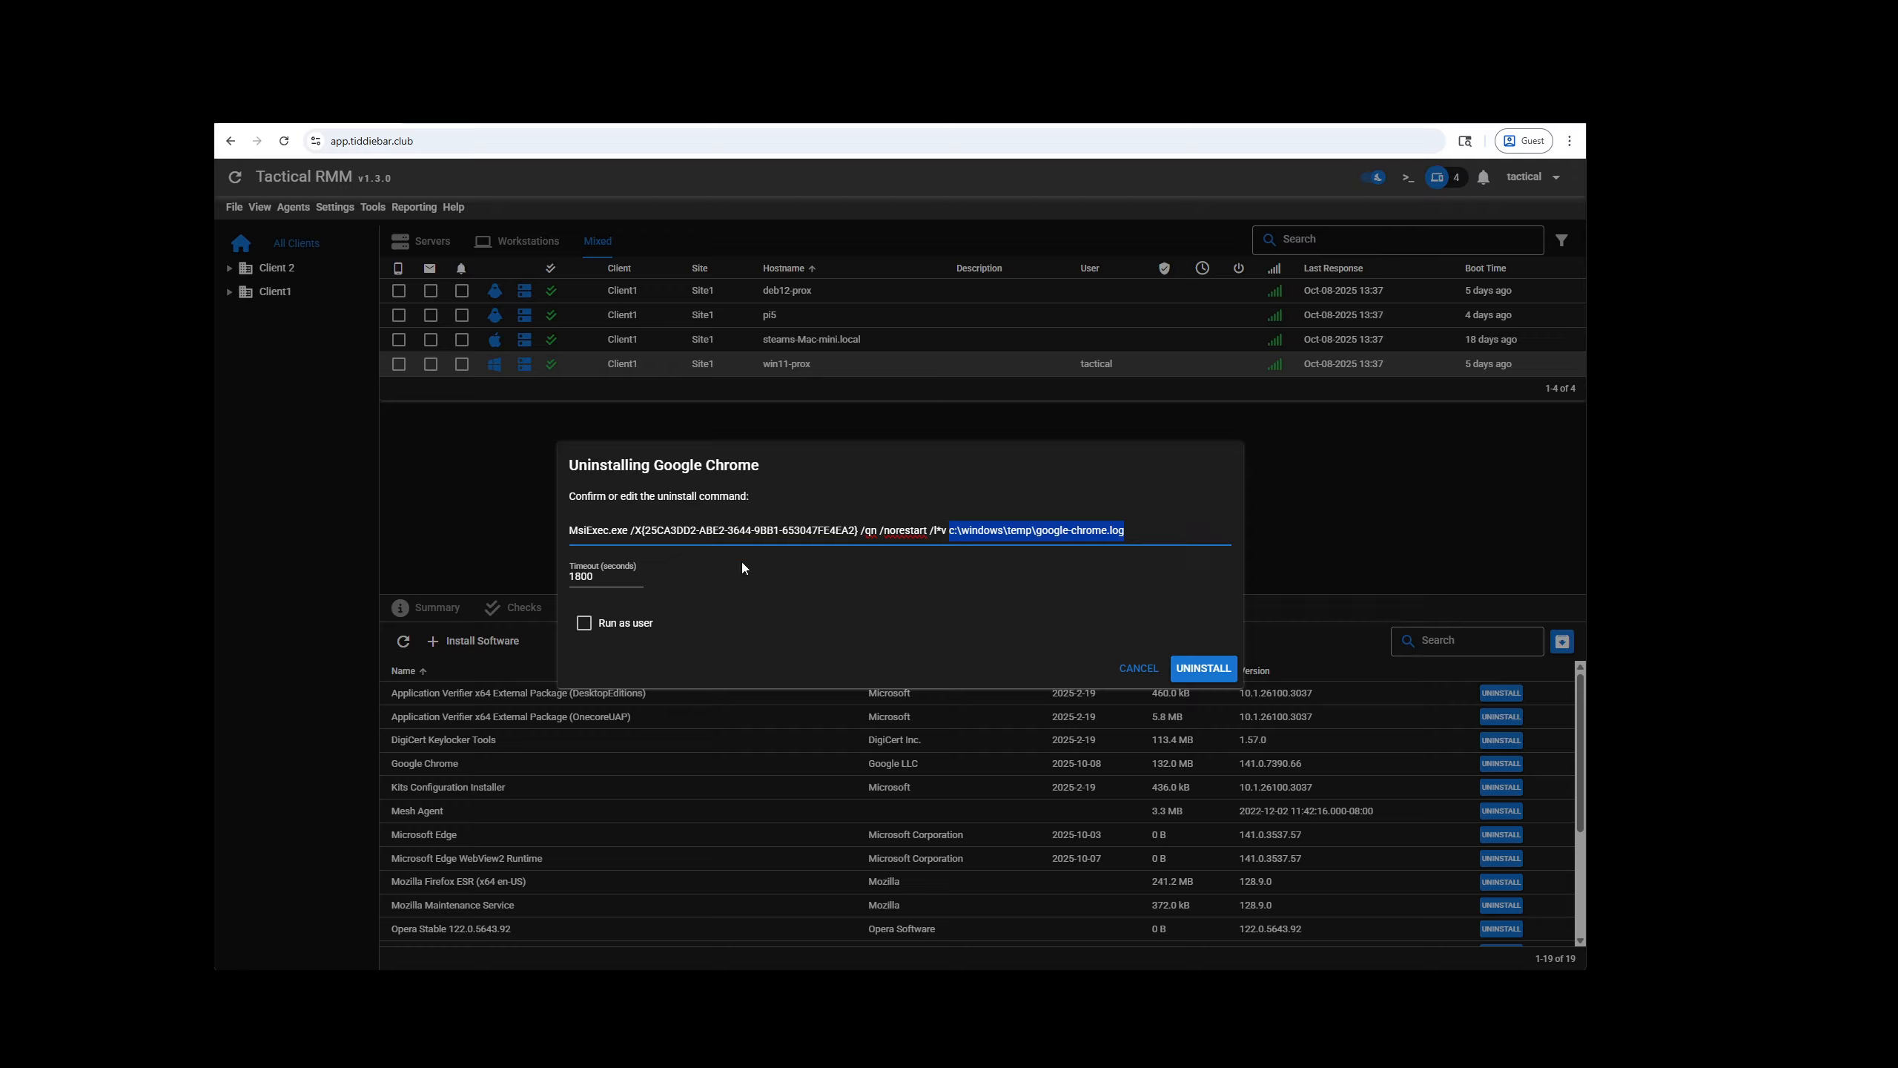
pyautogui.click(937, 572)
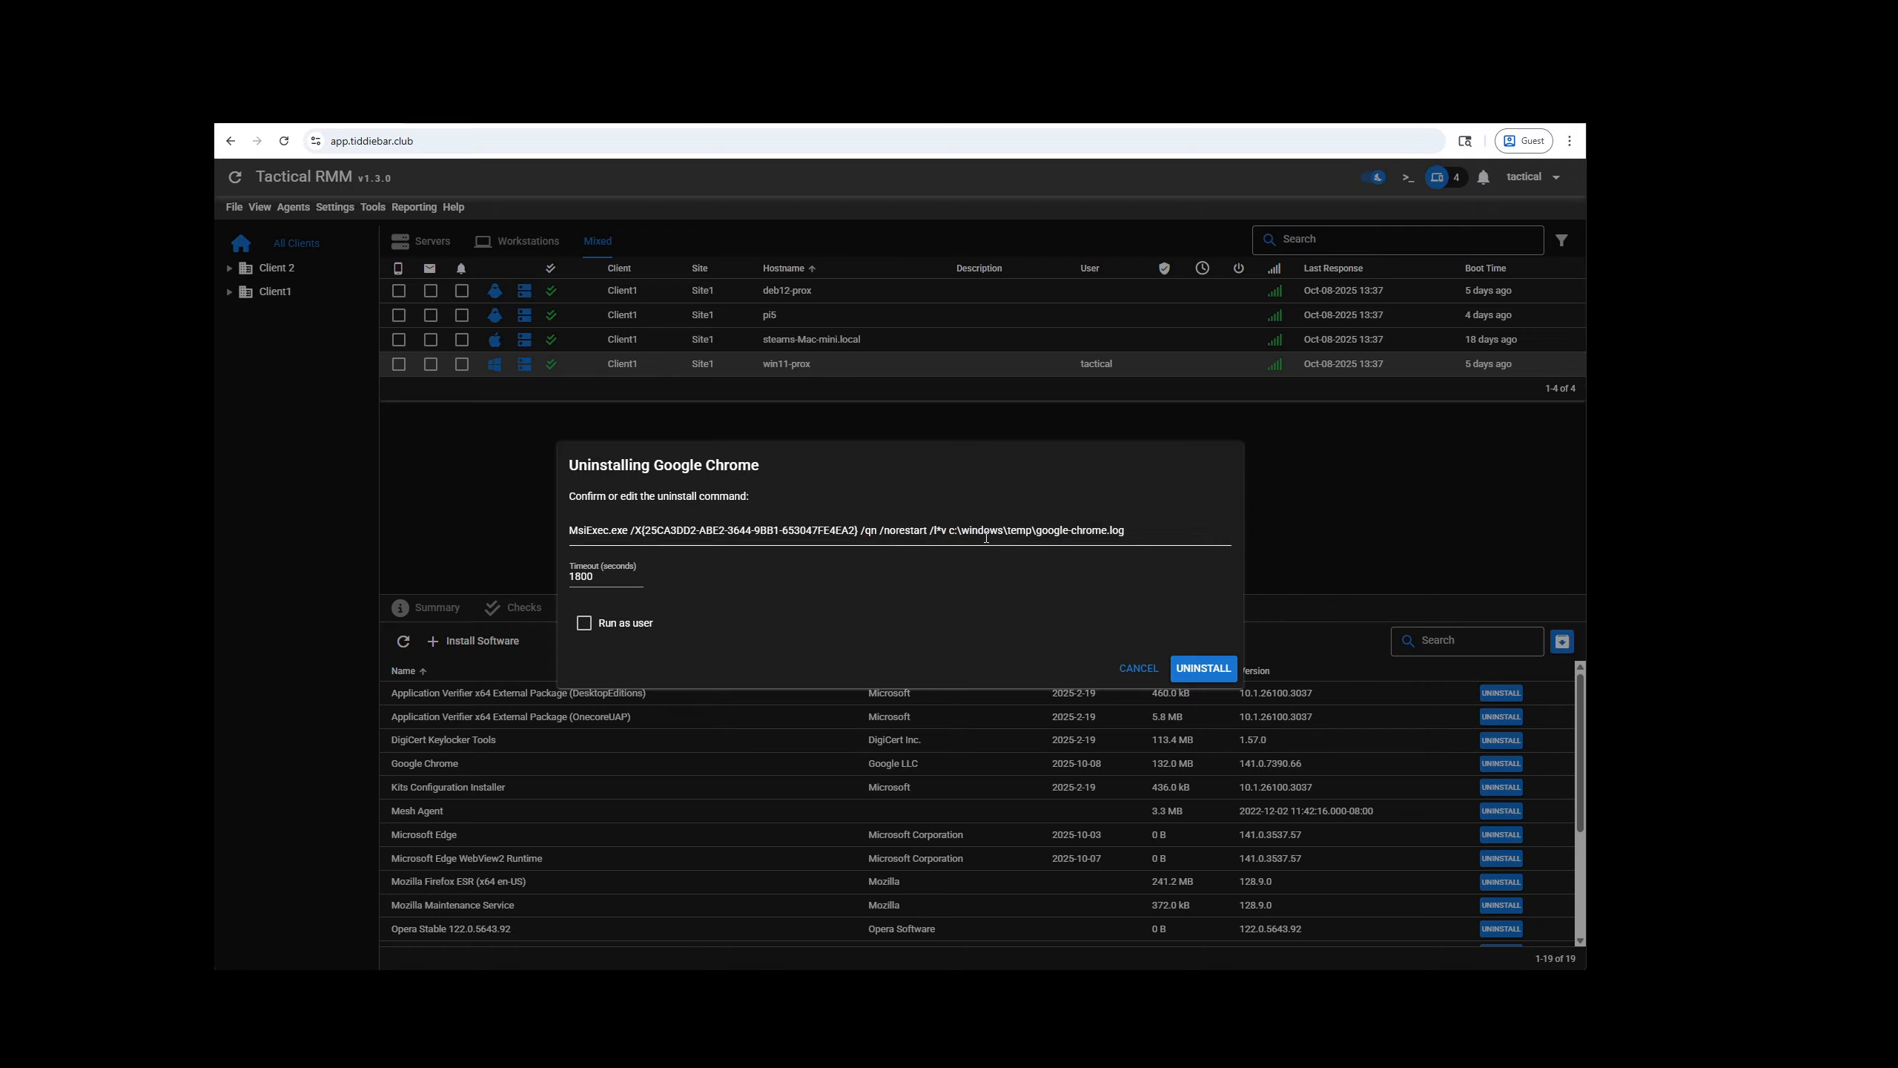
pyautogui.click(863, 532)
pyautogui.moveTo(865, 532); pyautogui.dragTo(928, 531)
pyautogui.click(908, 533)
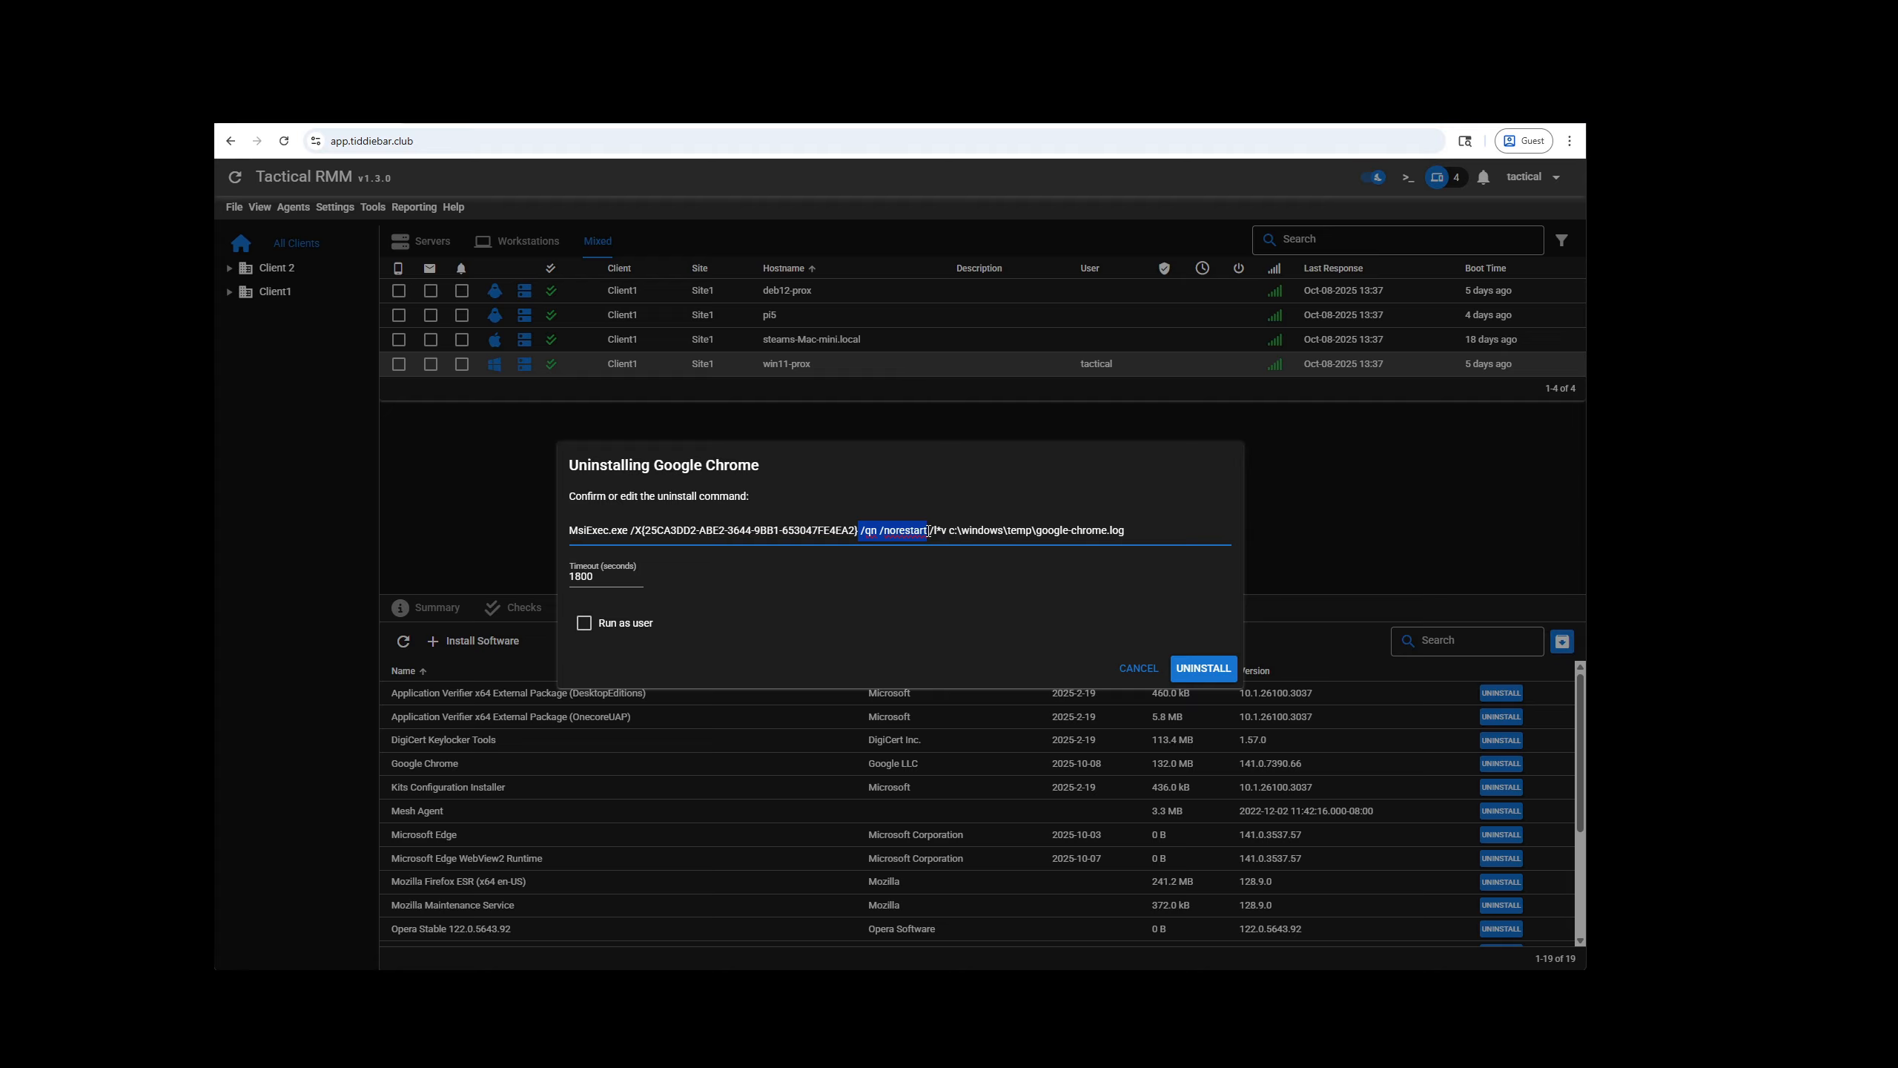
pyautogui.click(868, 568)
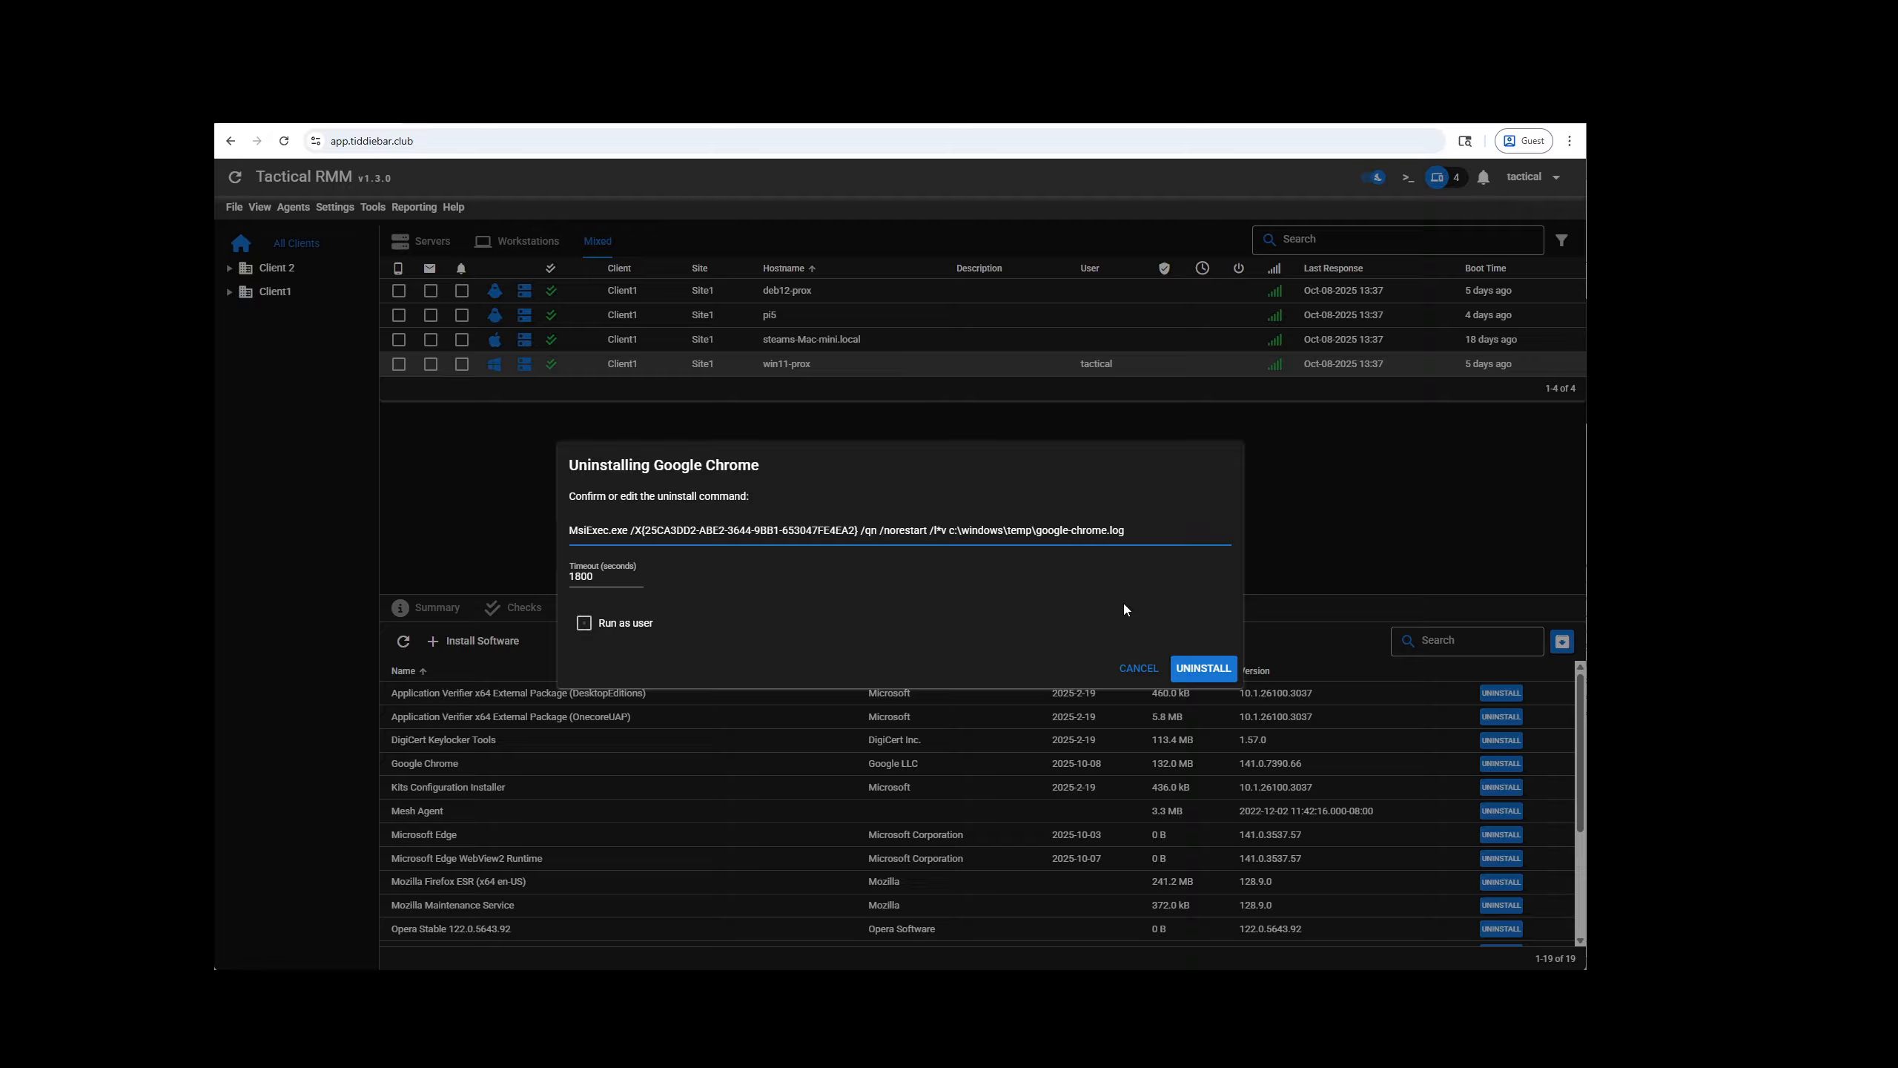
# Step: Run the Google Chrome uninstall on win11-prox and check it in the agent's history and refreshed software list
pyautogui.click(1210, 670)
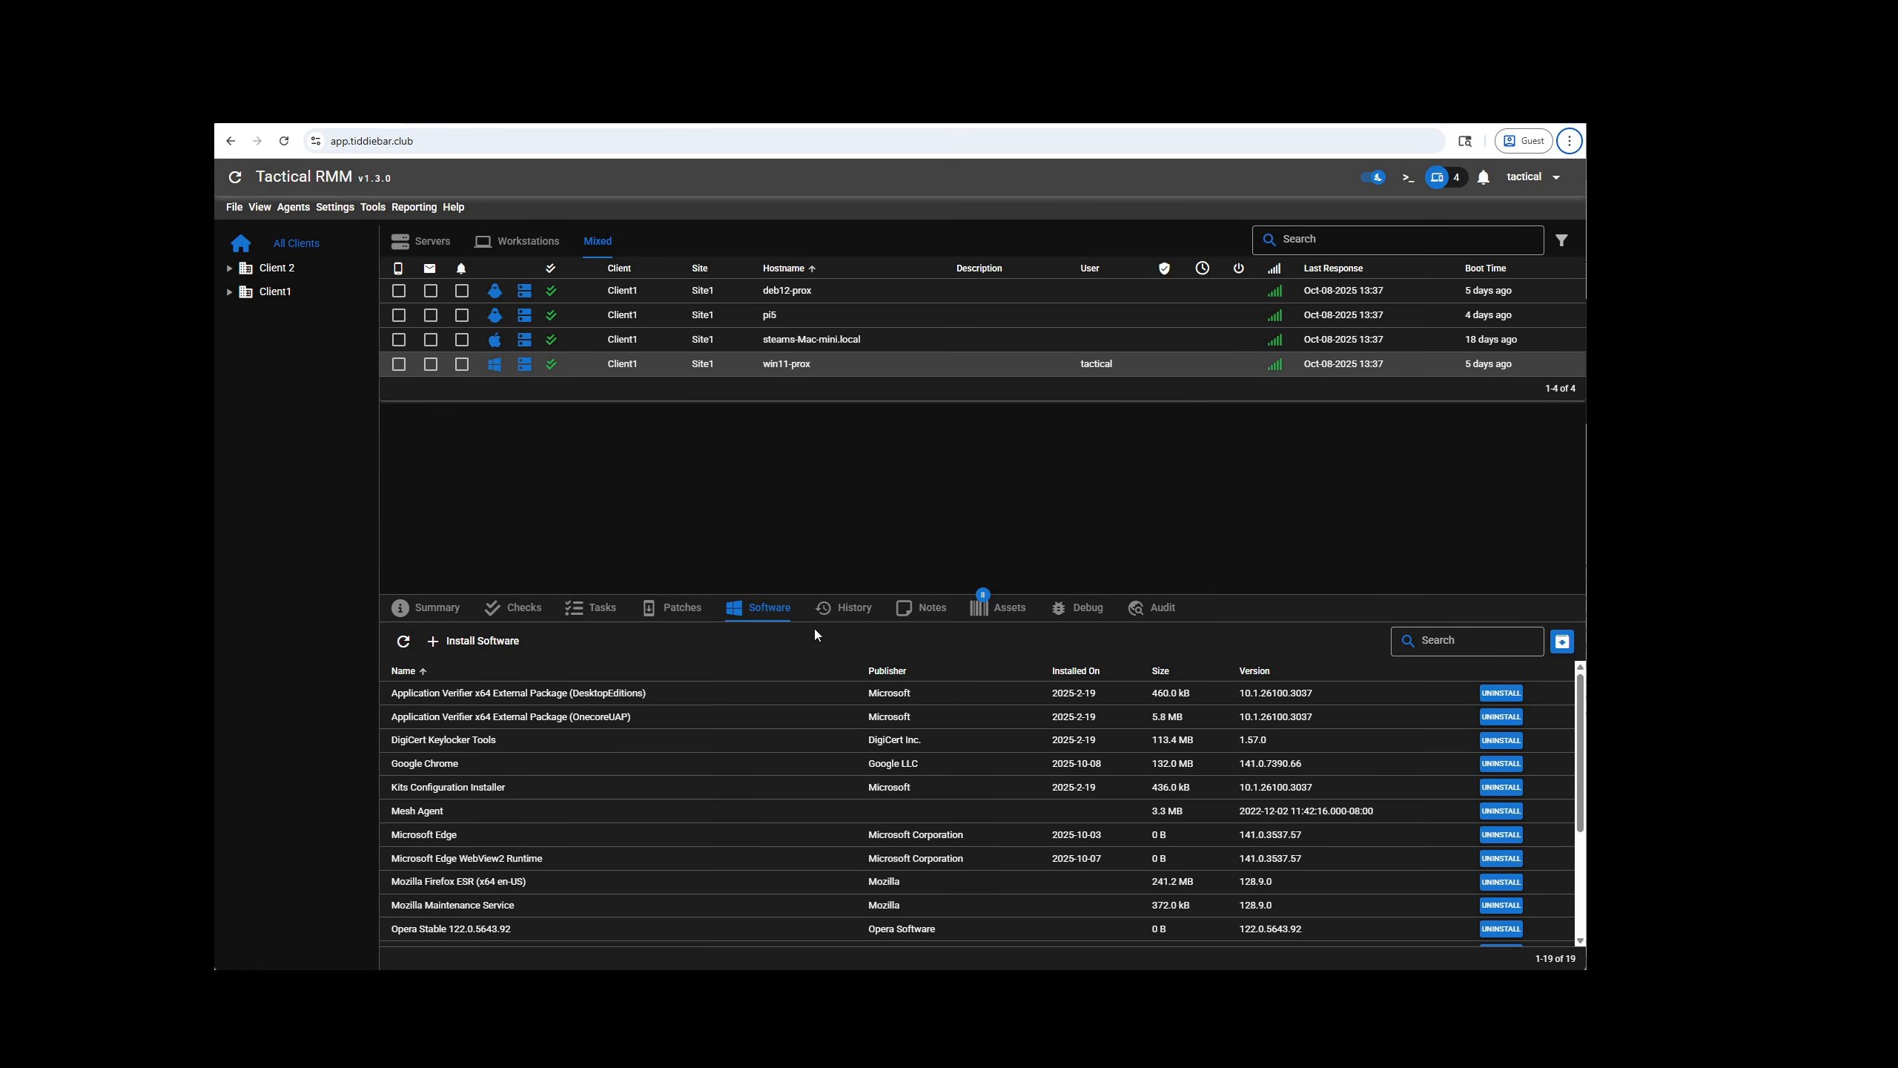
pyautogui.click(846, 607)
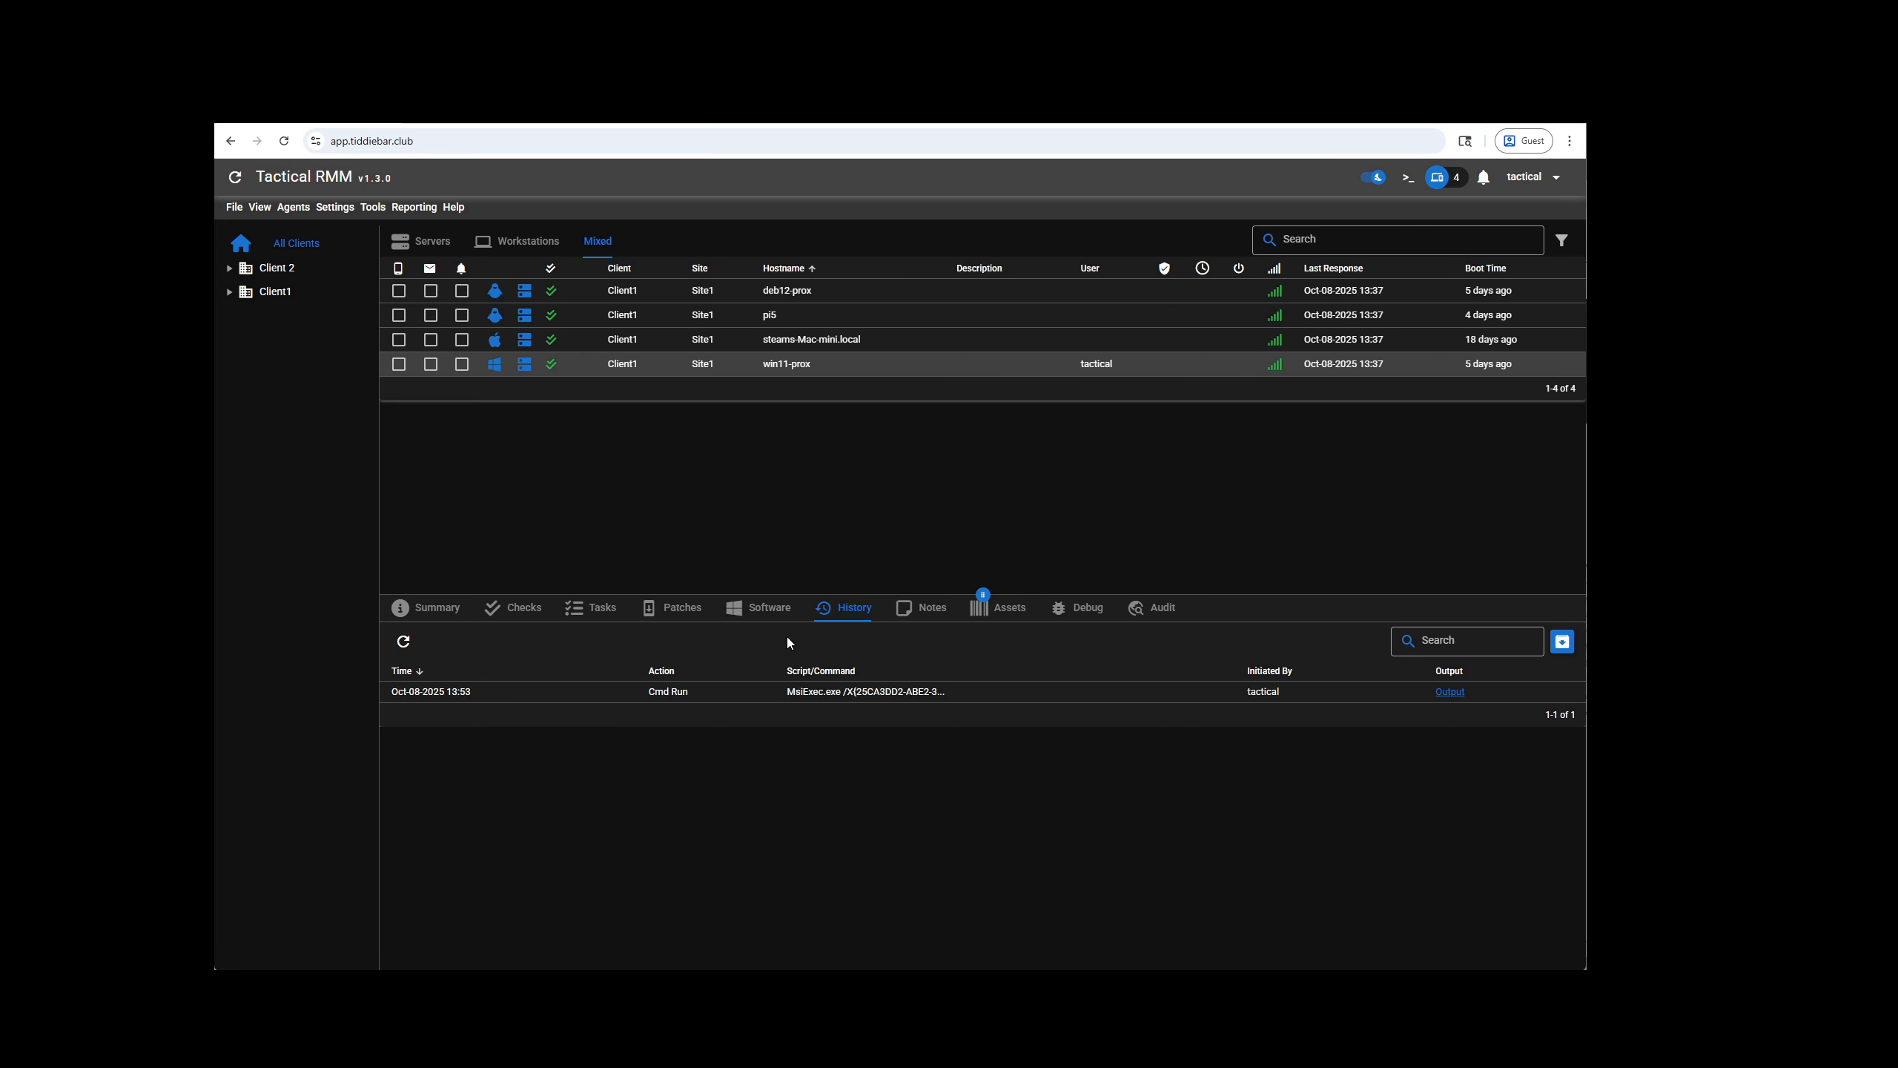
pyautogui.click(774, 612)
pyautogui.click(402, 641)
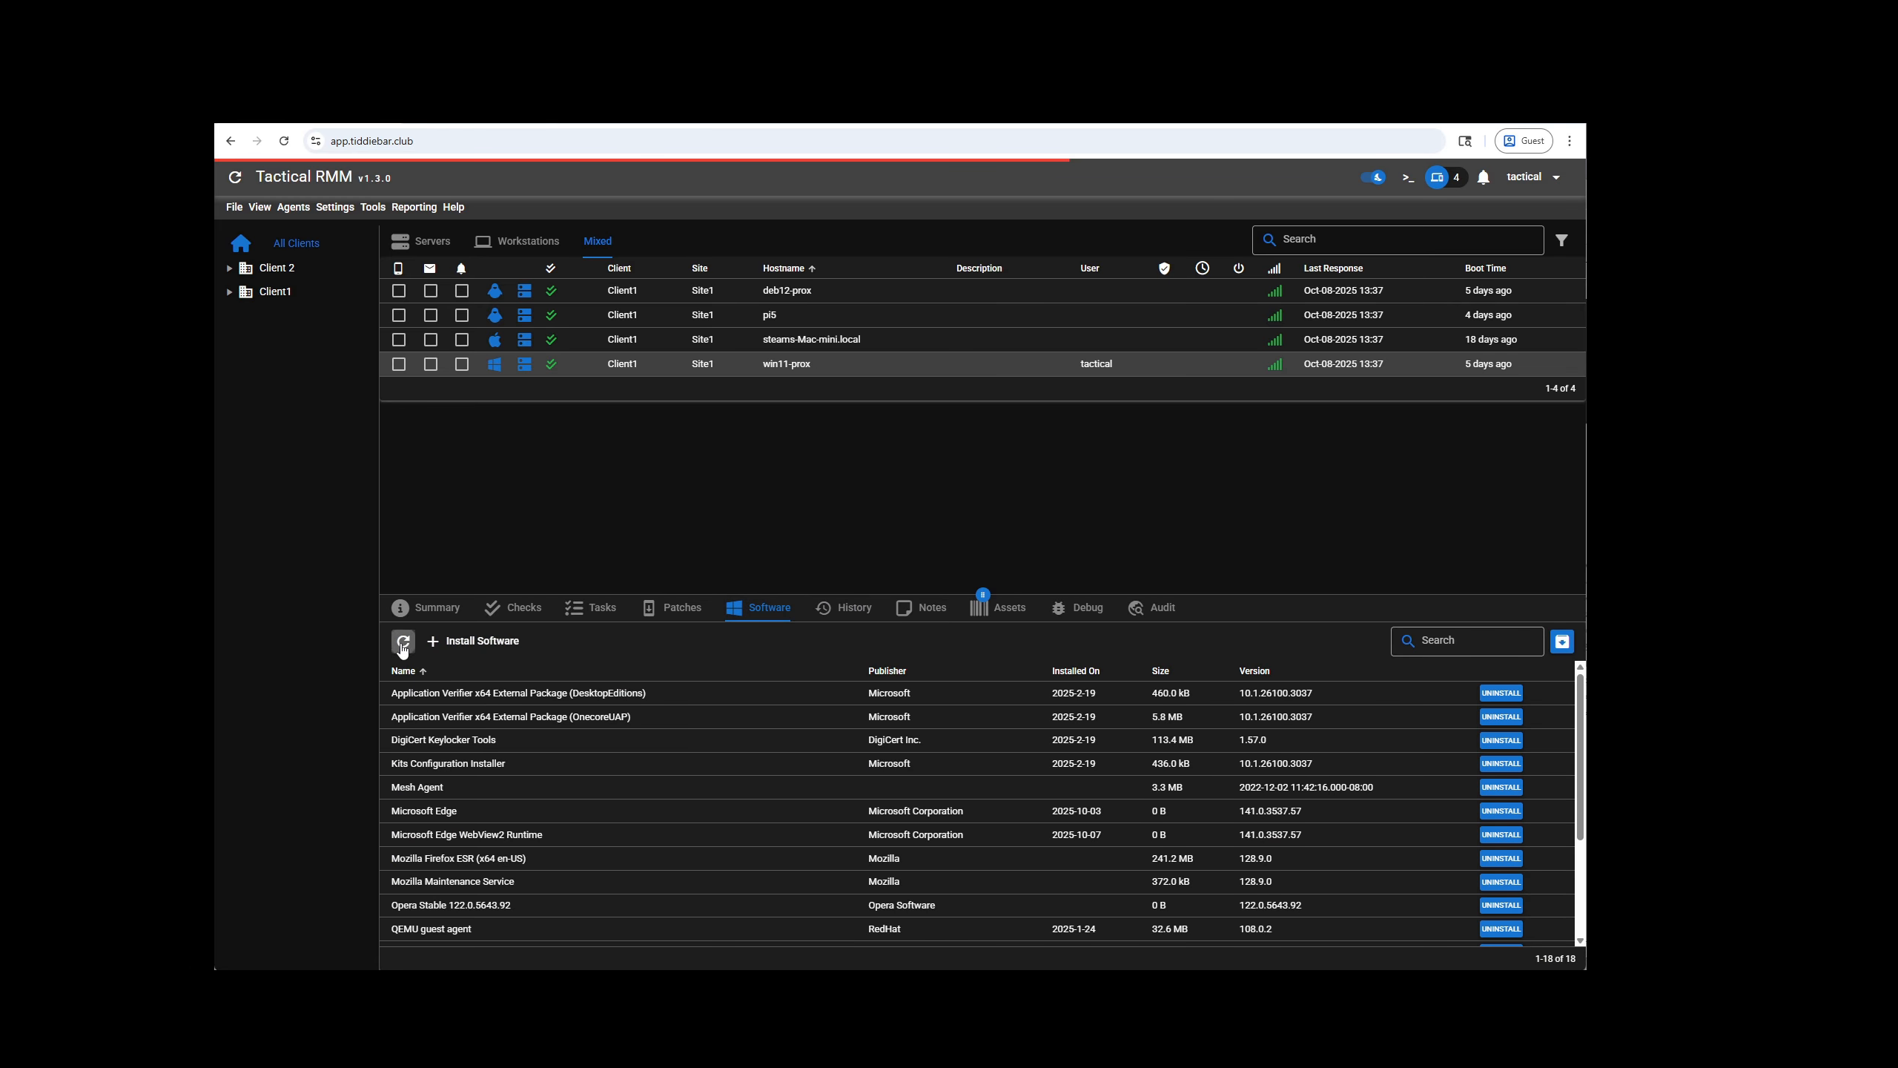
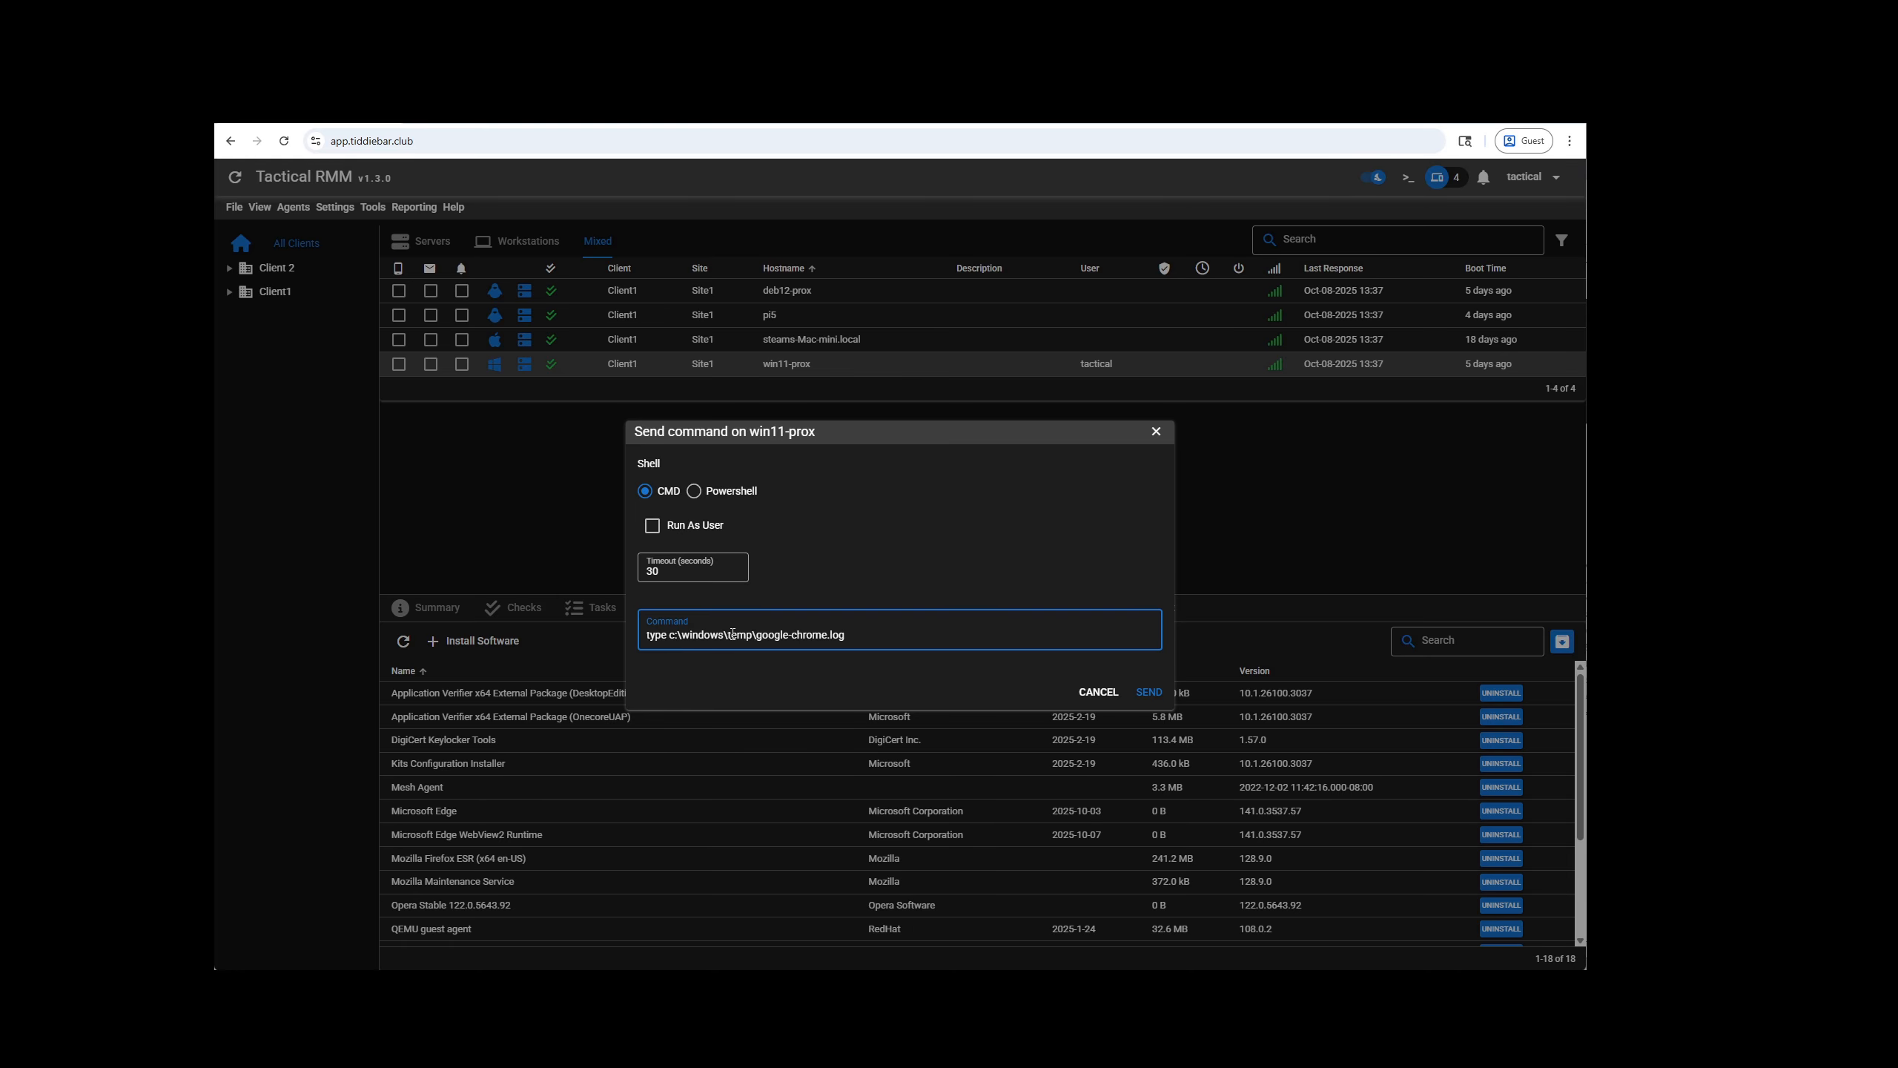
# Step: Send the CMD command type c:\windows\temp\google-chrome.log to win11-prox and review the log output
pyautogui.click(1147, 691)
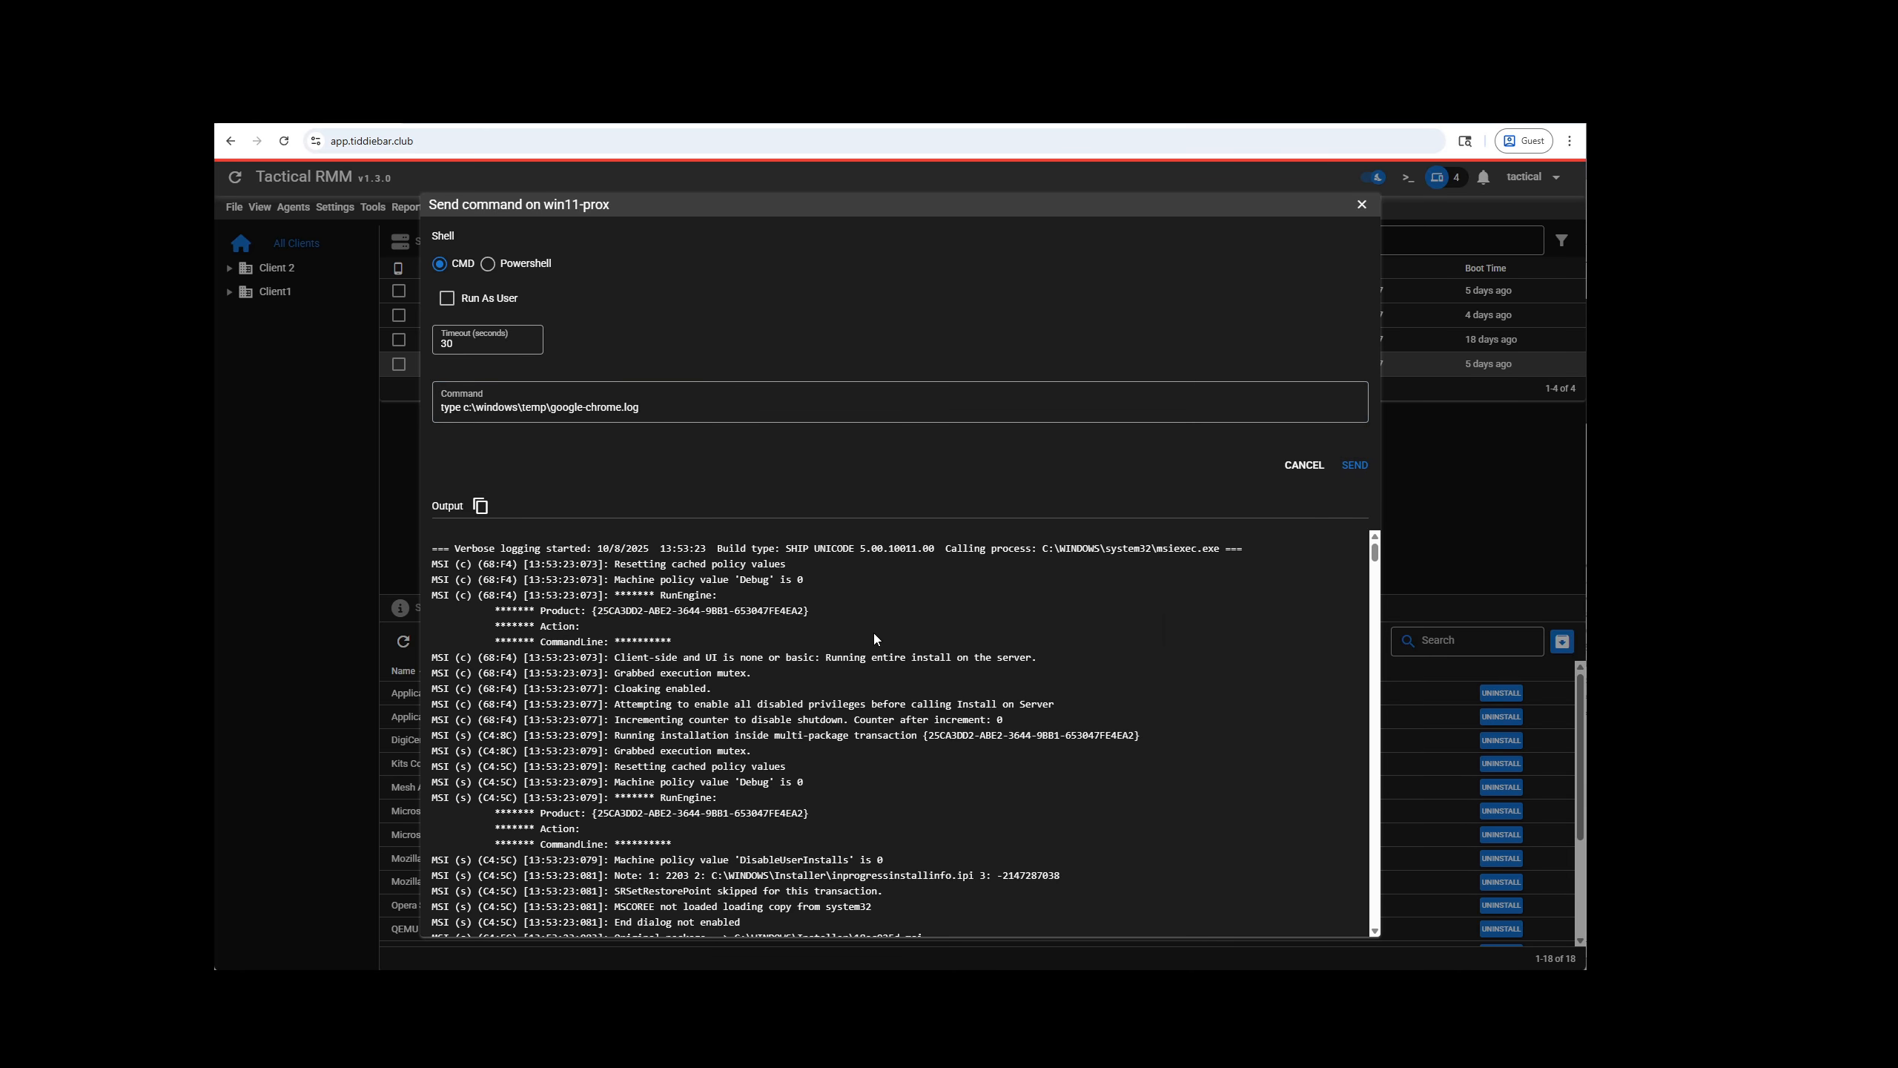
pyautogui.scroll(-10, 1263, 642)
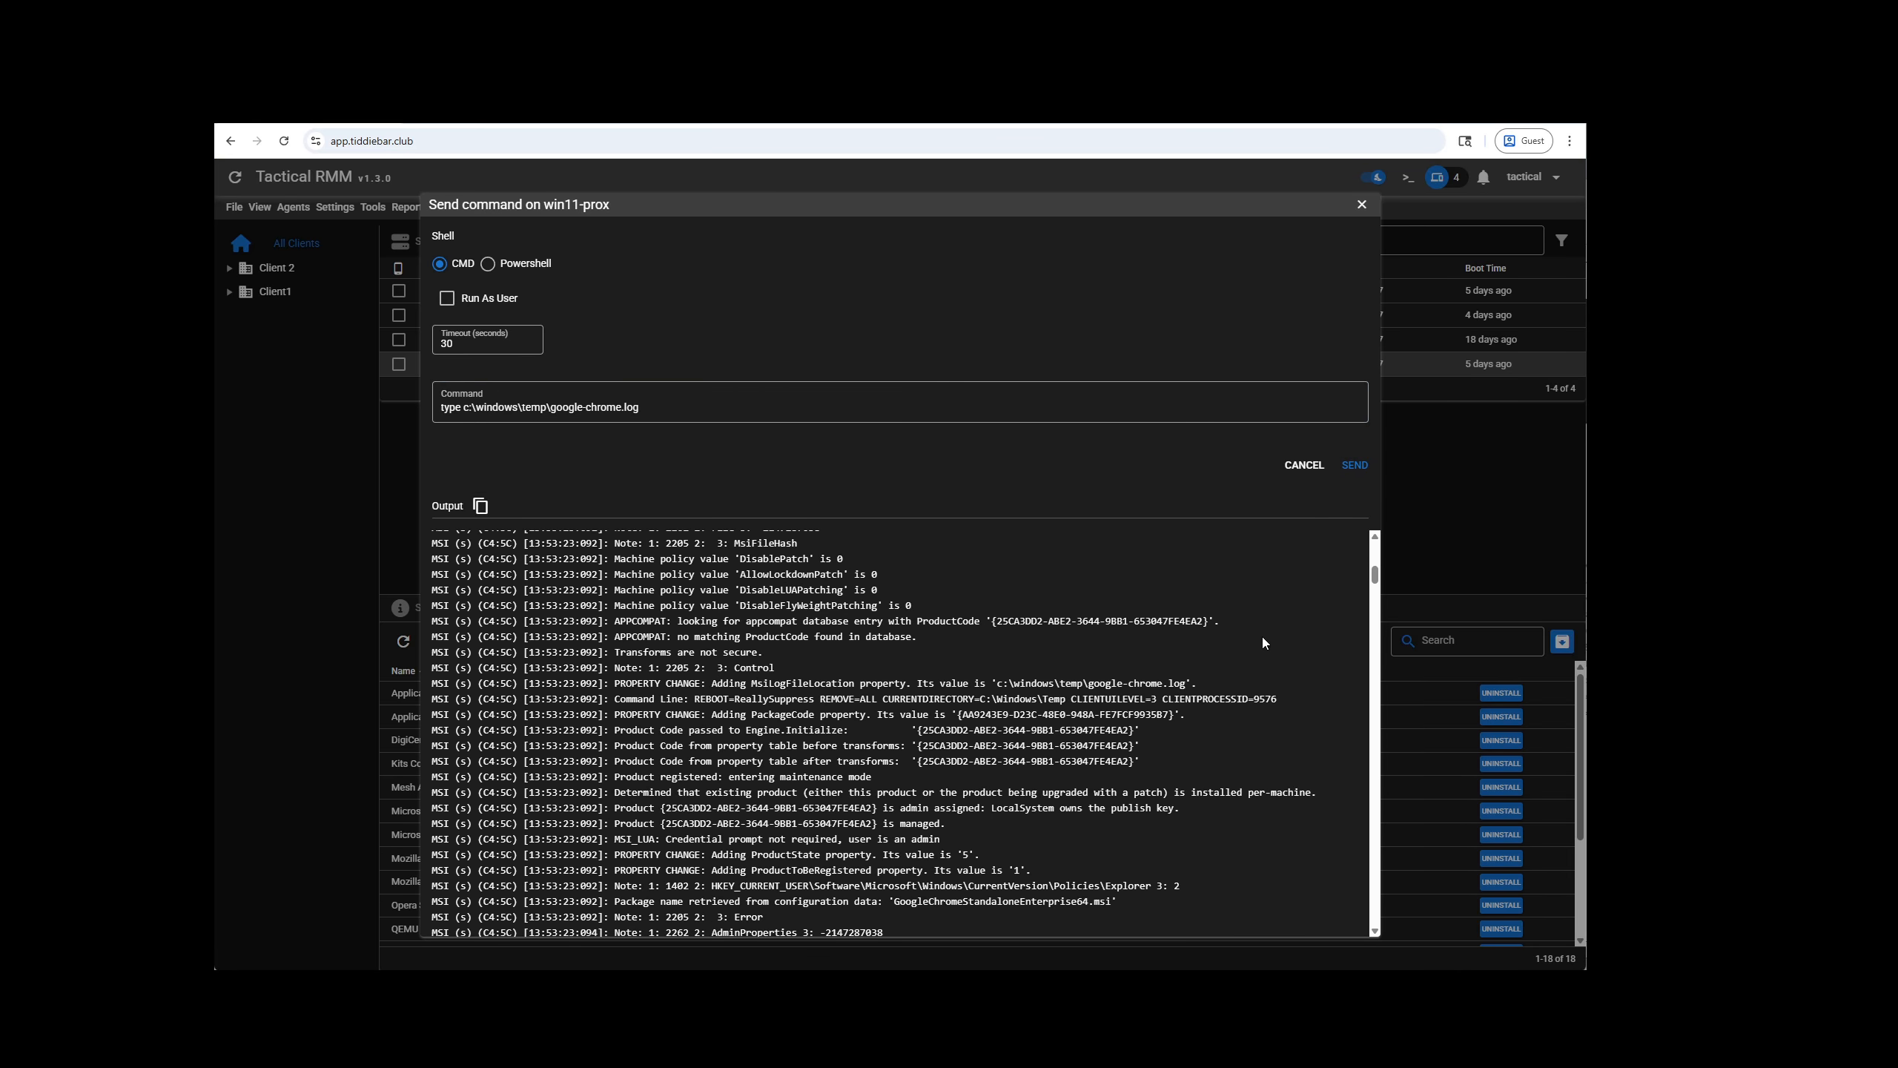
pyautogui.scroll(-20, 1338, 575)
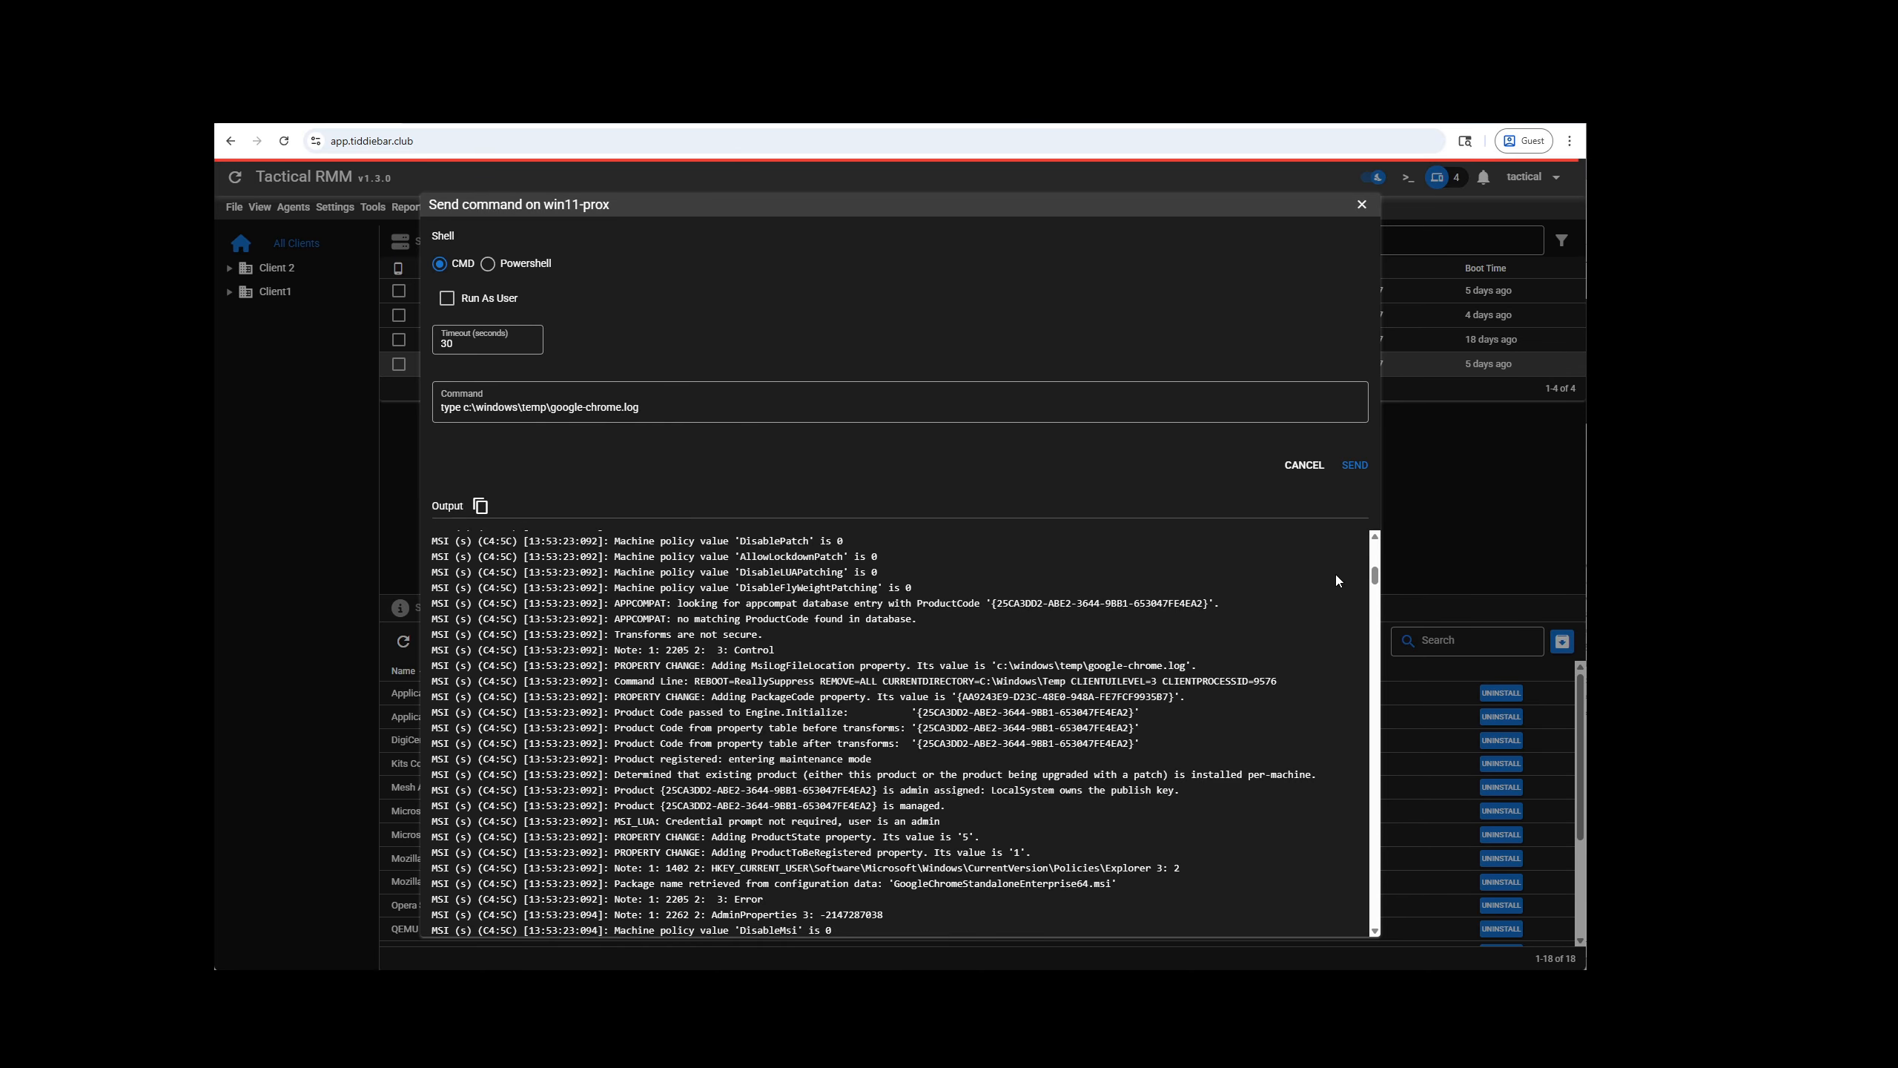
pyautogui.click(1361, 204)
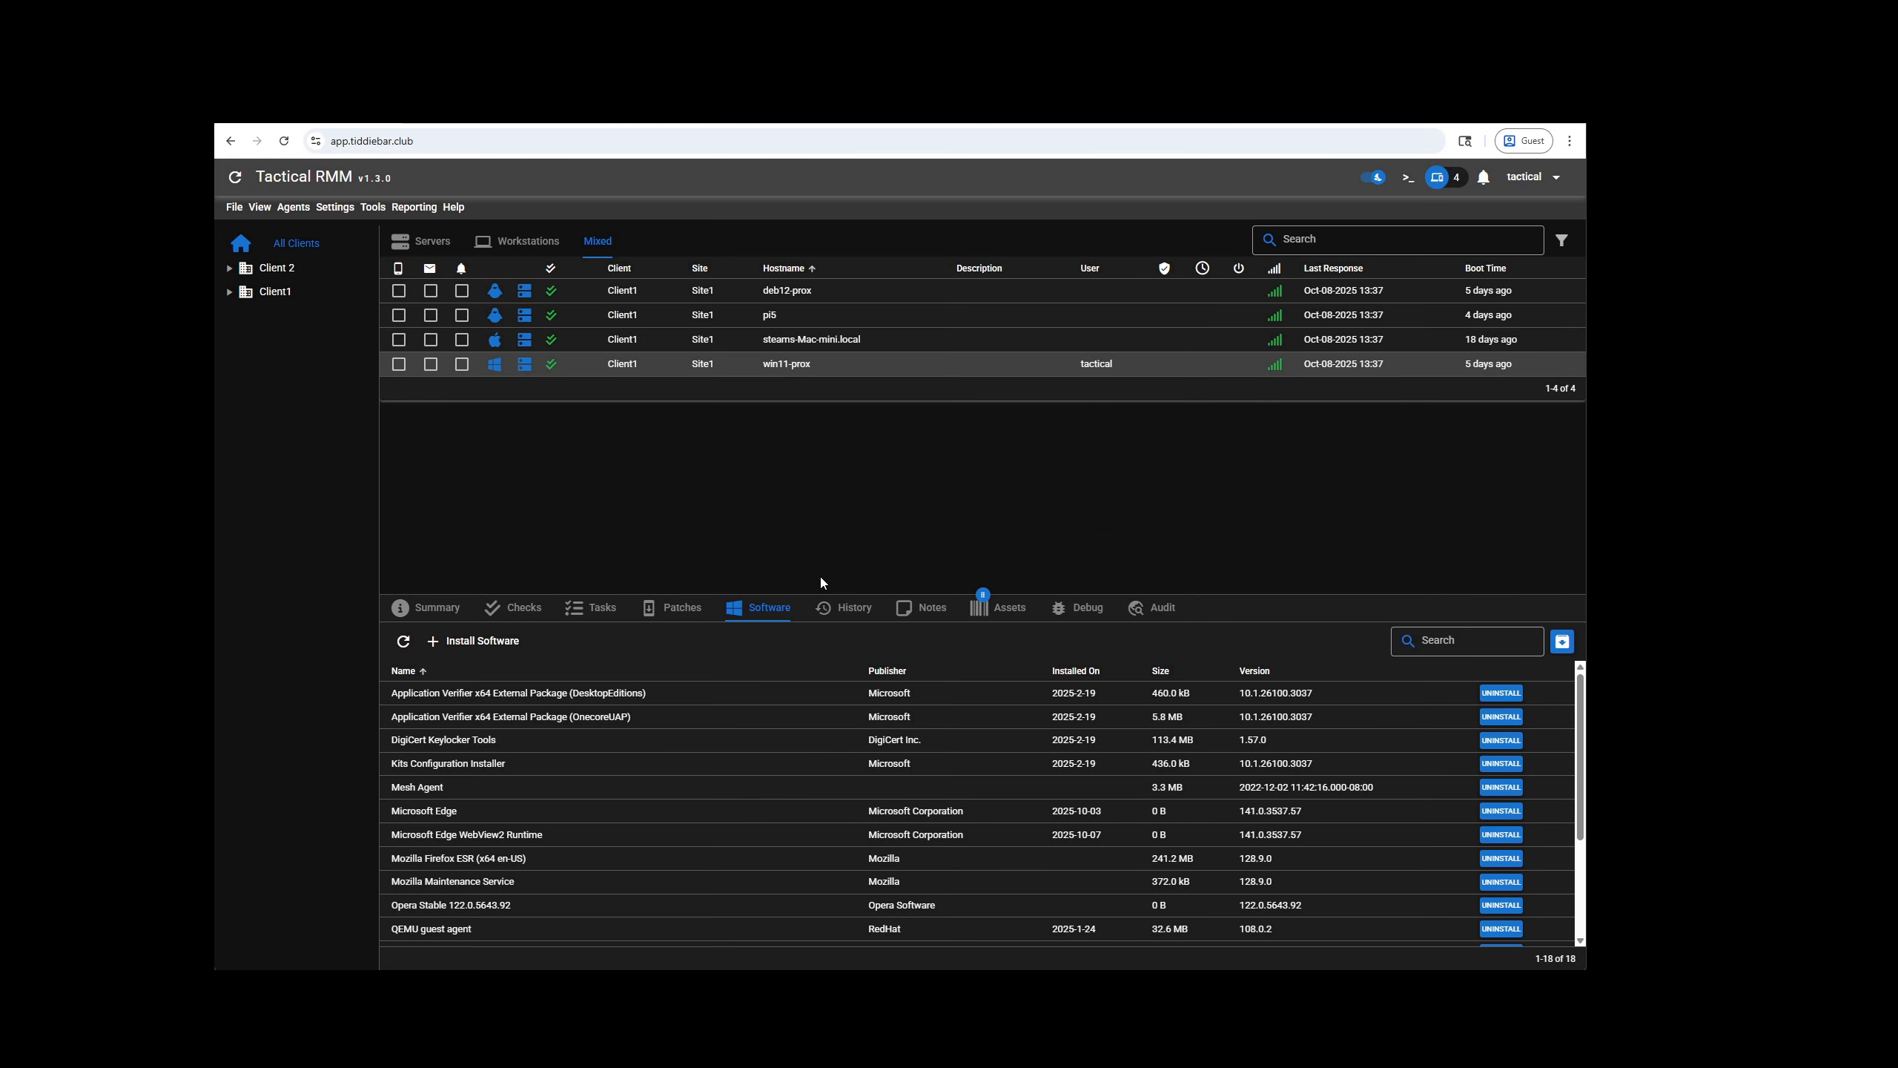
# Step: Start a new role in the permissions manager and tick the Manage Software and Send Command permissions without saving it
pyautogui.click(352, 210)
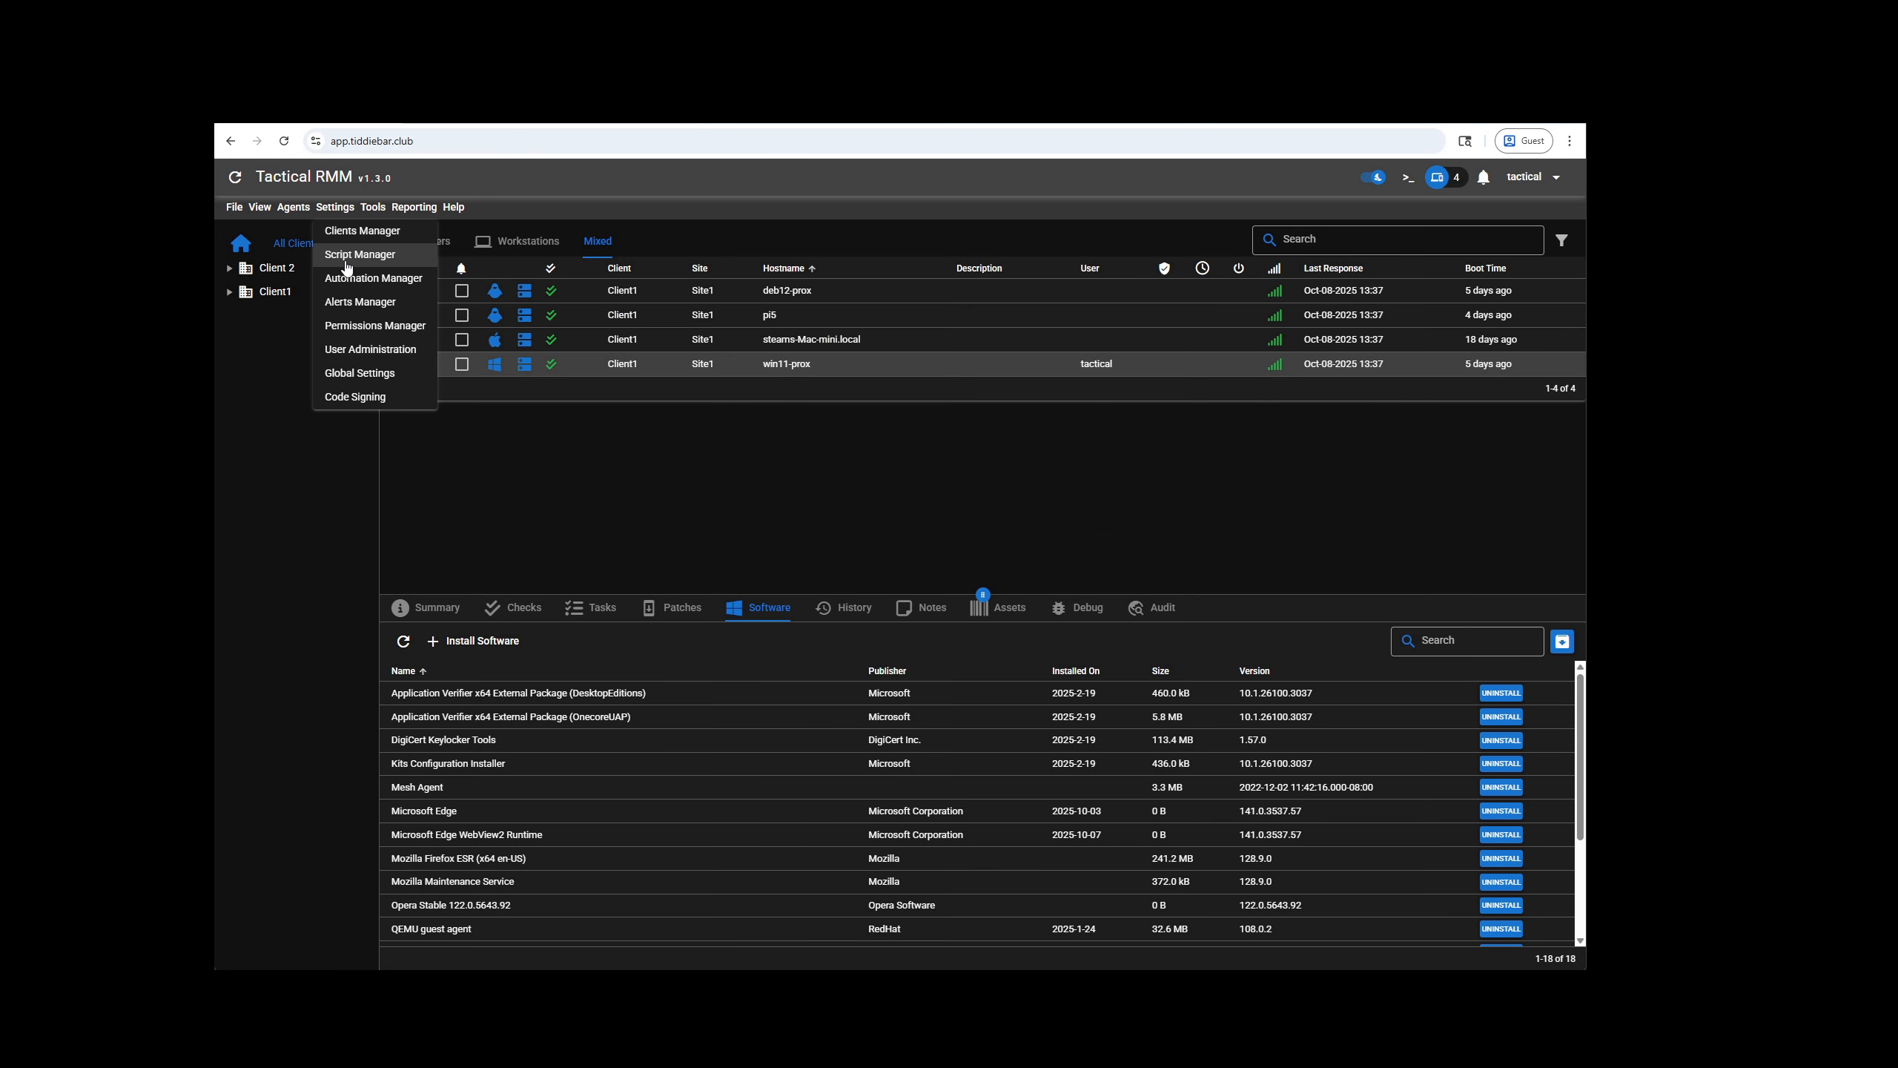
pyautogui.click(377, 328)
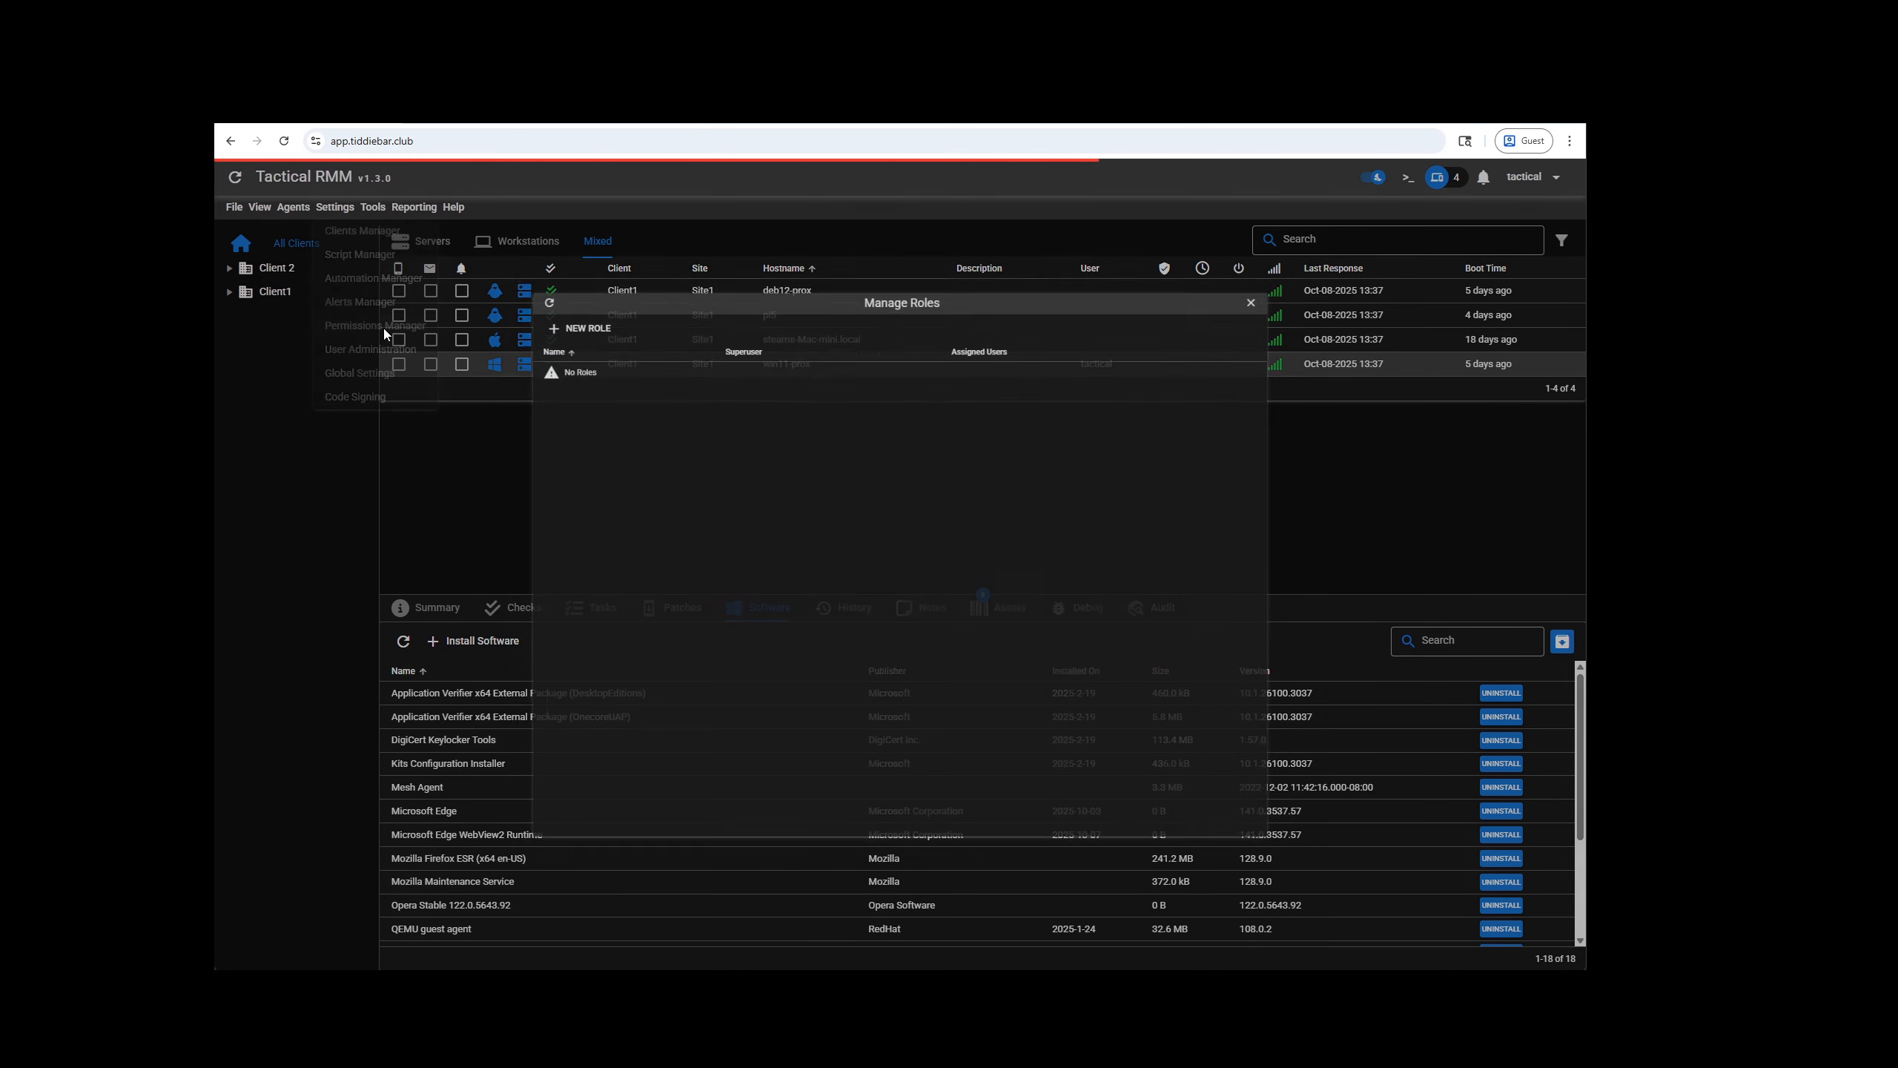
pyautogui.click(546, 298)
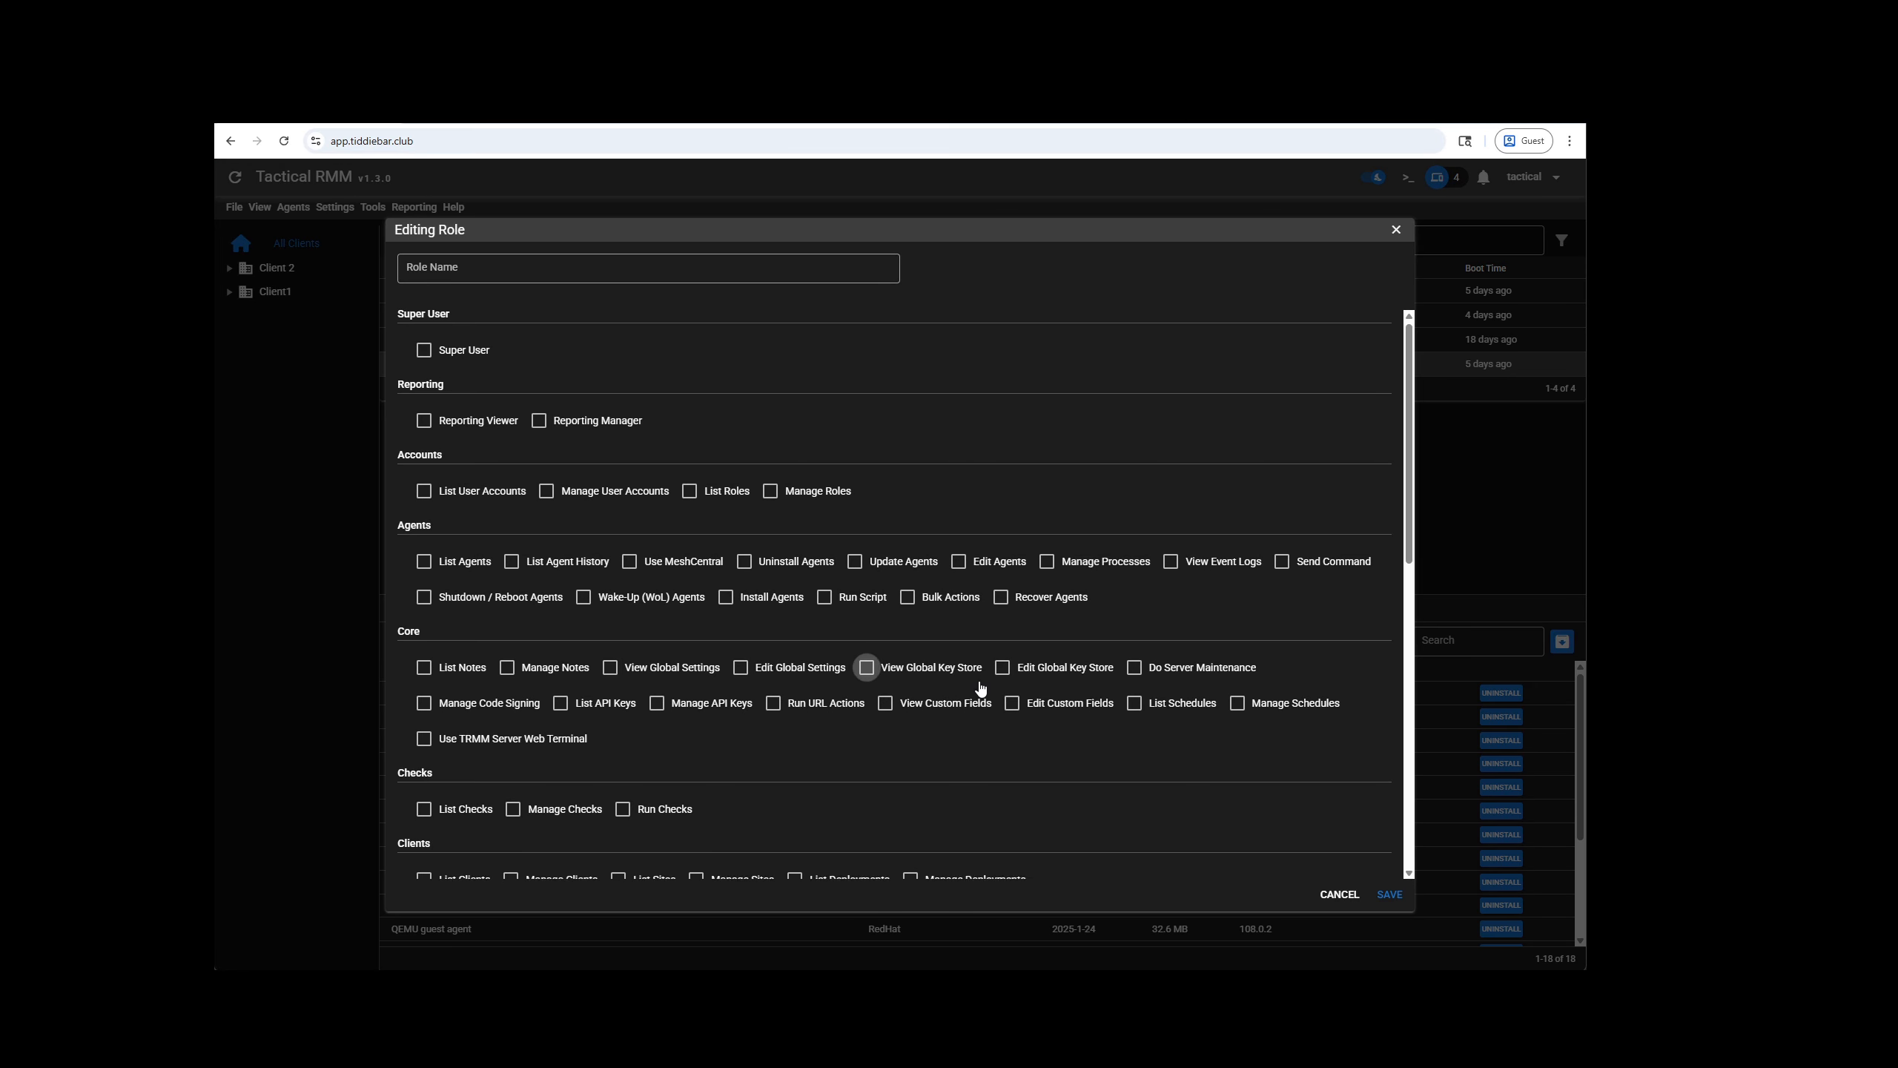
pyautogui.scroll(-10, 981, 684)
pyautogui.click(573, 779)
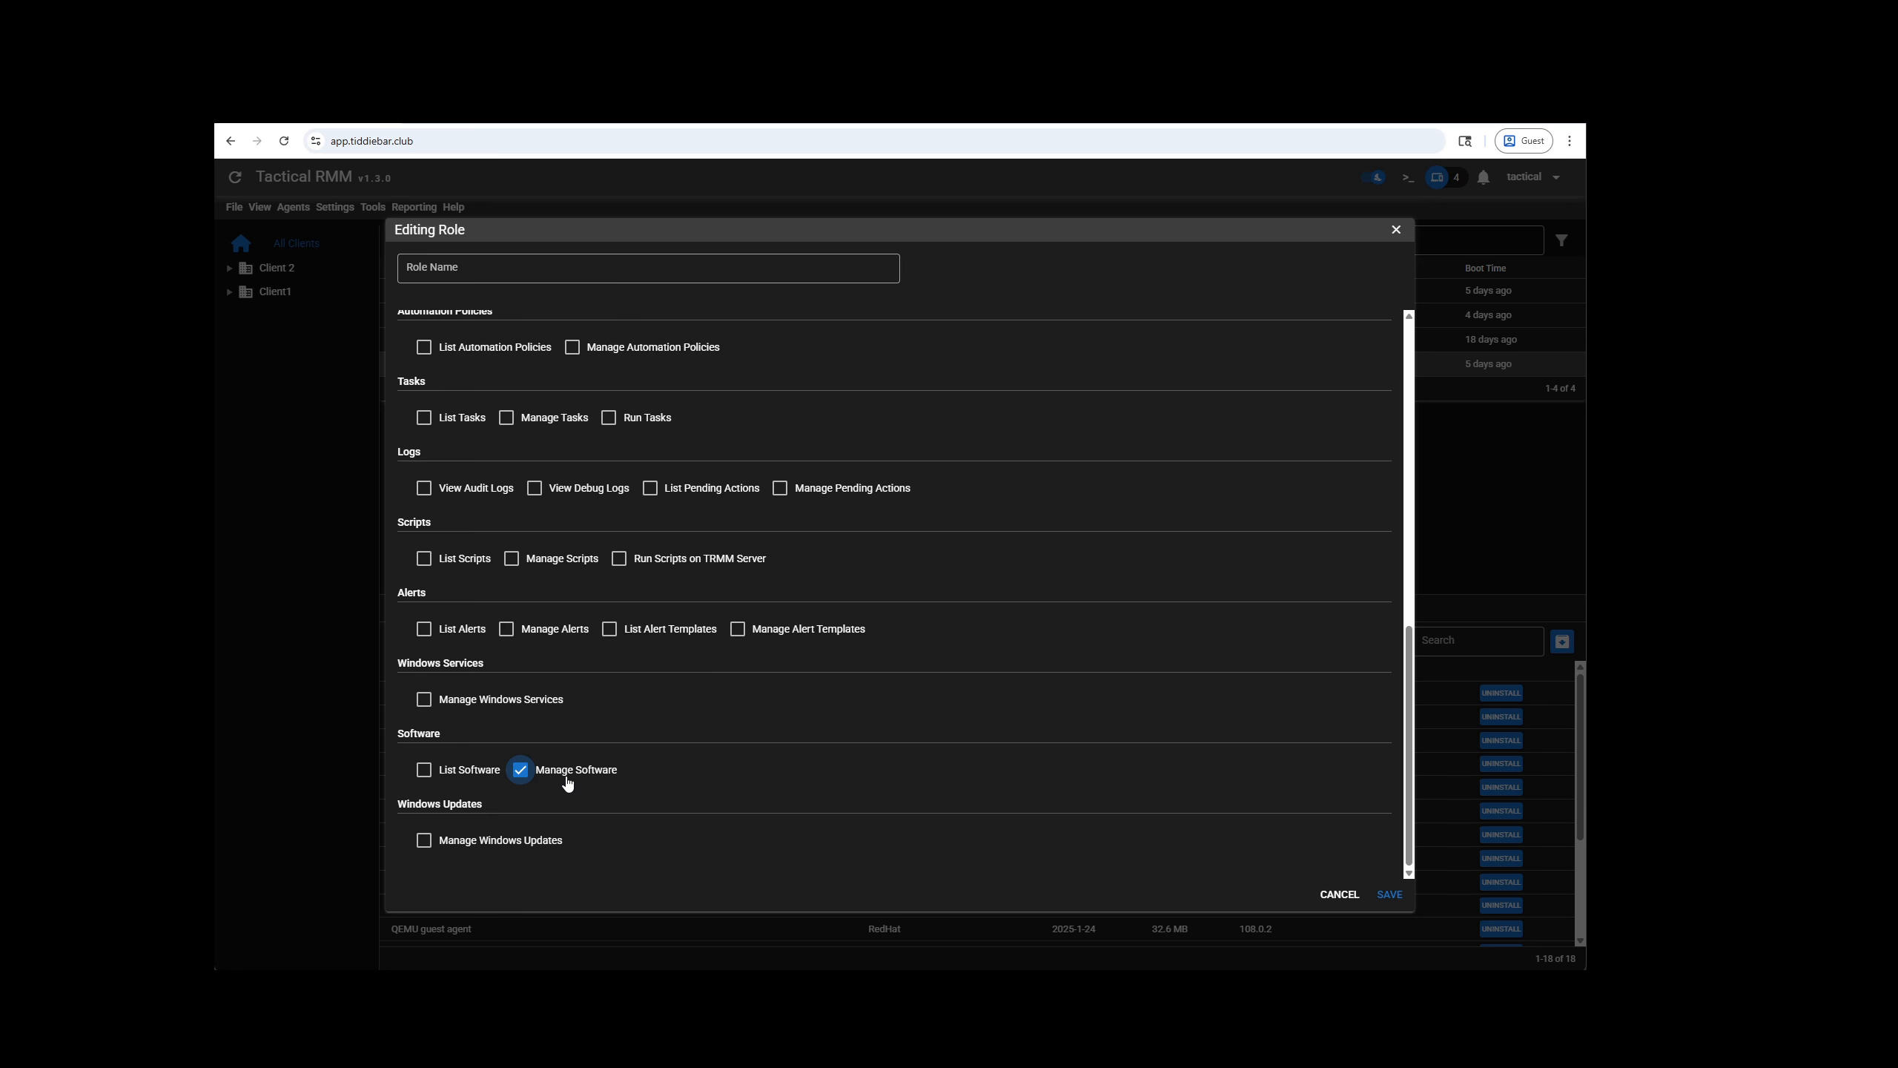
pyautogui.scroll(10, 568, 782)
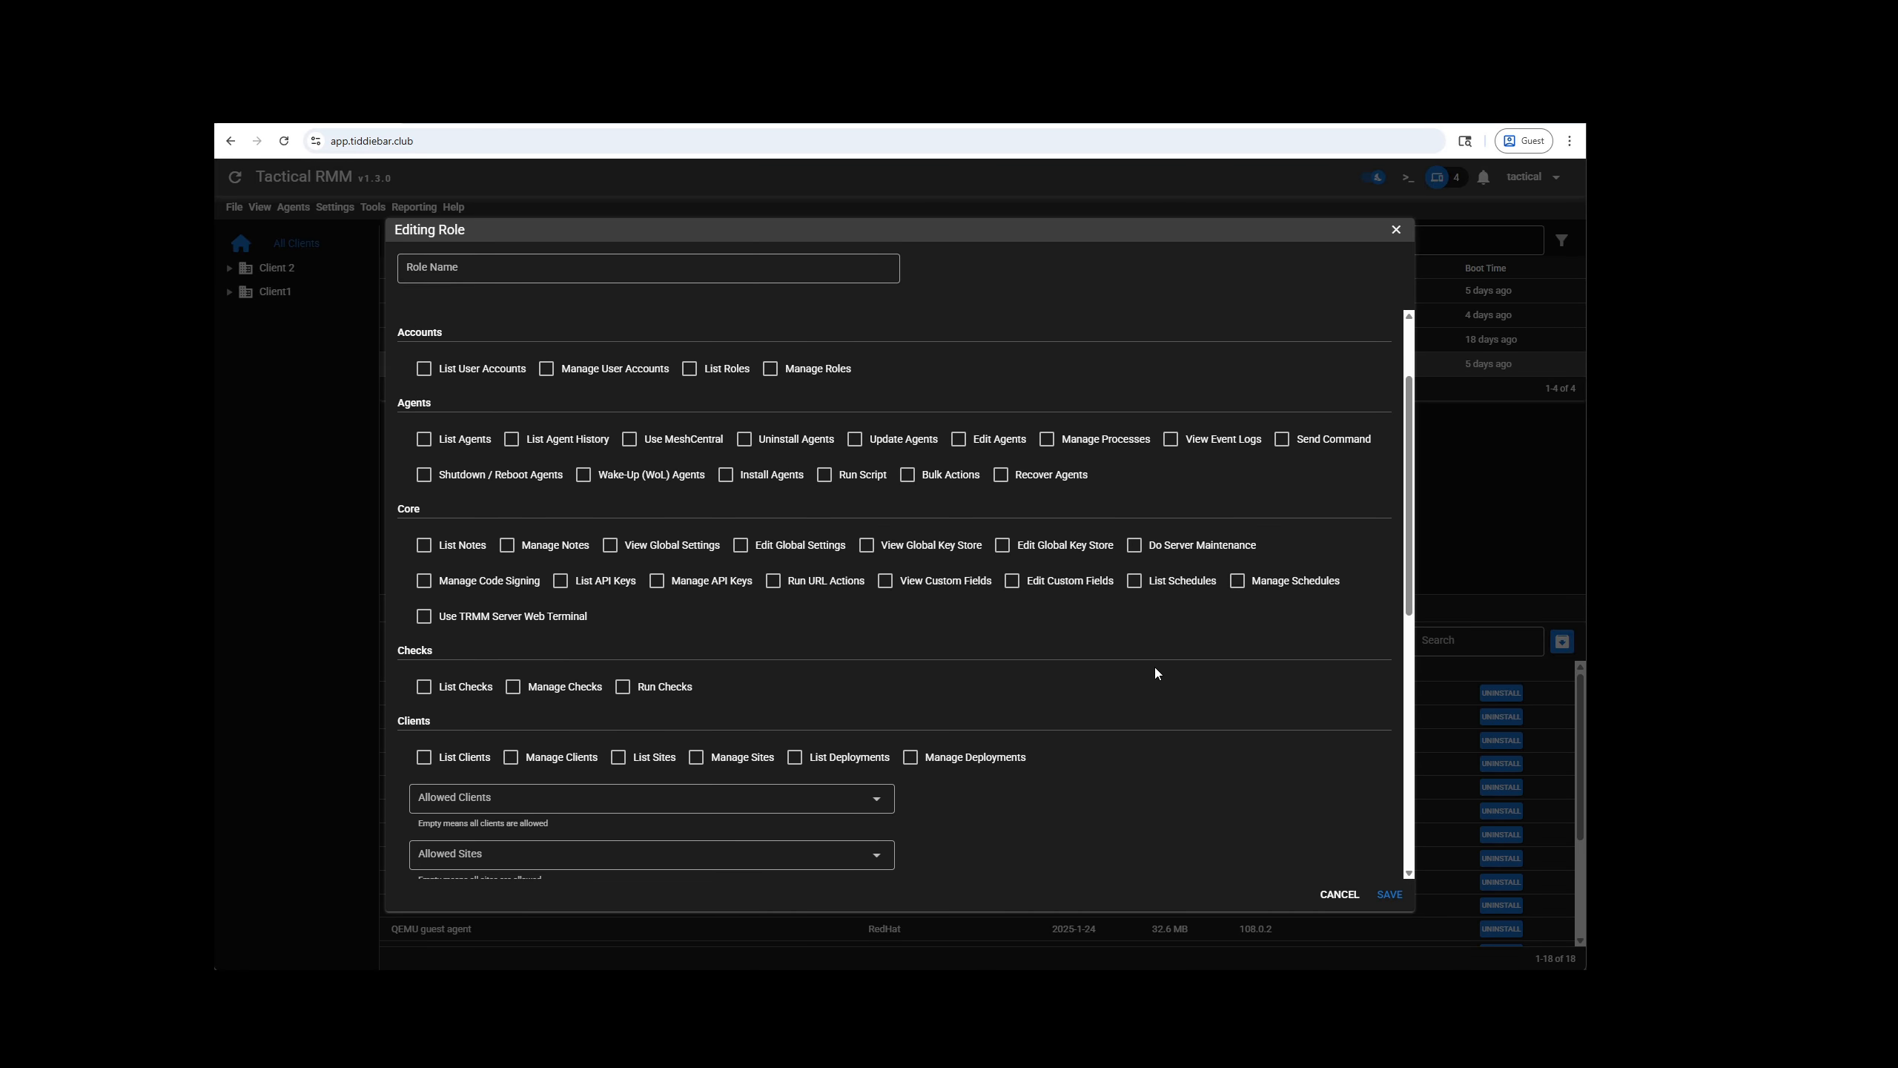
pyautogui.click(1282, 441)
pyautogui.press('alt')
pyautogui.scroll(-7, 1219, 641)
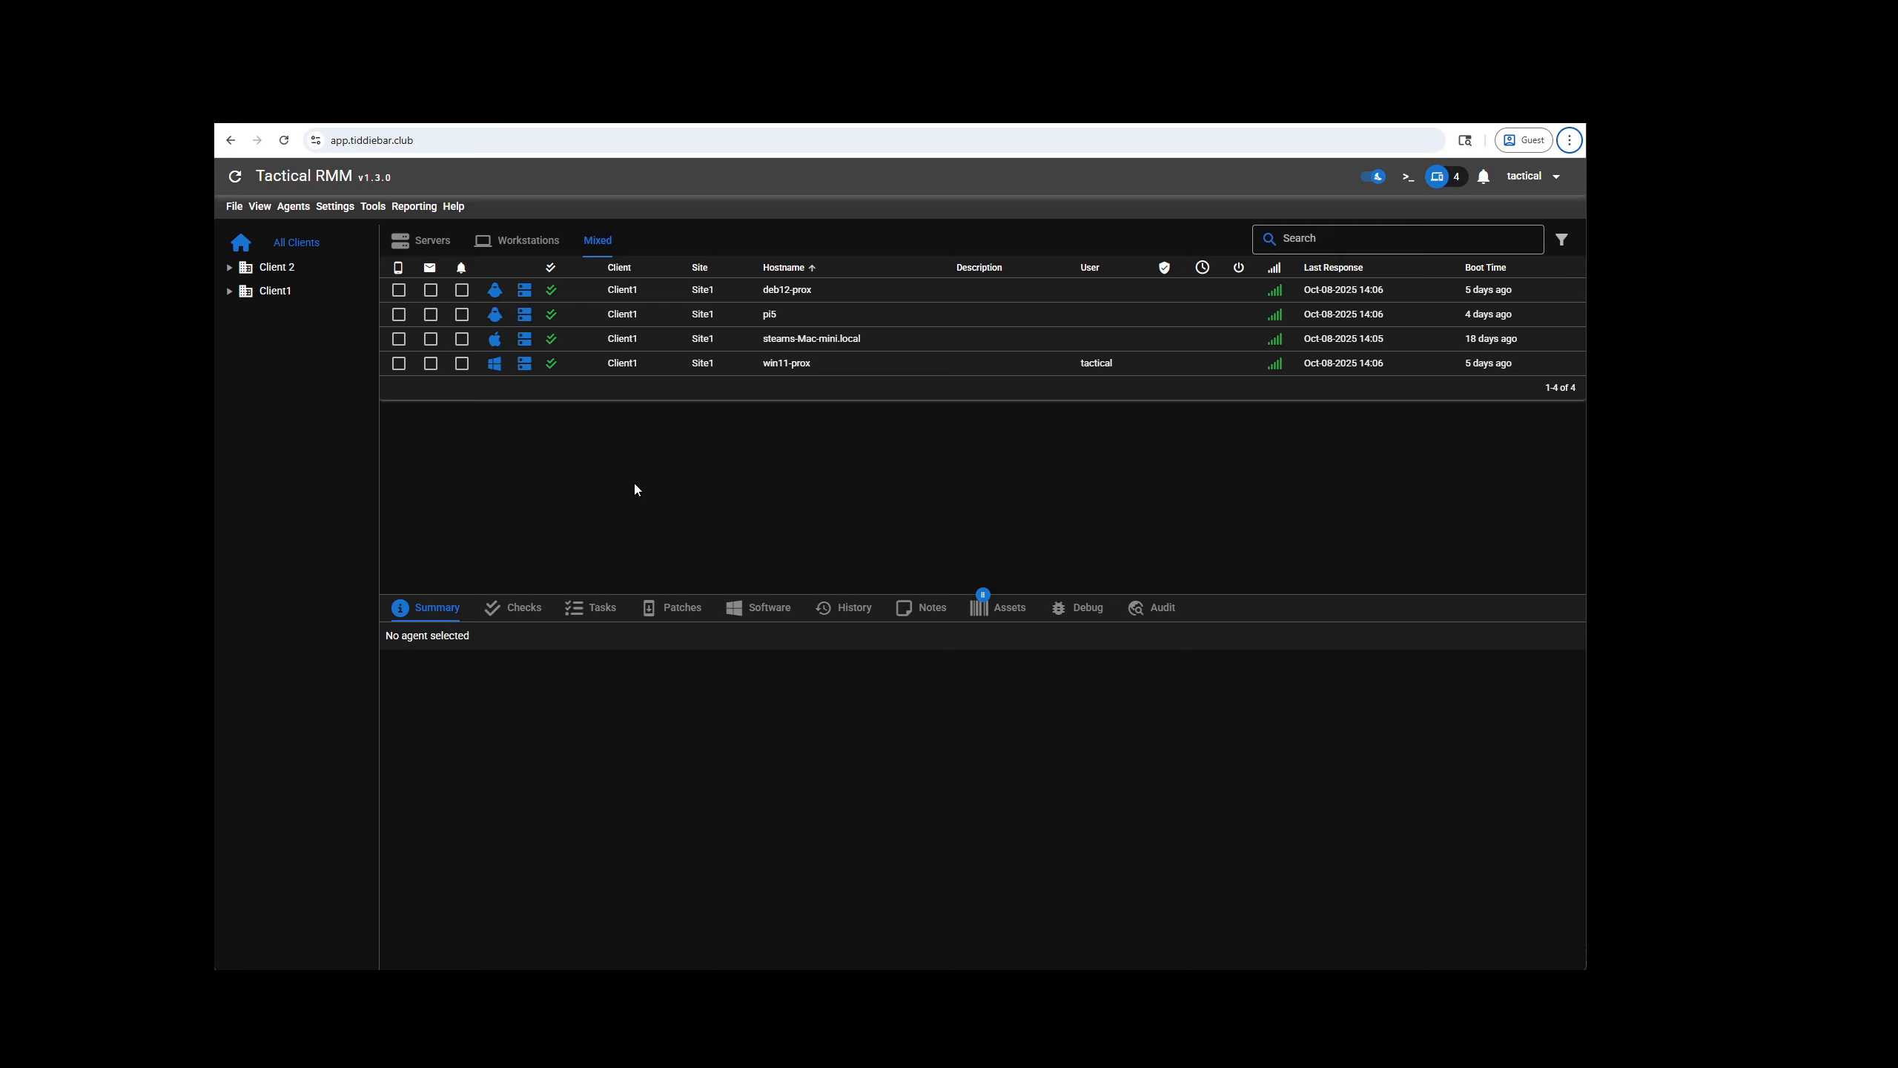
# Step: Hide the Shell, Platforms, Name, Default Args, Category and Description columns in the Script Manager
pyautogui.click(335, 206)
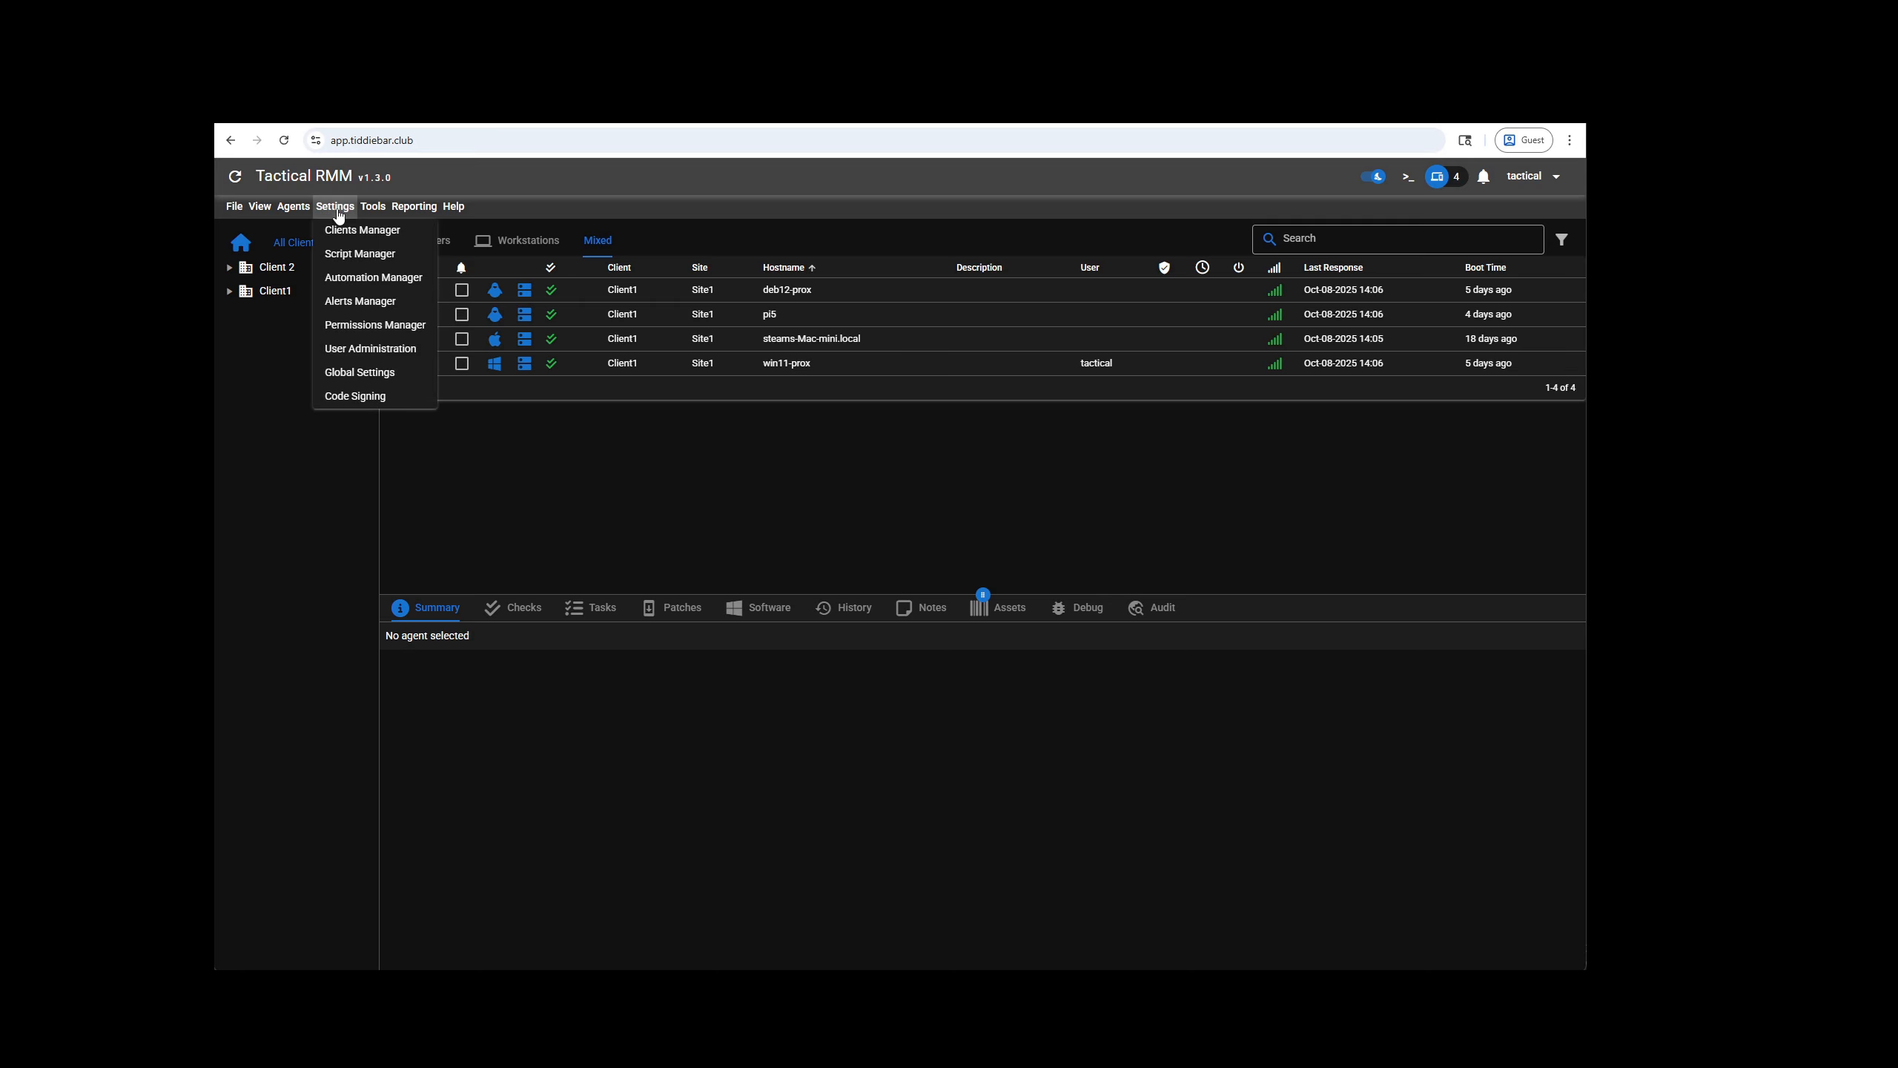
pyautogui.click(351, 255)
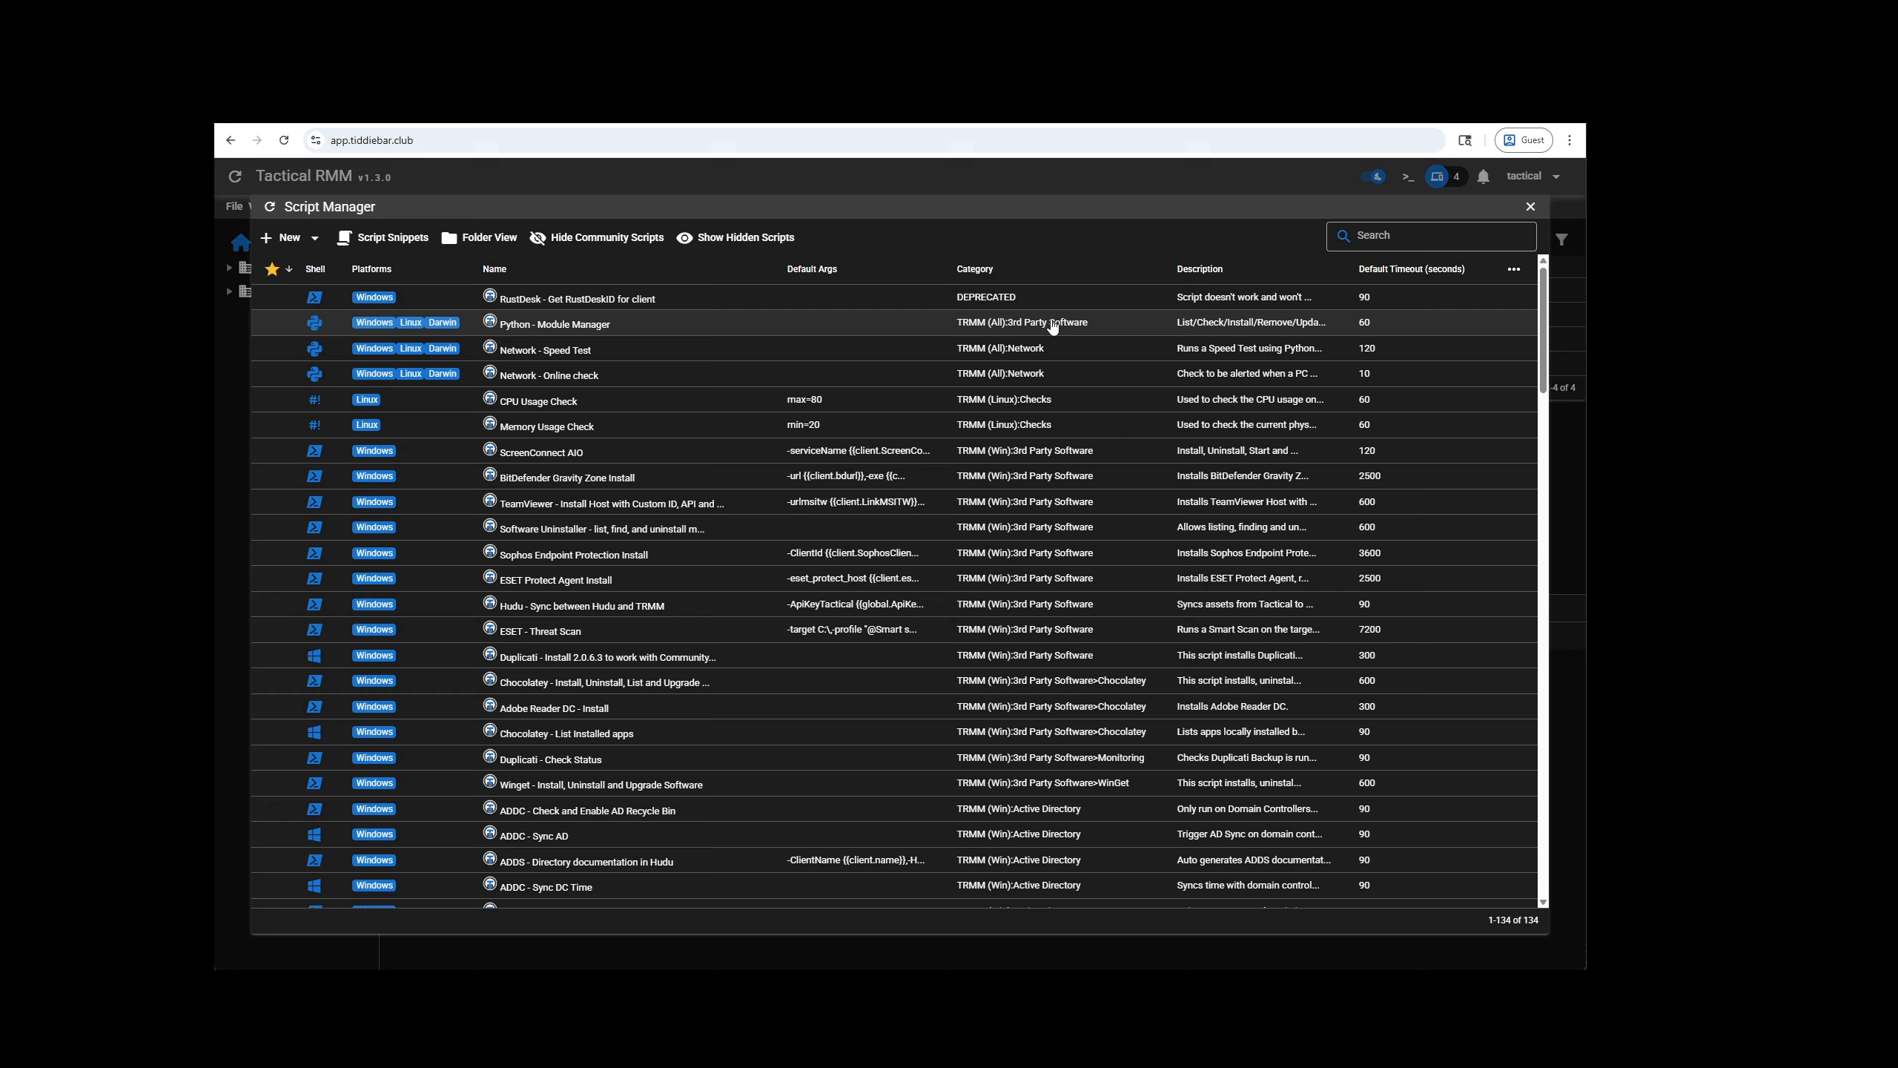
pyautogui.click(1513, 272)
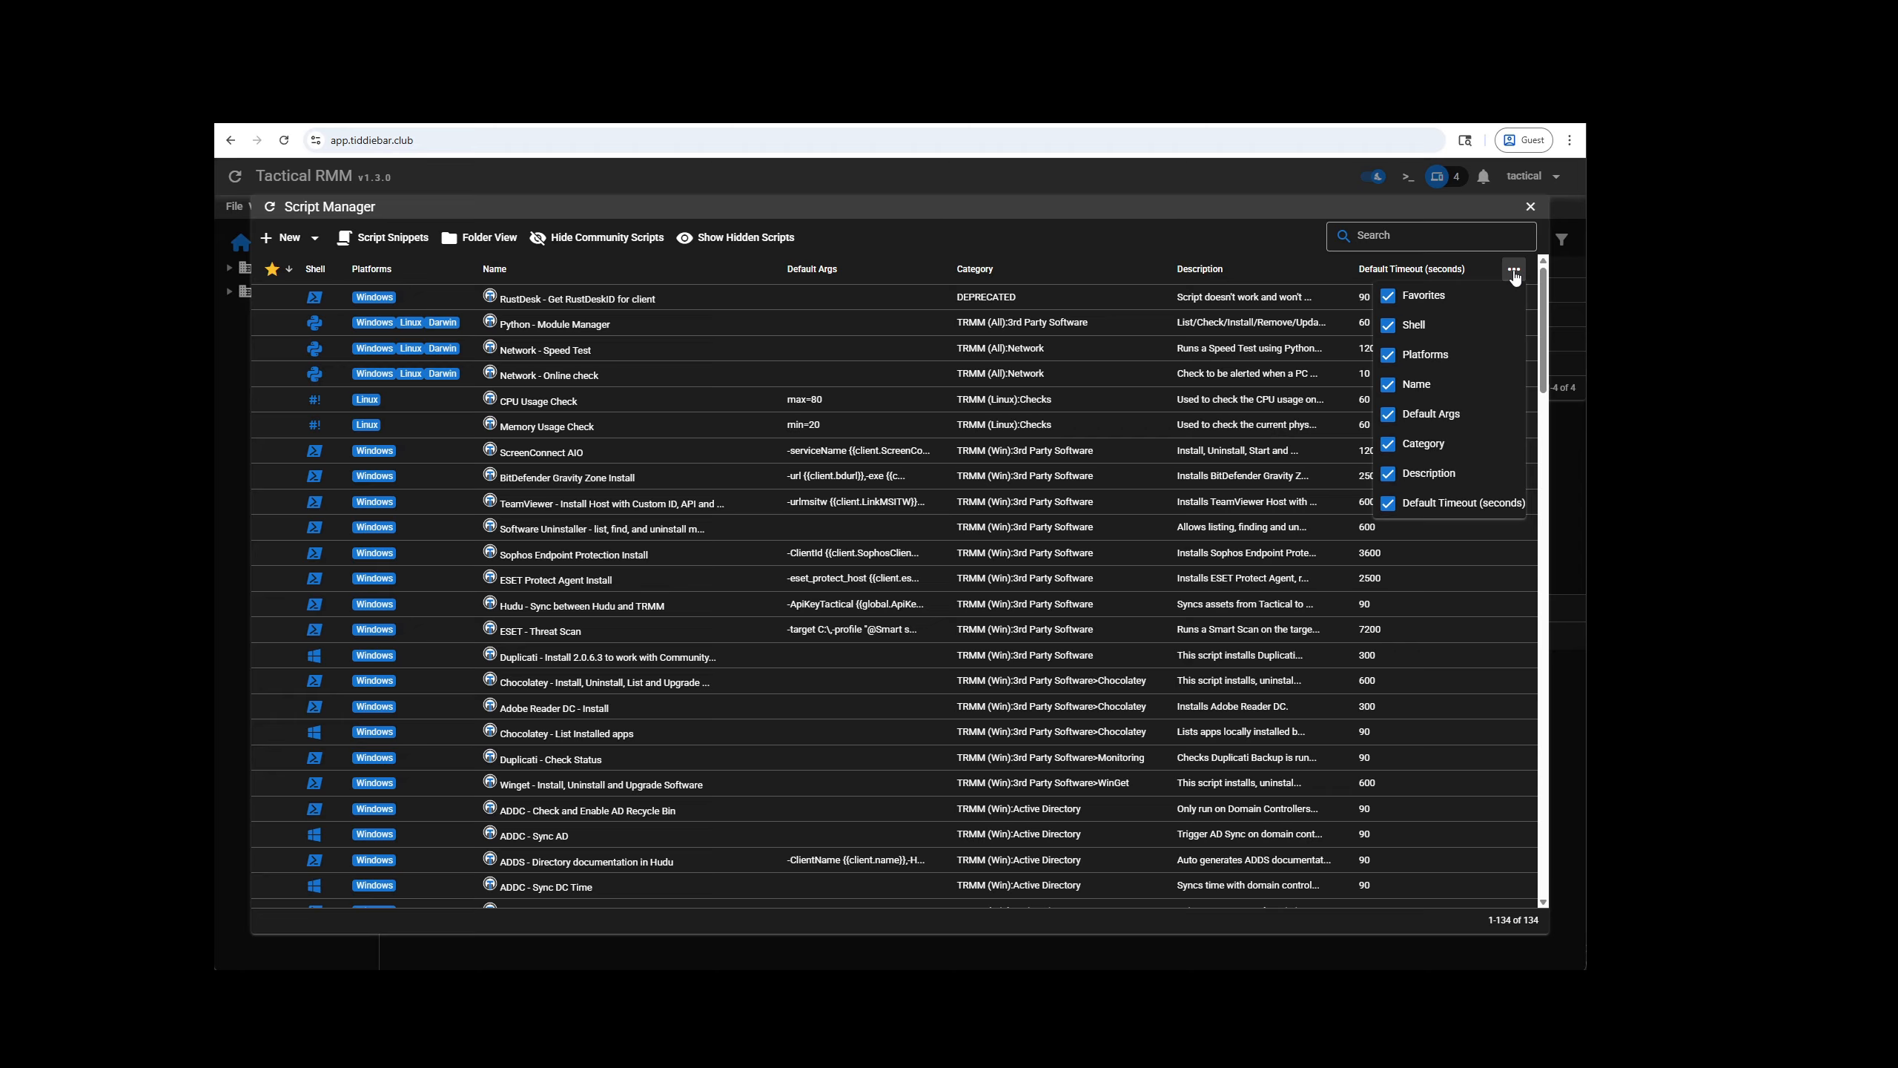
pyautogui.click(1407, 327)
pyautogui.click(1420, 356)
pyautogui.click(1416, 385)
pyautogui.click(1420, 416)
pyautogui.click(1418, 452)
pyautogui.click(1419, 480)
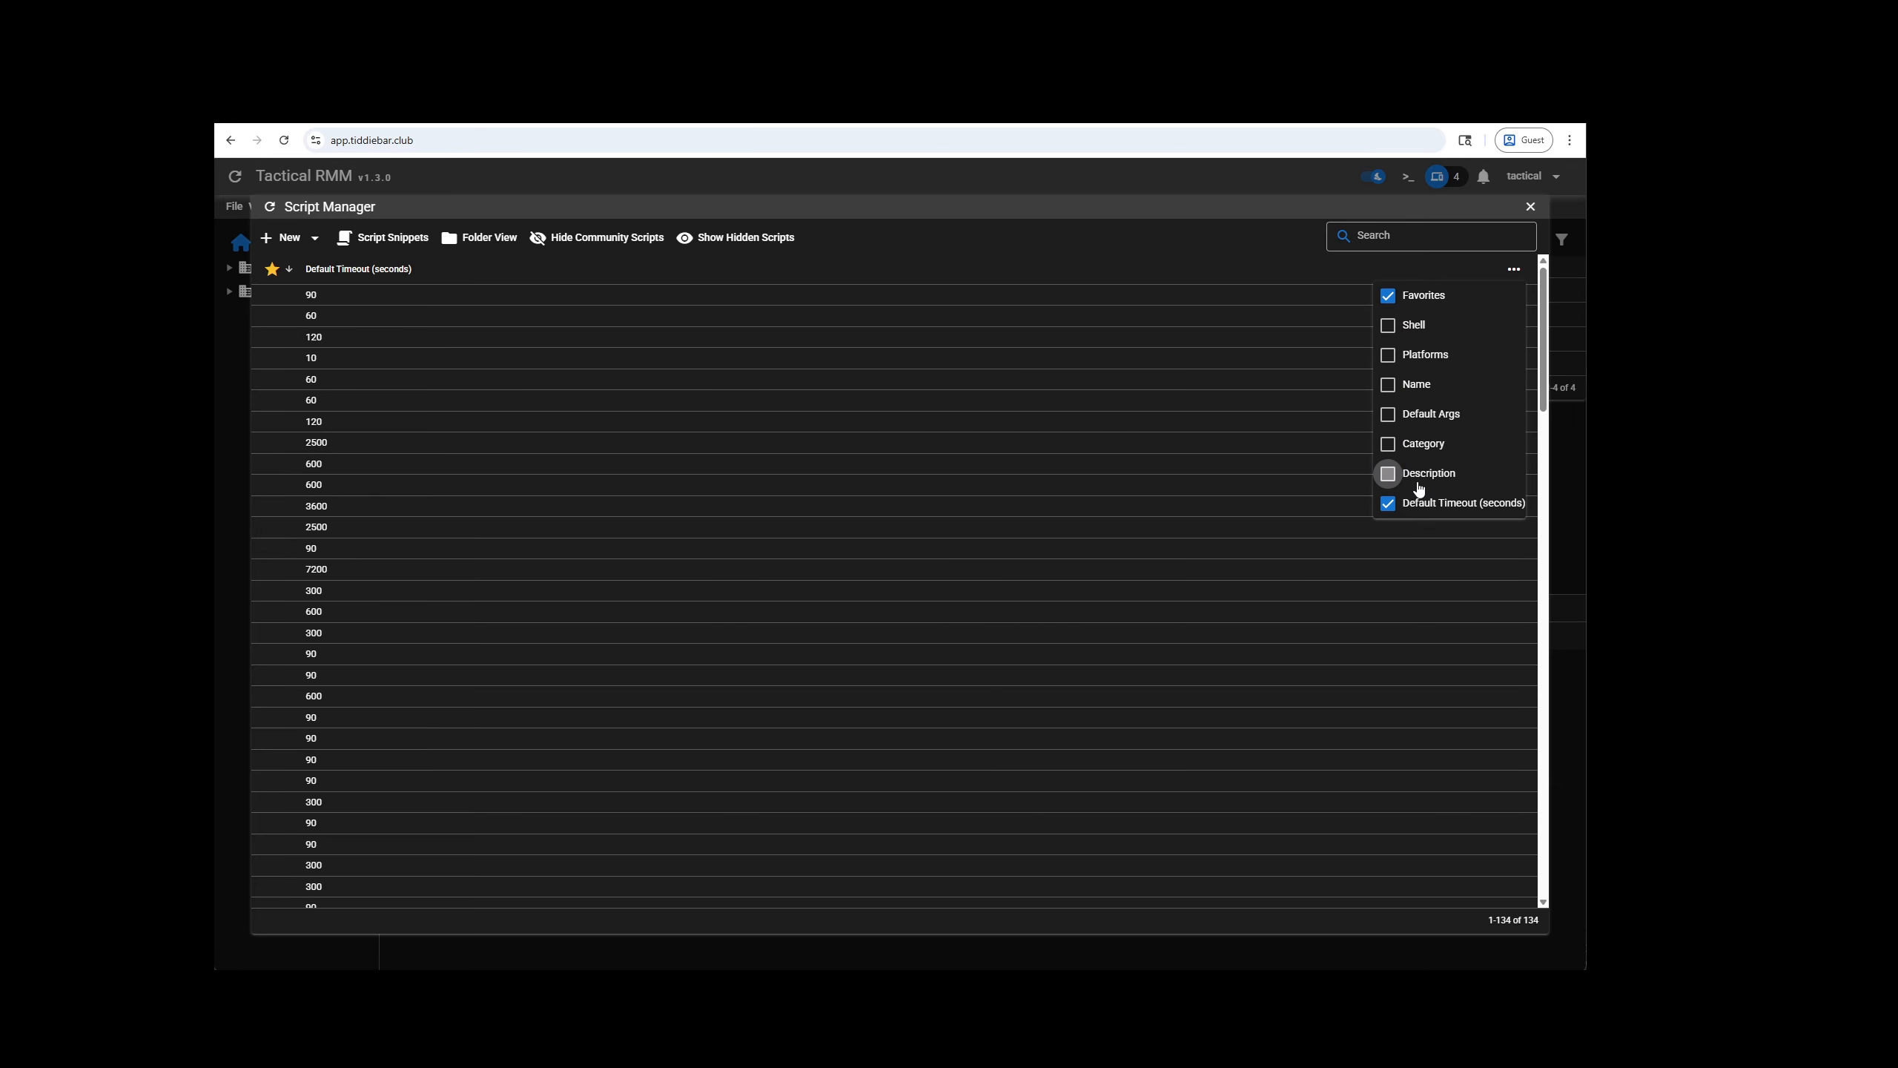
# Step: Toggle the Script Manager's Category, Default Args and Name columns on and back off
pyautogui.click(1418, 447)
pyautogui.click(1418, 418)
pyautogui.click(1418, 388)
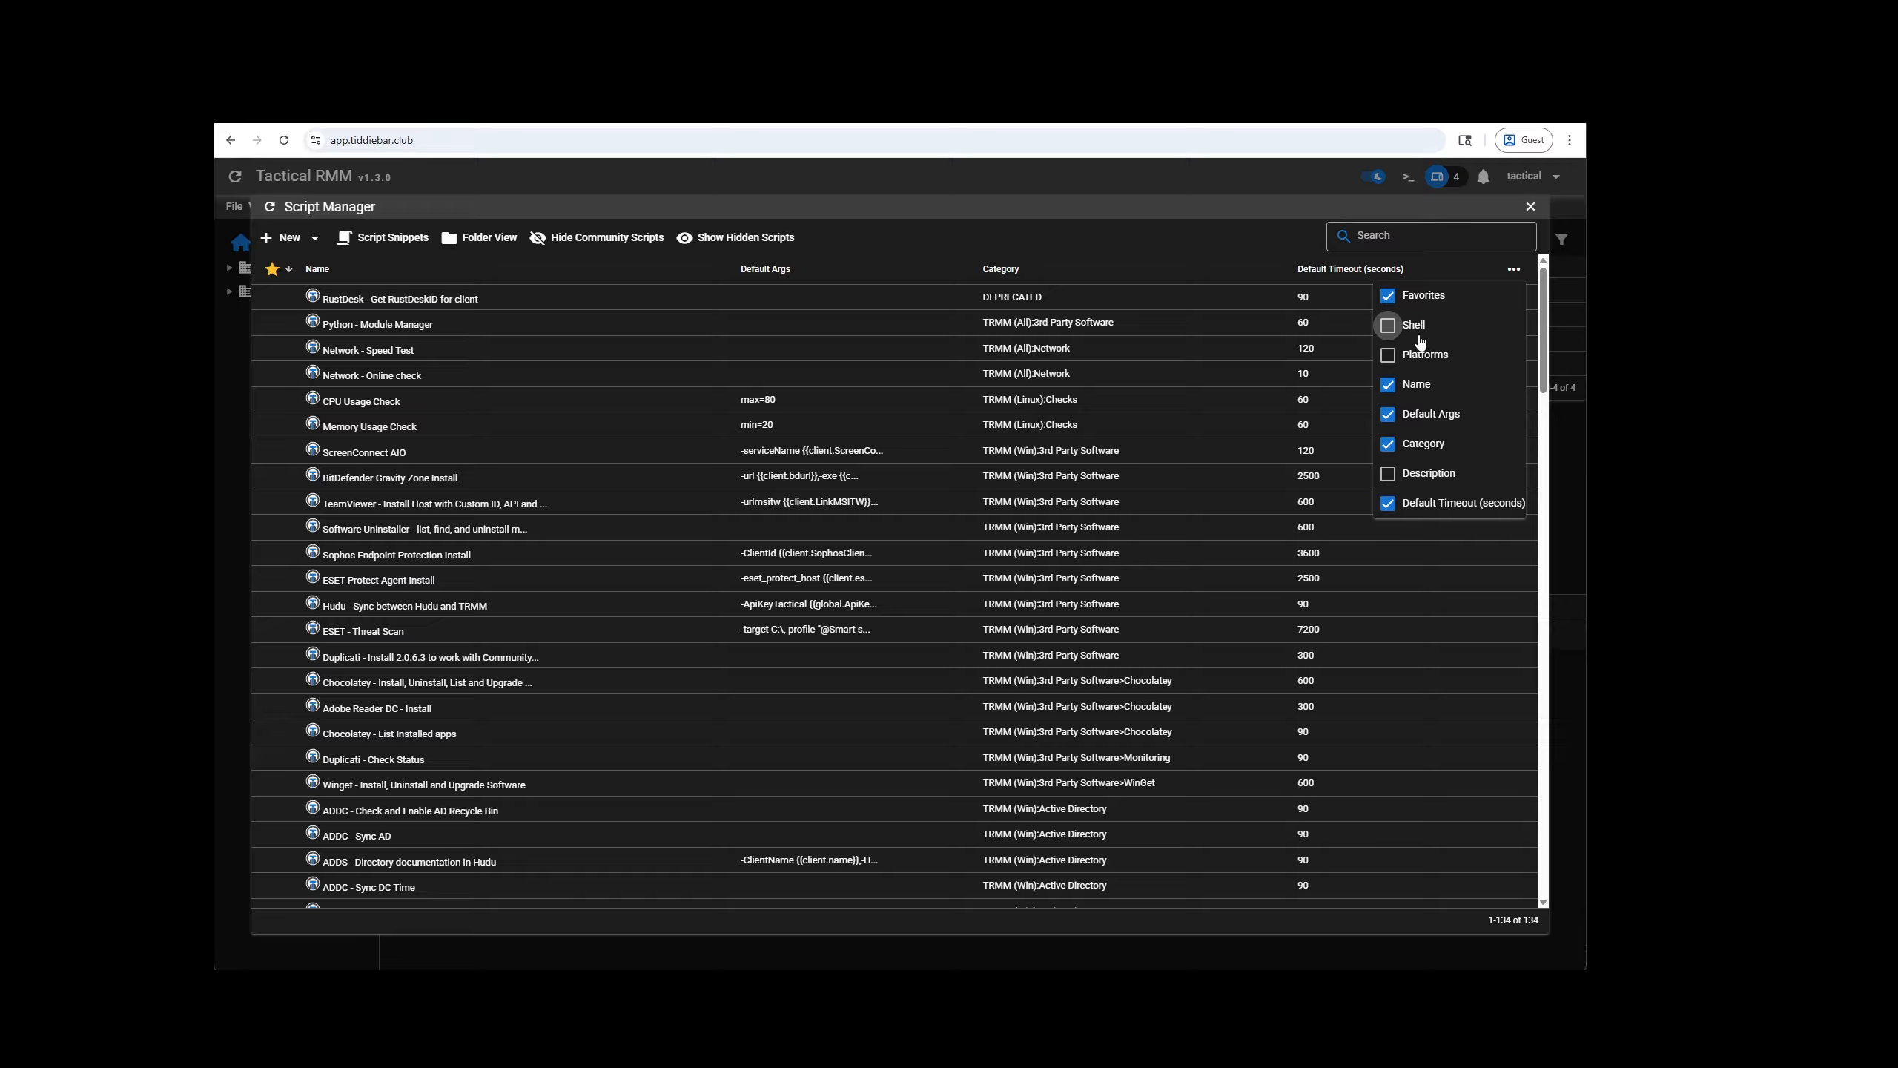
pyautogui.click(1391, 443)
pyautogui.click(1414, 417)
pyautogui.click(1392, 384)
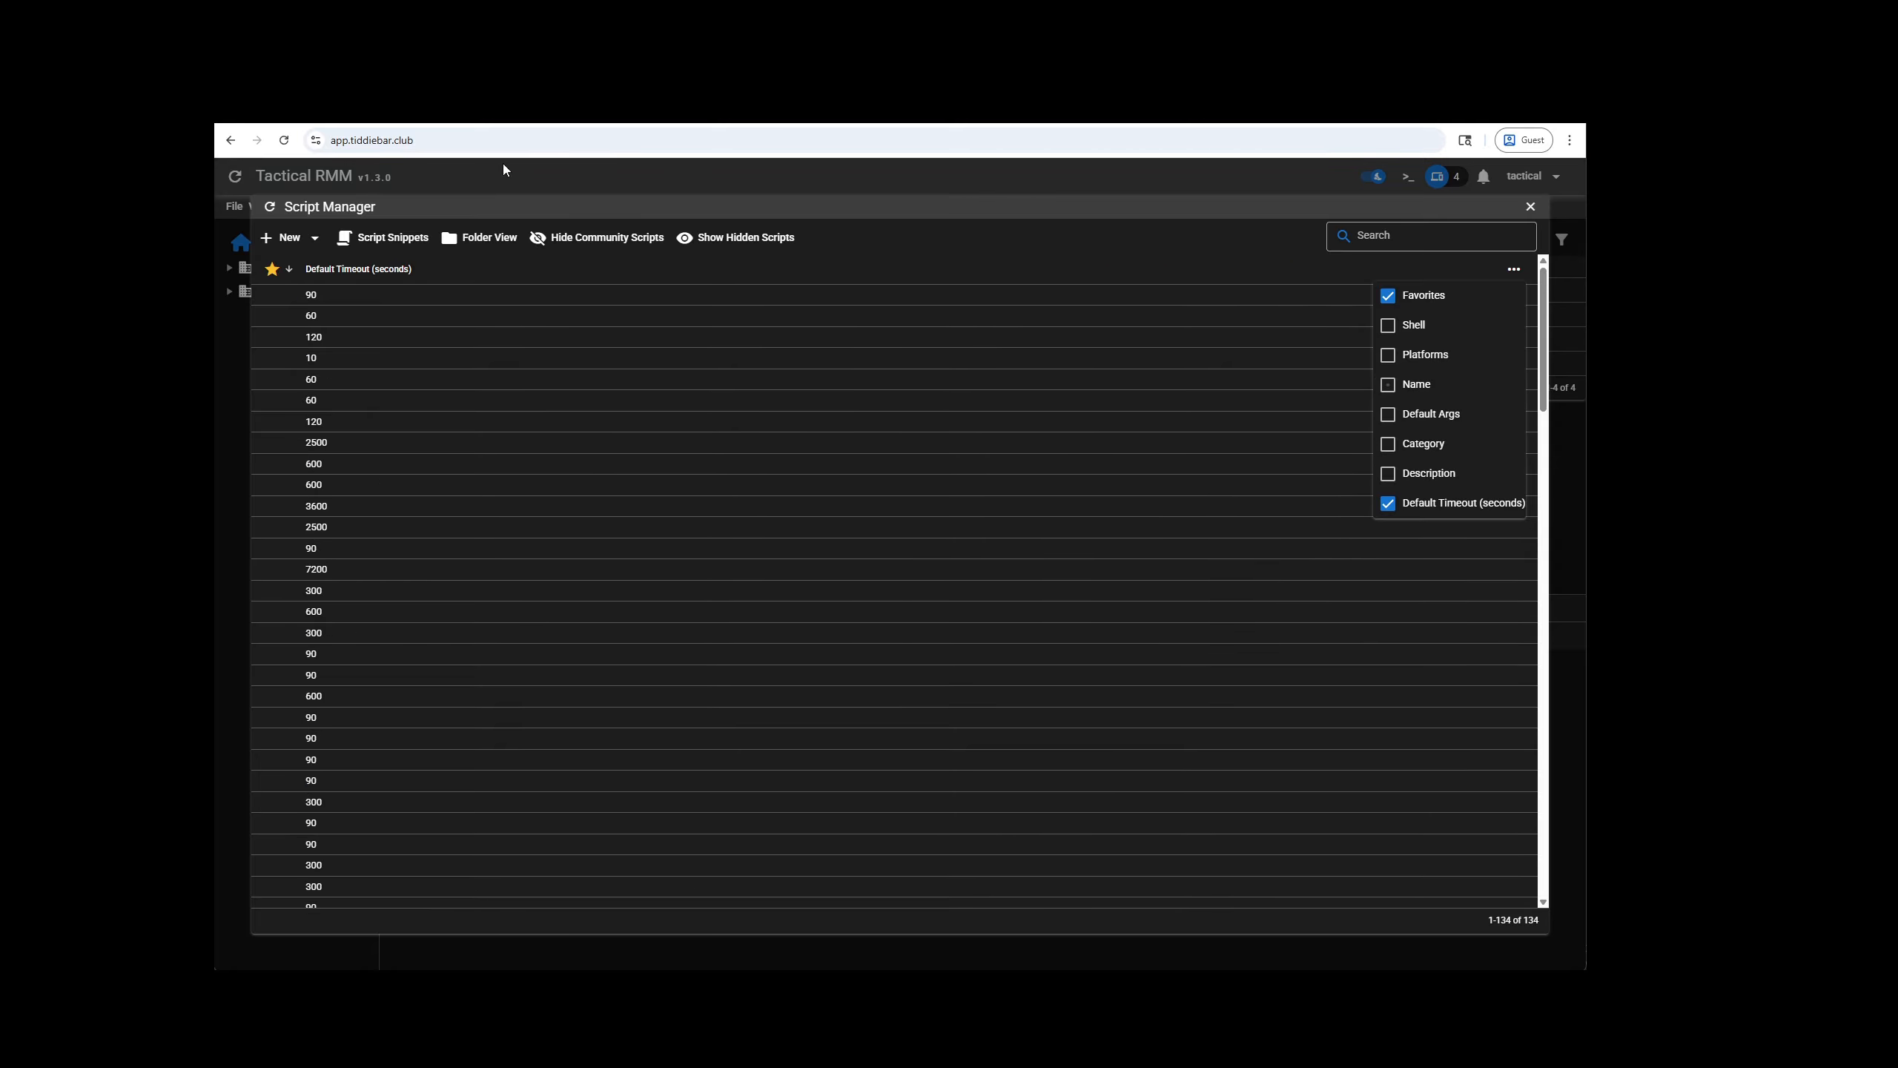
# Step: Reload the page and reopen the Script Manager to check whether the column selection is remembered
pyautogui.click(284, 141)
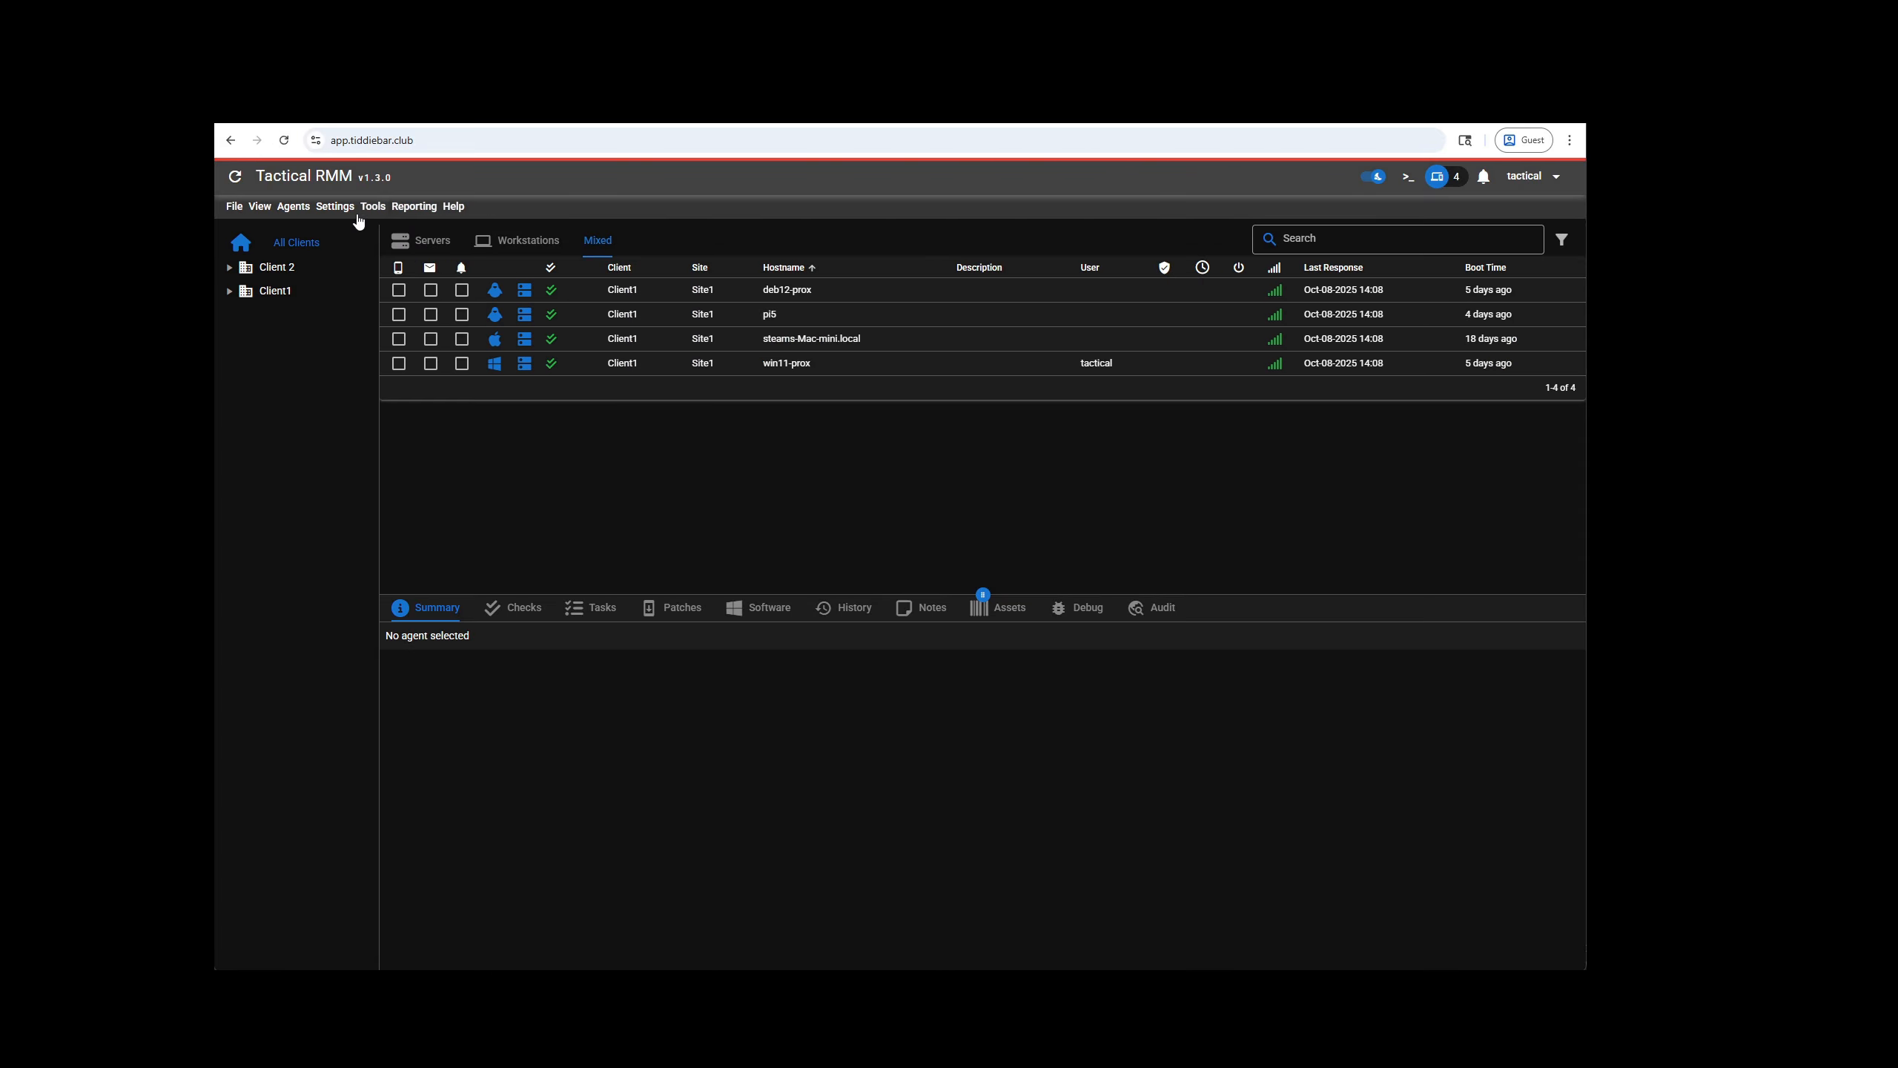
pyautogui.click(334, 206)
pyautogui.click(351, 254)
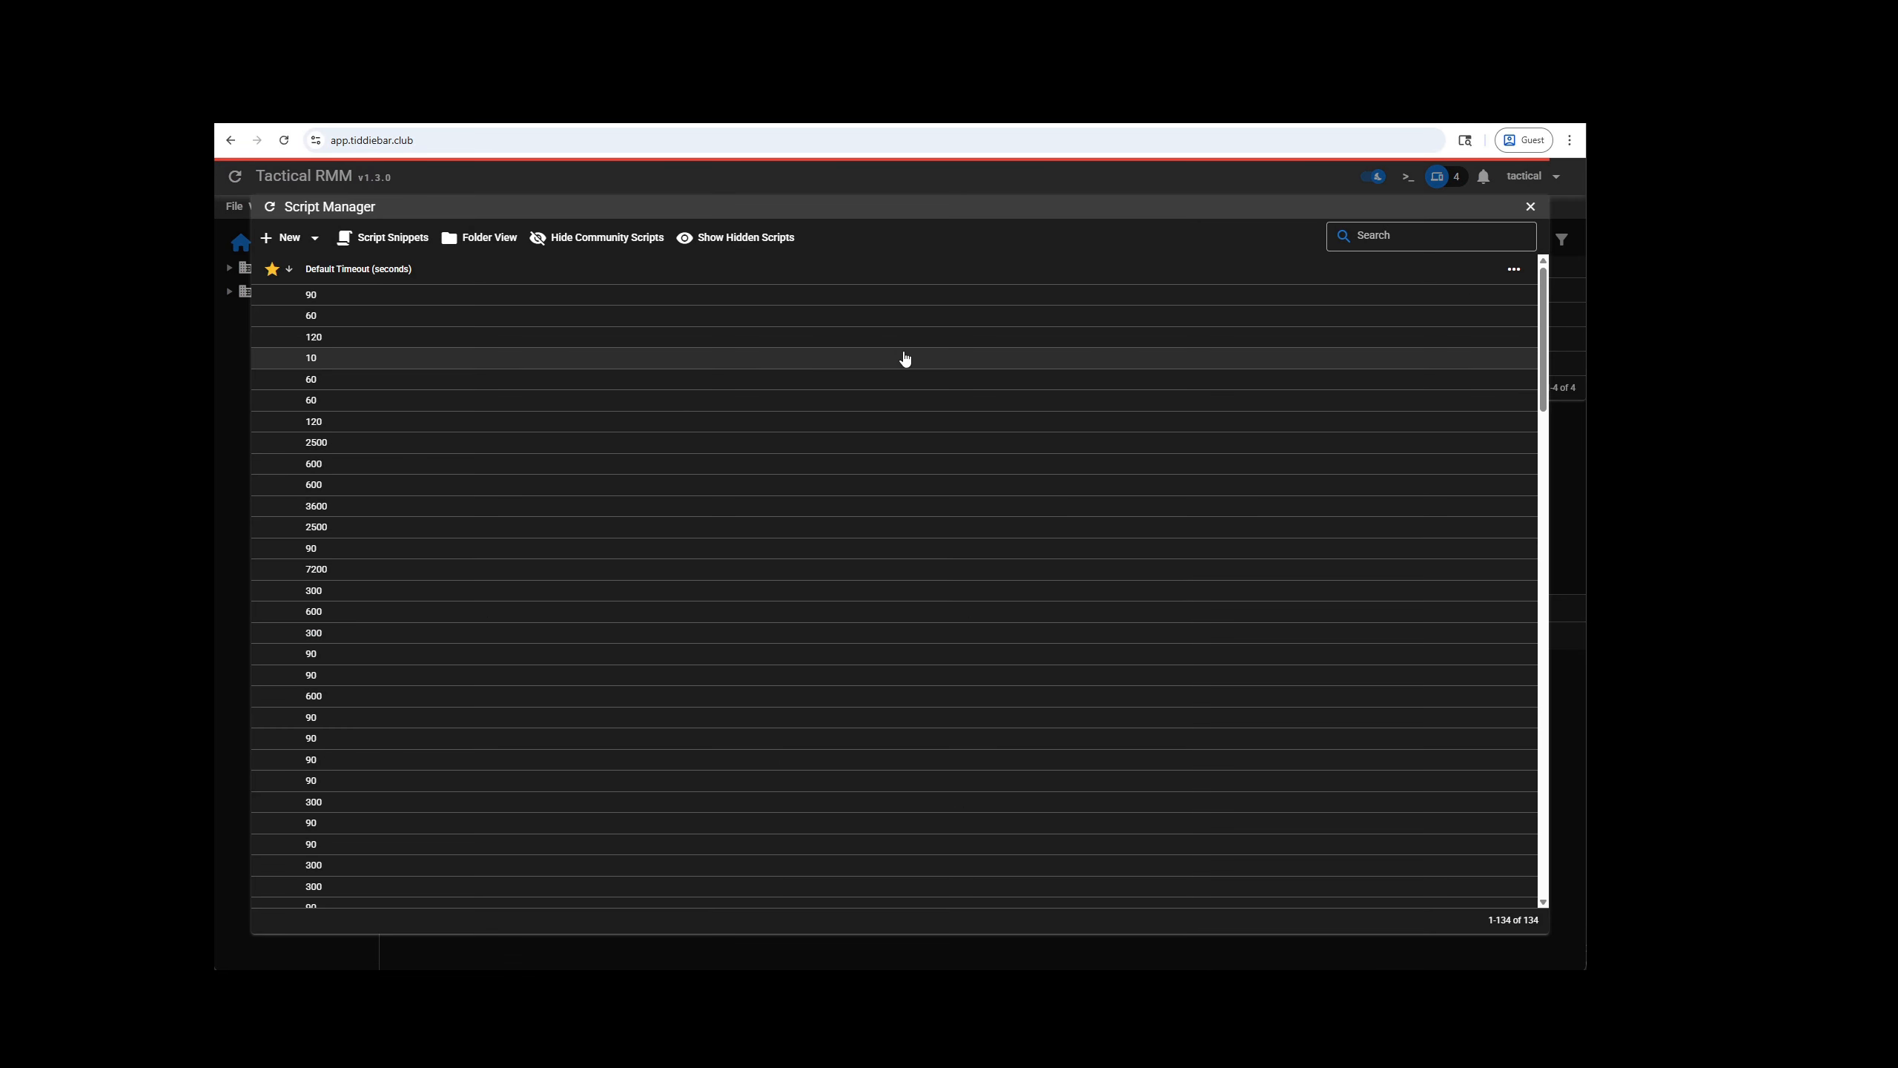
# Step: Show the Shell, Platforms, Name, Default Args, Category and Description columns again in the Script Manager
pyautogui.click(1513, 268)
pyautogui.click(1412, 325)
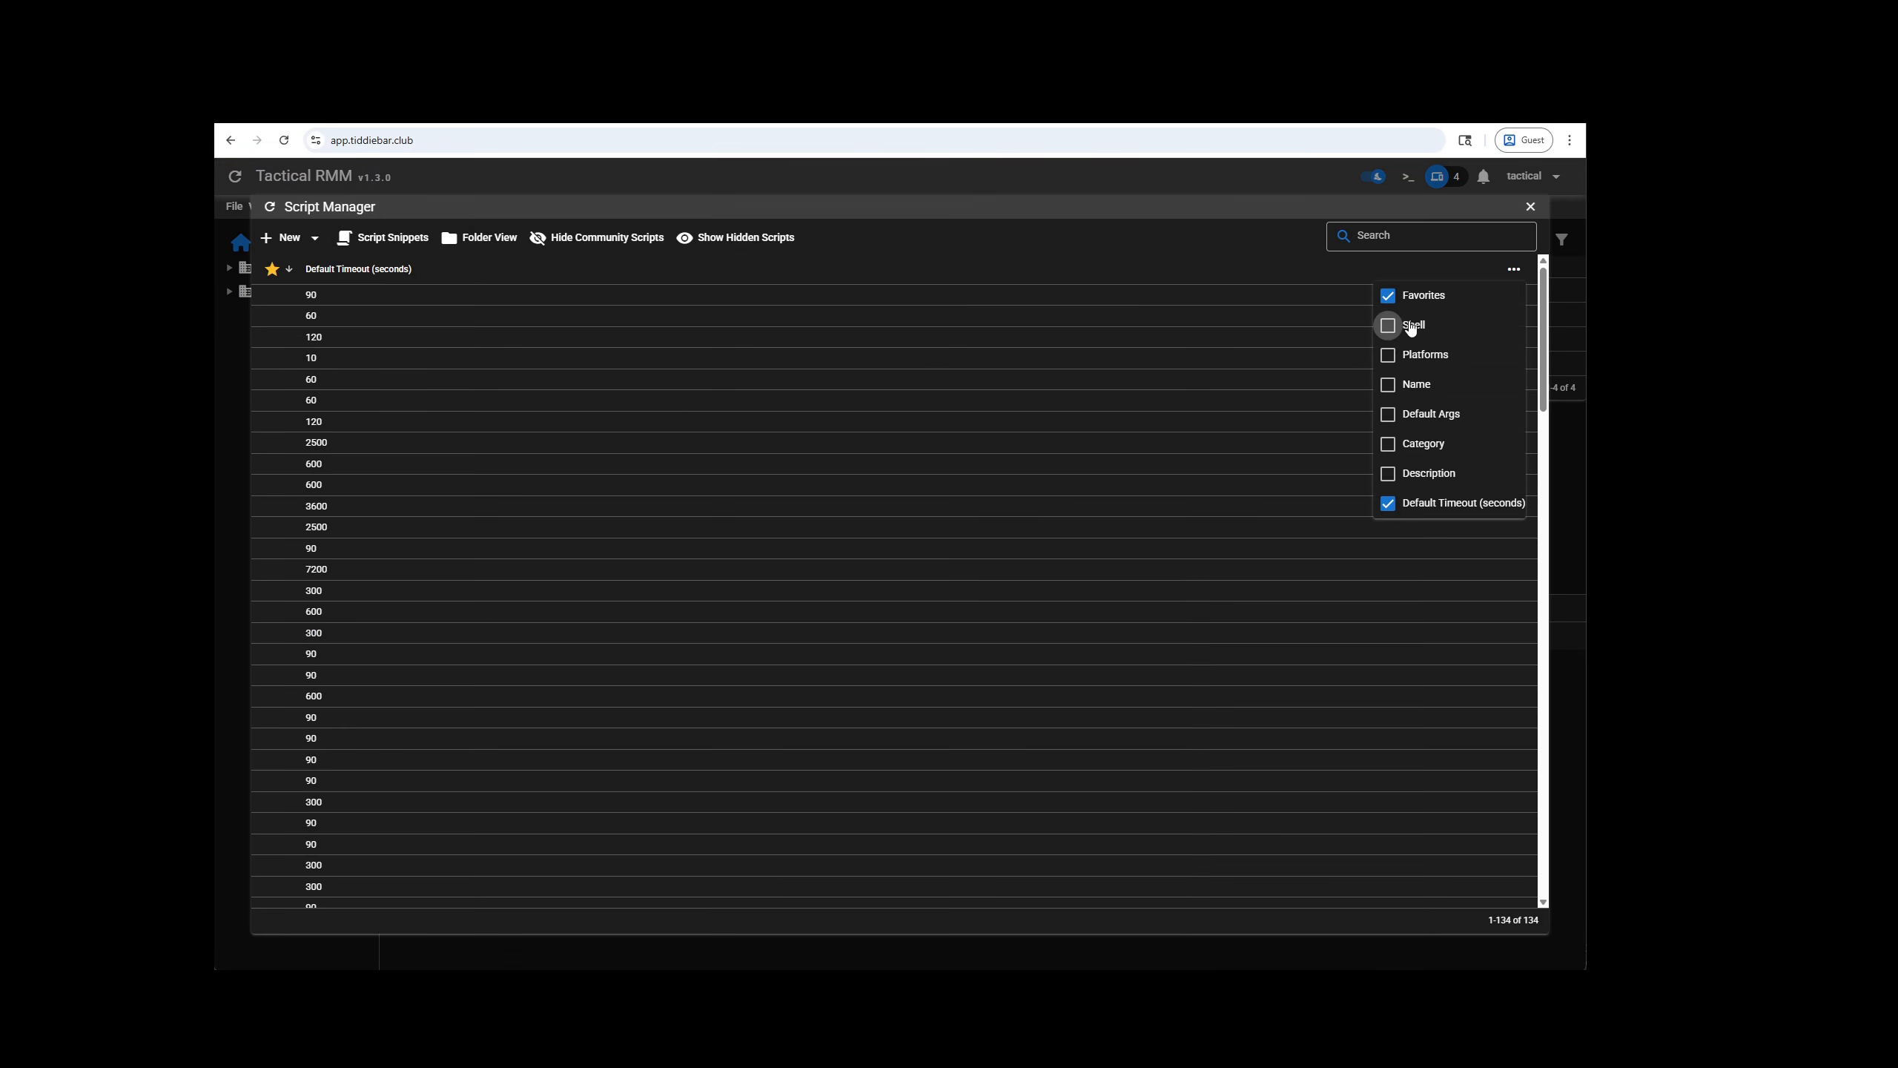
pyautogui.click(1422, 356)
pyautogui.click(1420, 385)
pyautogui.click(1419, 414)
pyautogui.click(1419, 444)
pyautogui.click(1420, 474)
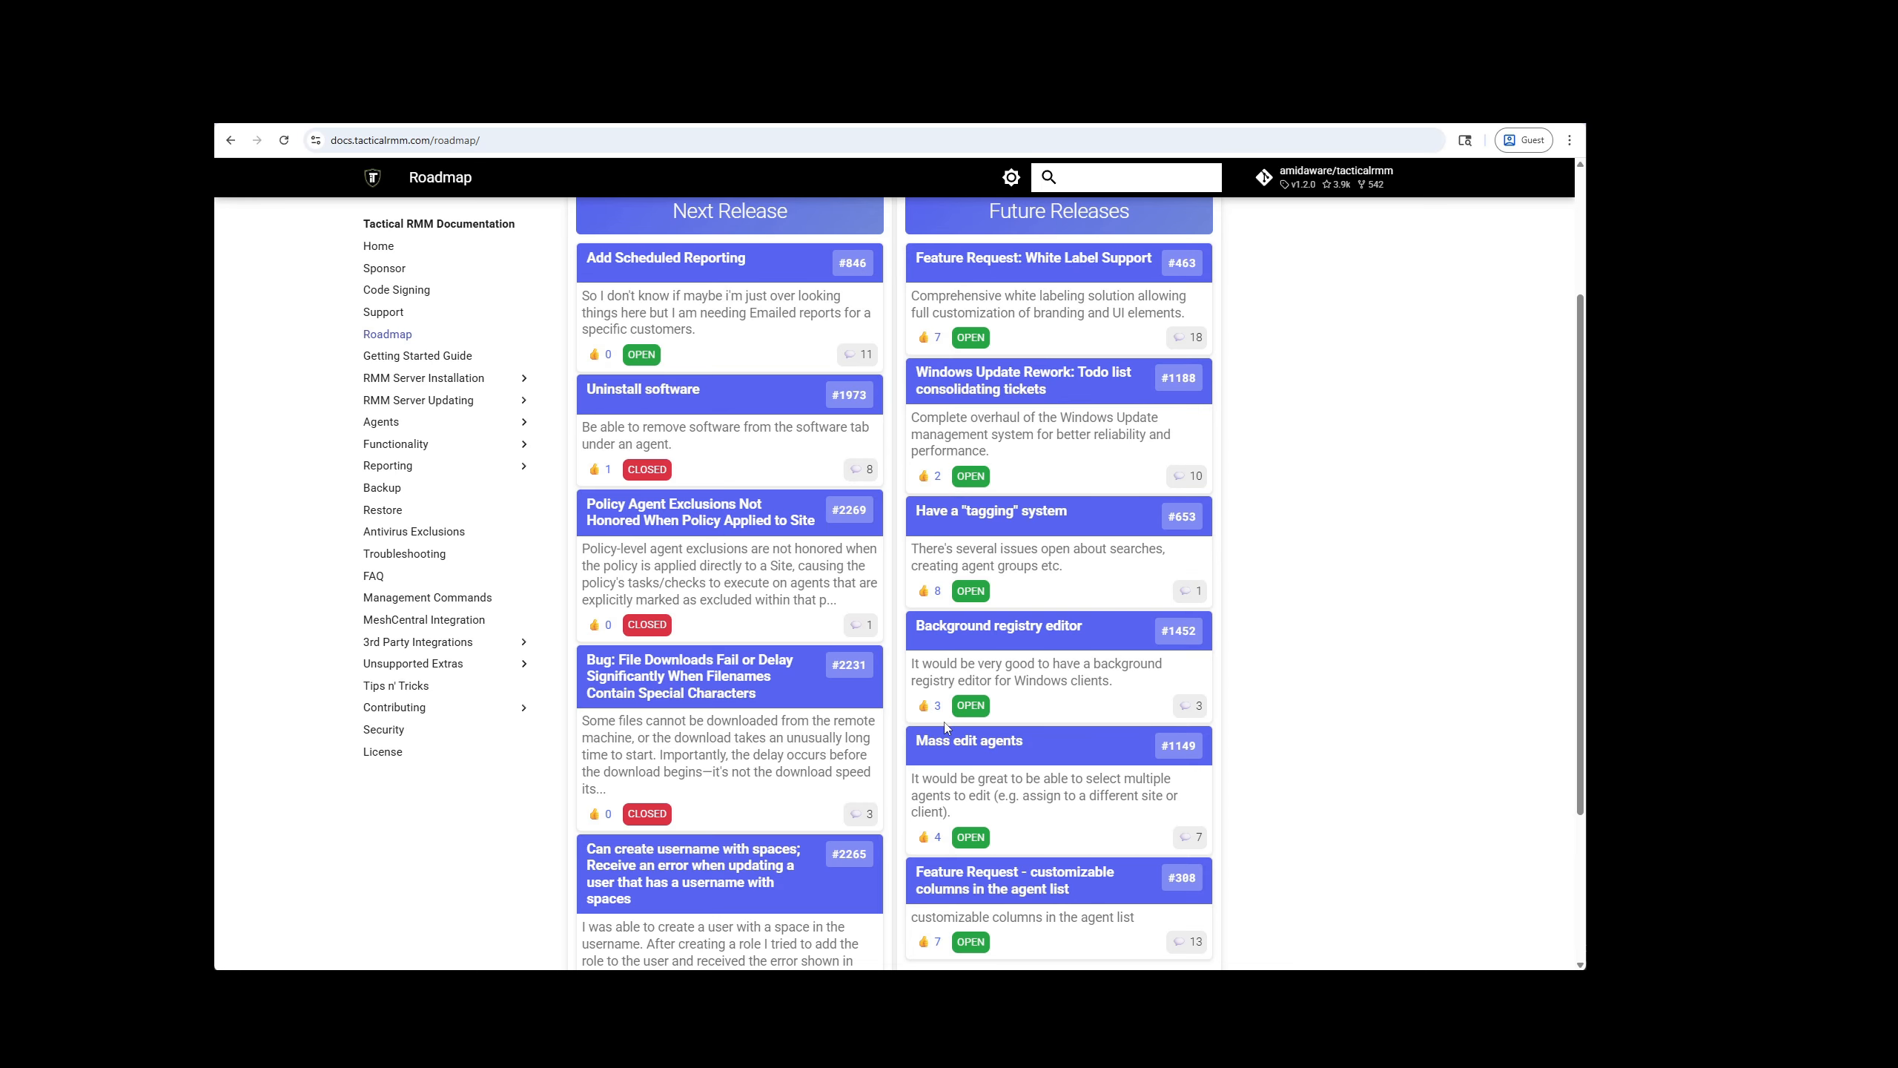
# Step: Switch to the documentation's Roadmap page to review the planned features, and return to the dashboard to close the Script Manager
pyautogui.scroll(-1, 971, 747)
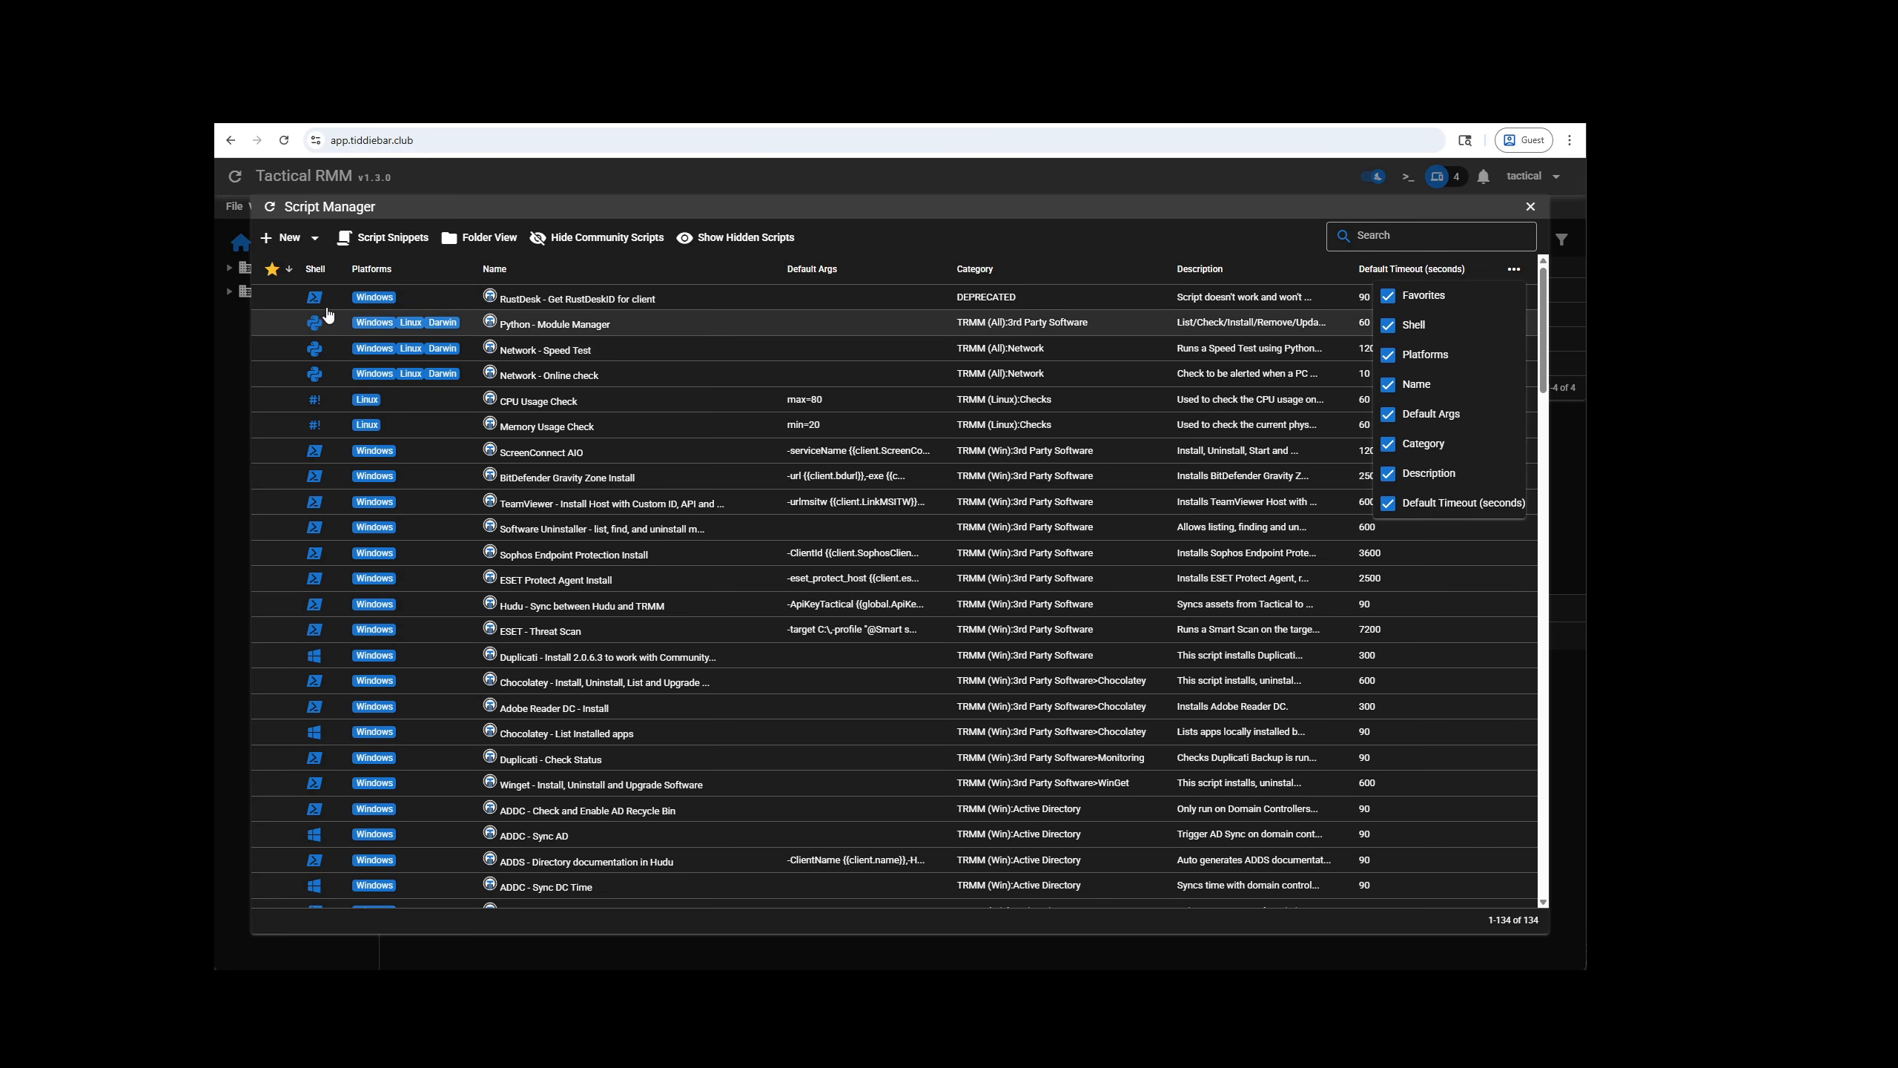
pyautogui.press('Escape')
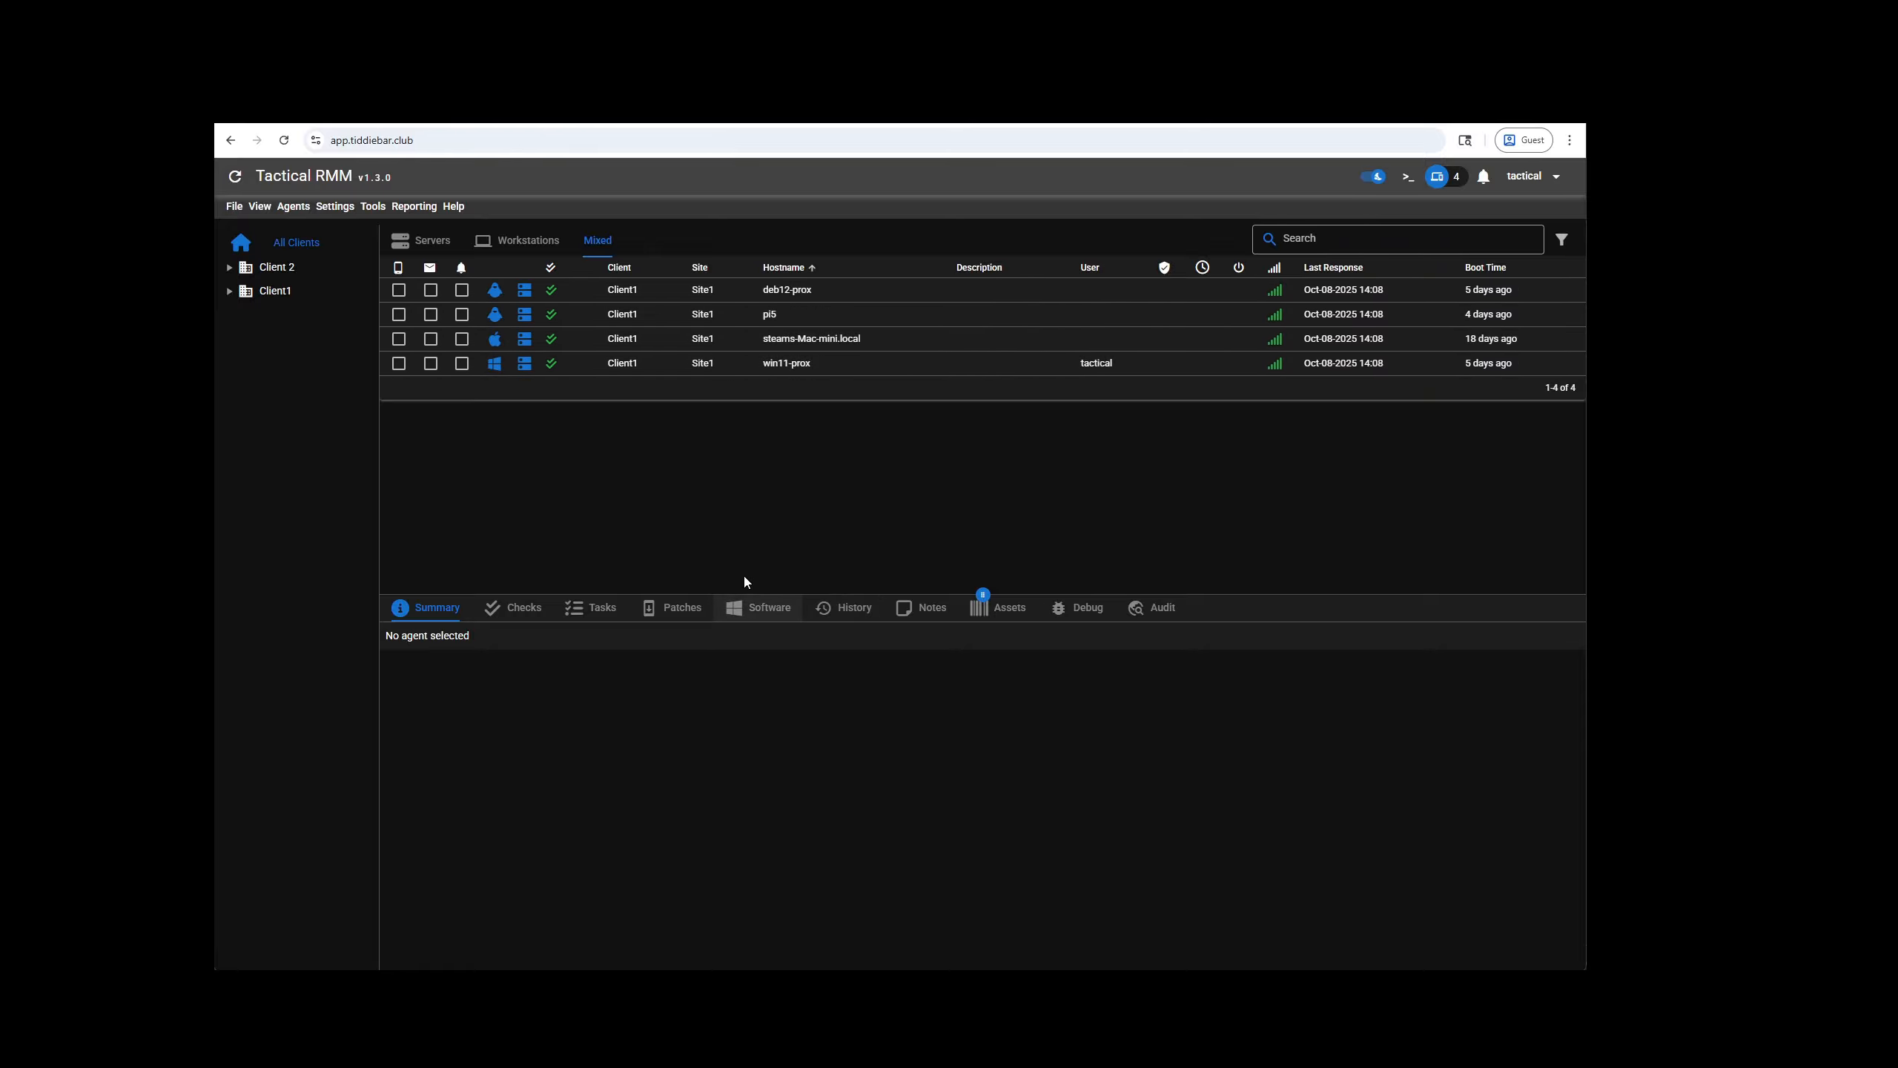
# Step: Reopen the Script Manager in folder view and expand the TRMM (Win):Active Directory and TRMM (Win):Misc>Reference folders
pyautogui.click(335, 206)
pyautogui.click(351, 258)
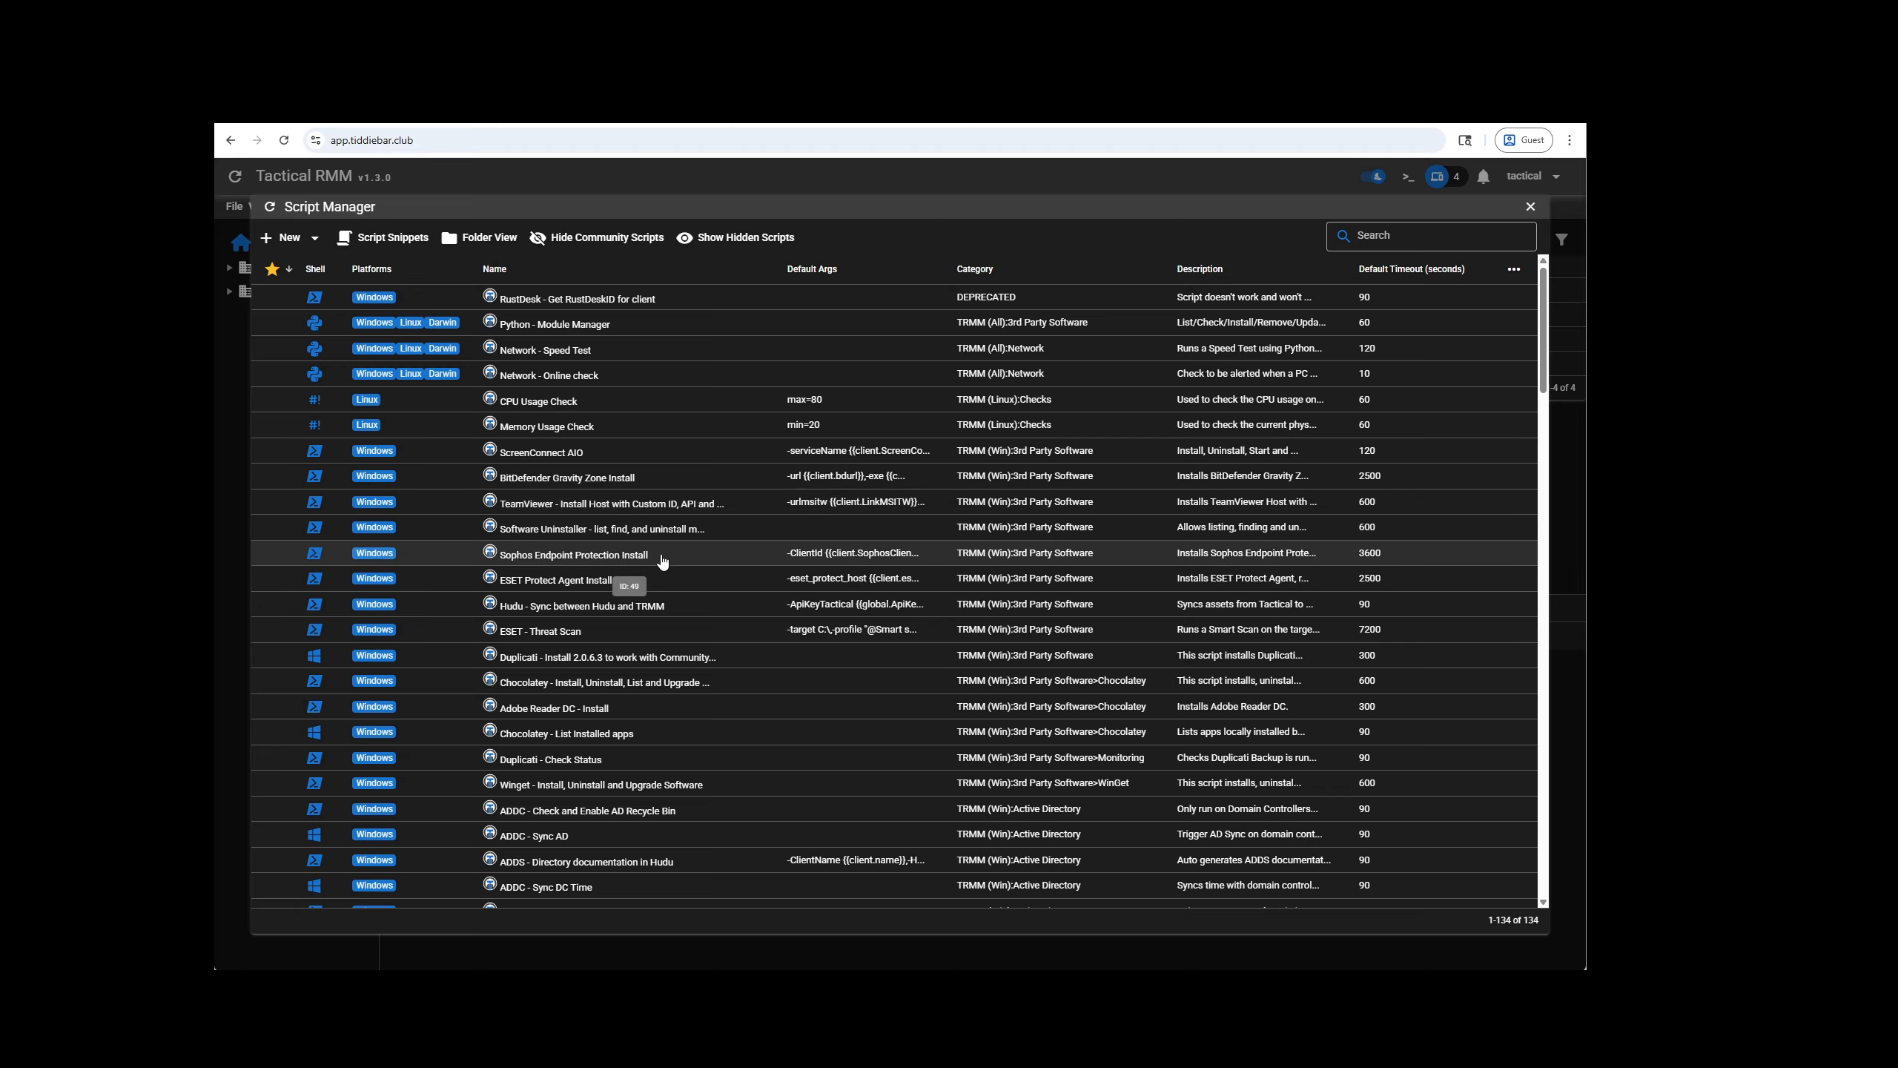
pyautogui.click(482, 238)
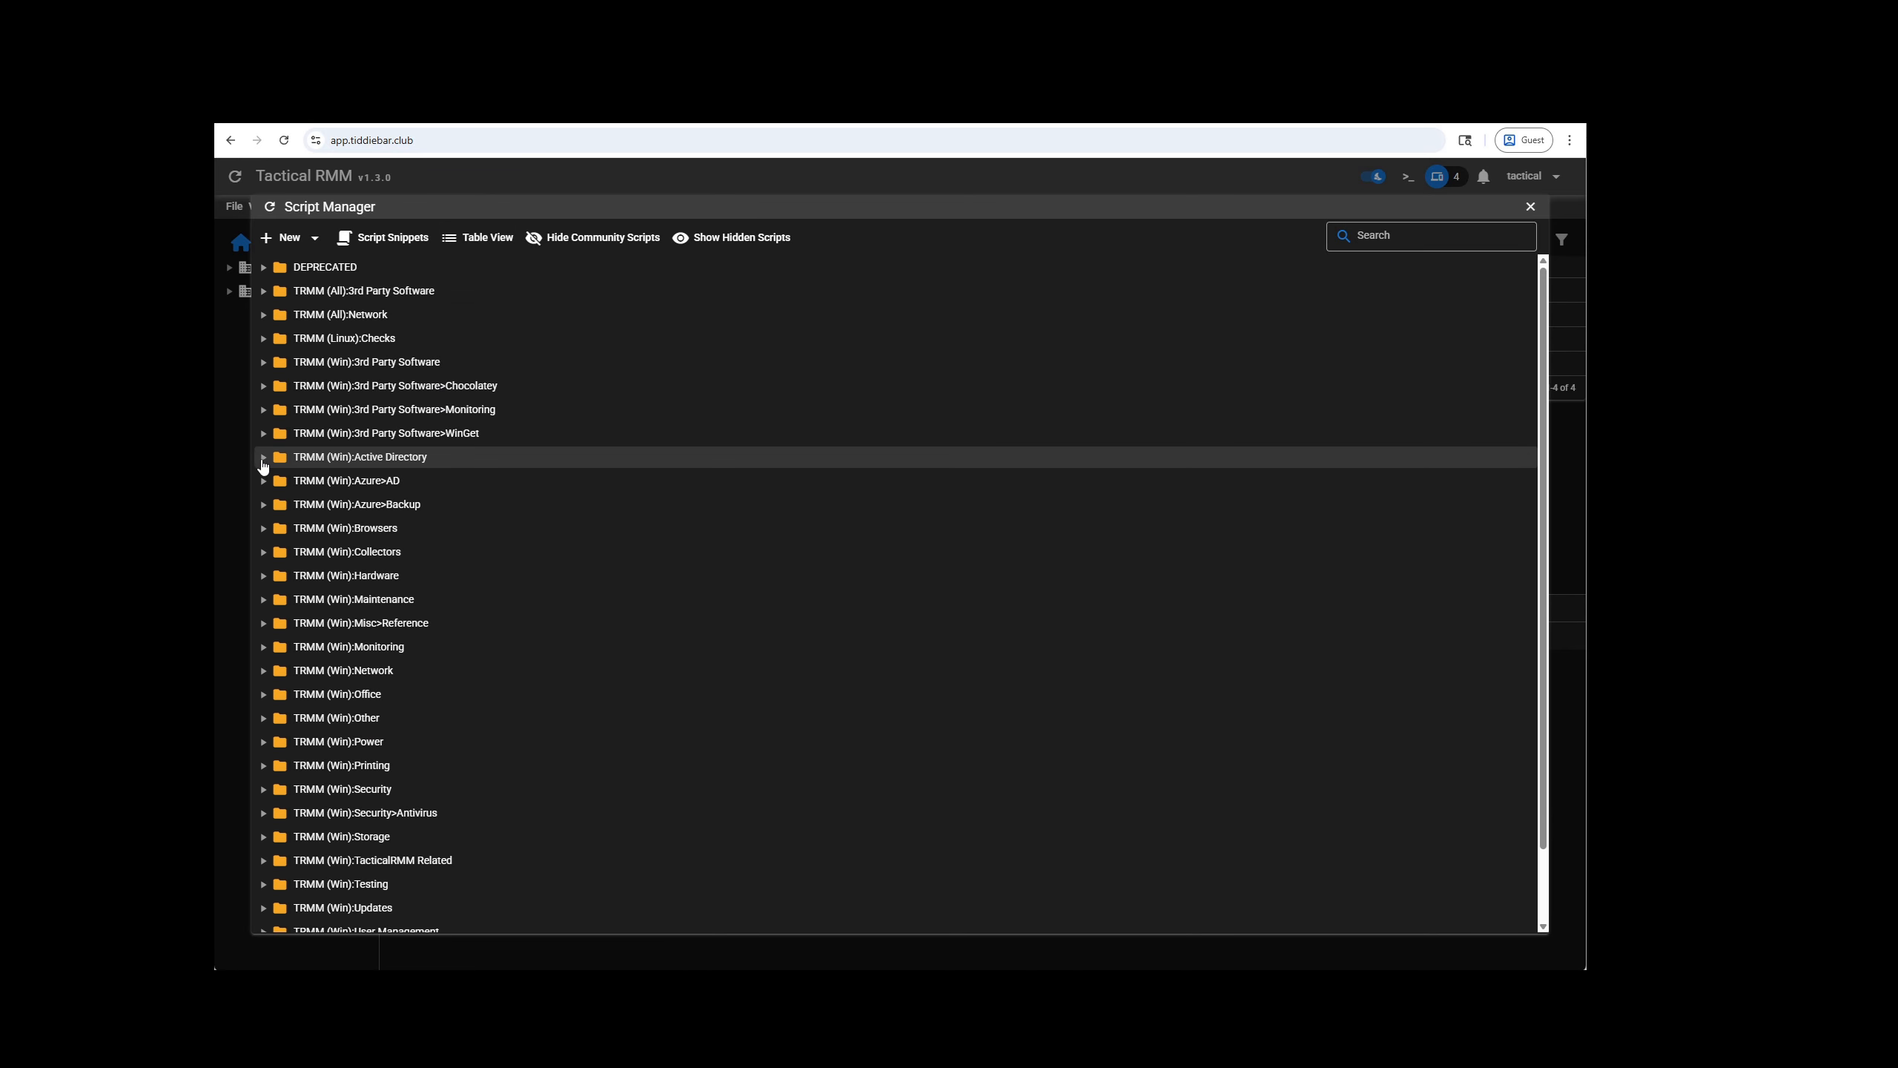
pyautogui.click(264, 458)
pyautogui.click(365, 762)
pyautogui.scroll(-2, 364, 740)
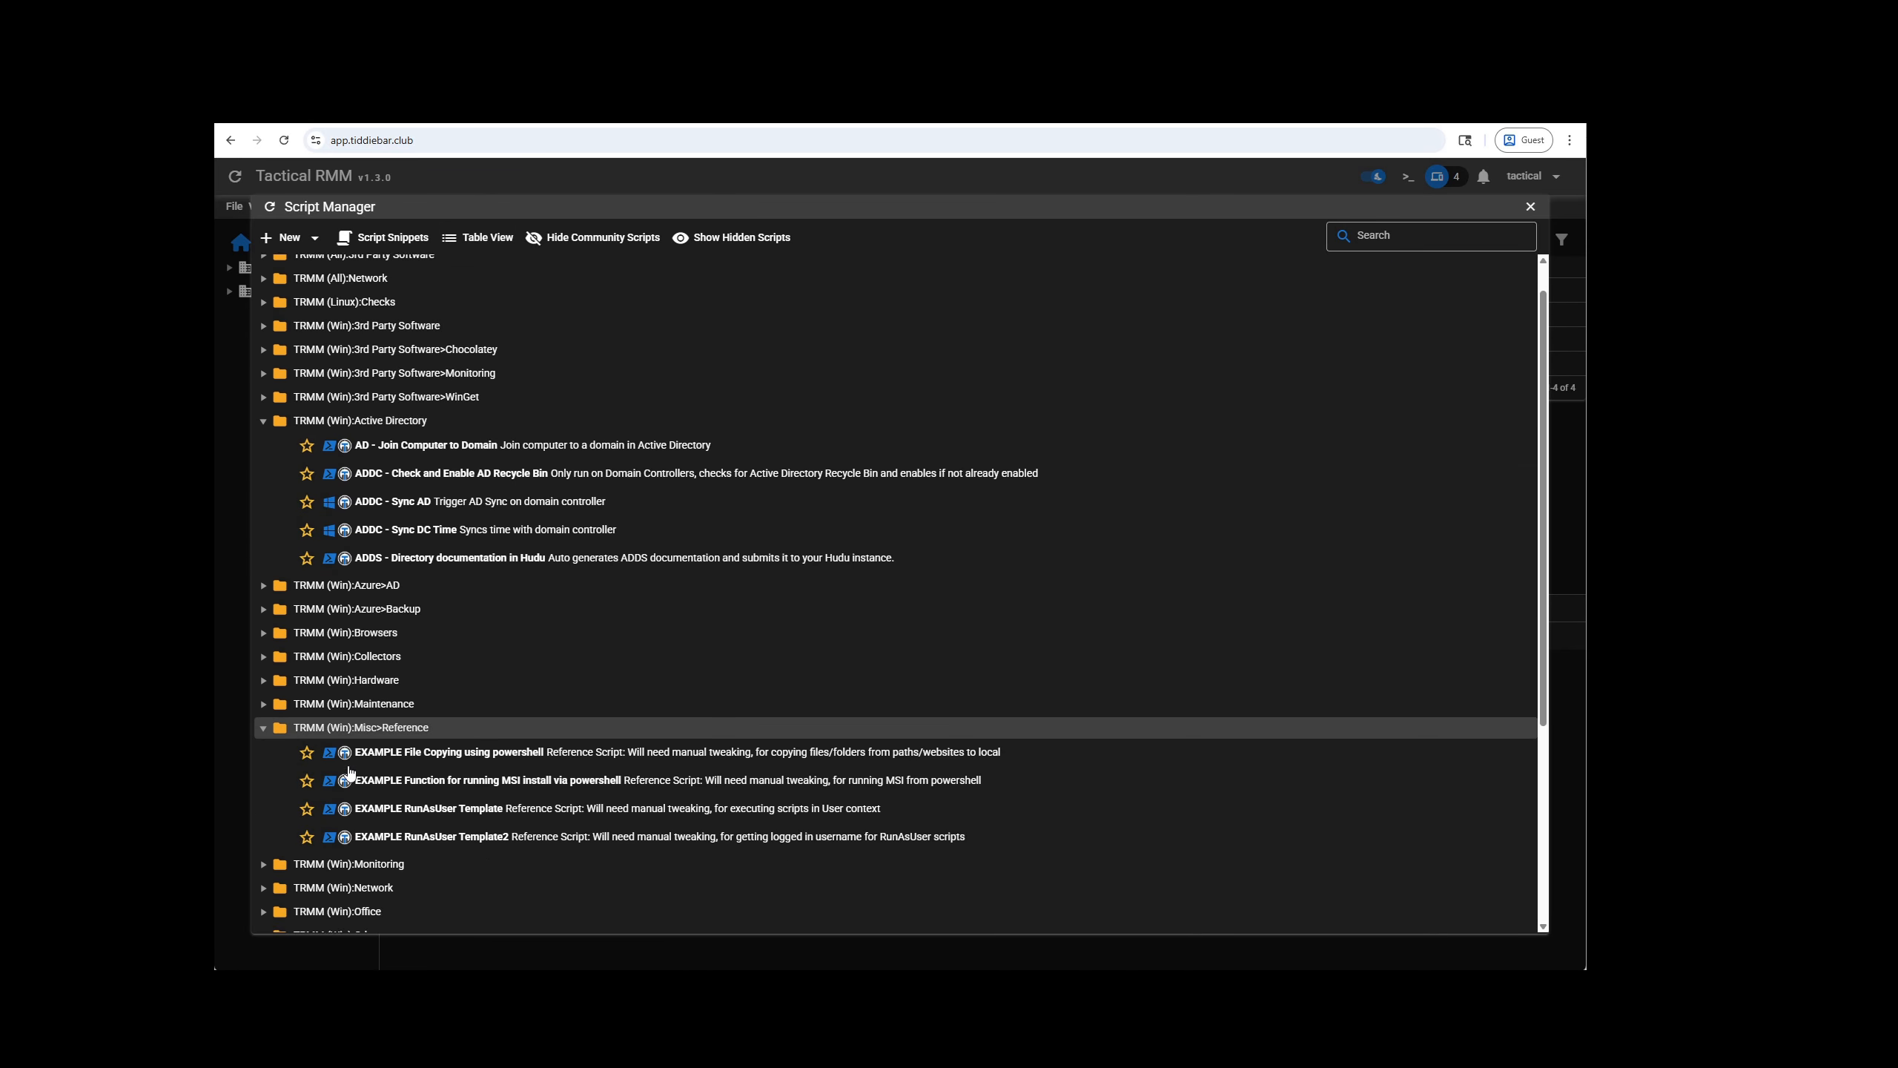
pyautogui.scroll(1, 364, 730)
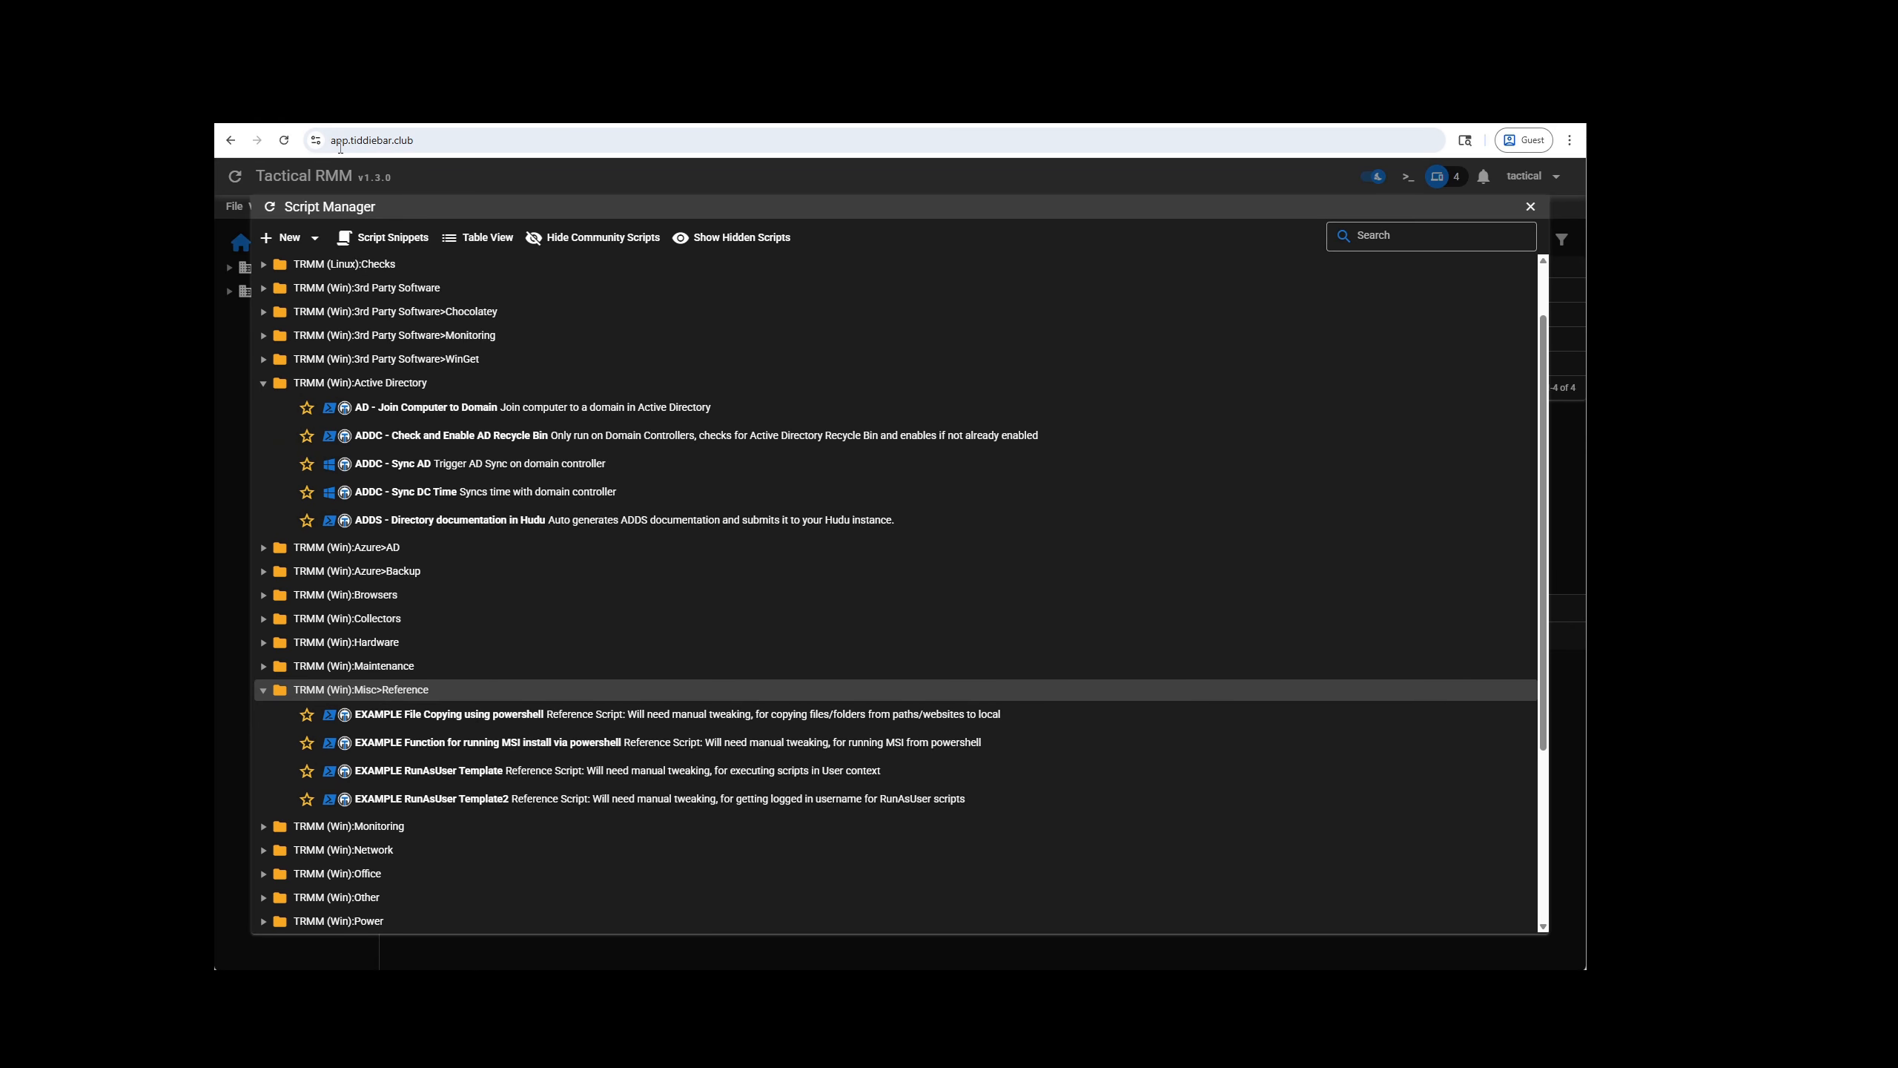
# Step: Reload the page and reopen the Script Manager to check whether the folder view and expanded folders are remembered
pyautogui.click(284, 141)
pyautogui.click(336, 207)
pyautogui.click(359, 253)
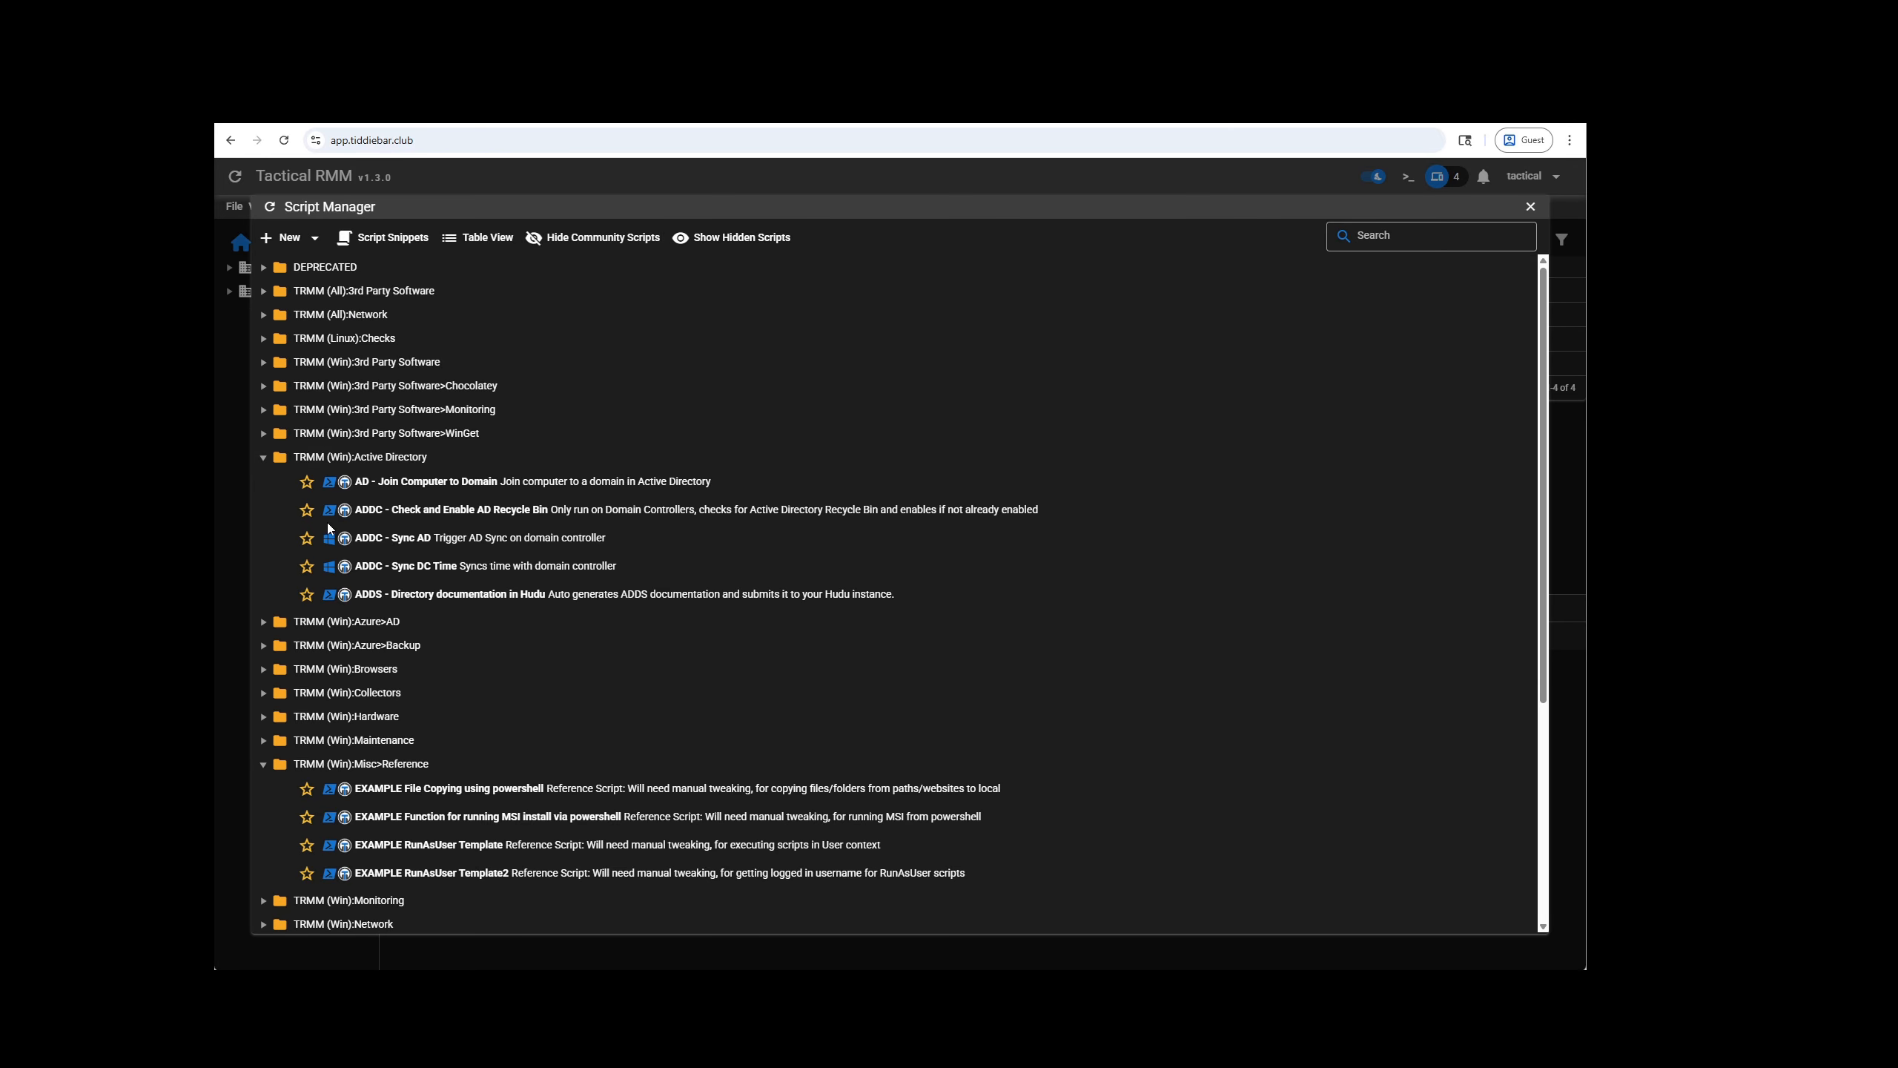
# Step: Open the Background registry editor issue #1452 from the documentation's Roadmap page and play the preview video in its most recent comment
pyautogui.scroll(-1, 385, 747)
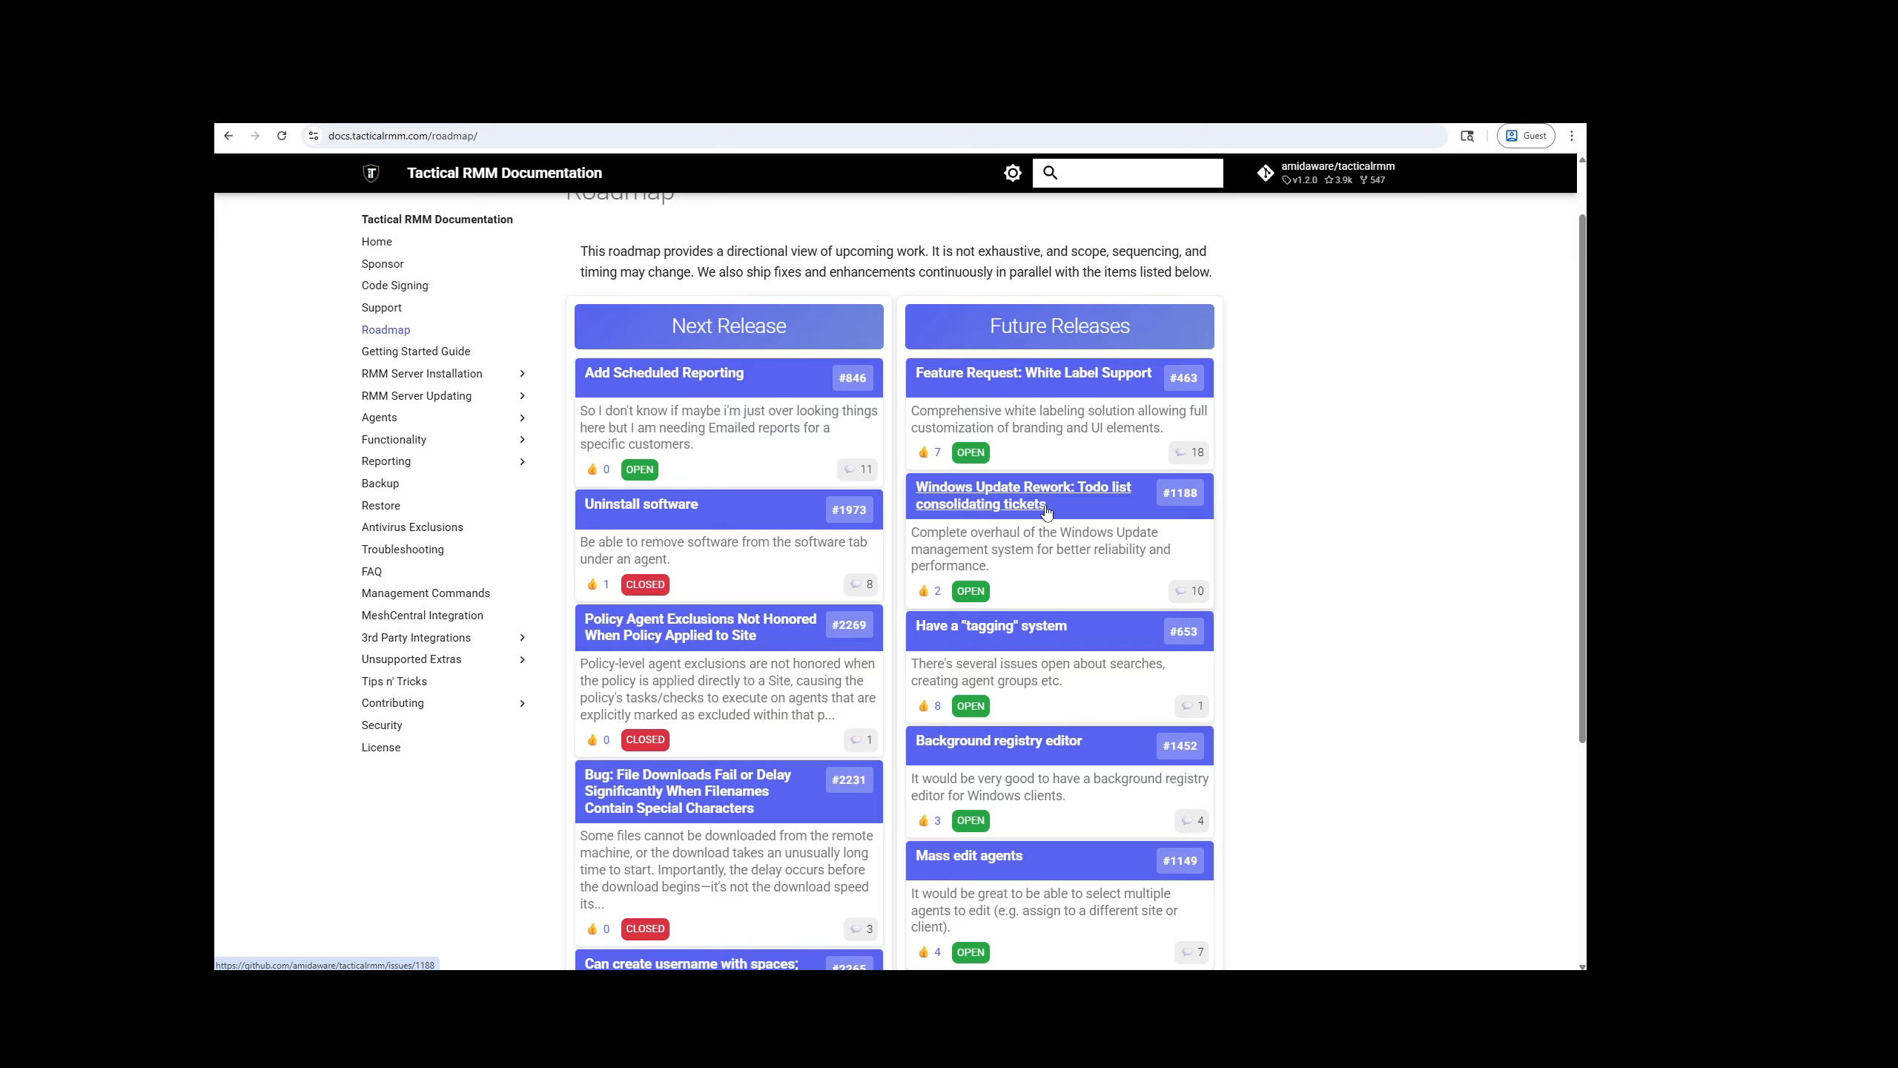
pyautogui.rightClick(970, 746)
pyautogui.click(999, 762)
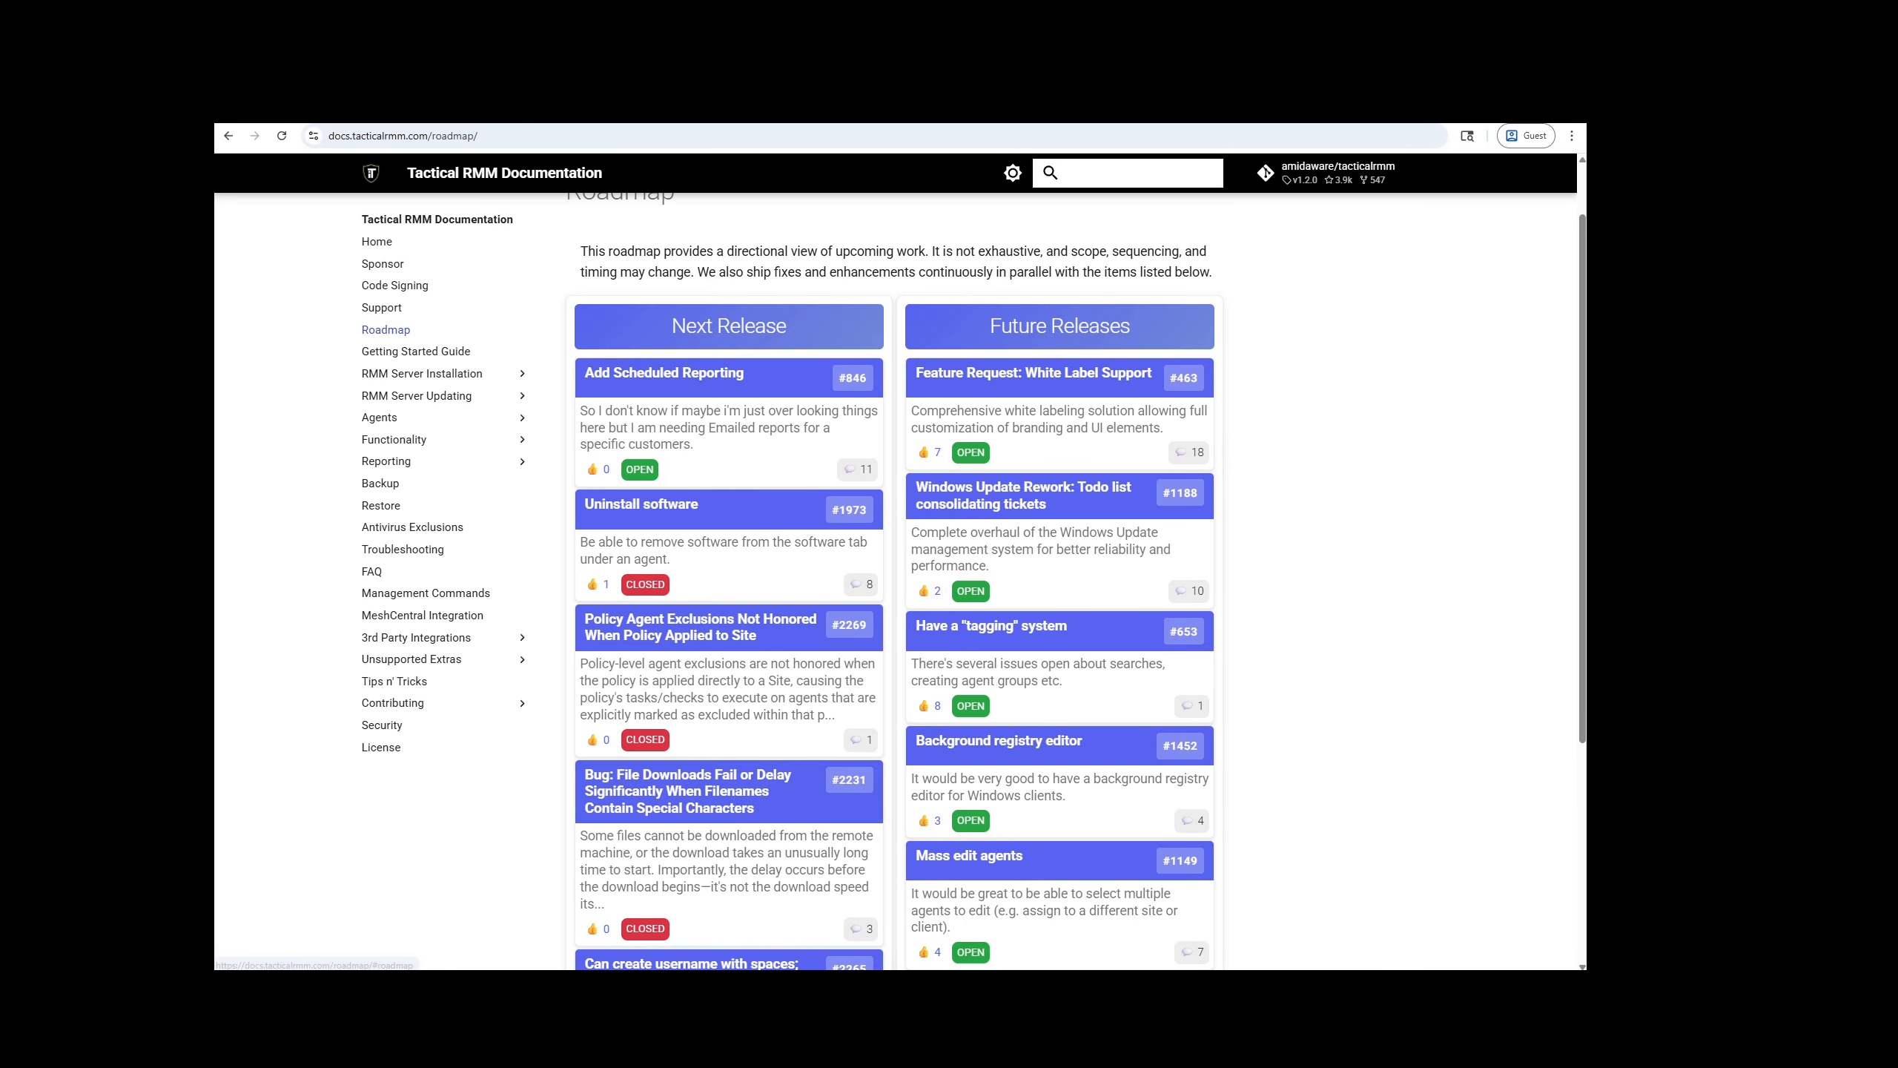
pyautogui.click(478, 111)
pyautogui.scroll(-9, 473, 568)
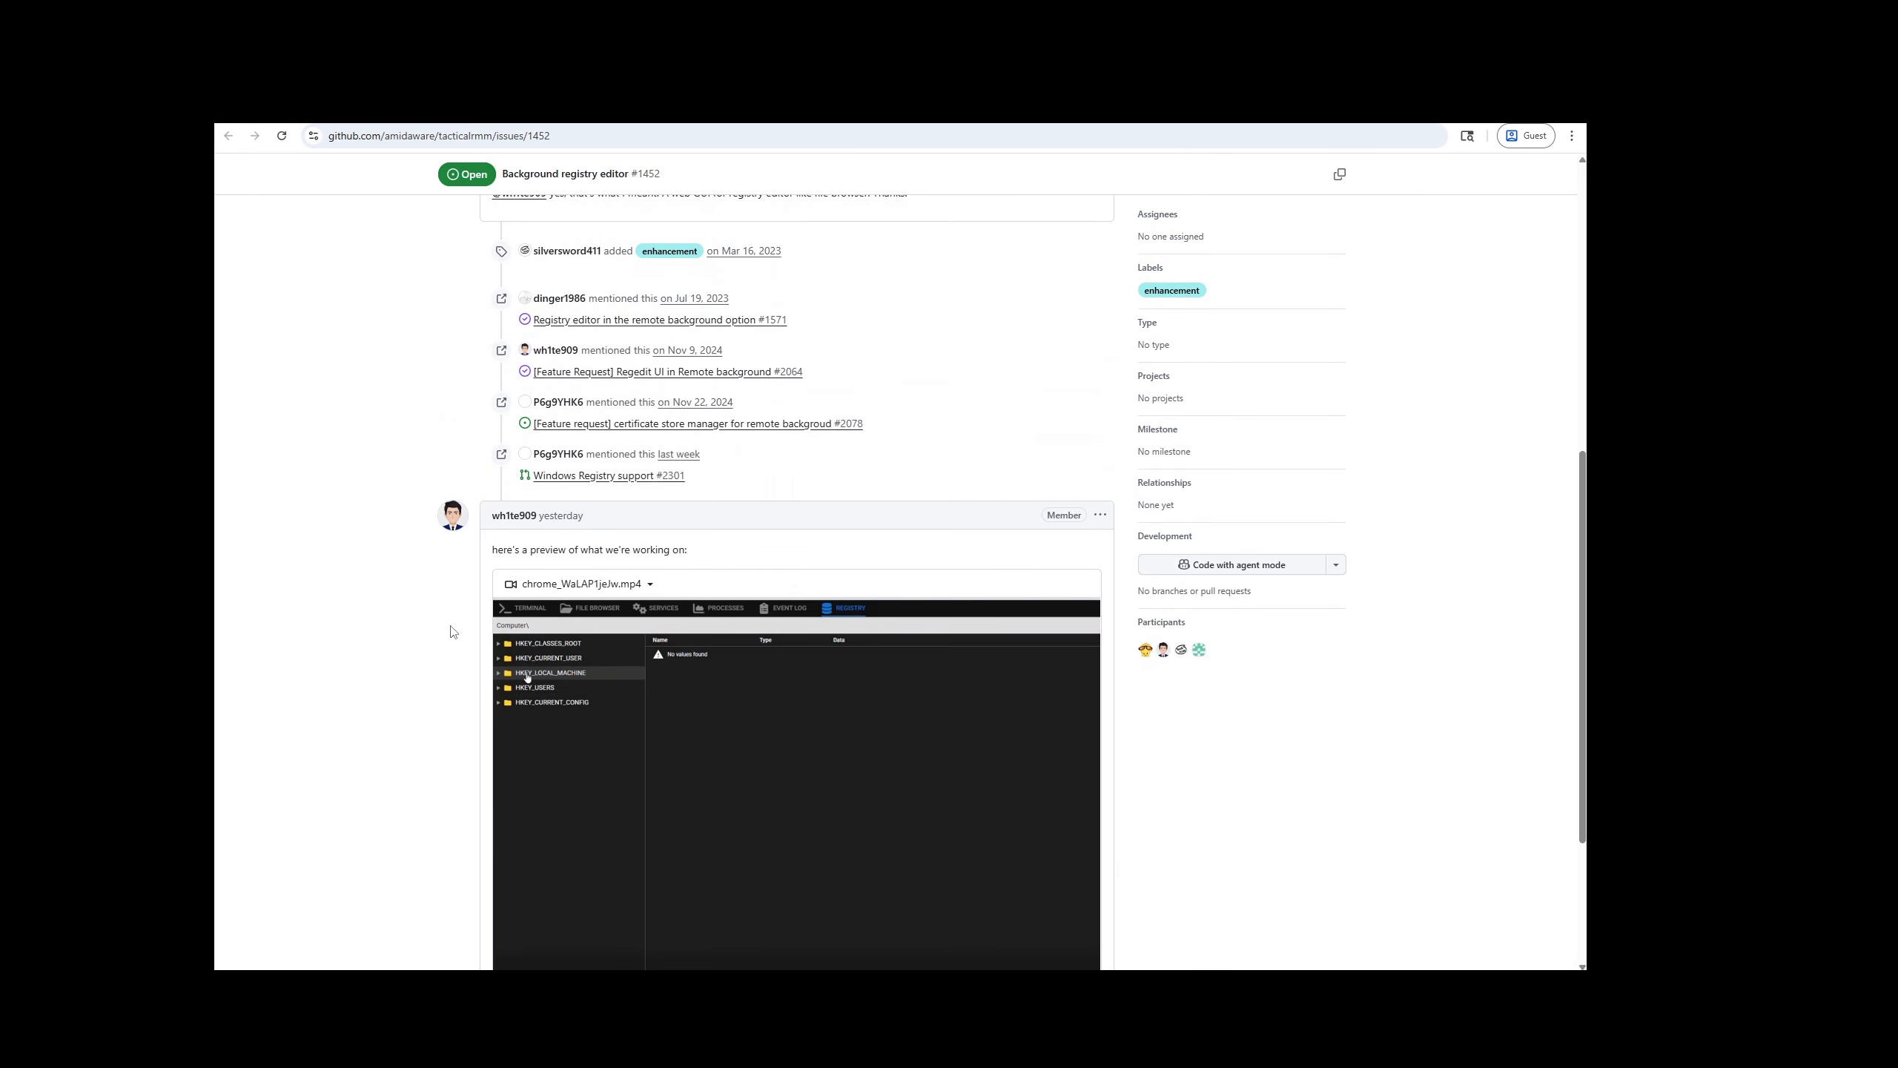
pyautogui.scroll(-1, 473, 621)
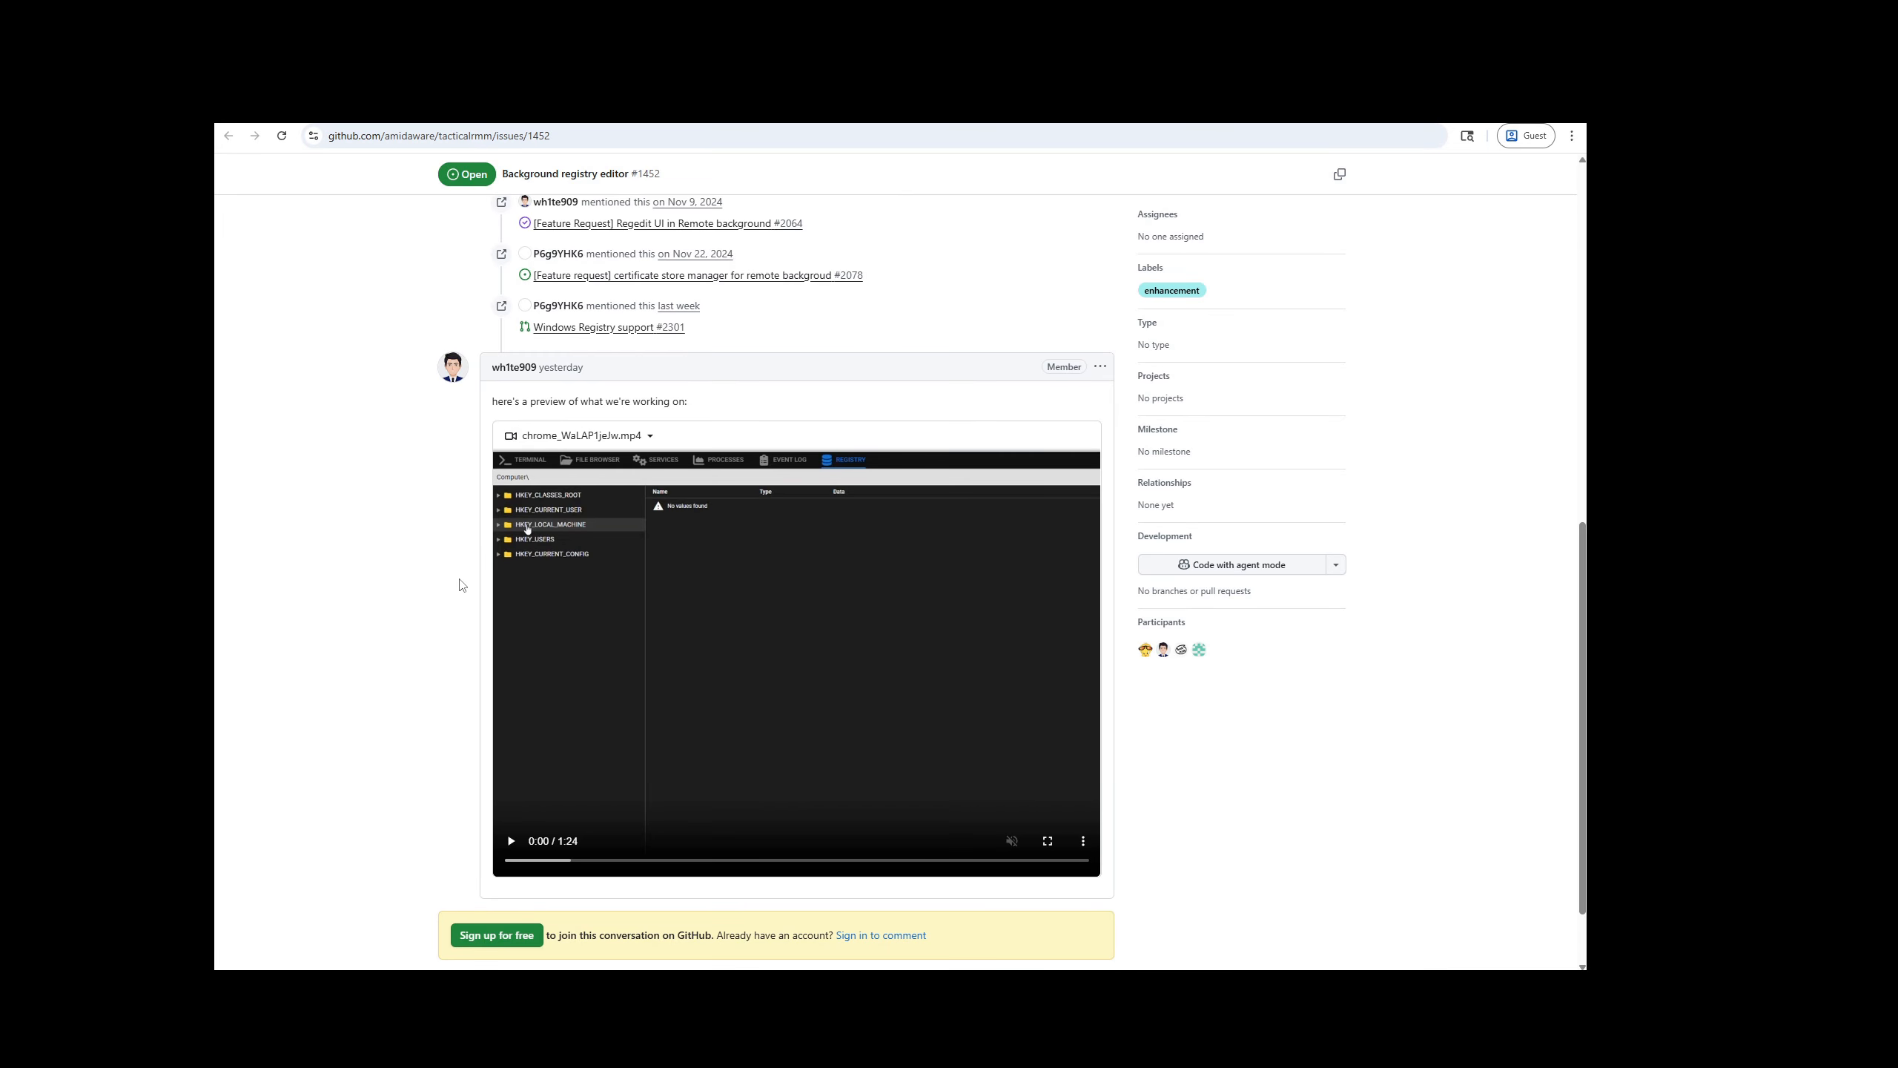
pyautogui.scroll(-1, 461, 581)
pyautogui.scroll(1, 486, 636)
pyautogui.scroll(-1, 514, 691)
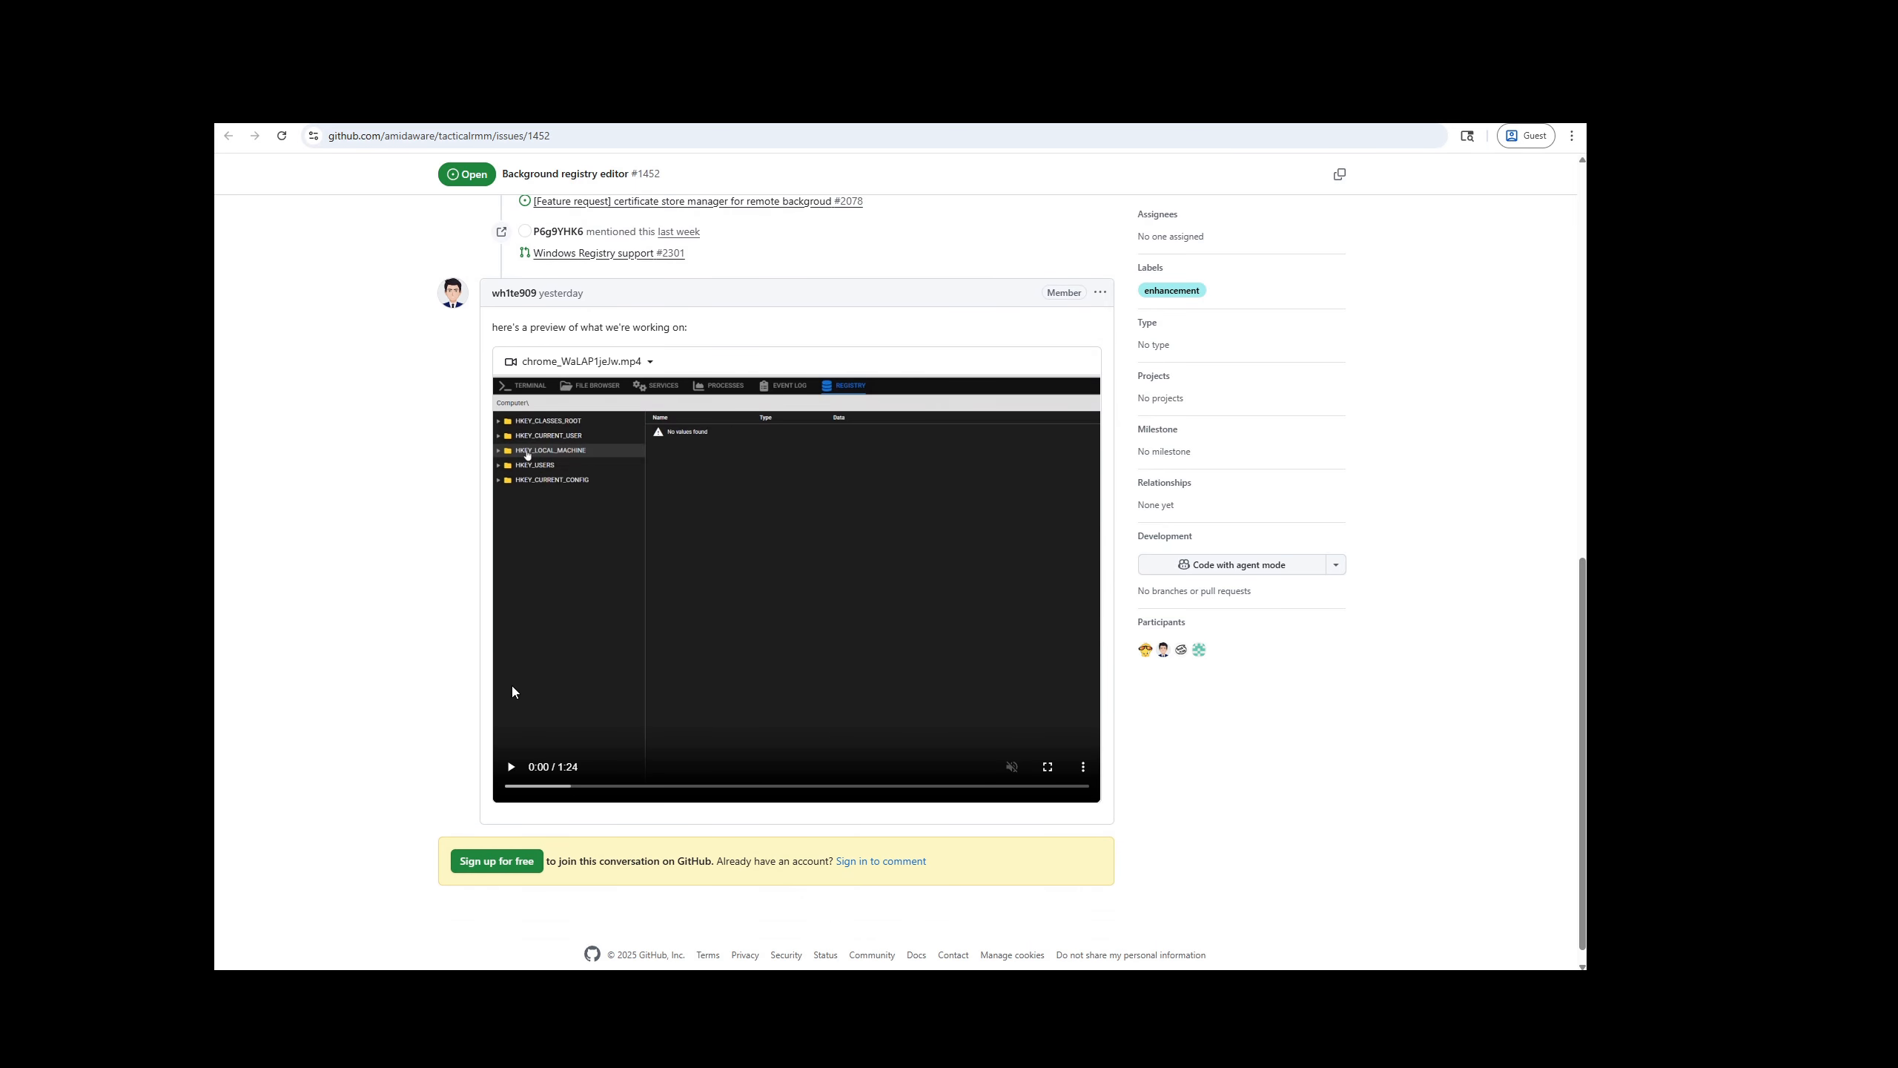
pyautogui.click(516, 775)
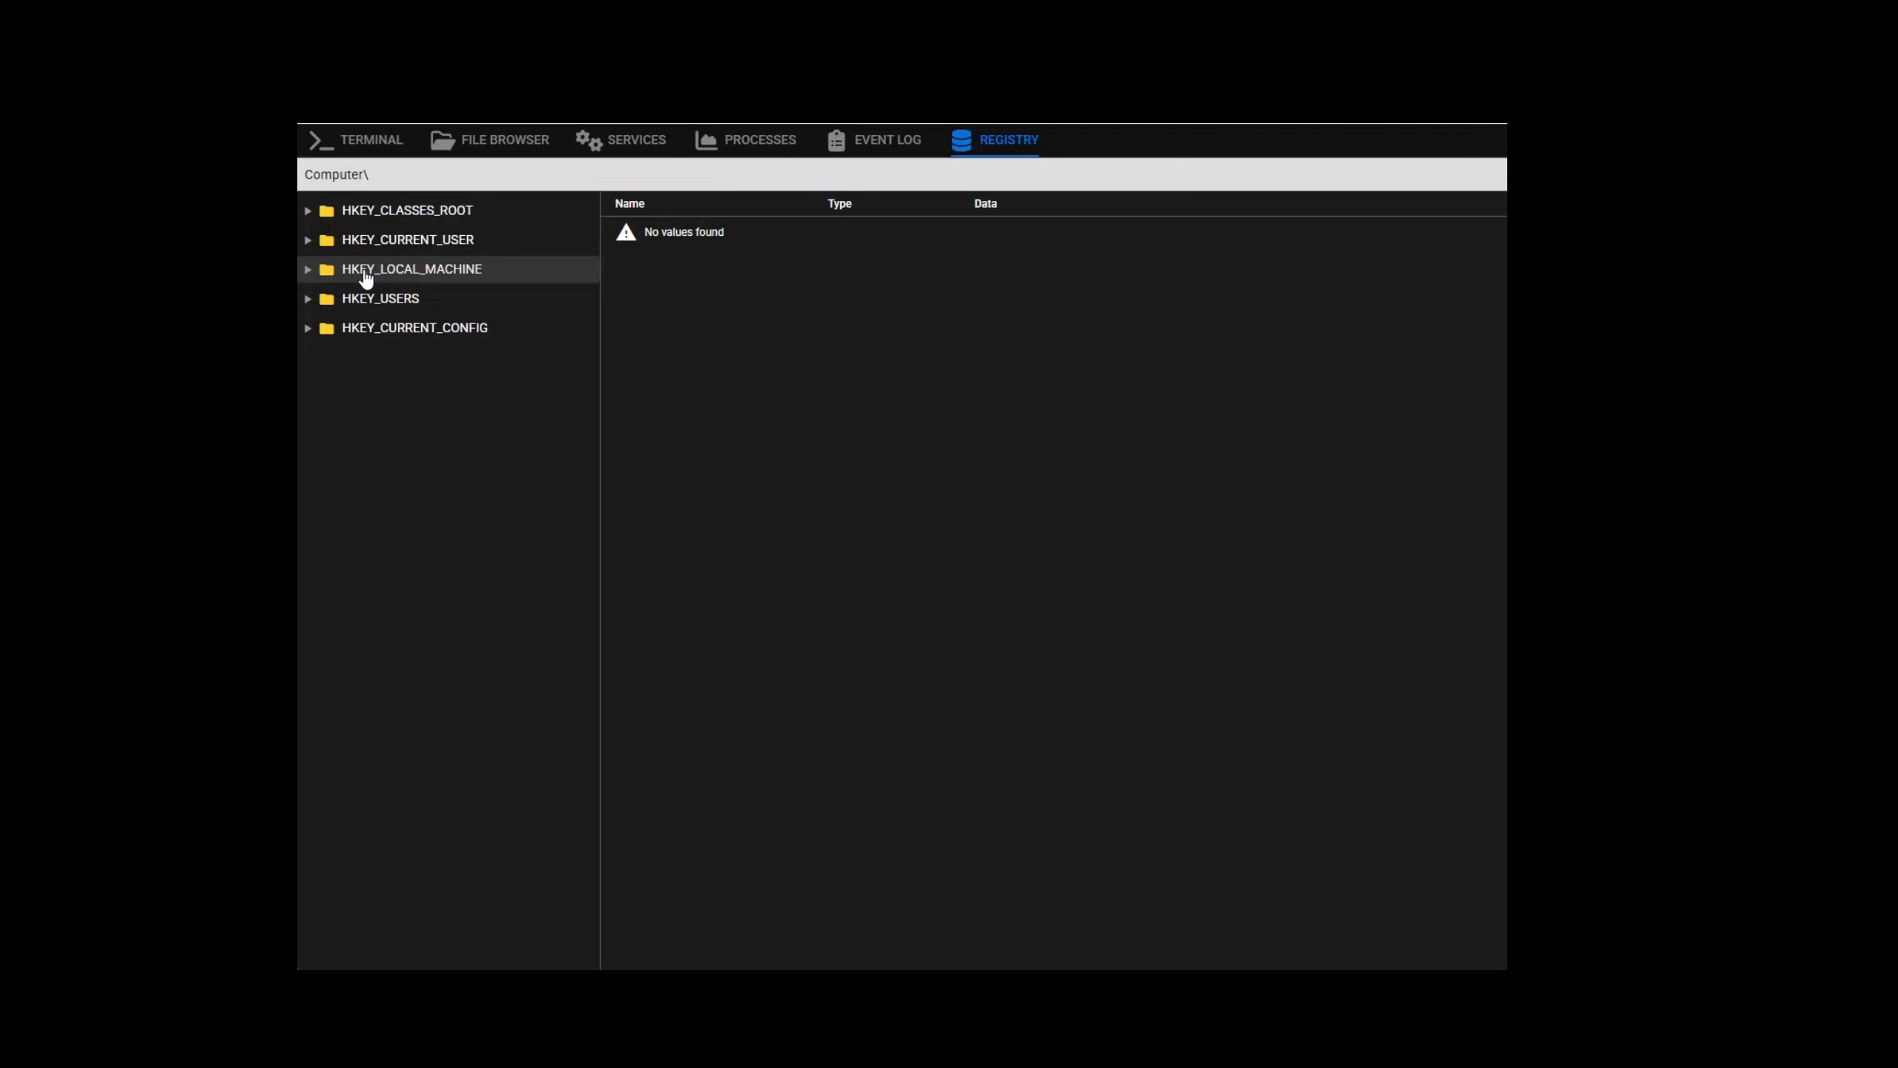
# Step: View the key and value types that can be created in the registry editor, and dismiss the list
pyautogui.rightClick(656, 298)
pyautogui.click(709, 323)
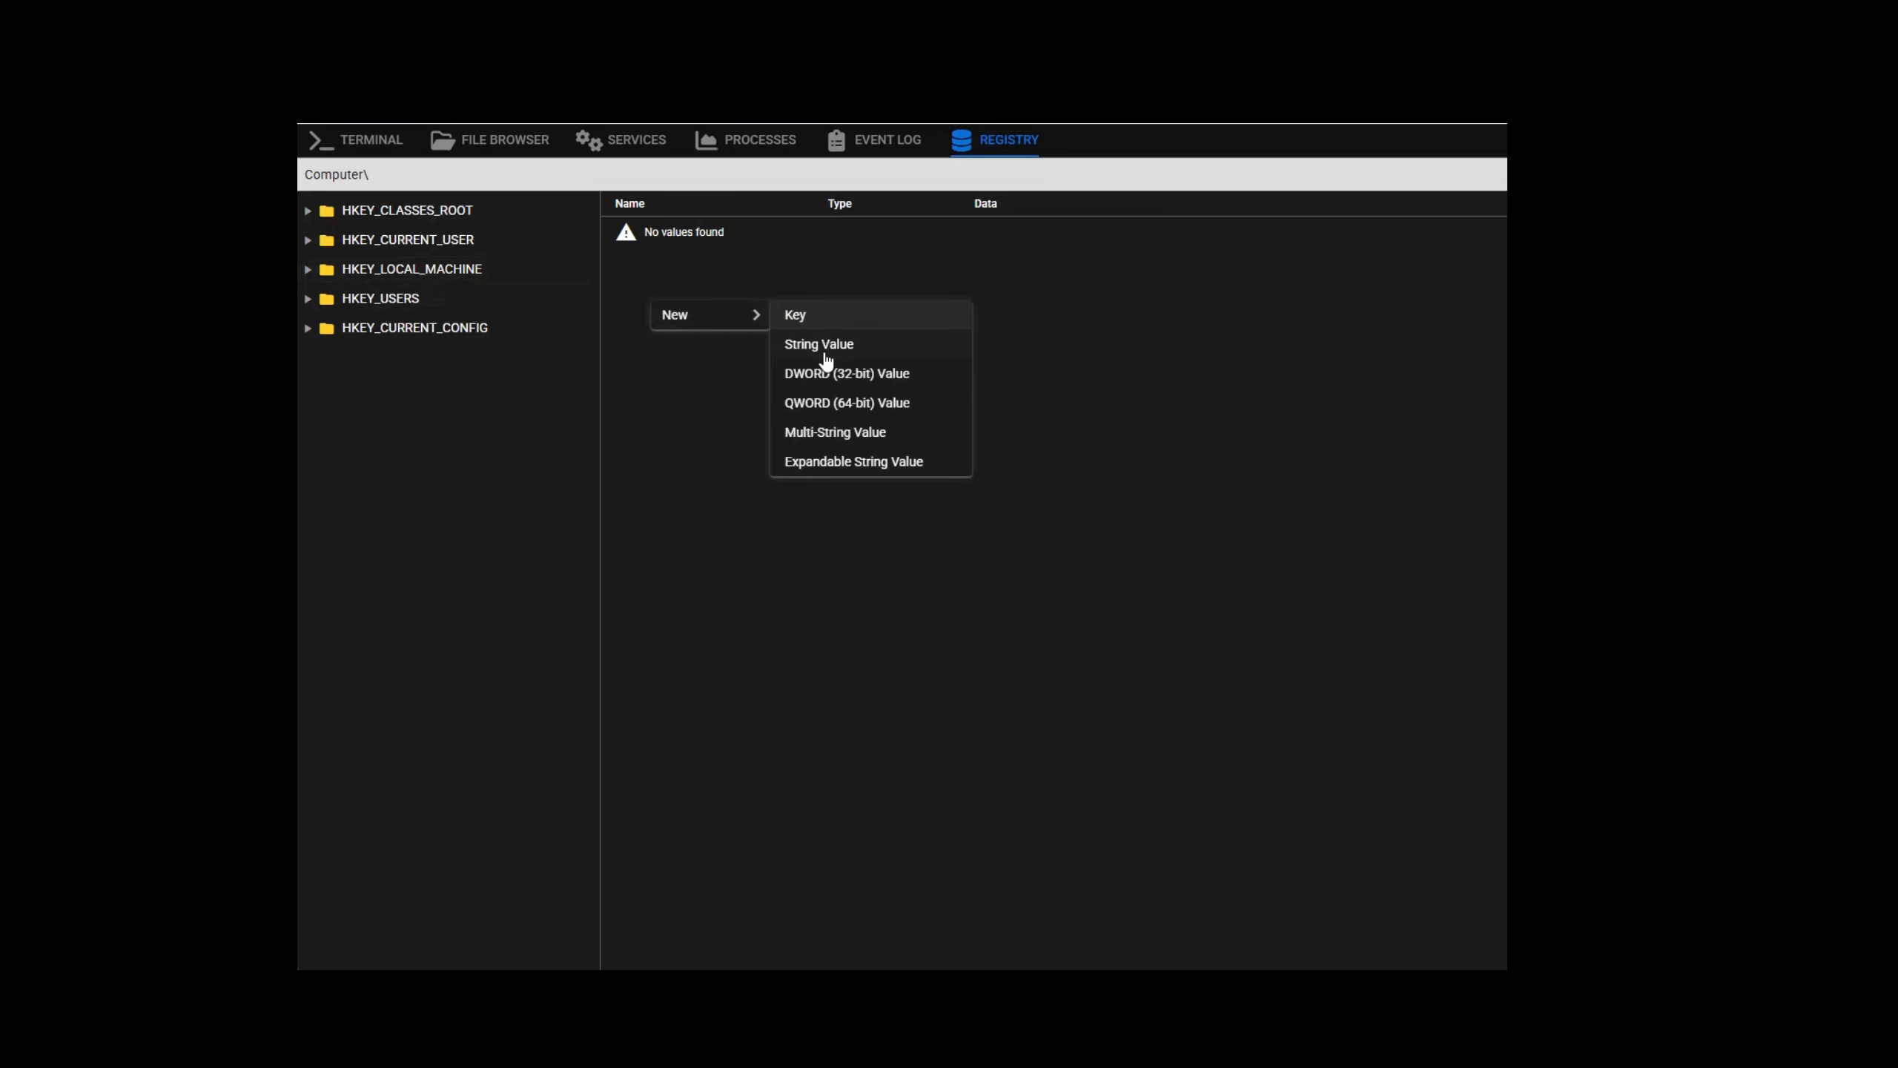
pyautogui.click(715, 429)
# Step: Expand HKEY_LOCAL_MACHINE and its SOFTWARE key in the registry tree
pyautogui.click(307, 269)
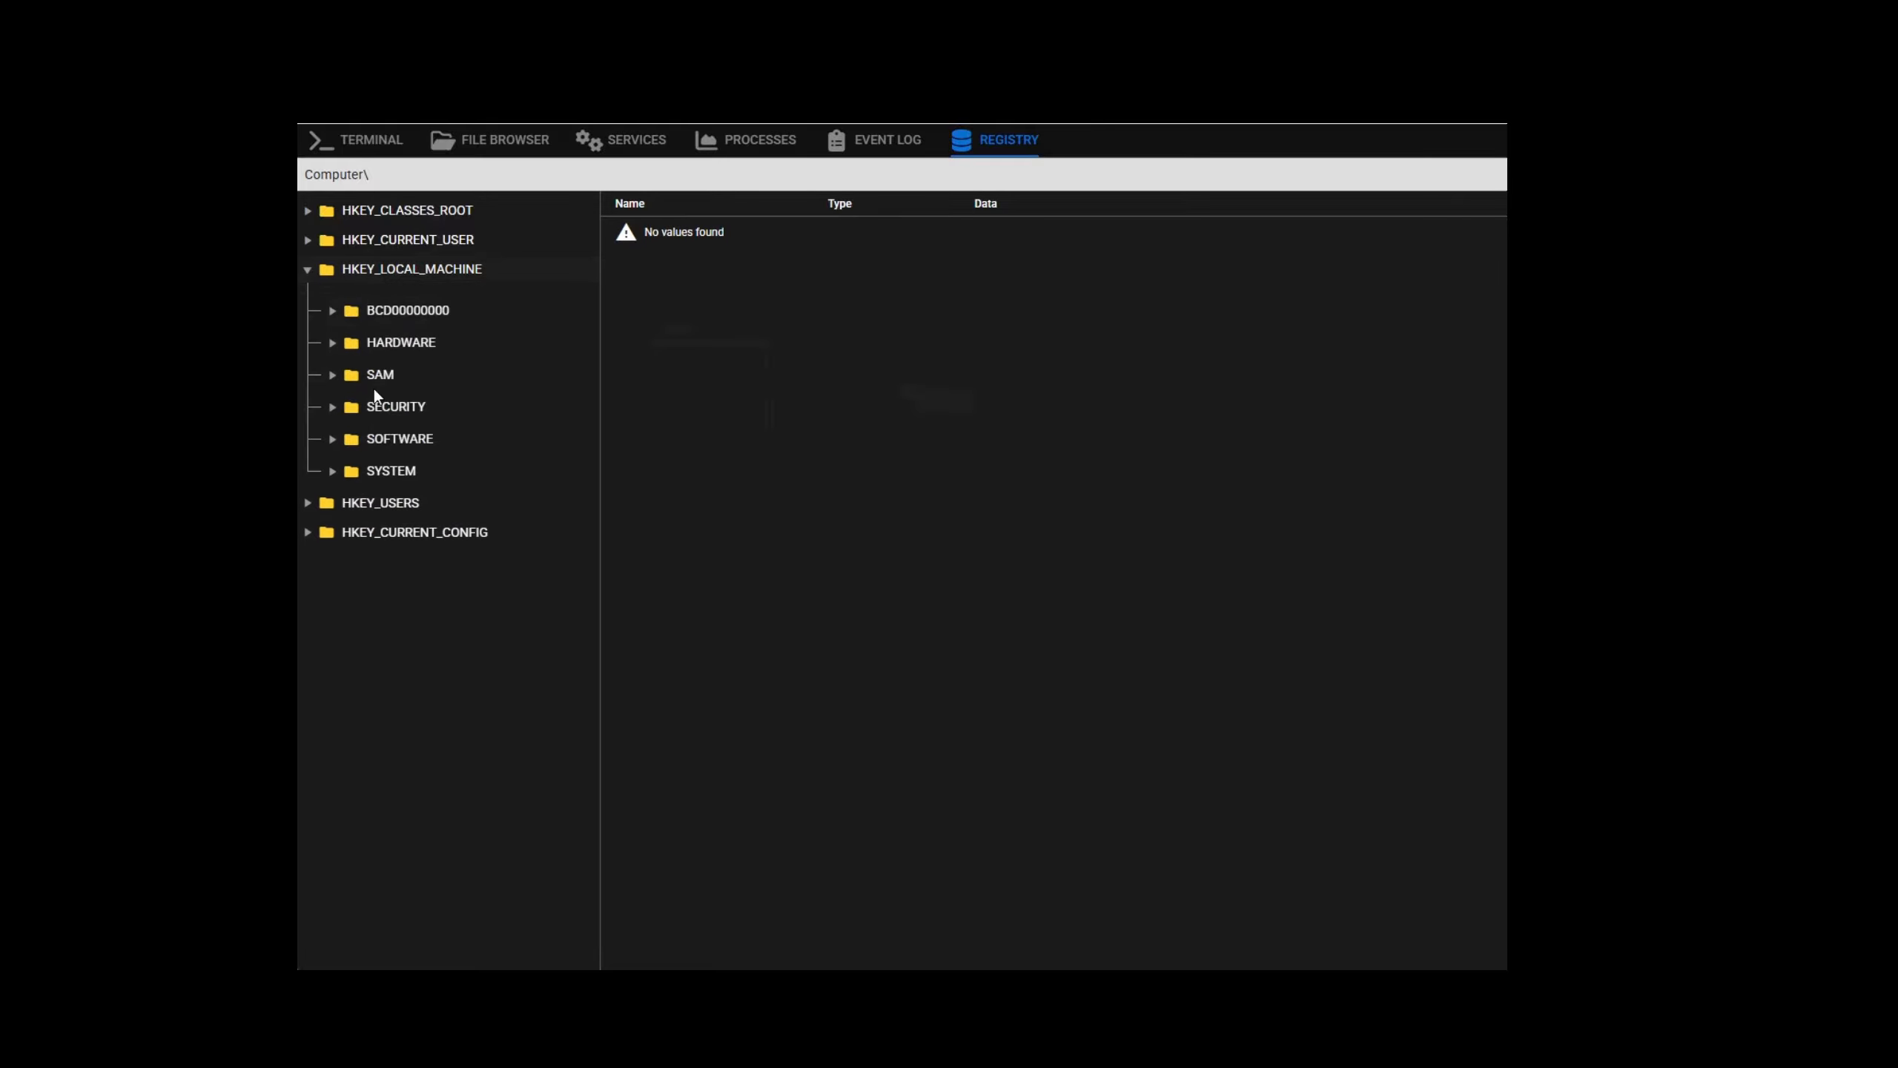
pyautogui.click(332, 440)
pyautogui.scroll(-4, 353, 490)
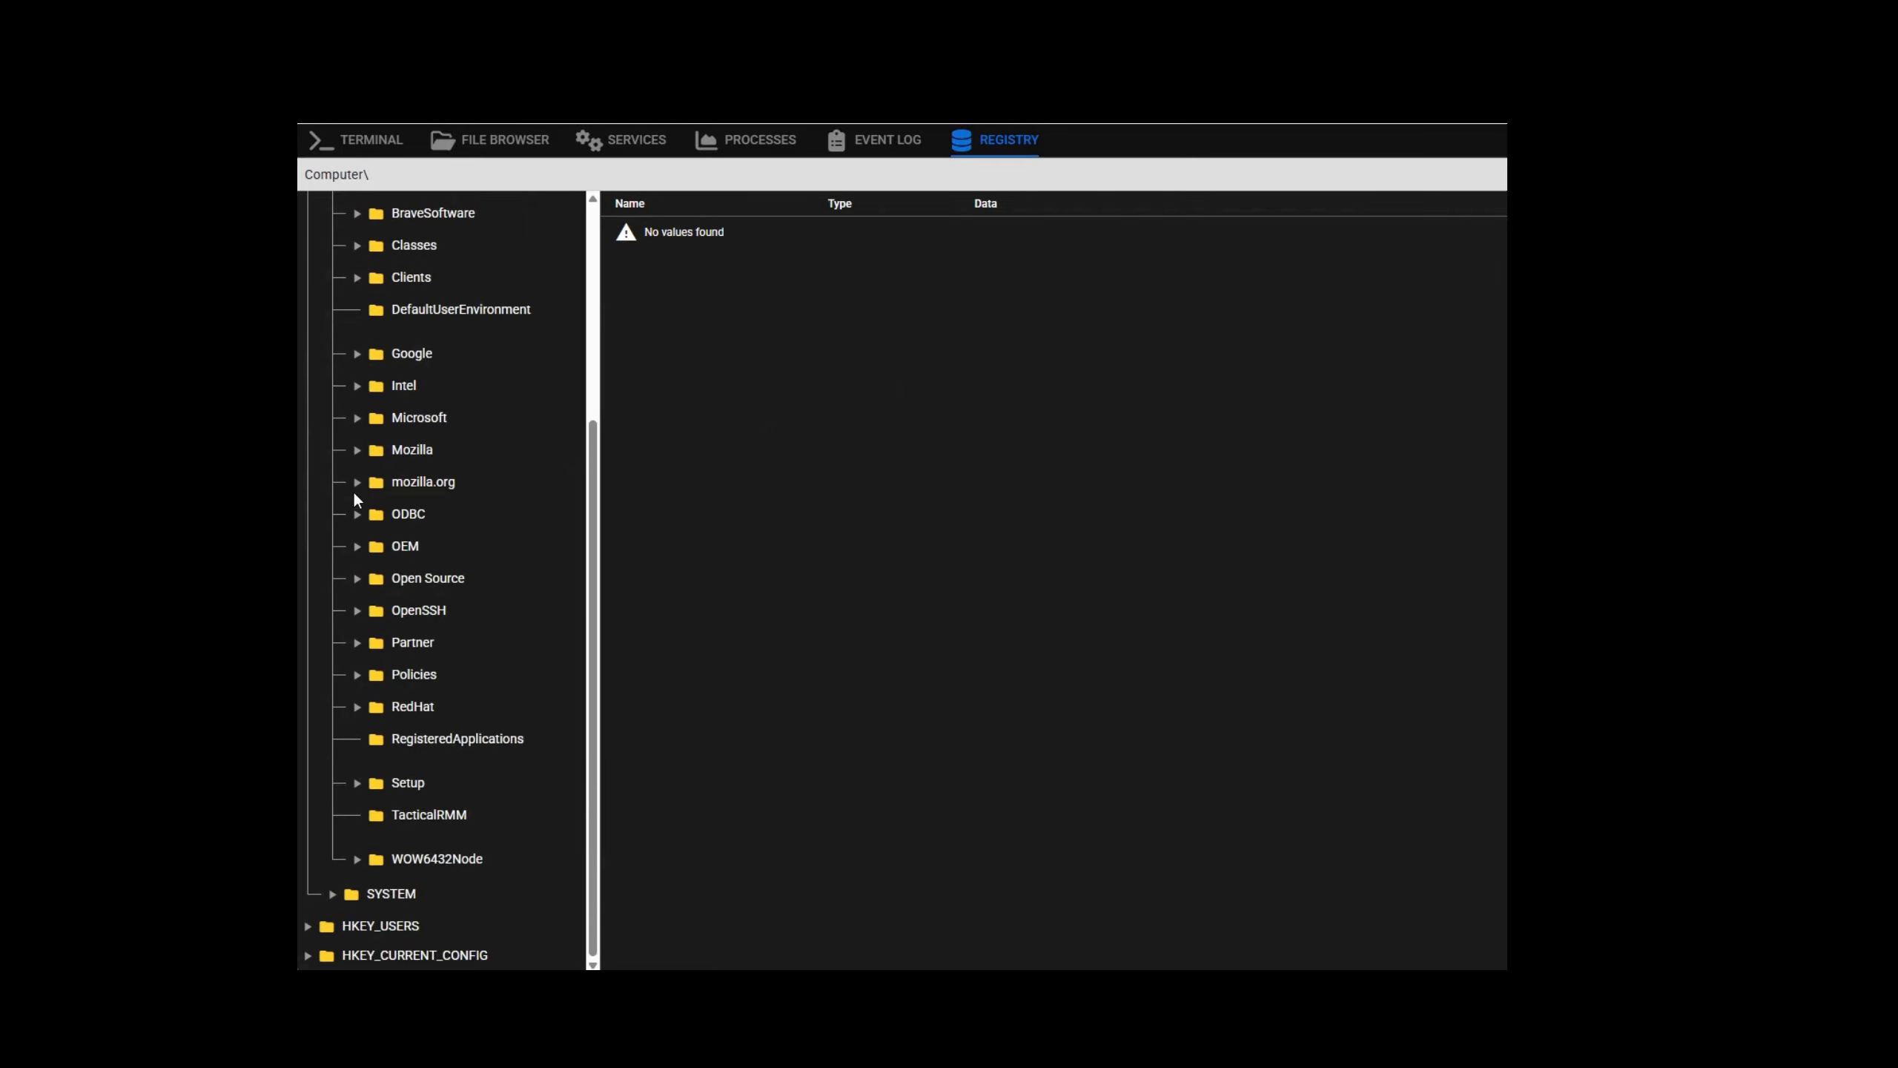
# Step: Expand the Microsoft key under SOFTWARE, look through its subkeys and collapse it again
pyautogui.click(359, 420)
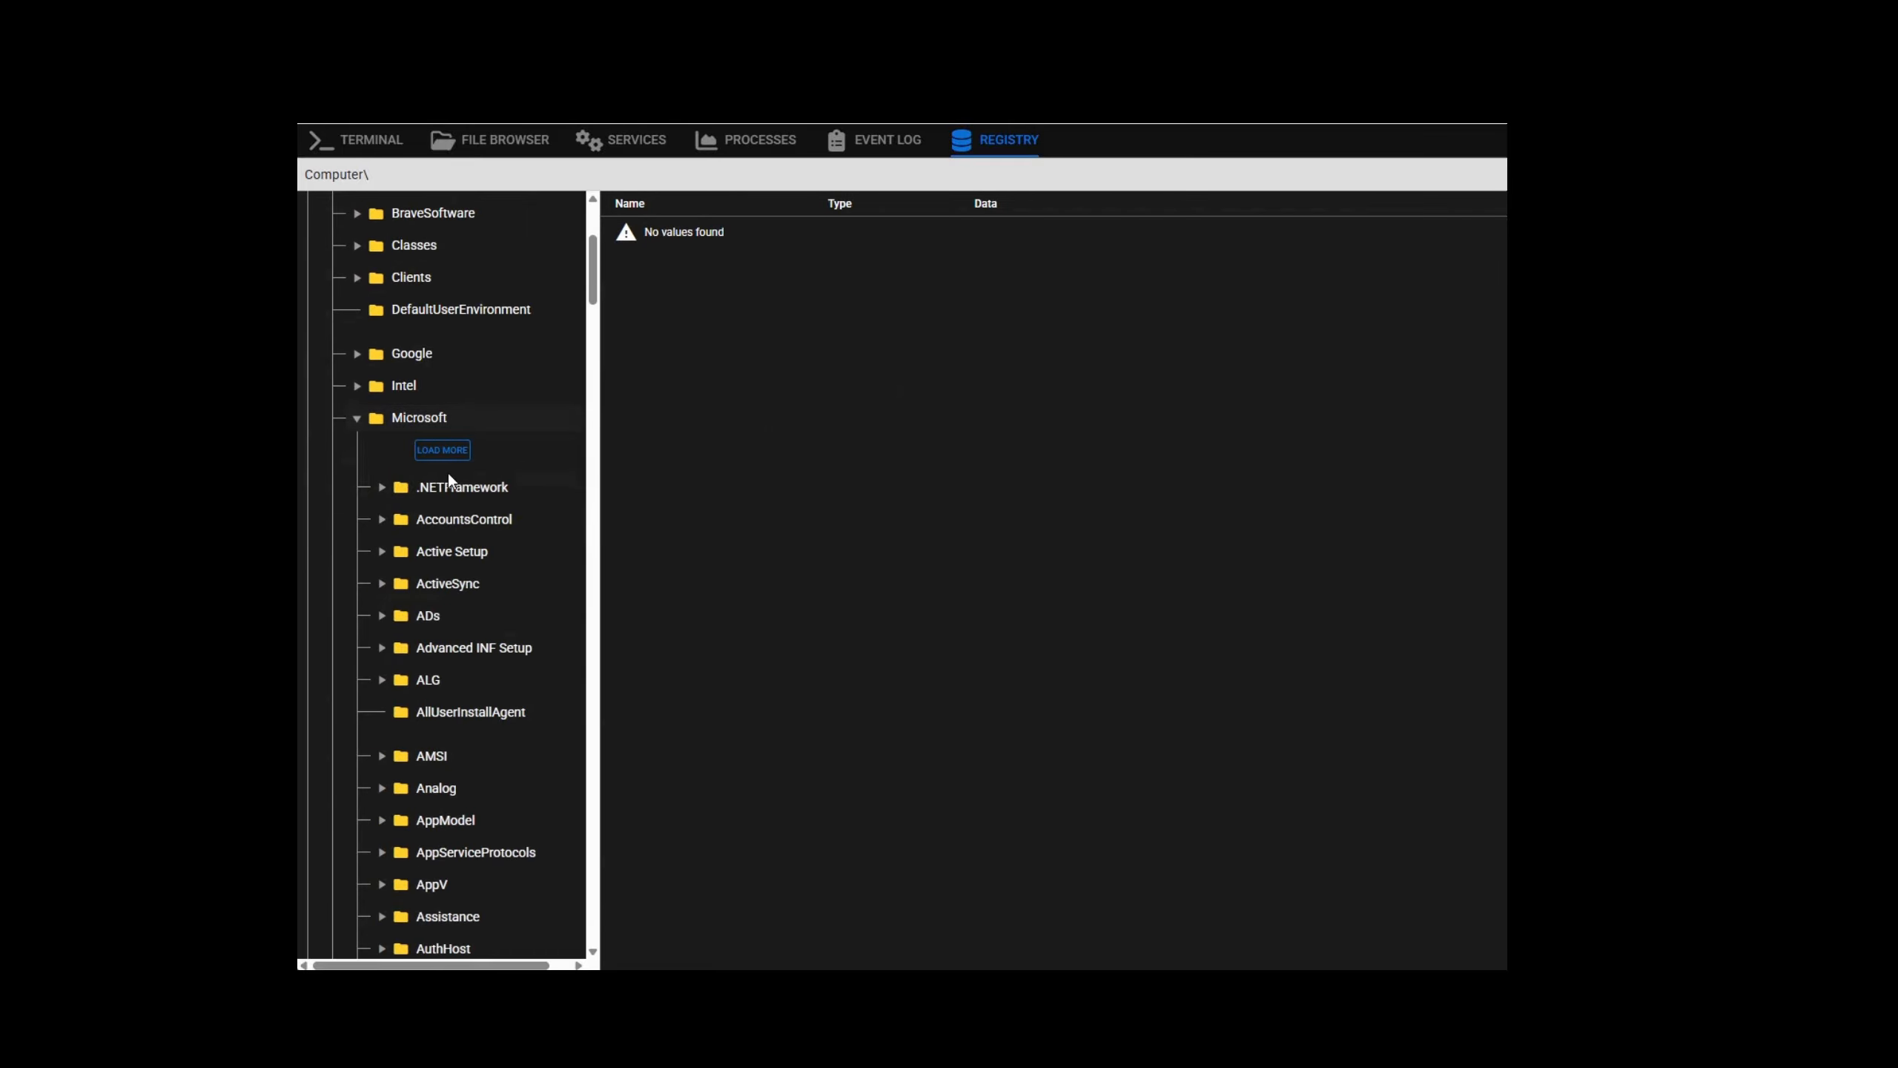
pyautogui.scroll(-10, 452, 494)
pyautogui.scroll(-8, 456, 520)
pyautogui.scroll(8, 454, 512)
pyautogui.scroll(7, 452, 506)
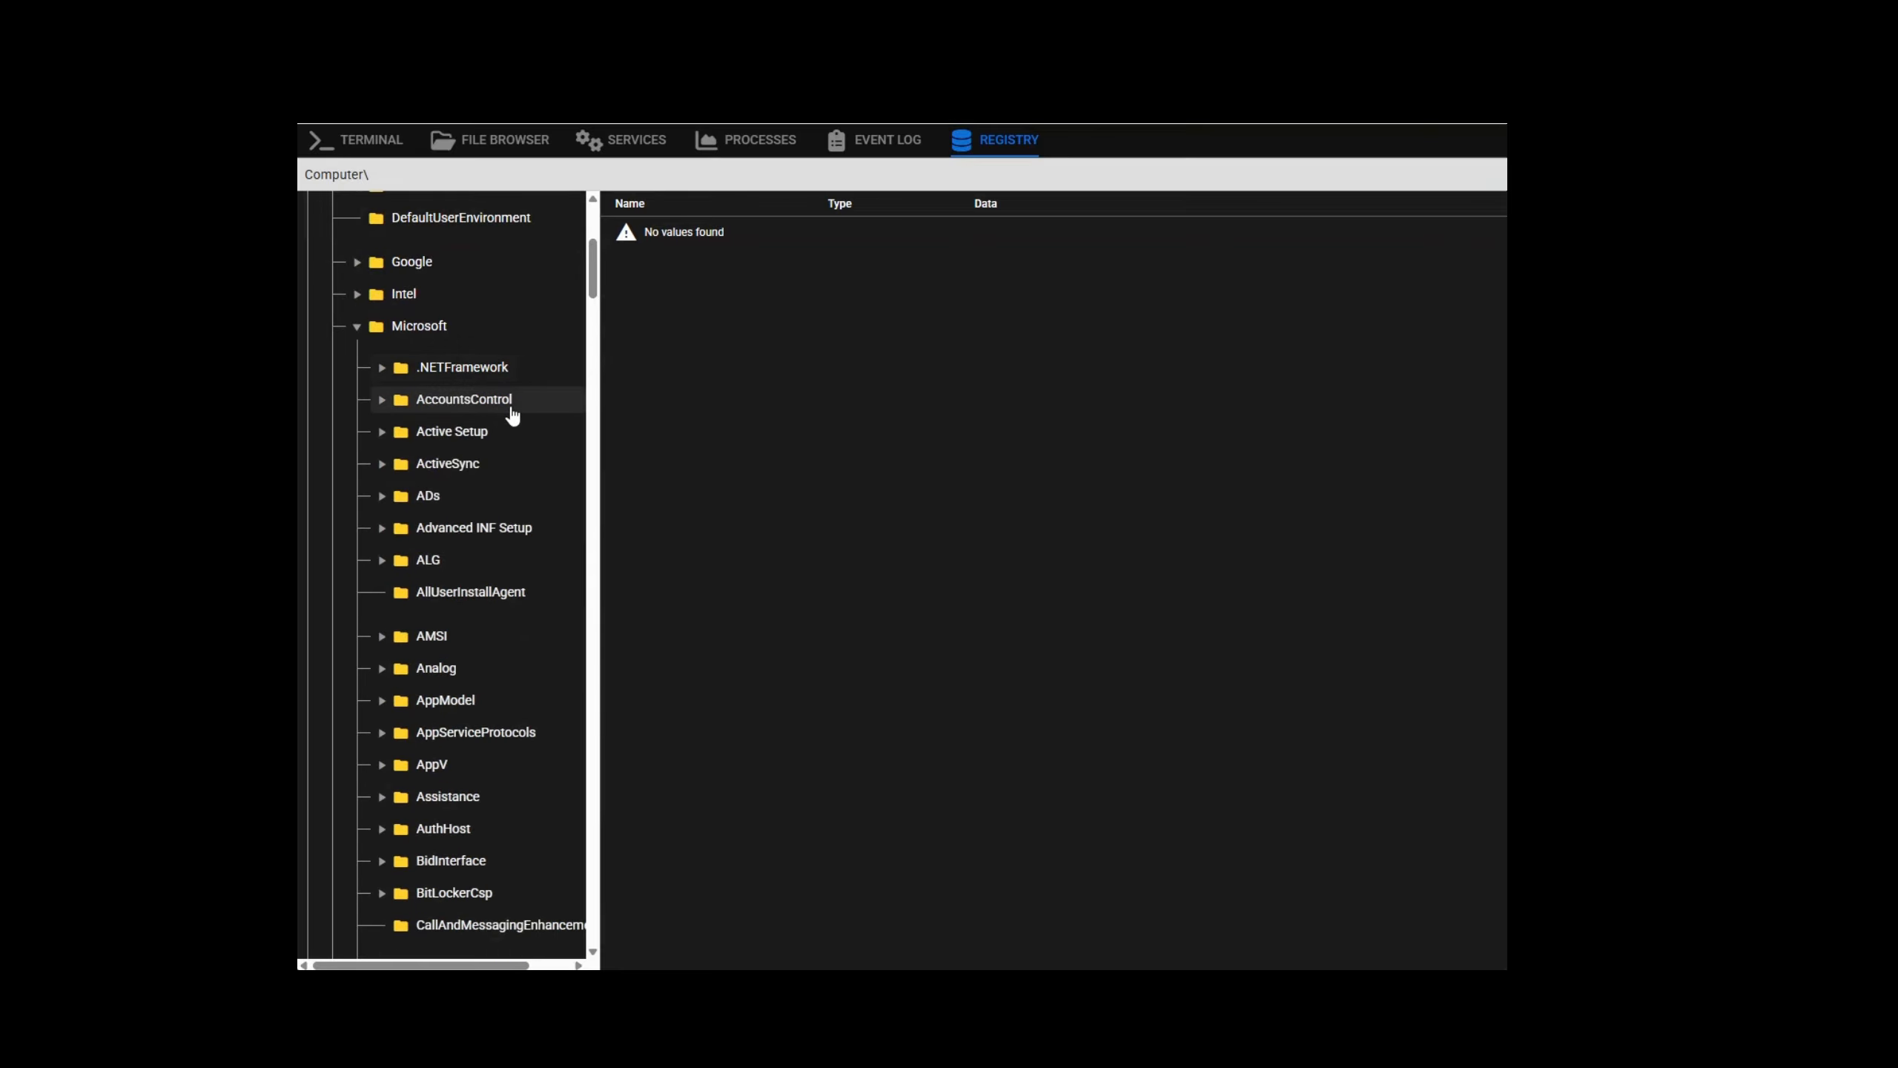
pyautogui.moveTo(594, 290)
pyautogui.mouseDown()
pyautogui.moveTo(599, 894)
pyautogui.moveTo(605, 269)
pyautogui.mouseUp()
pyautogui.scroll(-1, 340, 411)
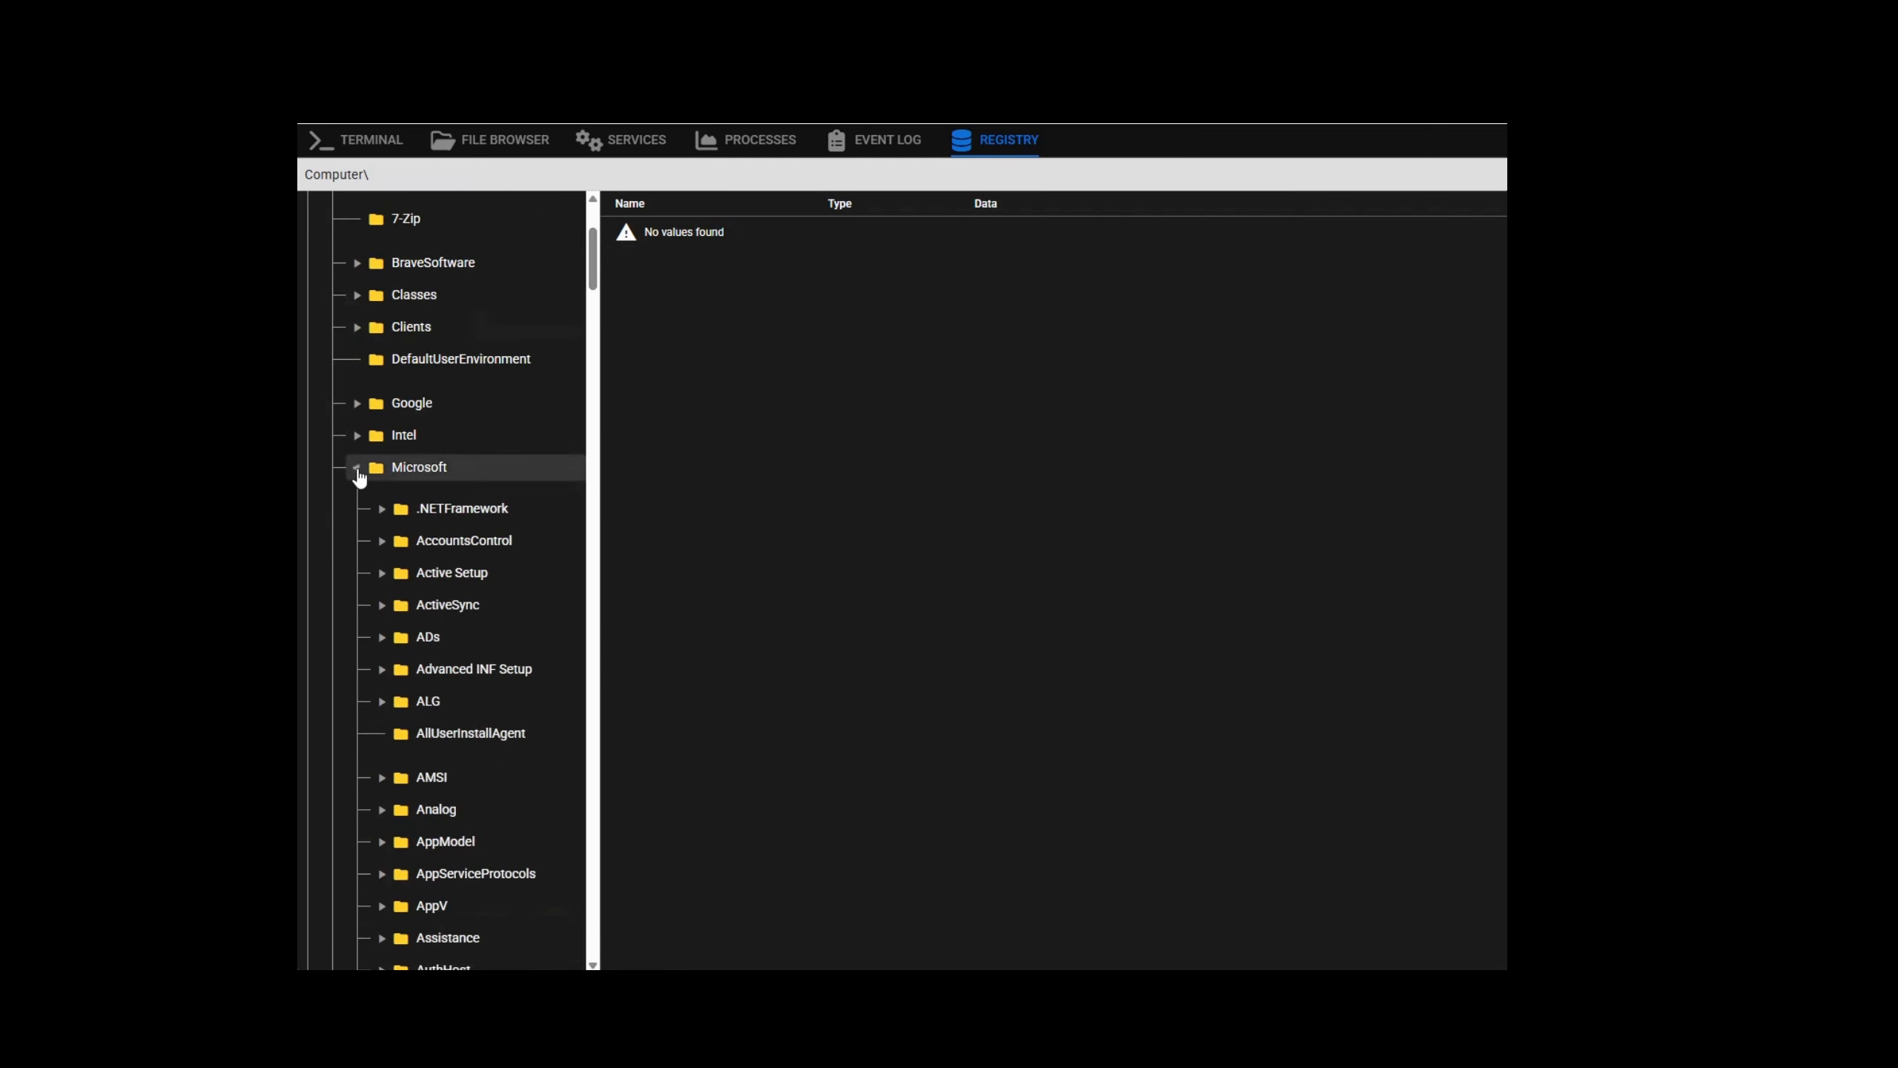
pyautogui.click(357, 466)
# Step: Expand Policies, Microsoft, Windows and WindowsUpdate under SOFTWARE, and select the AU key
pyautogui.click(418, 725)
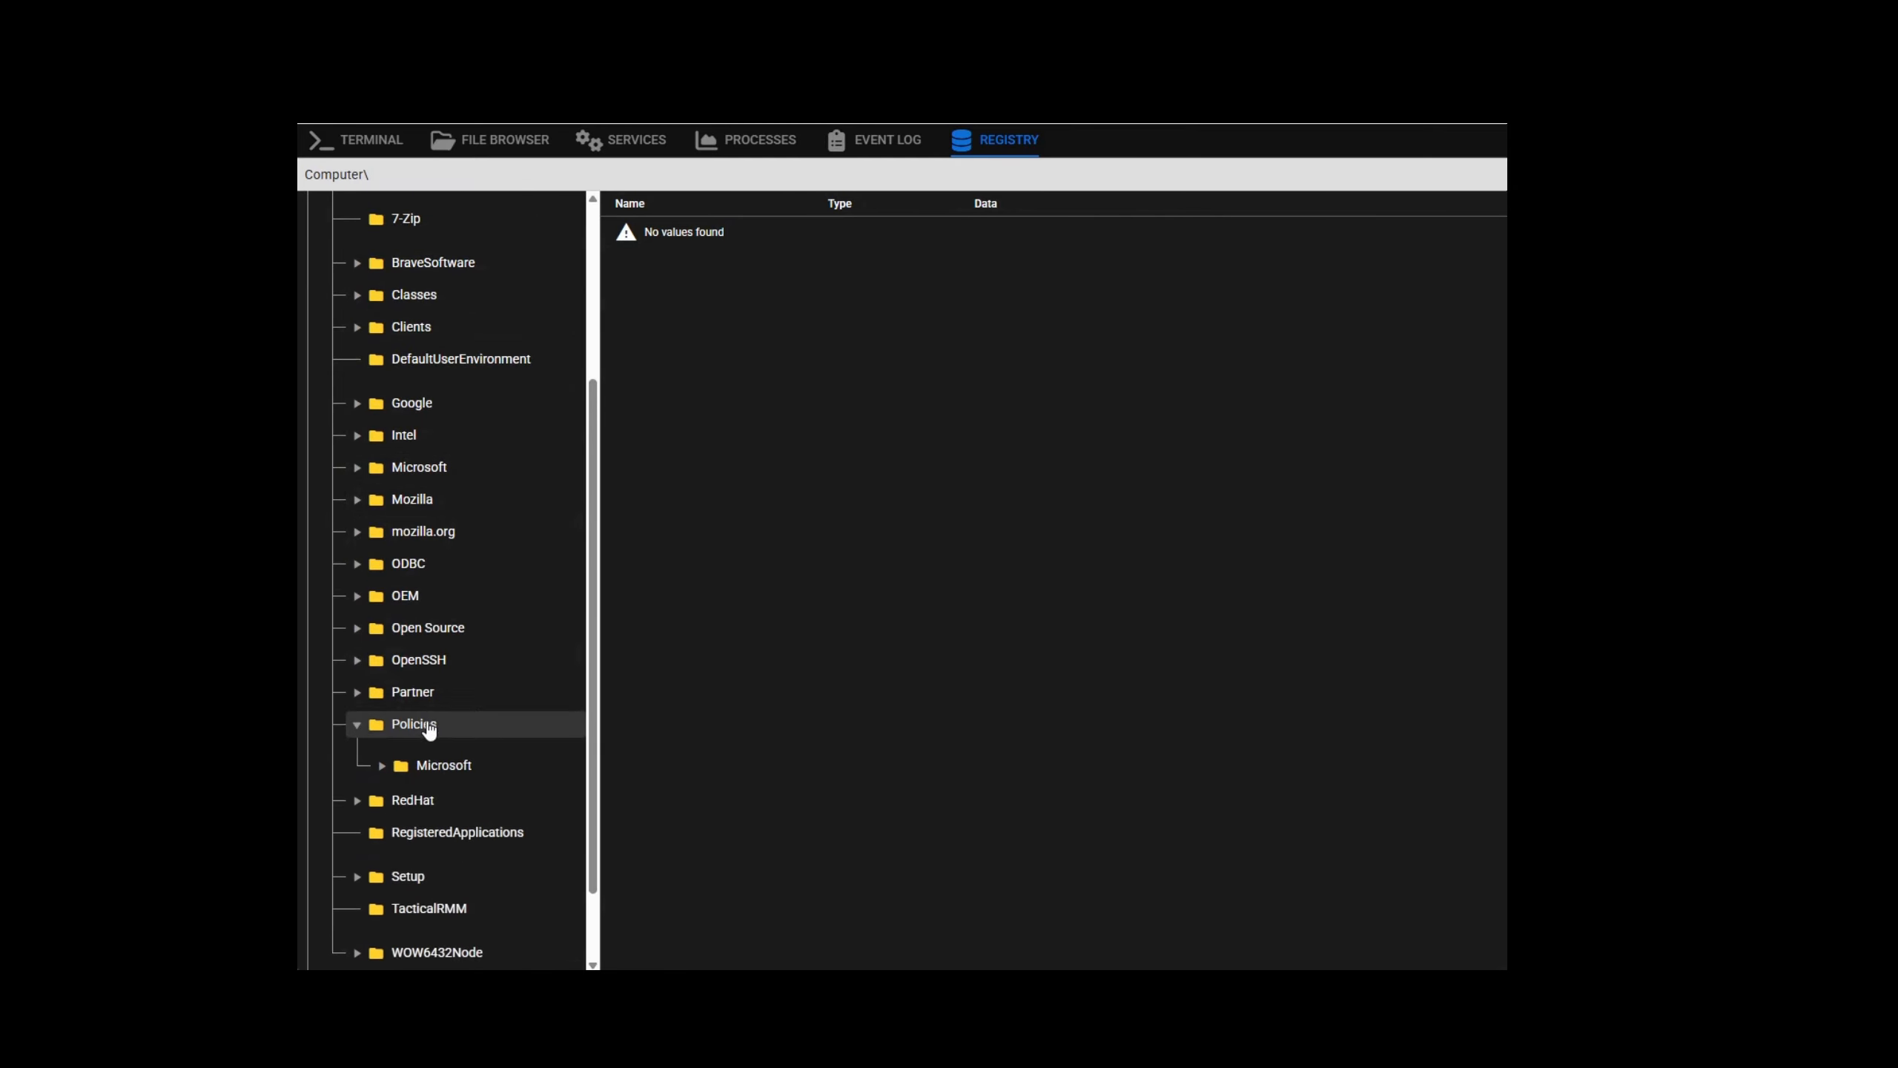
pyautogui.scroll(-2, 411, 710)
pyautogui.click(437, 685)
pyautogui.scroll(-3, 441, 696)
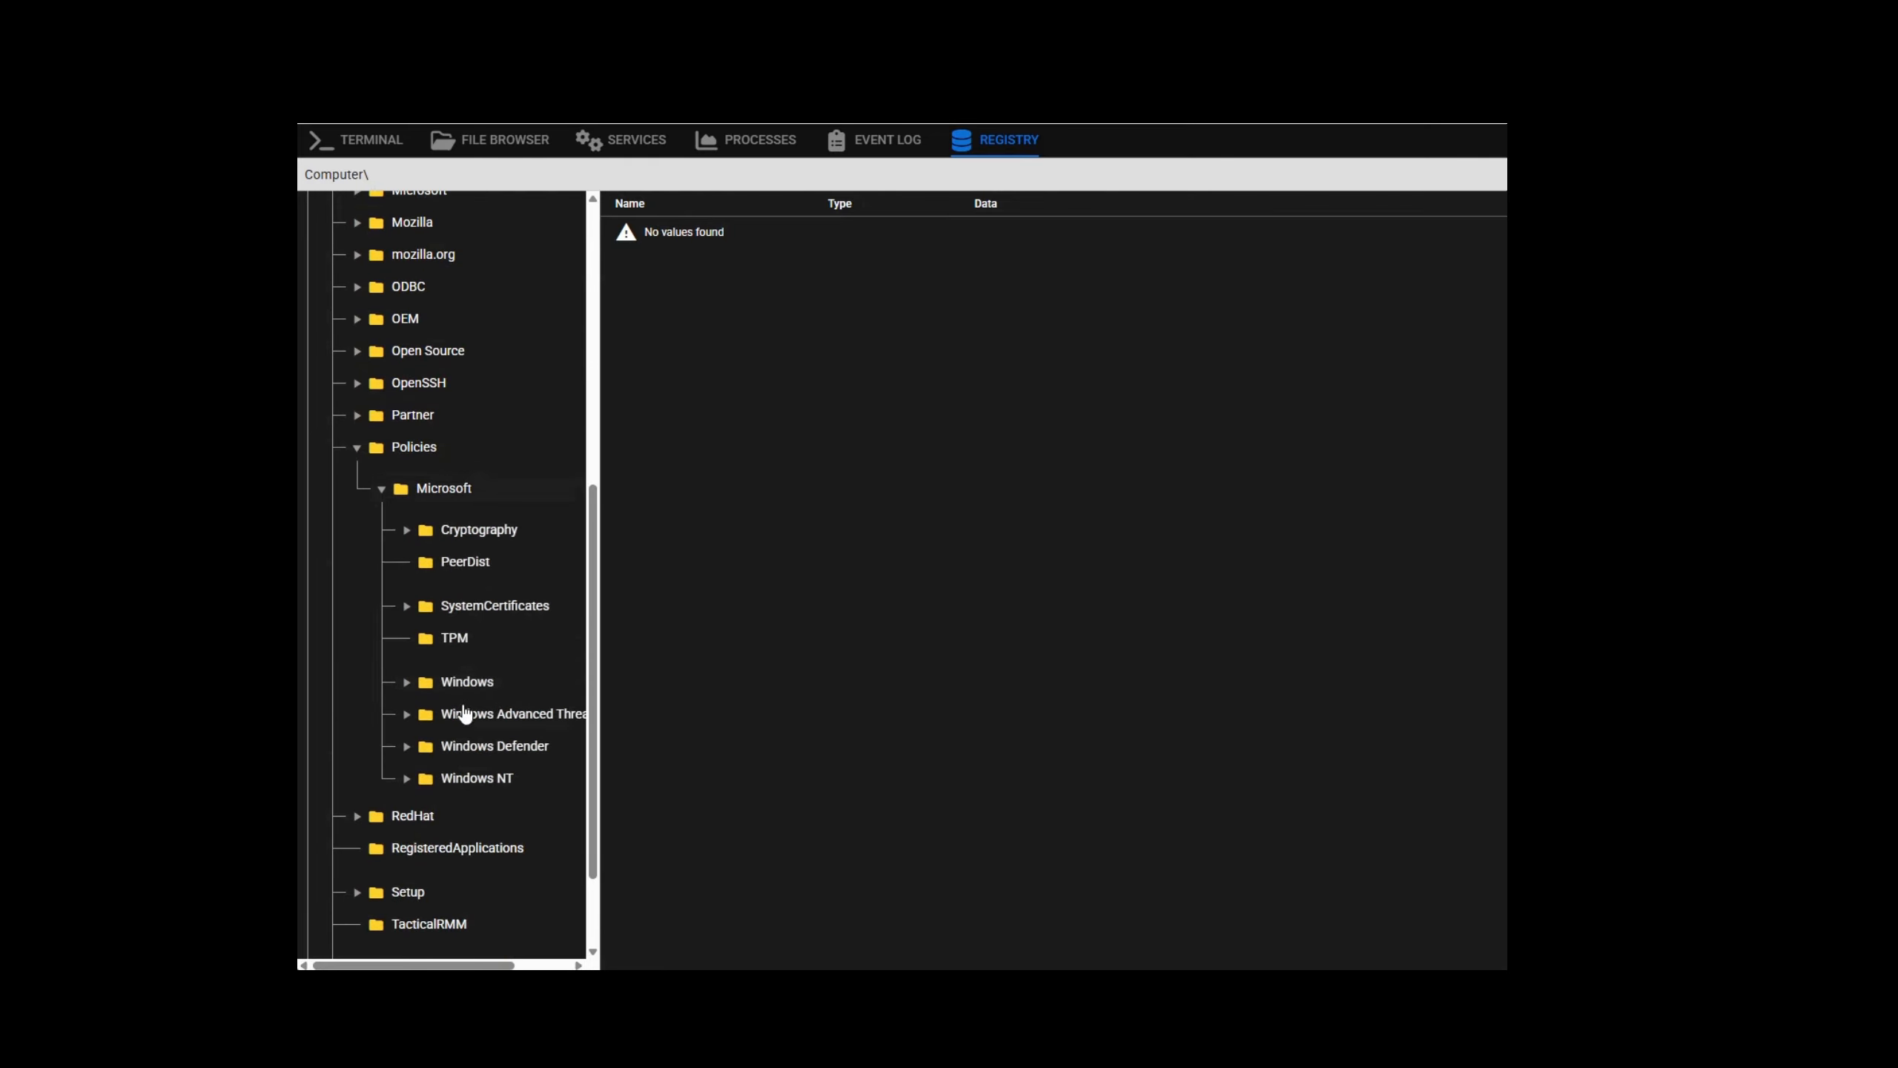
pyautogui.click(431, 689)
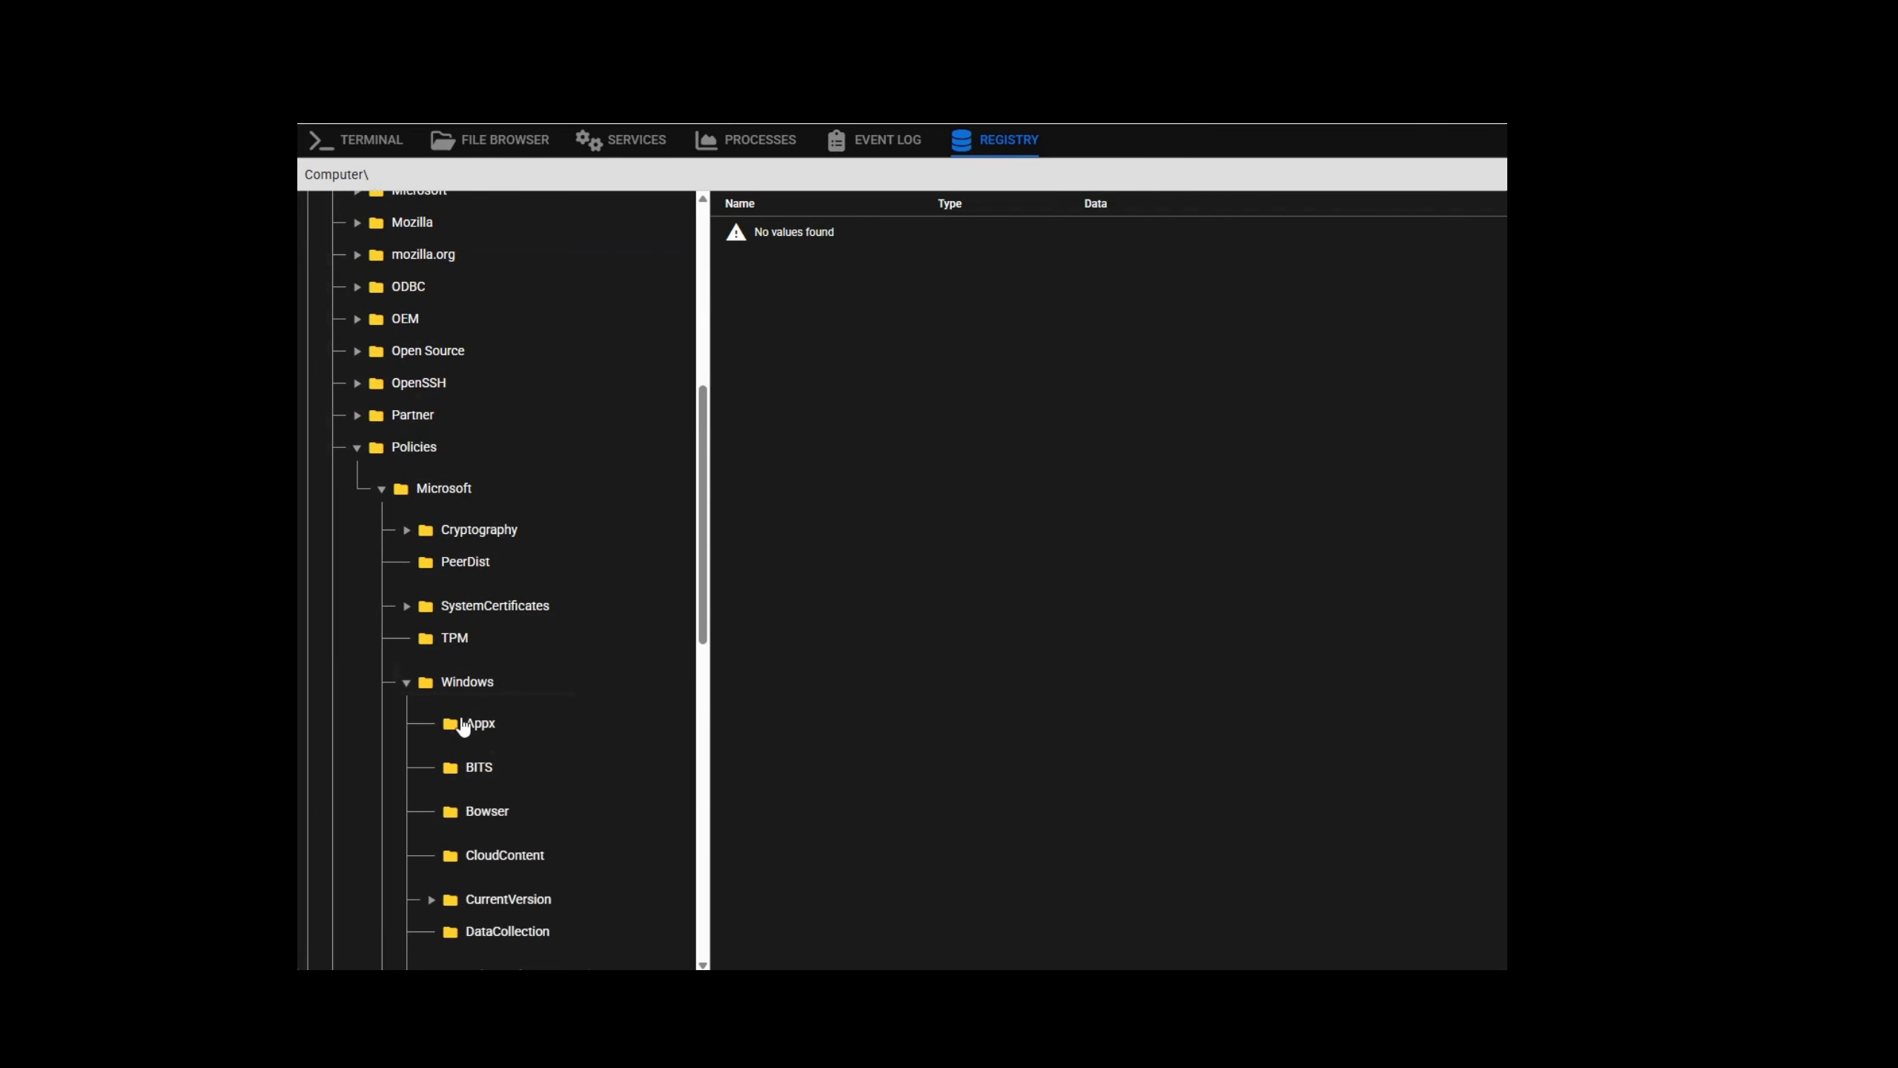
pyautogui.scroll(-11, 512, 678)
pyautogui.scroll(-2, 513, 682)
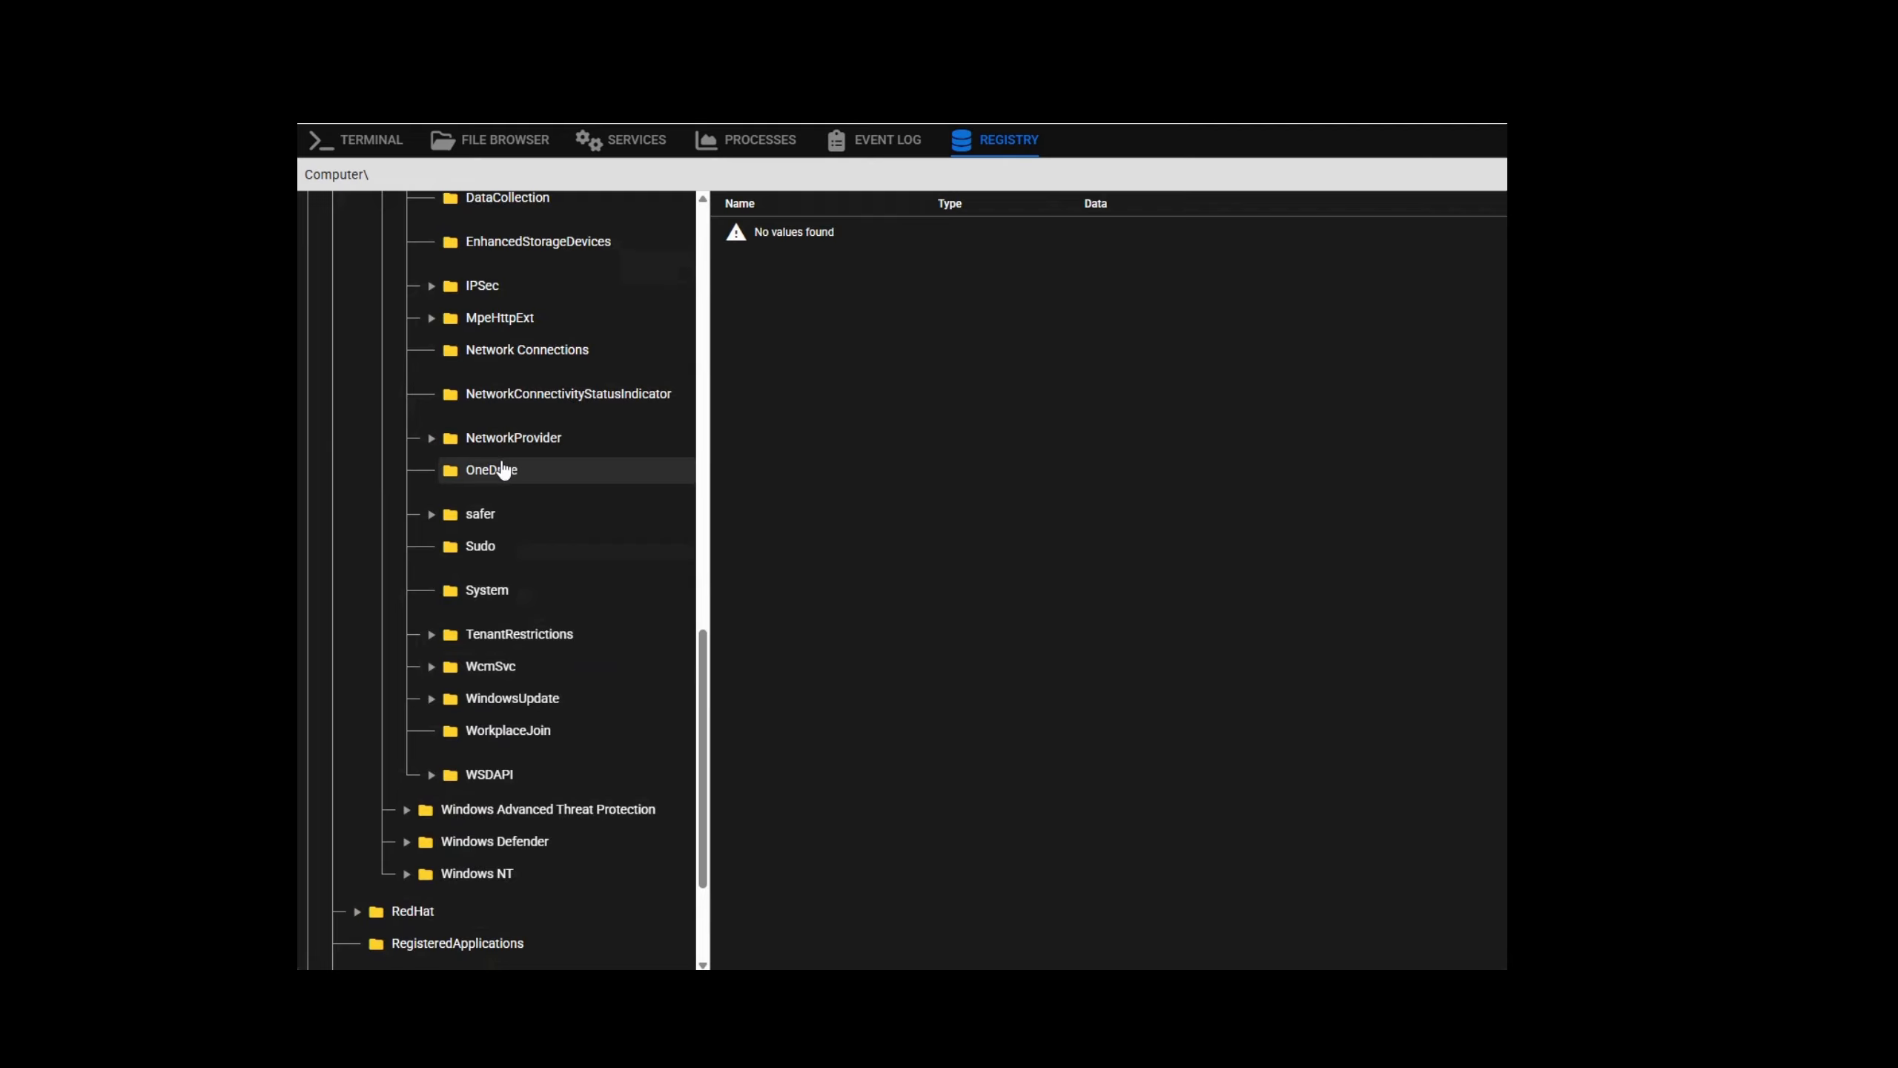
pyautogui.click(431, 699)
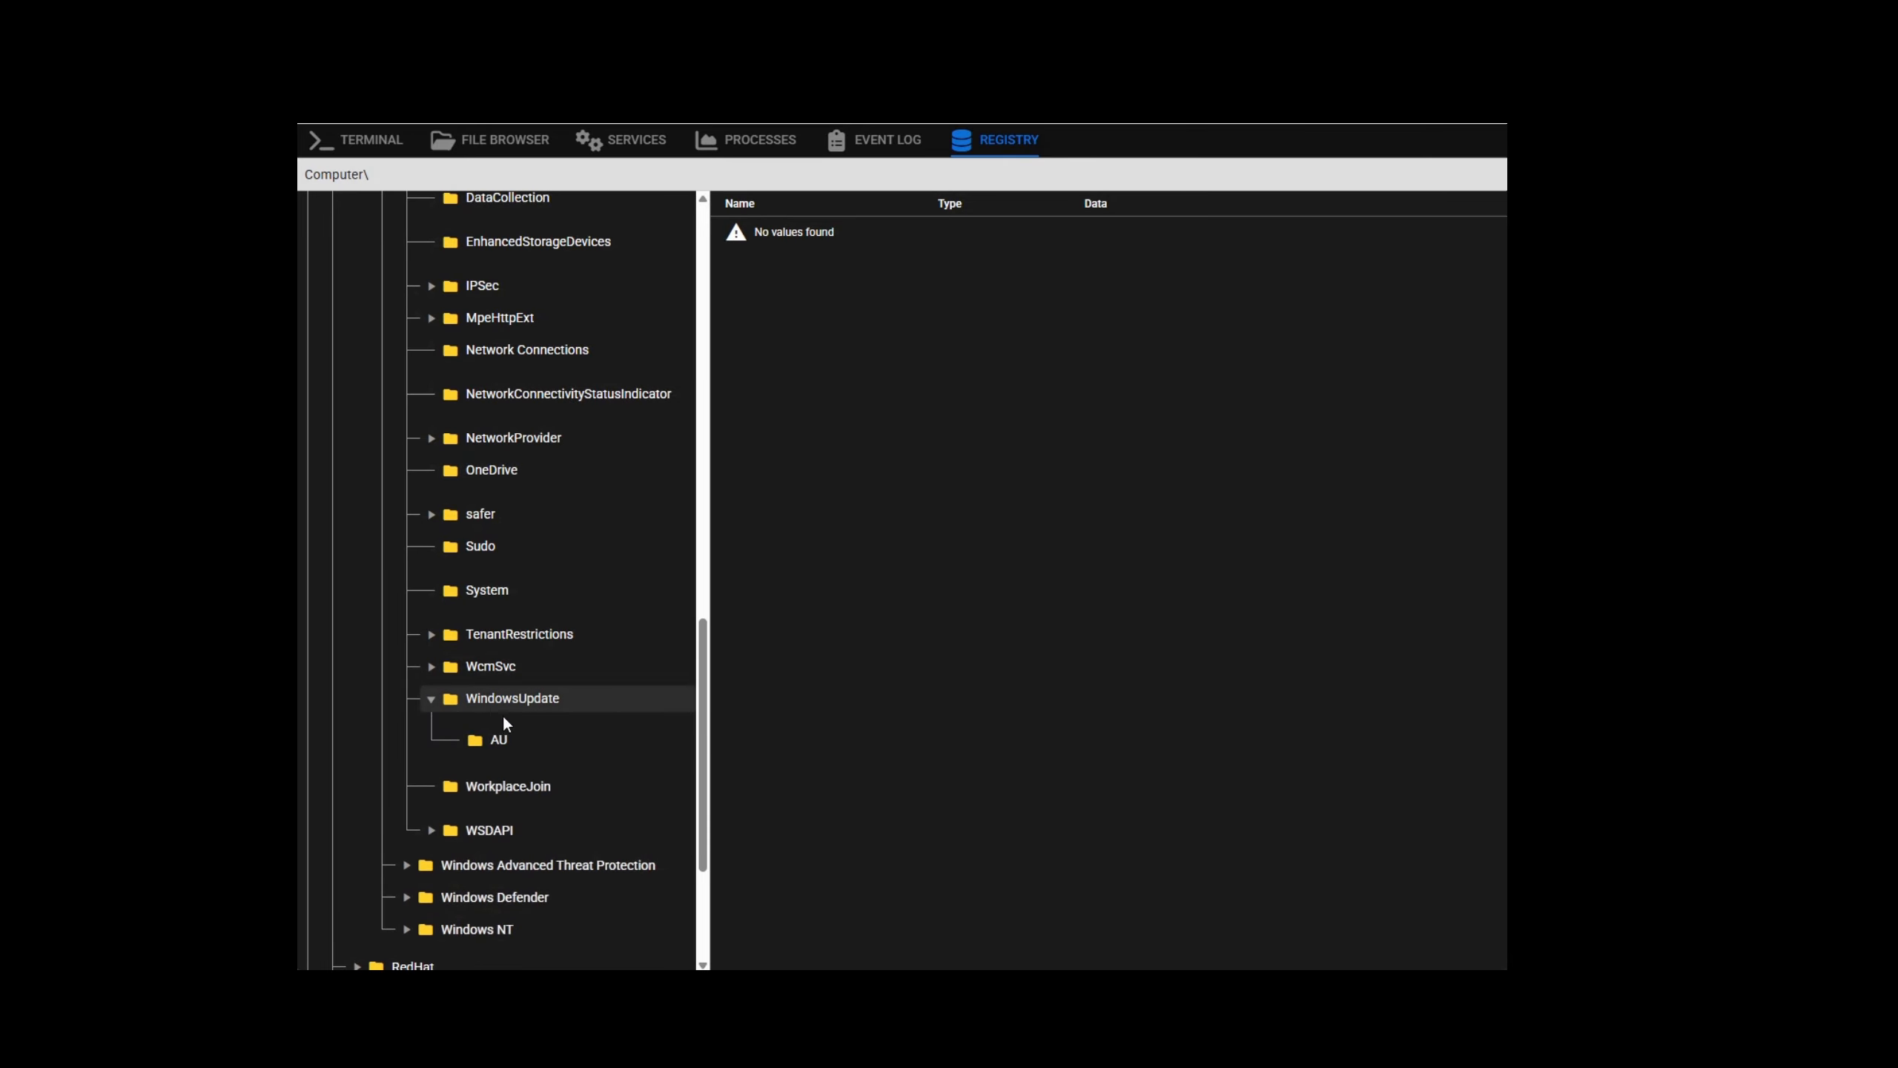
pyautogui.click(497, 739)
# Step: Modify the AUOptions DWORD in the AU key to 0 with the decimal base
pyautogui.rightClick(756, 232)
pyautogui.click(786, 248)
pyautogui.click(957, 621)
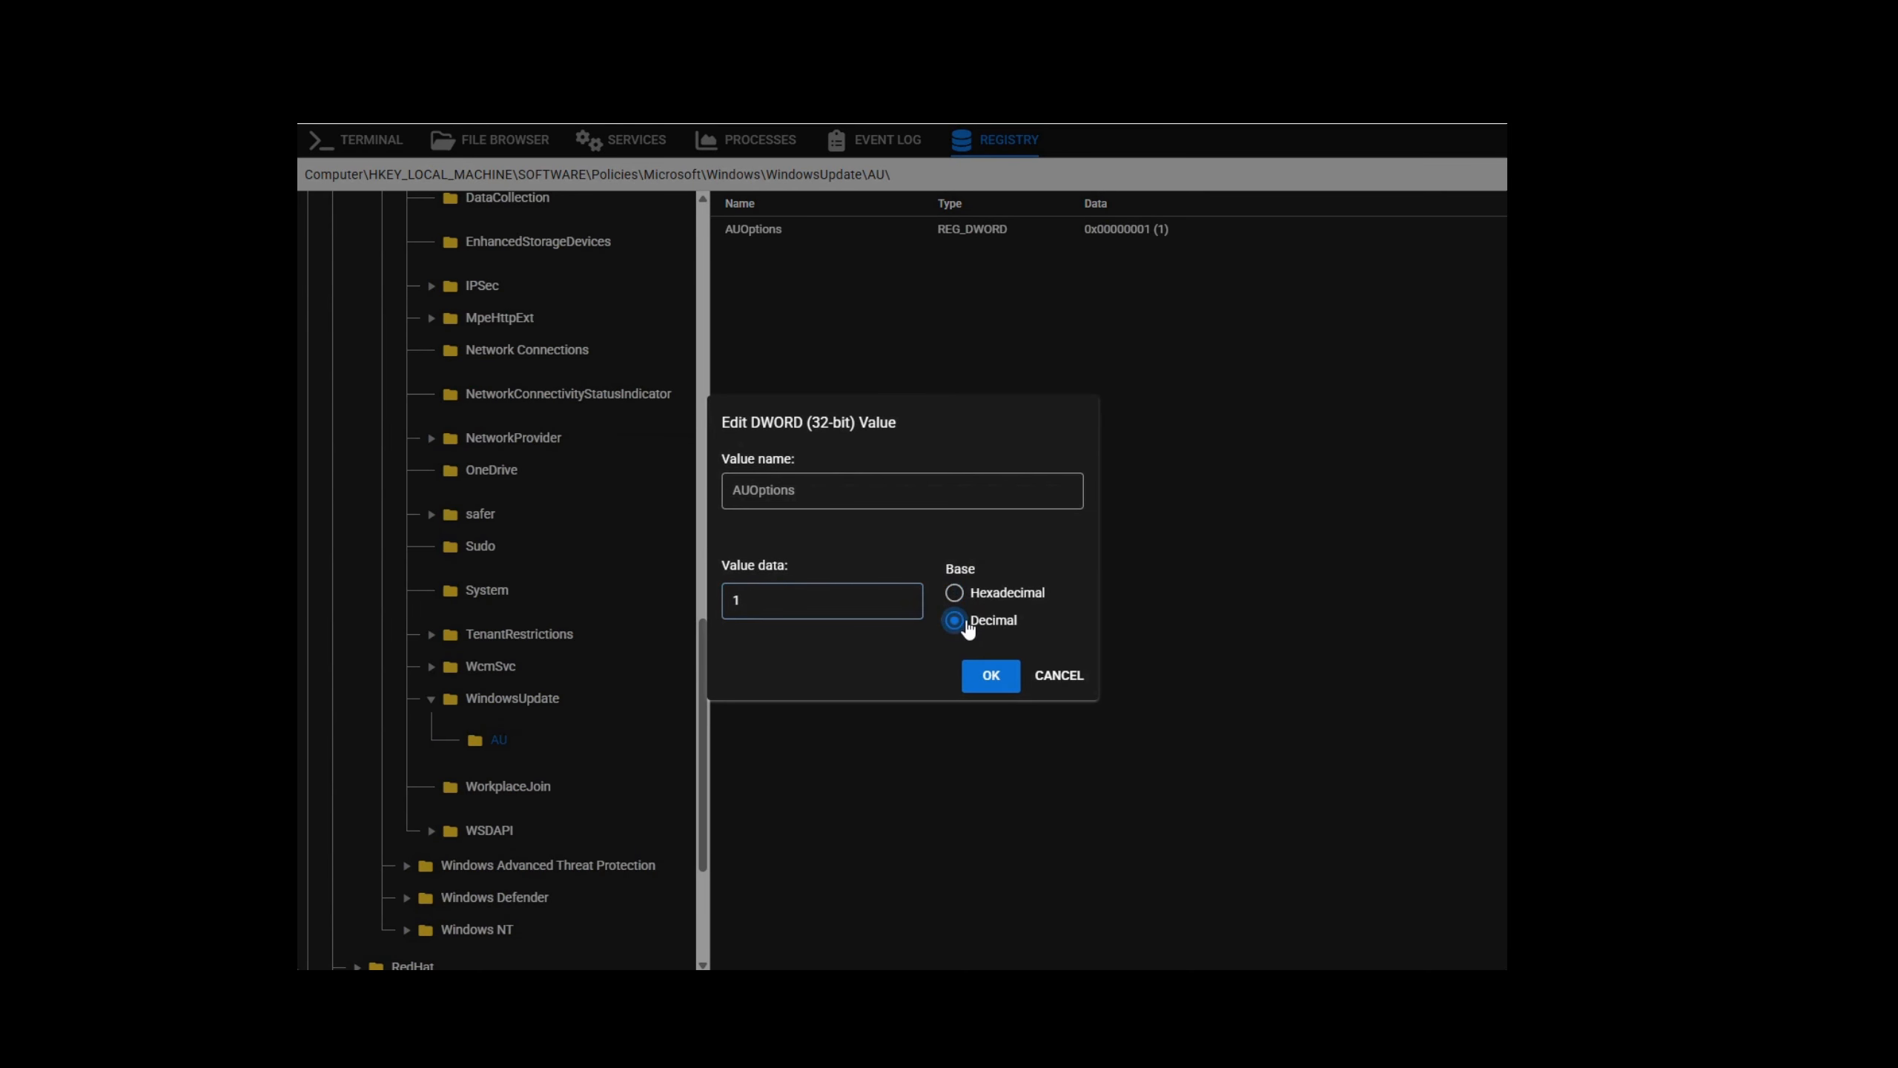
pyautogui.moveTo(847, 609); pyautogui.dragTo(667, 591)
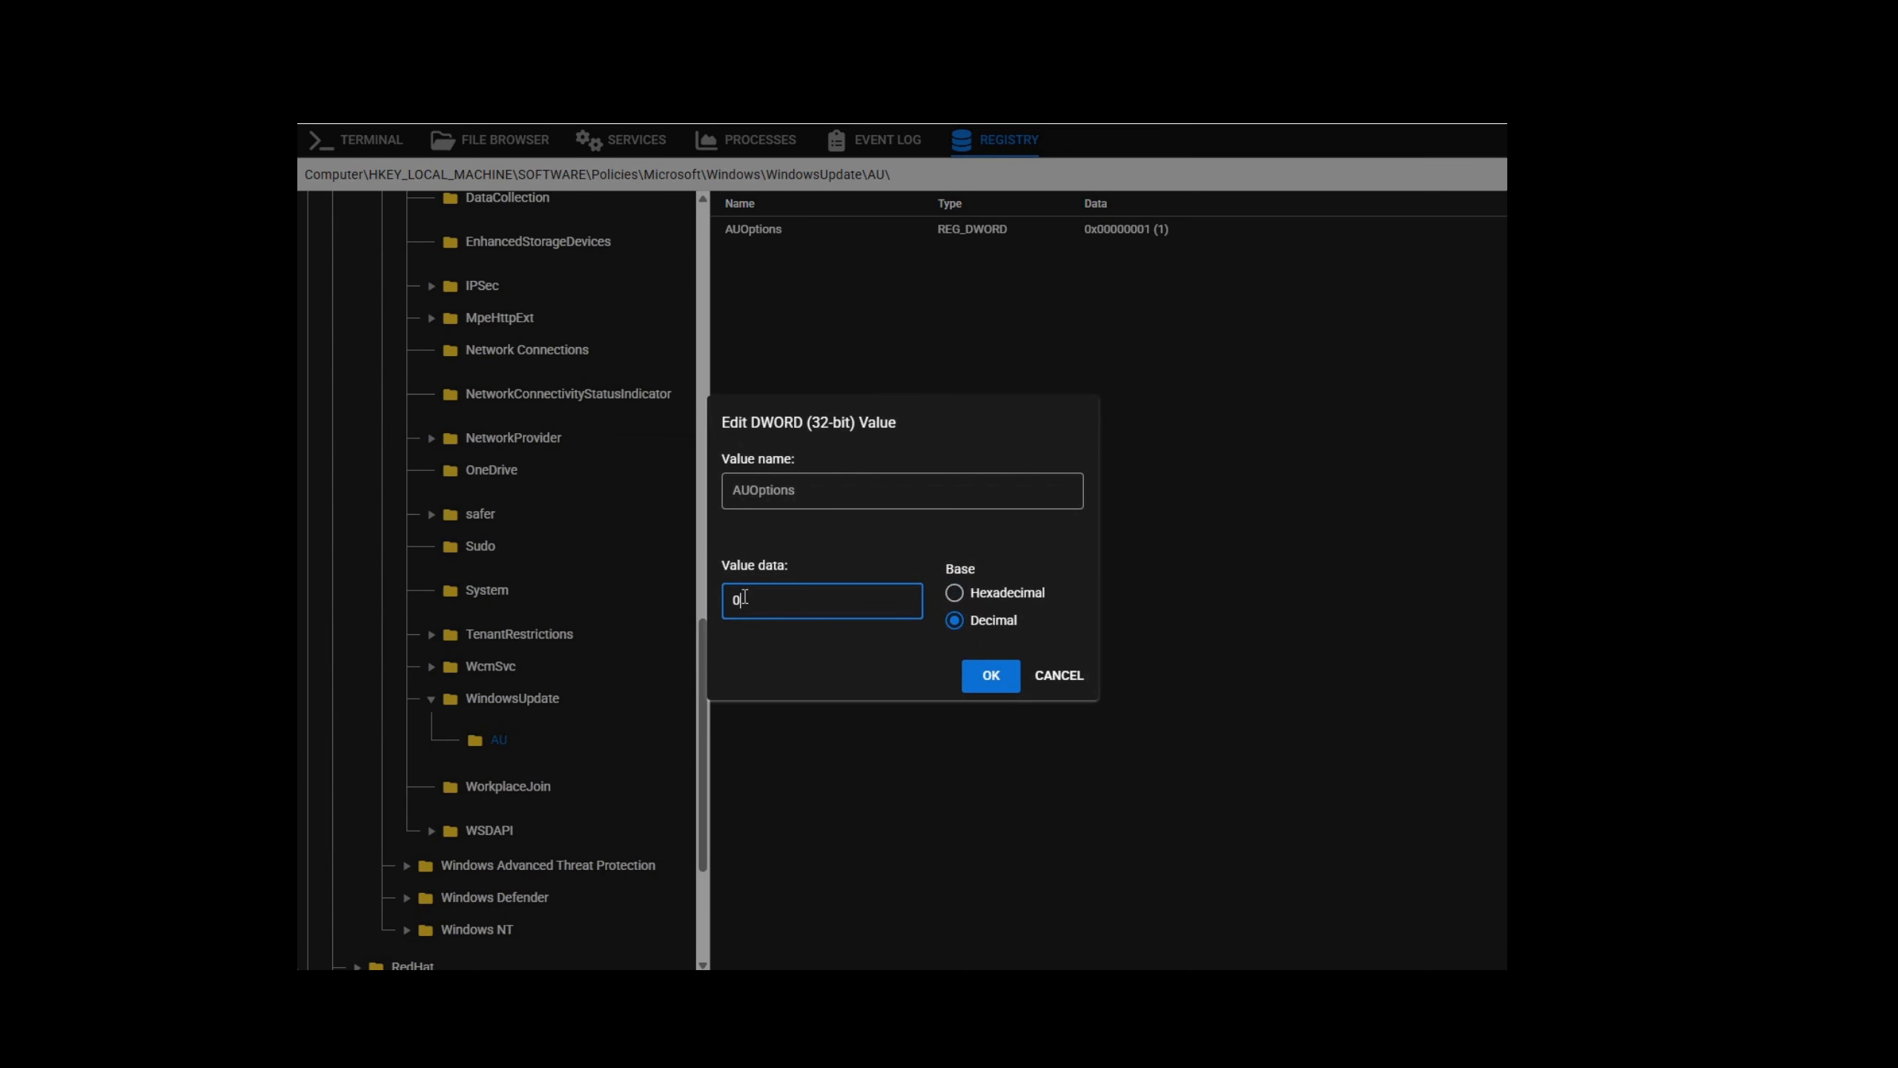
pyautogui.click(991, 677)
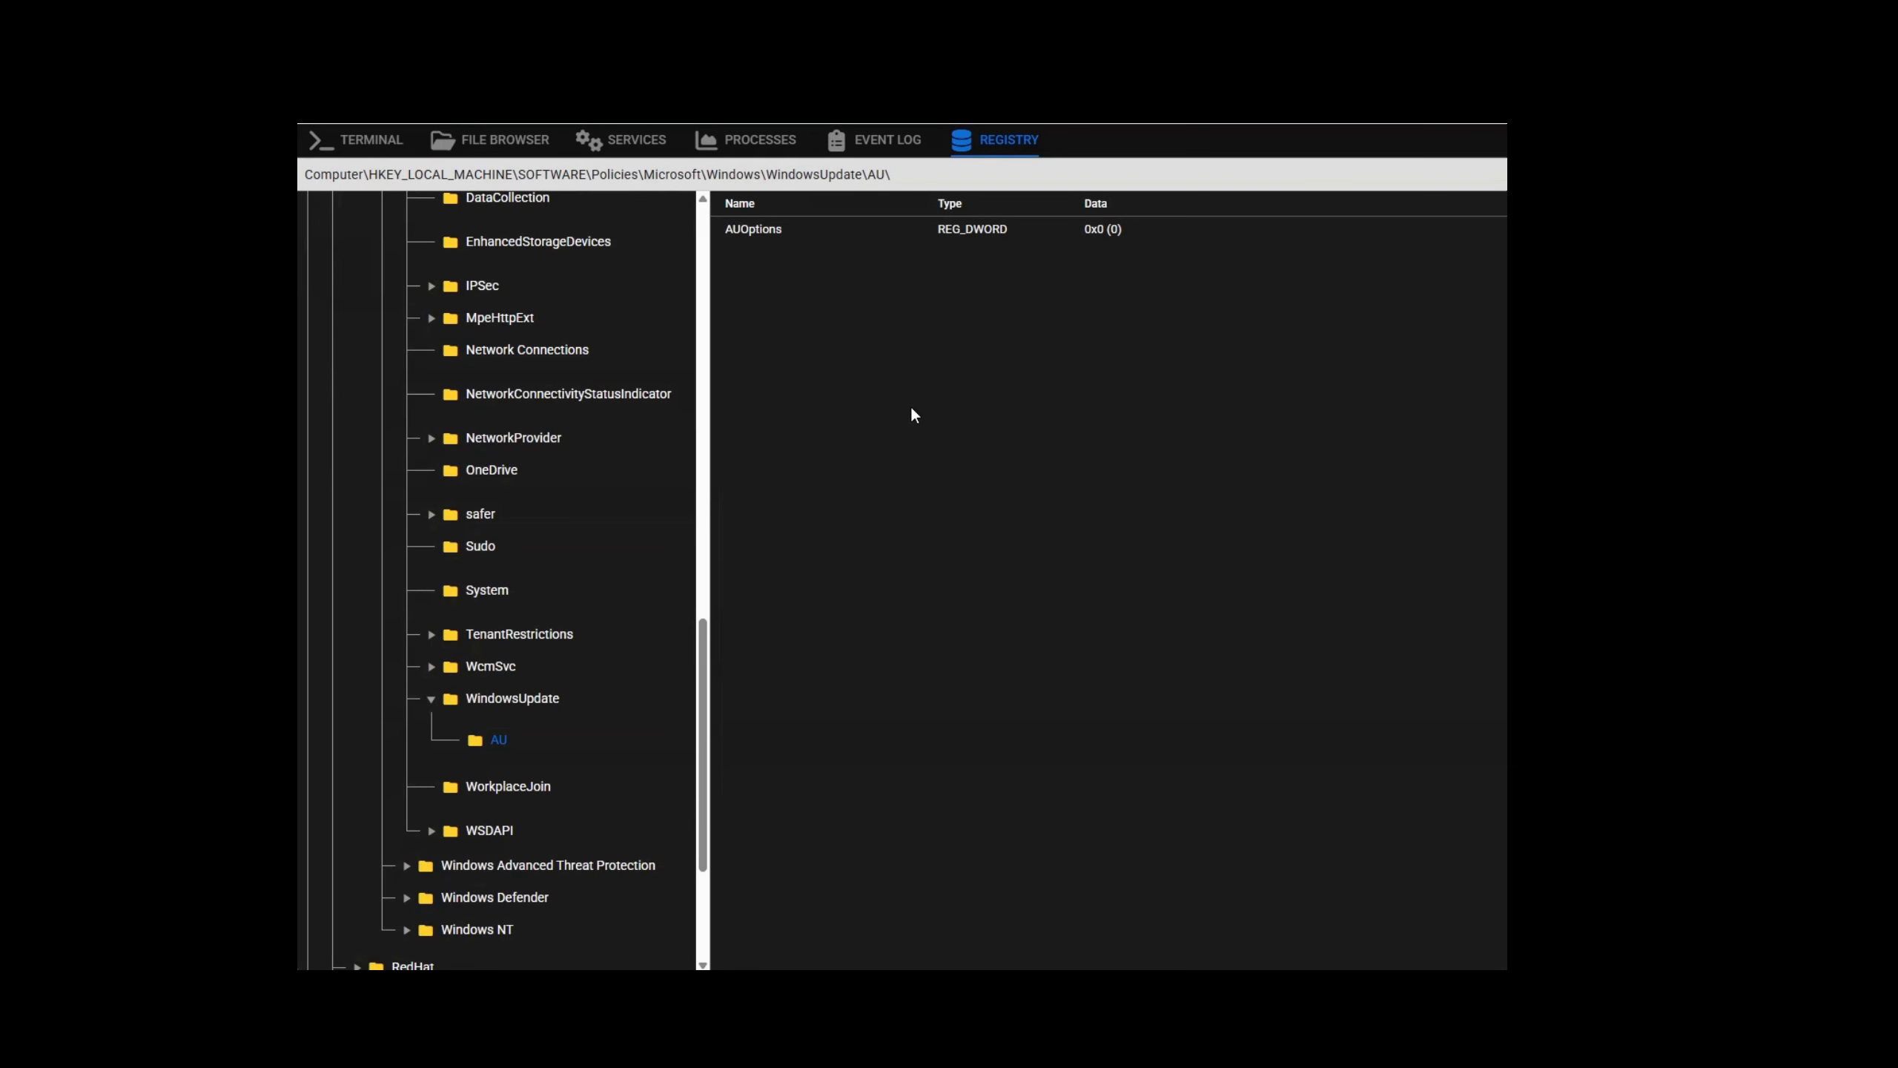
# Step: Set the AUOptions DWORD in the AU key to 1 with the decimal base
pyautogui.rightClick(756, 227)
pyautogui.click(786, 244)
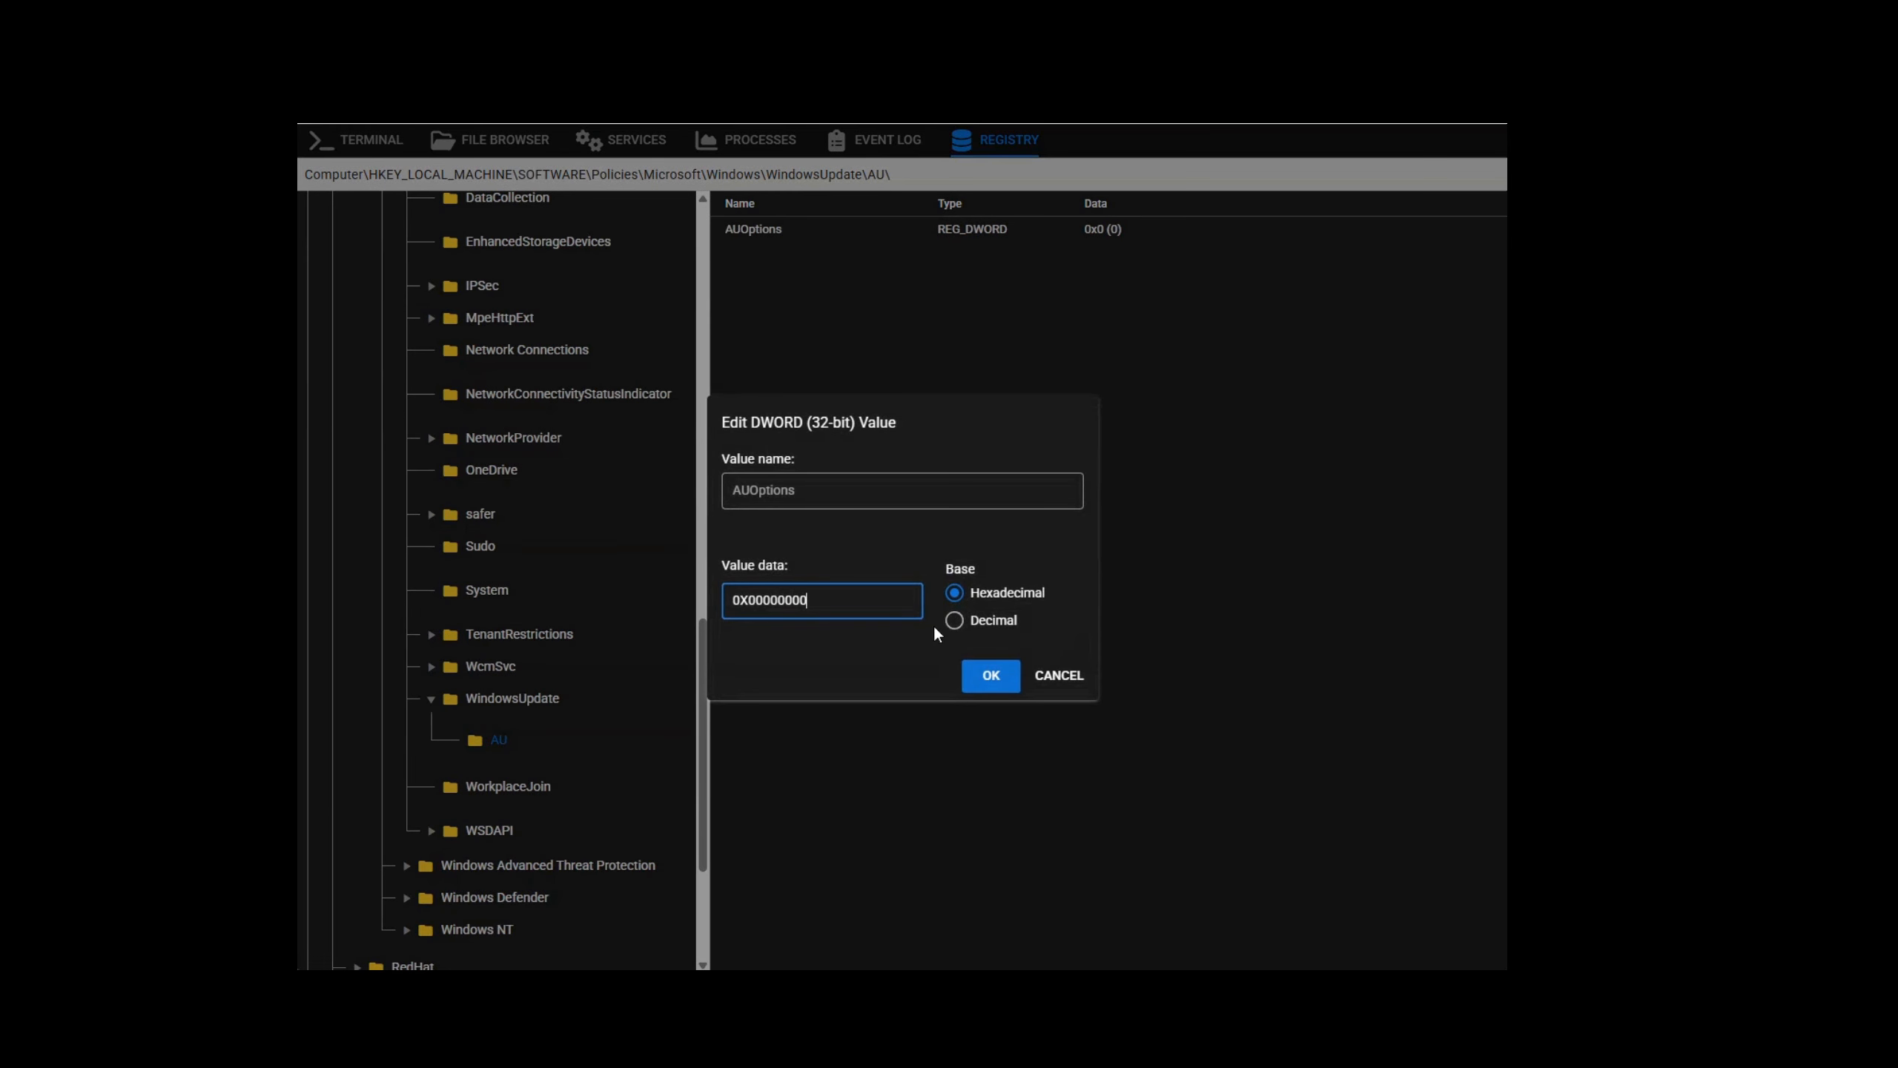
pyautogui.click(985, 628)
pyautogui.doubleClick(767, 603)
pyautogui.write('1')
pyautogui.click(991, 673)
# Step: Create a new subkey named NoUpdate under the AU key
pyautogui.rightClick(789, 316)
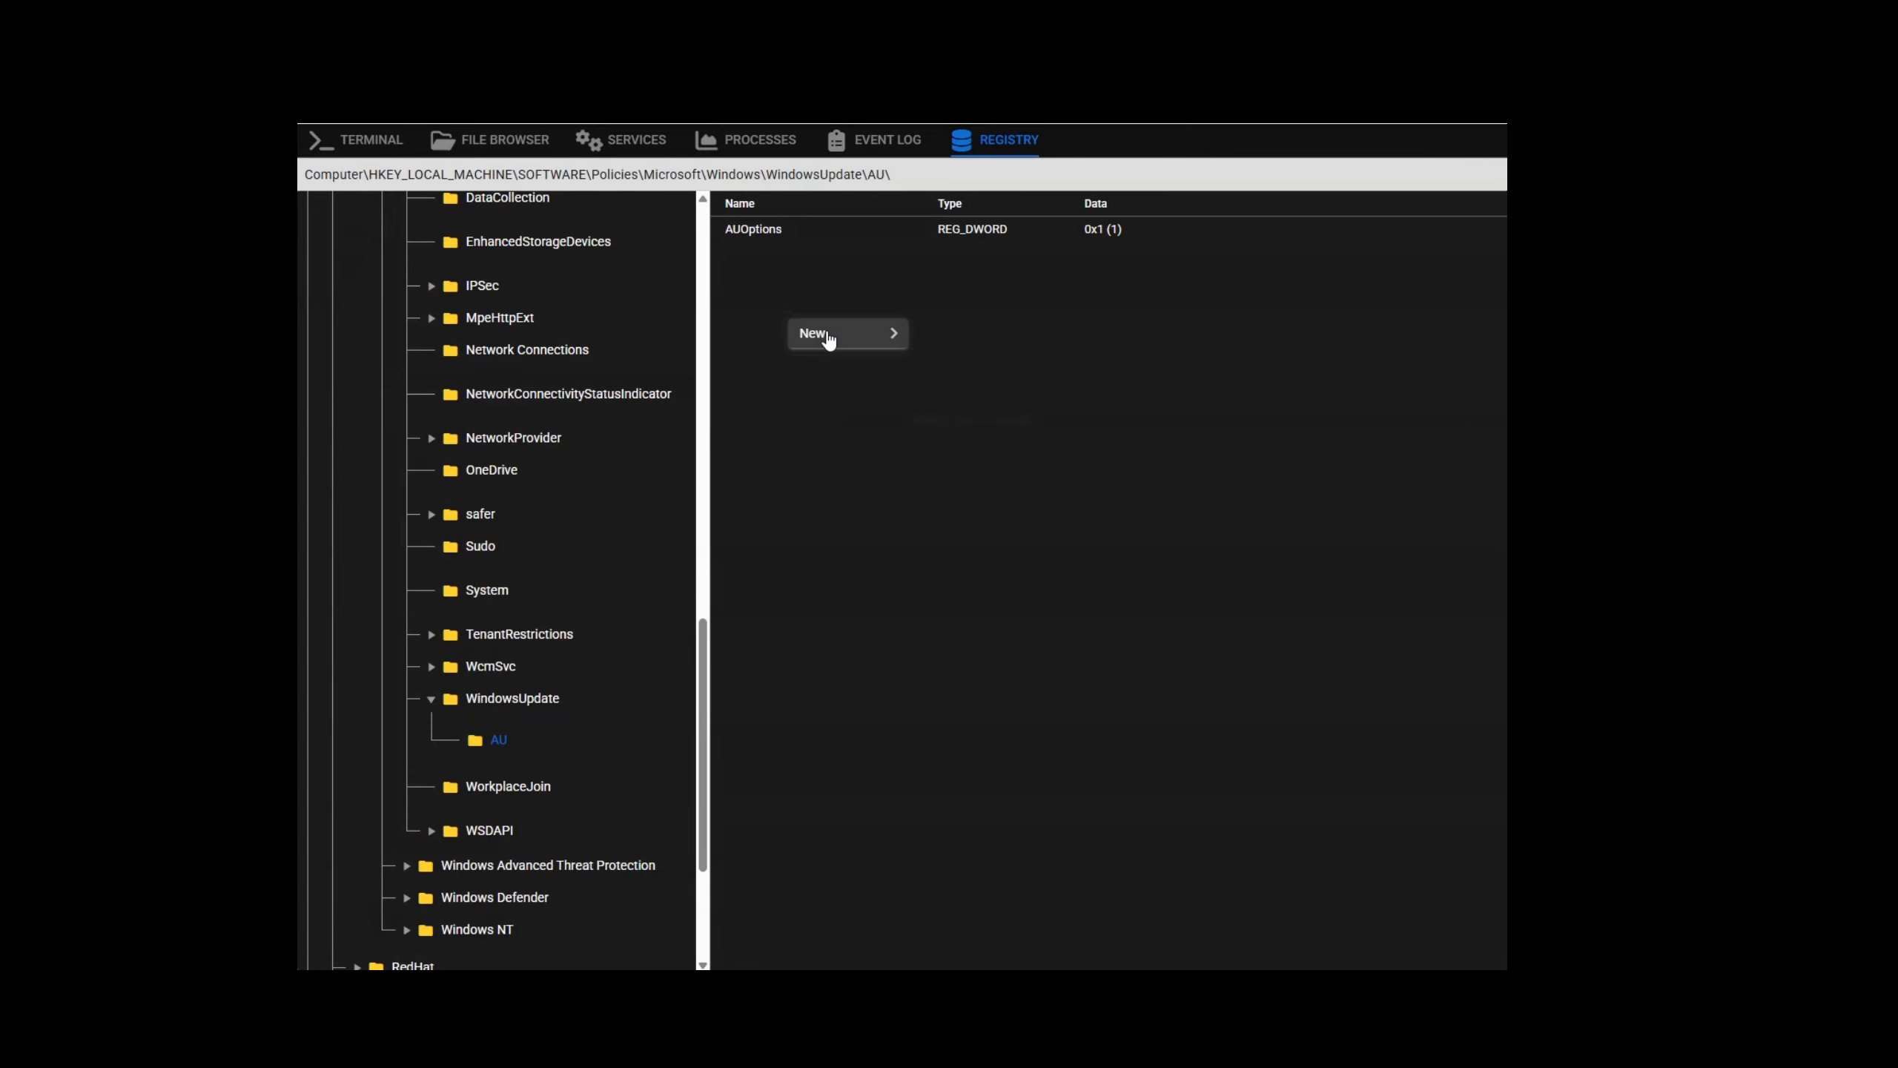
pyautogui.moveTo(822, 334)
pyautogui.click(943, 336)
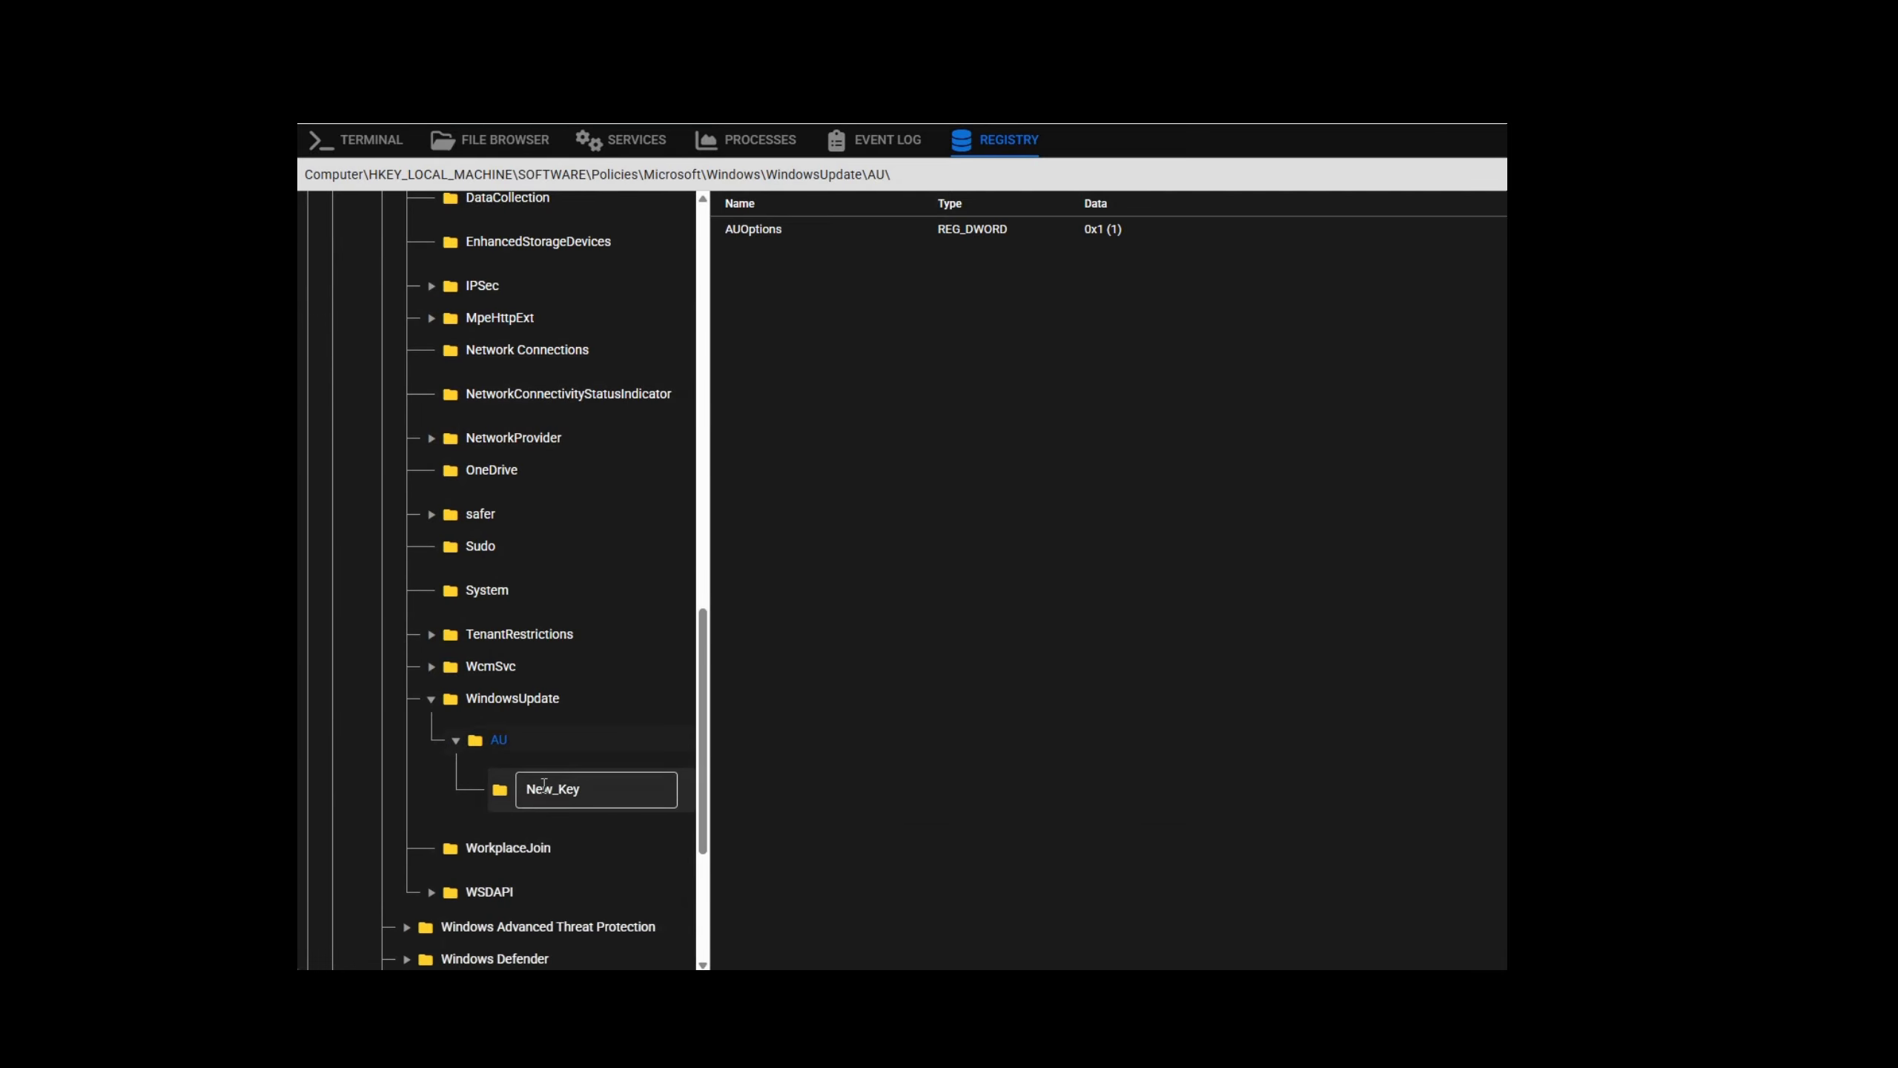
pyautogui.write('NoUpd')
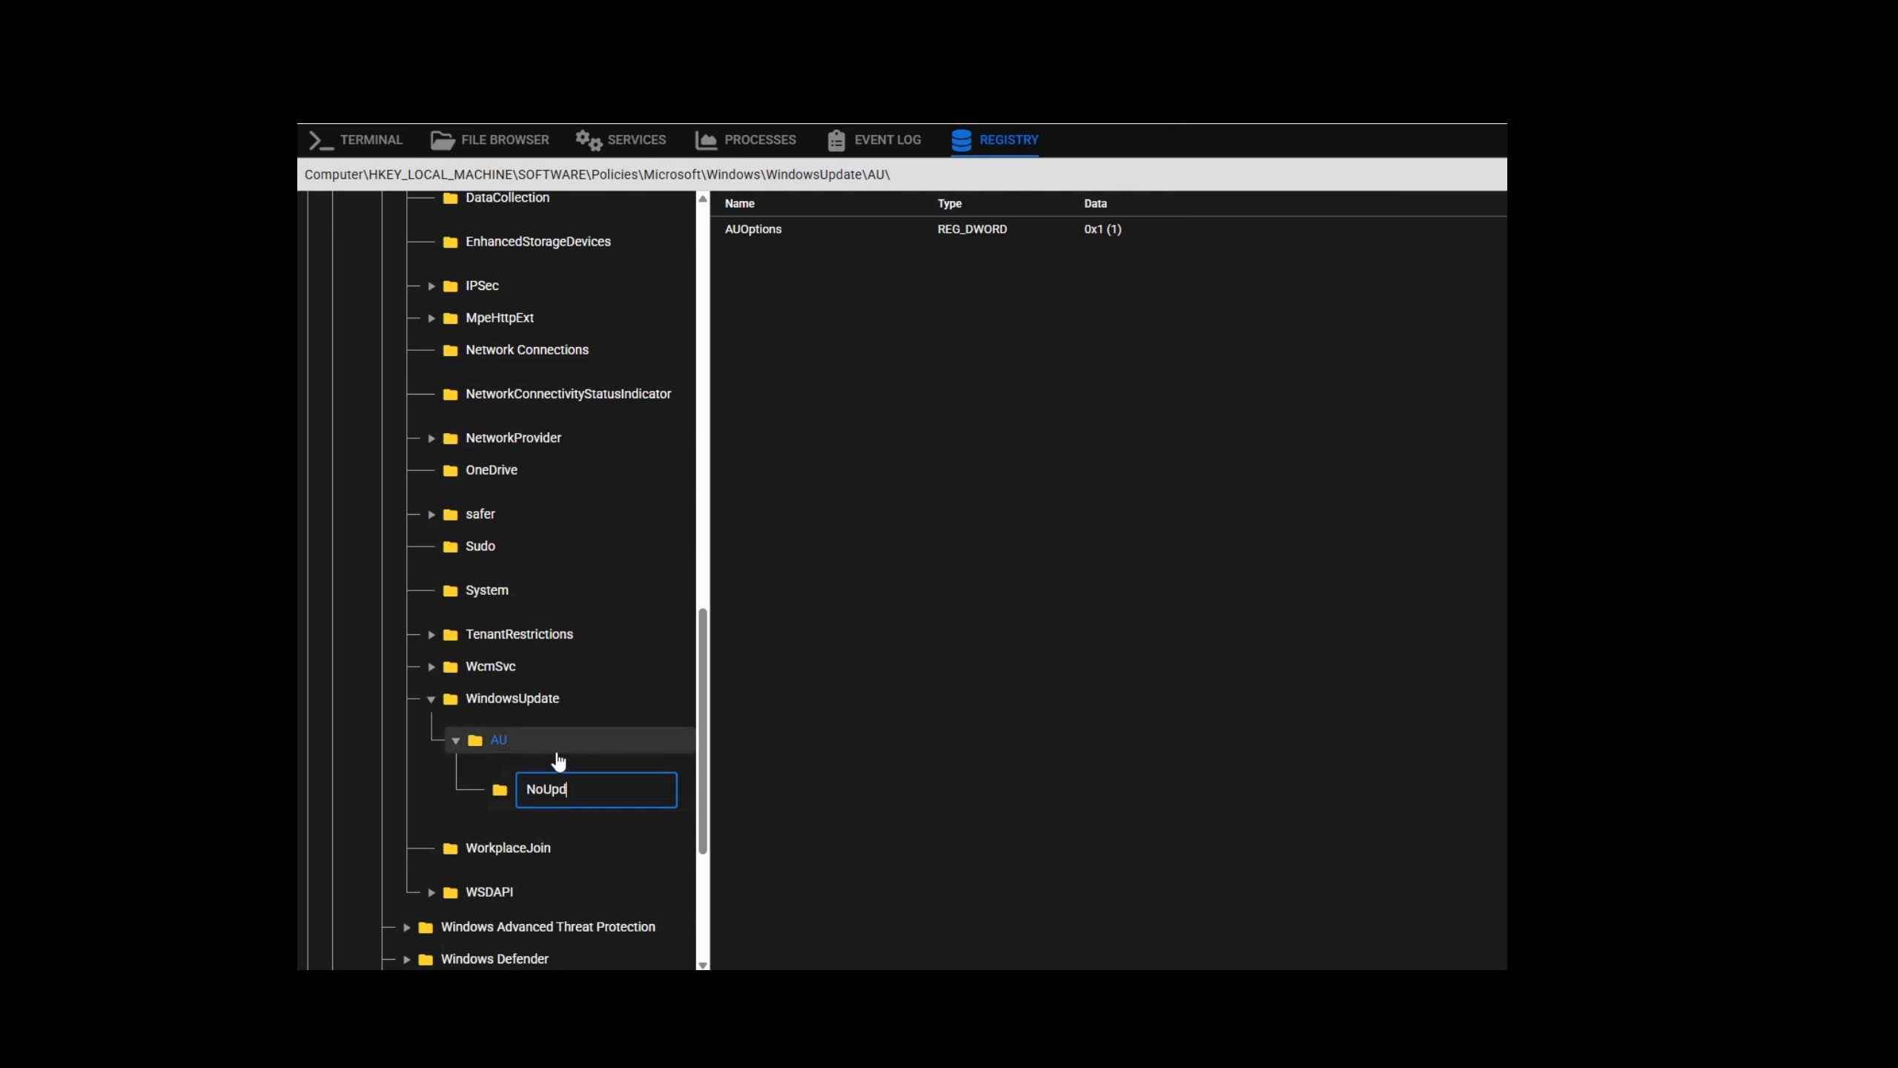
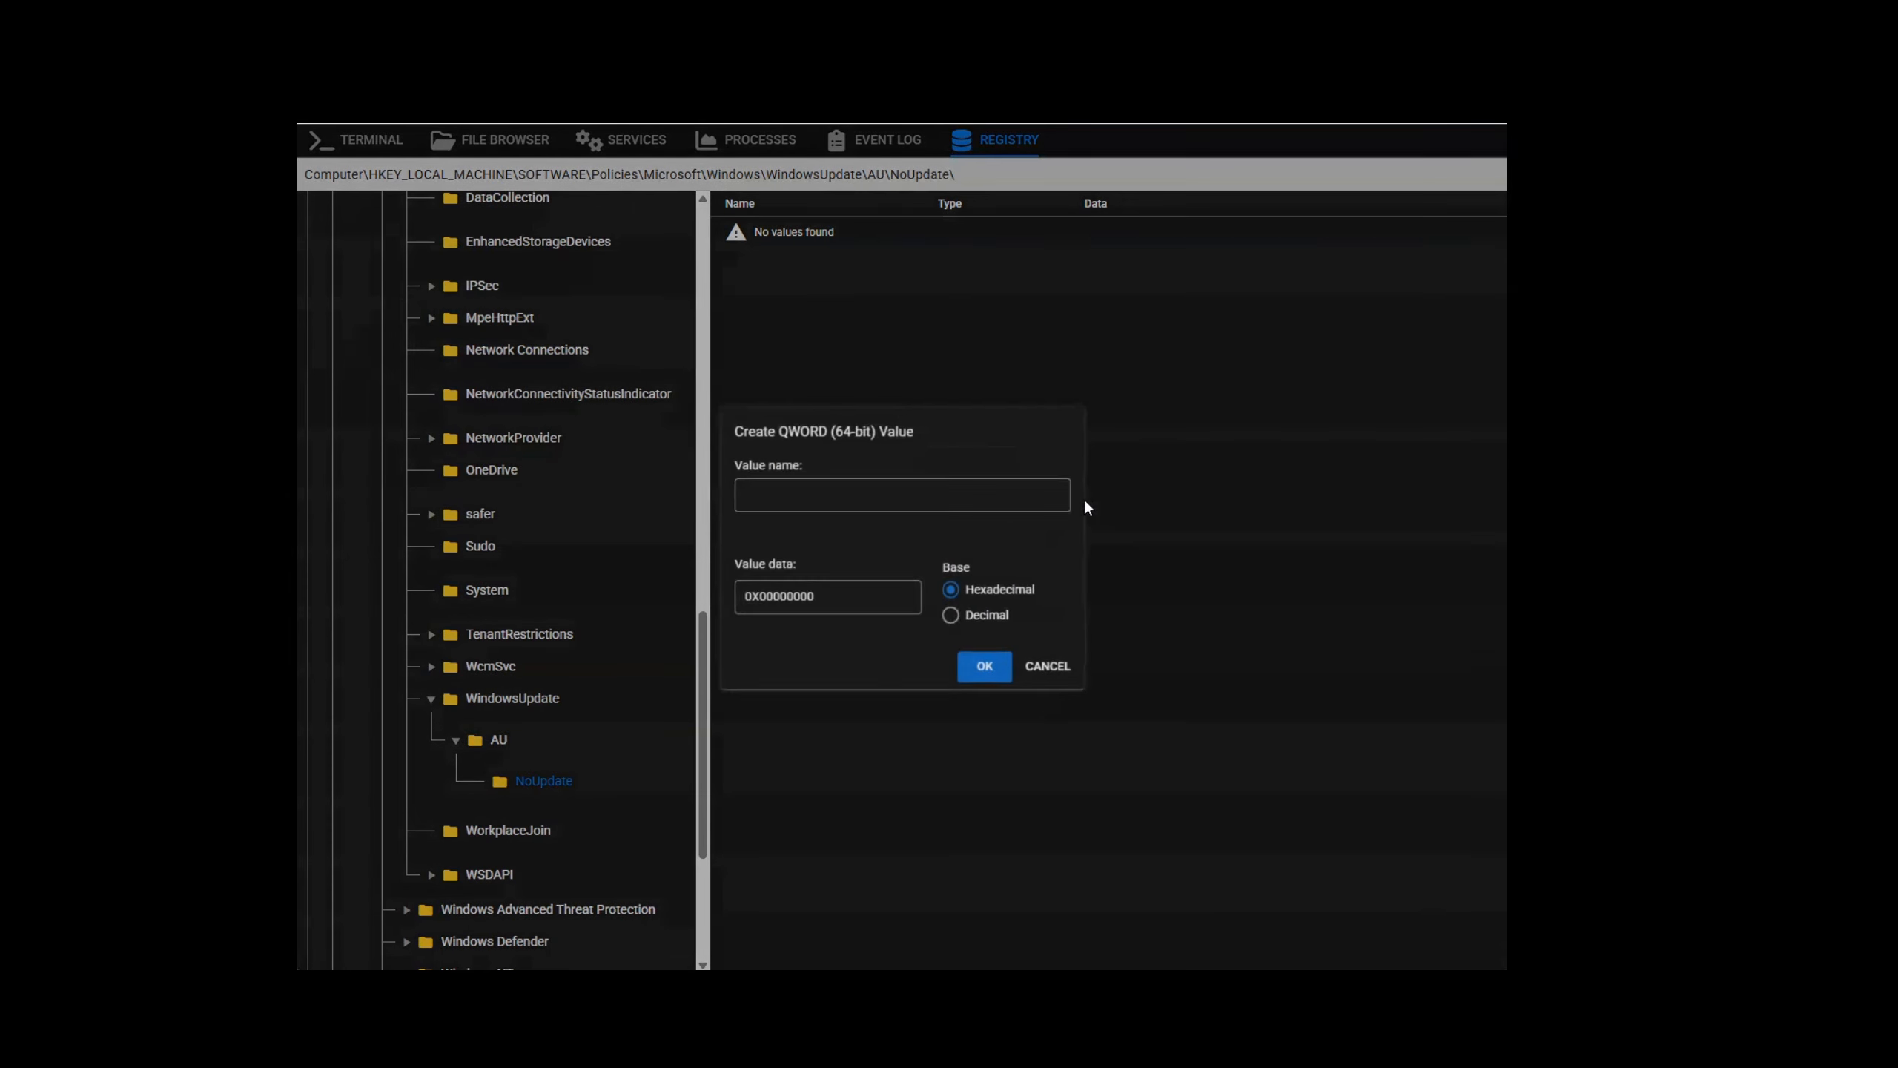
pyautogui.click(992, 634)
pyautogui.click(1059, 674)
pyautogui.rightClick(894, 365)
pyautogui.moveTo(986, 382)
pyautogui.click(1046, 414)
pyautogui.click(1046, 672)
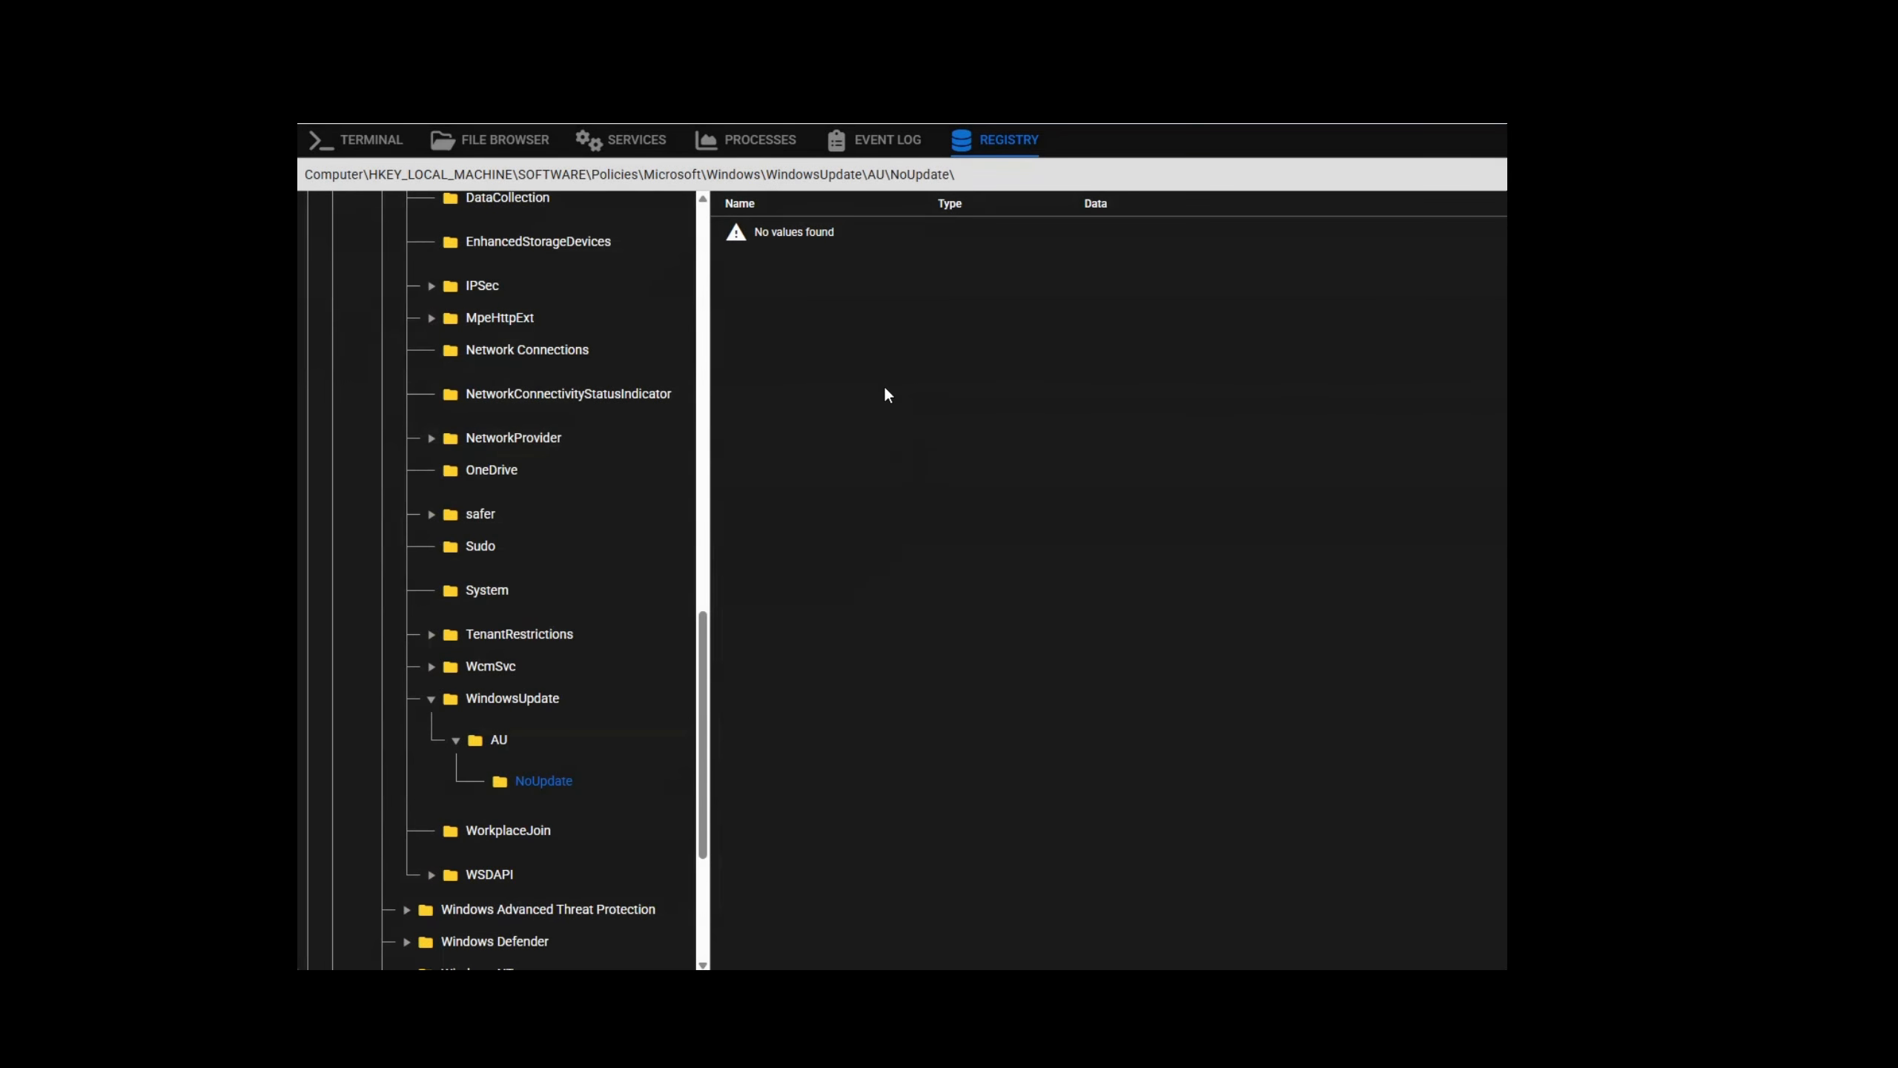
# Step: Create a string value named NoUpdatePlz with the data "Stop breaking my shit" in the NoUpdate key
pyautogui.rightClick(887, 385)
pyautogui.click(1040, 409)
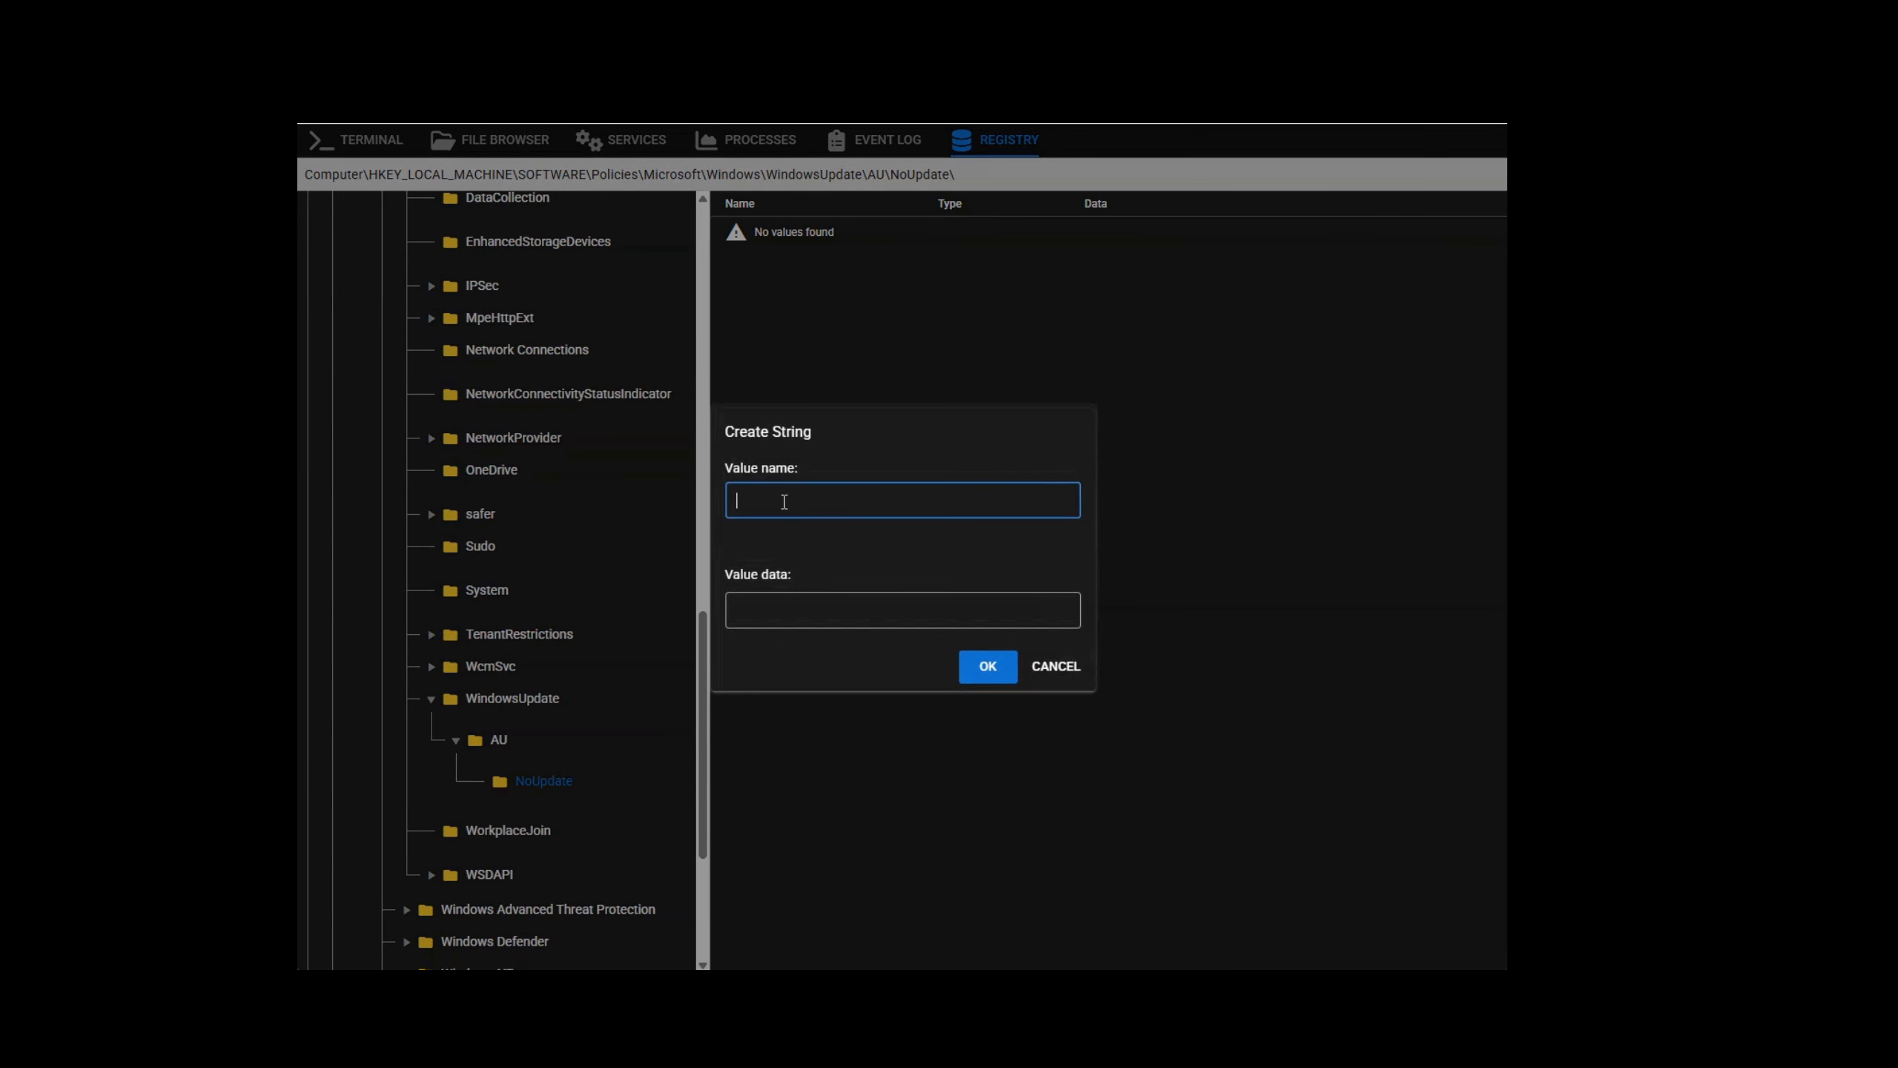
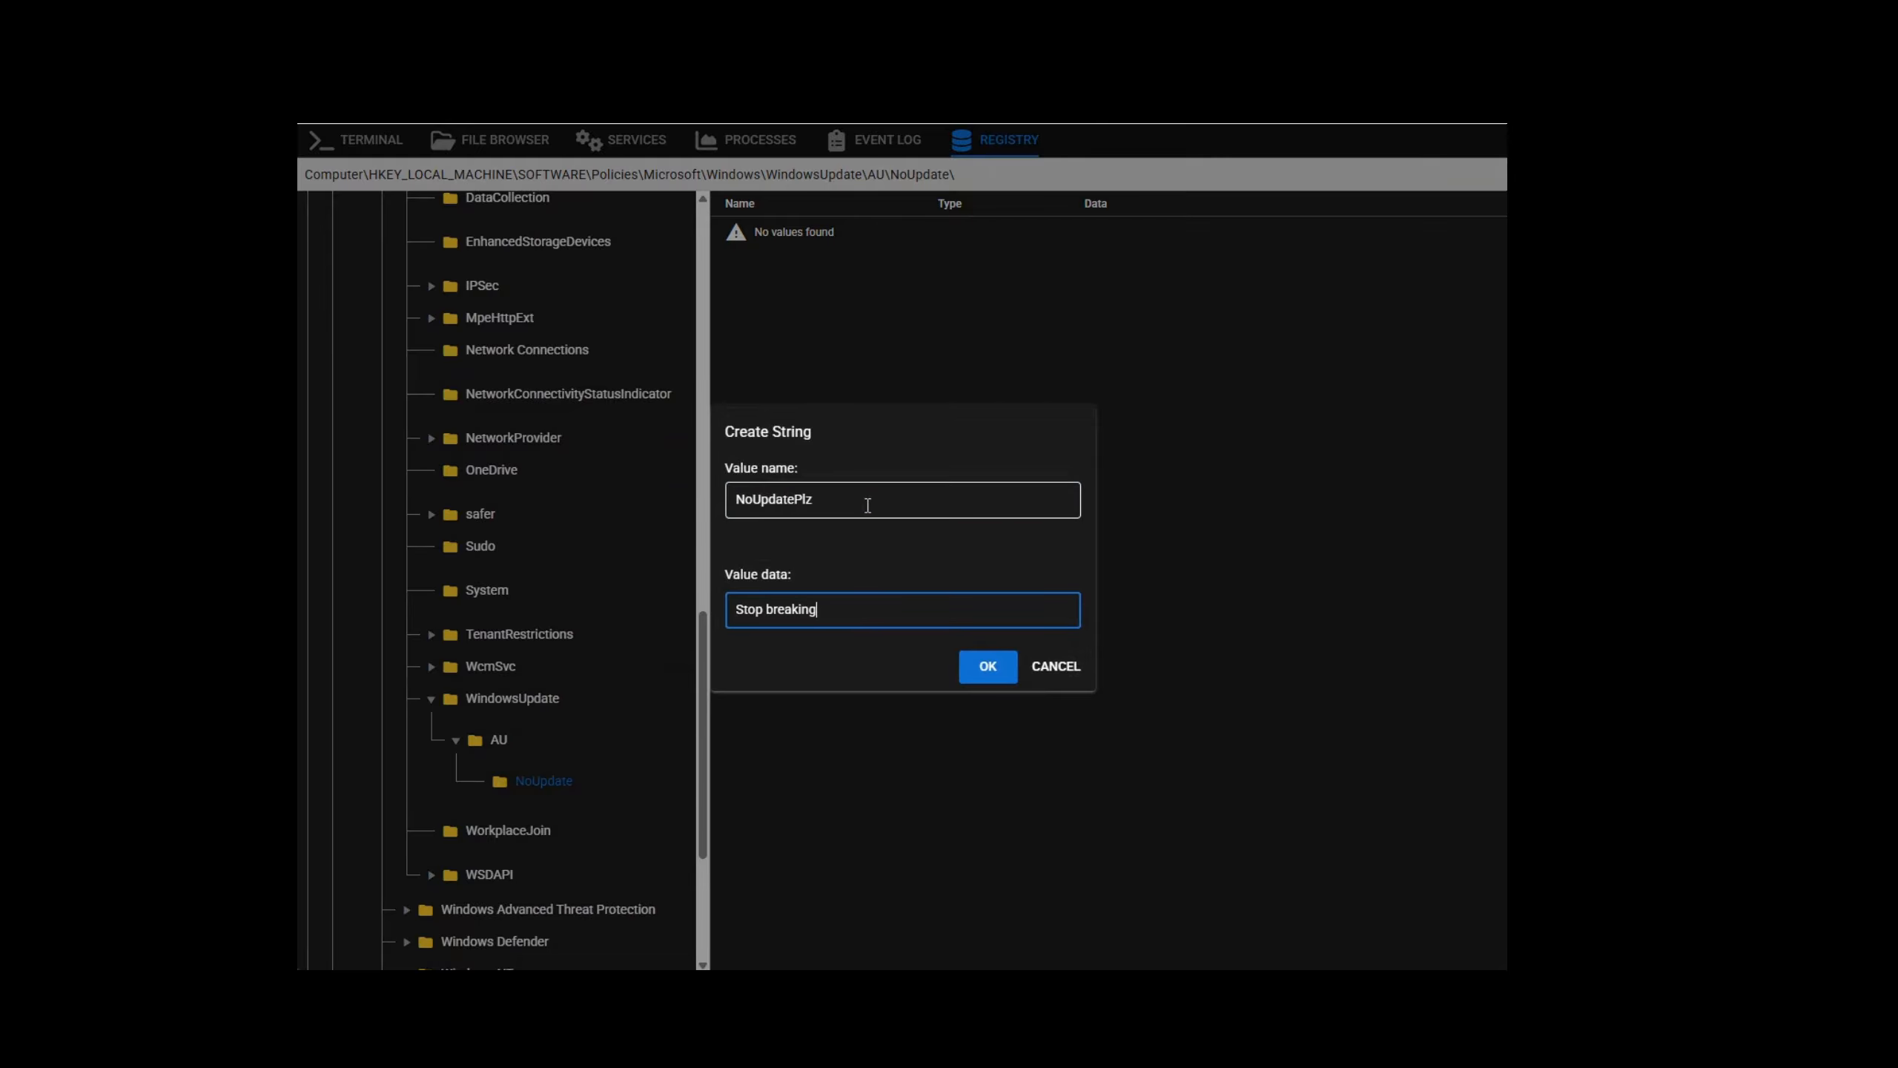
pyautogui.click(990, 668)
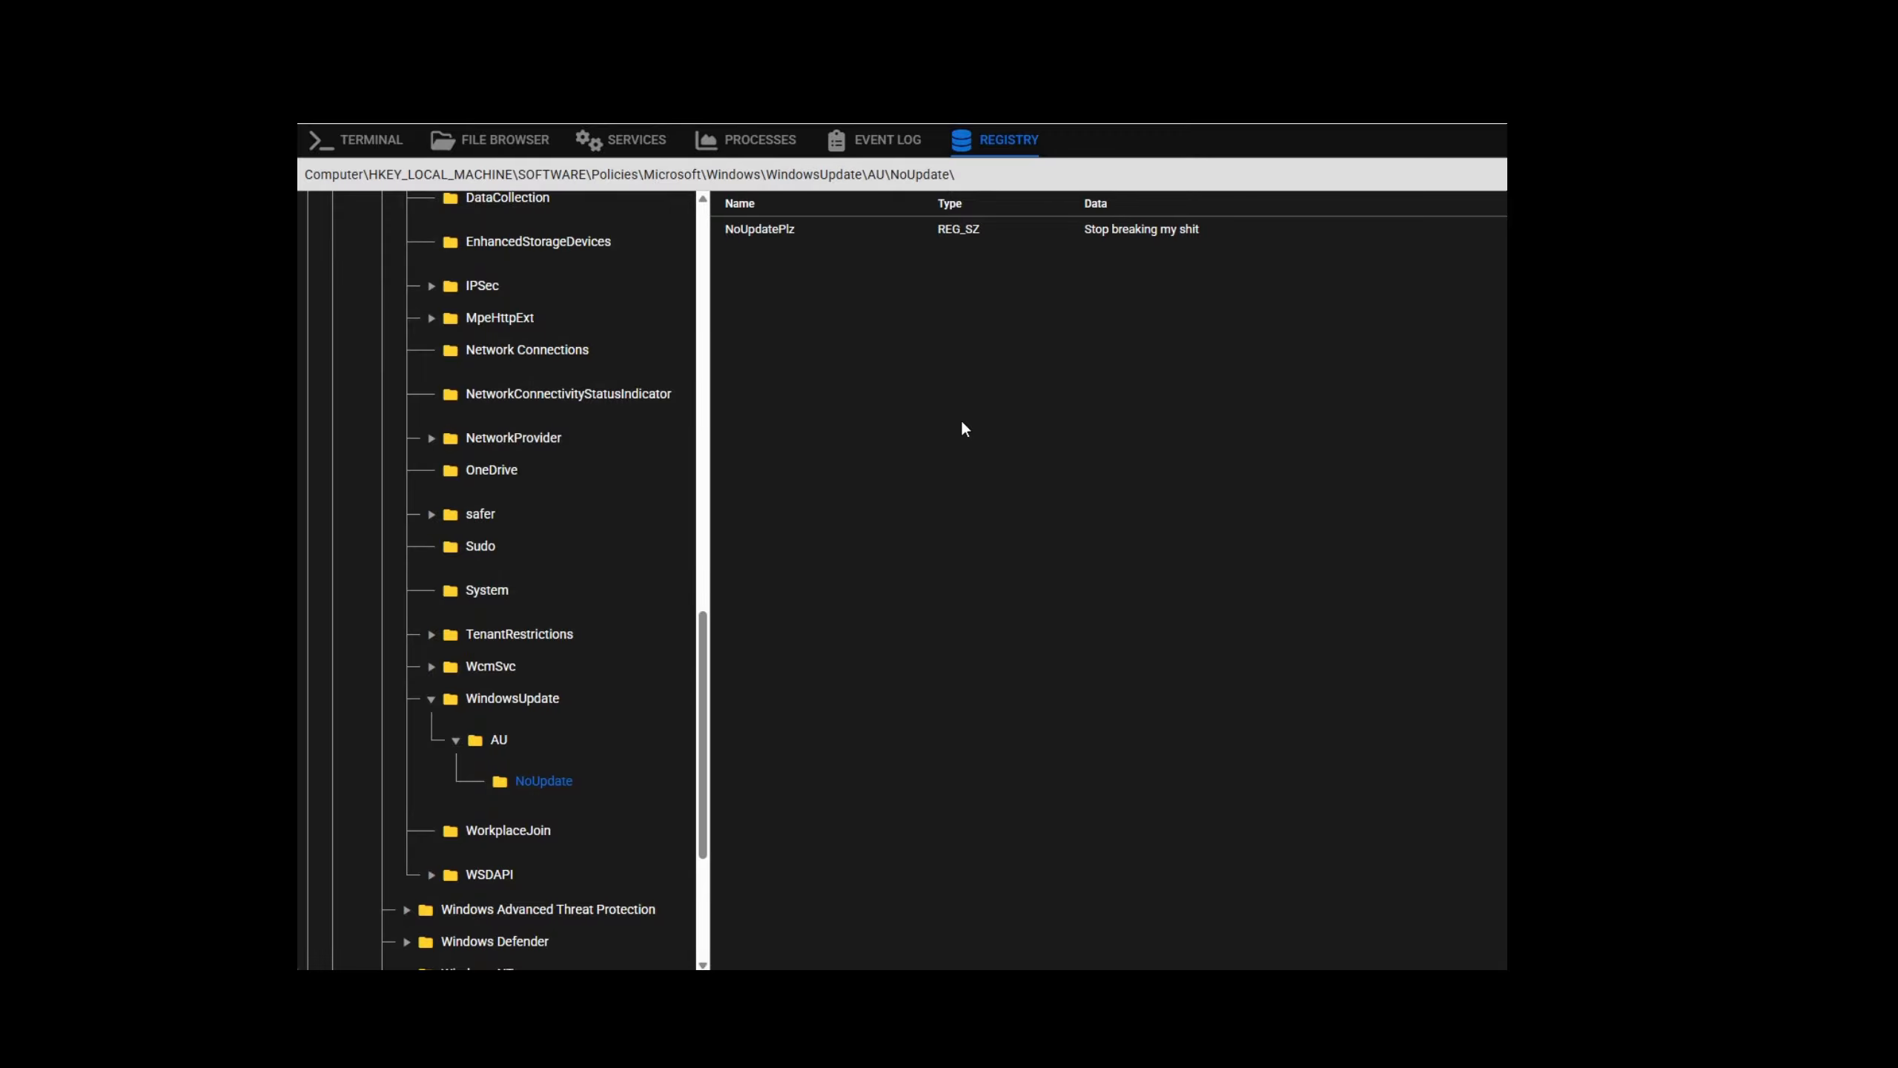
# Step: Delete the NoUpdatePlz string value from the NoUpdate key
pyautogui.doubleClick(774, 230)
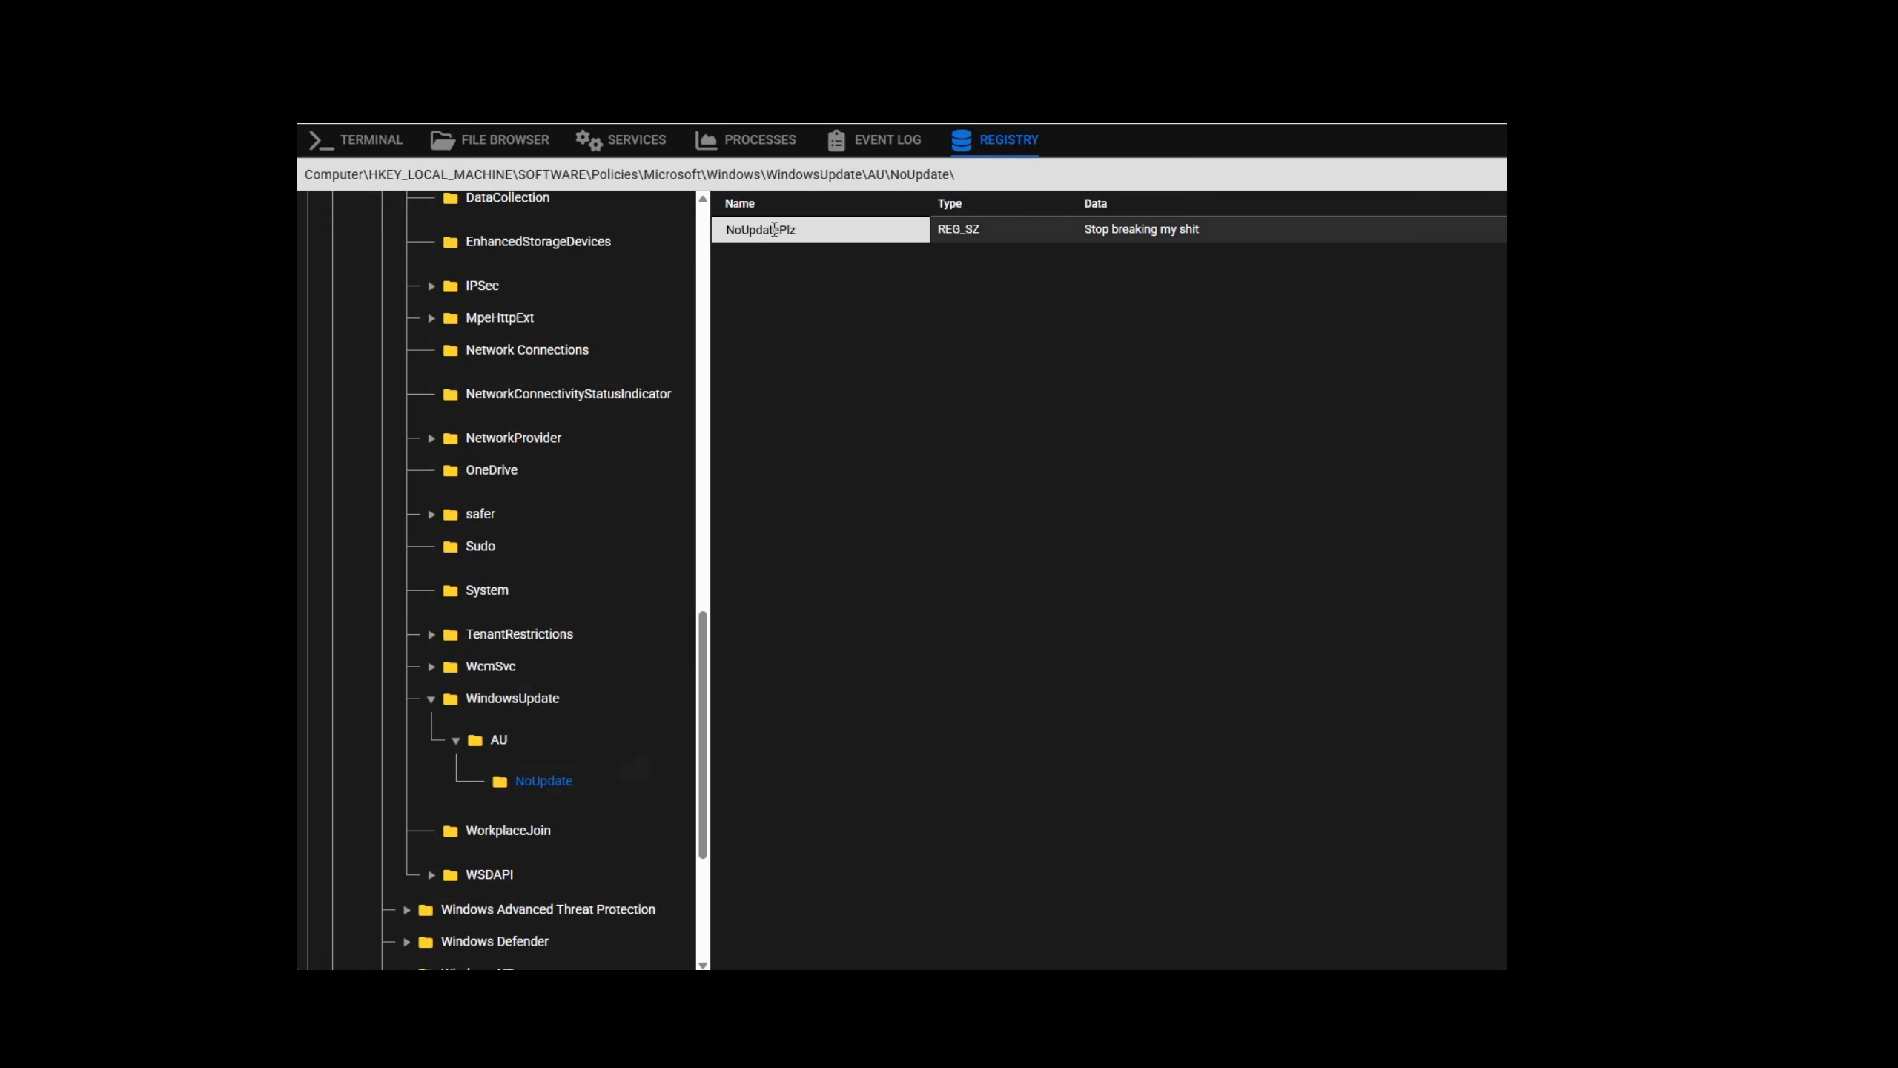
pyautogui.rightClick(774, 229)
pyautogui.click(800, 302)
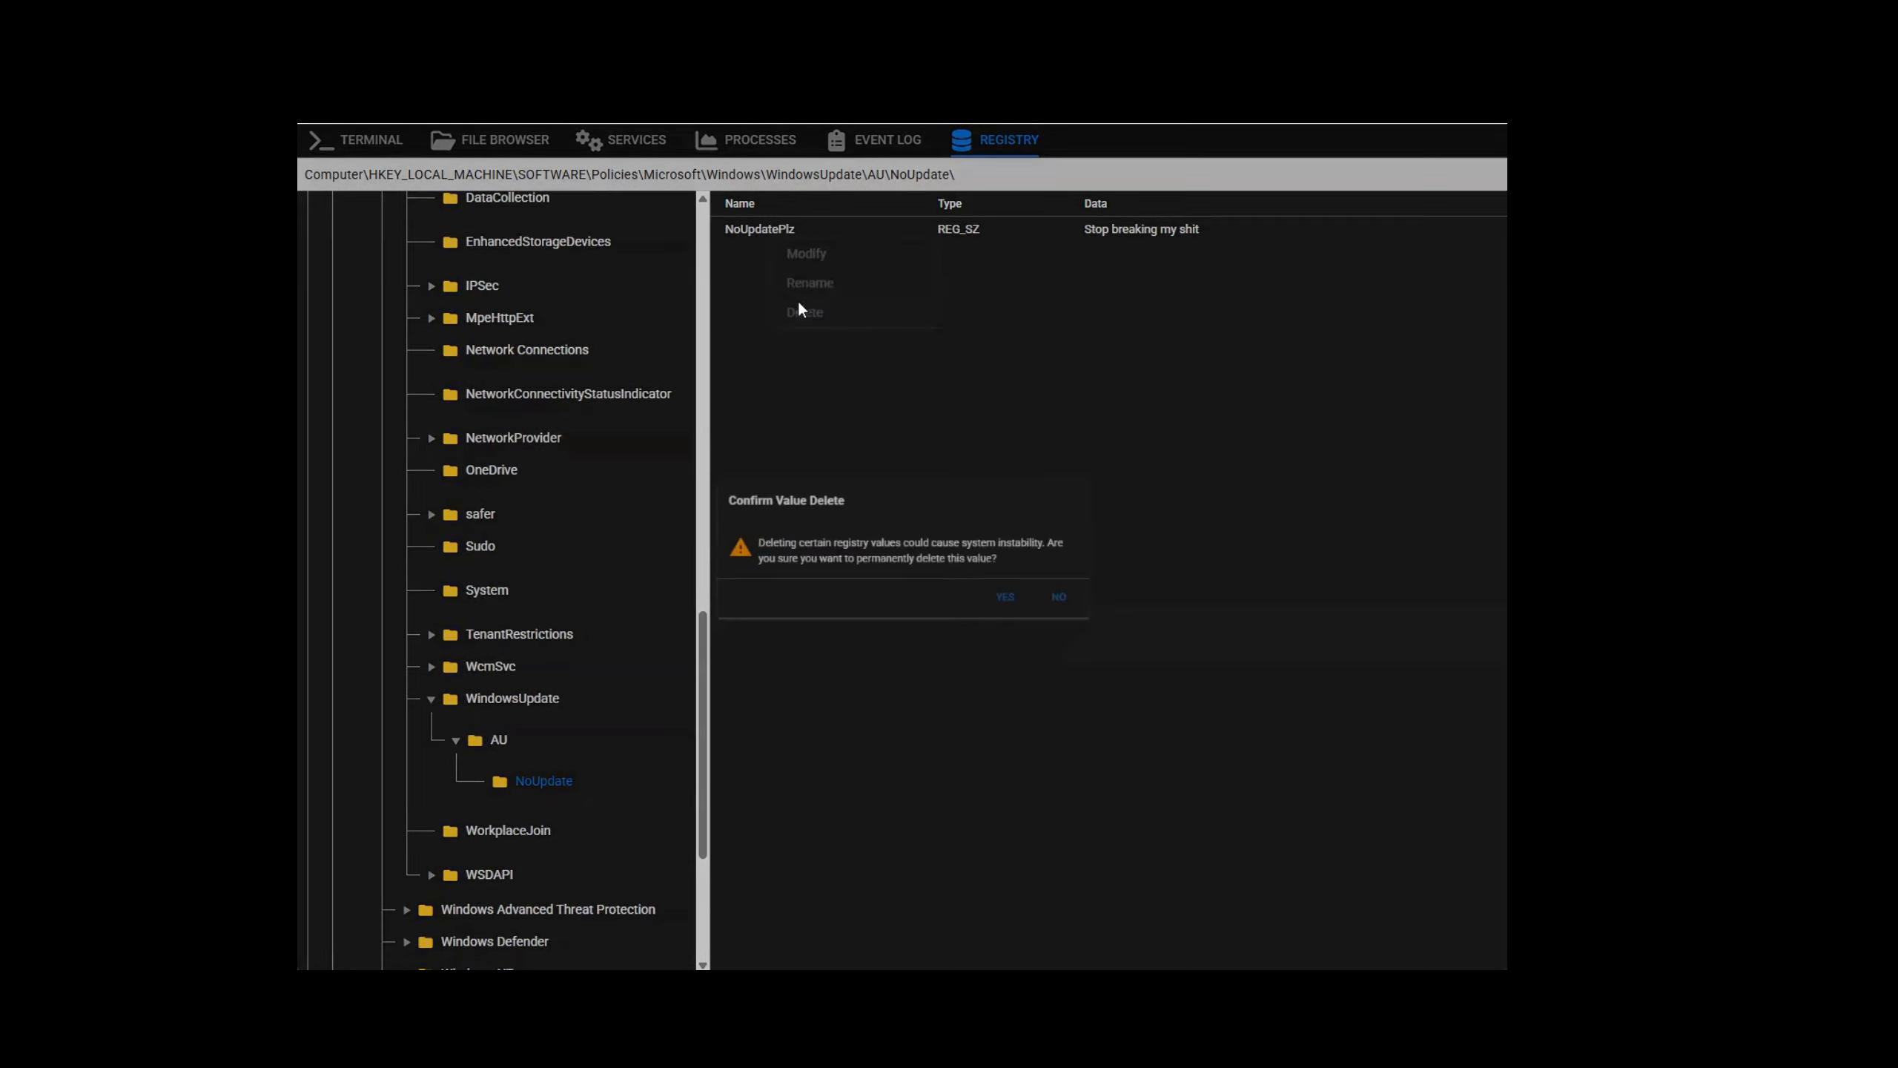
pyautogui.click(1028, 608)
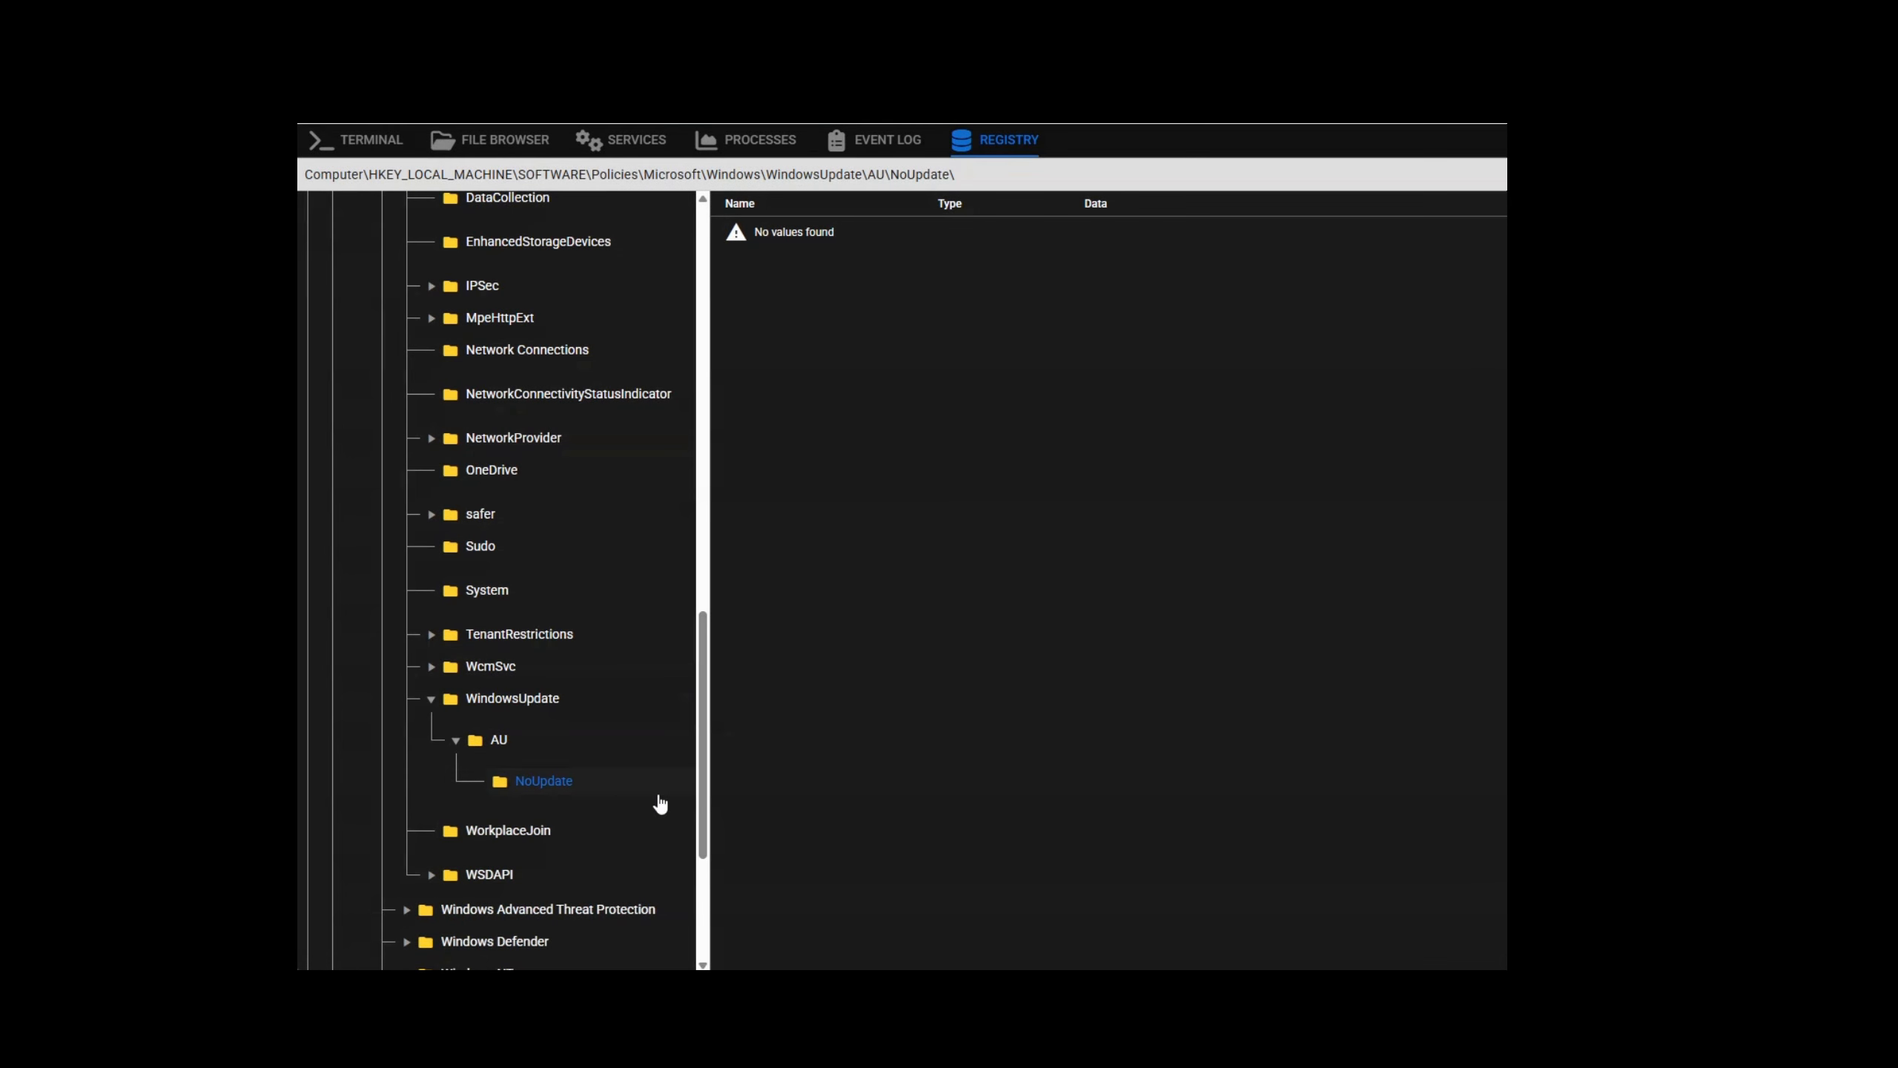